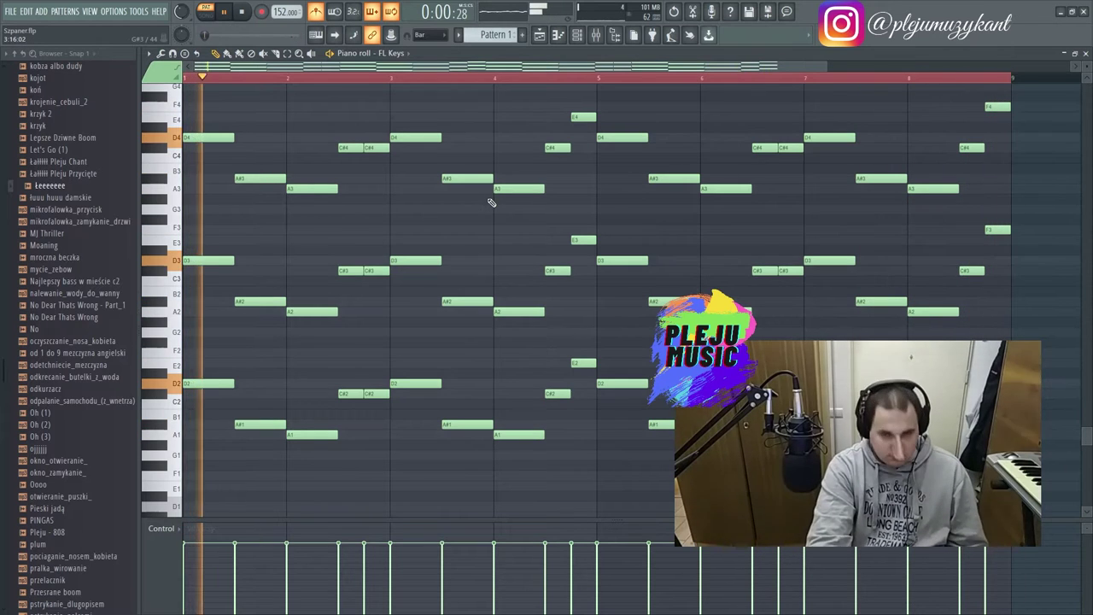
- Set the piano roll snap to Step for editing the empty area above the existing chords in the opening bars
scroll(479, 162, up, 5)
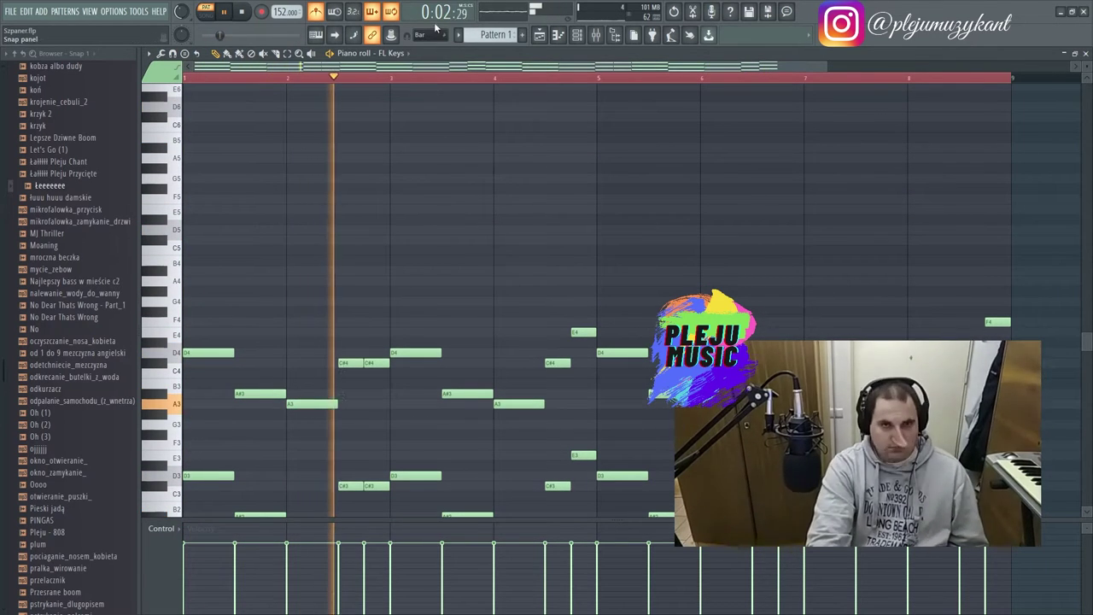
click(432, 34)
click(431, 127)
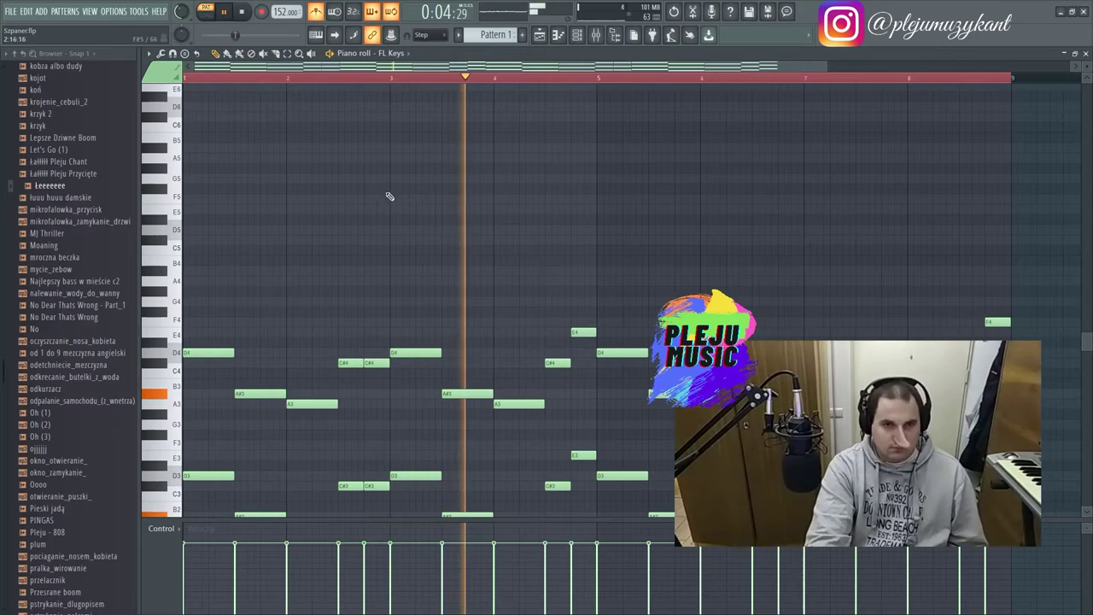
drag(826, 67, 440, 126)
scroll(398, 125, up, 1)
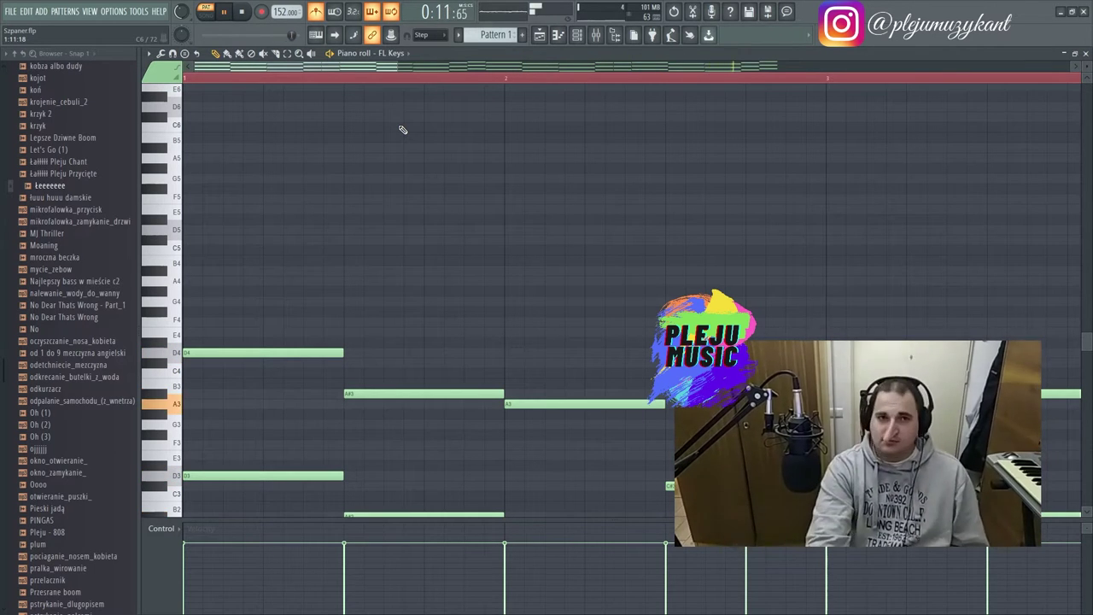
- Place D6, F6 and E6 notes in bar 1 and shift the group two steps right of the bar start
key(space)
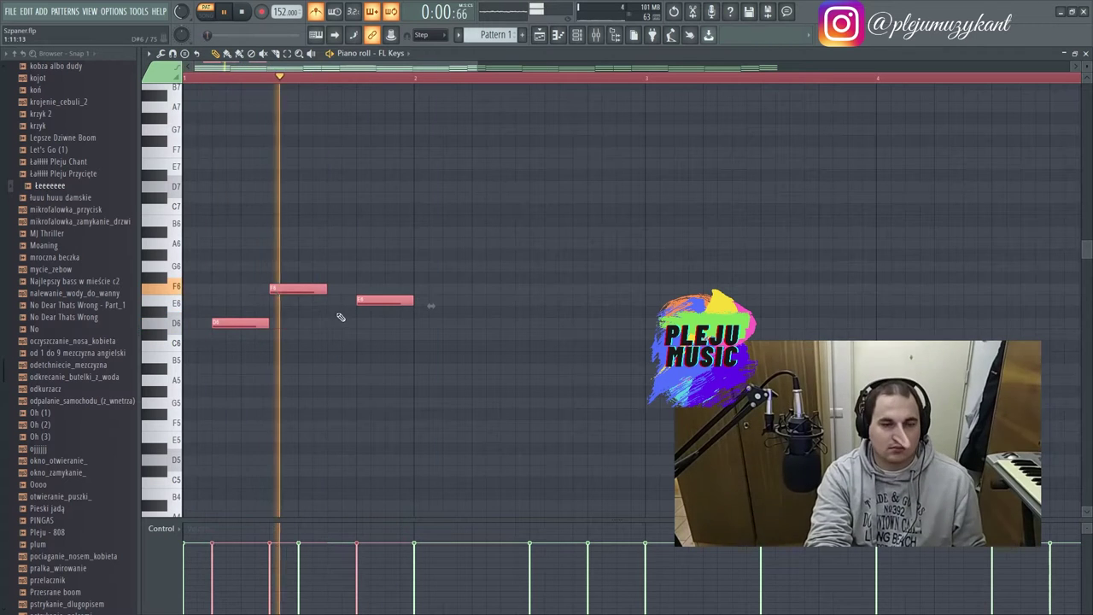
key(space)
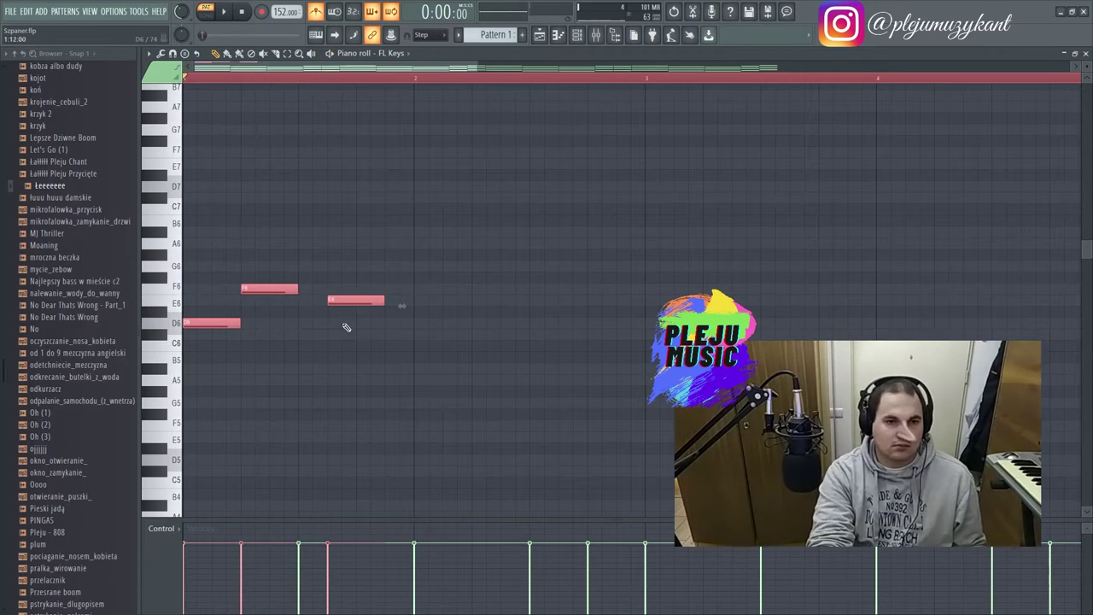
key(ctrl+a)
key(shift+Right)
key(shift+Left)
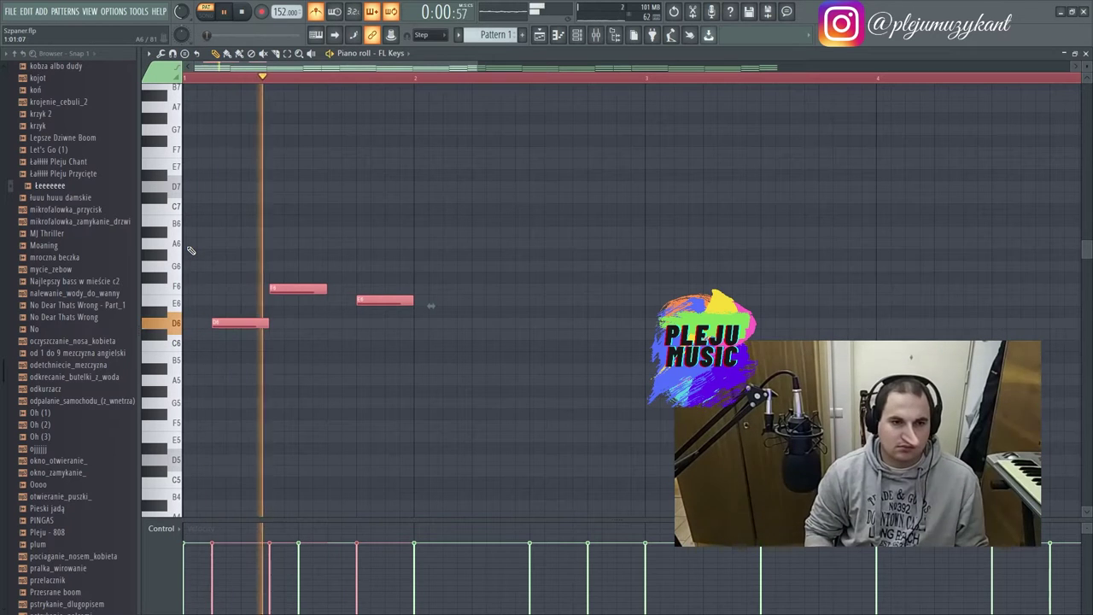
click(358, 390)
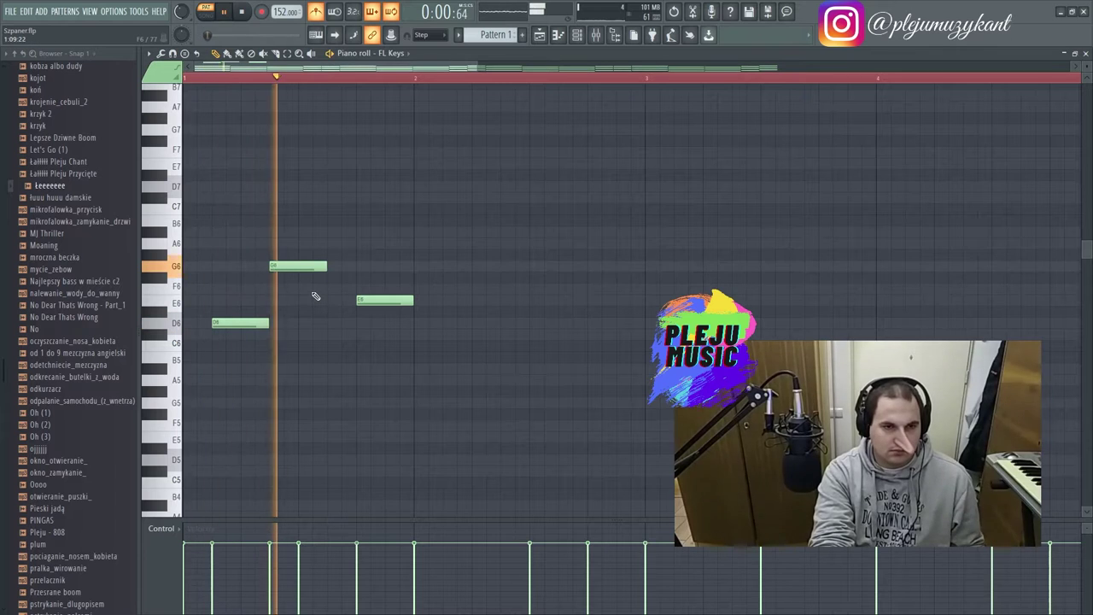
- Move the second melody note in bar 1 to E6 and the third to G6
key(space)
key(space)
drag(294, 277, 285, 312)
drag(371, 307, 370, 284)
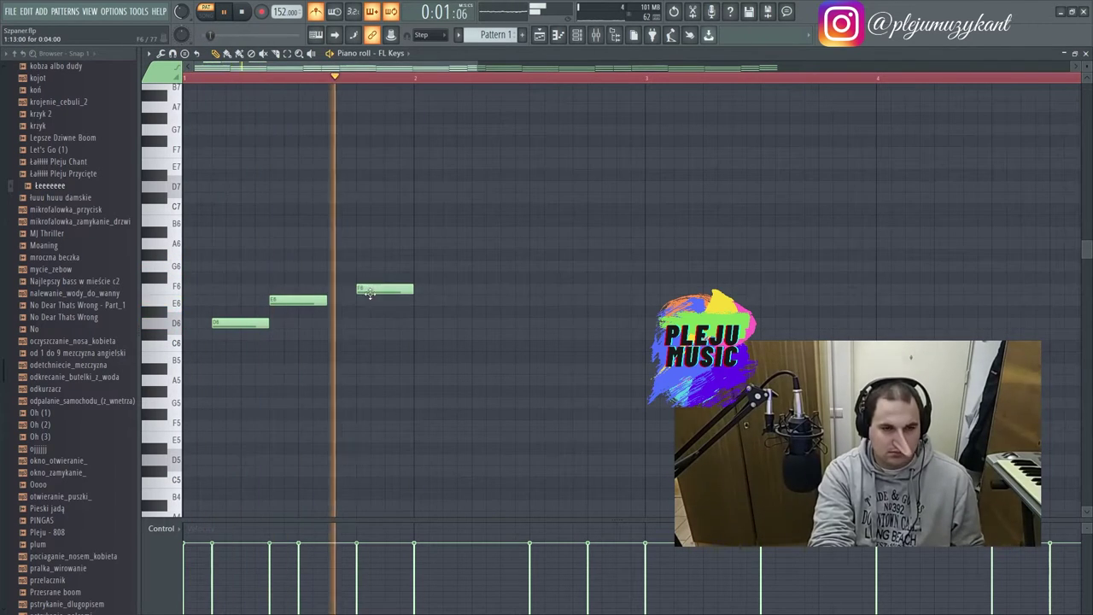
drag(367, 289, 371, 261)
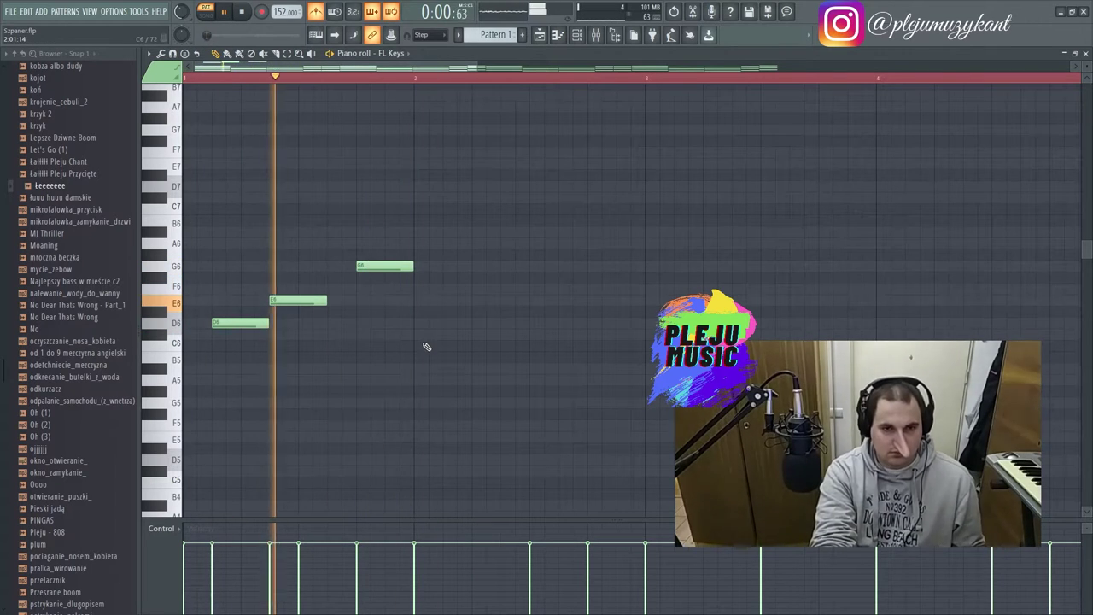
- Place D6 notes at steps 5 and 13 of bar 2 and at step 3 of bar 3
click(423, 311)
key(space)
key(space)
drag(428, 314, 485, 322)
key(space)
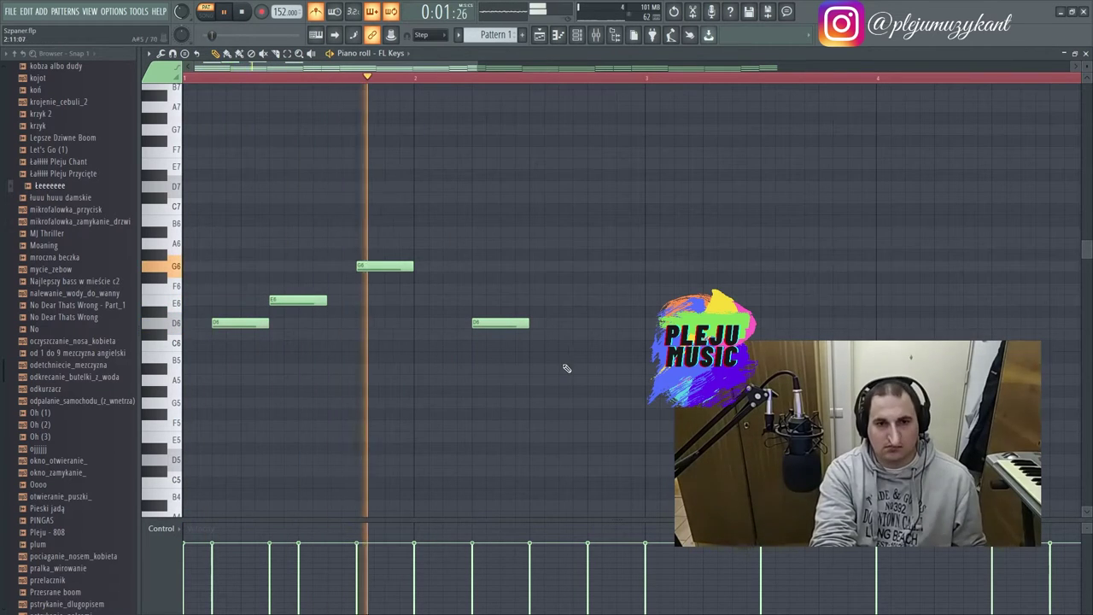
click(598, 325)
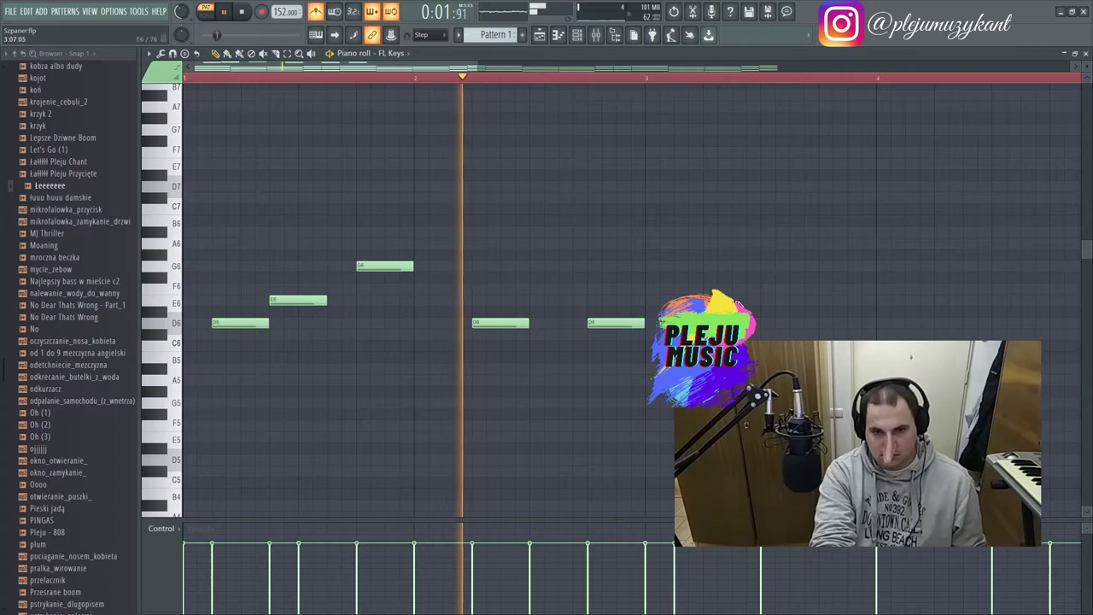
- Place an E6 note at step 7 and an A6 note at step 13 of bar 3
click(745, 300)
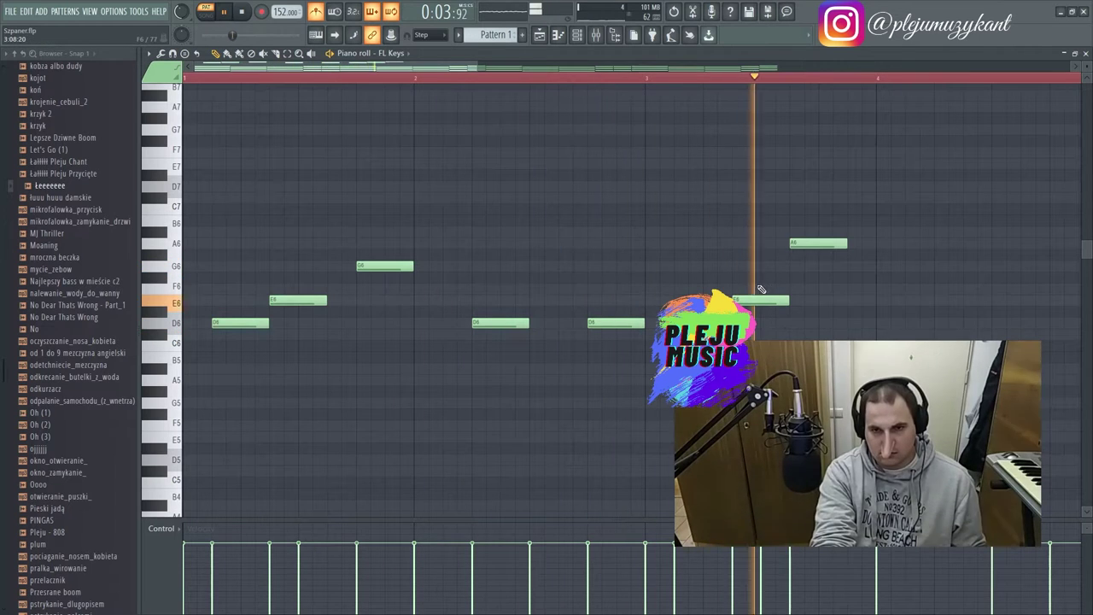
drag(797, 243, 825, 244)
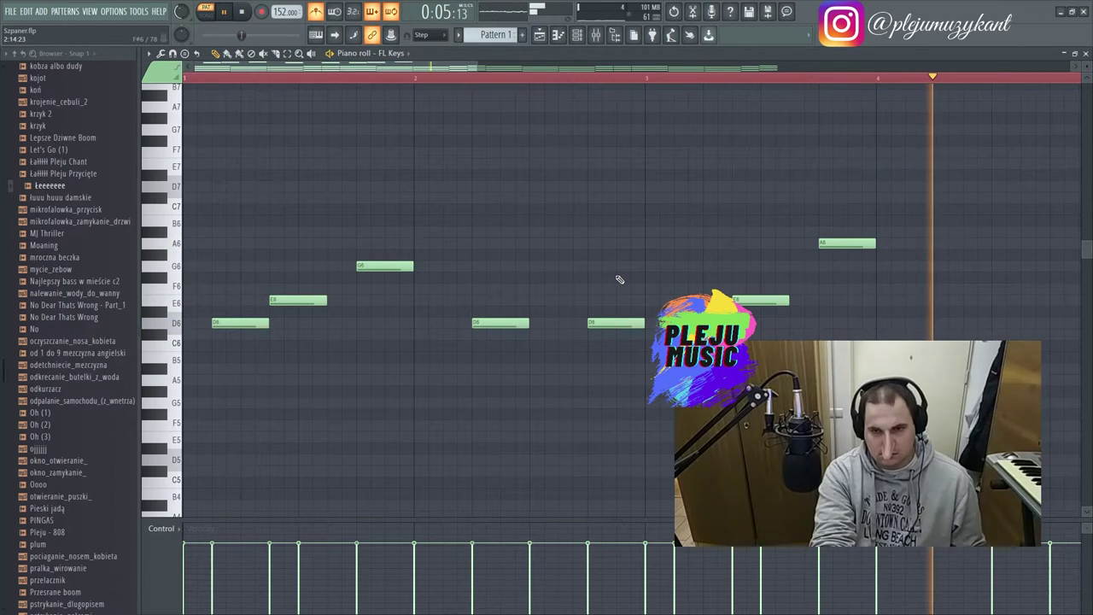
key(space)
- Duplicate the two D6 notes of bar 2 into bar 4, using a time selection over bars 2 and 3
drag(643, 352, 466, 312)
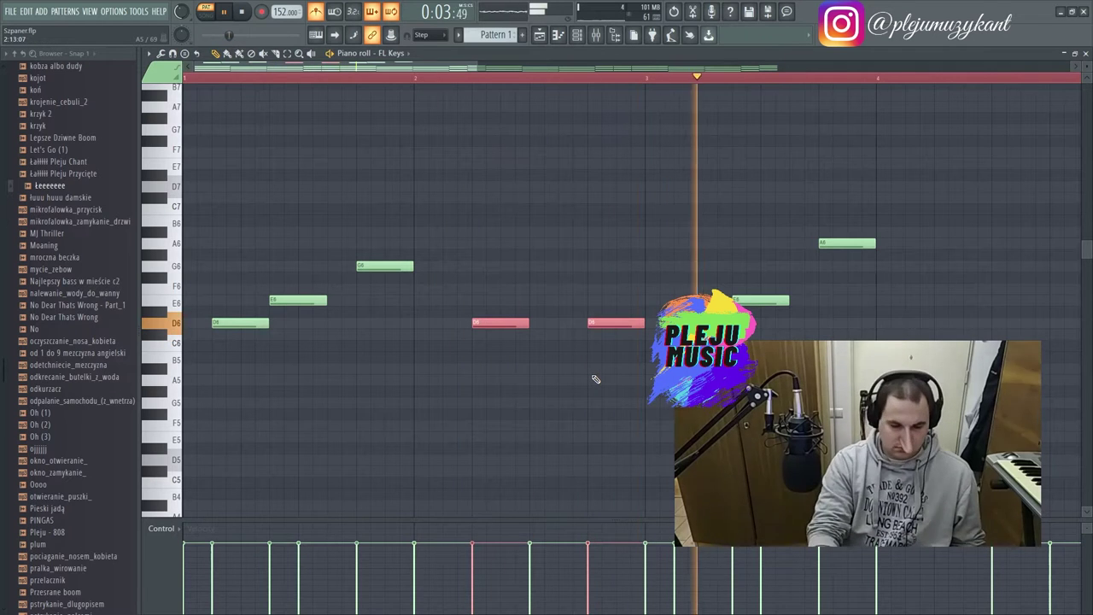
click(418, 82)
mouse_move(417, 80)
mouse_down()
mouse_move(647, 122)
mouse_move(873, 146)
mouse_up()
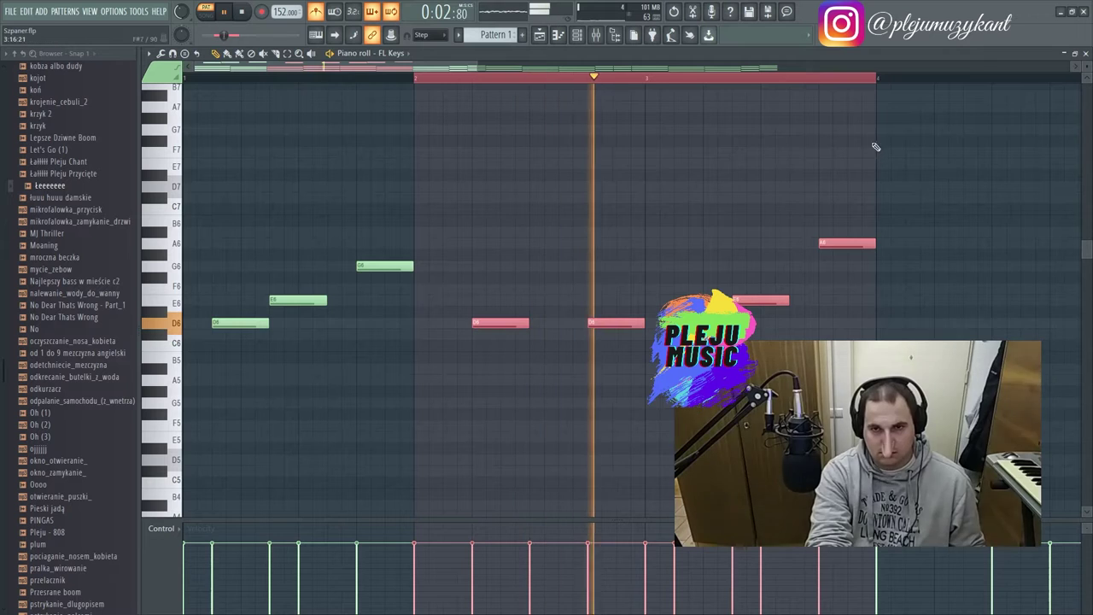
drag(654, 361, 510, 305)
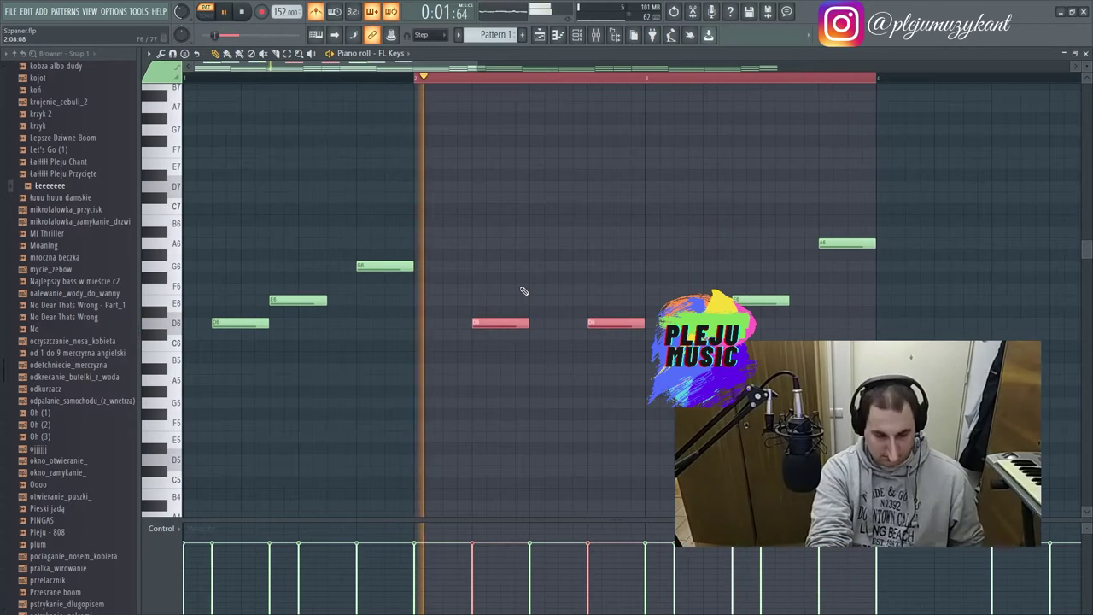
key(ctrl+b)
- Raise the last D6 note of bar 4 one octave to D7 and place a C#7 note directly before it
click(540, 80)
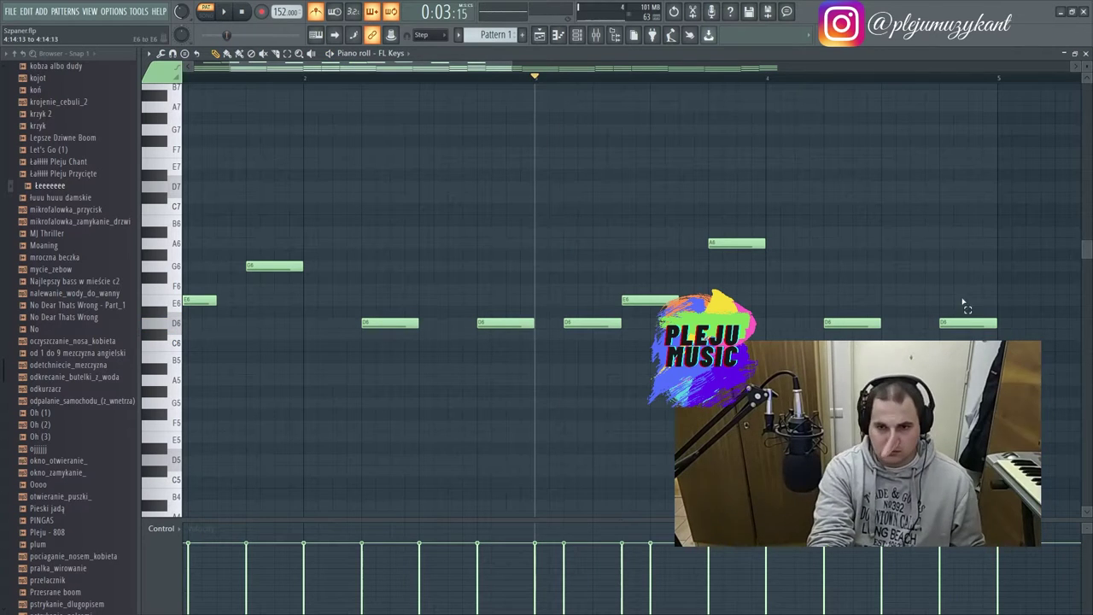
key(ctrl+Up)
key(space)
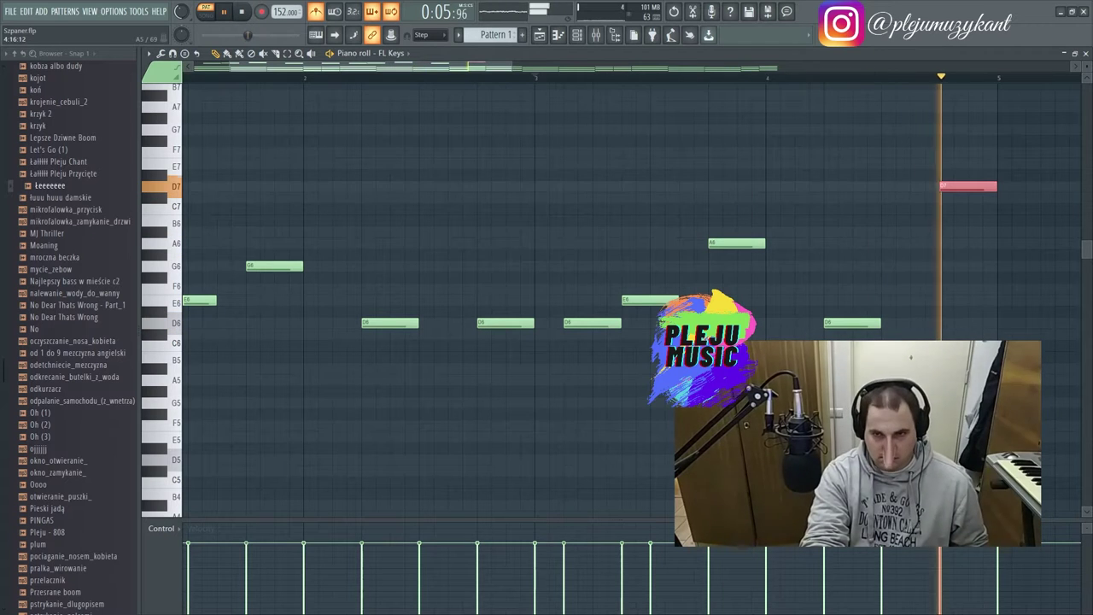
key(space)
drag(485, 72, 539, 84)
key(ctrl+d)
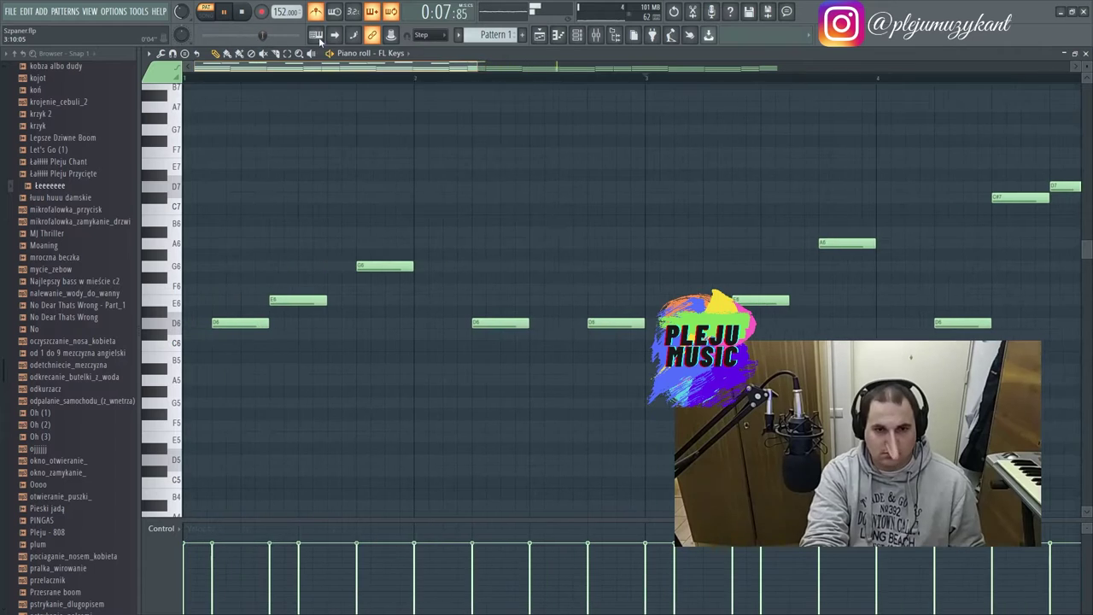
- Select the whole high melody in bars 1 to 4 and duplicate it into bars 5 to 8
drag(476, 66, 740, 69)
key(space)
drag(649, 407, 136, 121)
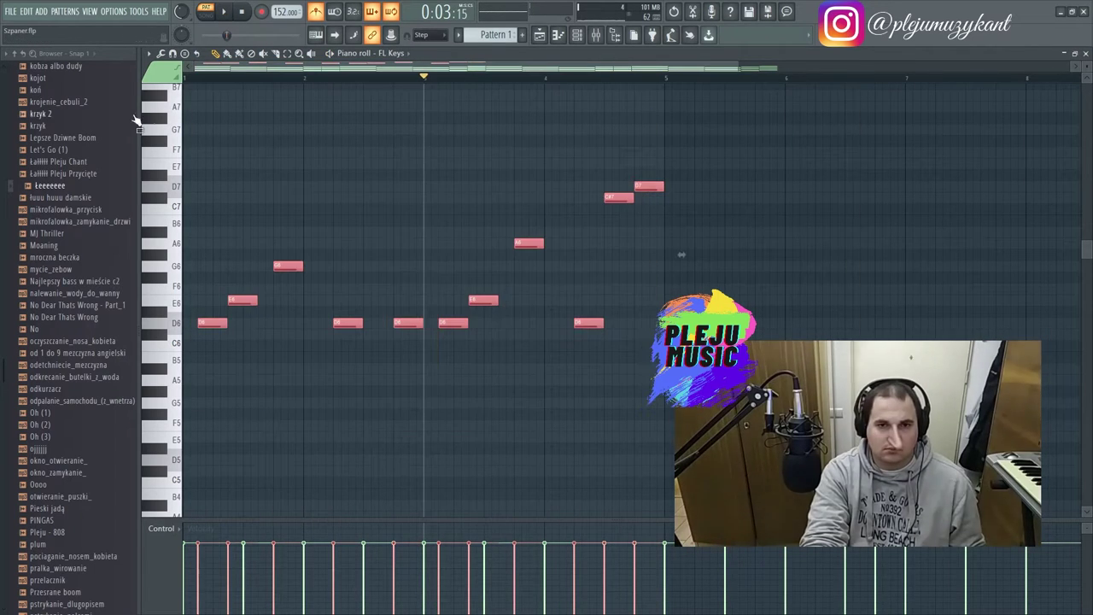
key(ctrl+b)
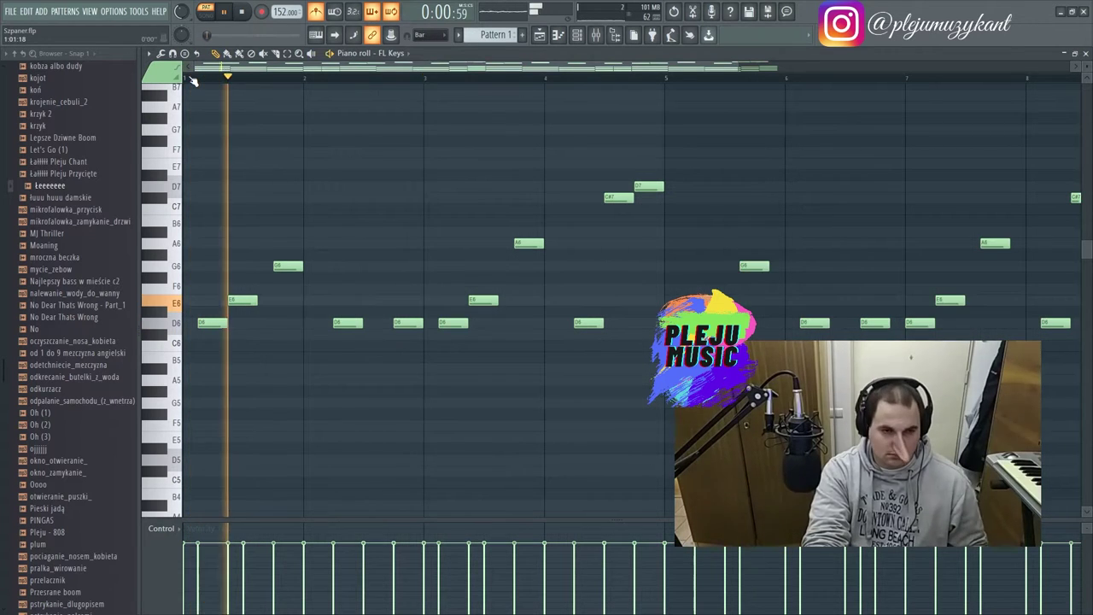
- Set the snap to Step and shift the copied melody in bars 5 to 8 two steps right to match the original
click(420, 34)
click(427, 127)
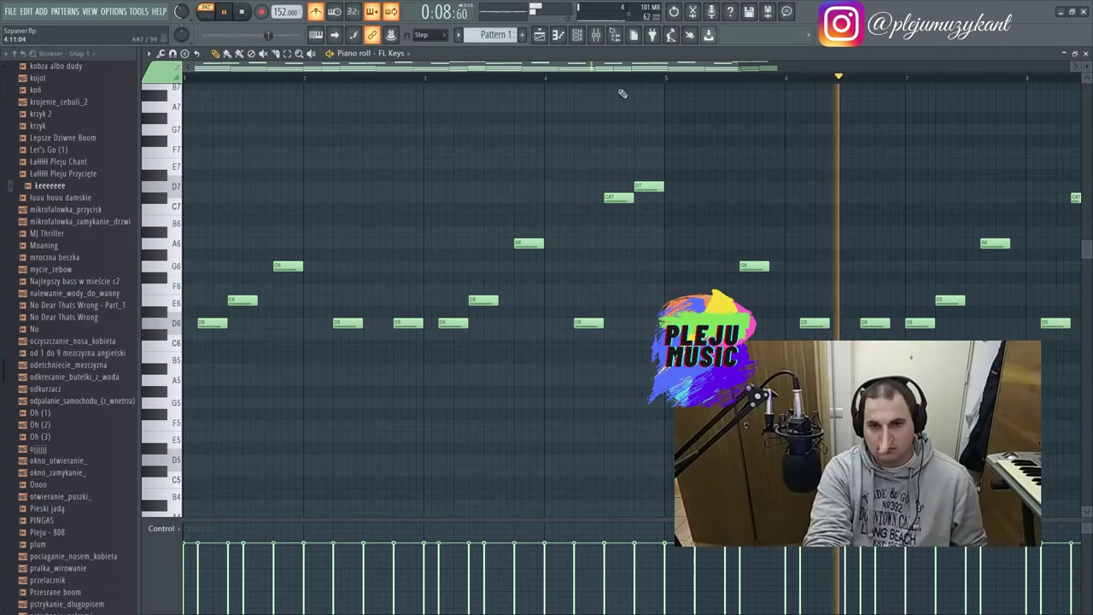
key(space)
drag(932, 409, 465, 114)
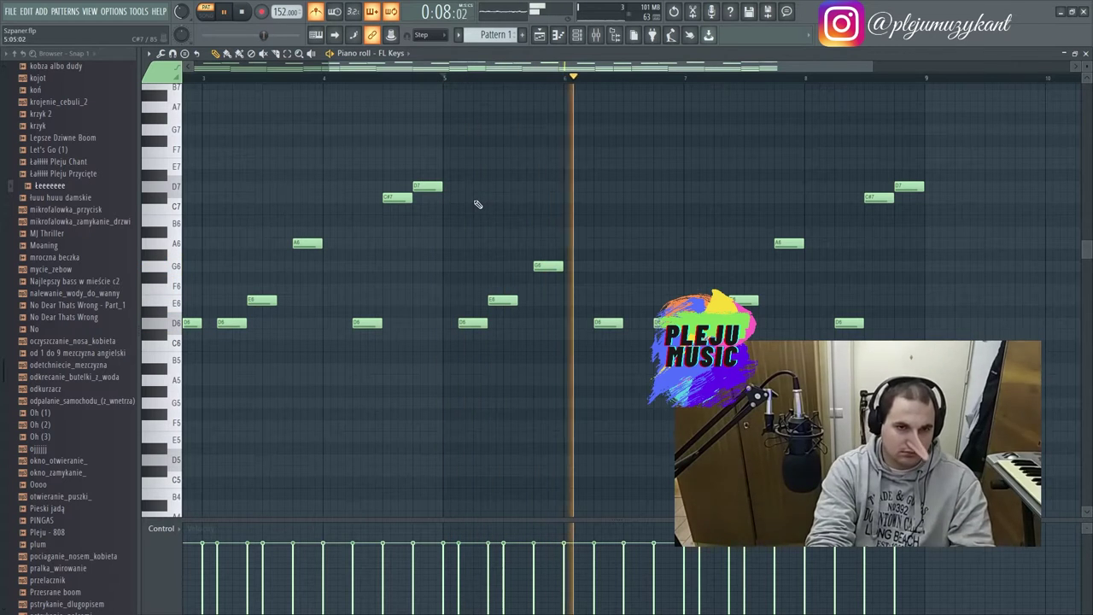
- Lower the C#7 and D7 notes at the end of bar 4 by one octave
drag(446, 224, 395, 162)
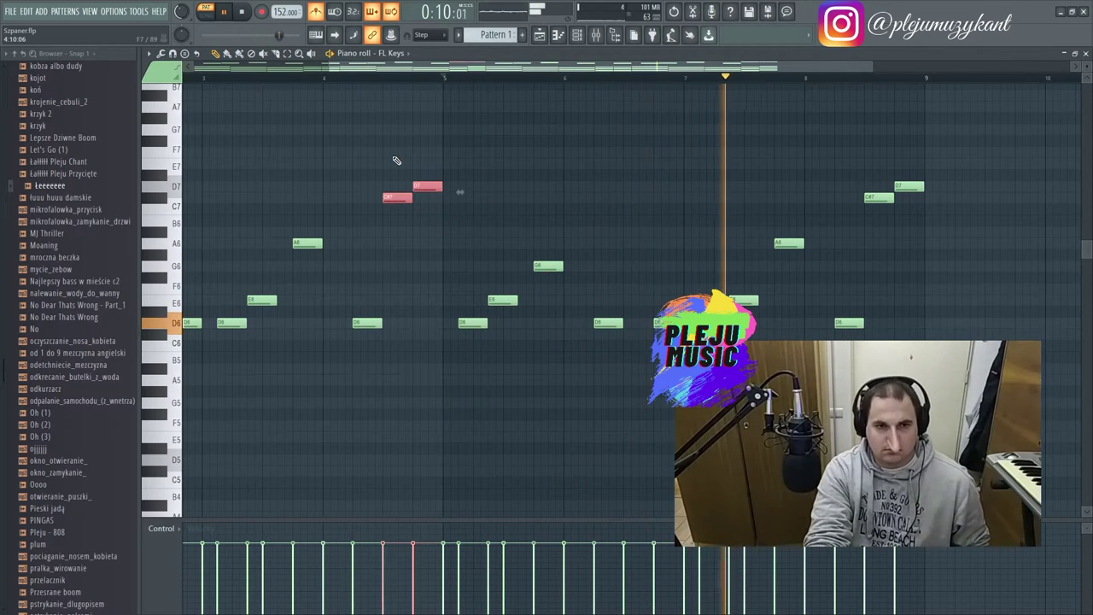
key(ctrl+Down)
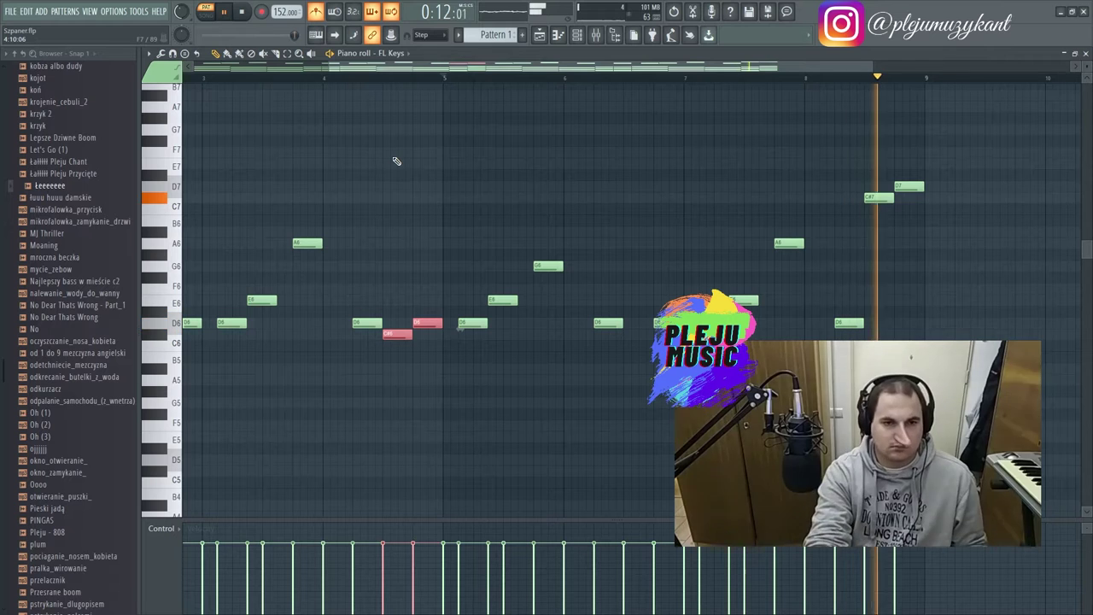
click(325, 81)
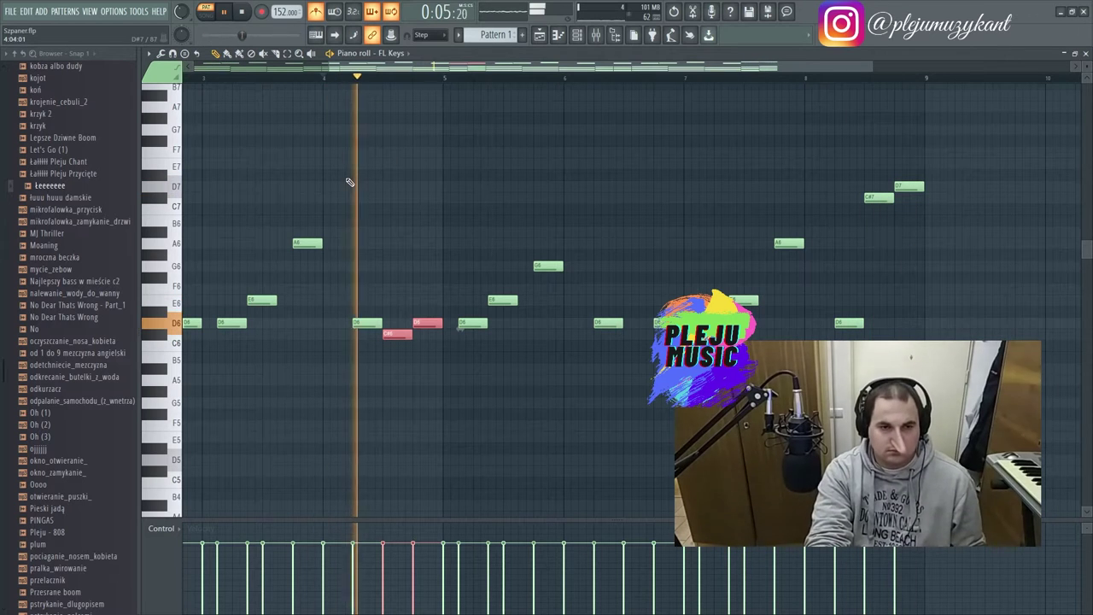
- Move the C#6 note in bar 4 up to F6 and play back the change
scroll(367, 172, up, 3)
scroll(363, 237, down, 3)
ctrl+click(381, 390)
key(space)
key(space)
drag(396, 334, 397, 290)
key(space)
key(space)
- Lower the C#7 and D7 notes at the end of bar 8 one octave and move the first of them to F6
drag(420, 69, 478, 90)
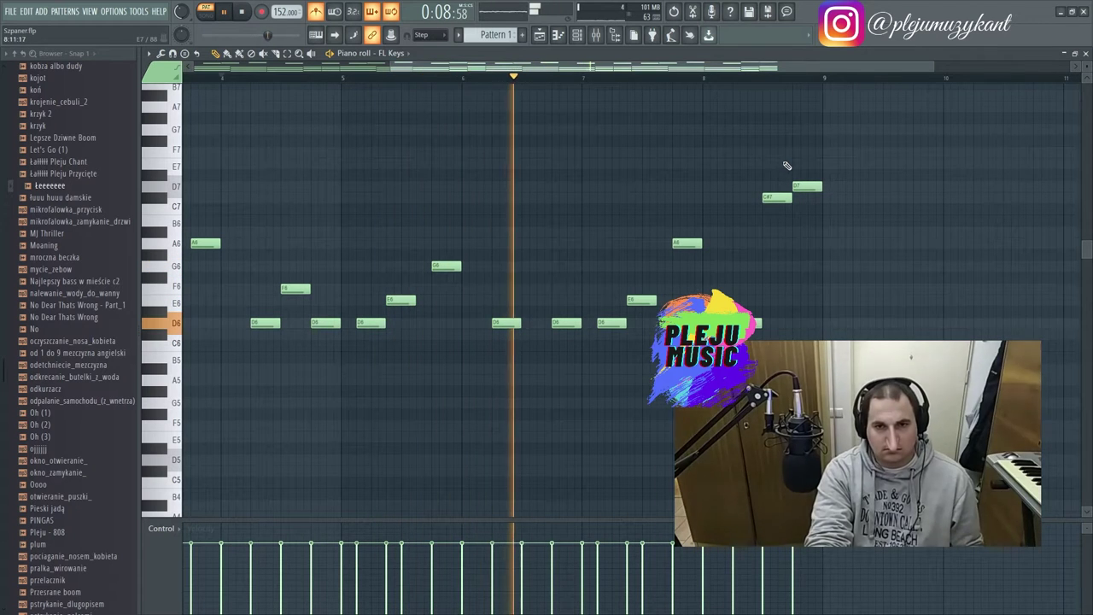
drag(775, 171, 812, 227)
key(ctrl+Down)
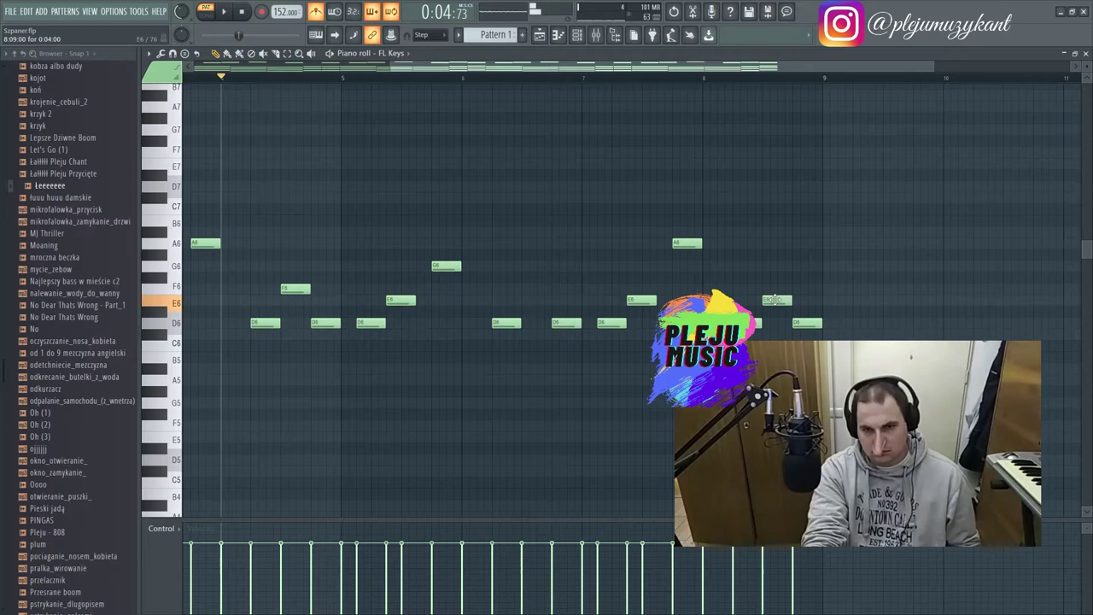
drag(774, 299, 775, 288)
click(737, 80)
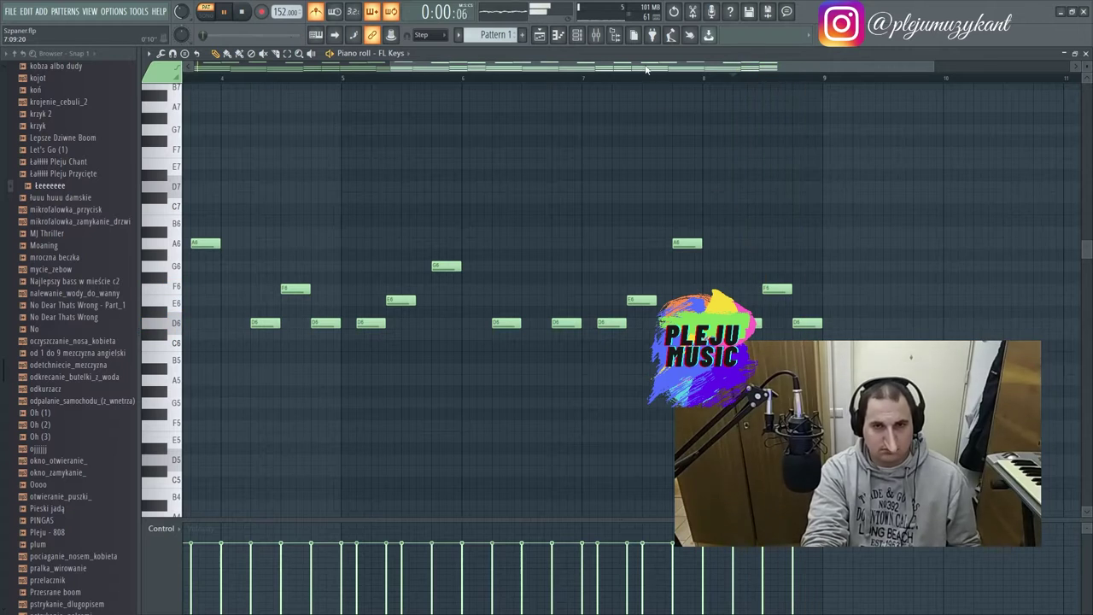
- Select the complete high melody across all eight bars and lower it by one octave
scroll(379, 315, down, 3)
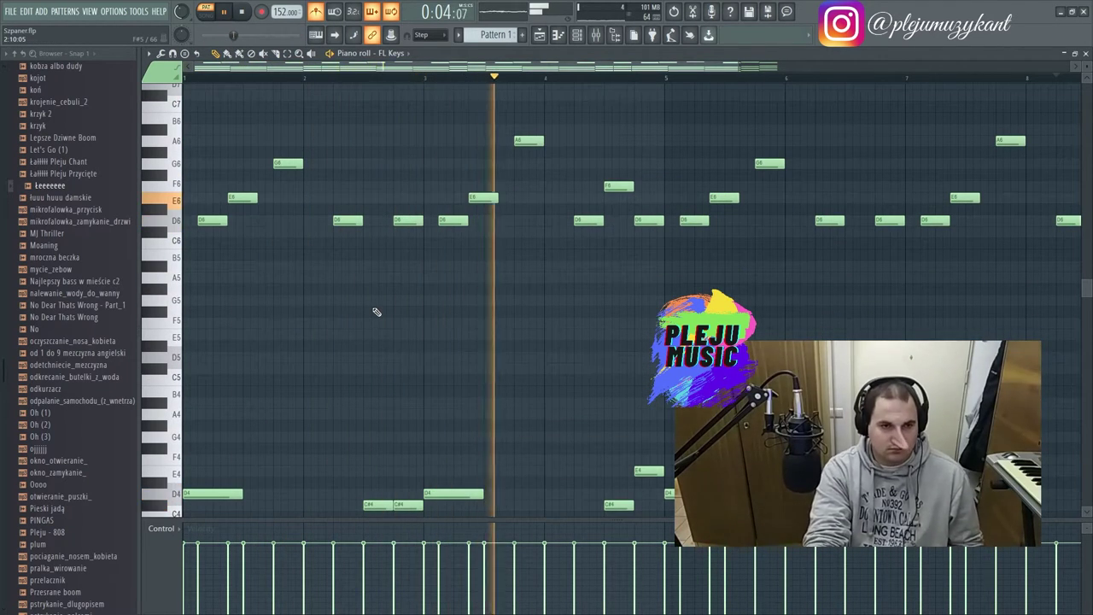
scroll(376, 311, up, 5)
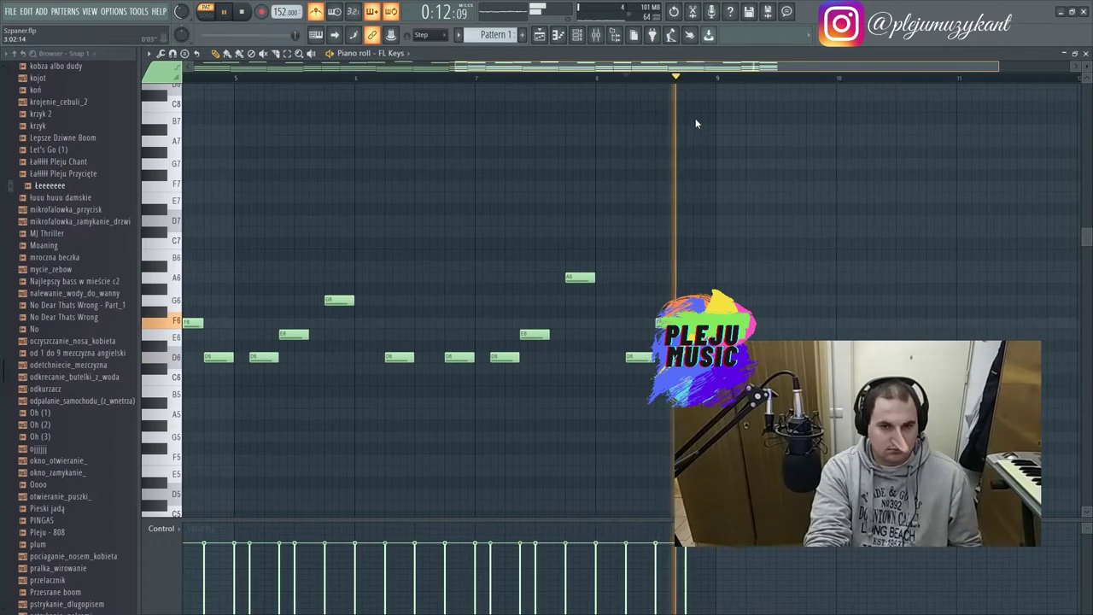
drag(642, 94, 577, 91)
drag(968, 418, 3, 159)
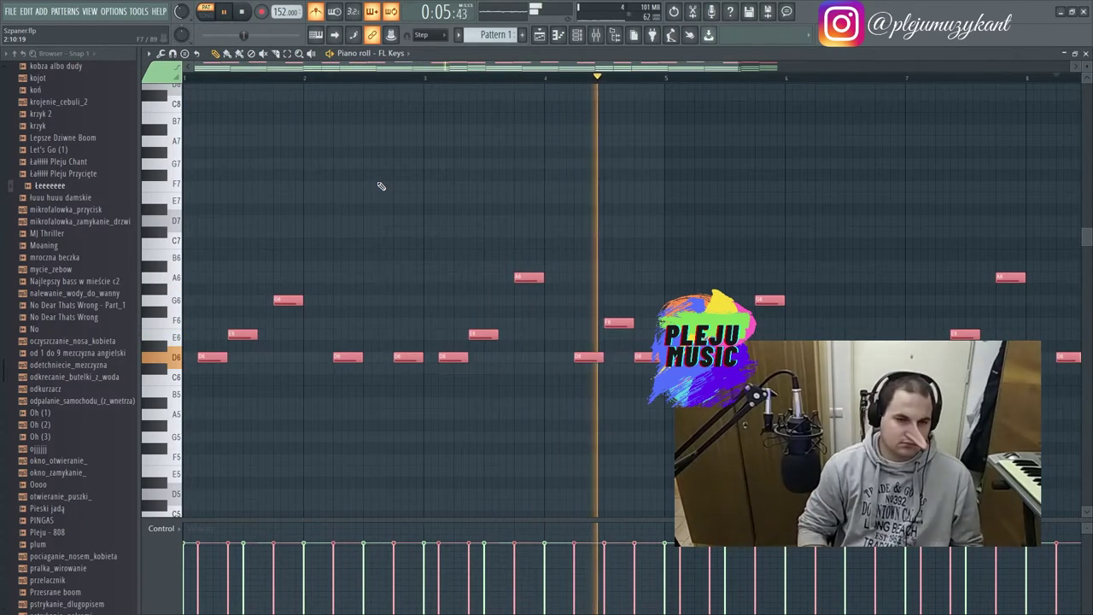
key(ctrl+Down)
scroll(395, 205, down, 3)
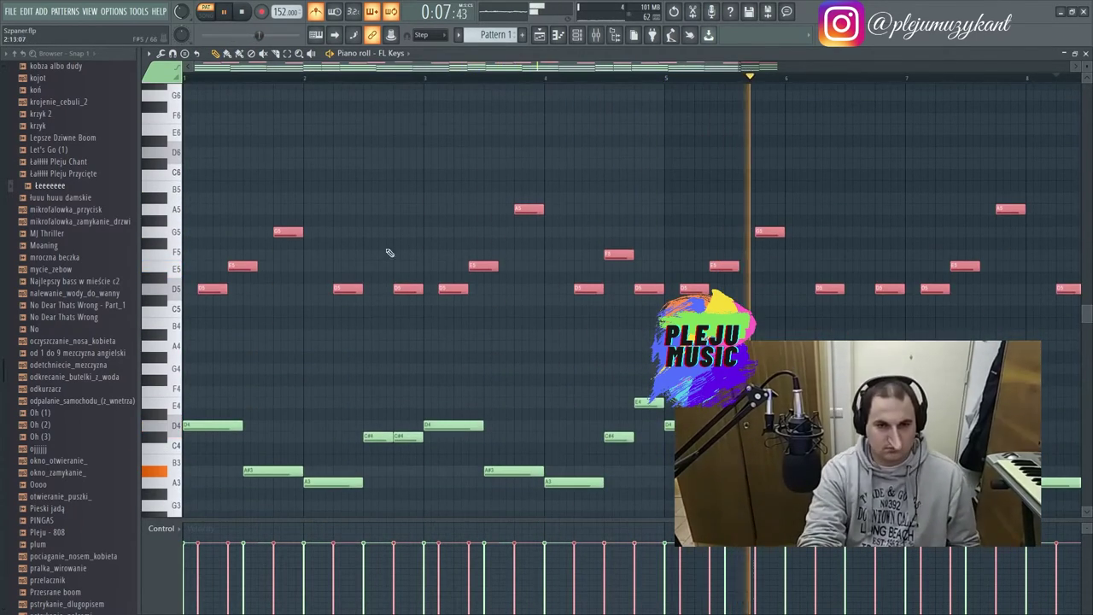
scroll(358, 268, up, 5)
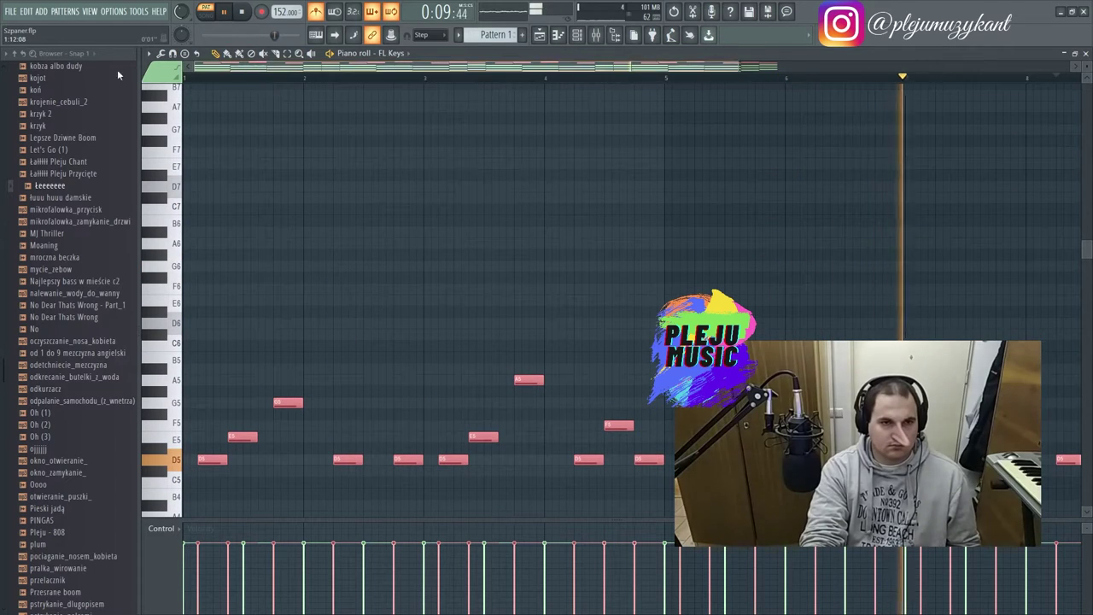
scroll(291, 342, down, 5)
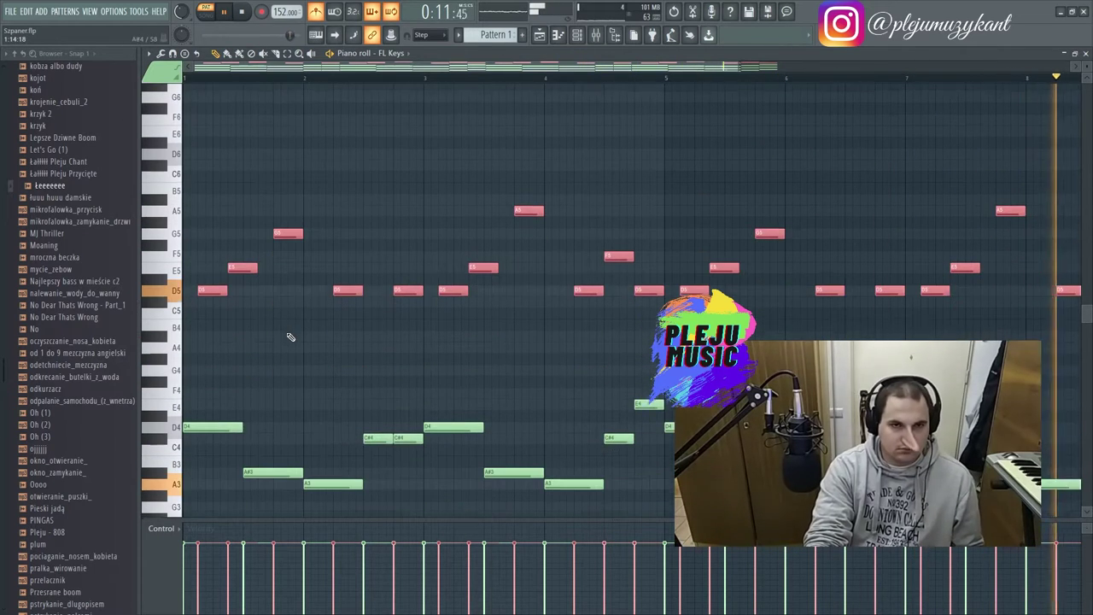
- Duplicate the whole eight-bar melody and raise the copy one octave above the original
drag(460, 67, 714, 67)
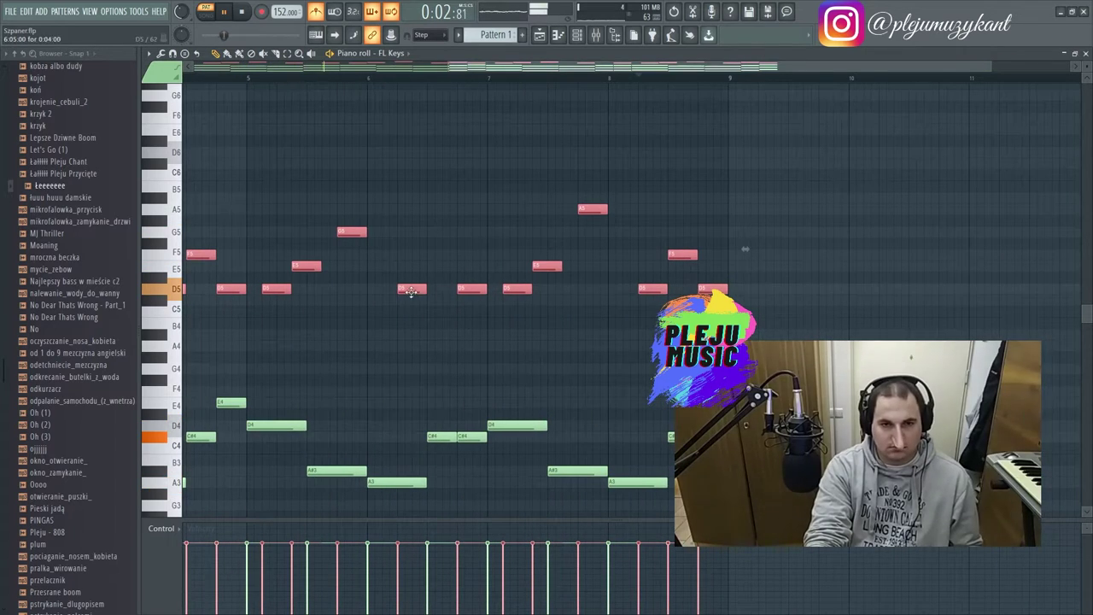
drag(510, 67, 248, 68)
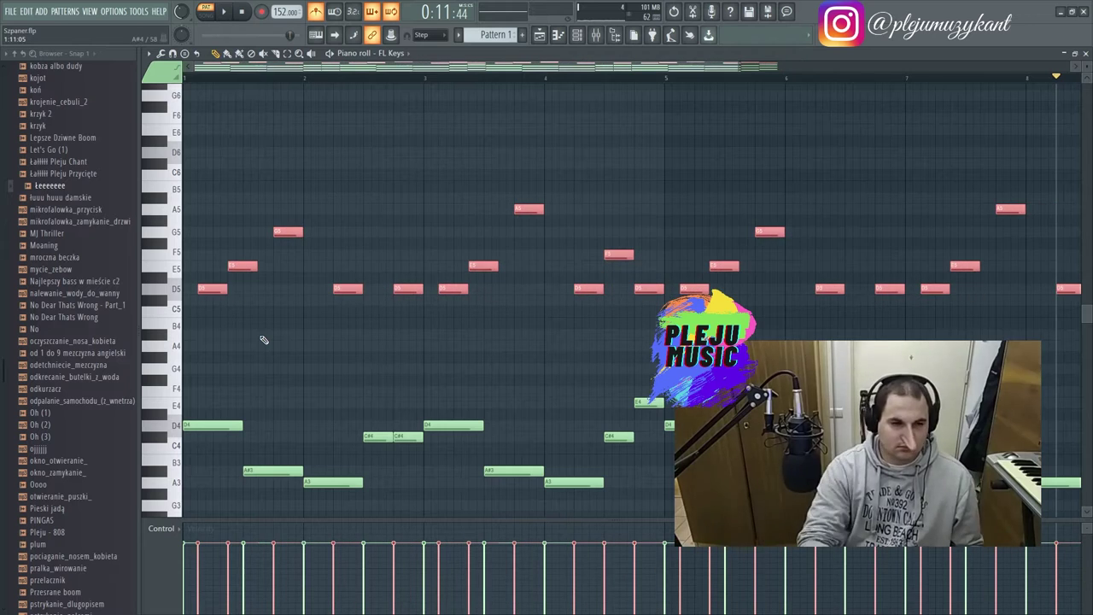
key(ctrl+v)
key(ctrl+Up)
scroll(367, 296, up, 5)
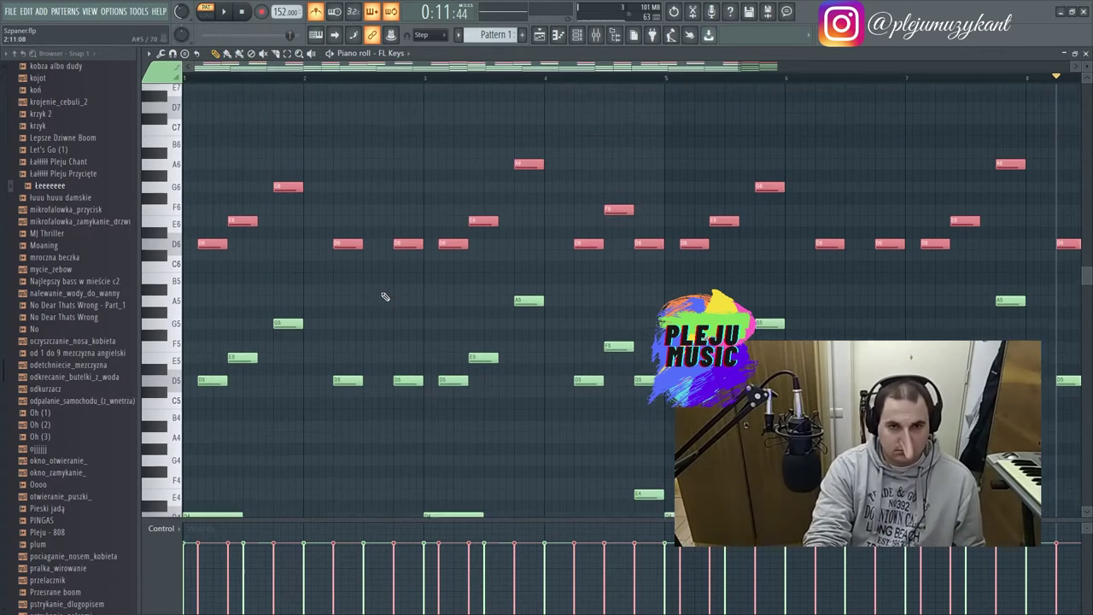
- Chop every note of the copied upper melody into two equal pieces using the Default pattern
key(alt+u)
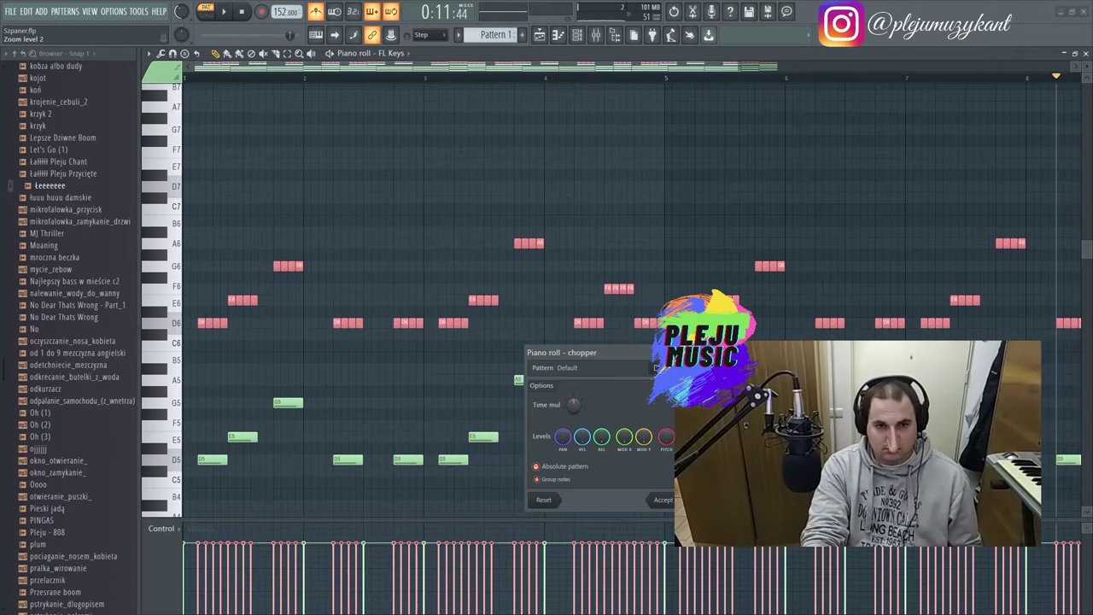
drag(574, 405, 574, 383)
key(Return)
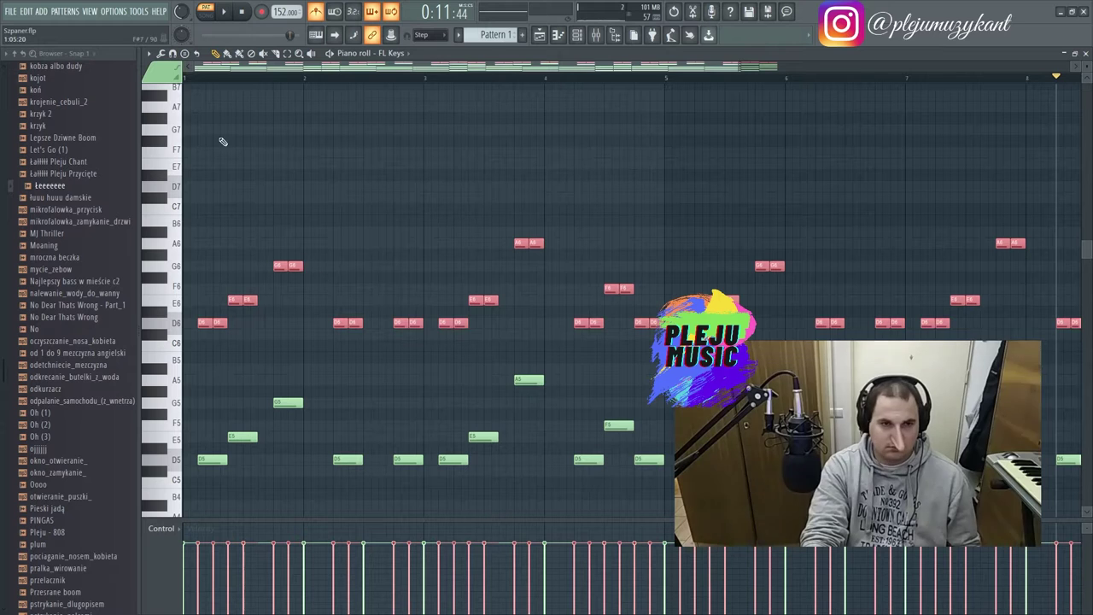
- Play back the pattern to judge the chopped upper layer against the original melody
key(ctrl+d)
key(space)
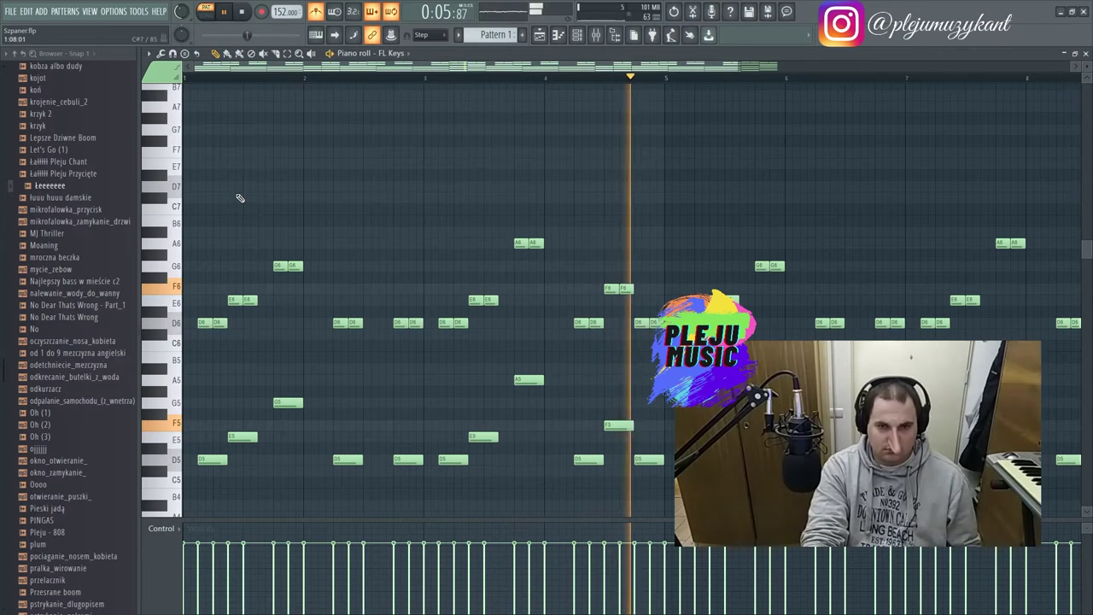
drag(415, 67, 359, 77)
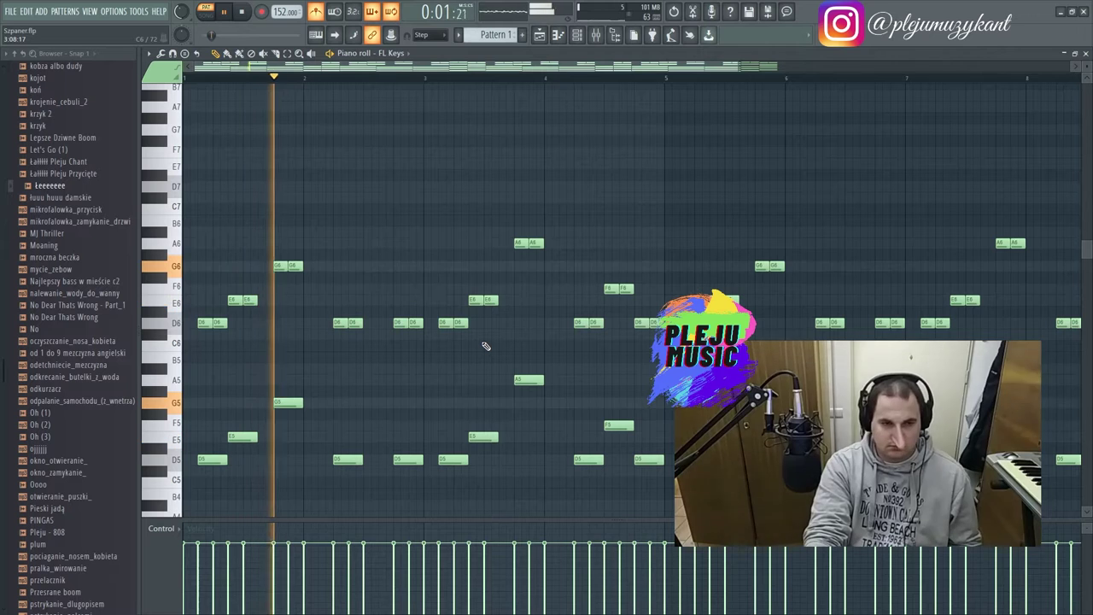
key(ctrl+z)
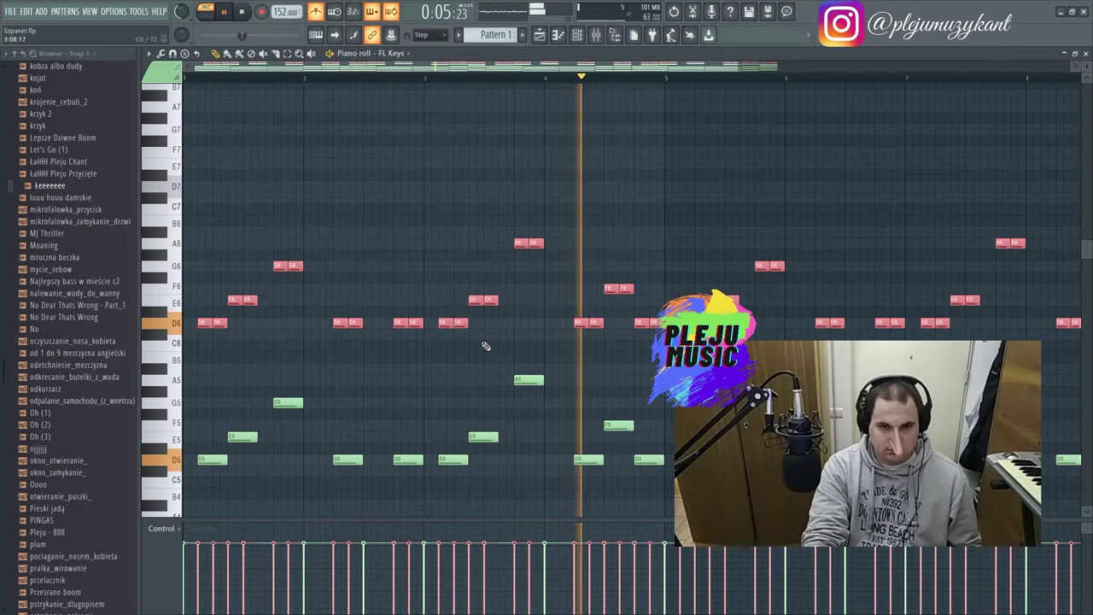
click(242, 12)
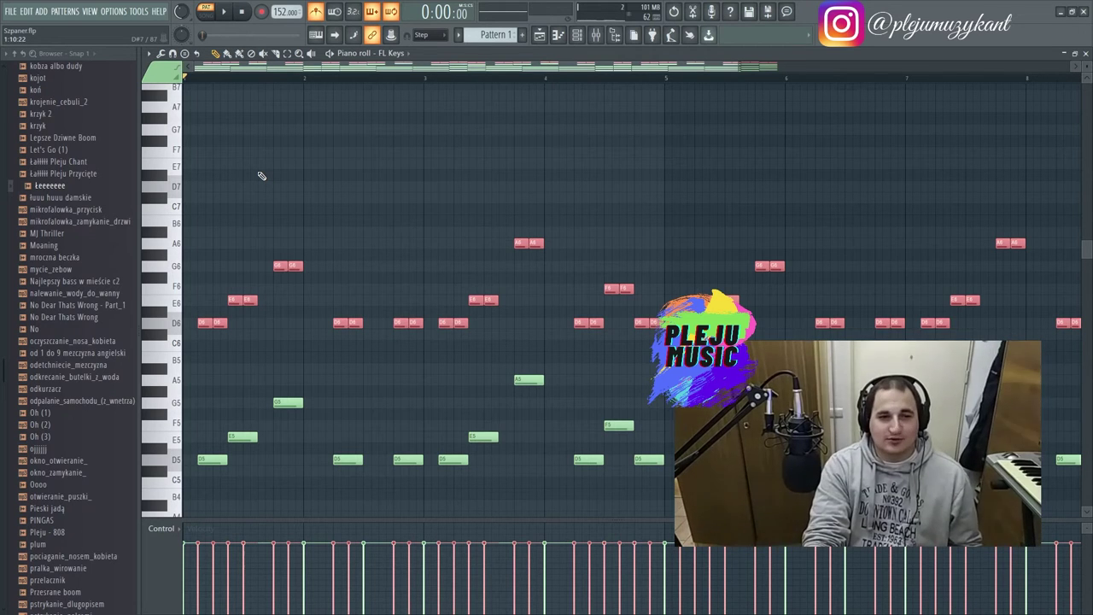
- Play the pattern from the start once more and delete the chopped upper melody in all eight bars
drag(737, 68, 784, 68)
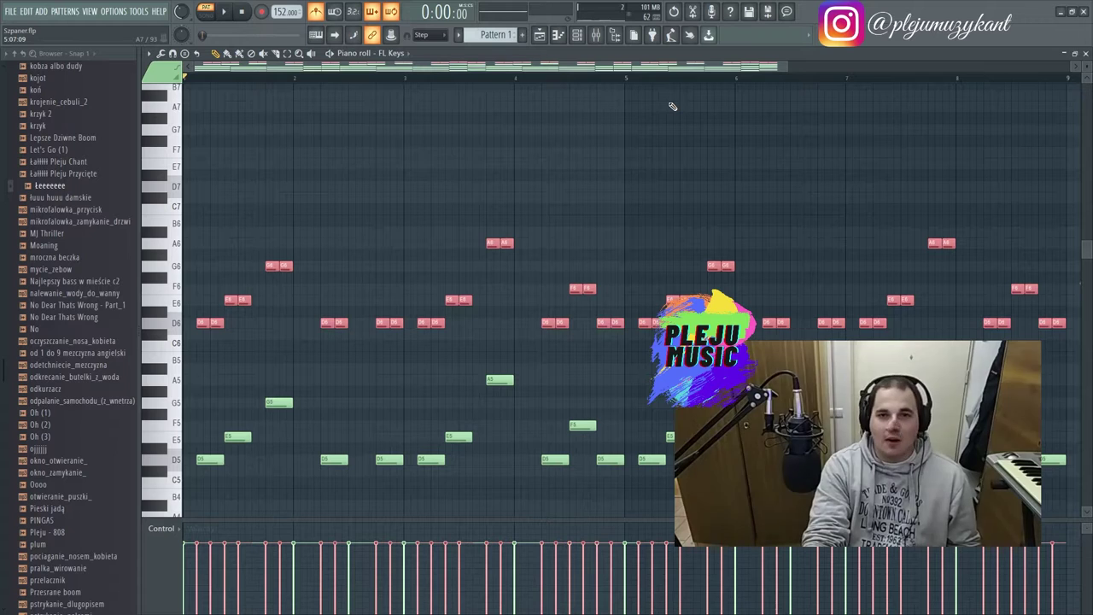
drag(781, 69, 325, 68)
key(space)
scroll(413, 200, down, 1)
ctrl+right_click(449, 170)
scroll(602, 196, up, 1)
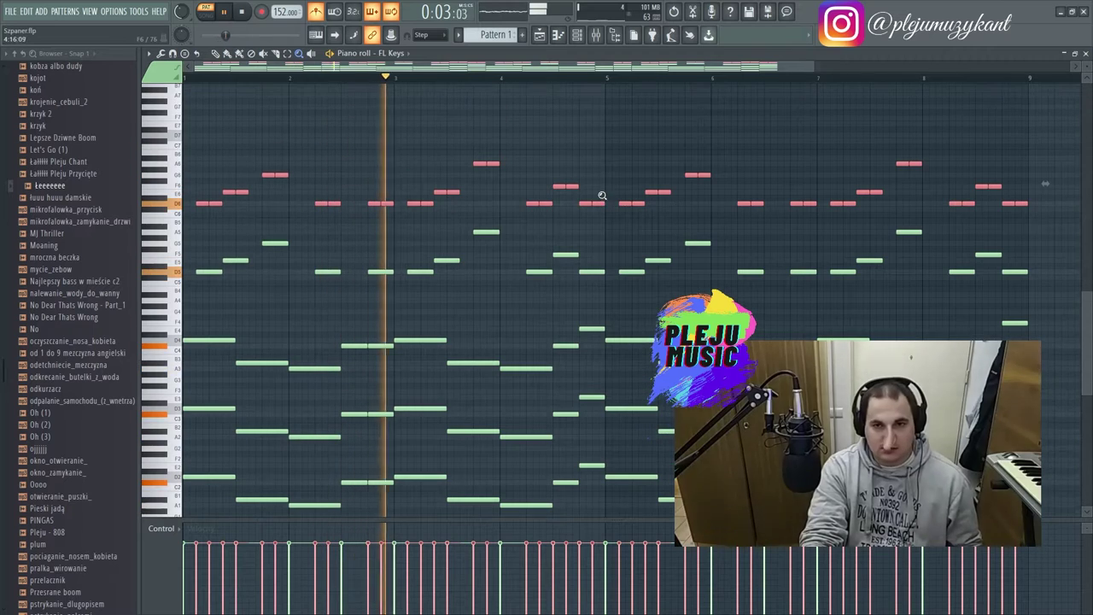
key(Delete)
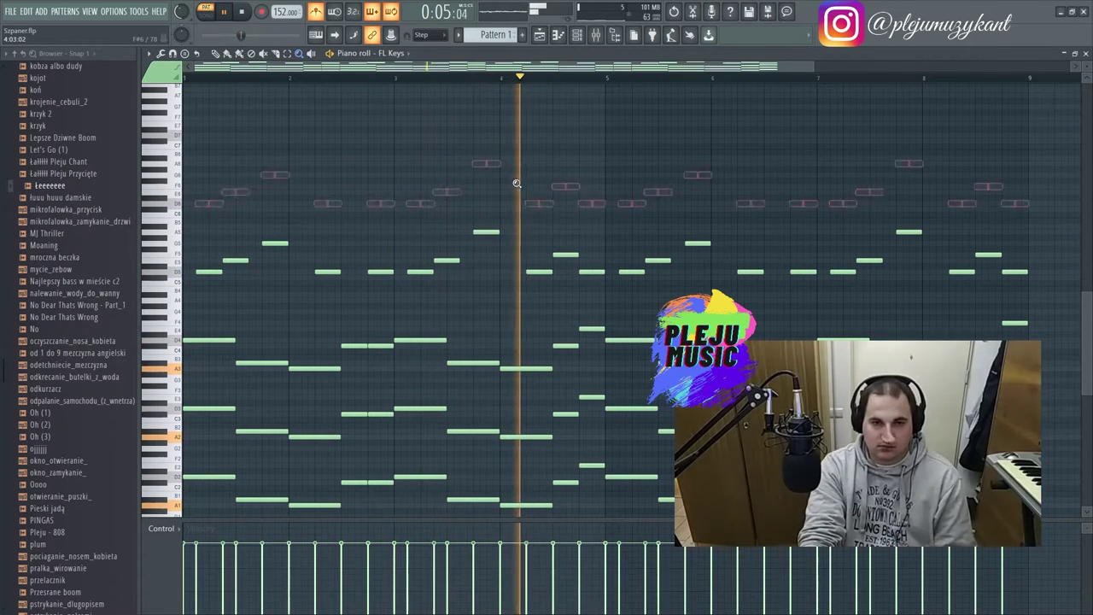
- Delete every melody note from bar 2 to bar 8, keeping only the three melody notes in bar 1
key(alt+t)
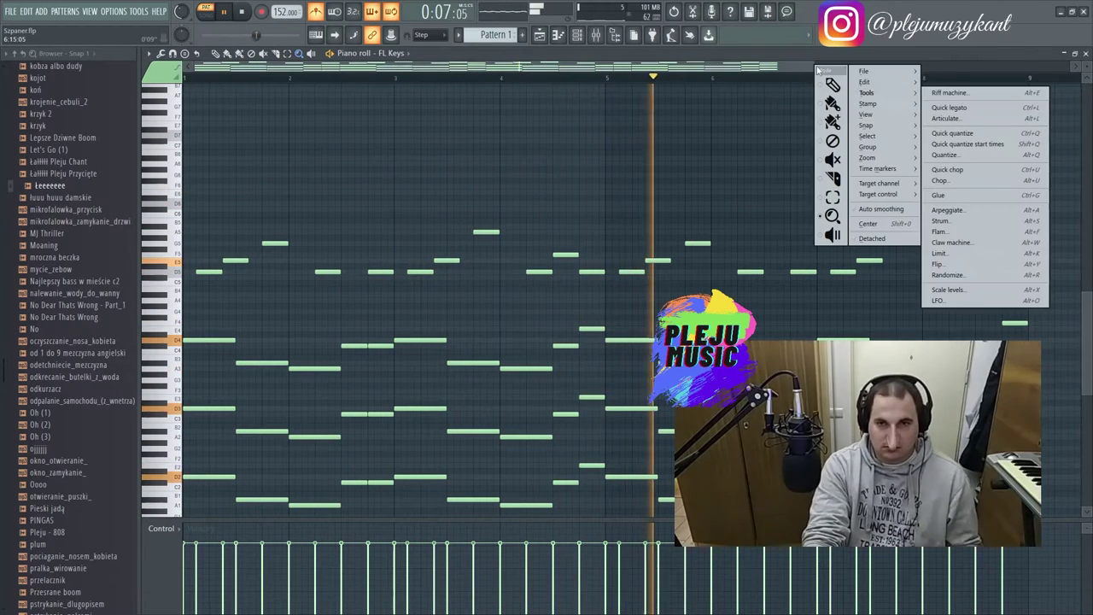
click(808, 78)
drag(811, 69, 329, 83)
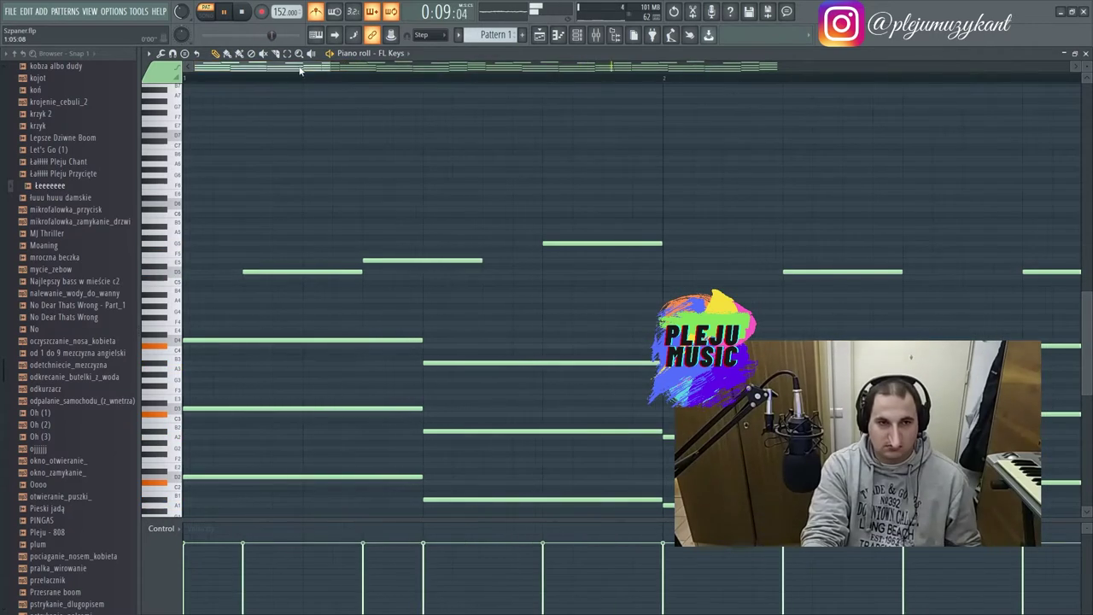
scroll(299, 70, down, 4)
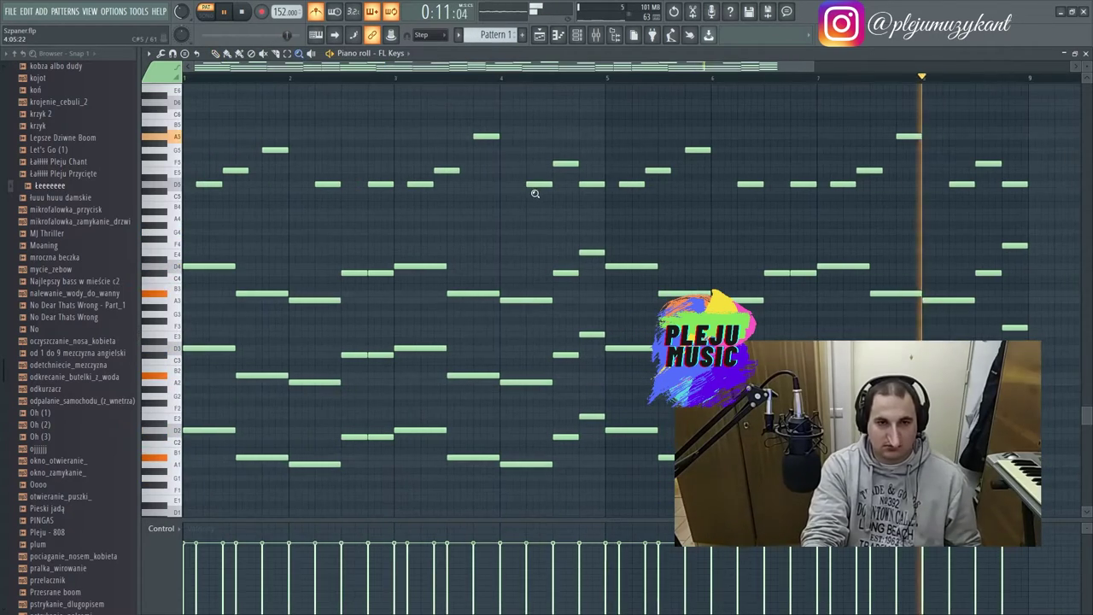
scroll(589, 163, up, 2)
right_click(589, 163)
click(603, 176)
drag(1023, 253, 312, 157)
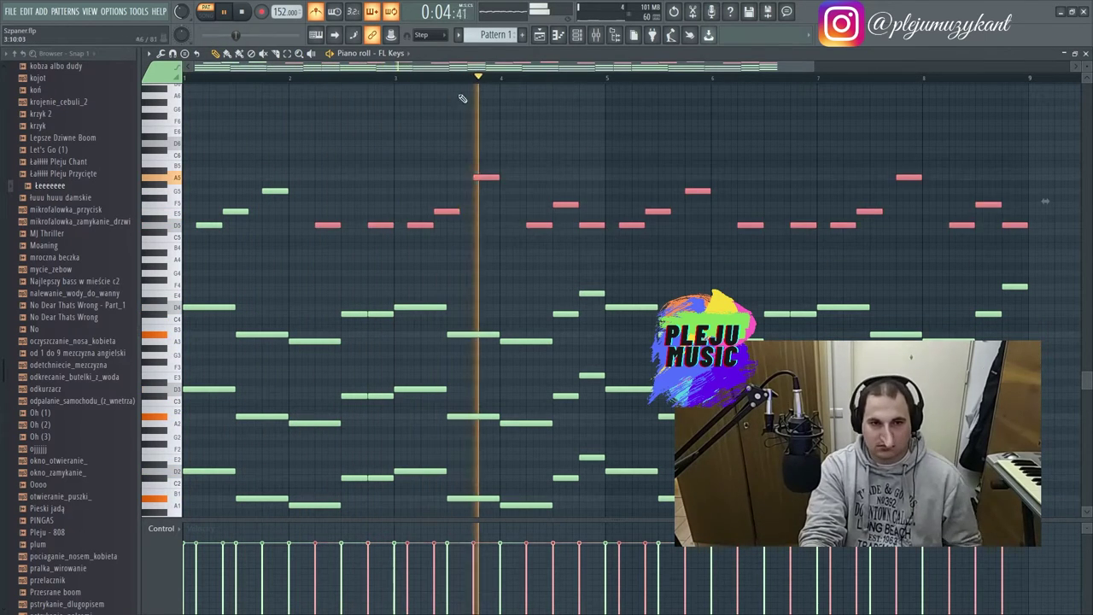
key(Delete)
- Move the second melody note in bar 1 up to G5 and the third one down to F5
drag(810, 70, 317, 88)
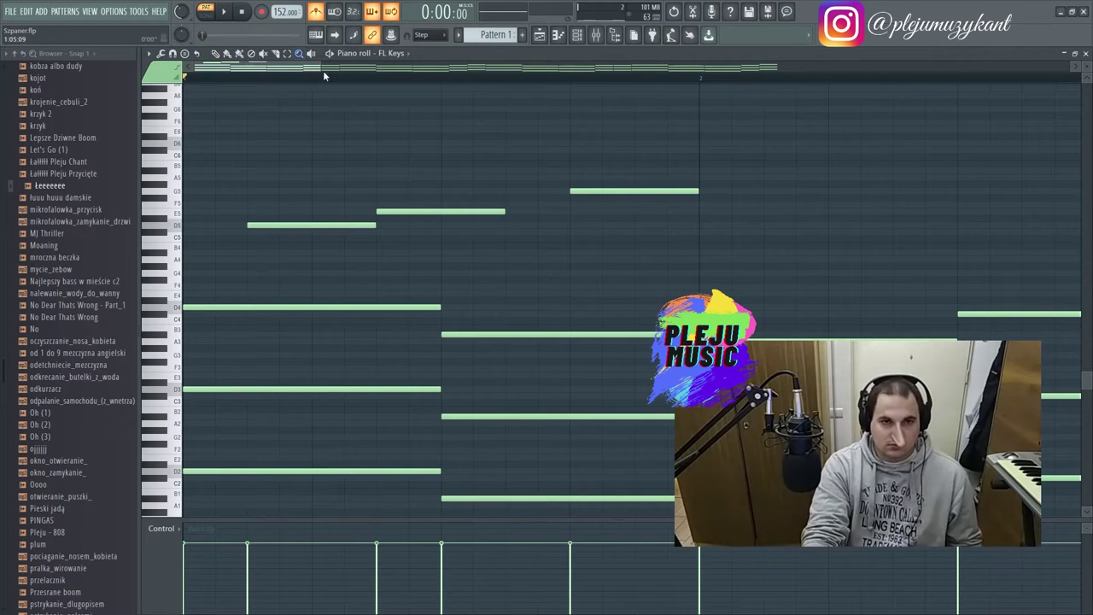
drag(318, 67, 668, 84)
drag(761, 432, 175, 84)
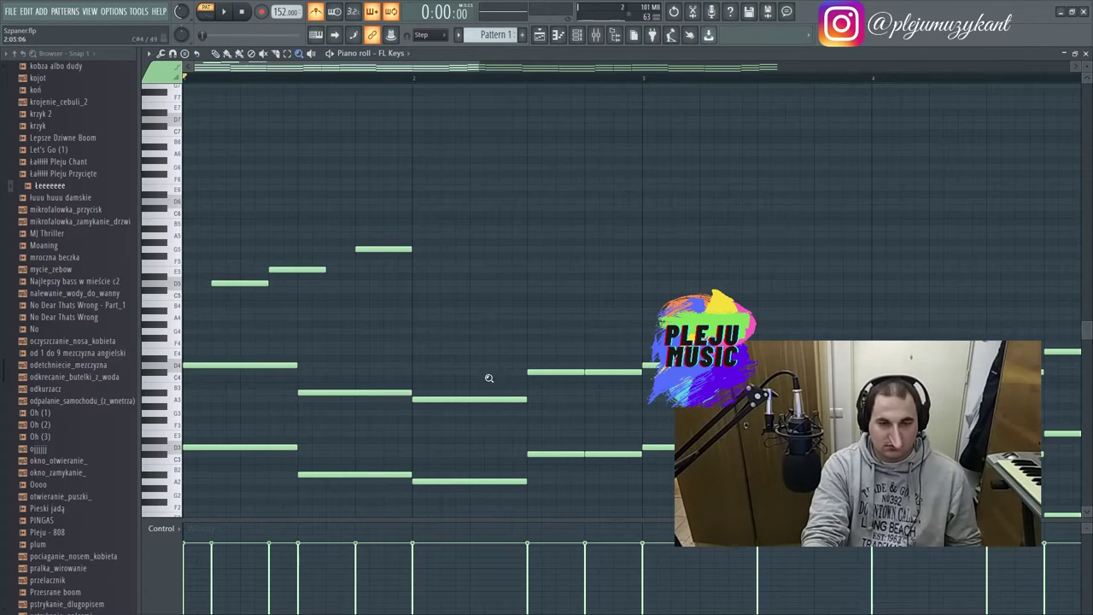
drag(616, 389, 181, 178)
right_click(301, 210)
click(312, 227)
key(space)
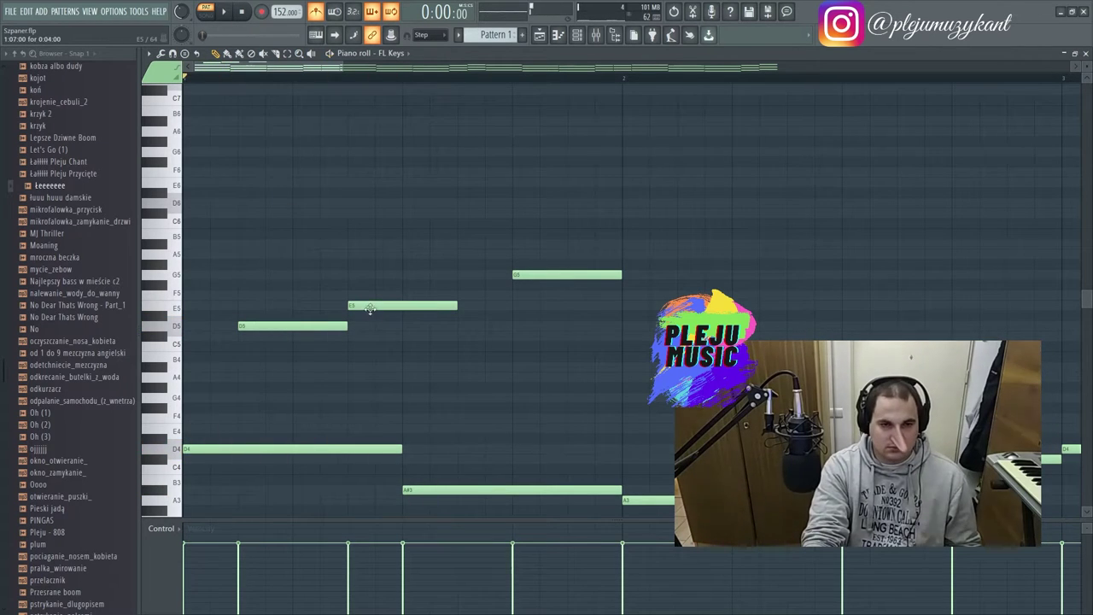
key(space)
drag(371, 302, 372, 275)
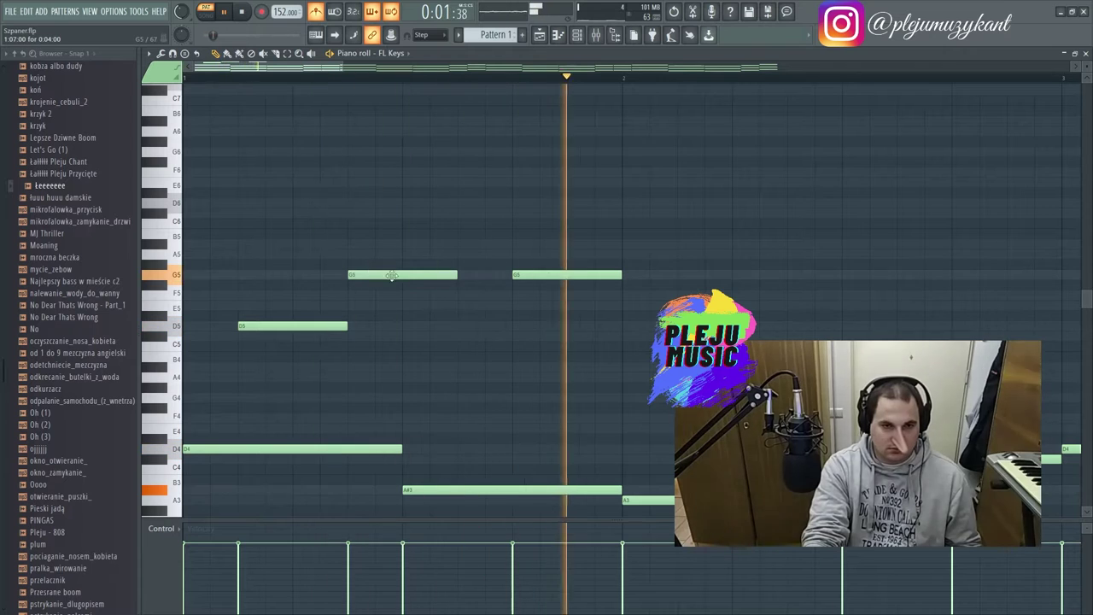
drag(538, 274, 538, 295)
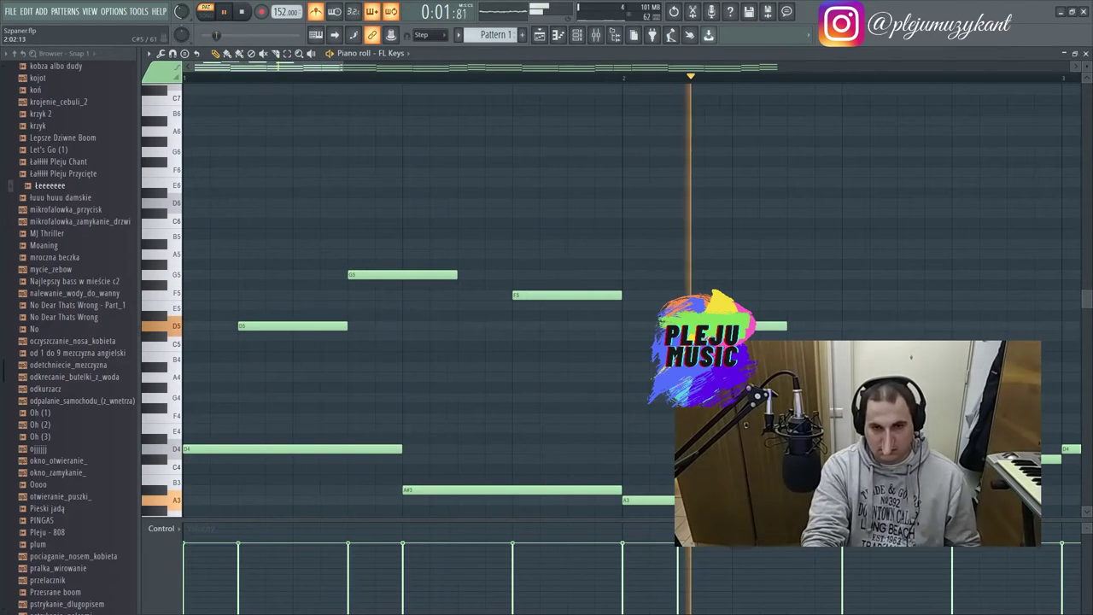
- Place overlapping one-beat A5, G5 and F5 notes half a beat apart, starting at the beginning of bar 2
key(space)
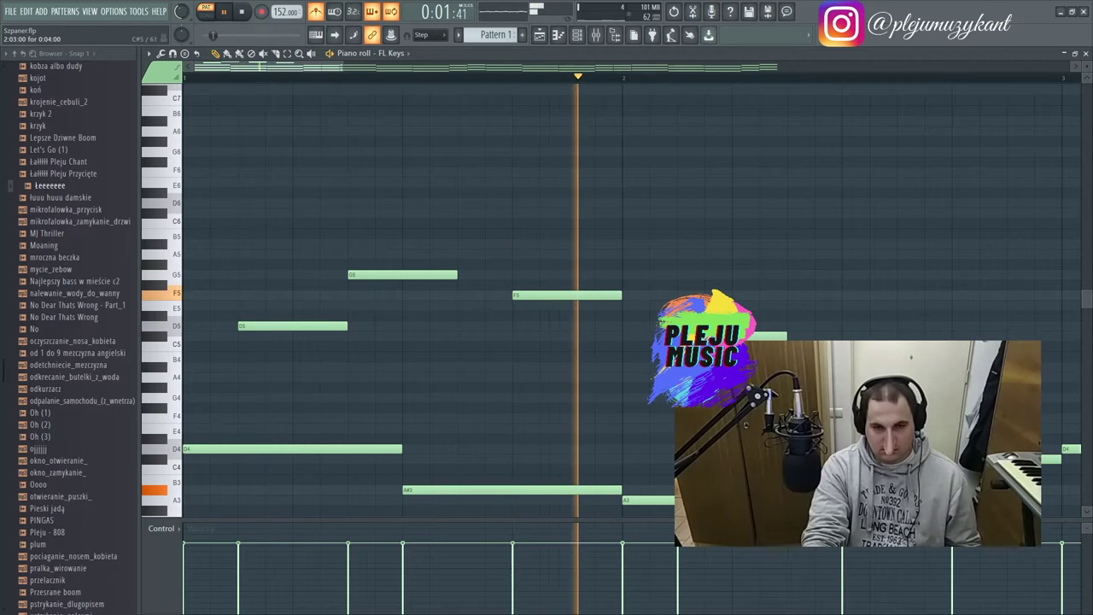
drag(704, 335, 644, 258)
key(space)
key(space)
click(694, 274)
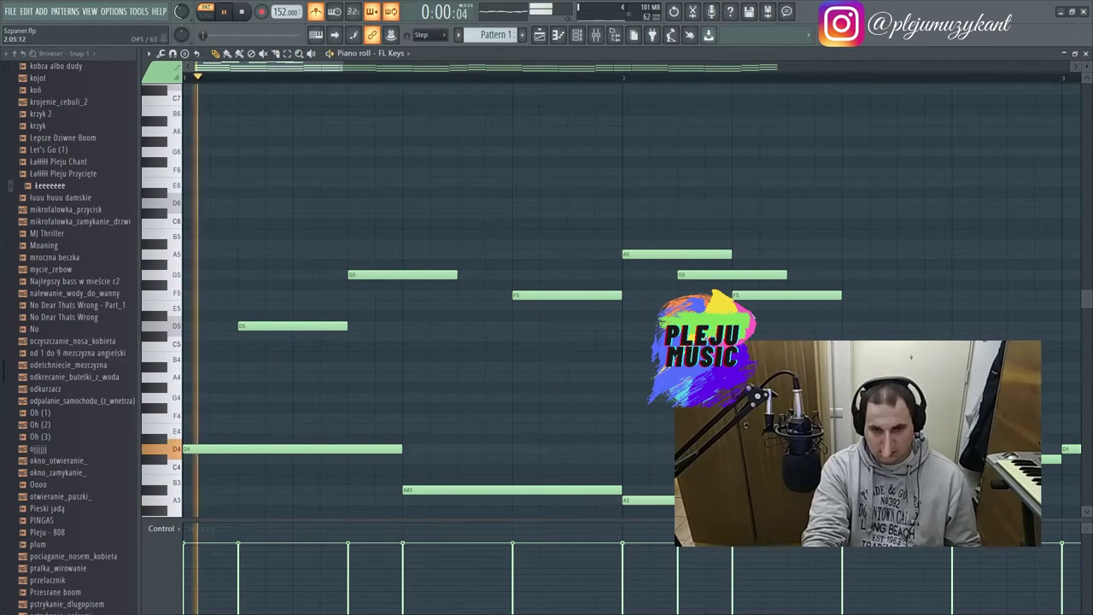
- Add one-beat A5 and G5 notes half a beat apart at the end of bar 2 and play them back
key(space)
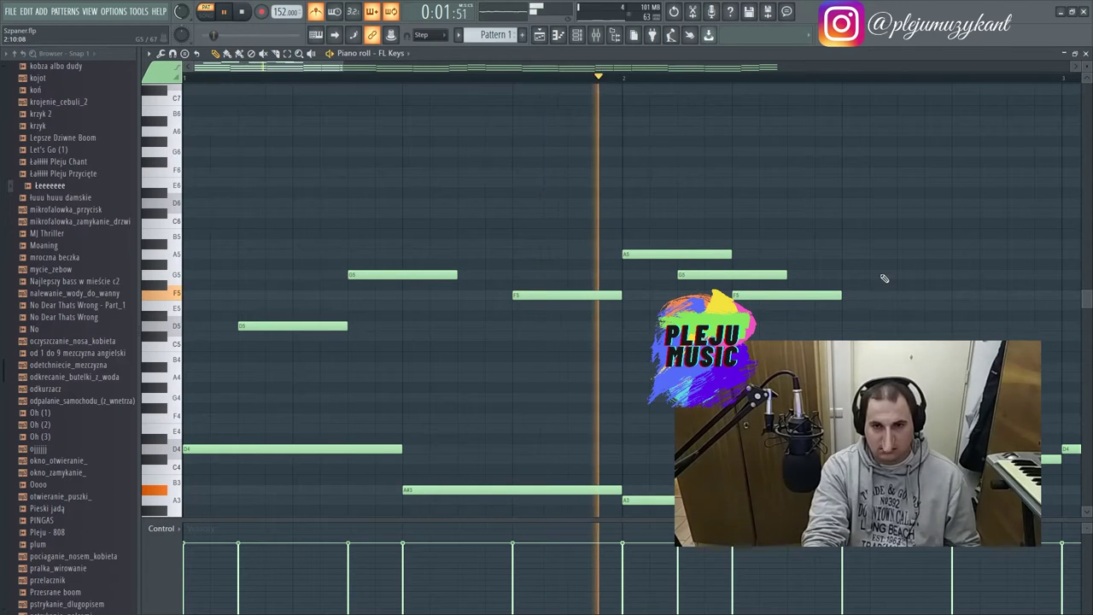
click(897, 254)
key(space)
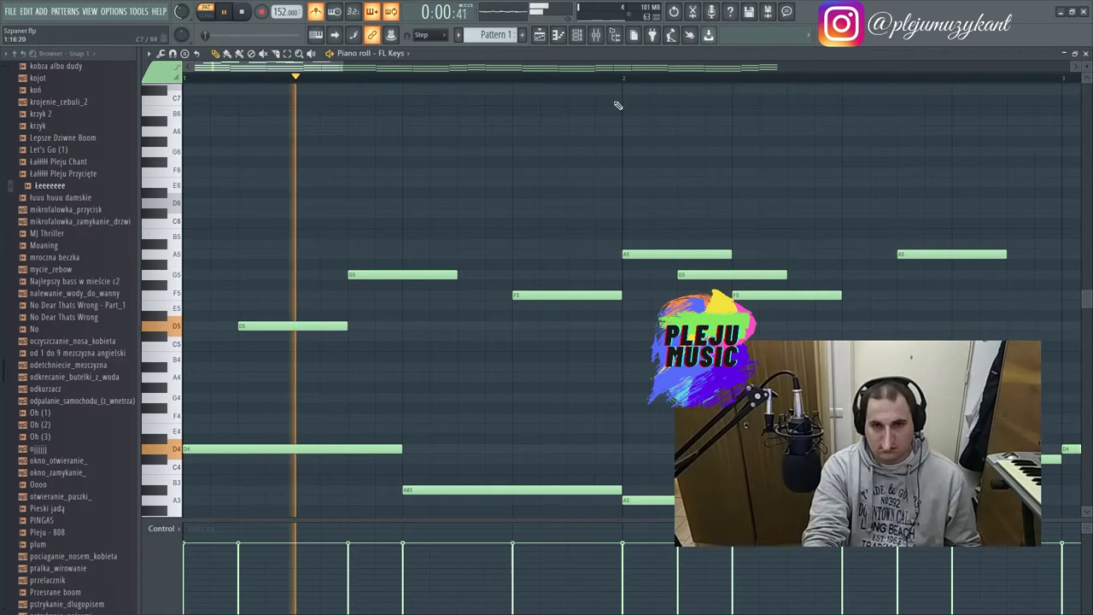
click(749, 244)
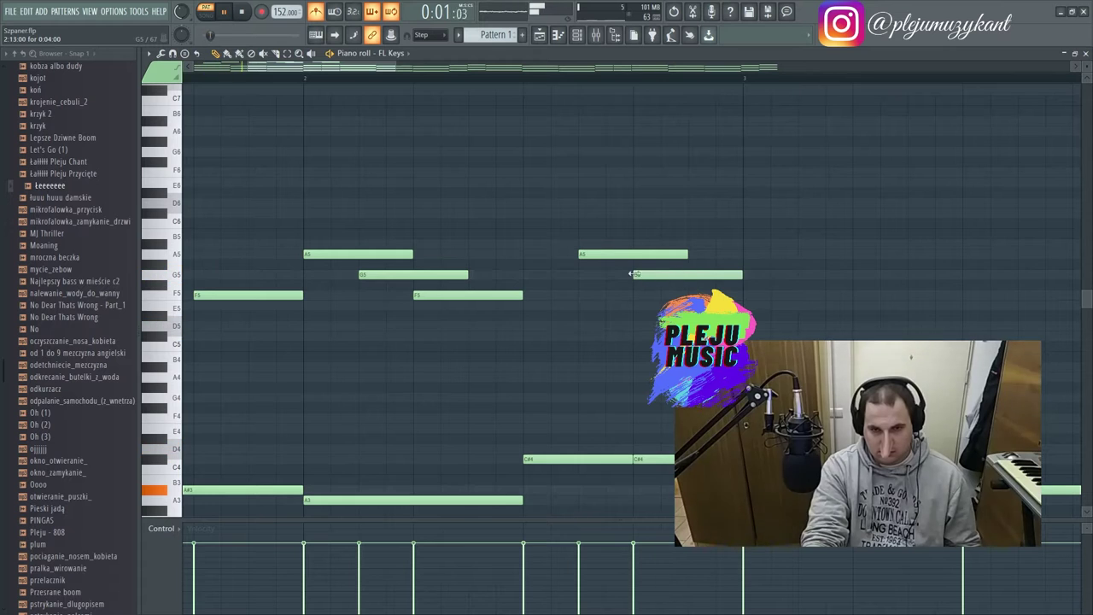
- Shift the second A5 in bar 2 half a beat earlier and lower the bar's last melody note to E5
key(space)
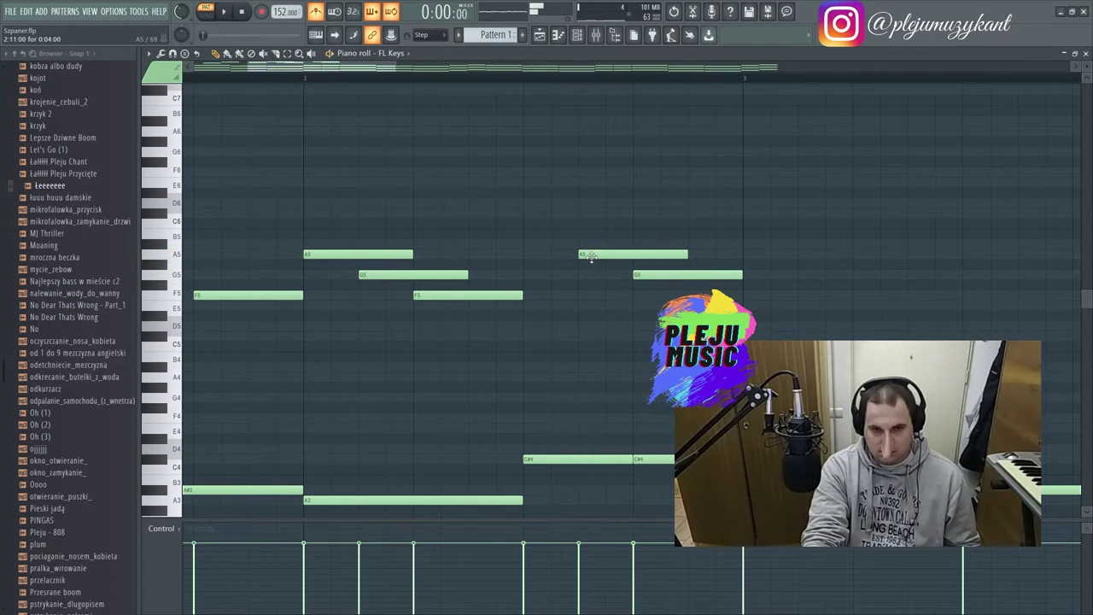
drag(654, 274, 654, 295)
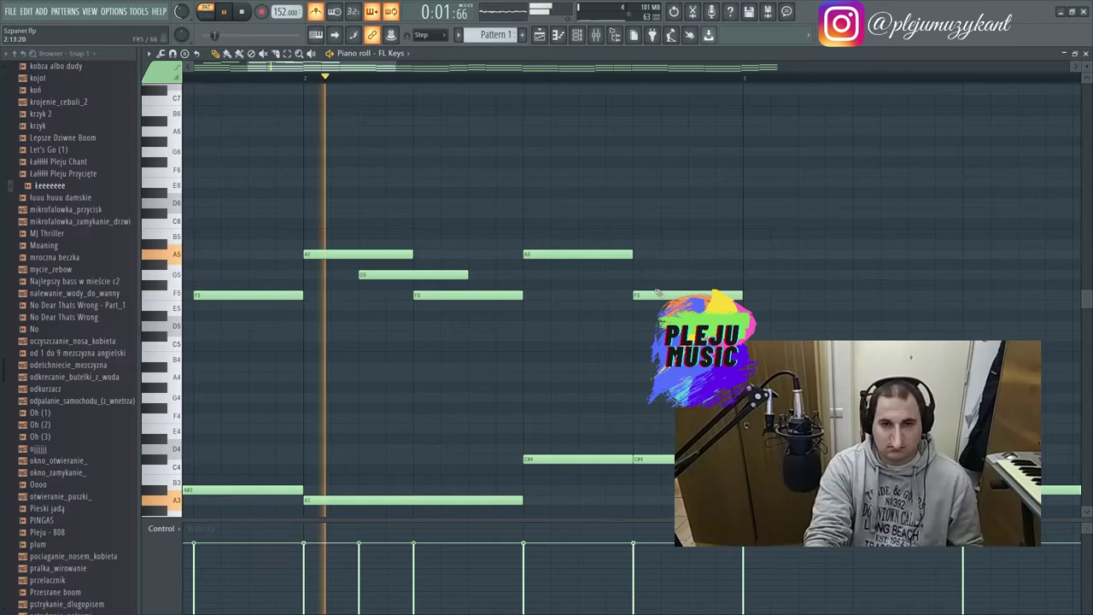
drag(654, 294, 653, 305)
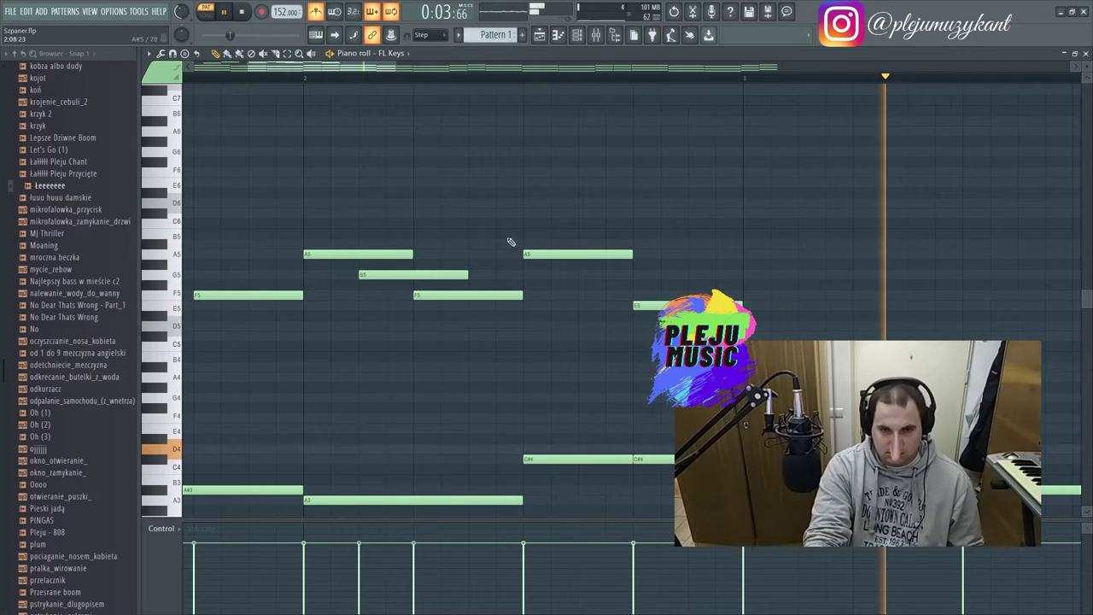
- Add two one-beat D5 melody notes in bar 3, on beats 1 and 3, checking them in playback
drag(341, 68, 439, 70)
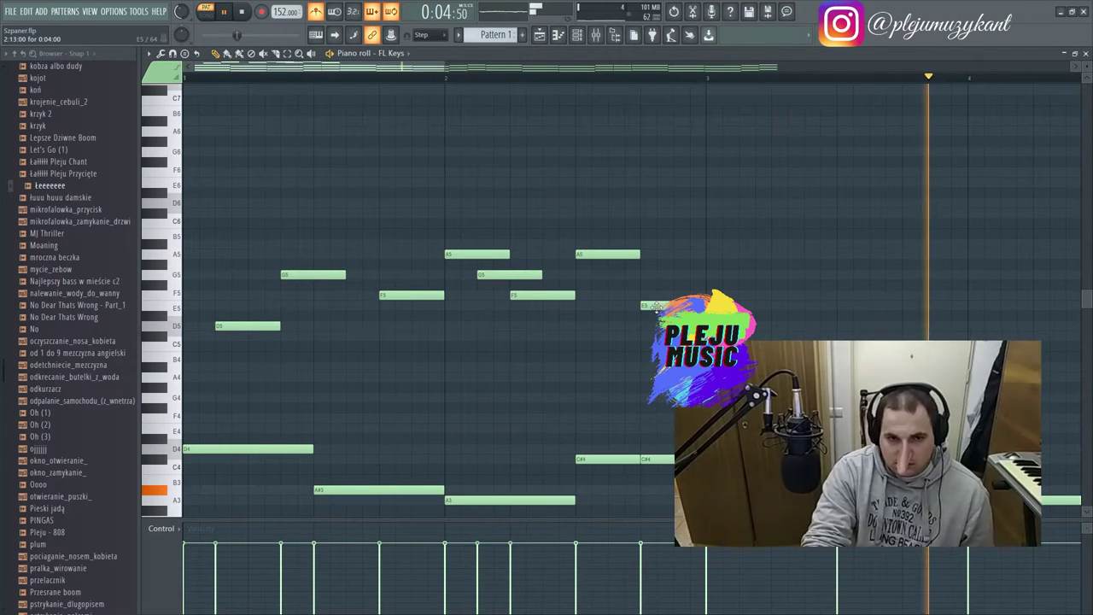
key(space)
click(773, 274)
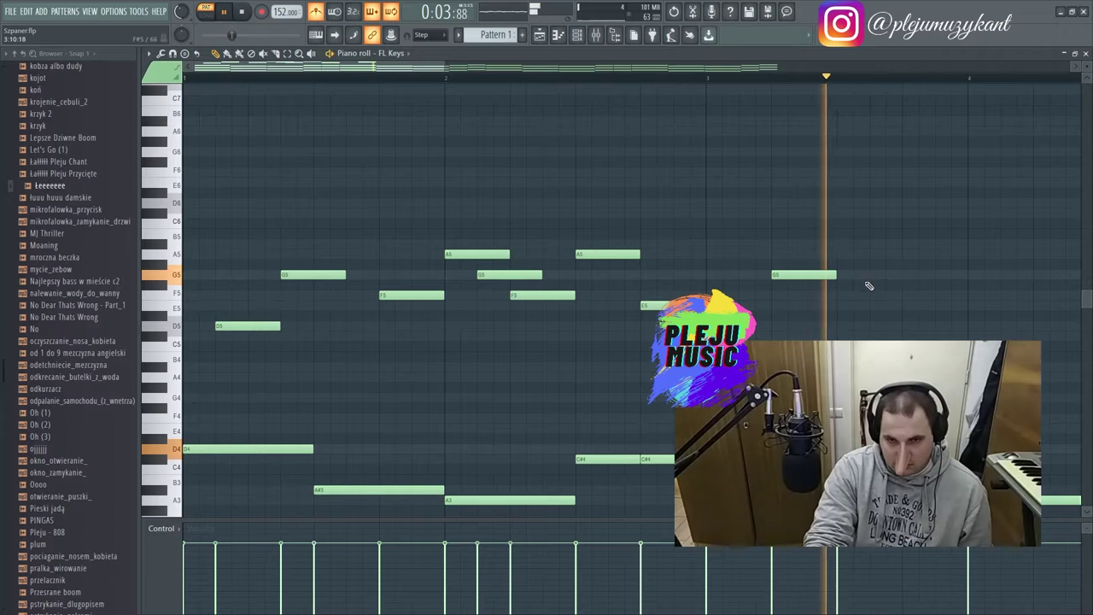
key(space)
drag(778, 275, 783, 330)
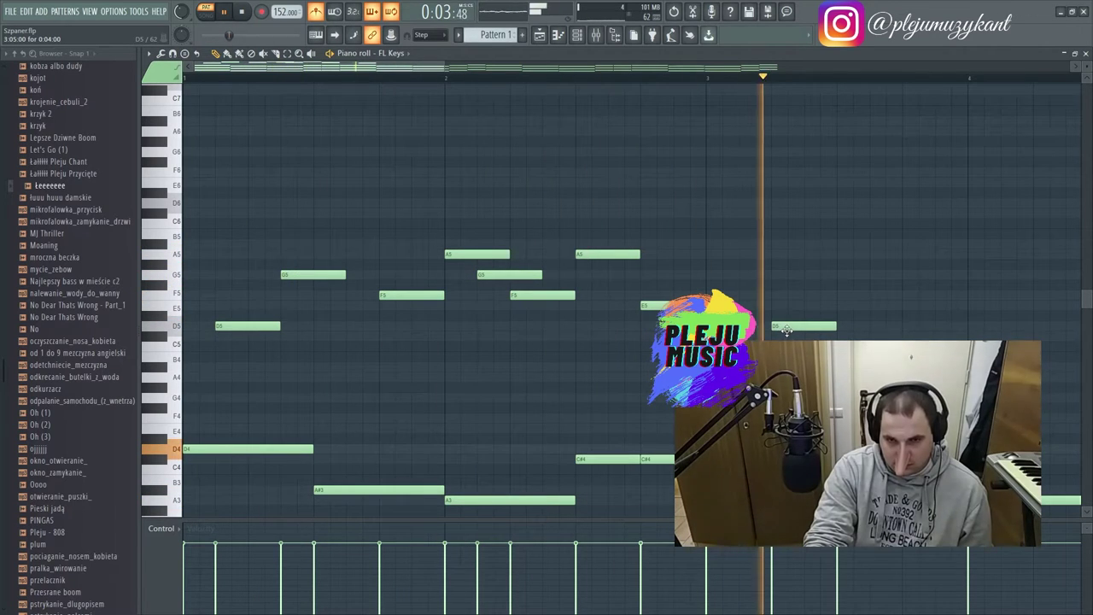
drag(785, 325, 752, 326)
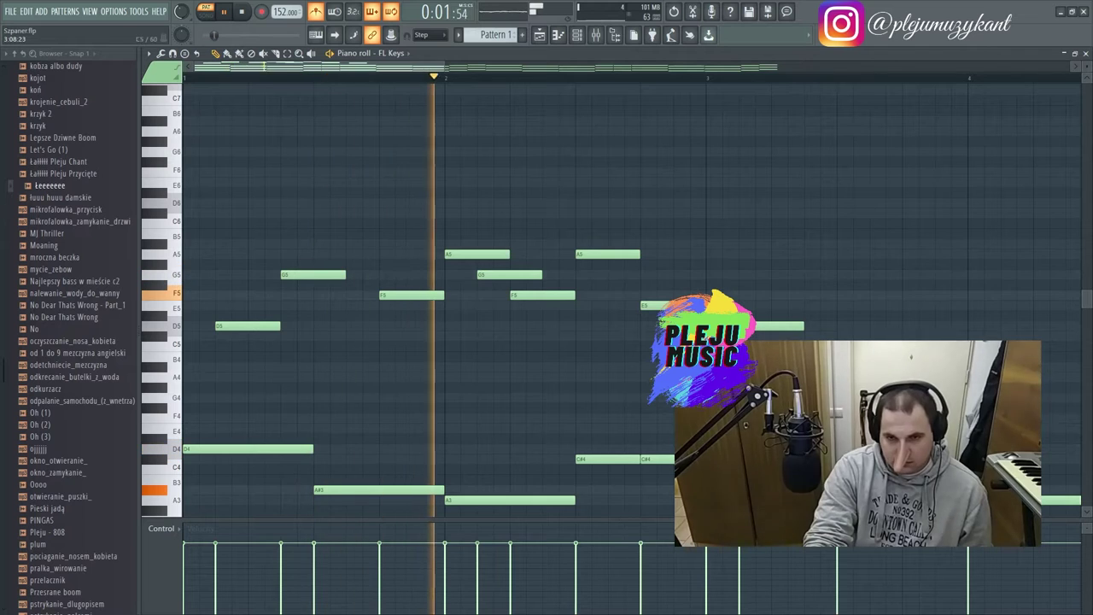
click(844, 326)
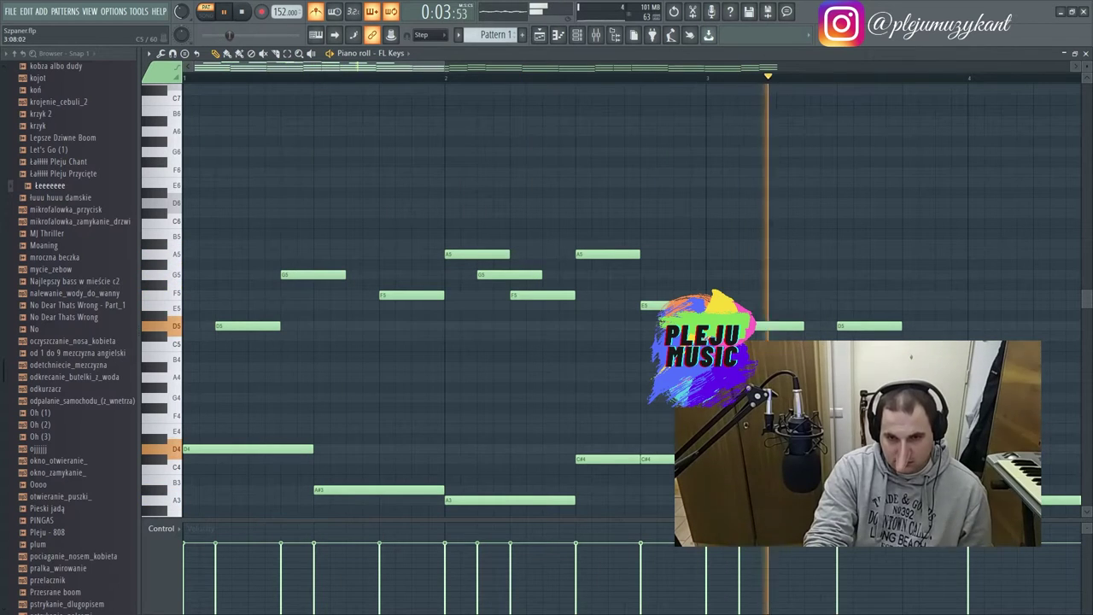
drag(771, 325, 738, 325)
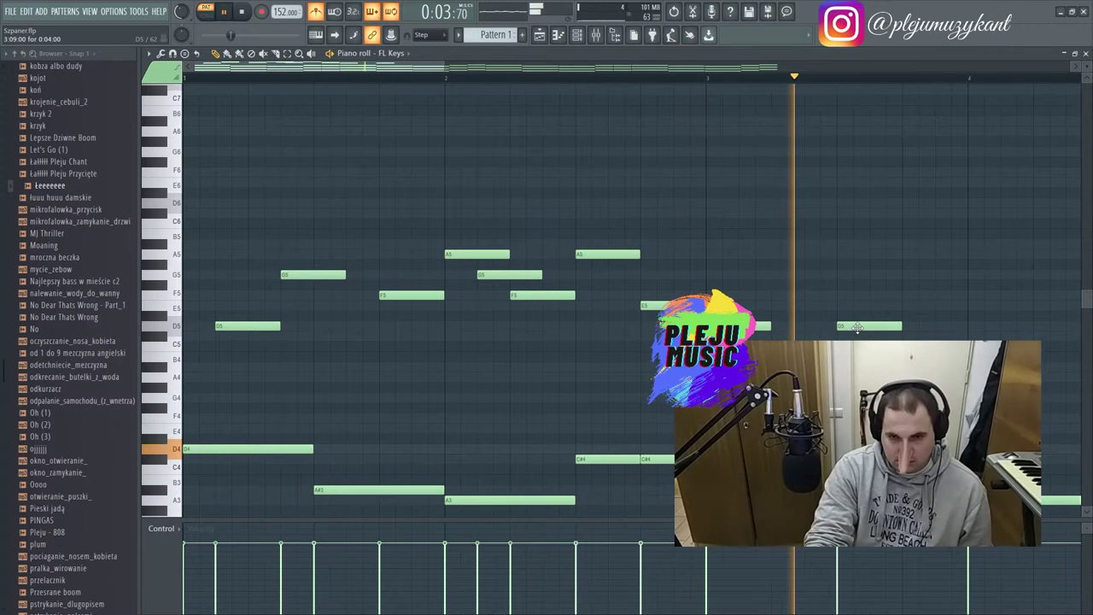
- Move bar 3's second D5 melody note to beat 4, add a one-beat D5 on beat 3 of bar 4, and play the melody
drag(907, 327, 924, 327)
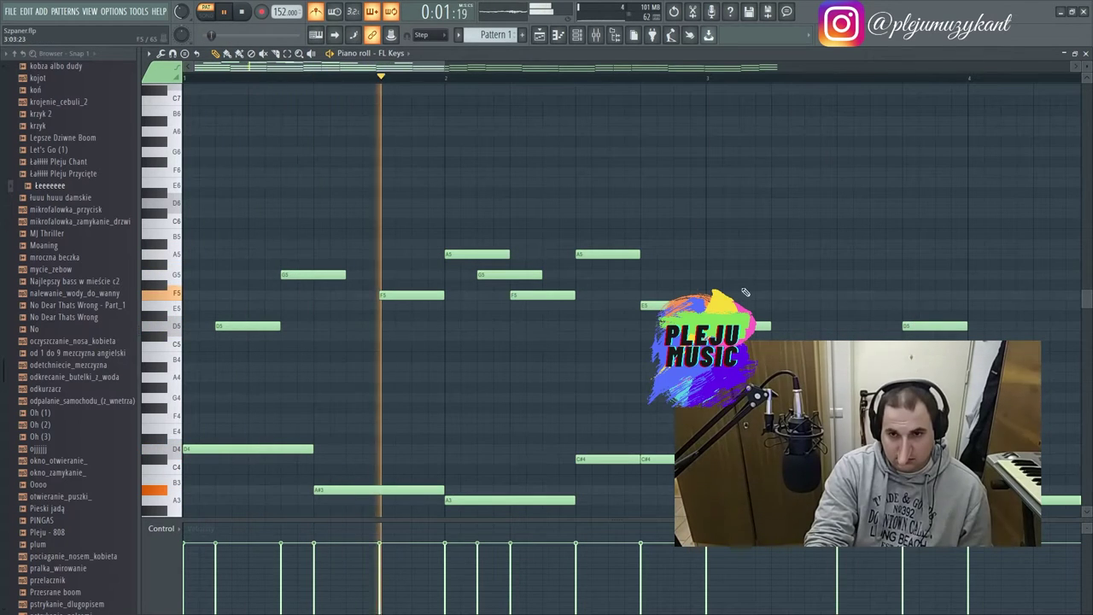
drag(403, 65, 561, 89)
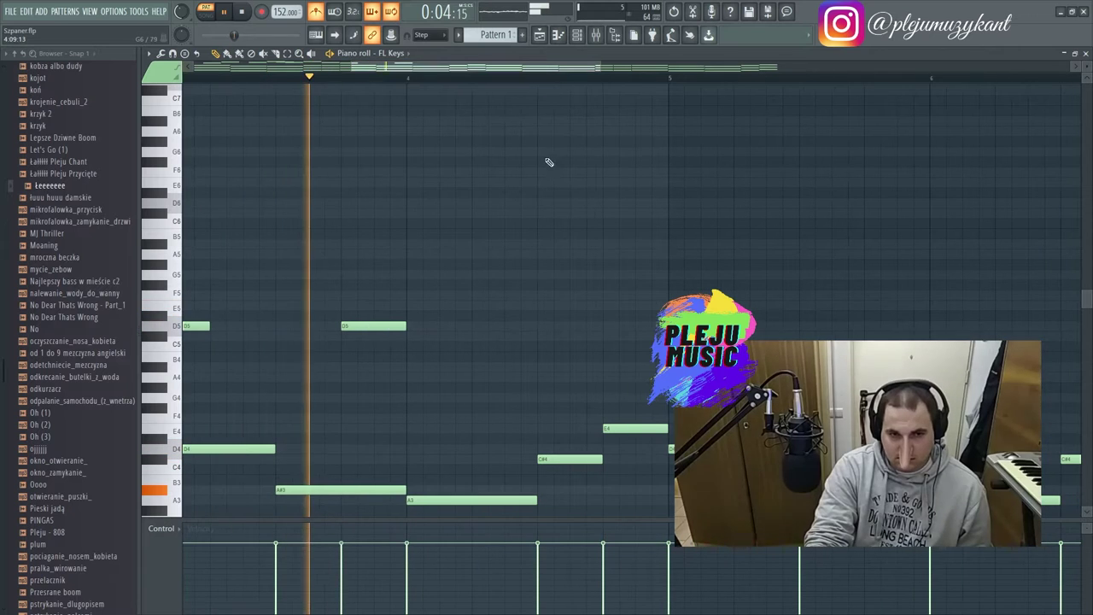
click(541, 326)
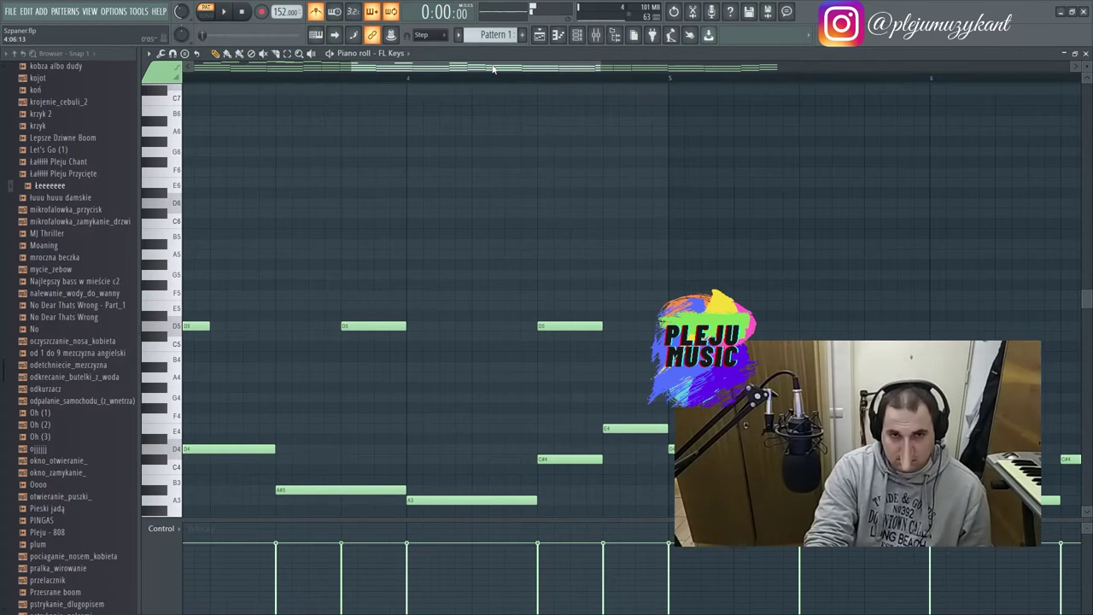
key(space)
key(ctrl+a)
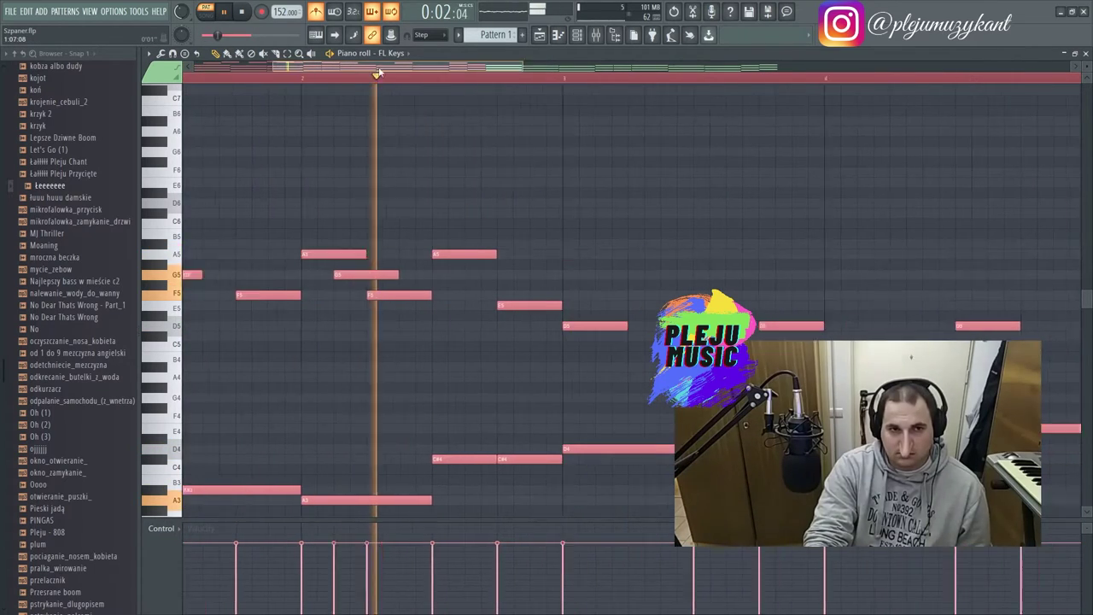
key(ctrl+d)
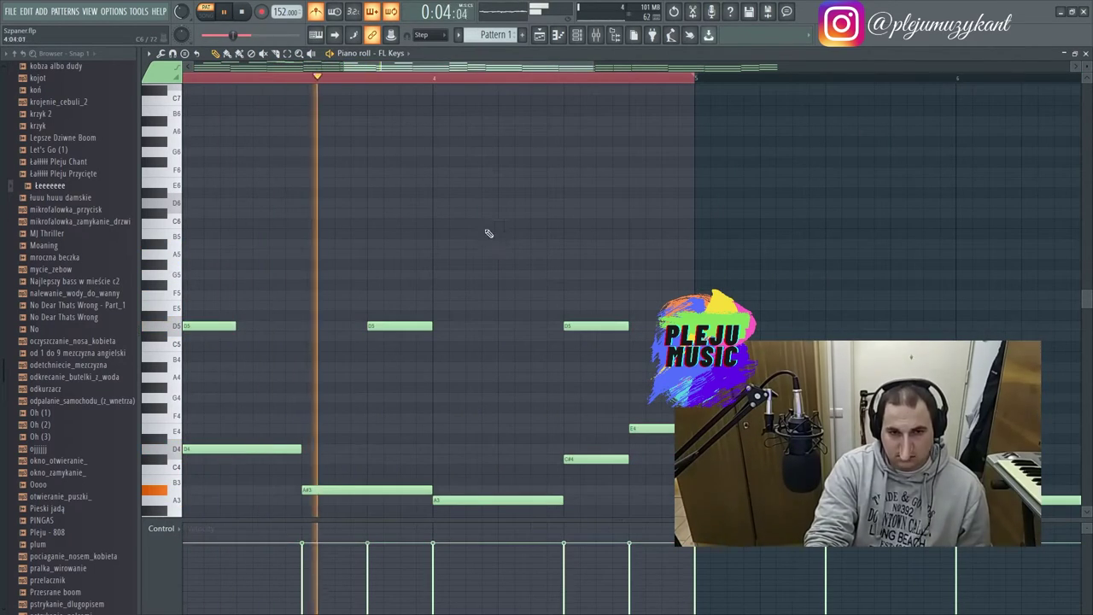
- Try half-beat A5 and F5 notes in a row from beat 2 of bar 4, playing from there
click(502, 245)
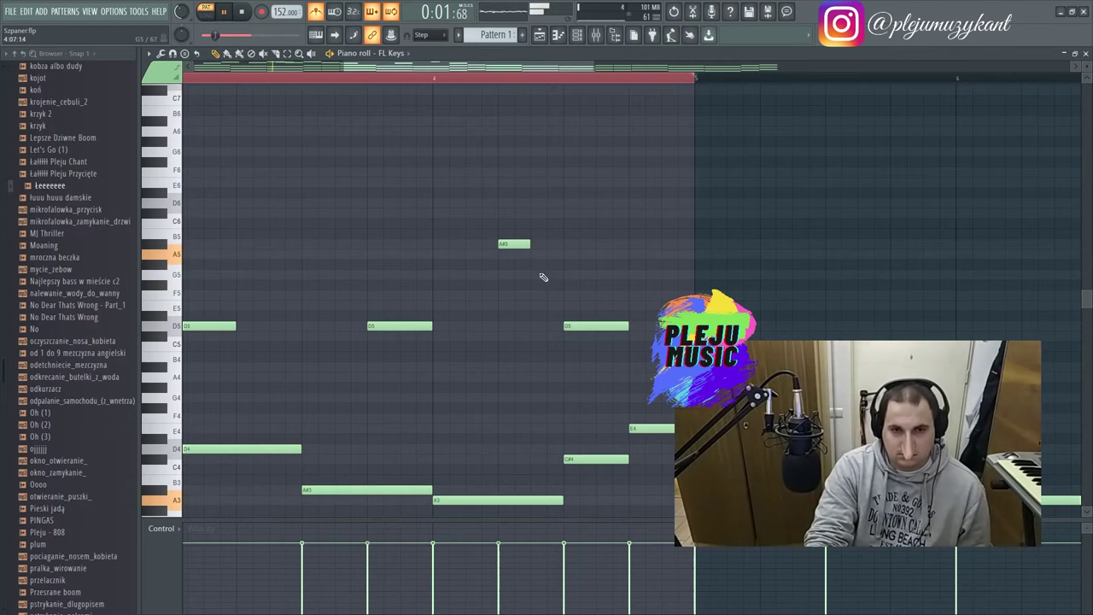
drag(518, 219, 519, 209)
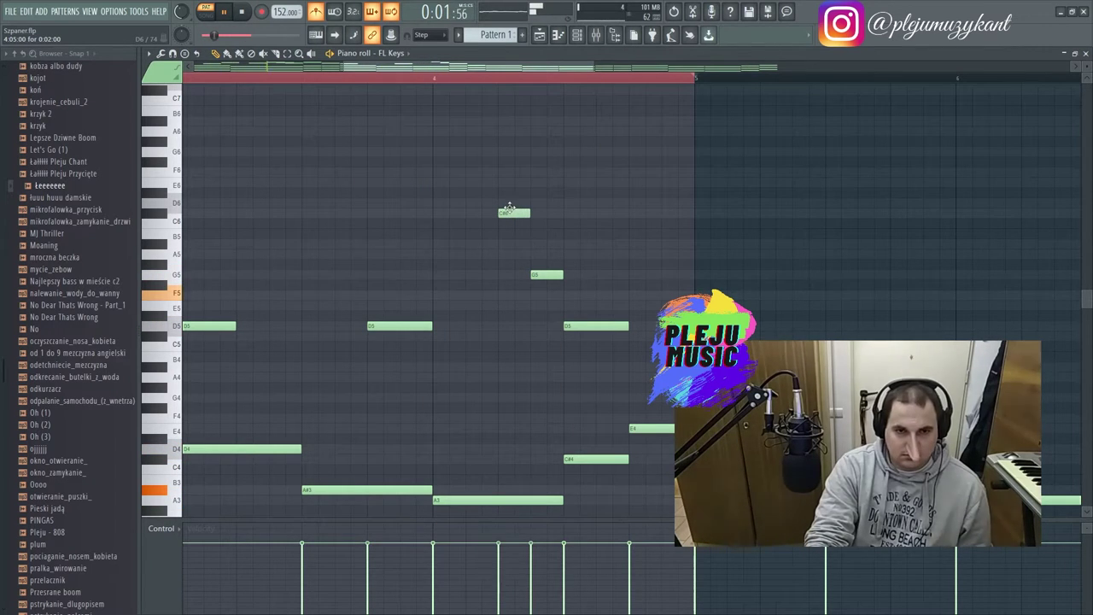
drag(540, 280, 517, 294)
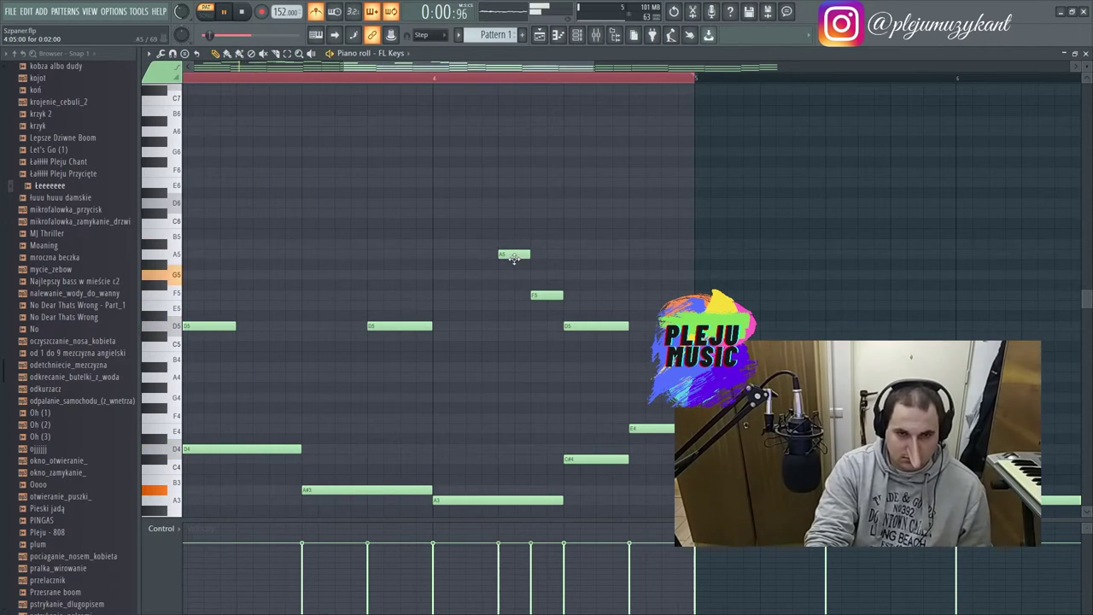
click(501, 82)
key(space)
key(space)
key(space)
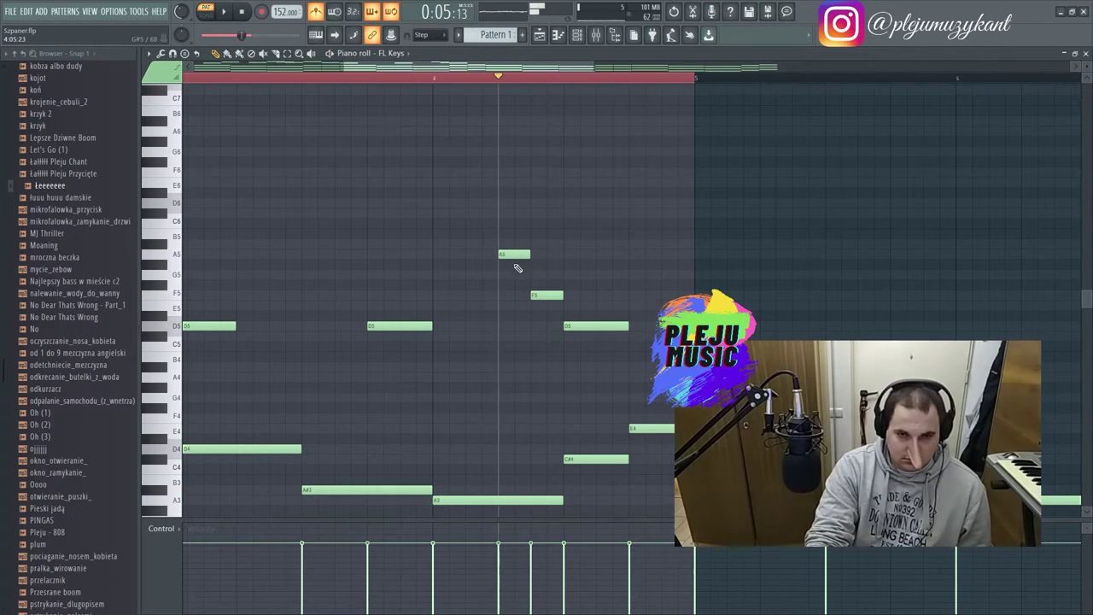
- Move the A5 to beat 1 and the F5 to beat 2 of bar 4, and play from the start of that bar
key(space)
drag(513, 256, 457, 254)
drag(540, 295, 508, 297)
click(434, 79)
key(space)
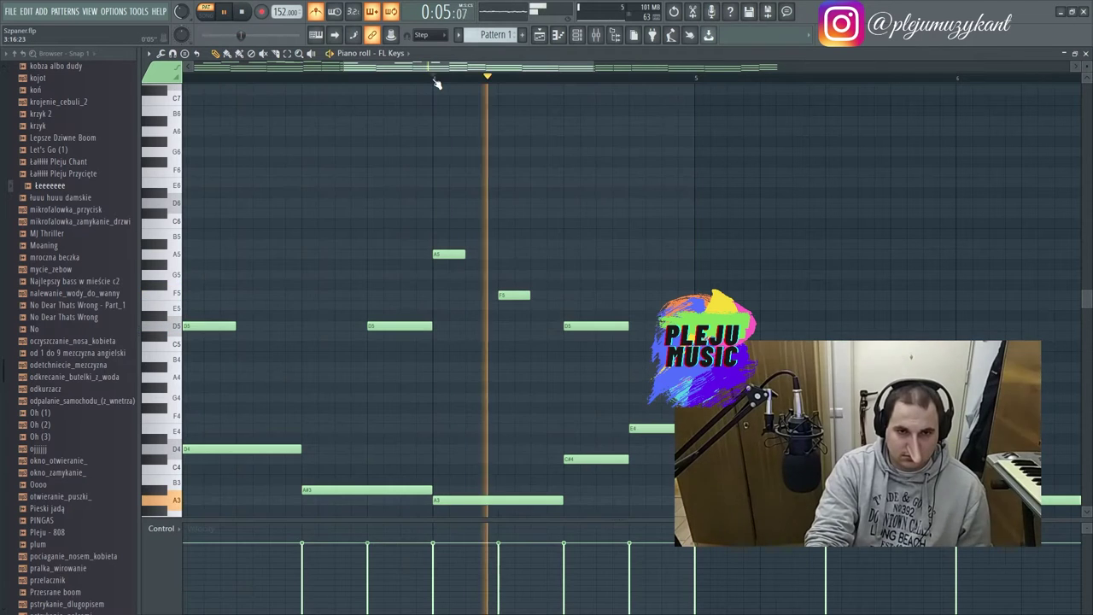
- Lower bar 4's A5 to G5 and try E5 in place of the F5 on beat 2 during playback
drag(455, 253, 451, 275)
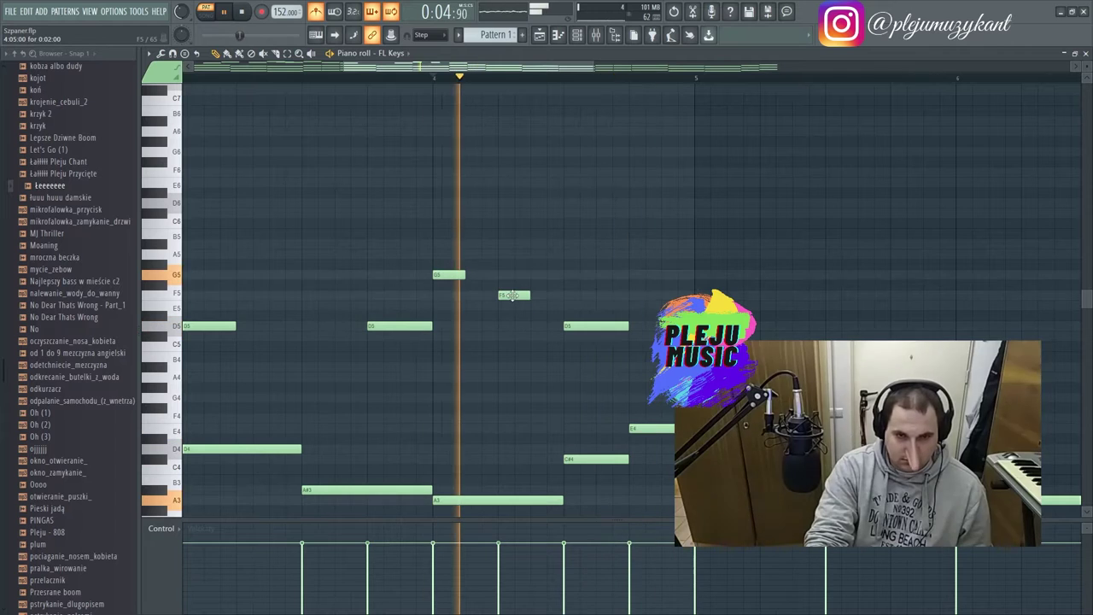
drag(512, 295, 510, 306)
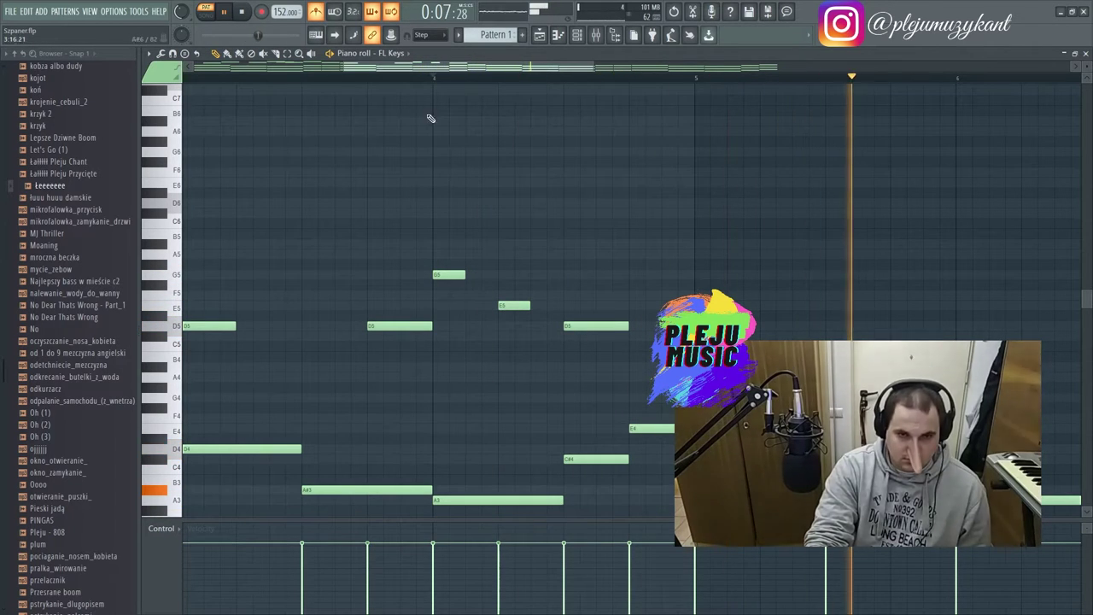
key(space)
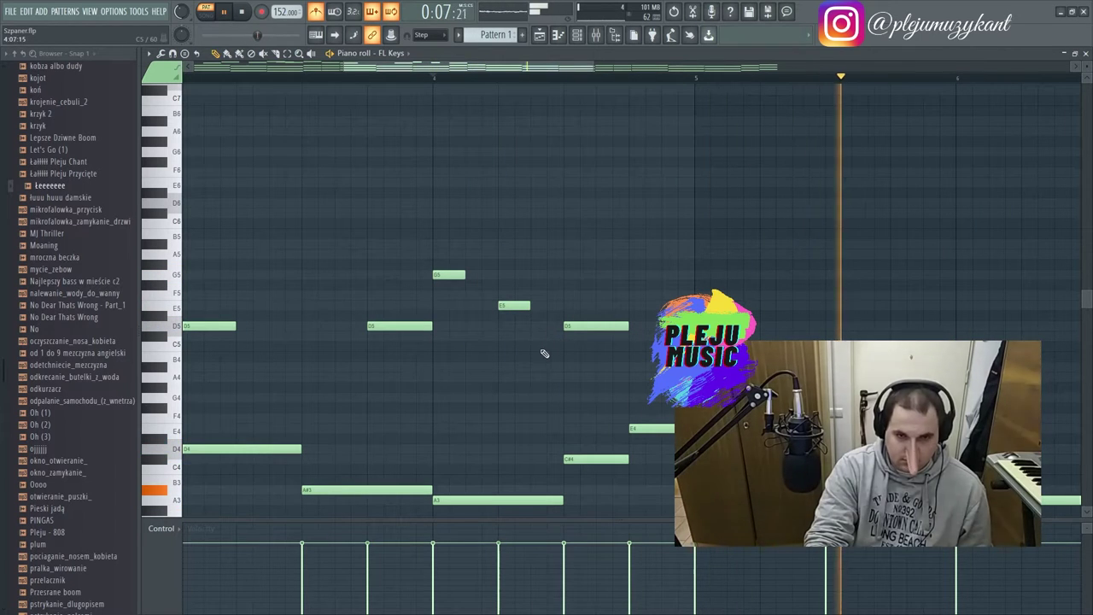
key(space)
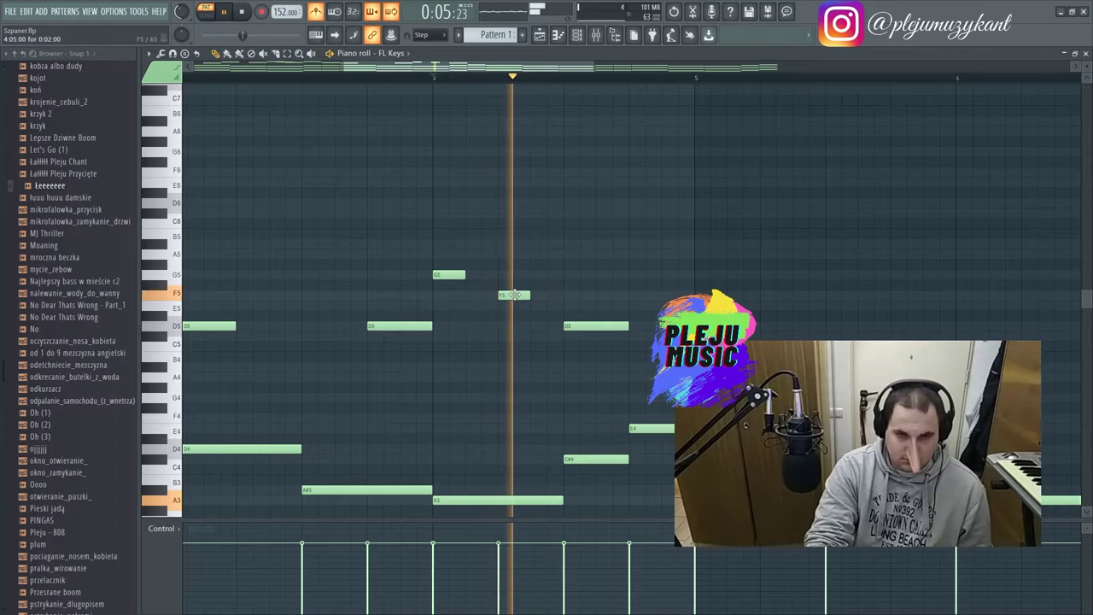
- Try half-beat D6 and G5 notes in a row from beat 3 of bar 3, playing from beat 4 of bar 2
scroll(525, 285, left, 6)
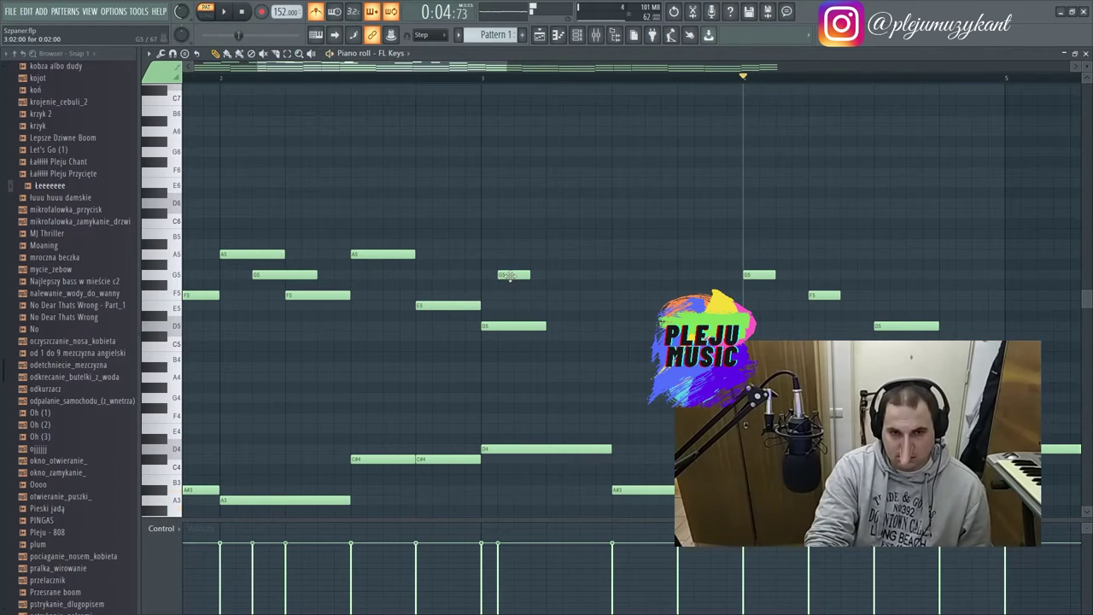
click(416, 78)
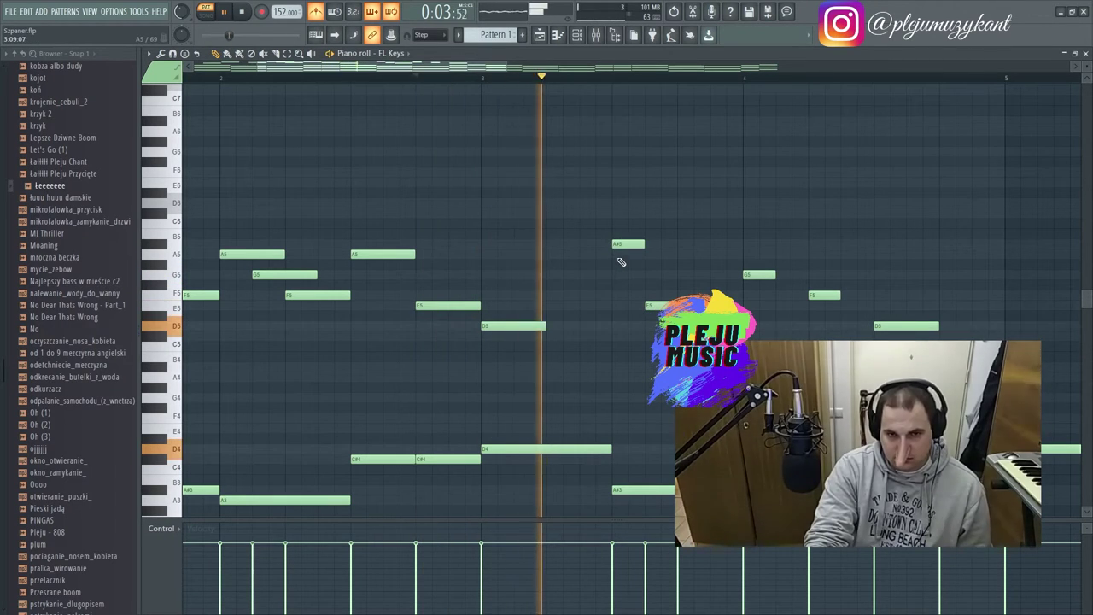
drag(629, 244, 631, 216)
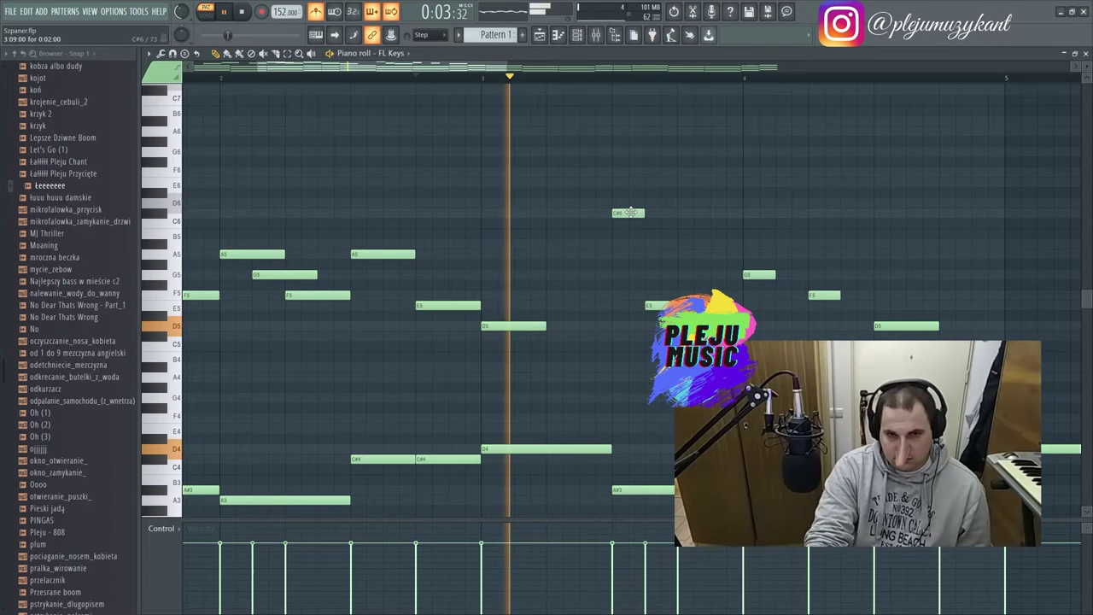
key(space)
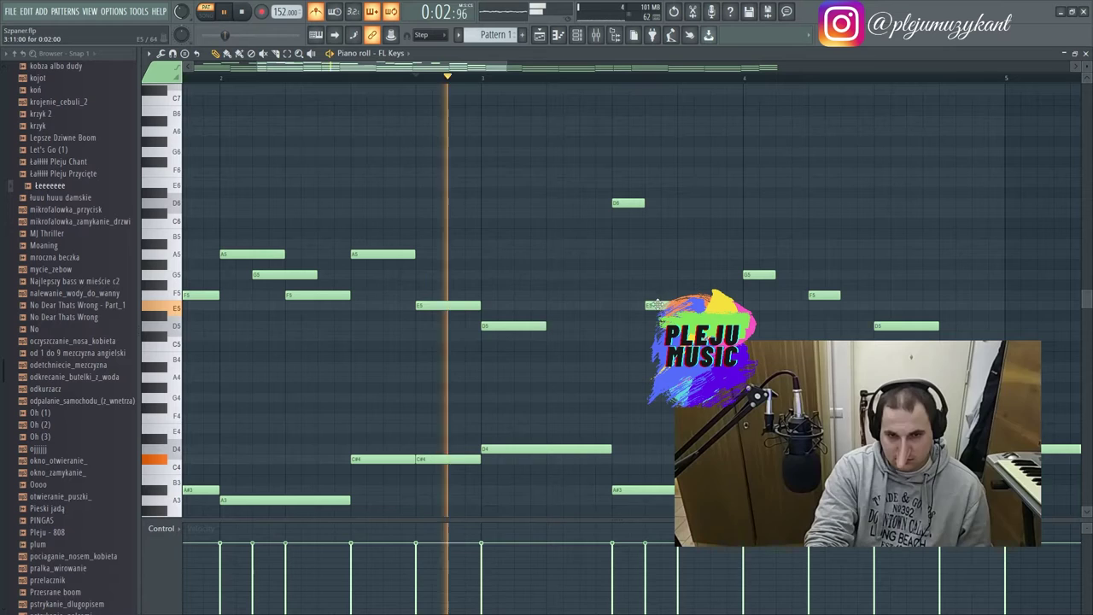
drag(655, 305, 658, 274)
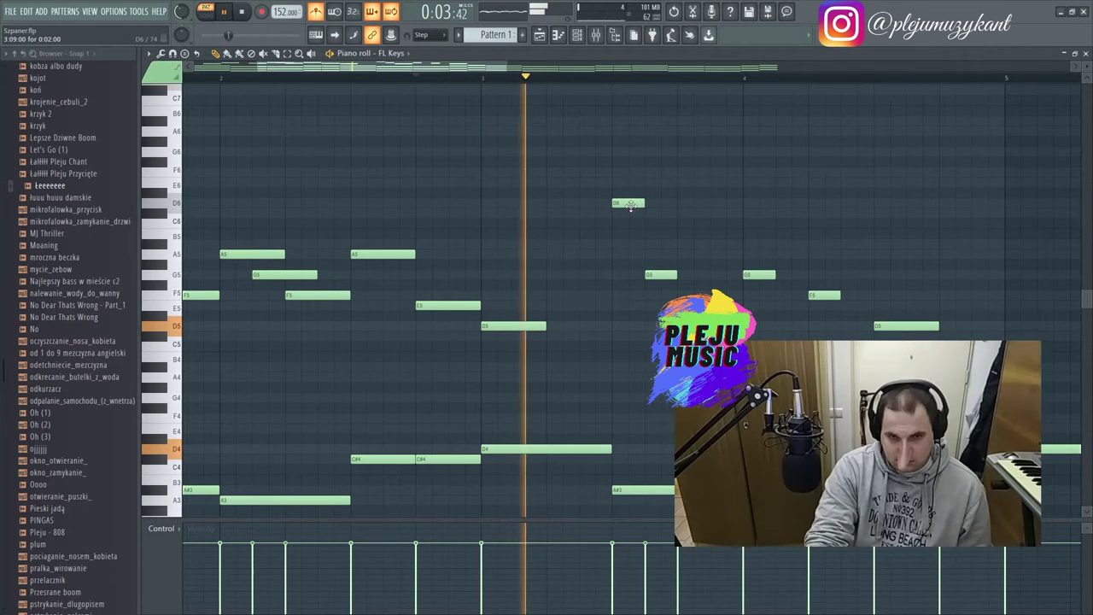
- Shift bar 3's D6 back to beat 2 and move the following G5 to beat 3, lowering it to F5
drag(632, 203, 599, 203)
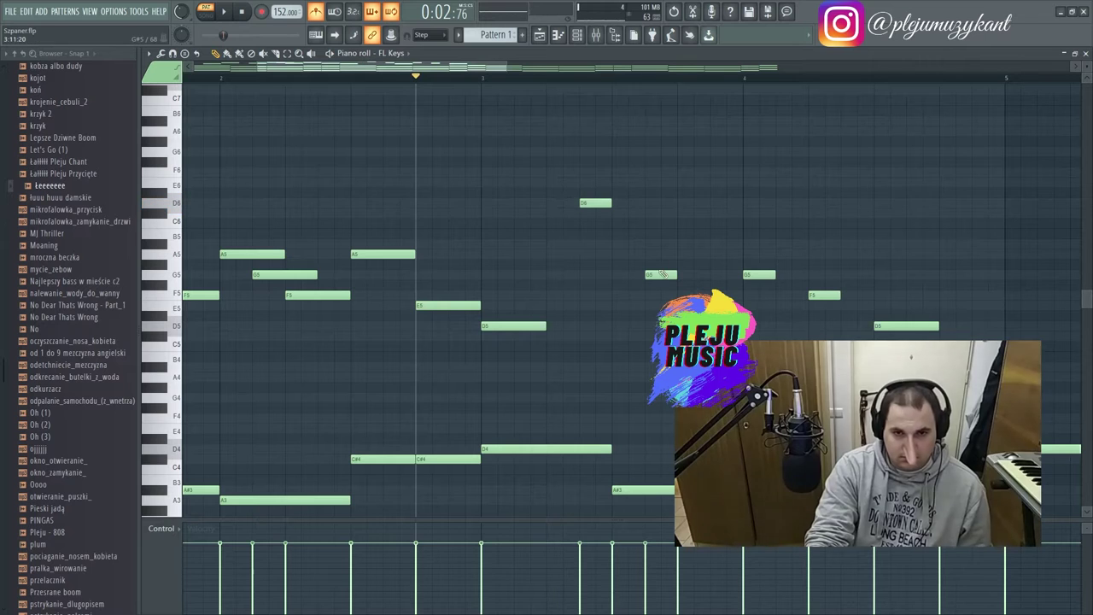
drag(593, 203, 566, 202)
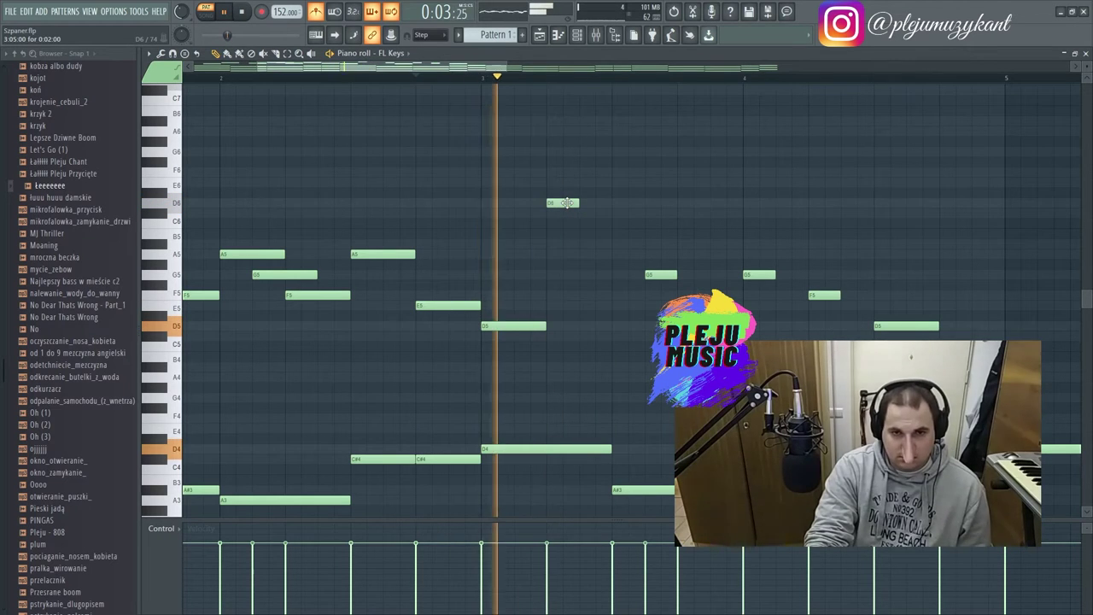
drag(650, 275, 630, 275)
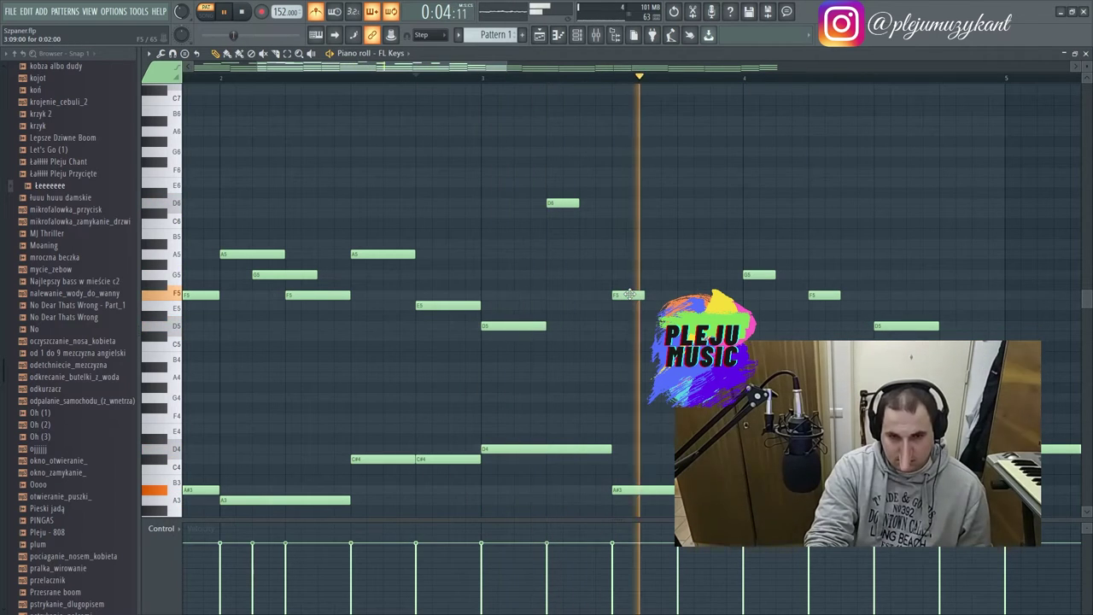
- Delete the half-beat trial notes in bars 3 and 4, keeping the one-beat D5 notes, and replay the passage
right_click(634, 296)
right_click(554, 202)
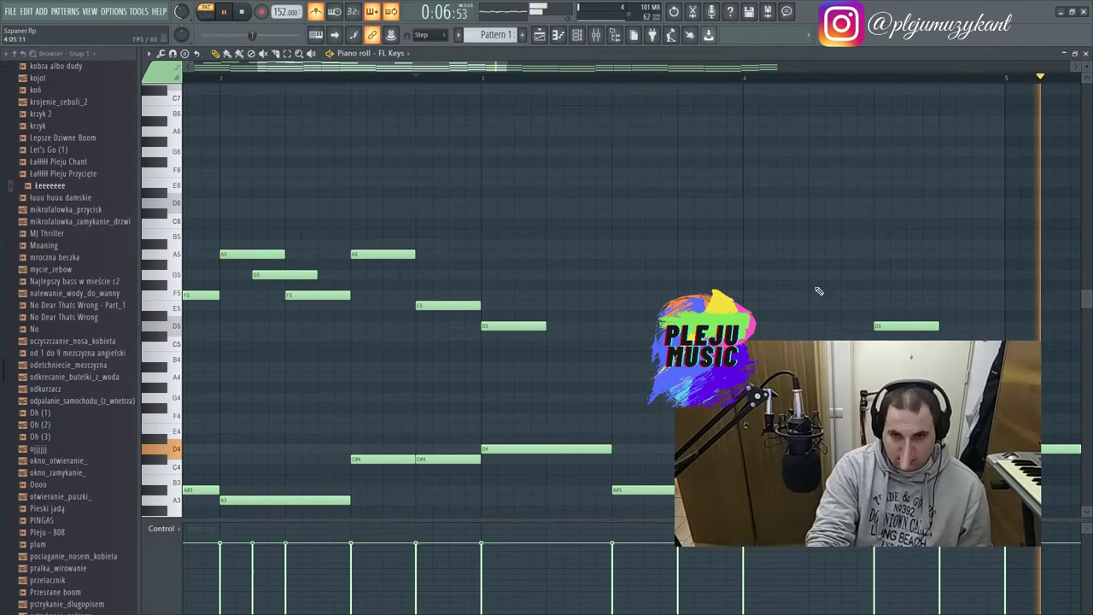
key(space)
key(space)
key(space)
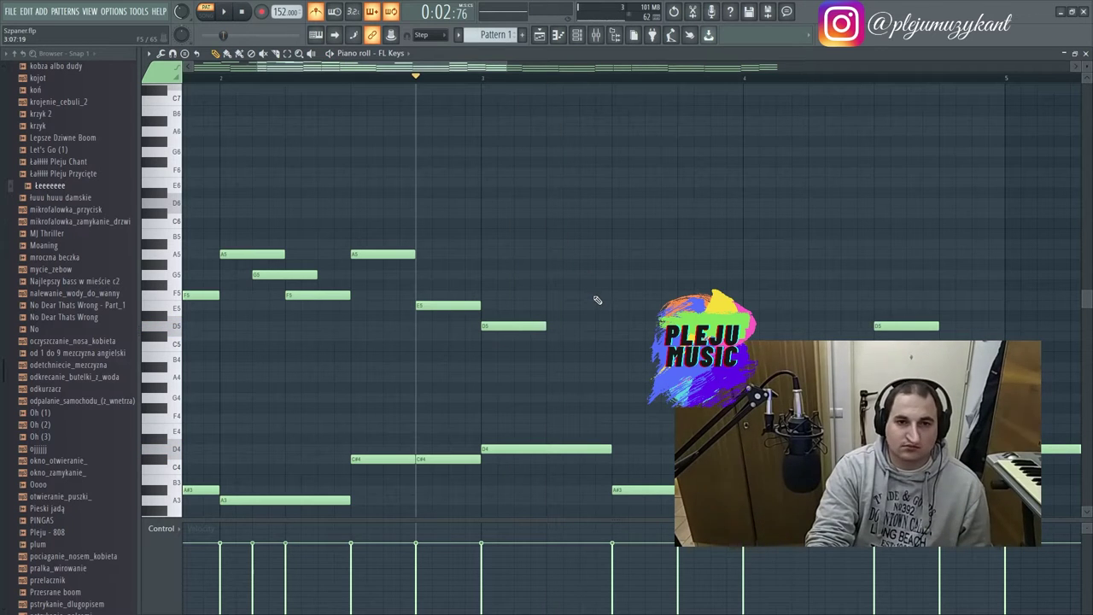
- Add a half-beat F5 on beat 2 and a half-beat G5 on beat 3 of bar 3, checking them in playback
key(space)
click(551, 296)
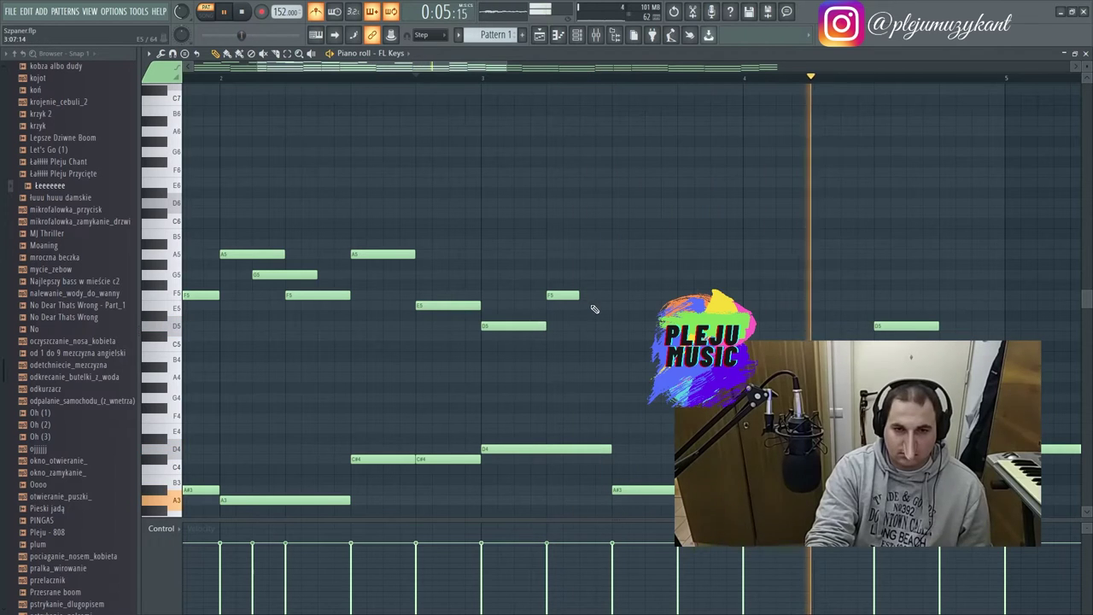
key(space)
click(623, 275)
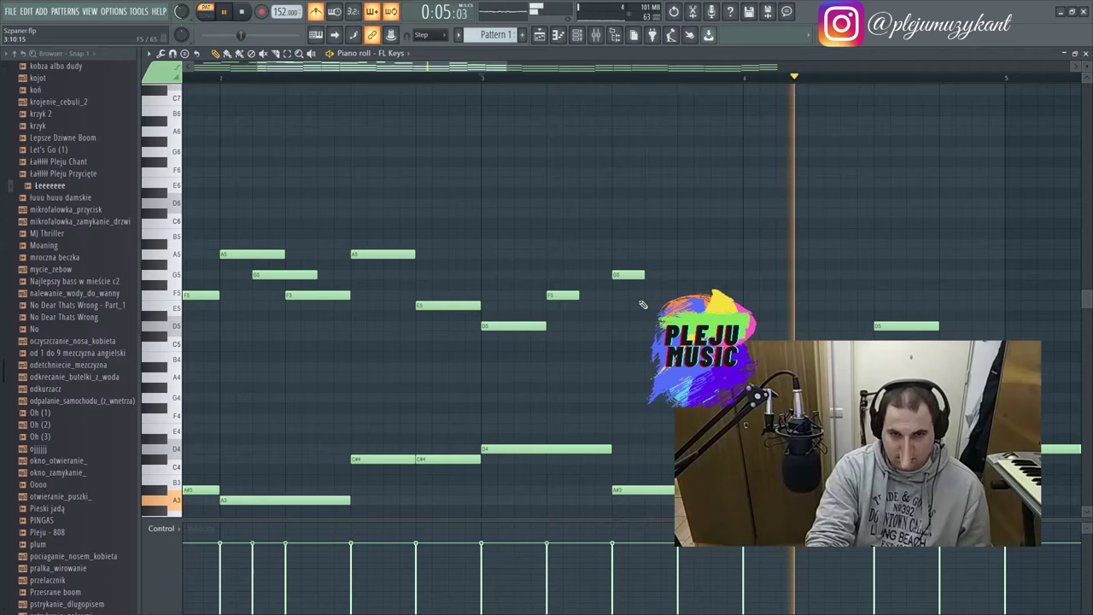
key(space)
key(space)
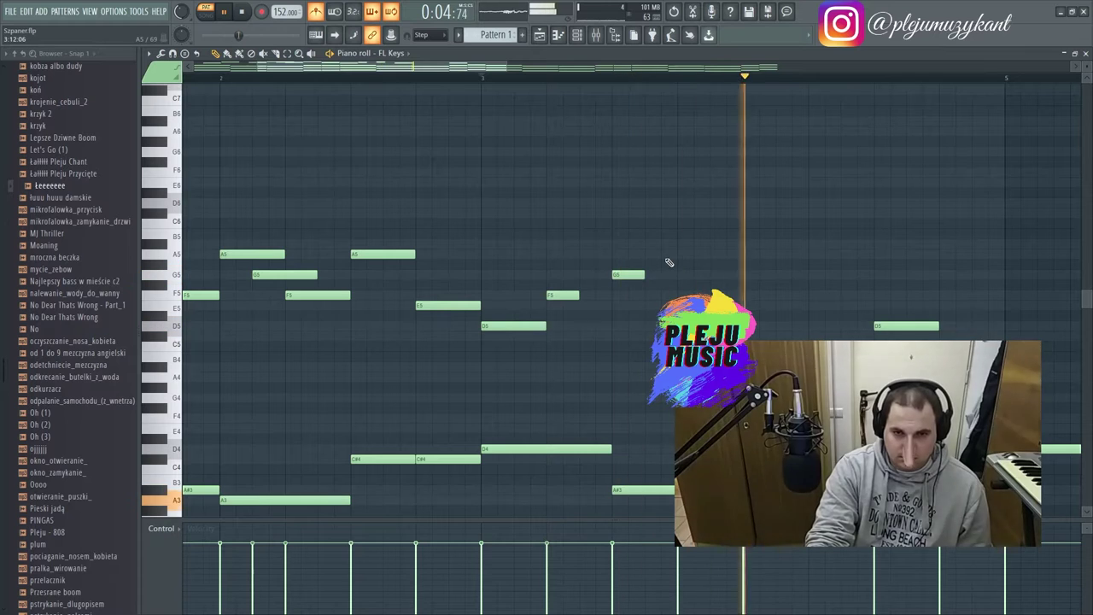
- Add a half-beat F5 directly after the G5 in bar 3 and play the passage back
click(653, 214)
drag(653, 213, 659, 307)
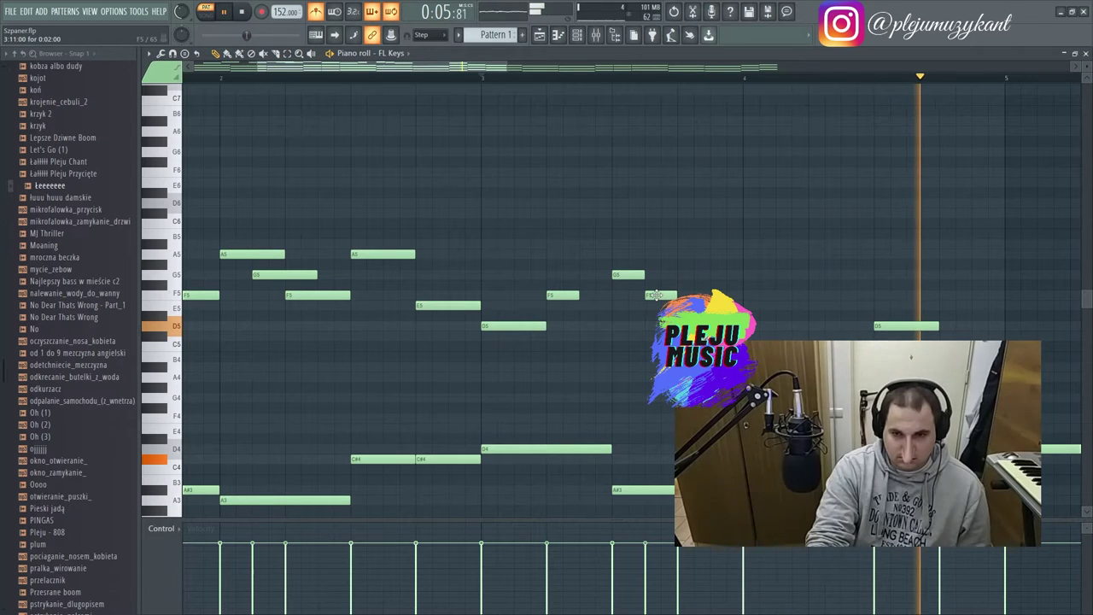
key(space)
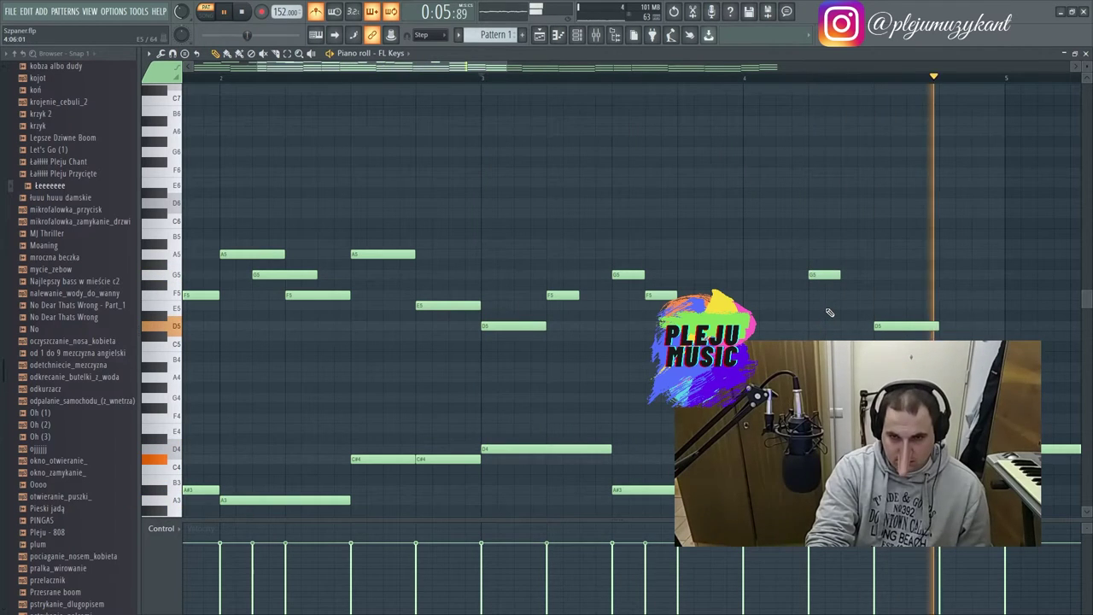
- Add half-beat F5 and E5 notes in a row from beat 2 of bar 4, leading into the D5, and play them back
drag(824, 274, 819, 296)
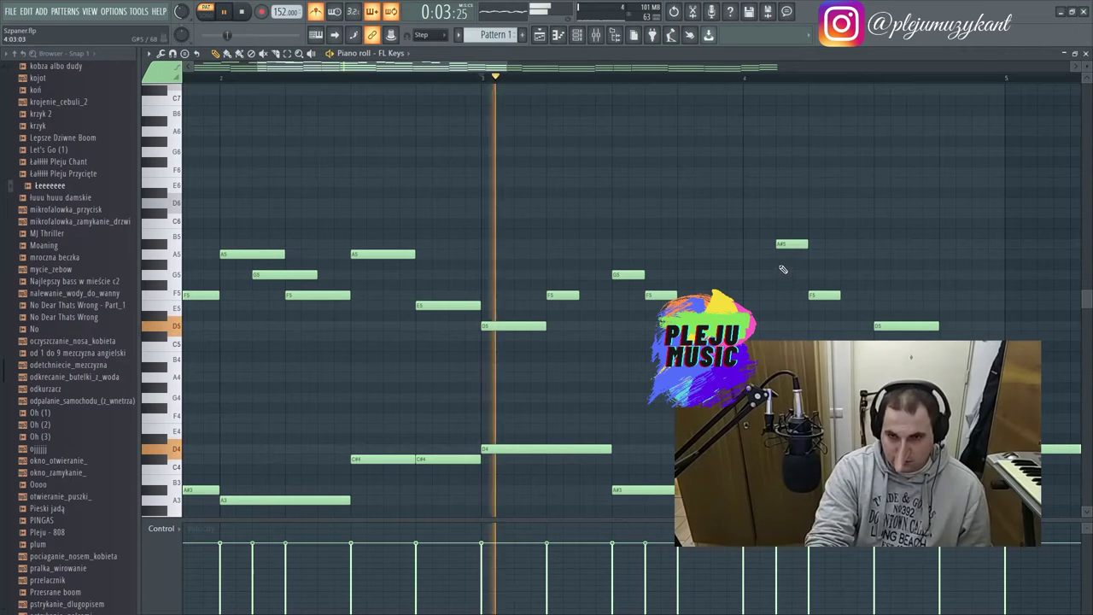
drag(785, 245, 751, 275)
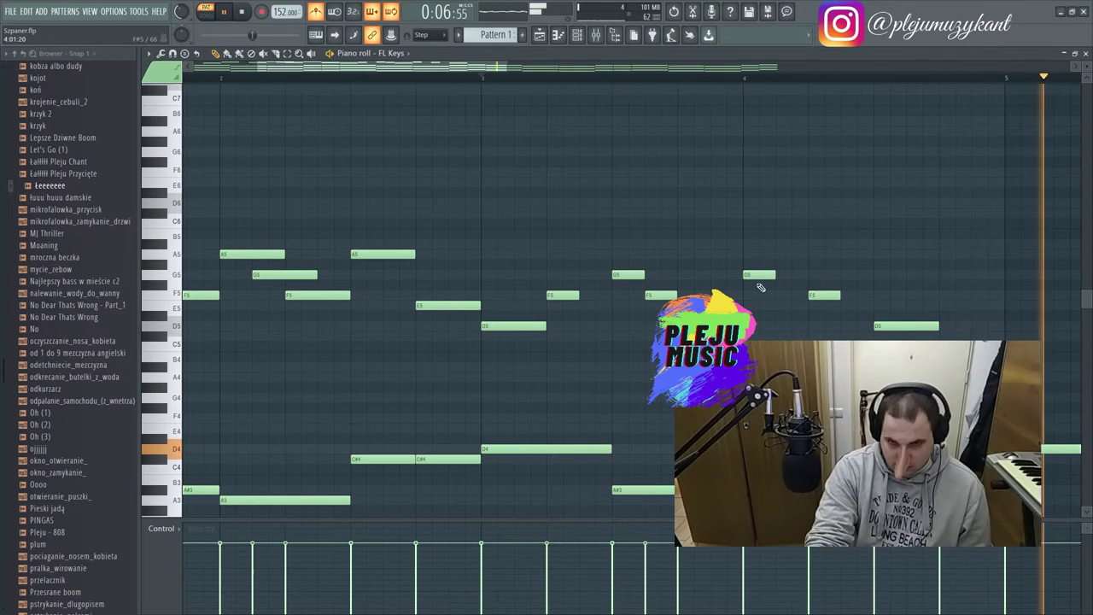
drag(759, 275, 756, 305)
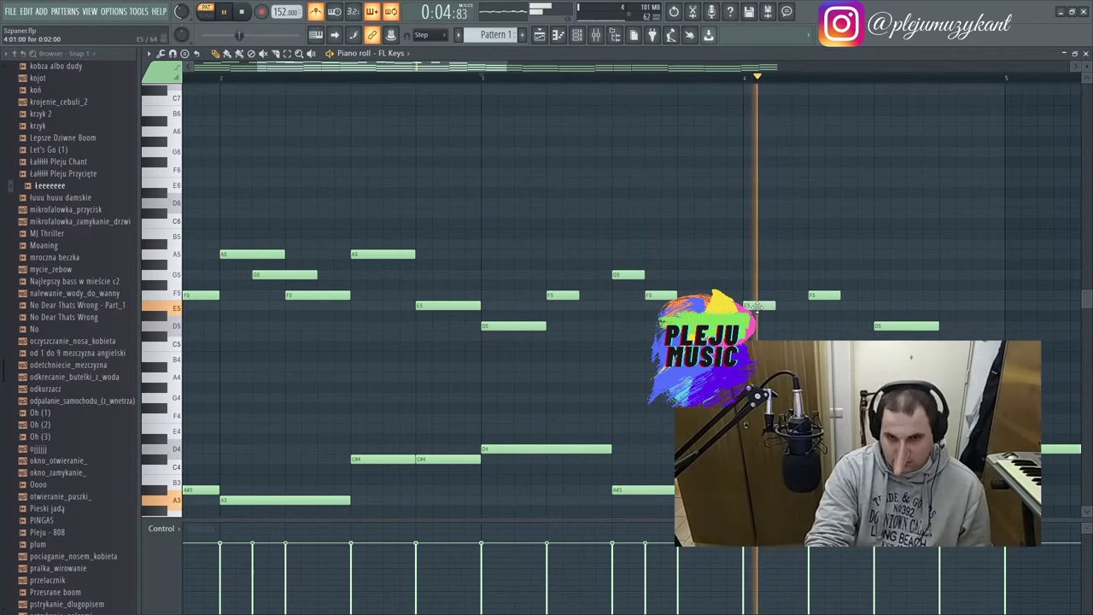
key(space)
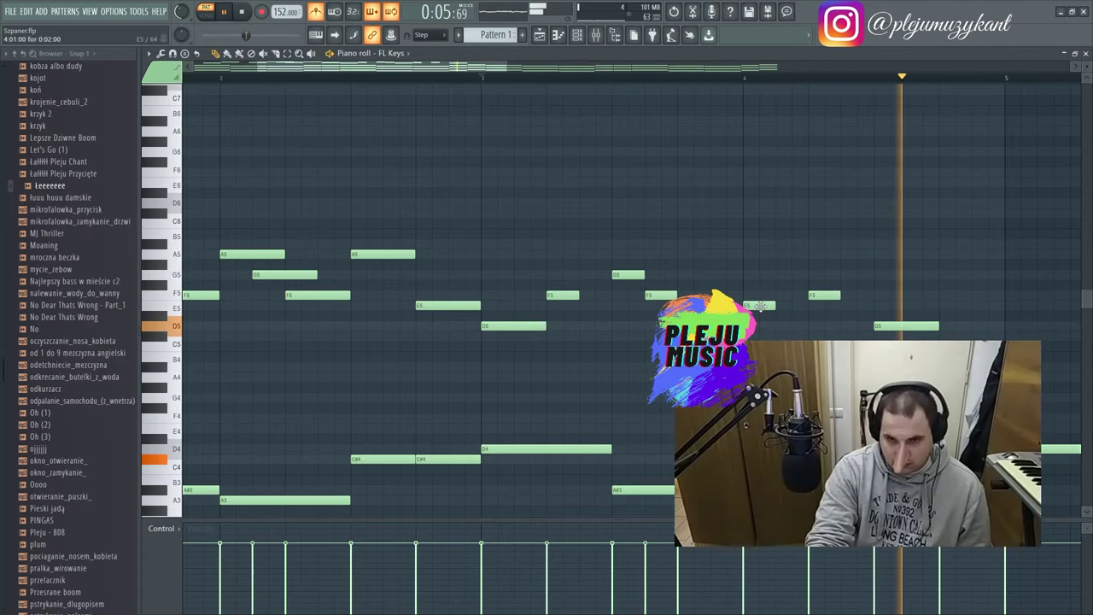
drag(761, 307, 857, 305)
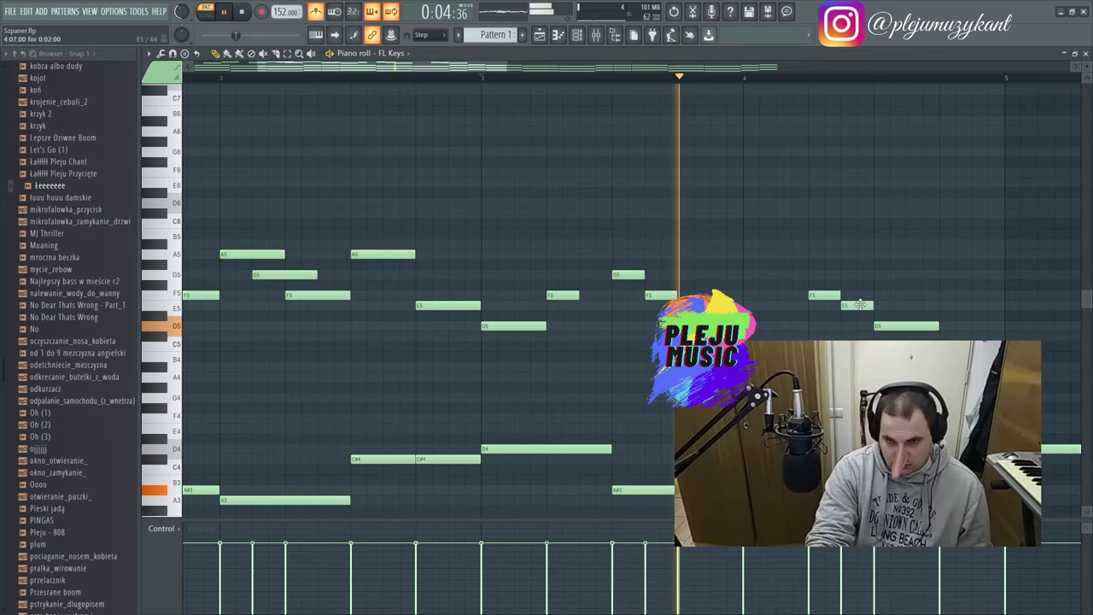
key(space)
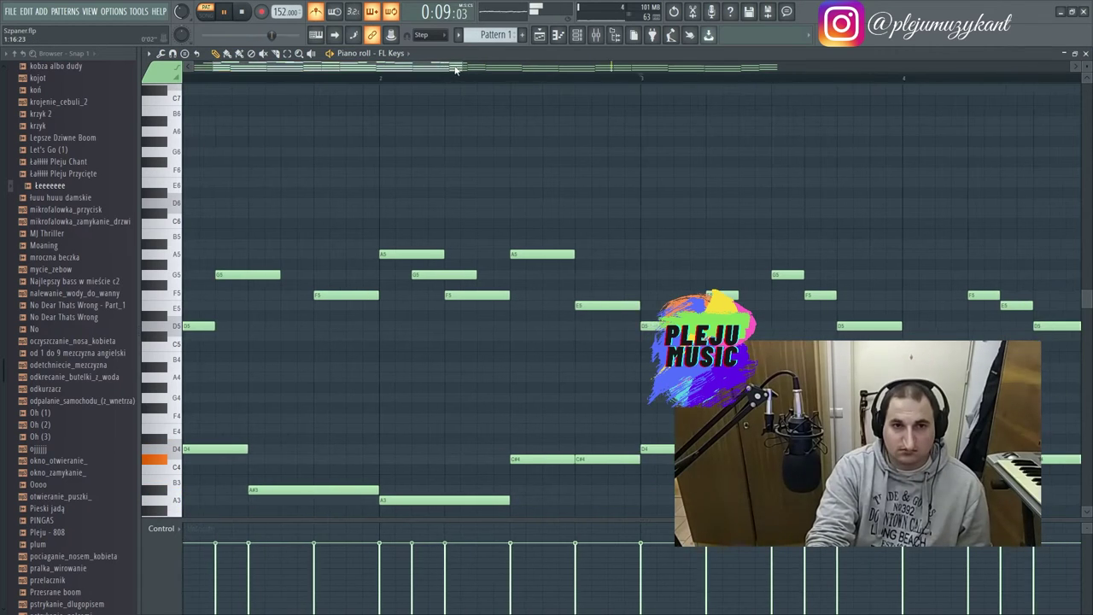
- Raise all melody notes in bars 1 to 4 by one octave and play them back
scroll(443, 65, down, 3)
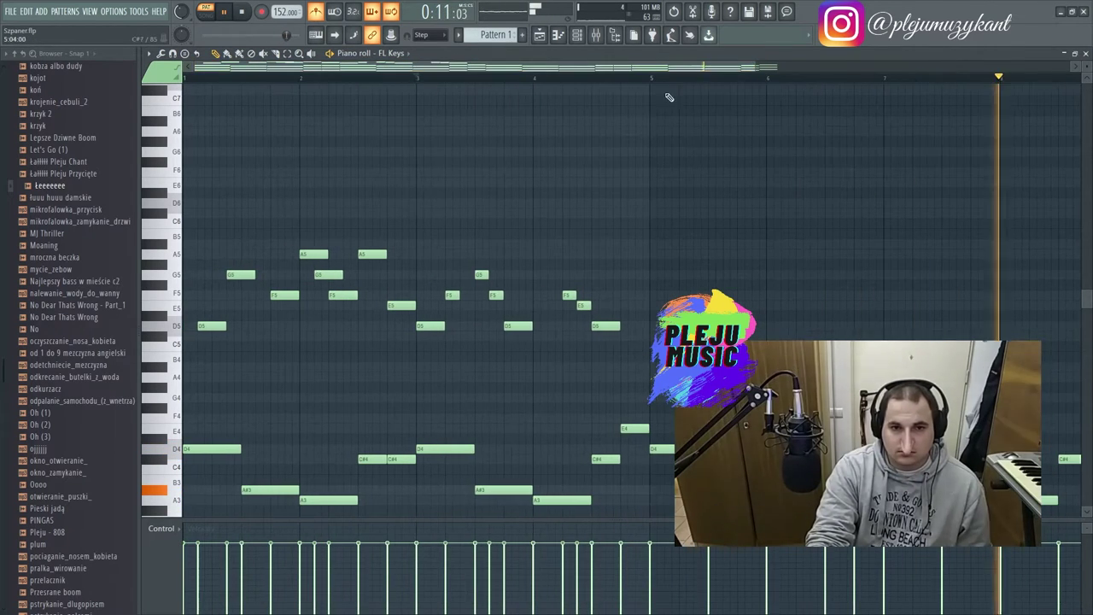
click(427, 35)
click(424, 193)
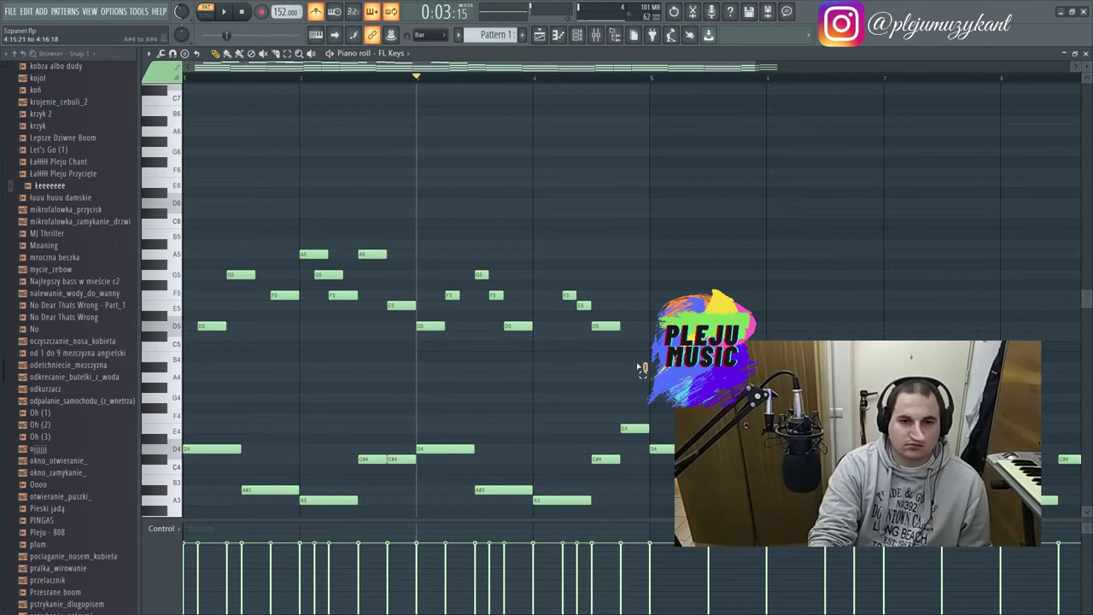
drag(640, 369, 189, 265)
drag(648, 367, 157, 221)
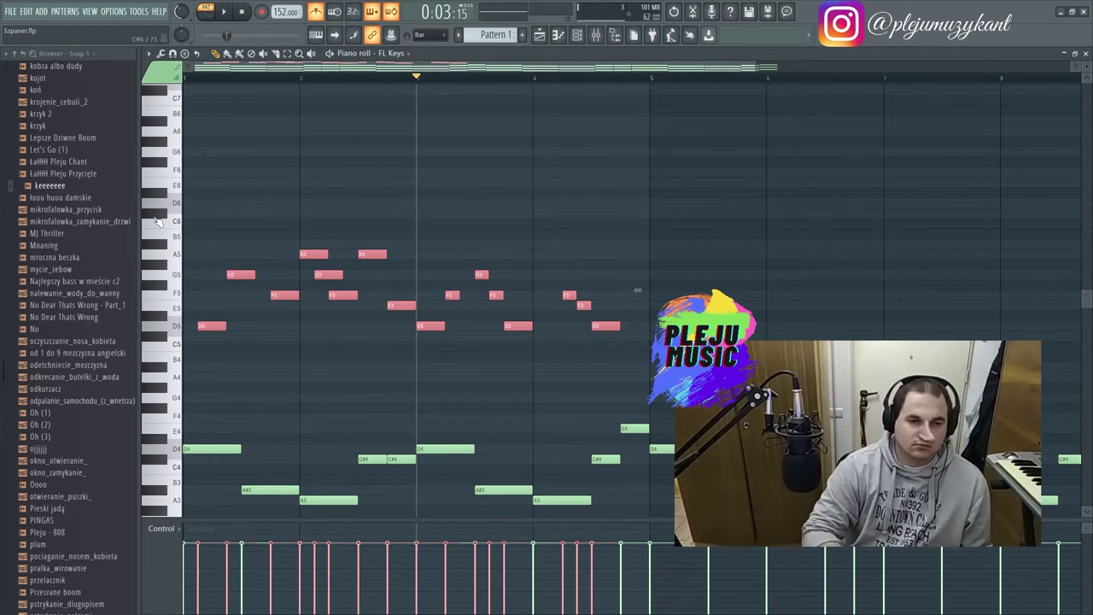
key(ctrl+Up)
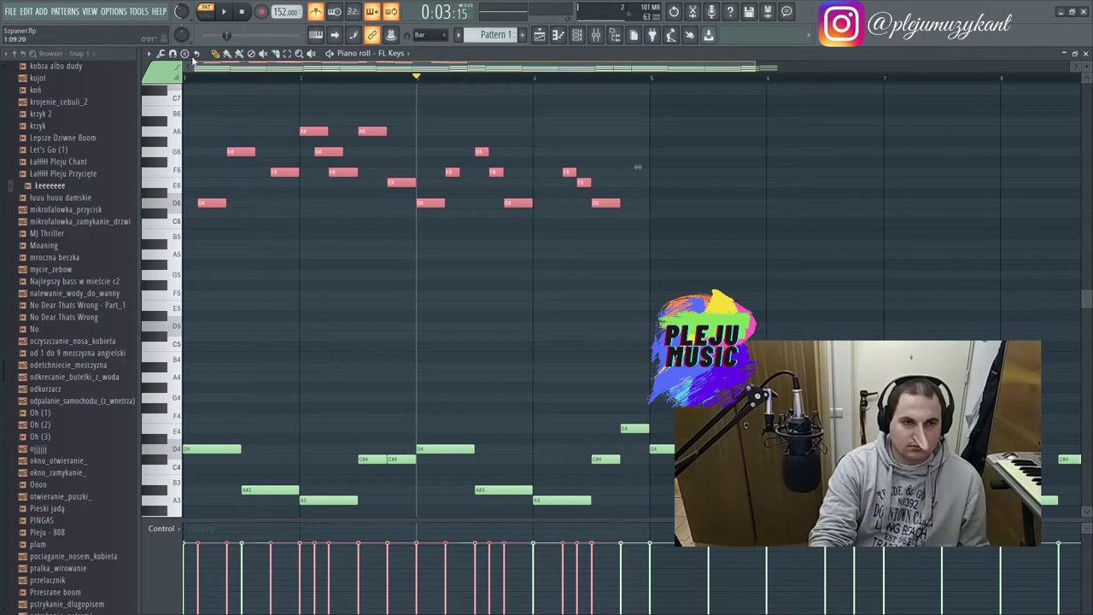
ctrl+click(208, 164)
key(space)
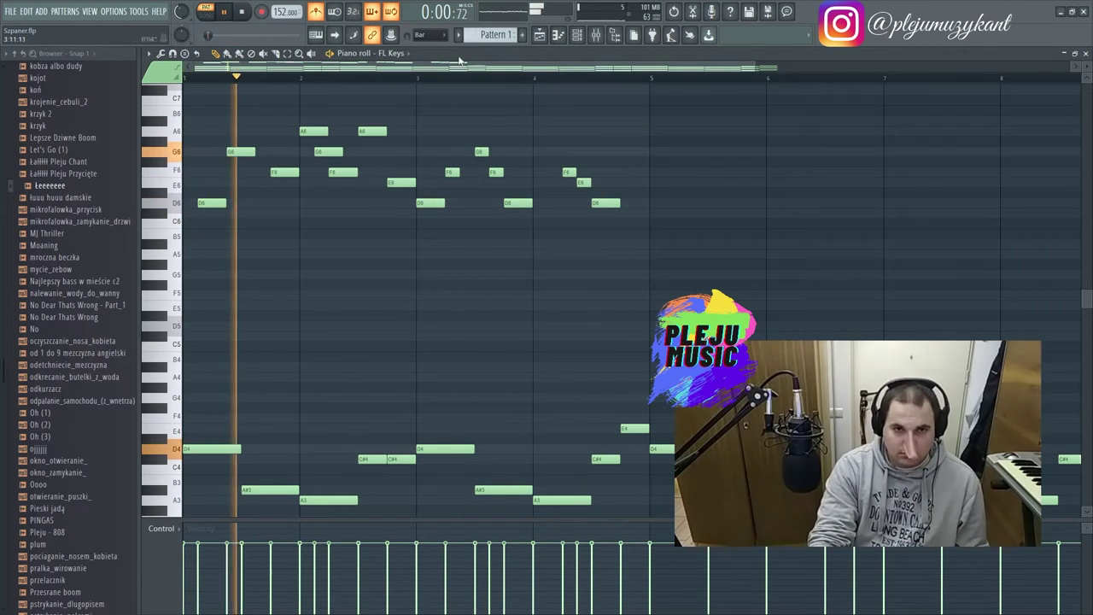
- With step snapping, delete the half-beat F6 on beat 2 of bar 3 and the half-beat E6 in bar 4, replaying the passage
click(430, 34)
click(418, 128)
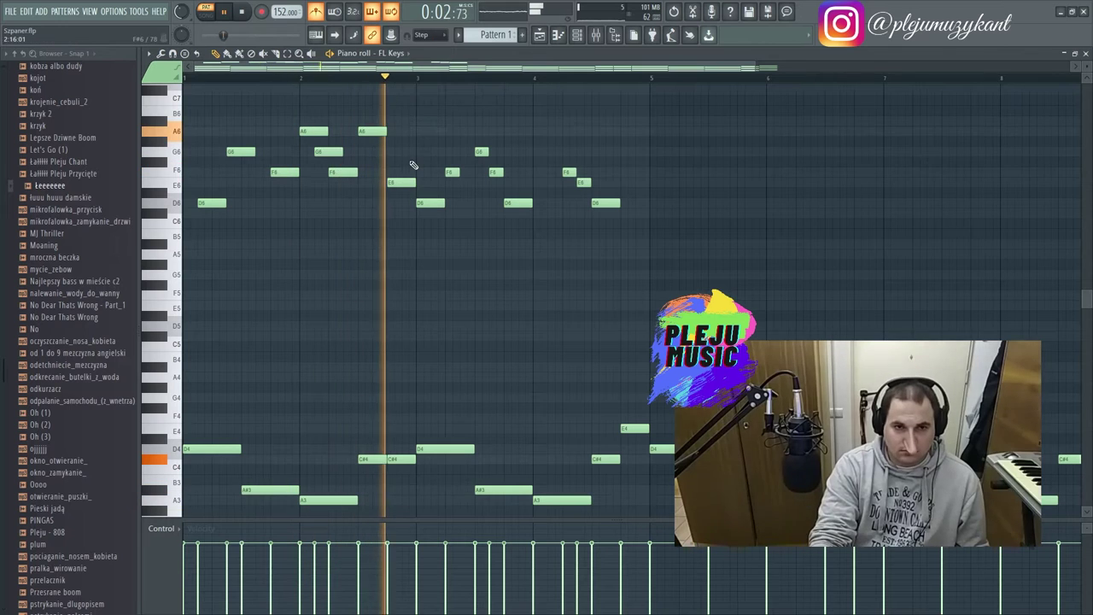
right_click(452, 174)
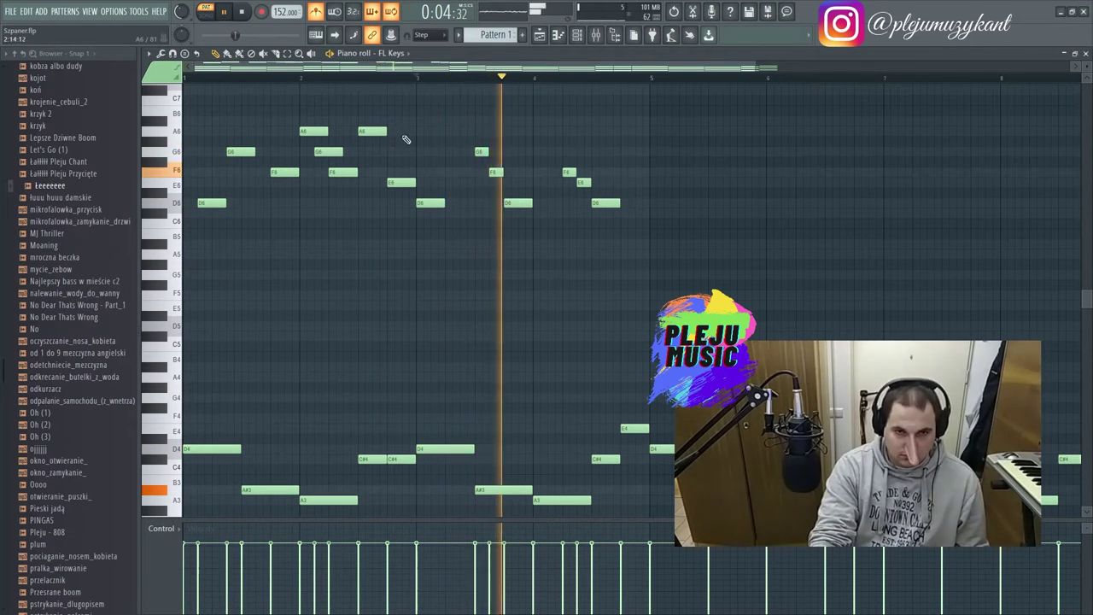
right_click(583, 183)
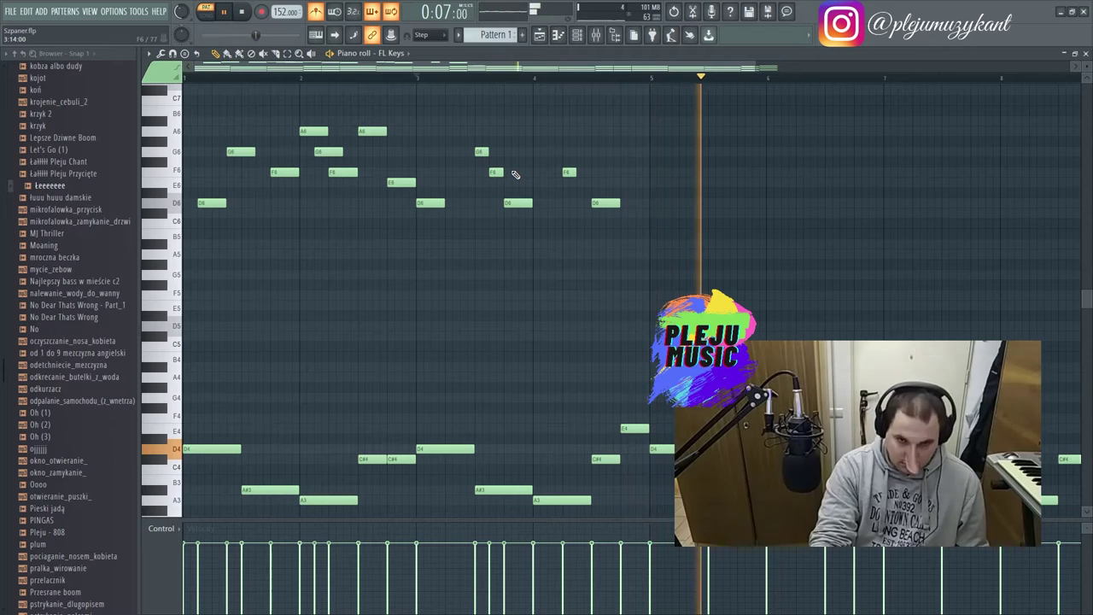
key(space)
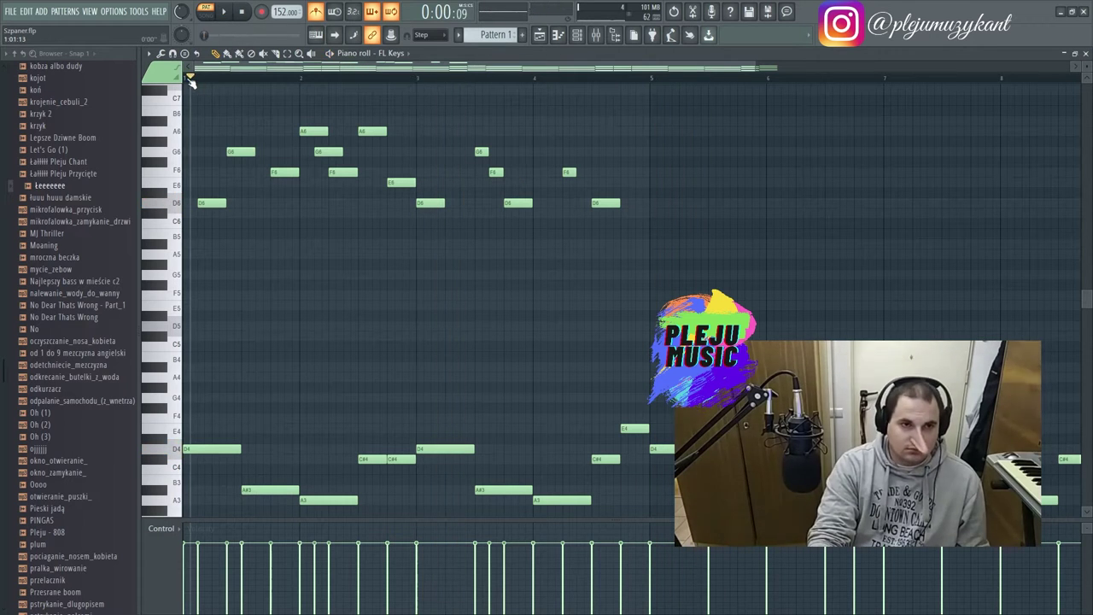
key(space)
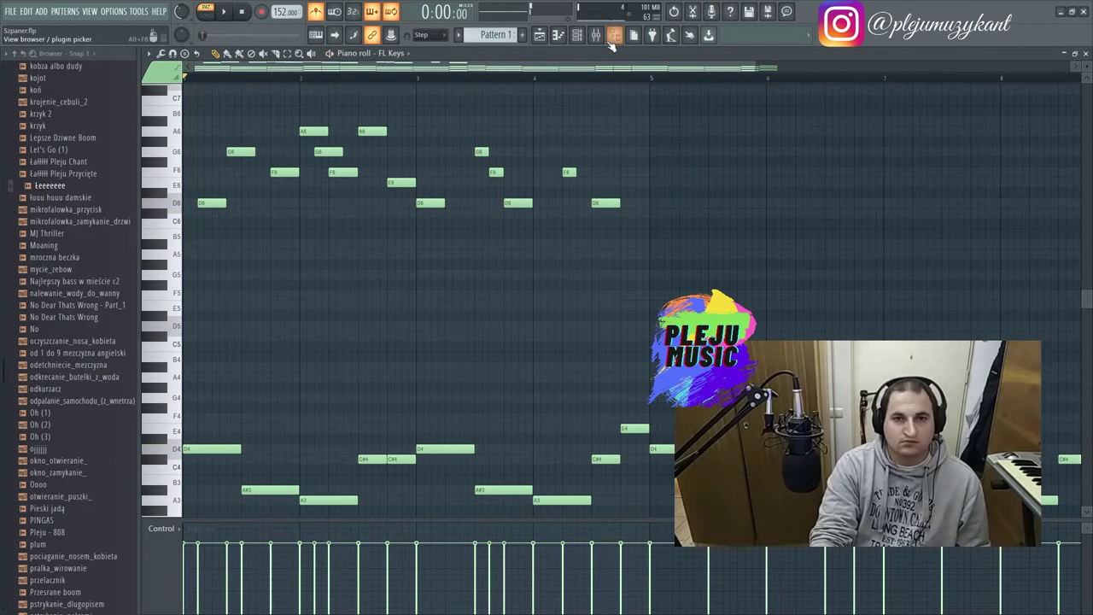
- Hide the browser to widen the piano roll and play the passage back
click(614, 38)
key(space)
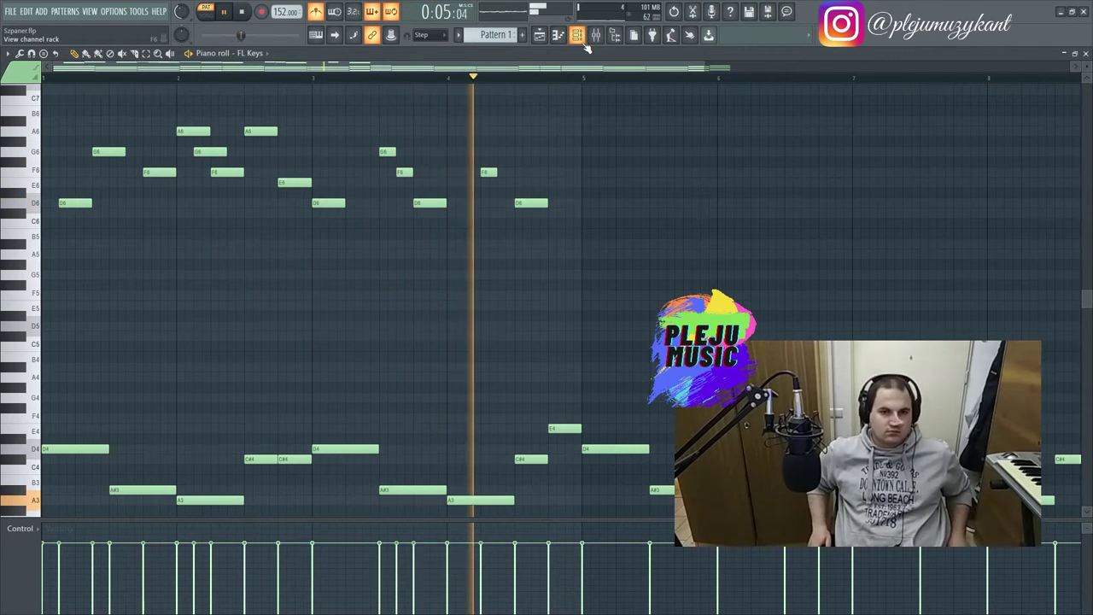
key(space)
key(space)
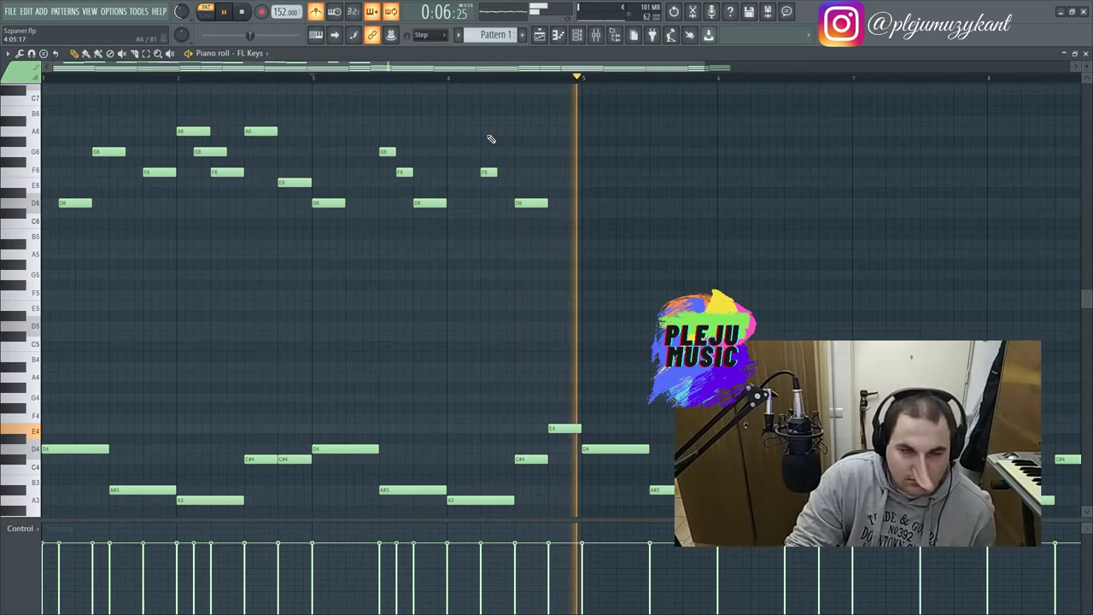
- Duplicate the melody of bars 1 to 4 into bars 5 to 8, snapping to whole bars, and play it back
click(436, 35)
click(435, 202)
click(430, 35)
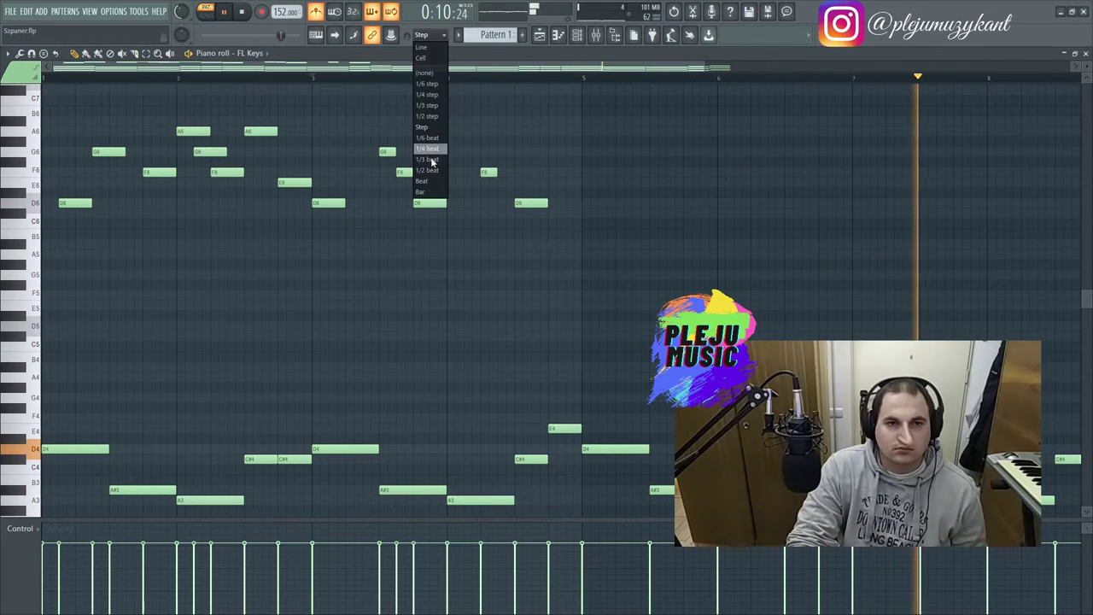
click(432, 192)
key(space)
drag(561, 268, 44, 97)
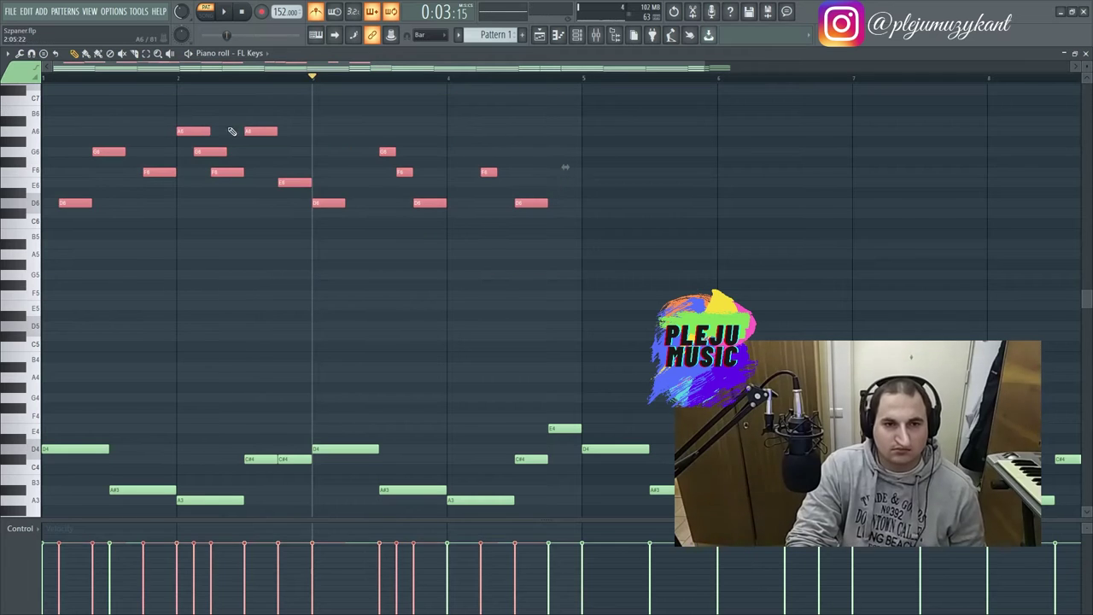
drag(49, 82, 584, 135)
drag(564, 237, 59, 118)
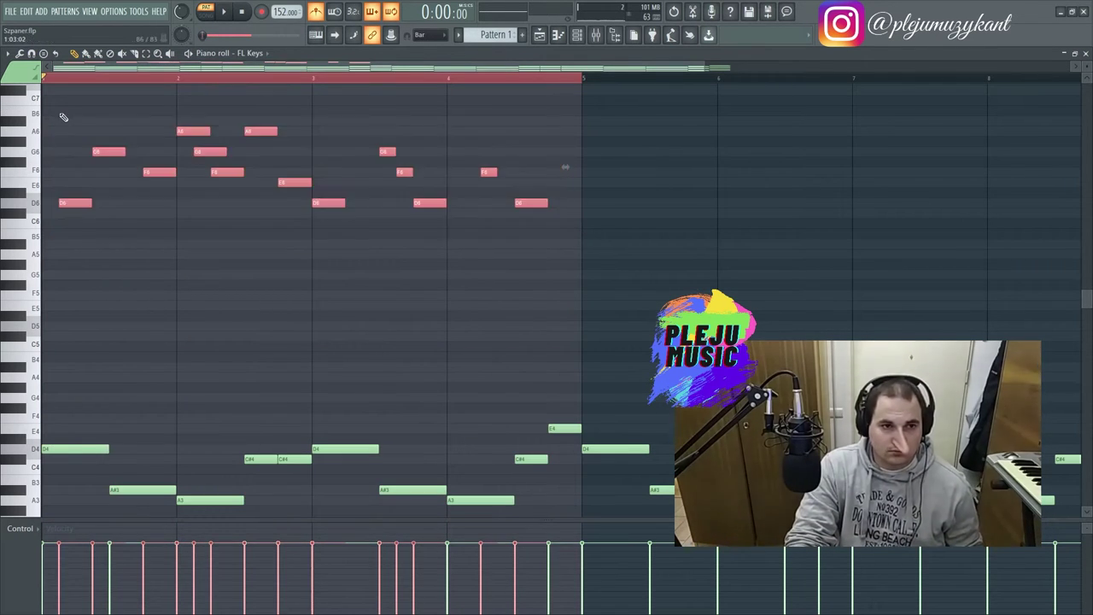
key(ctrl+b)
click(549, 258)
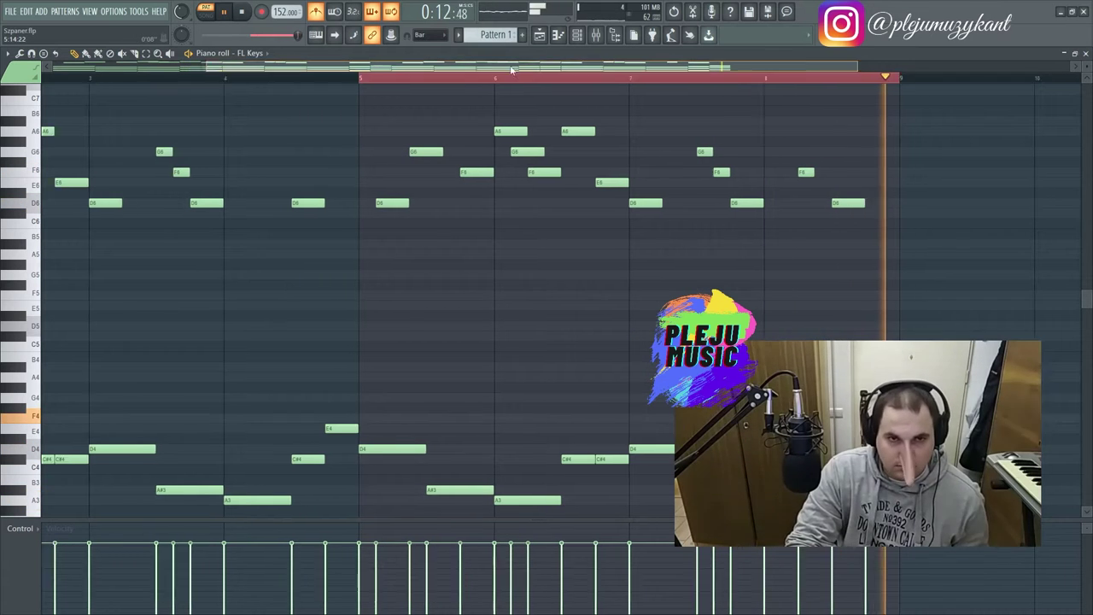
- With step snapping, move bar 4's half-beat F6 to E6 directly before the D6, raise bar 8's last melody note to E6, and play back
click(421, 35)
click(429, 121)
drag(704, 190, 705, 181)
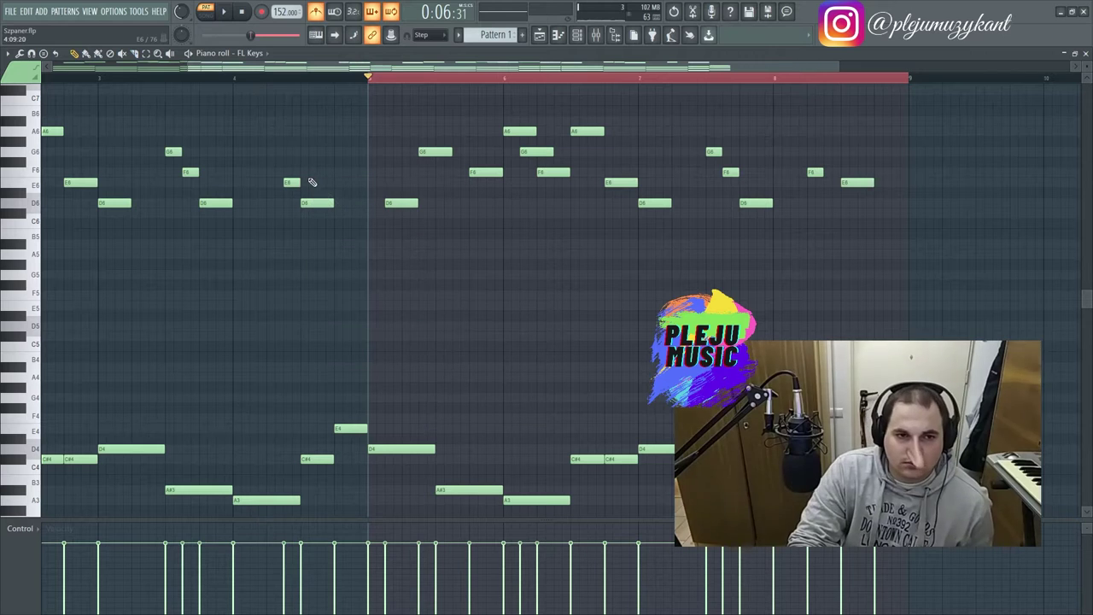
key(space)
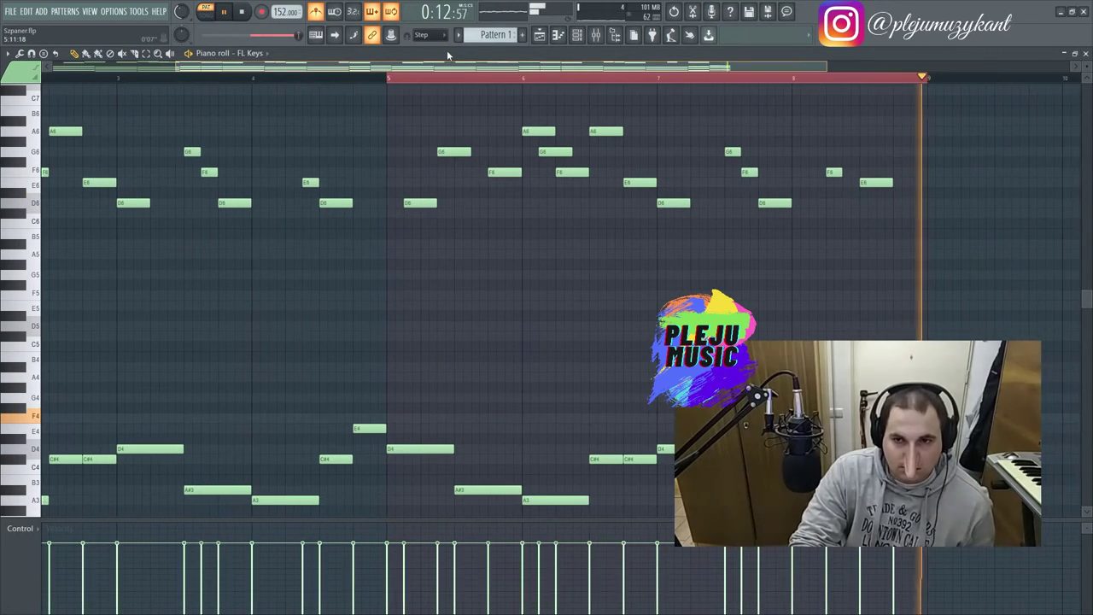
- Return the last melody note of bar 8 to D6 and play the pattern from the start
drag(828, 183, 828, 203)
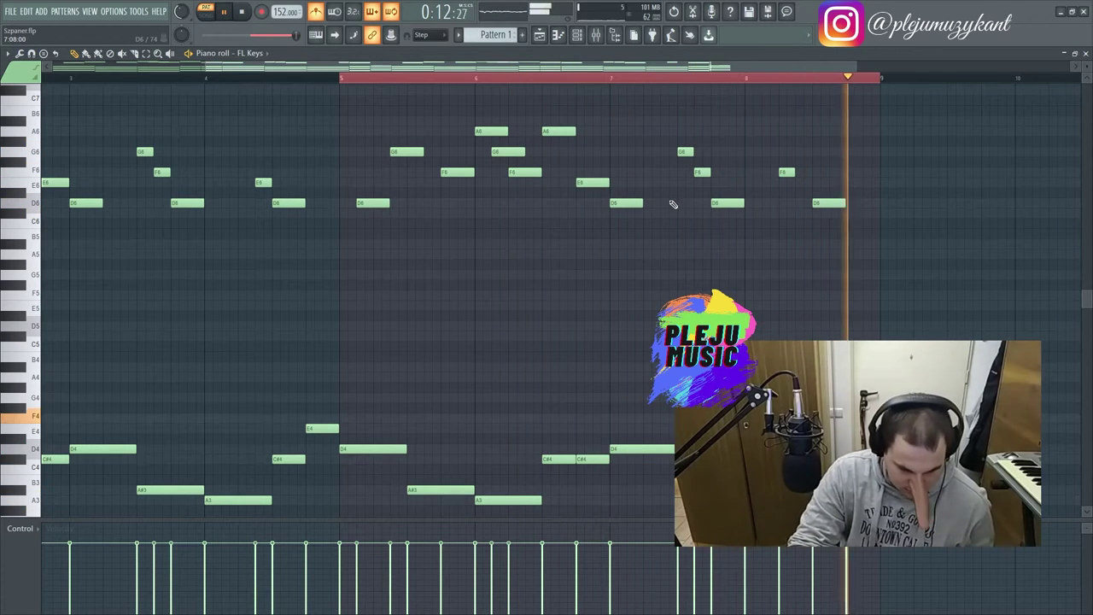
drag(448, 68, 54, 77)
click(48, 78)
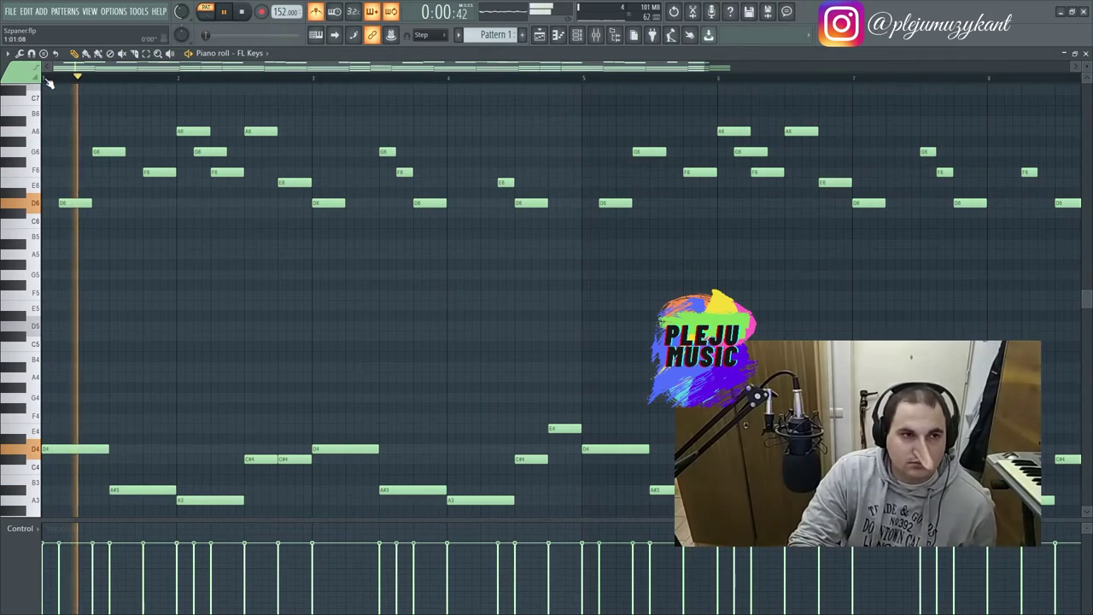
- Copy the highest chord-note row, starting on D4, one octave up across bars 1 to 8 and play the pattern
scroll(188, 262, down, 2)
scroll(188, 262, down, 1)
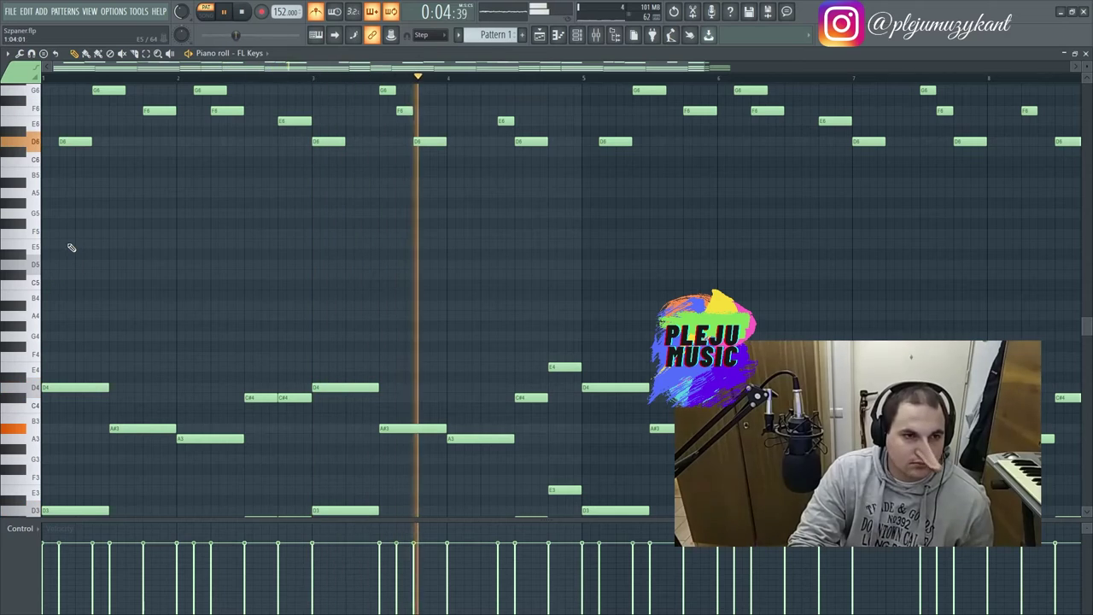
scroll(120, 271, down, 5)
scroll(127, 264, down, 7)
scroll(202, 293, up, 6)
drag(328, 66, 517, 64)
scroll(516, 64, right, 2)
key(space)
drag(761, 327, 6, 171)
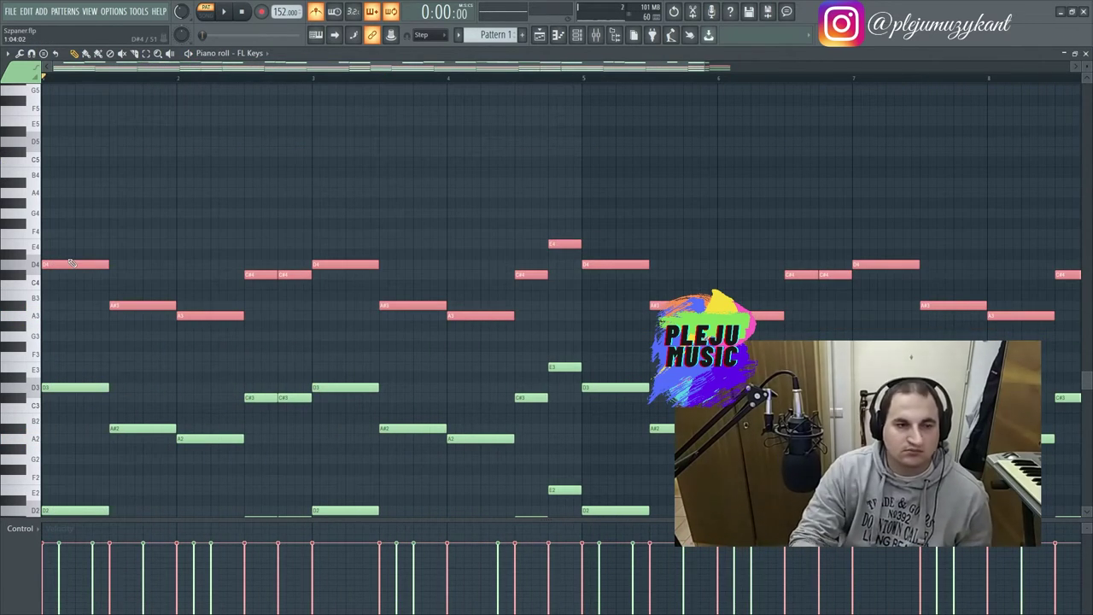
key(ctrl+Up)
key(space)
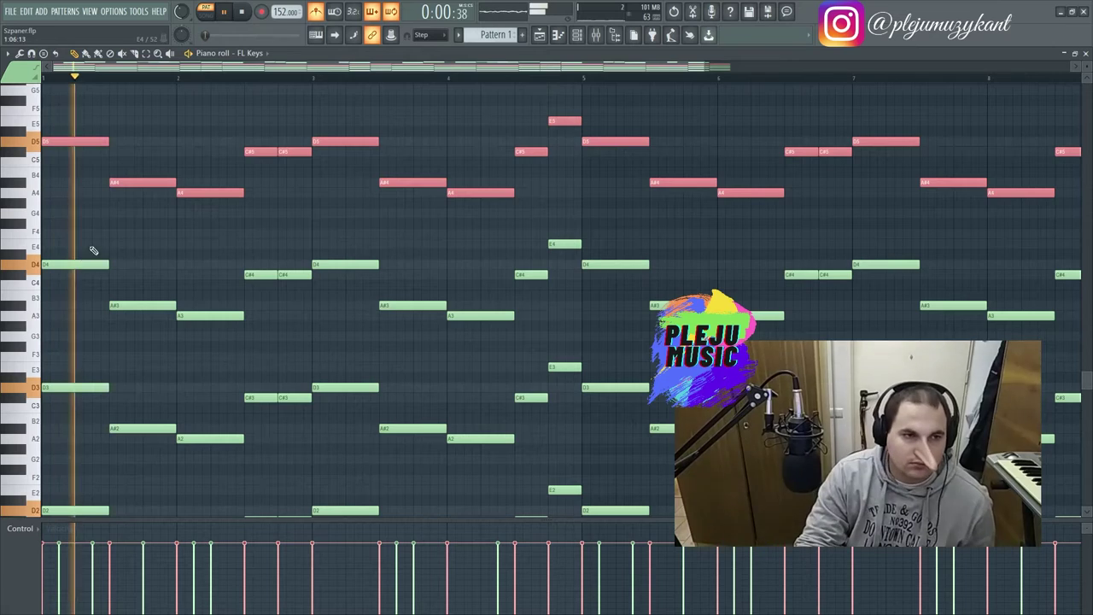
scroll(134, 273, down, 1)
scroll(205, 286, up, 4)
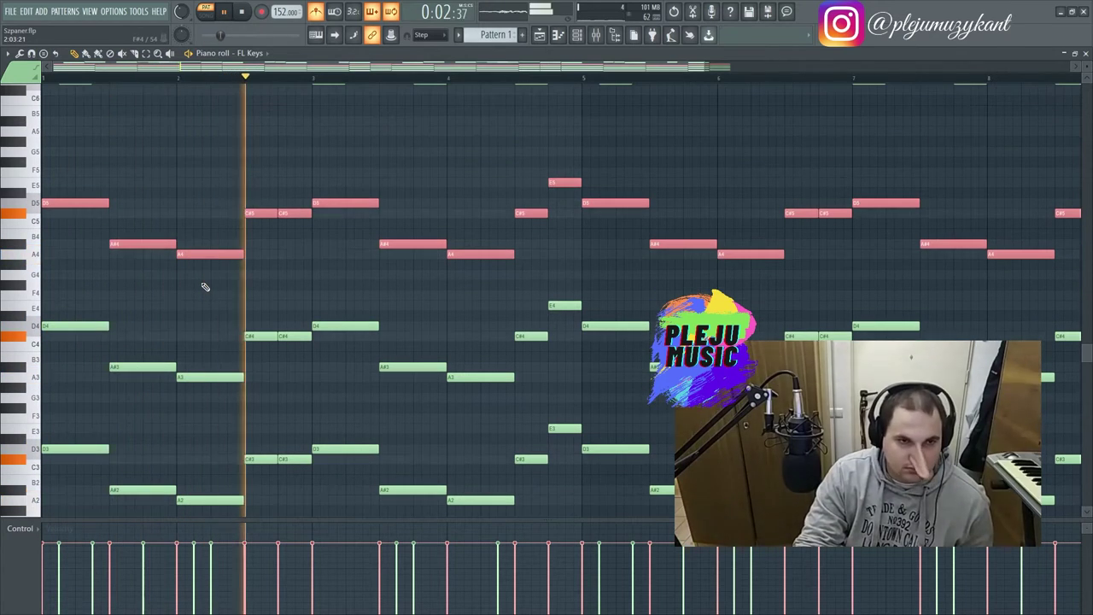
scroll(204, 286, up, 6)
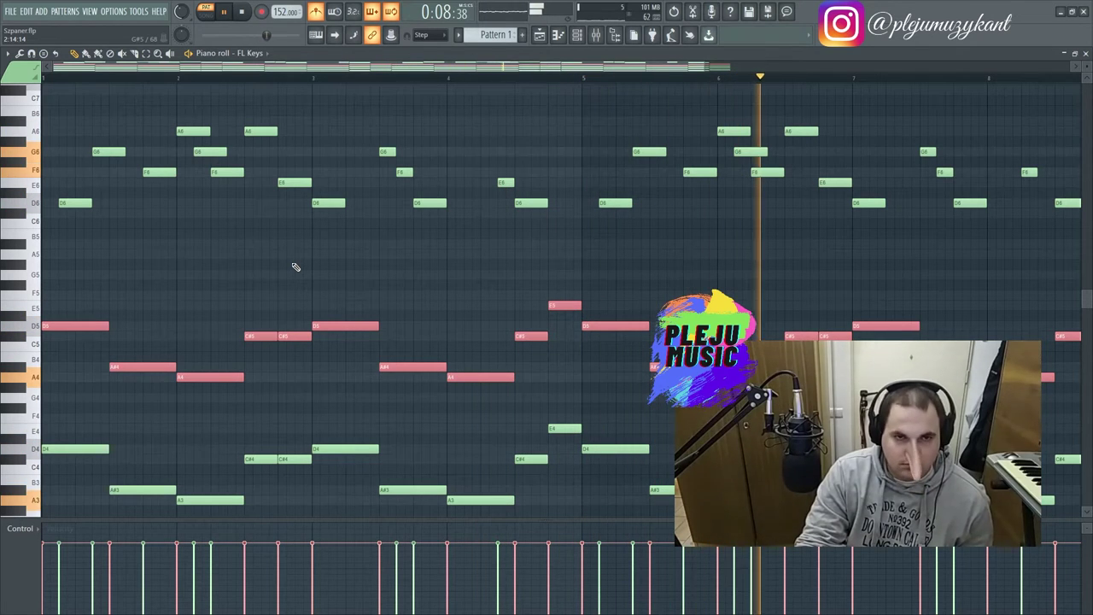
drag(322, 66, 577, 59)
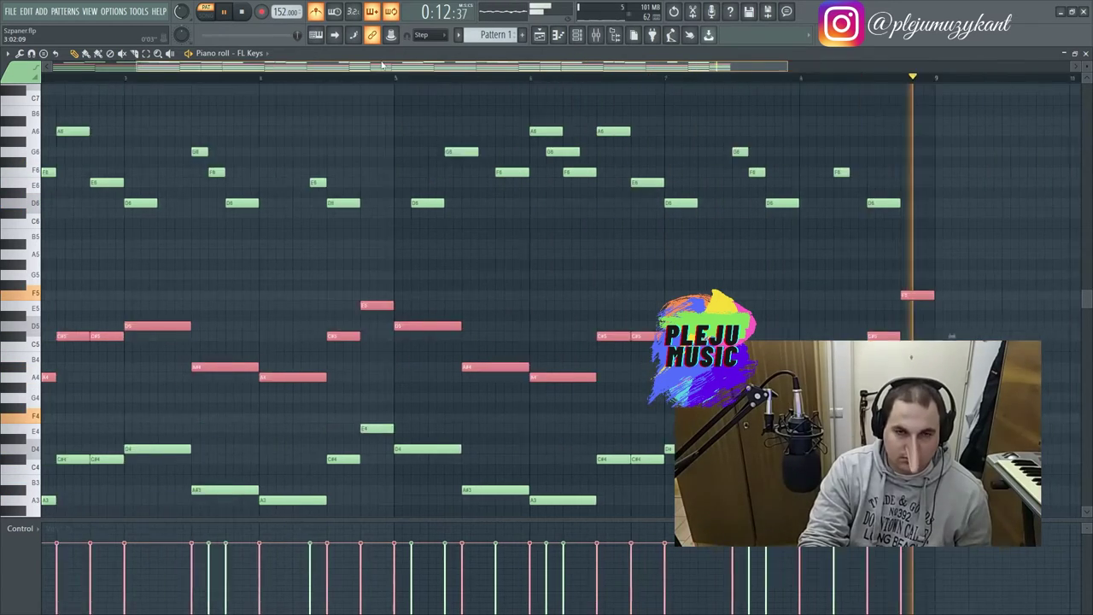
- Select the chord and bass notes in every octave across bars 1 to 8, leaving the melody above unselected
scroll(341, 116, down, 3)
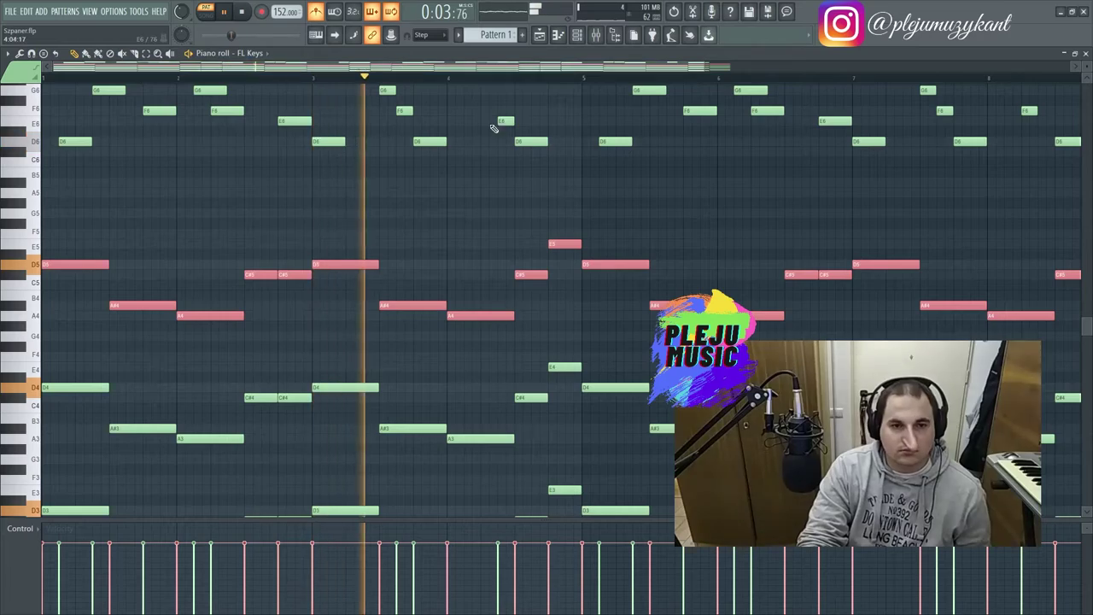
scroll(487, 119, down, 10)
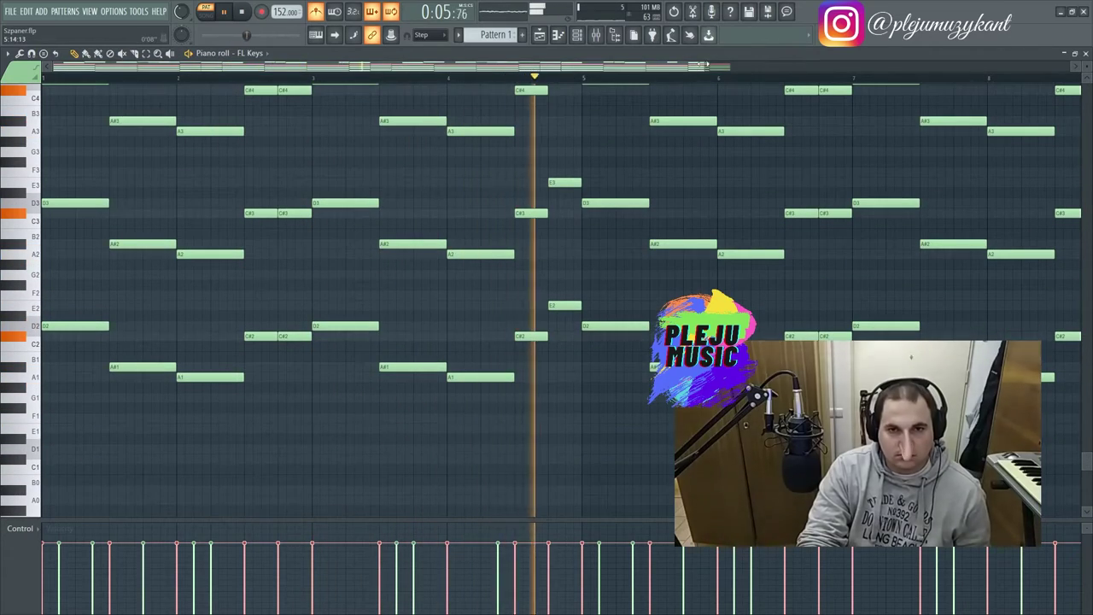
scroll(700, 79, down, 2)
drag(790, 421, 41, 187)
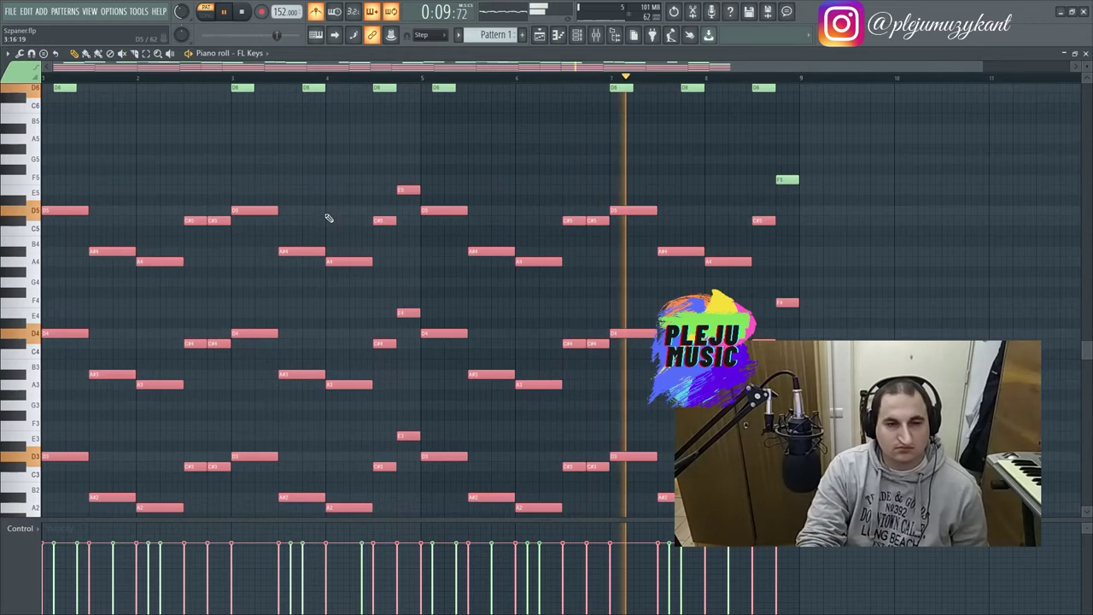
scroll(433, 469, down, 3)
drag(432, 500, 396, 96)
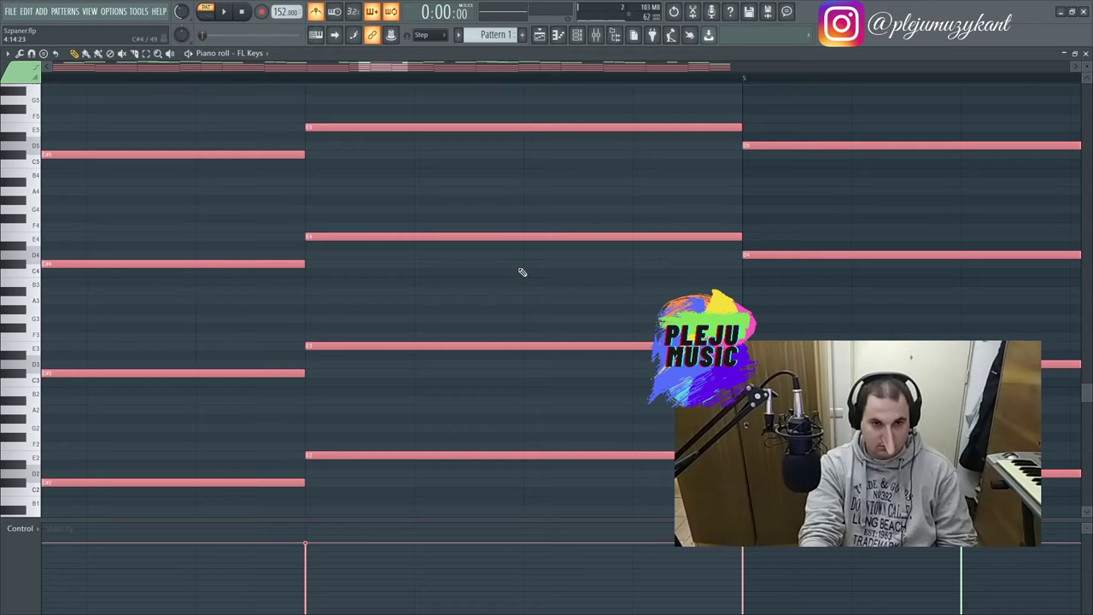
- Strum the selected chord and bass notes during playback, reducing the start-time strength and setting a negative end-time strength with slightly positive tension
key(alt+s)
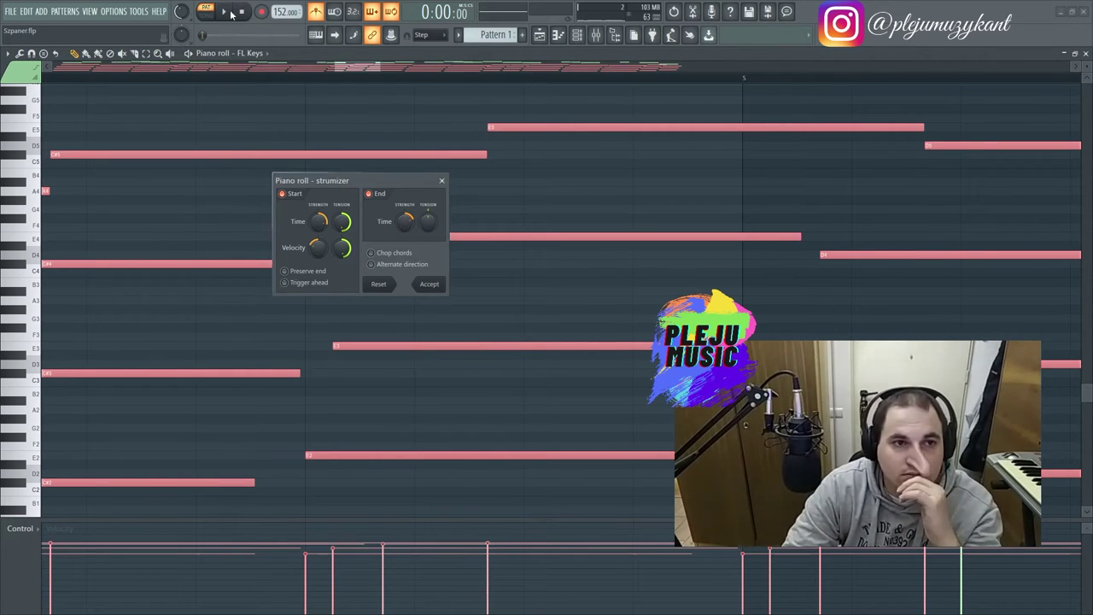
key(space)
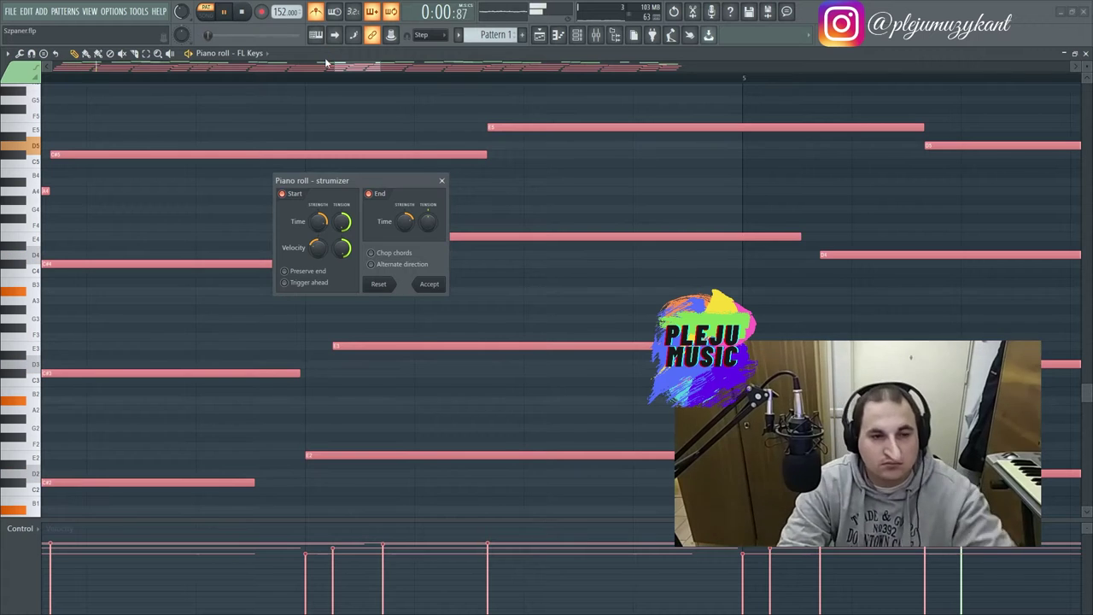
drag(318, 220, 318, 248)
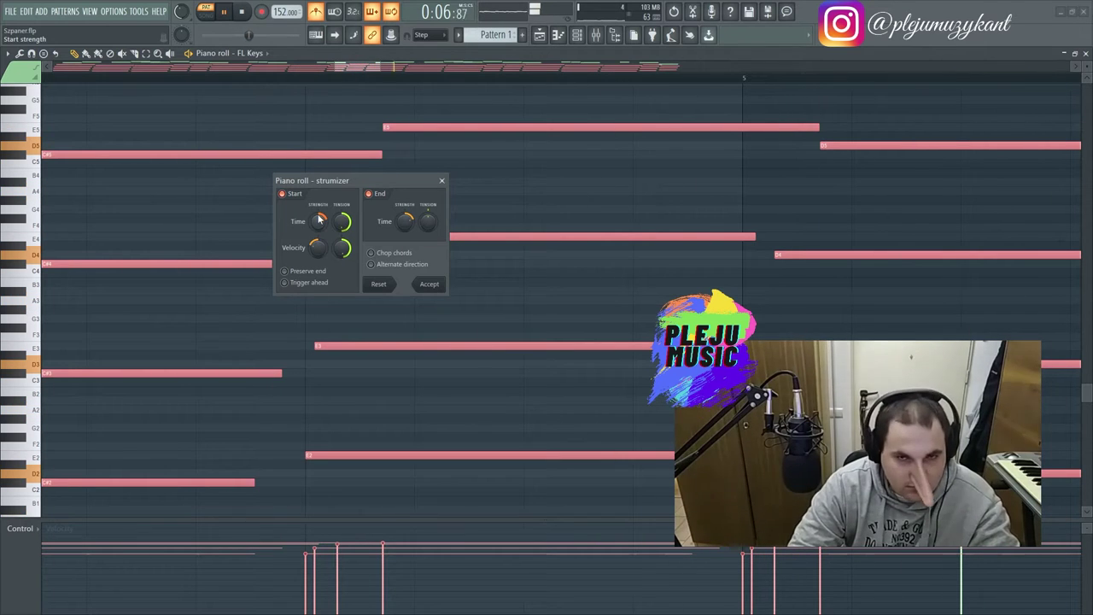
drag(392, 225, 428, 261)
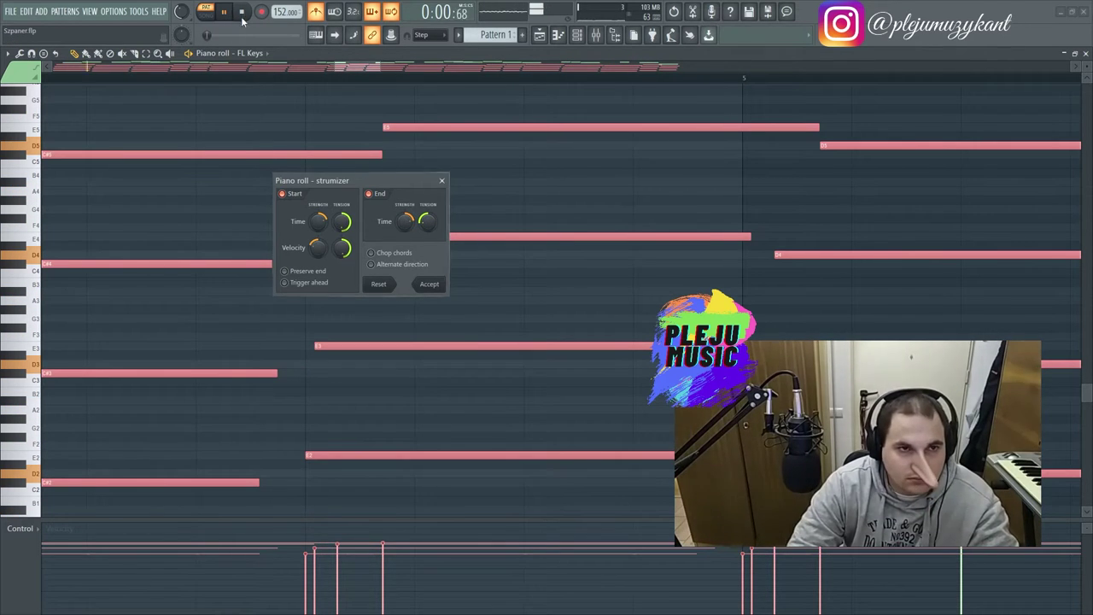
mouse_move(408, 225)
mouse_down()
mouse_move(408, 235)
mouse_move(406, 210)
mouse_move(405, 232)
mouse_move(428, 206)
mouse_move(428, 215)
mouse_up()
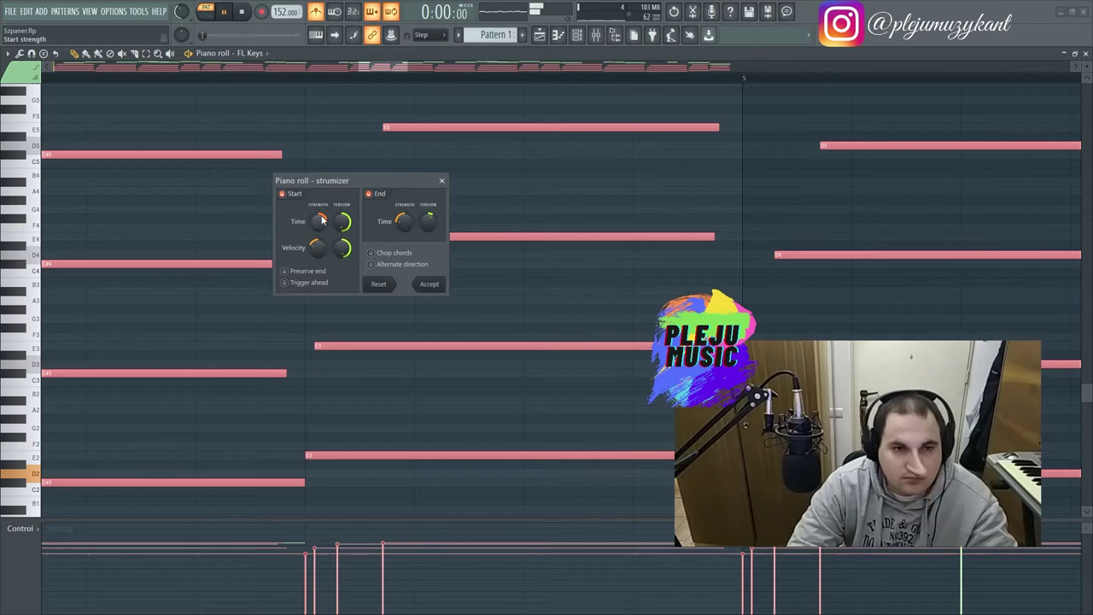
- Rework the strum's start settings by ear, with positive time strength, near-centred time tension, negative velocity strength and positive velocity tension
mouse_move(322, 220)
mouse_down()
mouse_move(340, 235)
mouse_move(318, 209)
mouse_move(319, 219)
mouse_up()
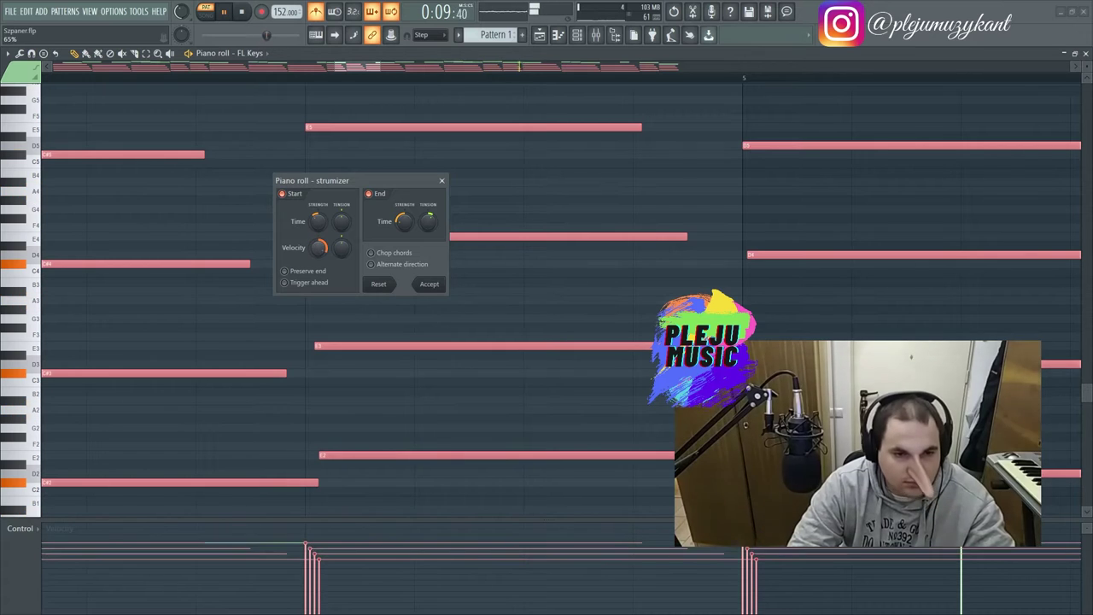
mouse_move(317, 247)
mouse_down()
mouse_move(317, 258)
mouse_move(318, 207)
mouse_move(317, 230)
mouse_up()
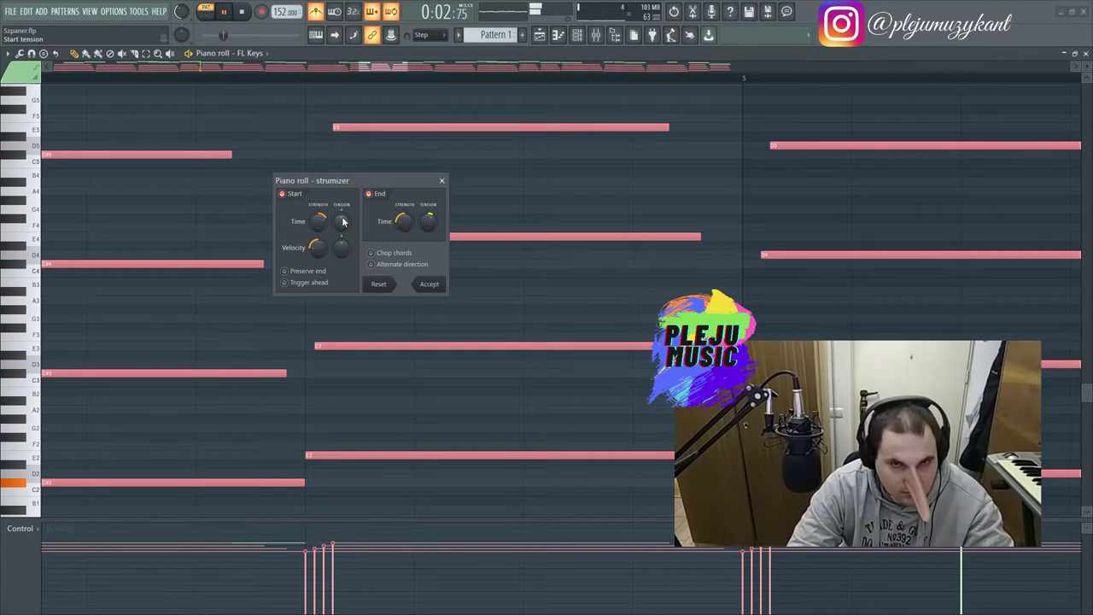
mouse_move(342, 221)
mouse_down()
mouse_move(341, 210)
mouse_move(341, 235)
mouse_up()
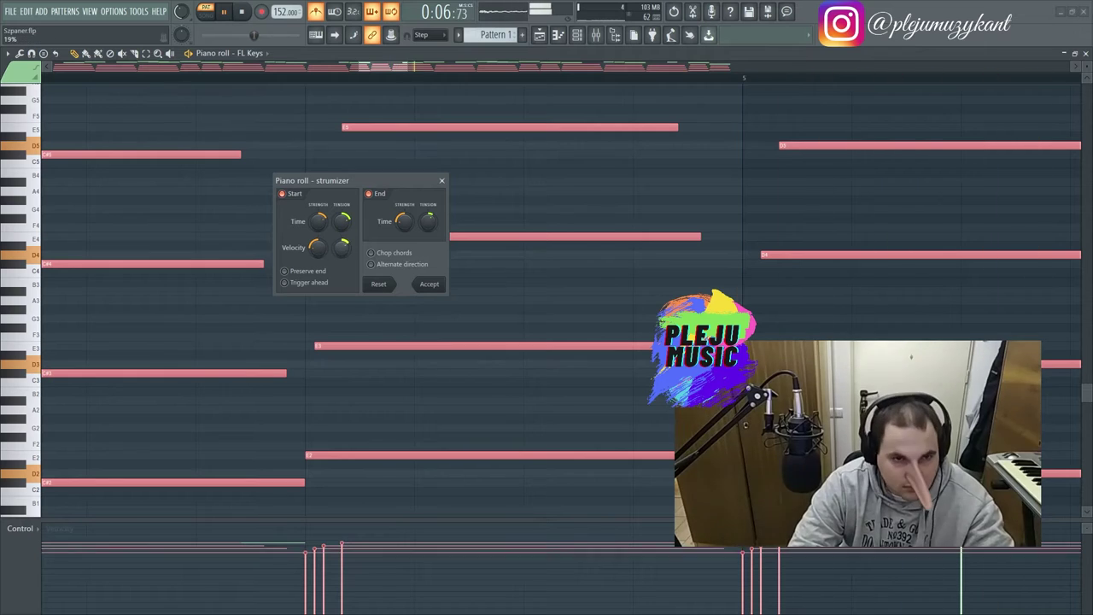
drag(339, 247, 324, 214)
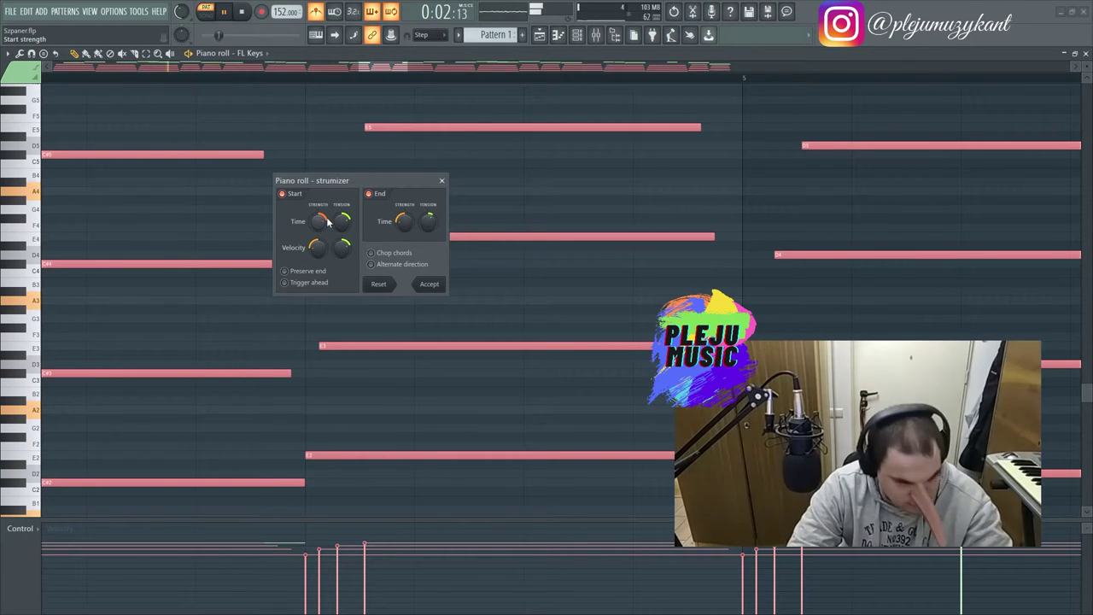
mouse_move(319, 225)
mouse_down()
mouse_move(319, 234)
mouse_move(317, 221)
mouse_up()
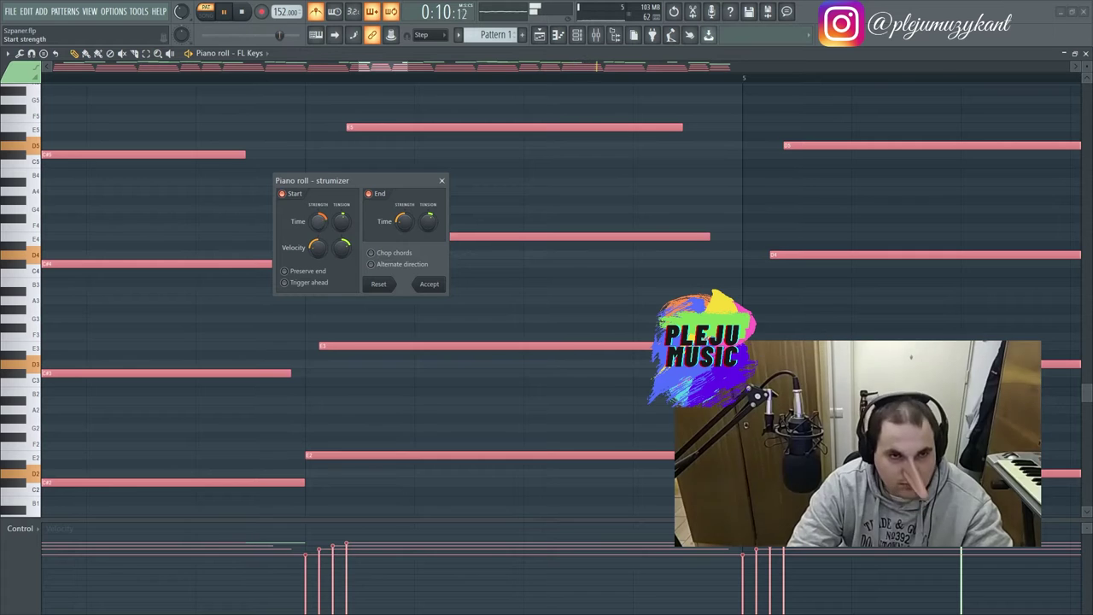
- Reduce the start-time strength to a slight bottom-to-top stagger and fine-tune the velocity strength to slightly negative
drag(318, 221, 318, 227)
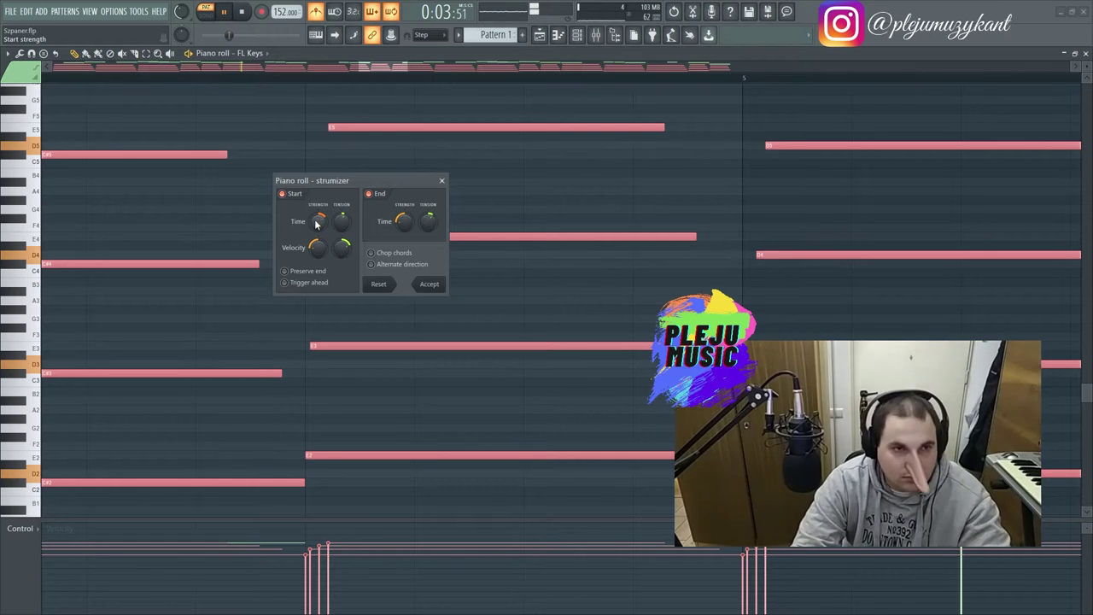
drag(315, 224, 316, 228)
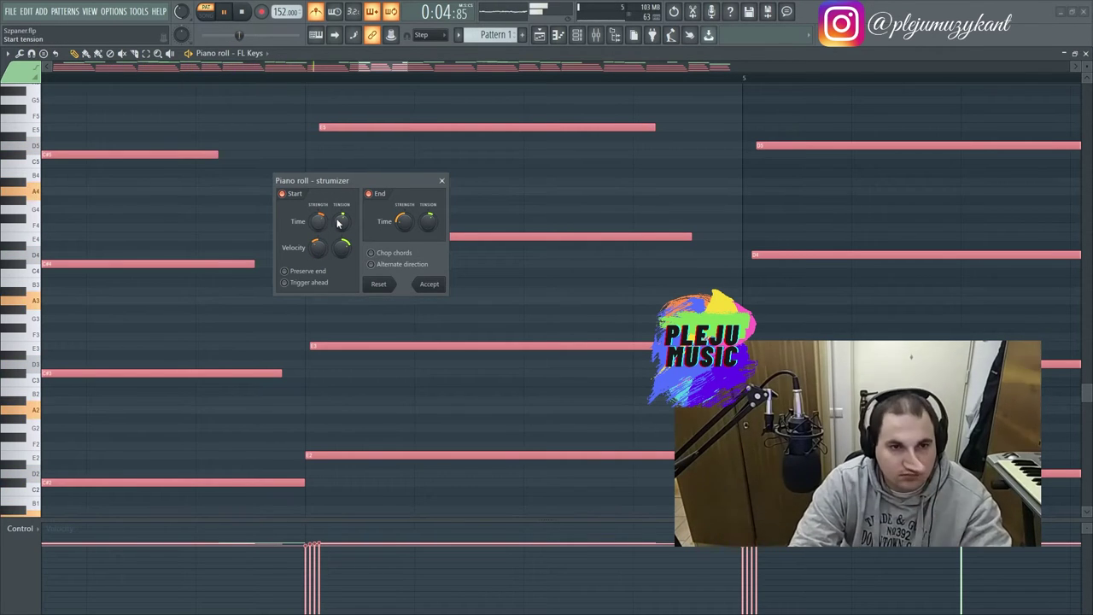
mouse_move(339, 223)
mouse_down()
mouse_move(340, 209)
mouse_move(340, 235)
mouse_move(339, 213)
mouse_up()
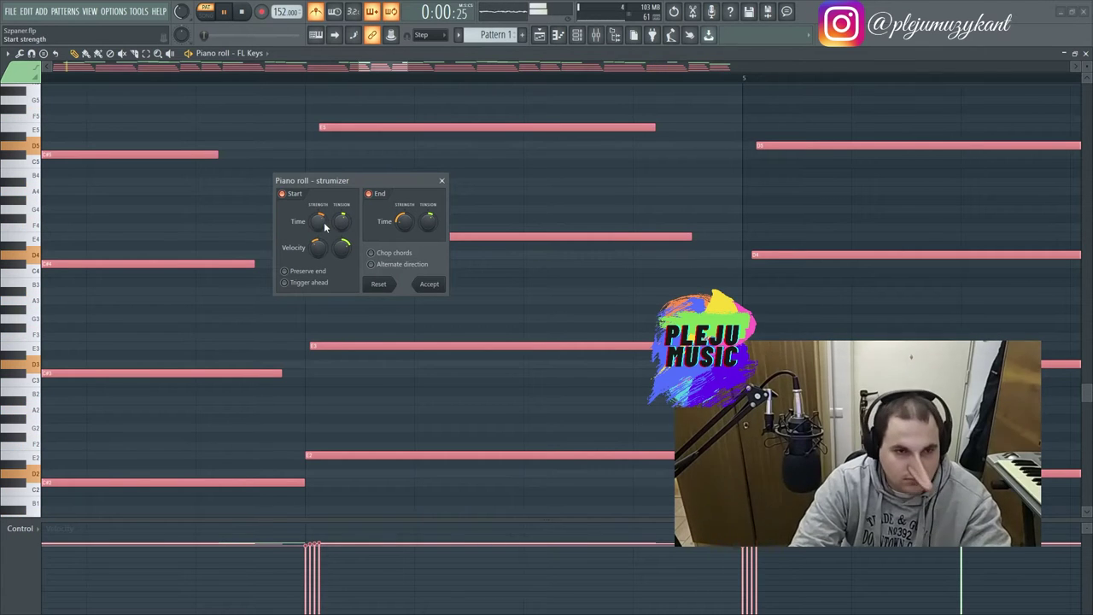
drag(324, 222, 325, 216)
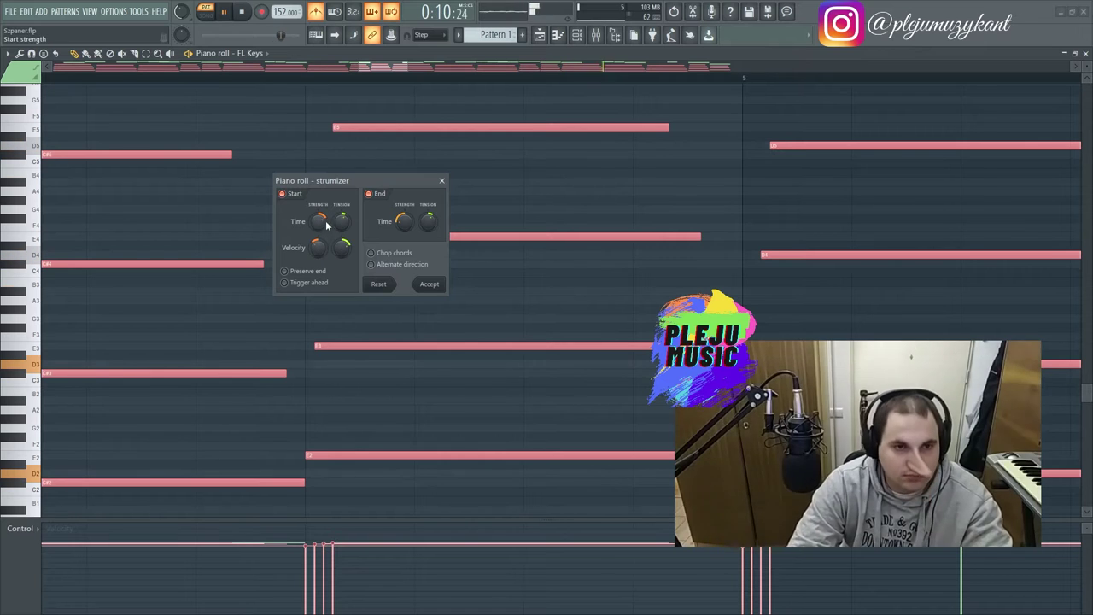
drag(319, 221, 320, 254)
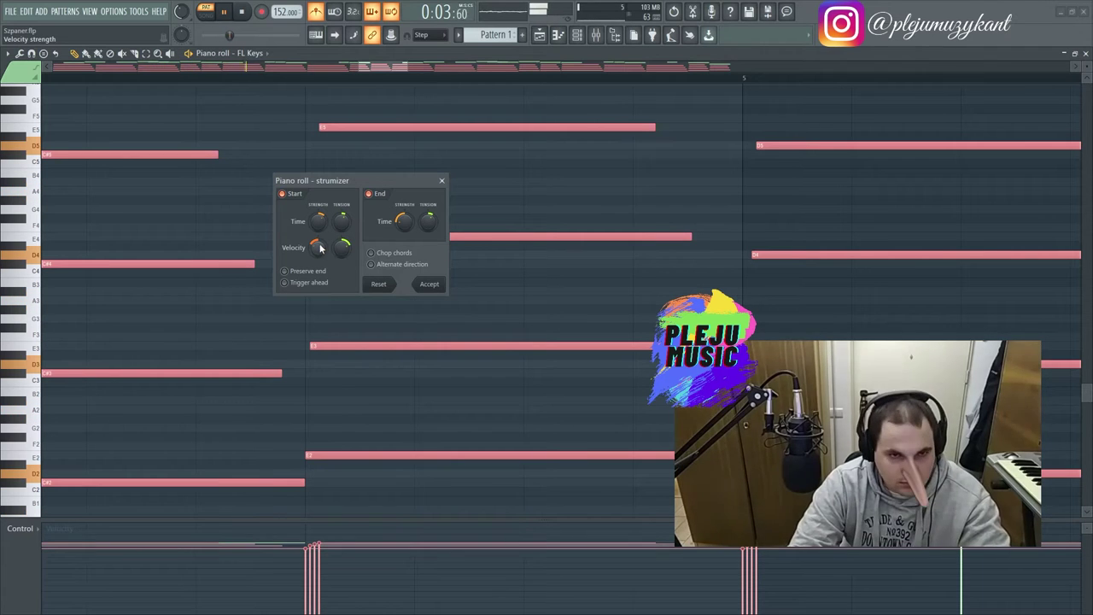
- Try the alternate direction and chop chords options, leave both off and accept the strum
click(372, 264)
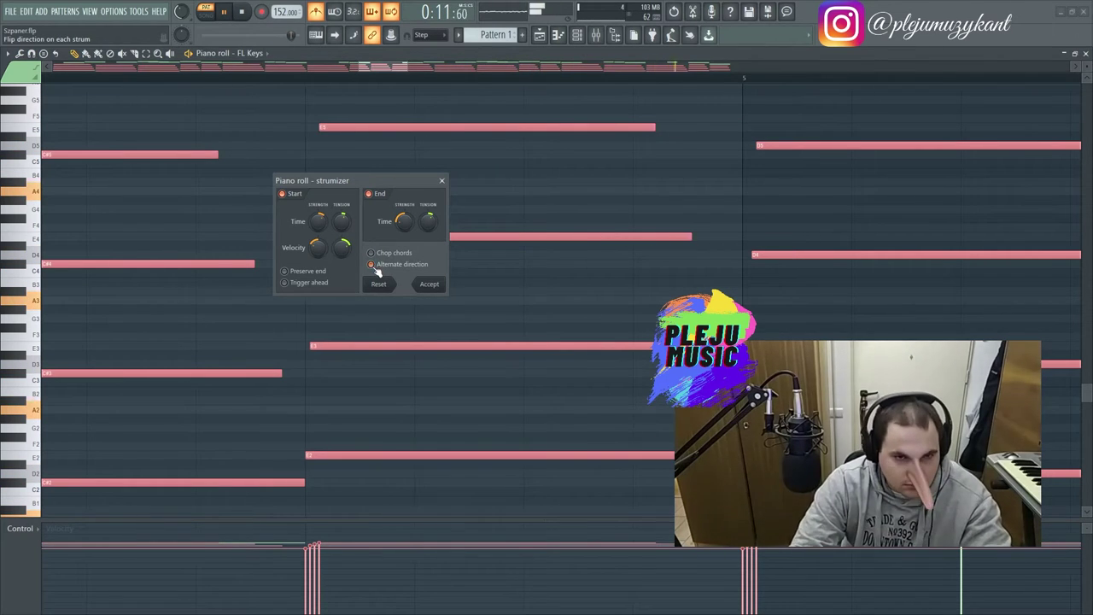
click(373, 254)
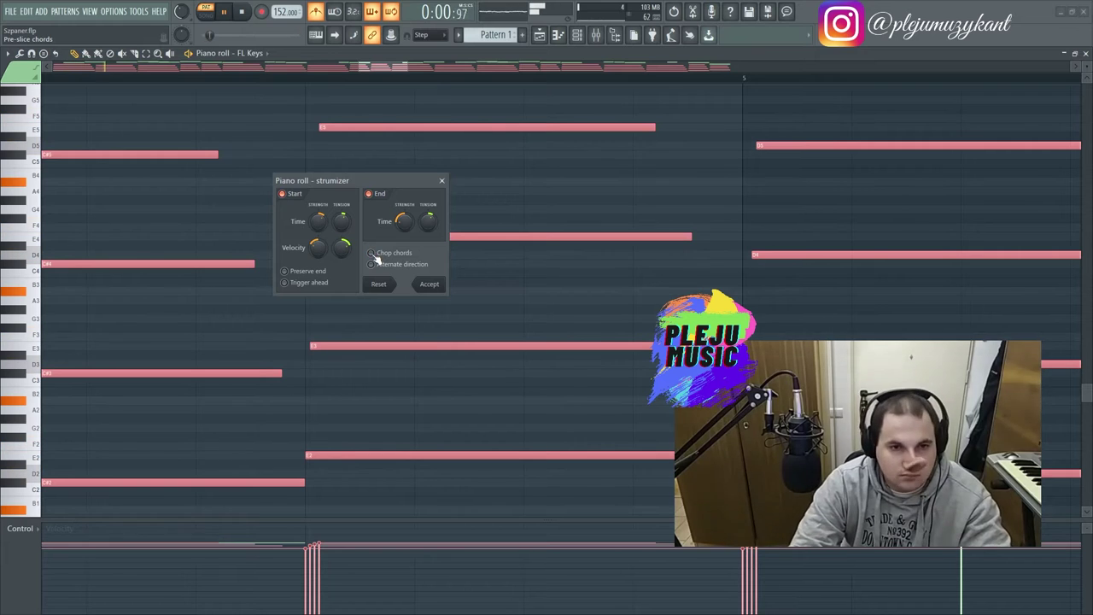
click(429, 285)
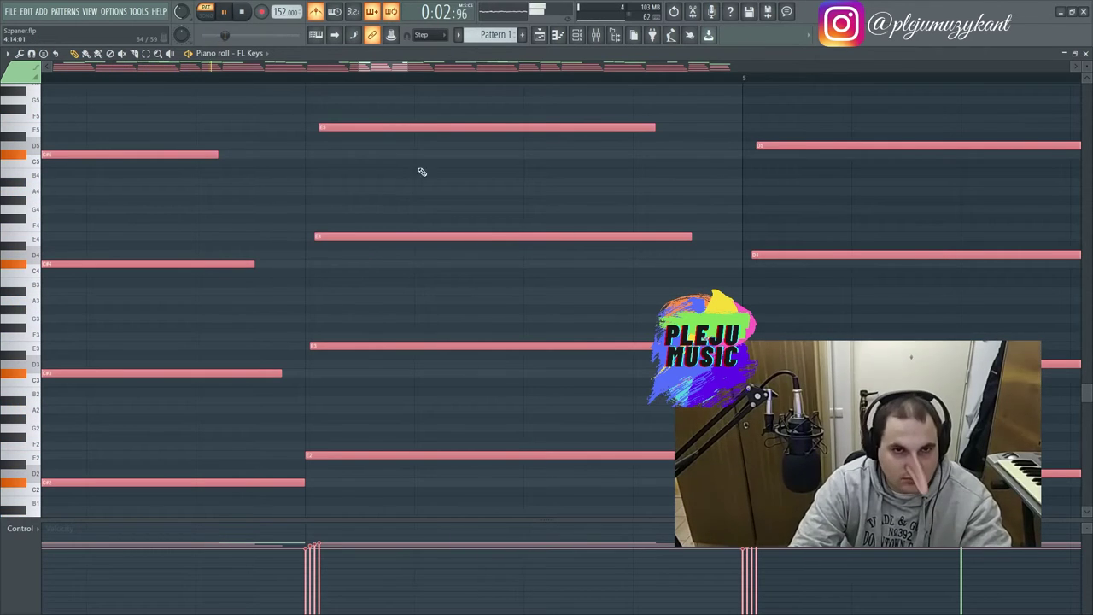
- Look over the mixer, playlist and channel rack, and return to the FL Keys notes in the piano roll
click(595, 35)
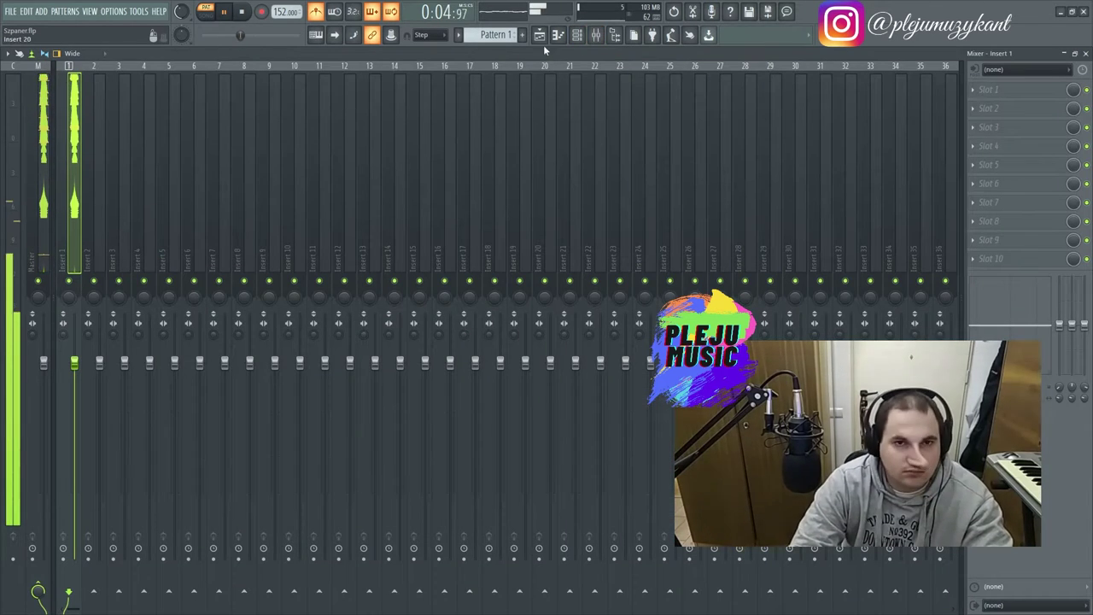
click(539, 35)
click(577, 35)
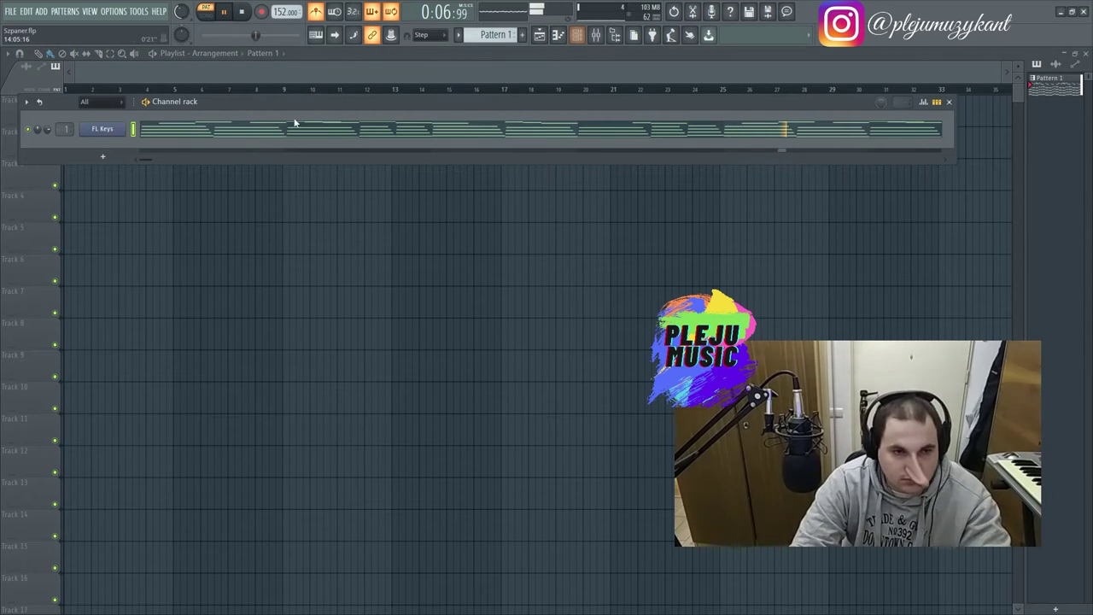
right_click(100, 130)
click(136, 131)
- Stop playback and cut the melody notes from D6 upwards across bars 1 to 8 out of FL Keys
scroll(126, 171, up, 3)
scroll(135, 137, up, 5)
drag(101, 67, 913, 67)
scroll(857, 98, down, 3)
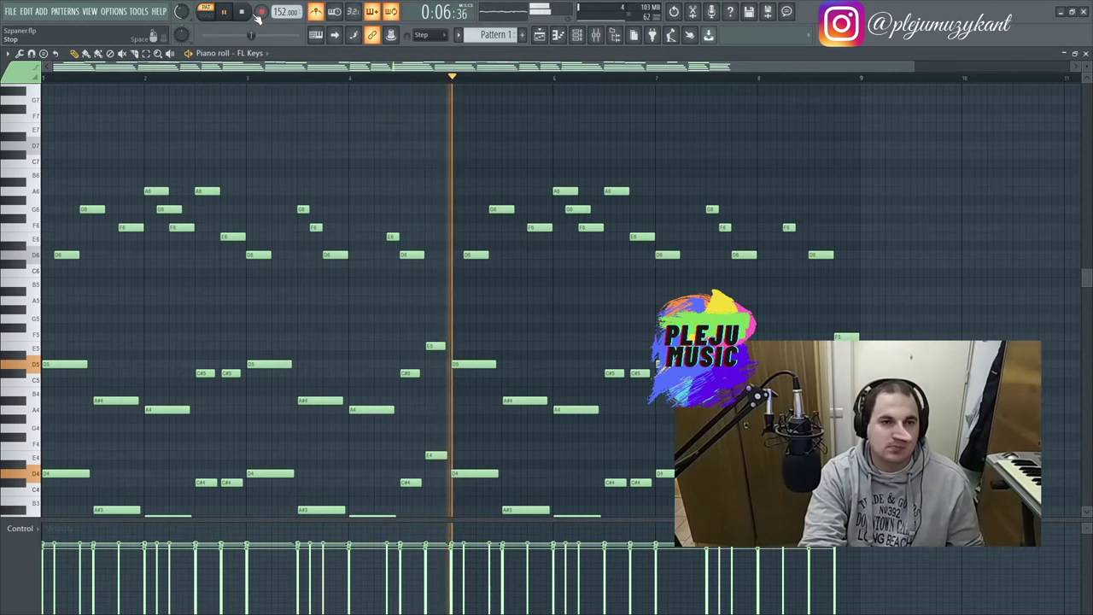
key(space)
drag(871, 285, 43, 142)
key(Delete)
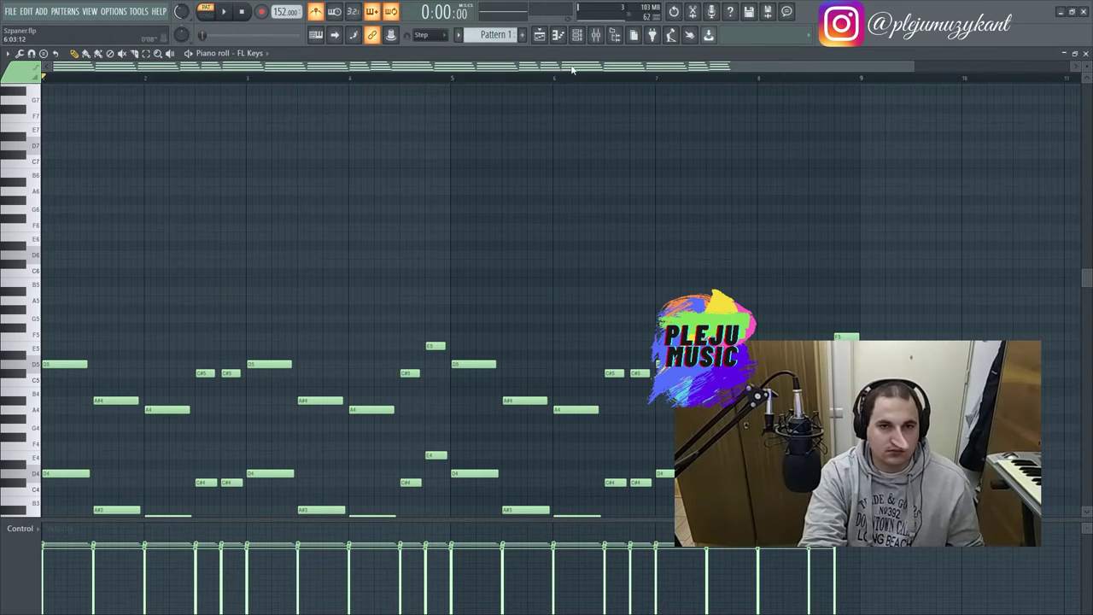
- Add a Sytrus channel below FL Keys in the channel rack
key(F6)
click(103, 155)
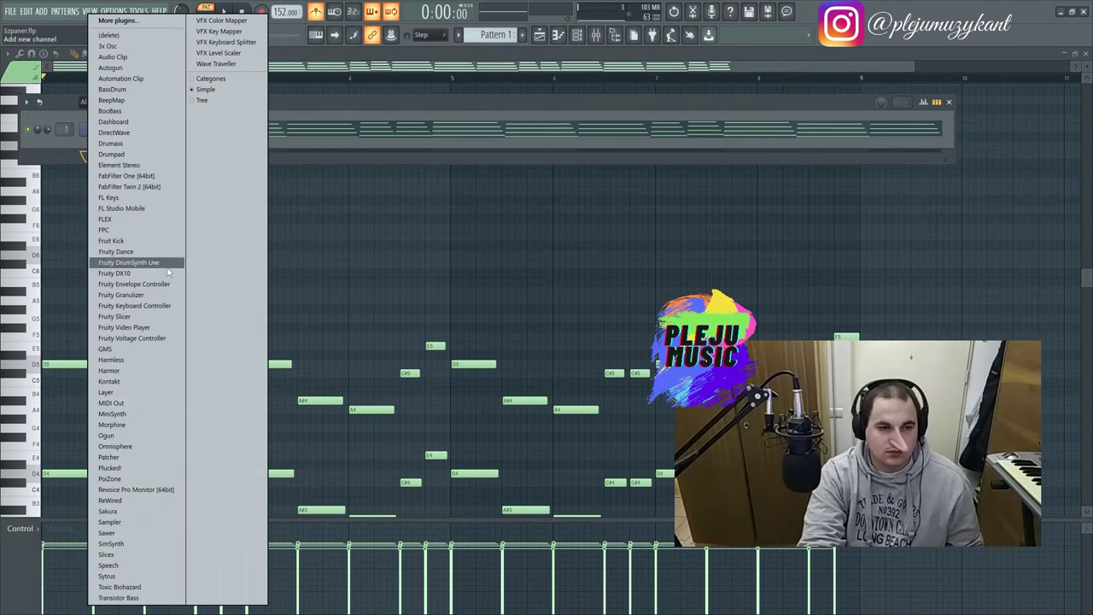
click(120, 576)
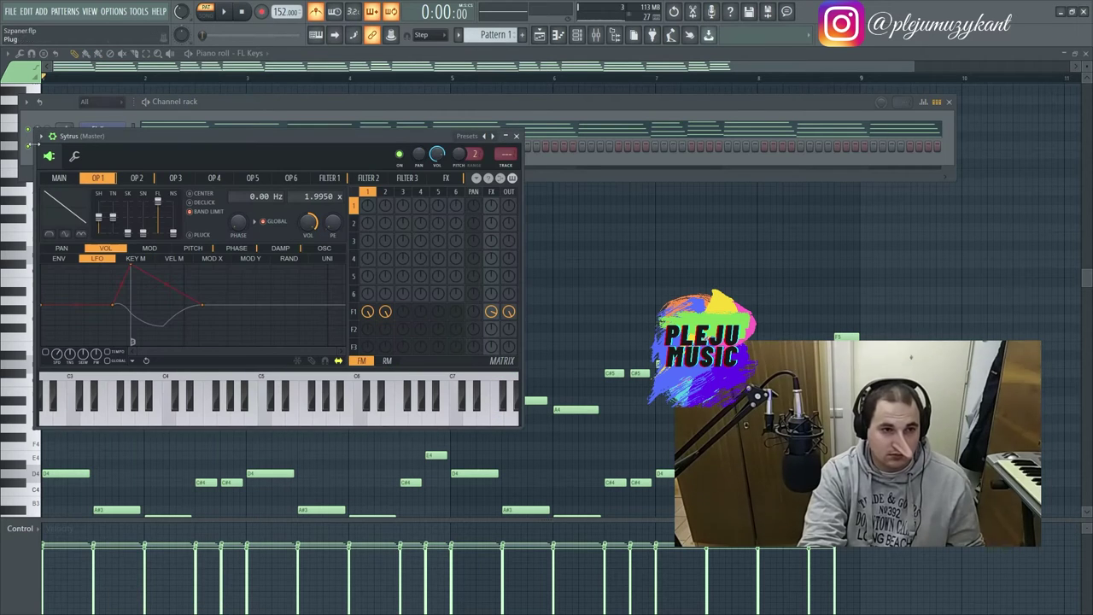
click(43, 137)
click(49, 150)
- Route the Sytrus channel to mixer track 2
click(583, 36)
click(589, 36)
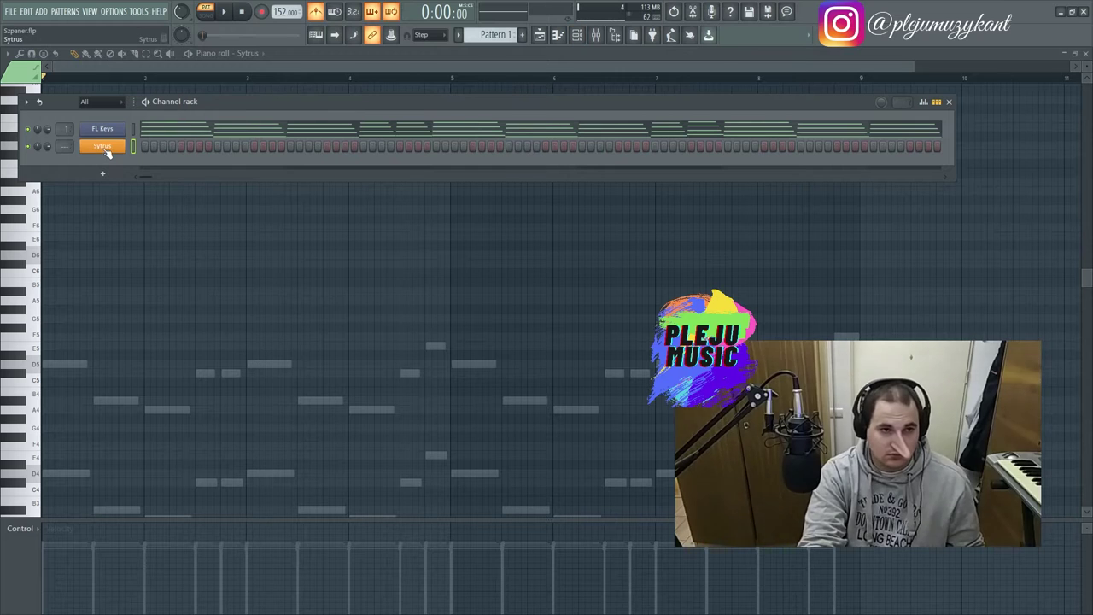
click(104, 149)
click(511, 170)
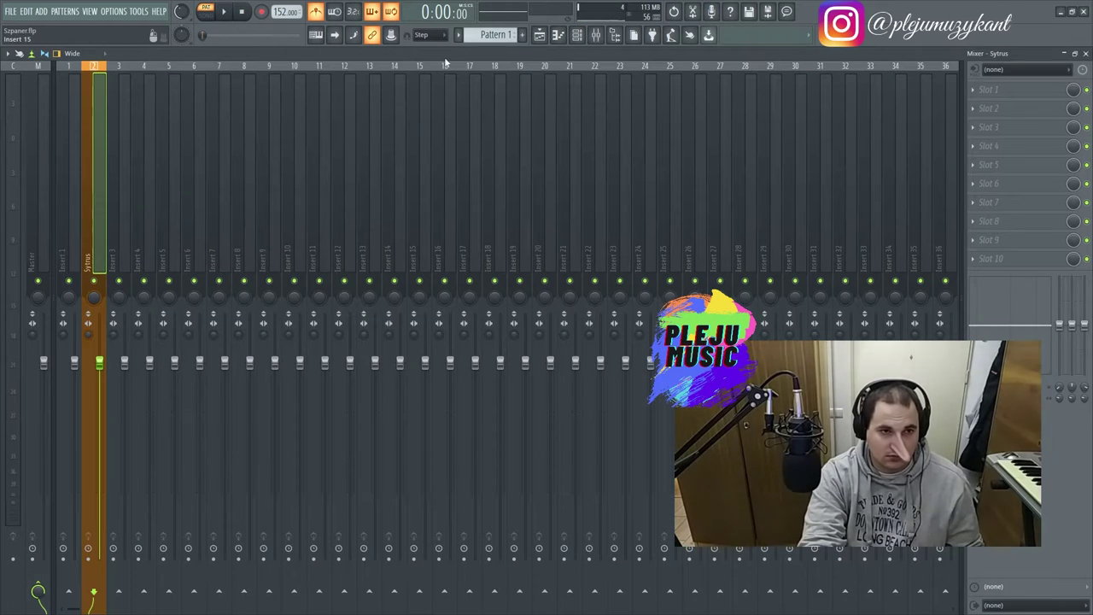
- Paste the cut melody into Sytrus's empty piano roll across bars 1 to 8 and play the pattern
click(577, 35)
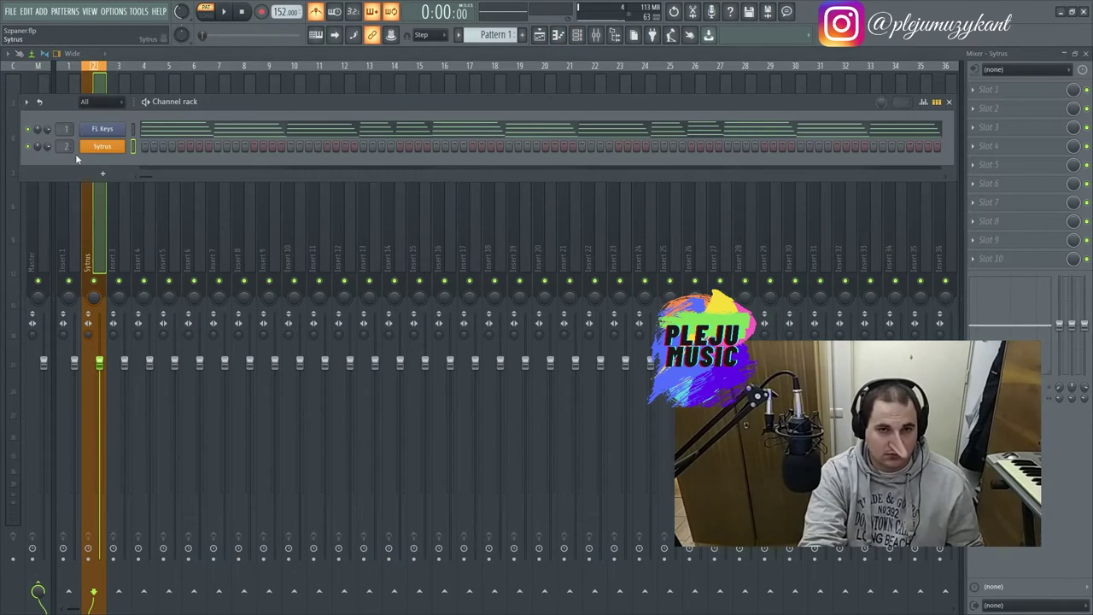
right_click(94, 146)
click(108, 152)
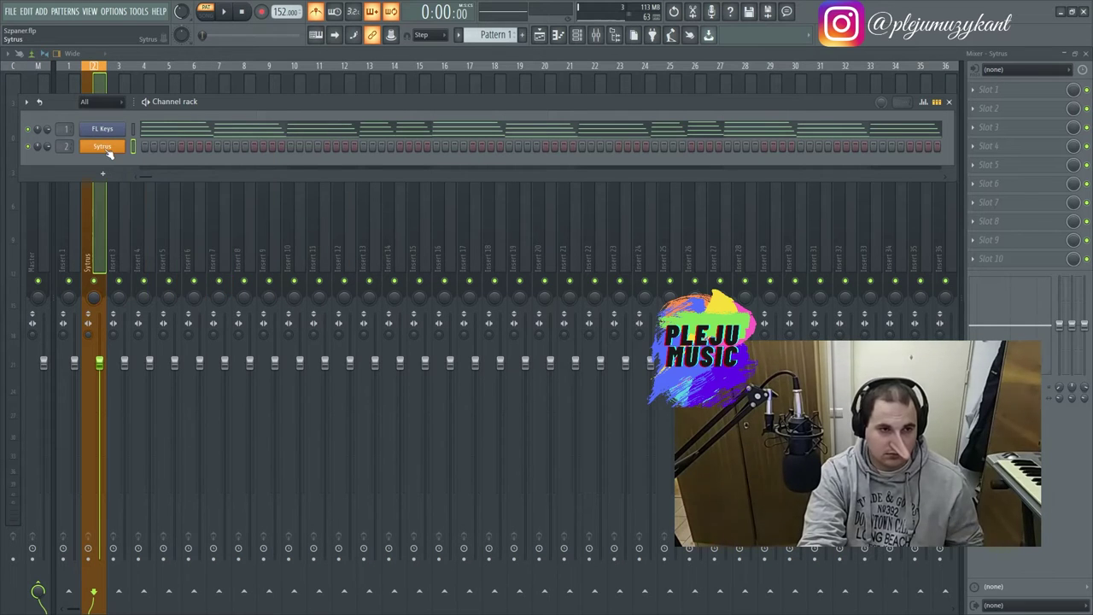
key(F7)
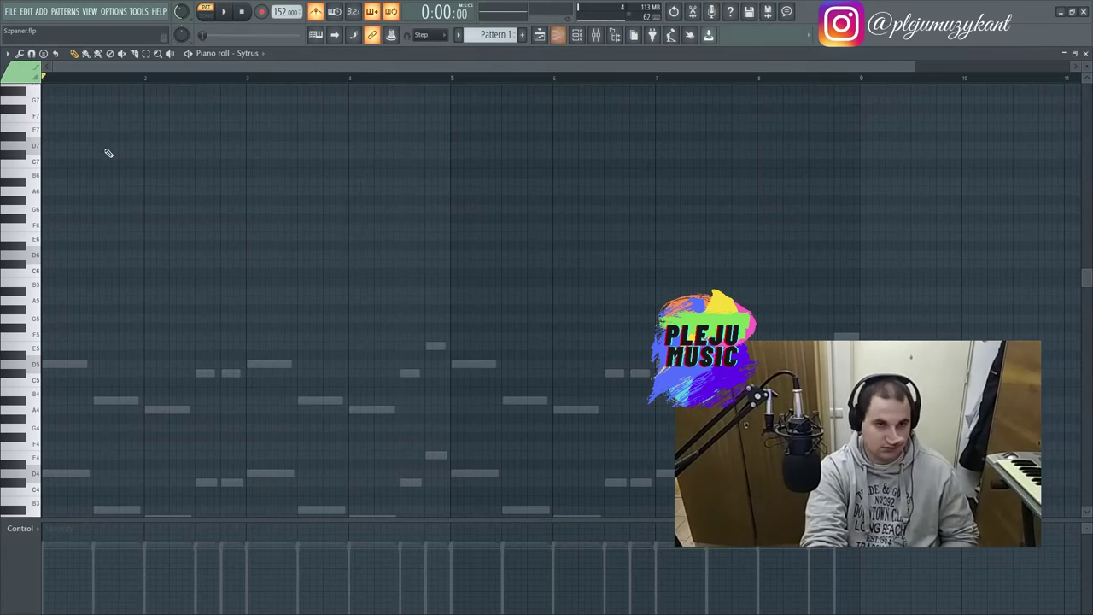
key(ctrl+v)
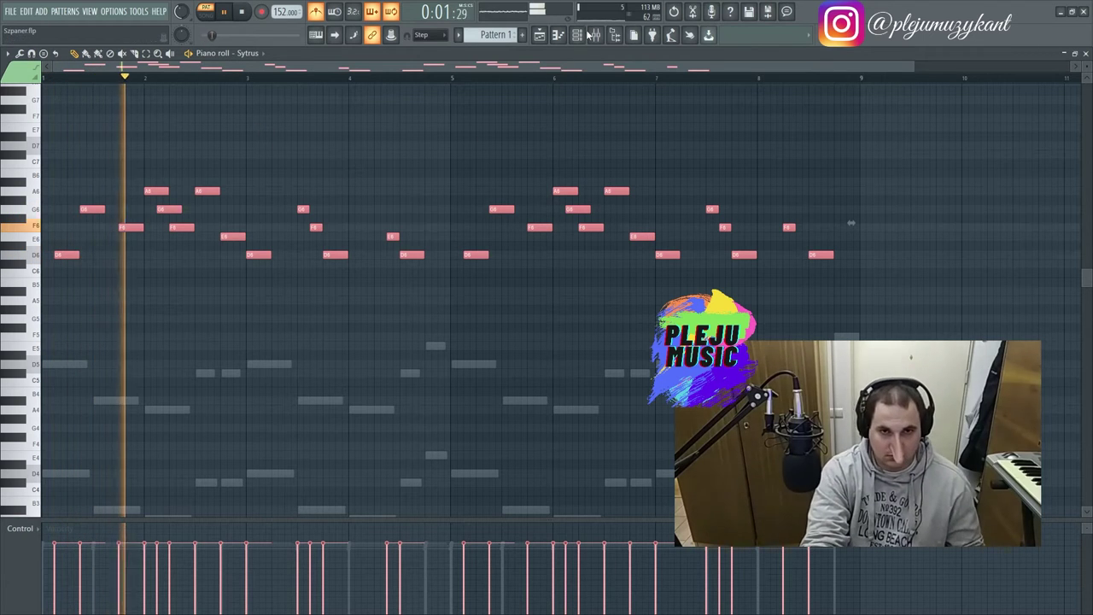
- Audition the Sytrus presets 3o3ish 5 and Deep during playback, and load the organ preset Drawbar
key(F6)
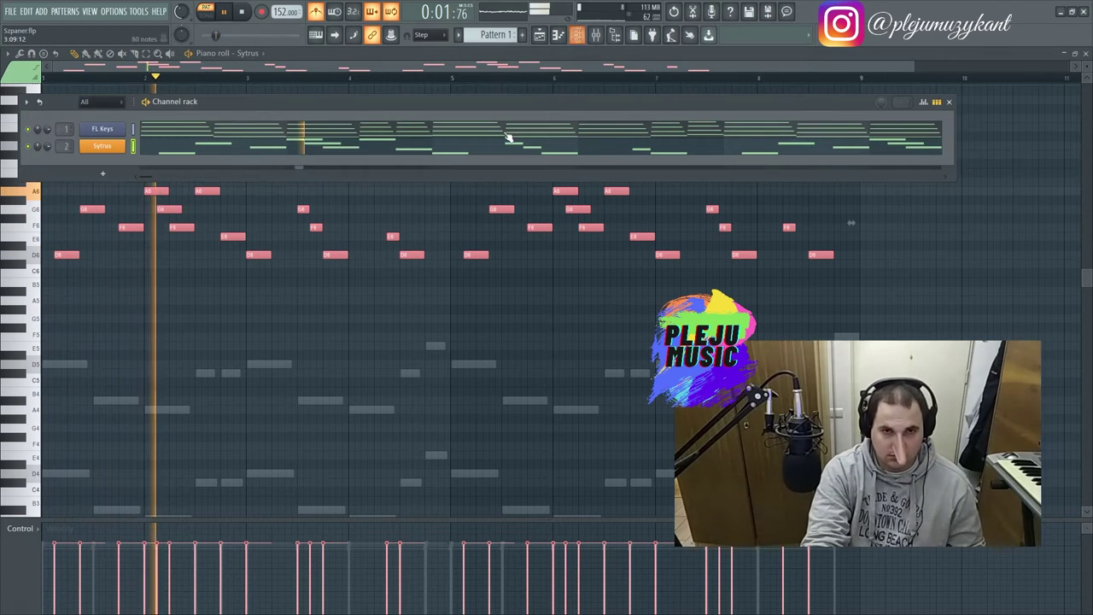
click(100, 149)
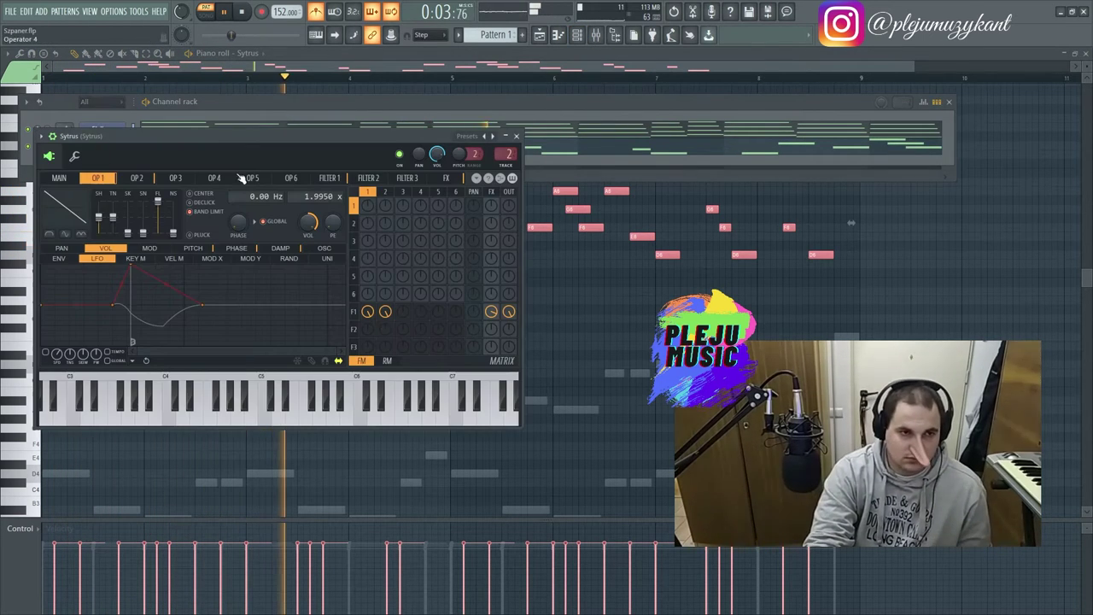
click(488, 136)
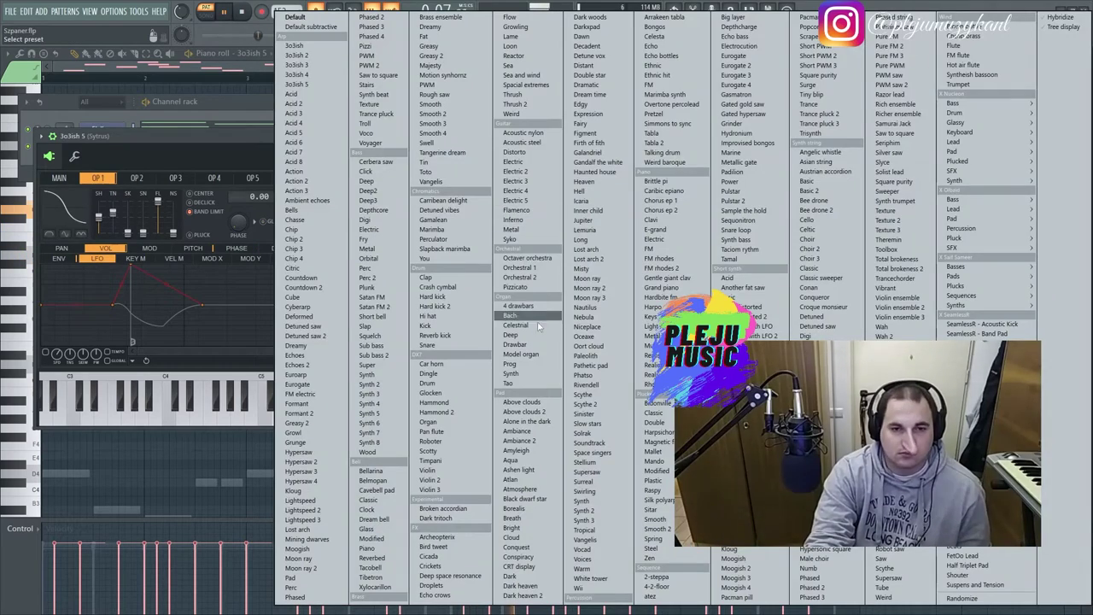
click(510, 335)
click(489, 136)
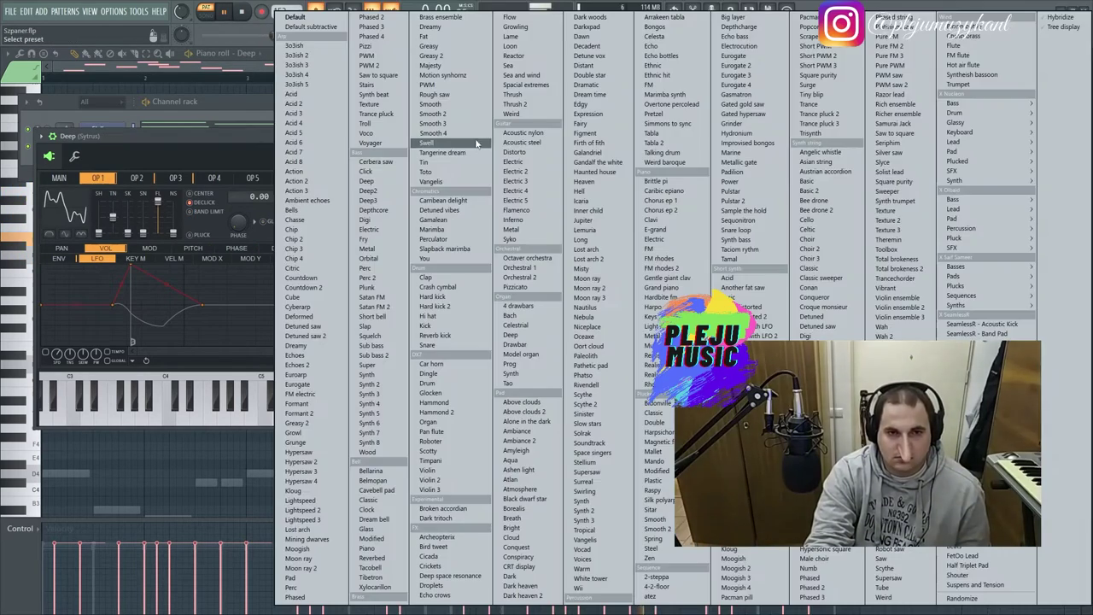
click(525, 344)
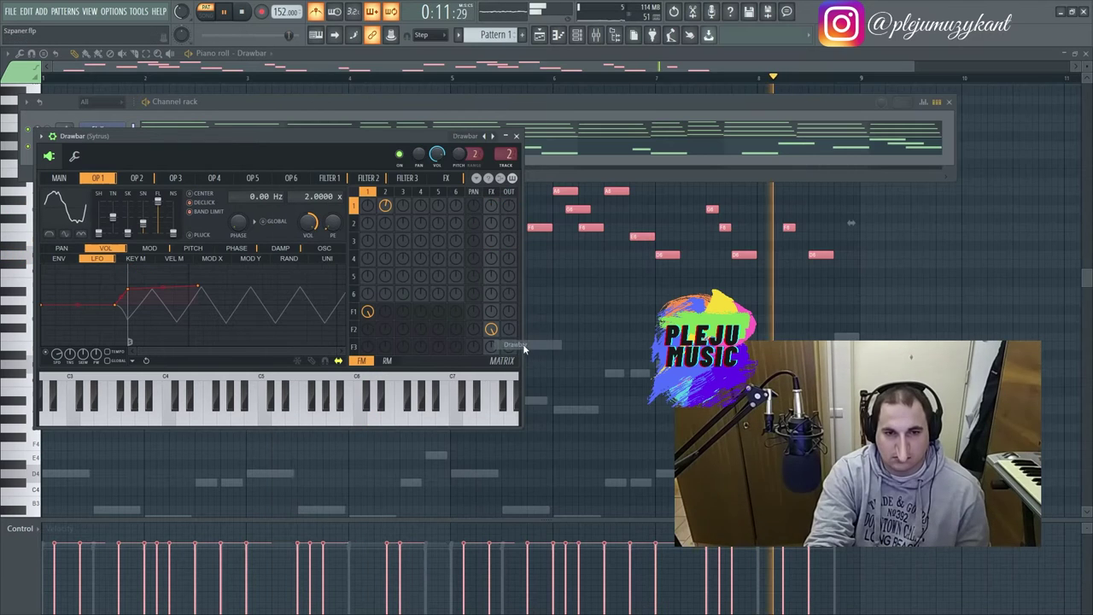
- Audition the Sytrus presets Synth and Tao during playback, and load the preset Niceplace
click(492, 137)
click(492, 136)
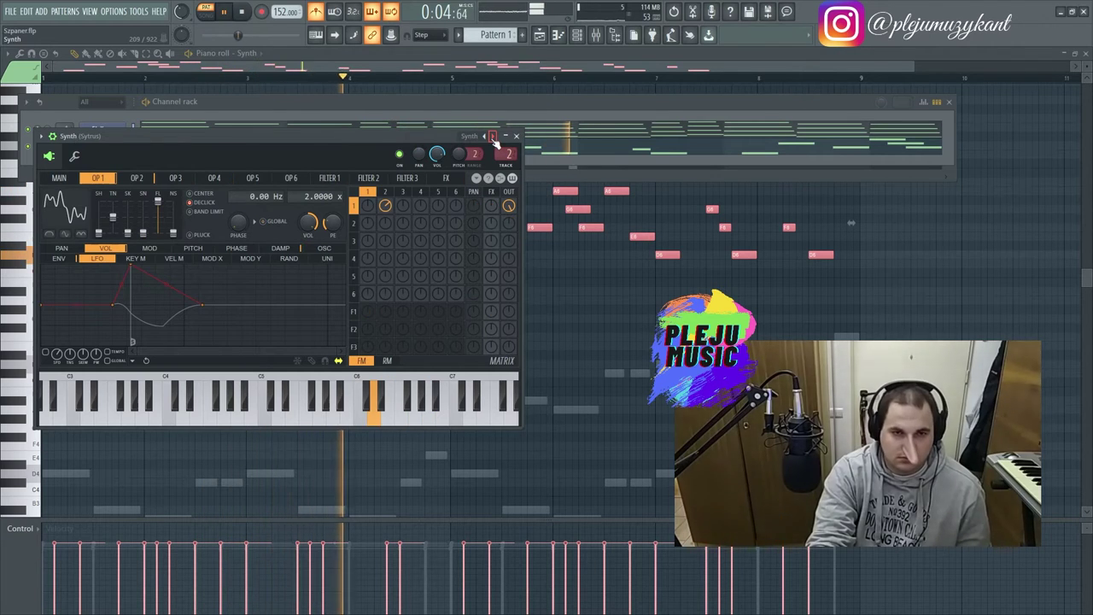
click(492, 137)
click(472, 138)
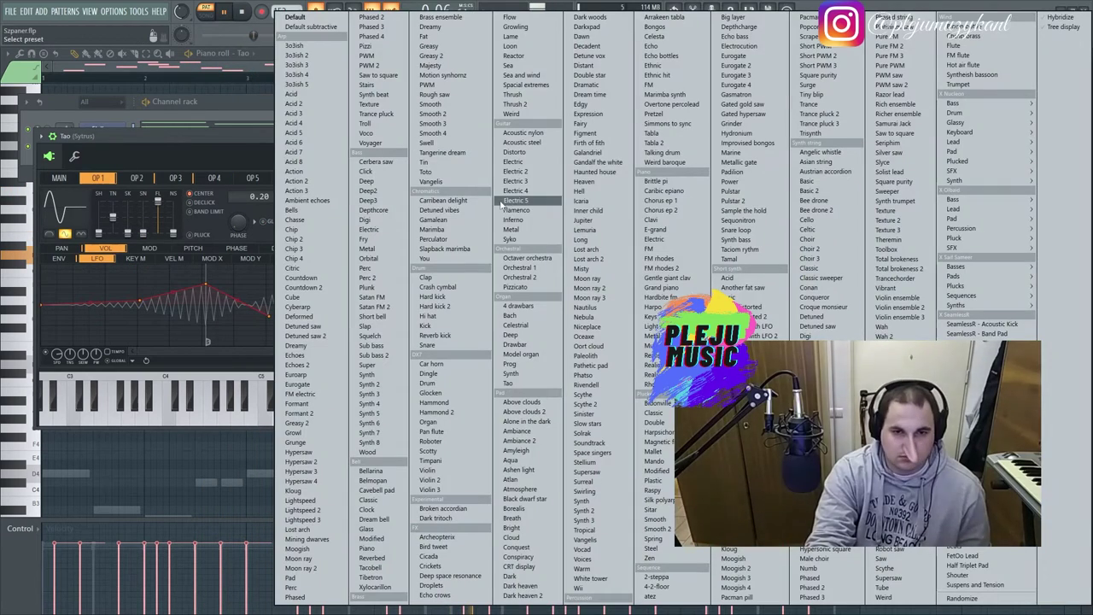
click(589, 336)
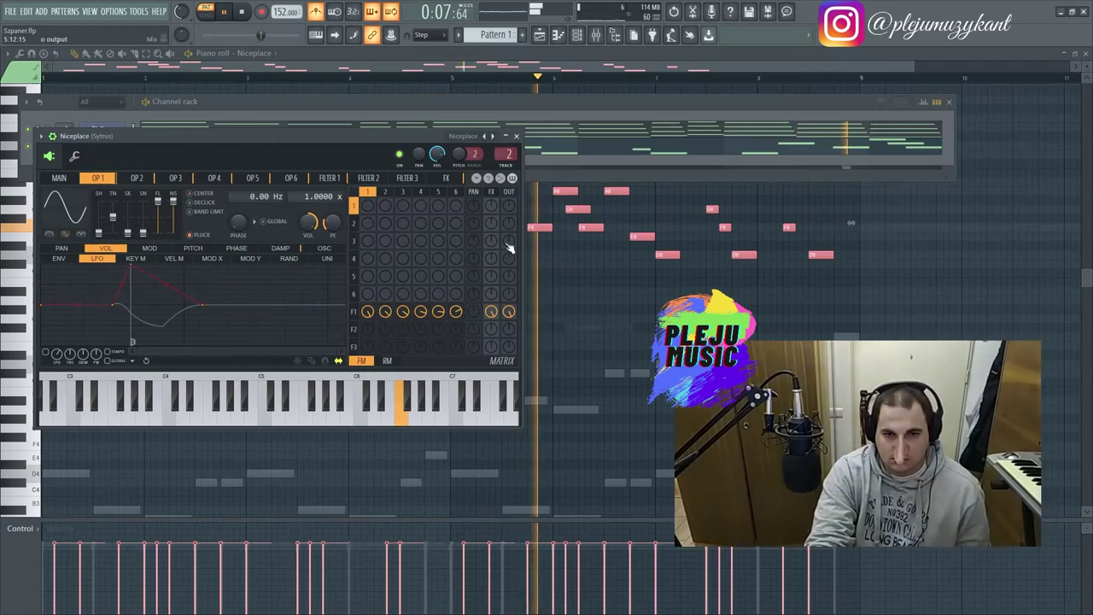
- Audition the Sytrus presets following Niceplace, including Paleolith, Phatso, Scythe and Surreal, as far as Synth 2
click(493, 137)
click(492, 136)
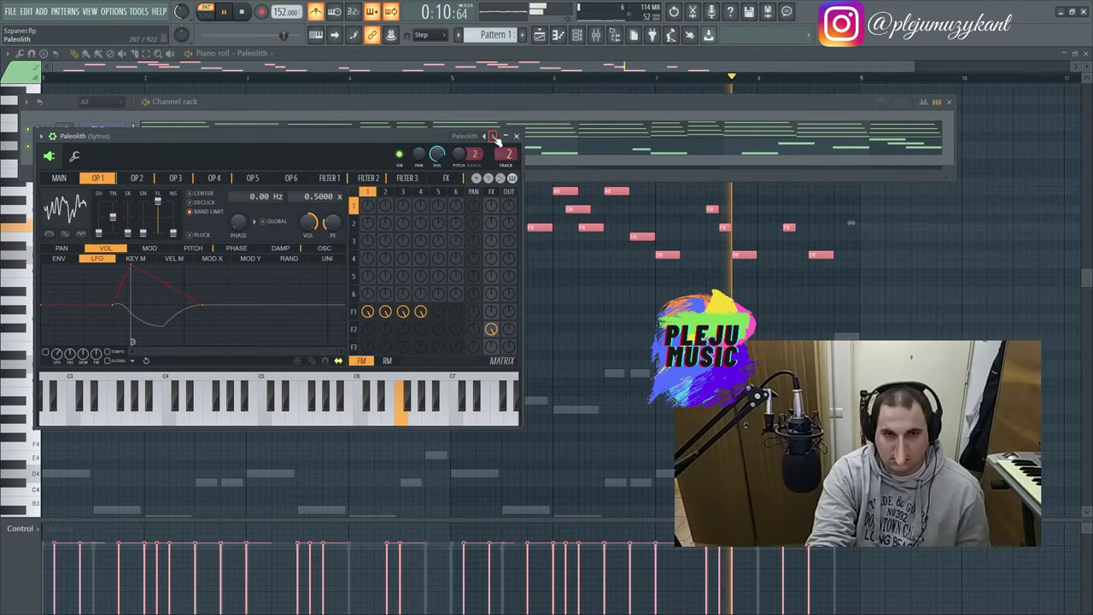
click(493, 137)
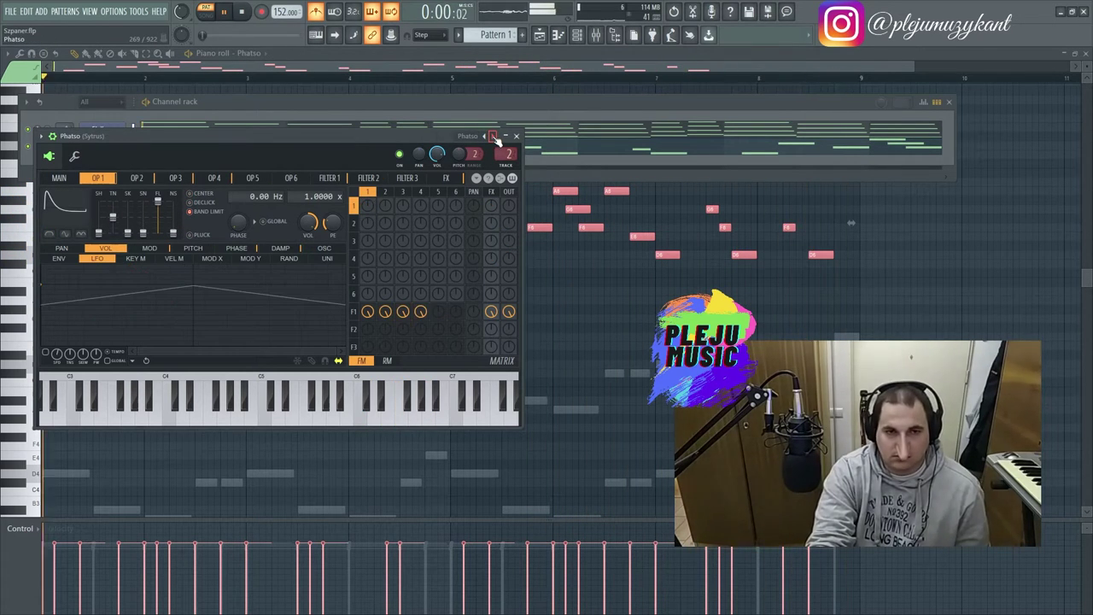
click(493, 137)
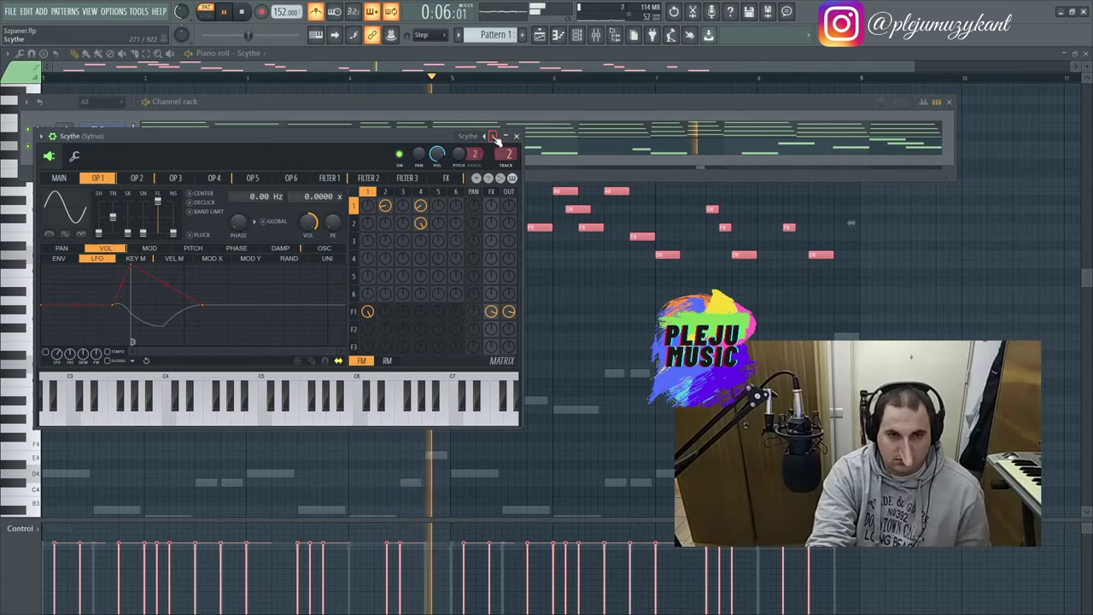
click(493, 137)
click(493, 136)
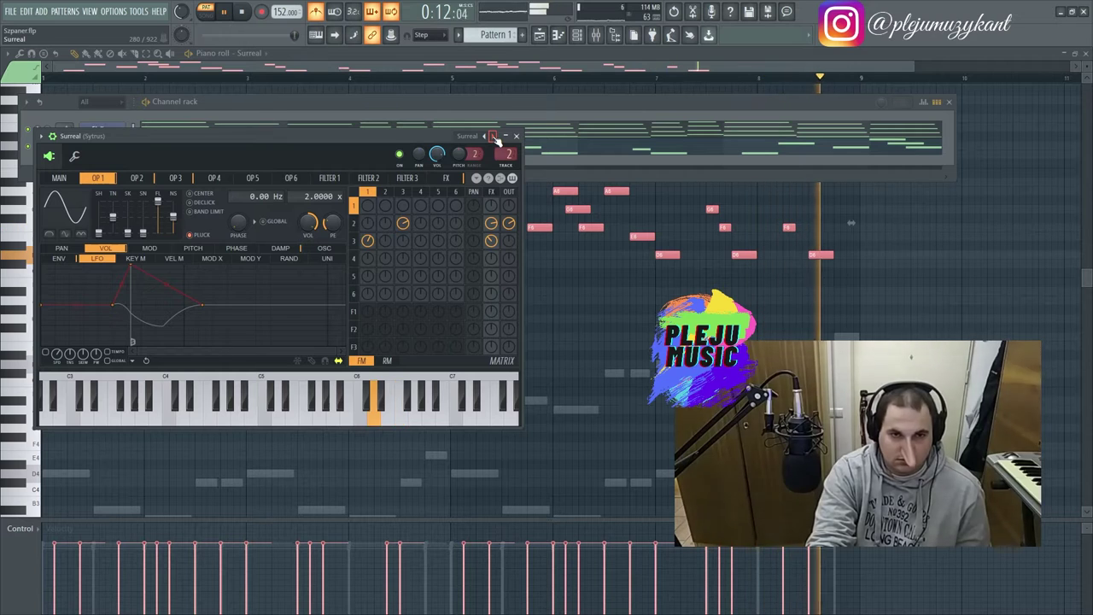
click(492, 137)
click(493, 137)
click(493, 136)
- Switch Sytrus to the plucked presets and audition Double, Mallet, Mando, Silk polyarp and Sitar, ending on Spring
click(468, 139)
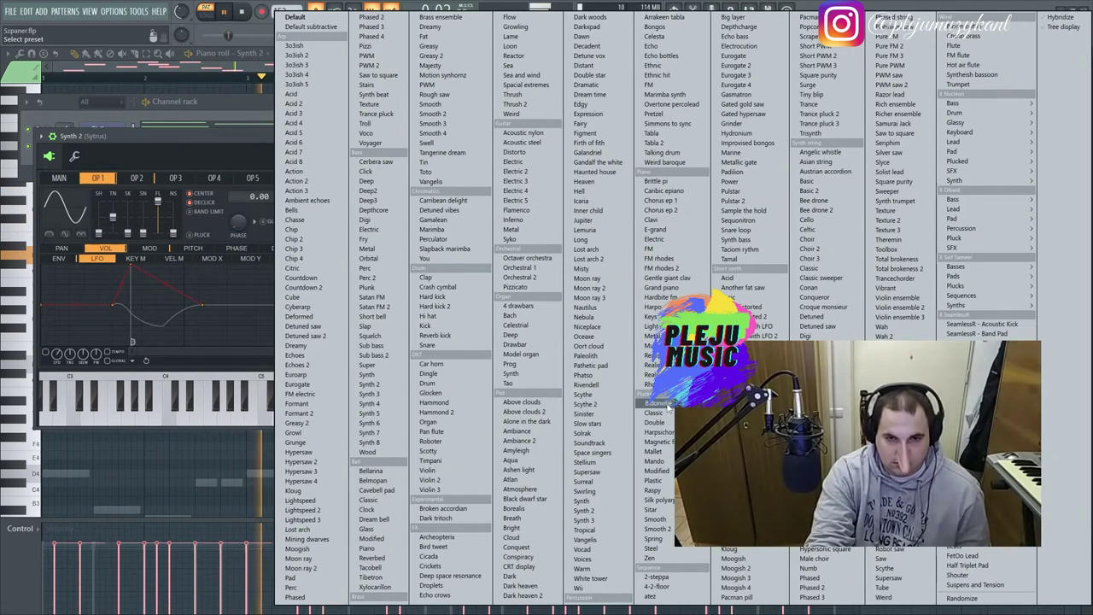
click(667, 406)
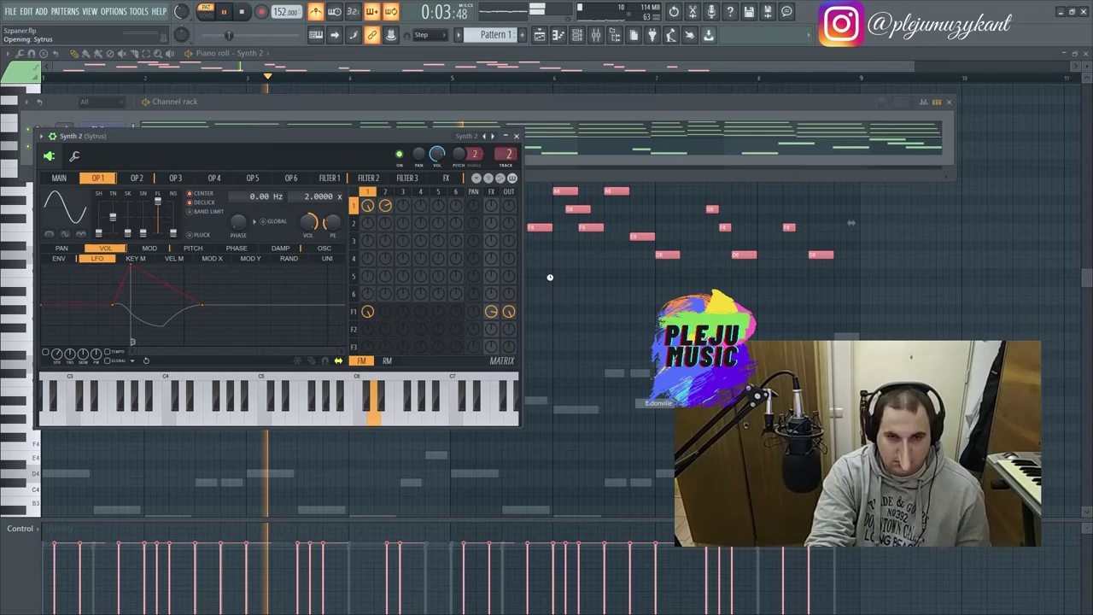
click(493, 136)
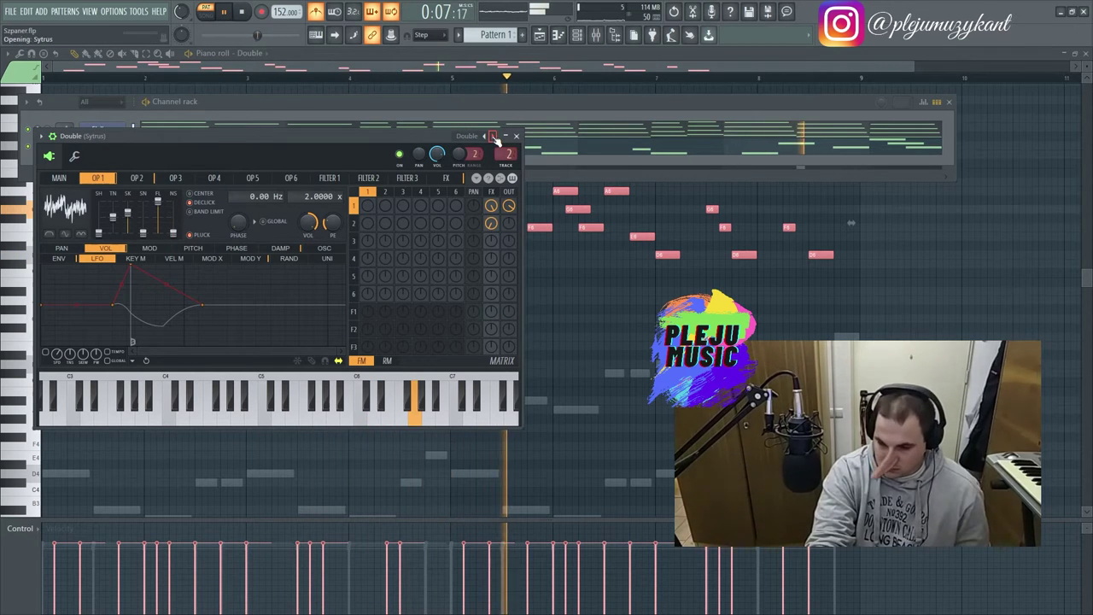
click(493, 137)
click(492, 136)
click(493, 137)
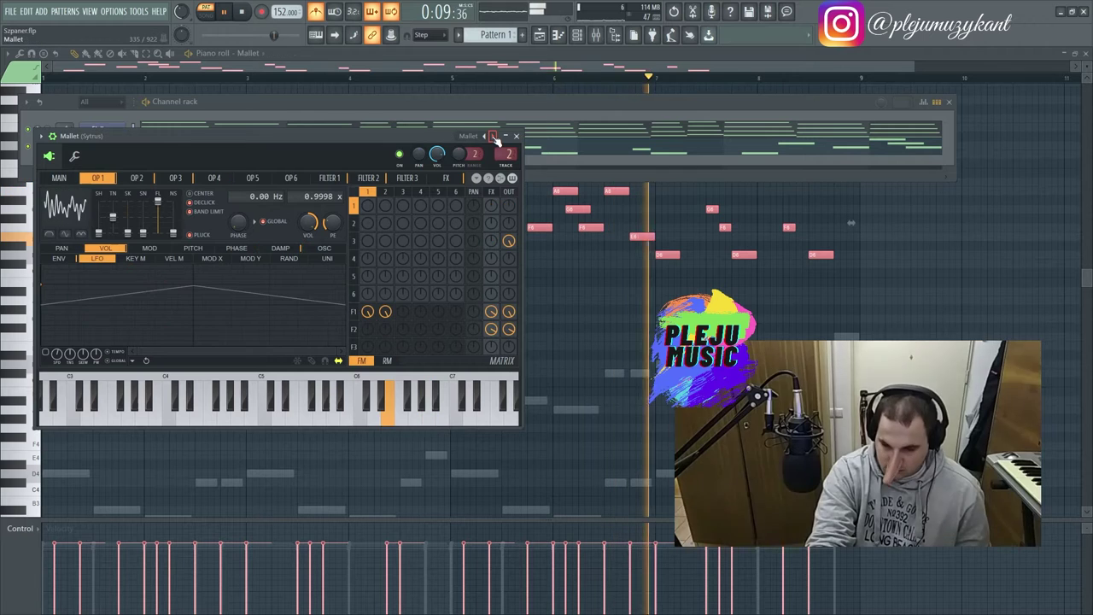
click(493, 136)
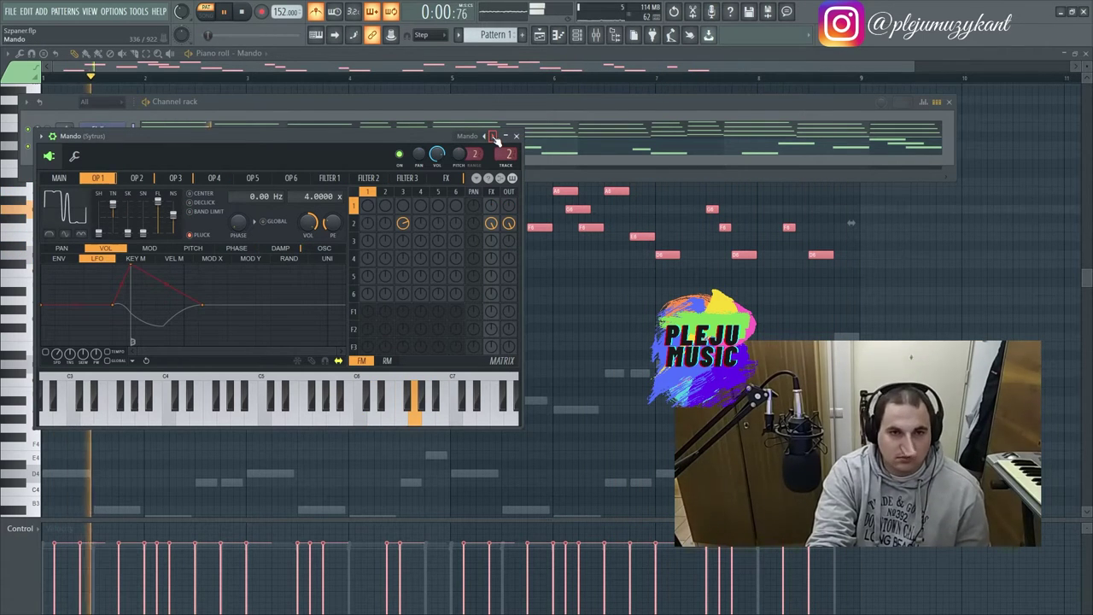
click(493, 136)
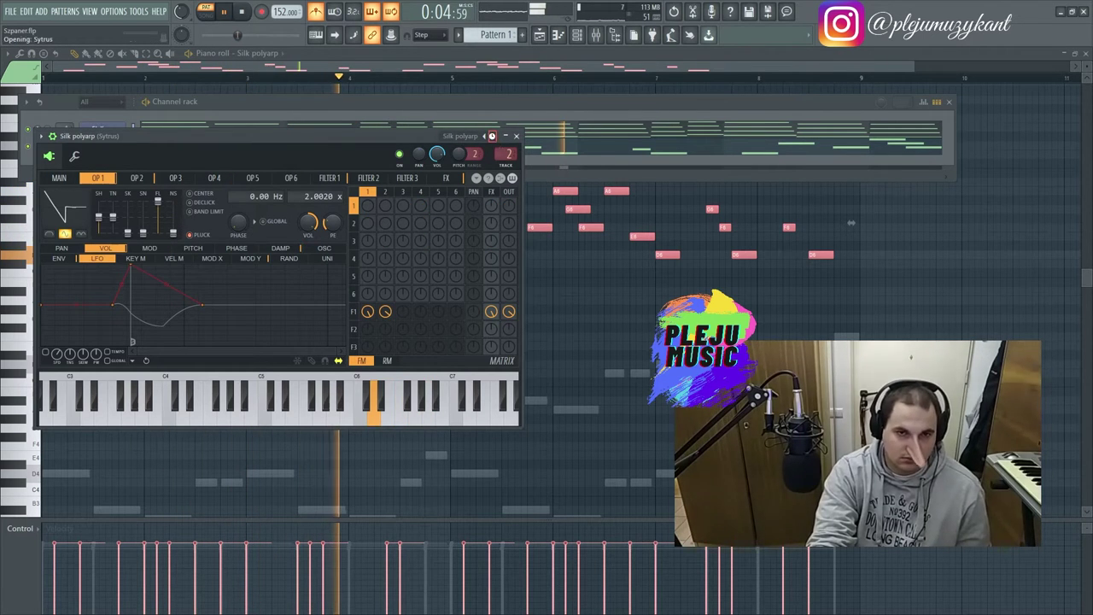
click(493, 136)
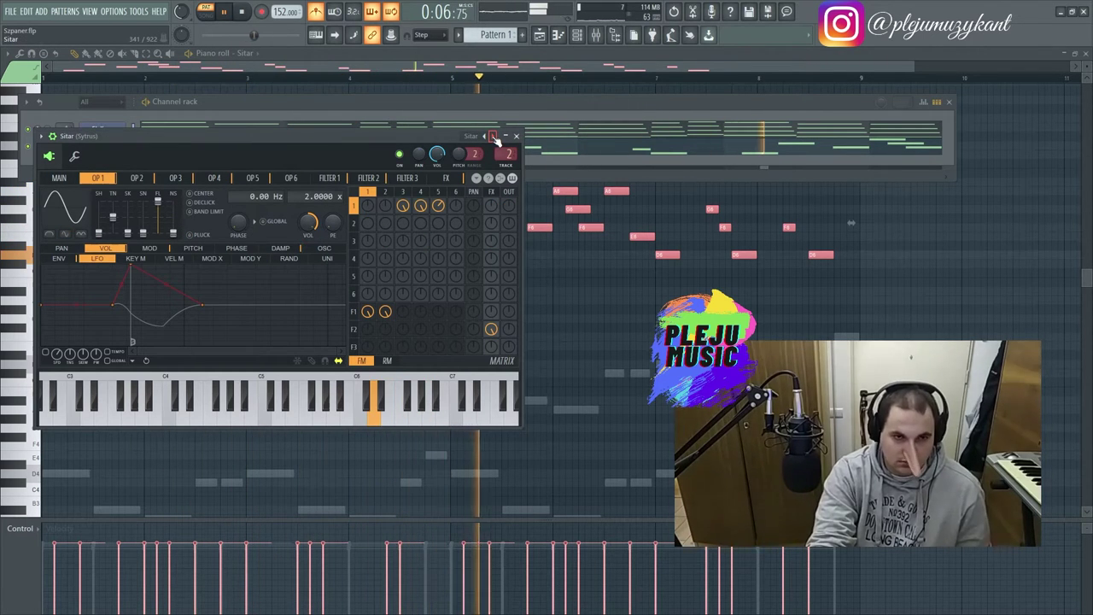
click(493, 137)
click(493, 136)
click(493, 137)
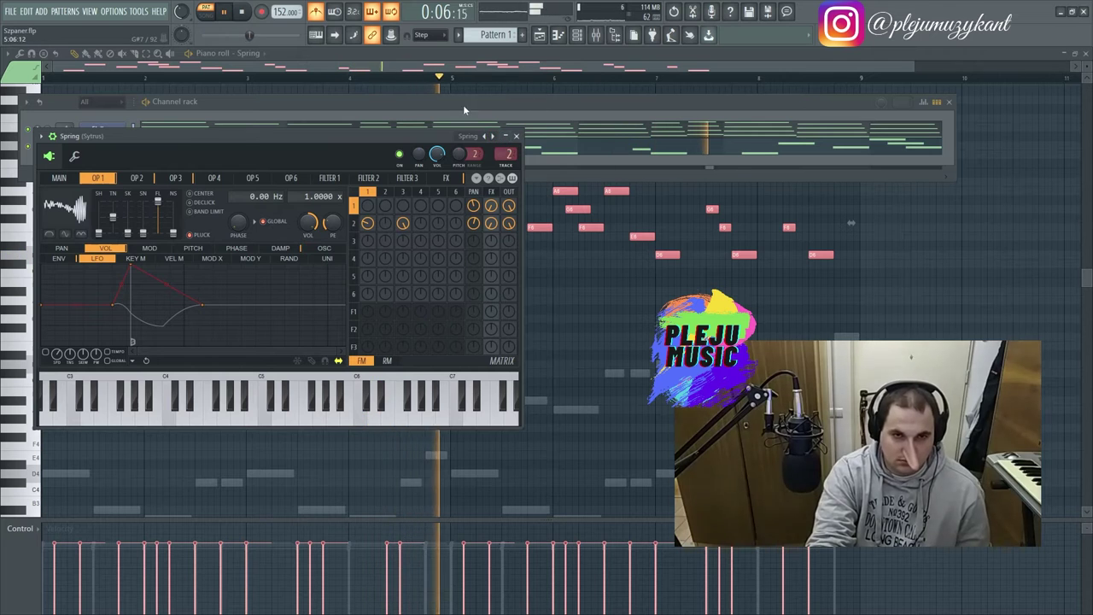
- Move the Sytrus window clear of the channel rack and open the FL Keys piano roll
drag(394, 136, 535, 191)
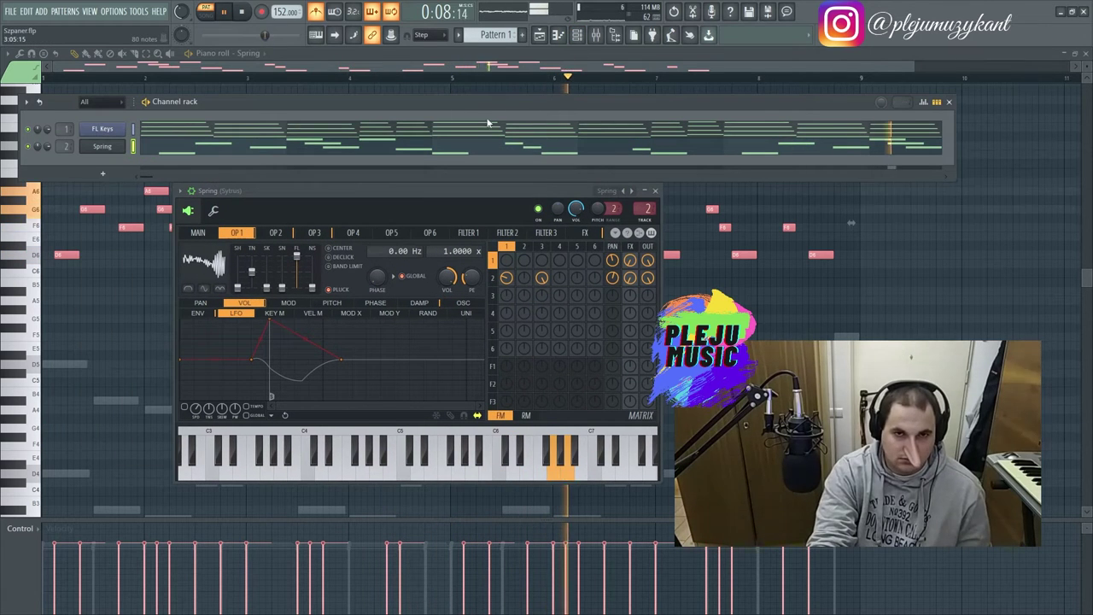
right_click(98, 128)
click(115, 136)
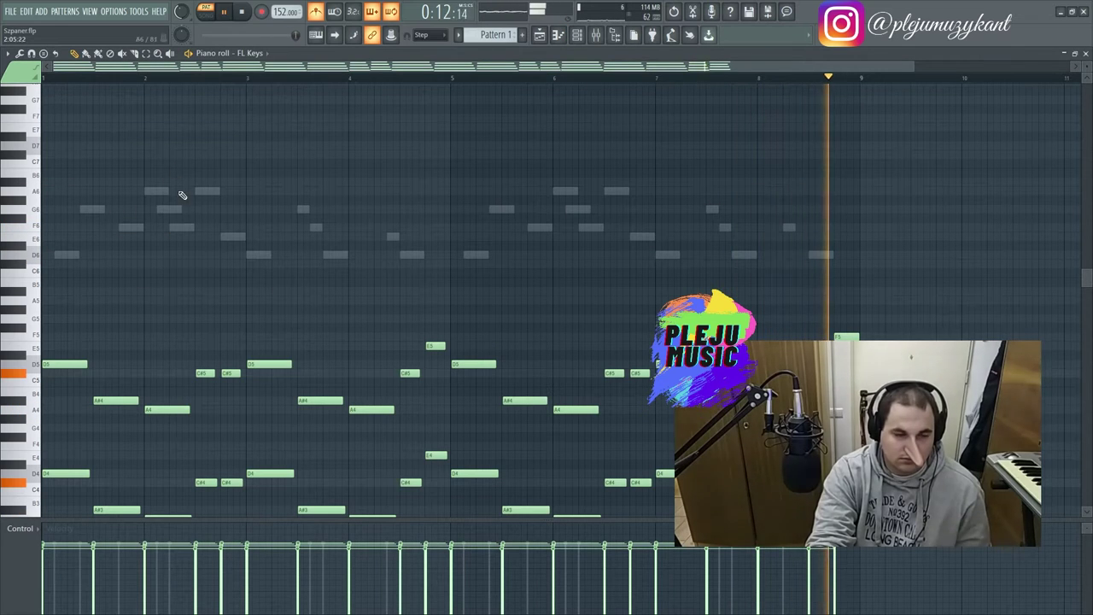
- Undo the melody paste into Sytrus and the velocity, strum and transpose edits on the FL Keys notes
key(ctrl+z)
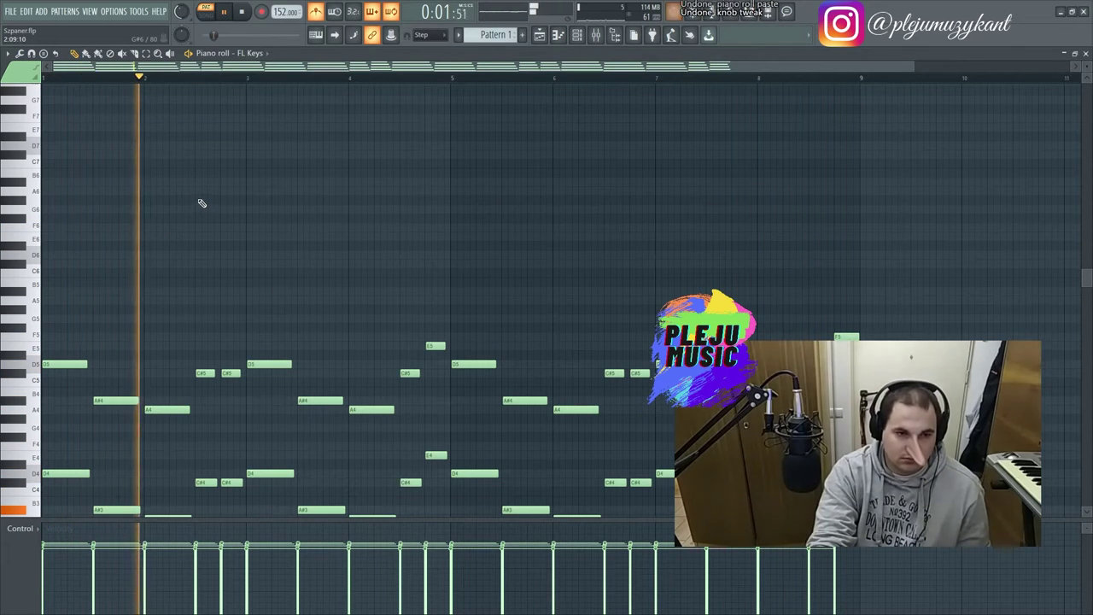
scroll(378, 231, down, 3)
key(ctrl+z)
key(ctrl+z)
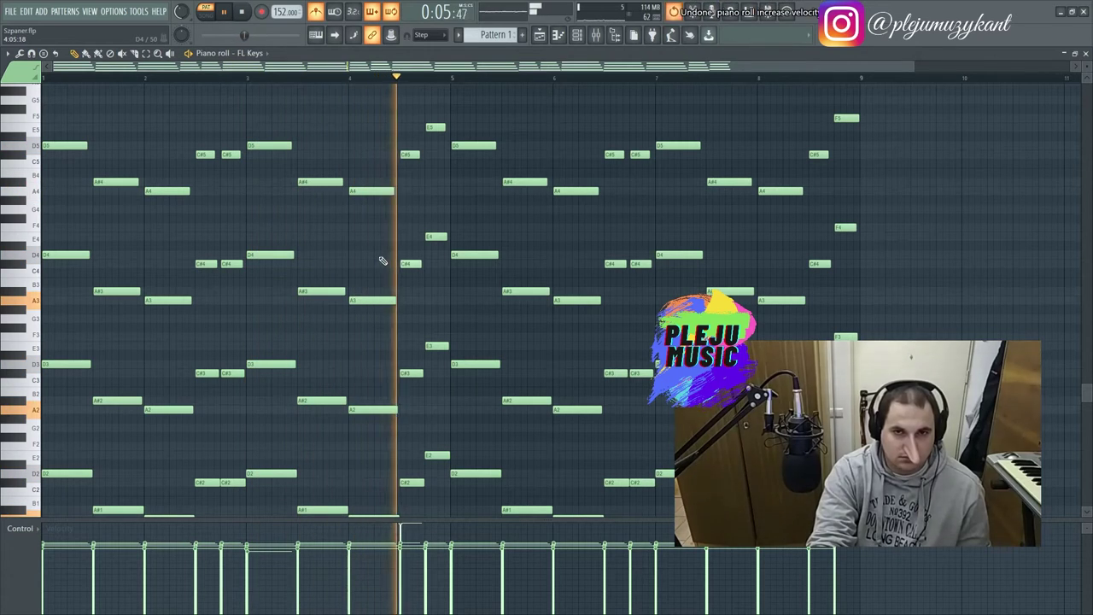
scroll(389, 269, down, 4)
scroll(388, 271, up, 10)
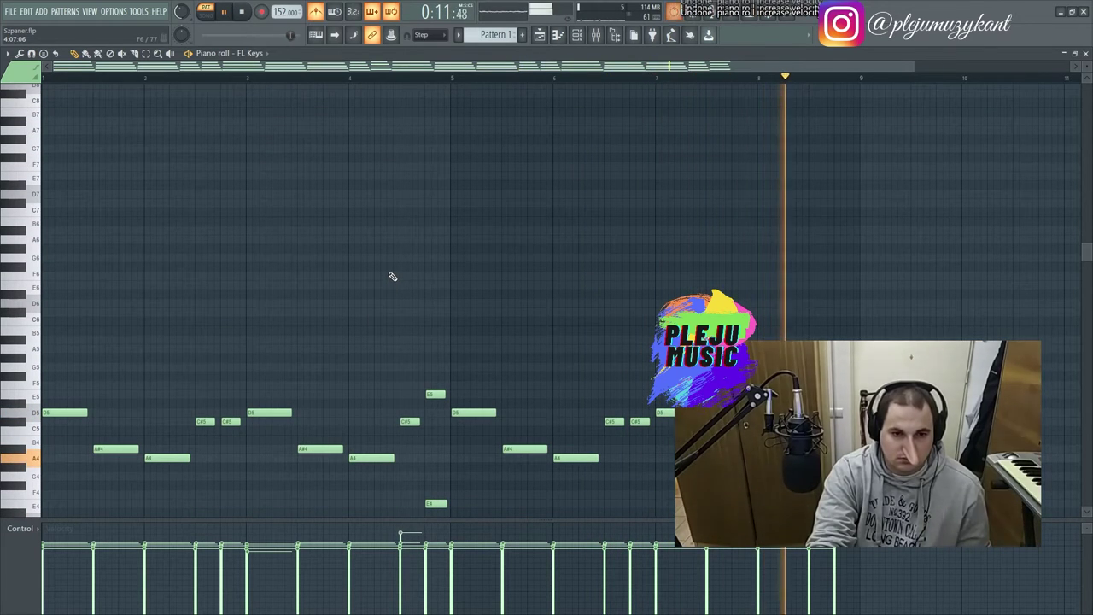
key(ctrl+z)
key(ctrl+z)
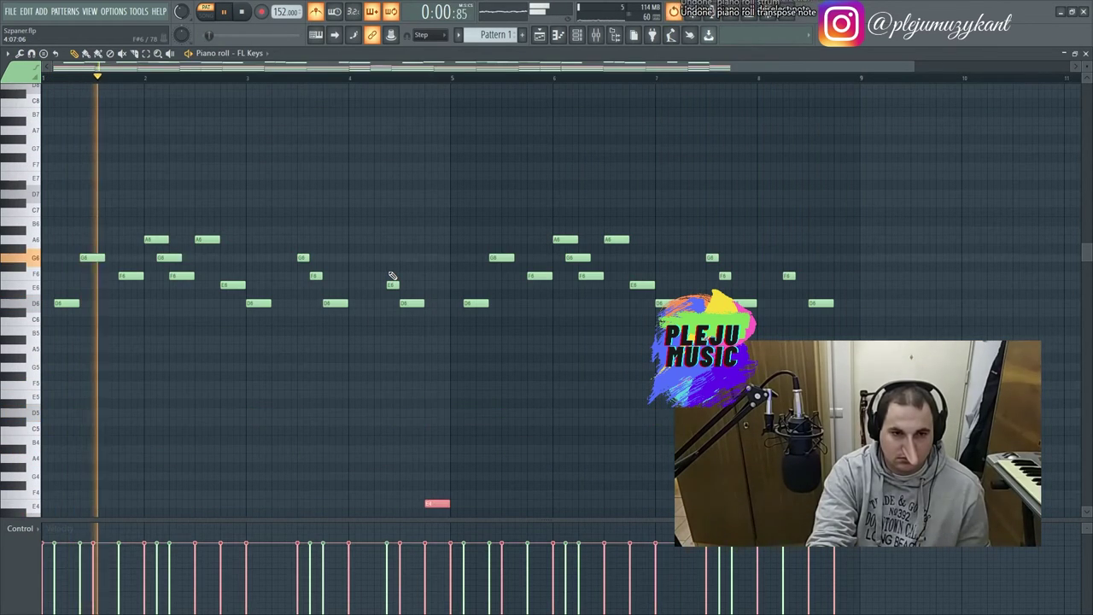
- Go through the FL Keys notes in bar 4 to locate the one with the reduced velocity
scroll(394, 272, down, 3)
scroll(395, 269, up, 5)
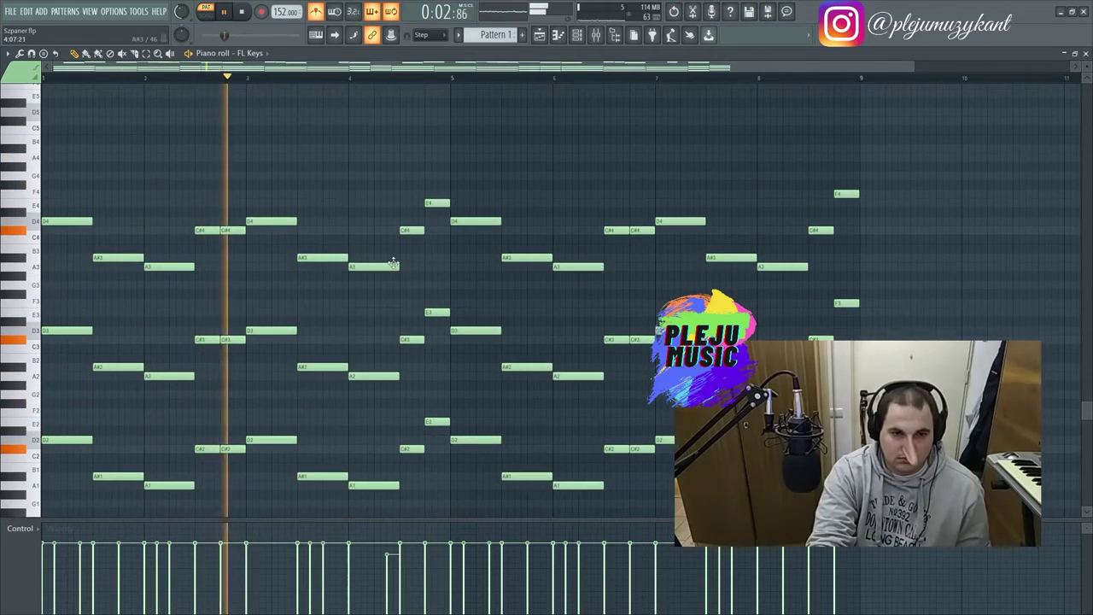
scroll(381, 263, down, 3)
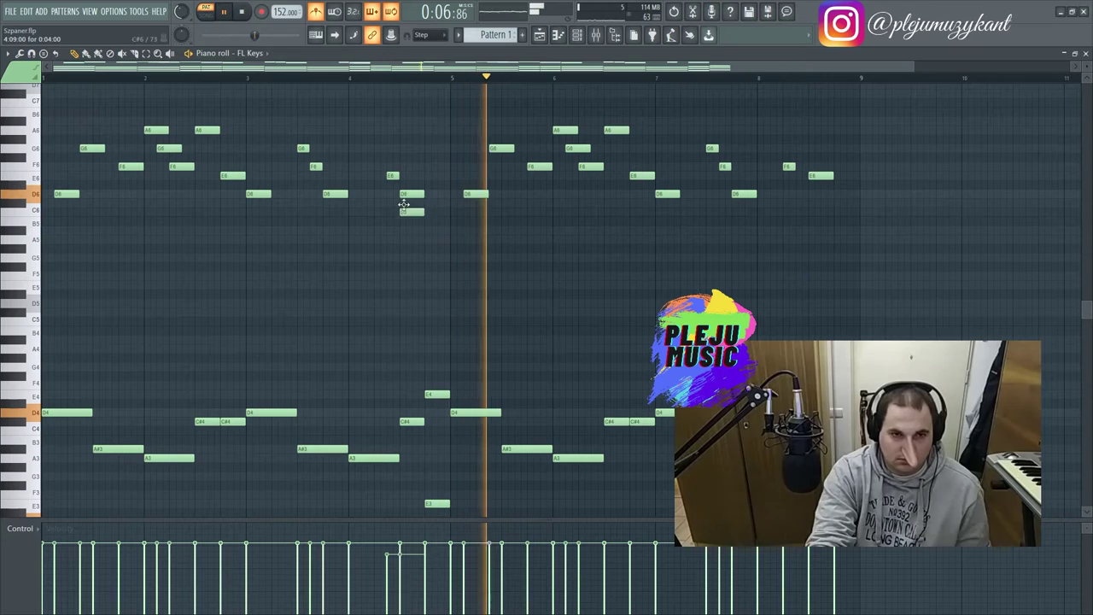
scroll(398, 273, down, 5)
scroll(398, 276, down, 7)
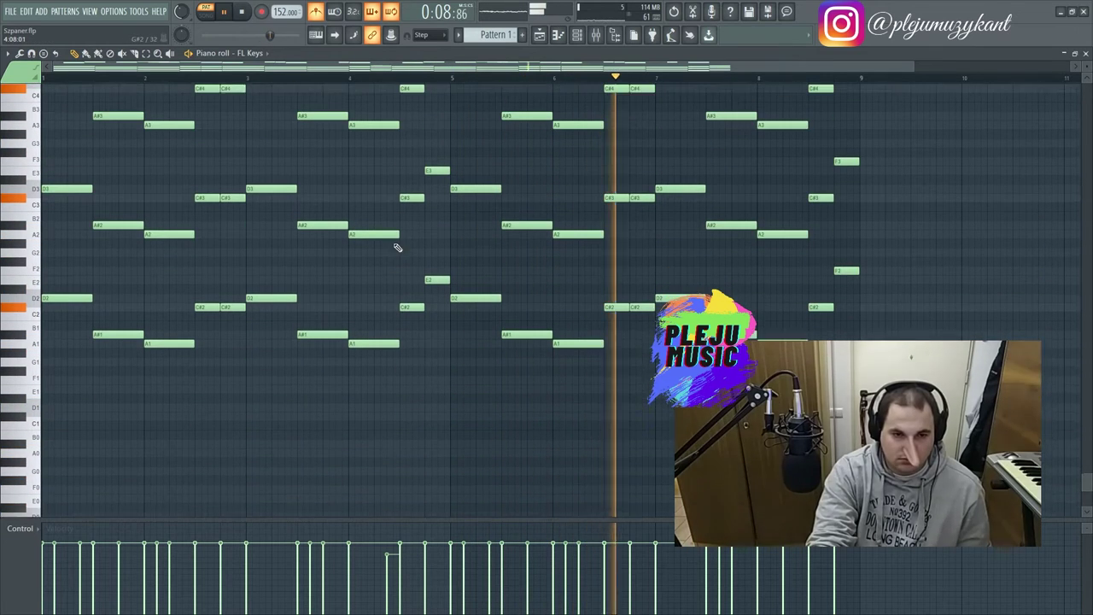
drag(376, 328, 383, 372)
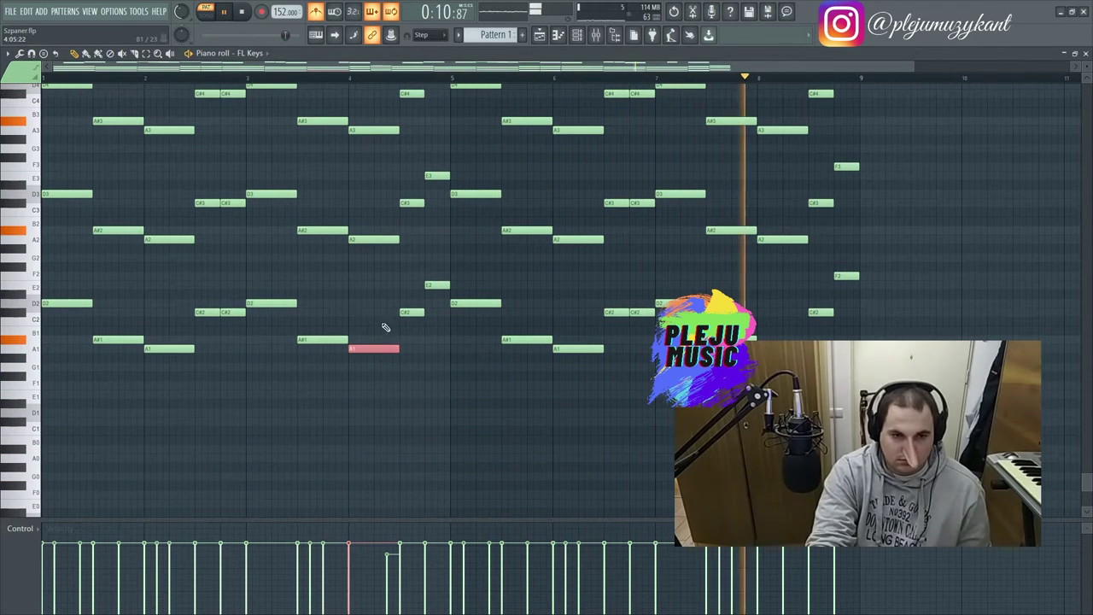
key(ctrl+Up)
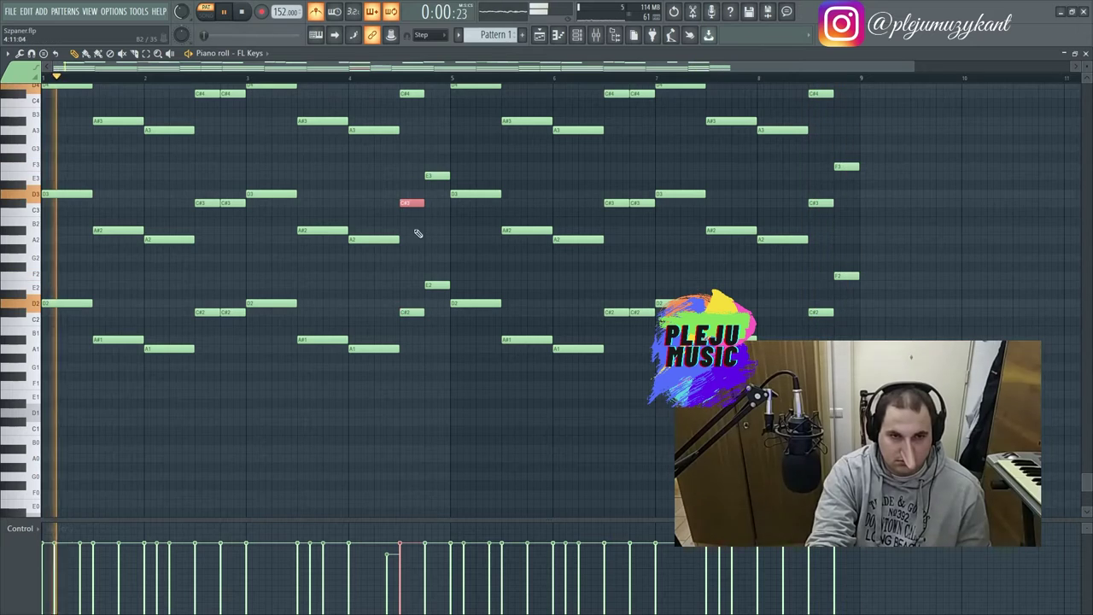
scroll(406, 282, up, 2)
key(ctrl+Up)
scroll(410, 178, up, 10)
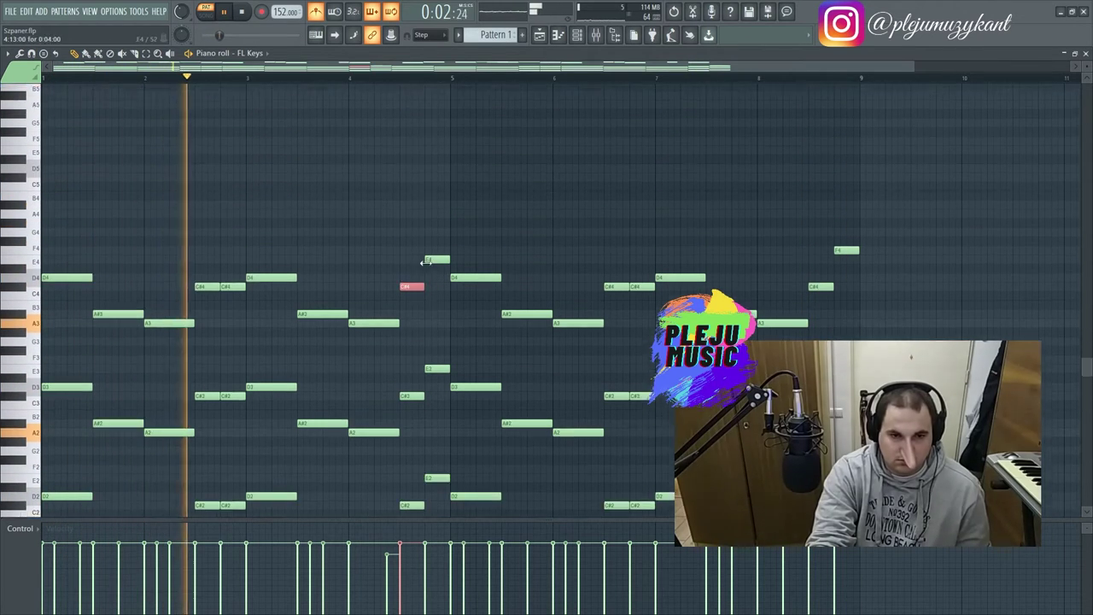
key(ctrl+Up)
key(ctrl+Up)
- Reset the note properties of the short E6 melody note in bar 4, and remove the stray F#4 note in bar 6
click(392, 176)
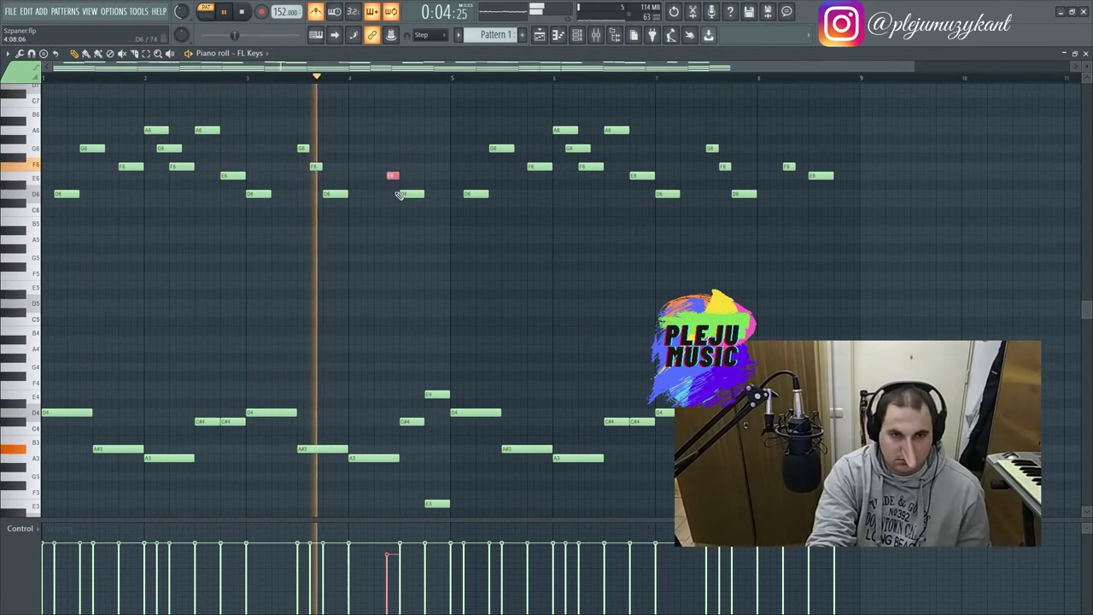
double_click(393, 176)
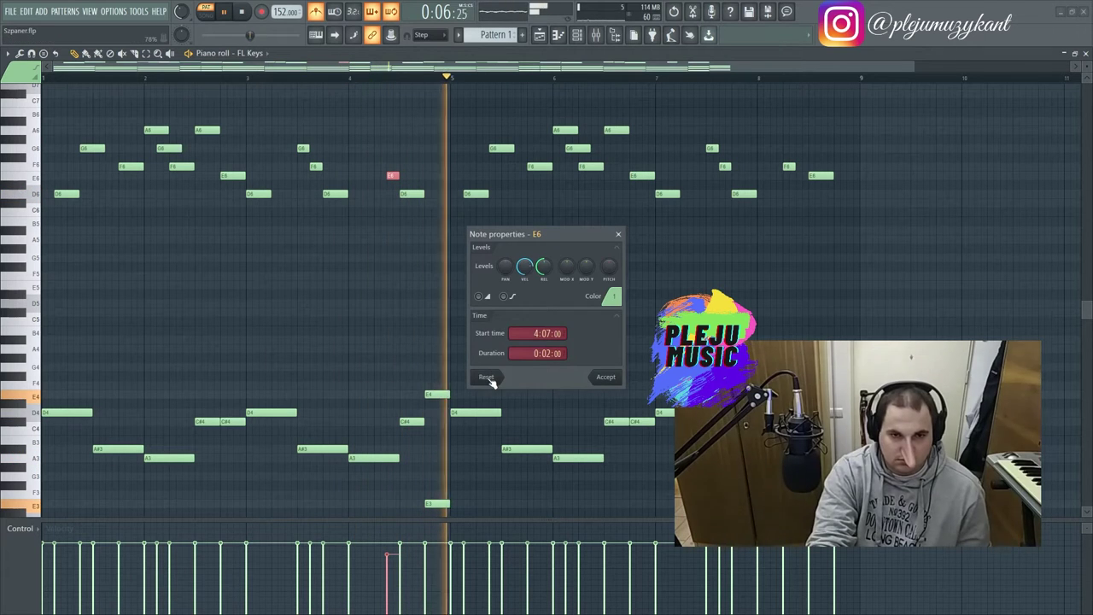
click(606, 377)
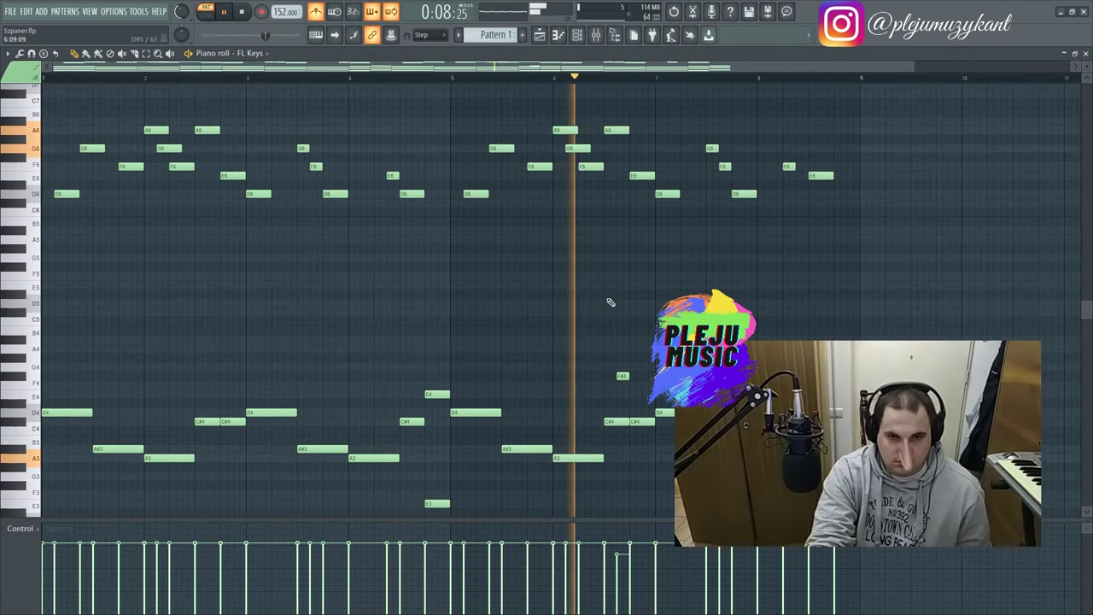
click(622, 375)
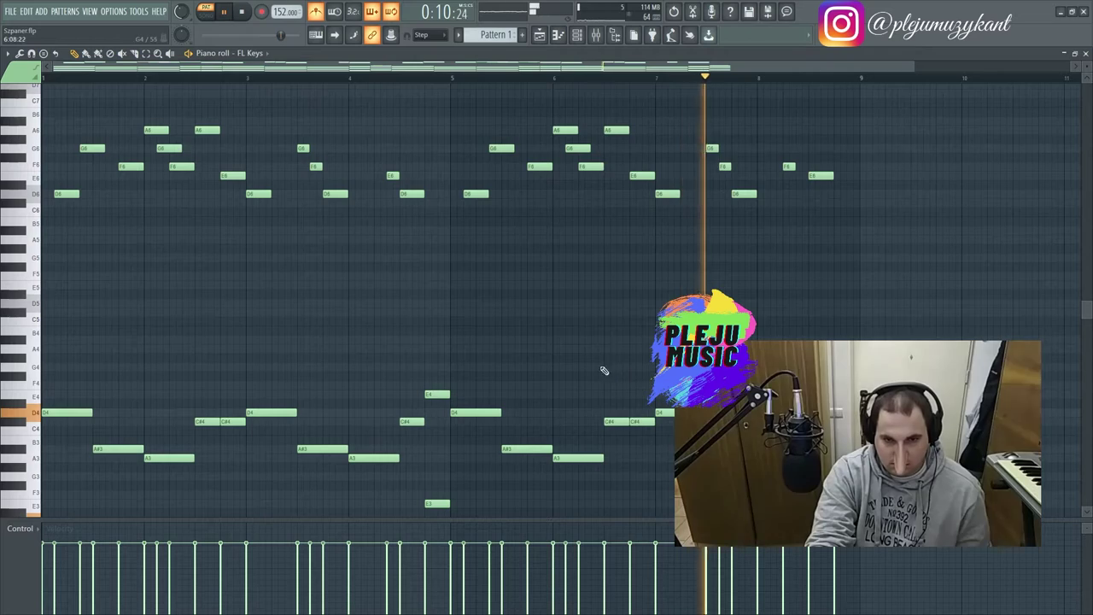
- Duplicate the chord row around D4 one octave higher across bars 1 to 8, and play the pattern
scroll(581, 320, down, 9)
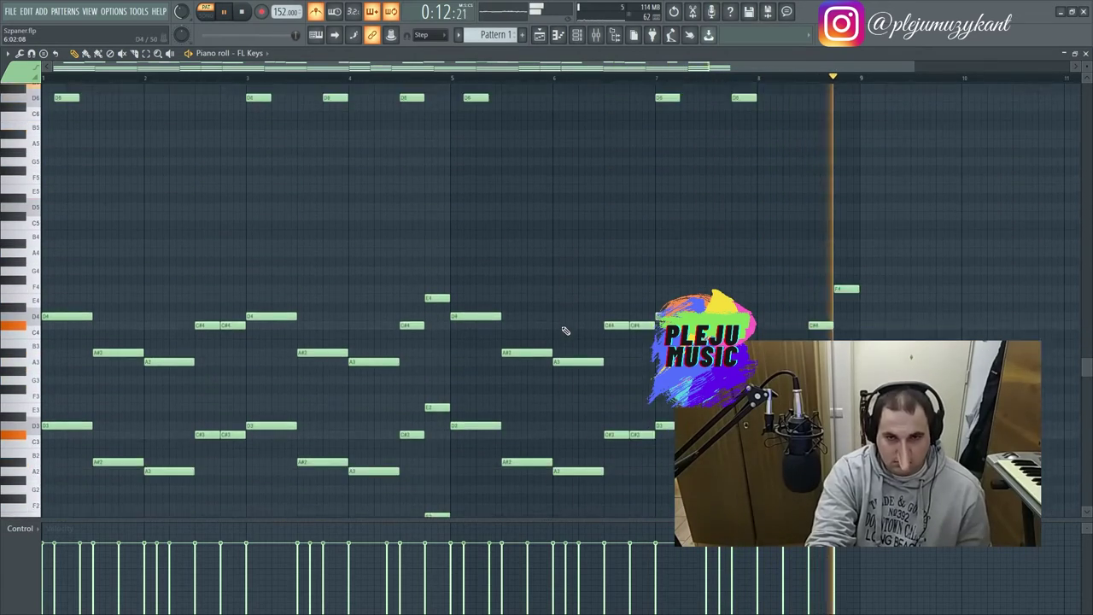
scroll(669, 279, up, 5)
drag(865, 337, 91, 252)
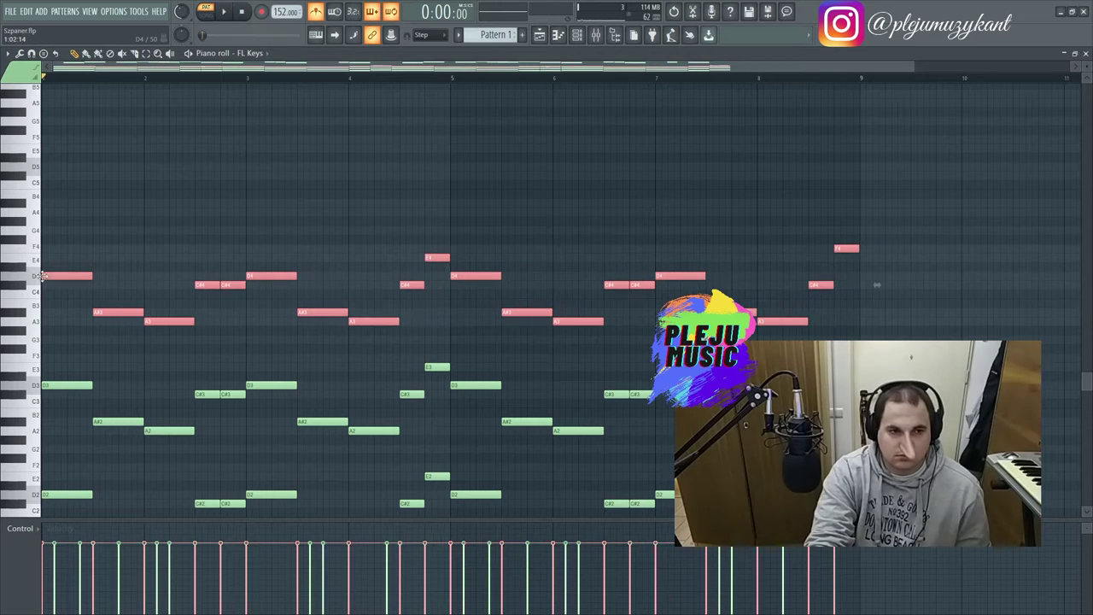
key(ctrl+Up)
key(space)
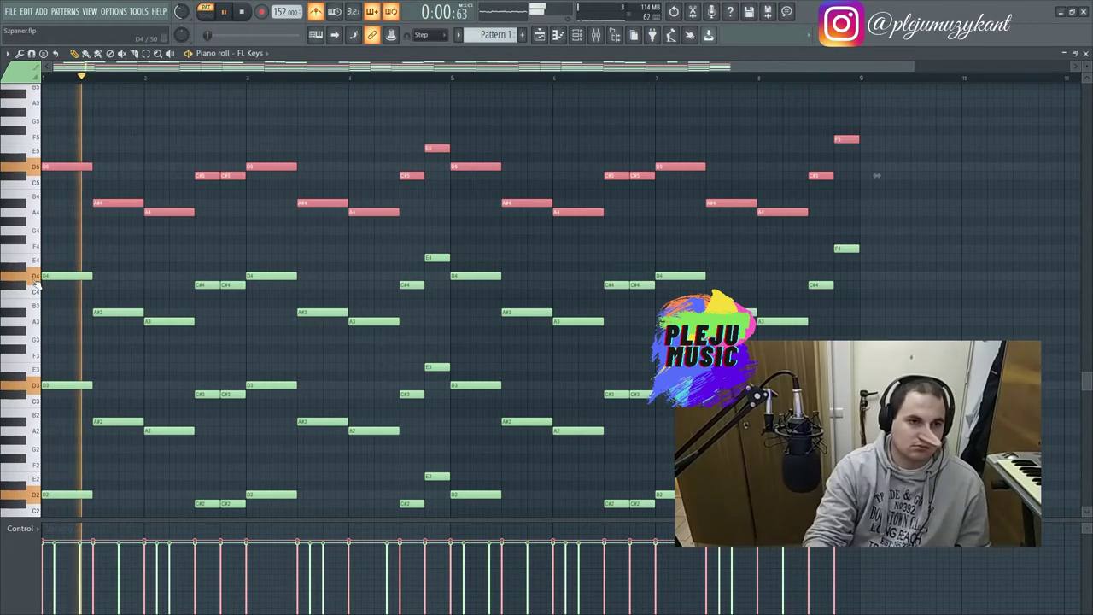
scroll(142, 266, down, 3)
scroll(142, 265, up, 5)
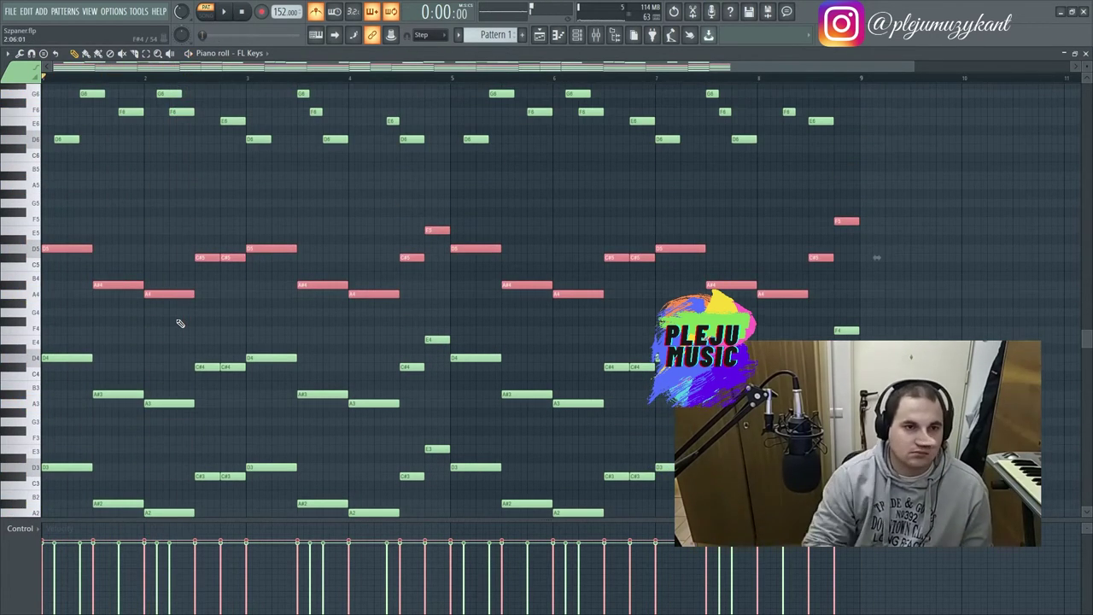
- Try the chord row around D5 one octave higher during playback, and move it back down an octave
key(ctrl+Up)
key(space)
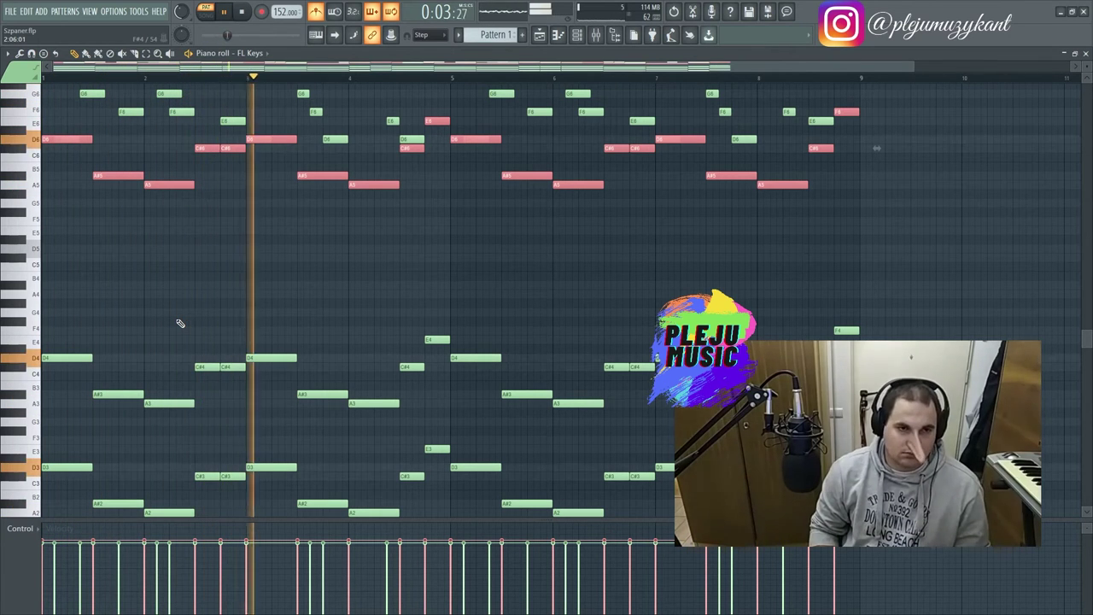
key(ctrl+Down)
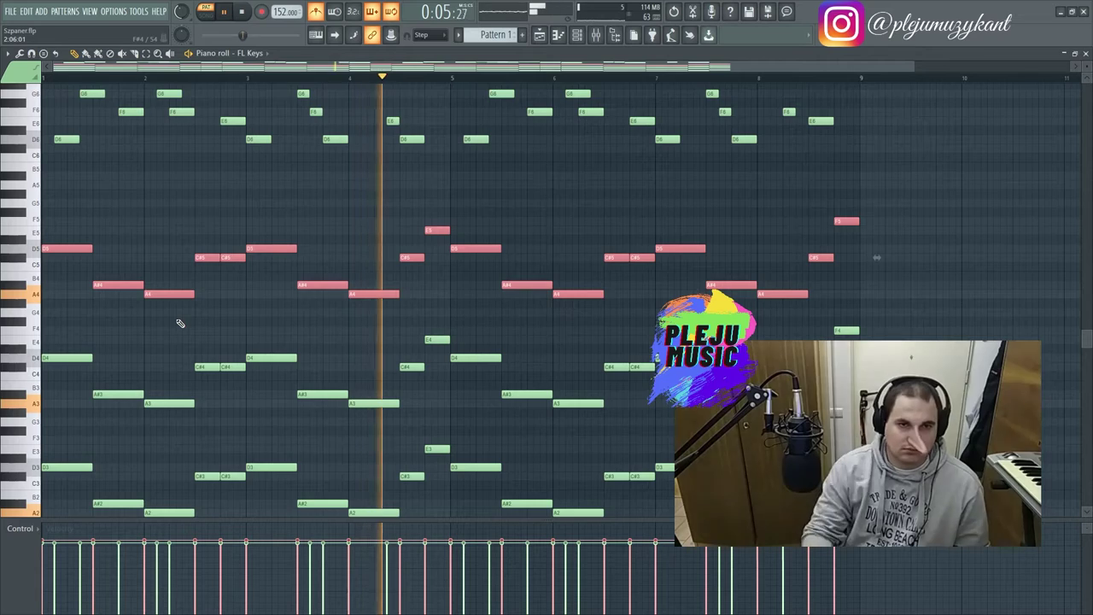
- Transpose all melody notes between D6 and A6 in bars 1 to 8 up one octave
scroll(244, 305, up, 6)
key(space)
ctrl+drag(841, 398, 41, 289)
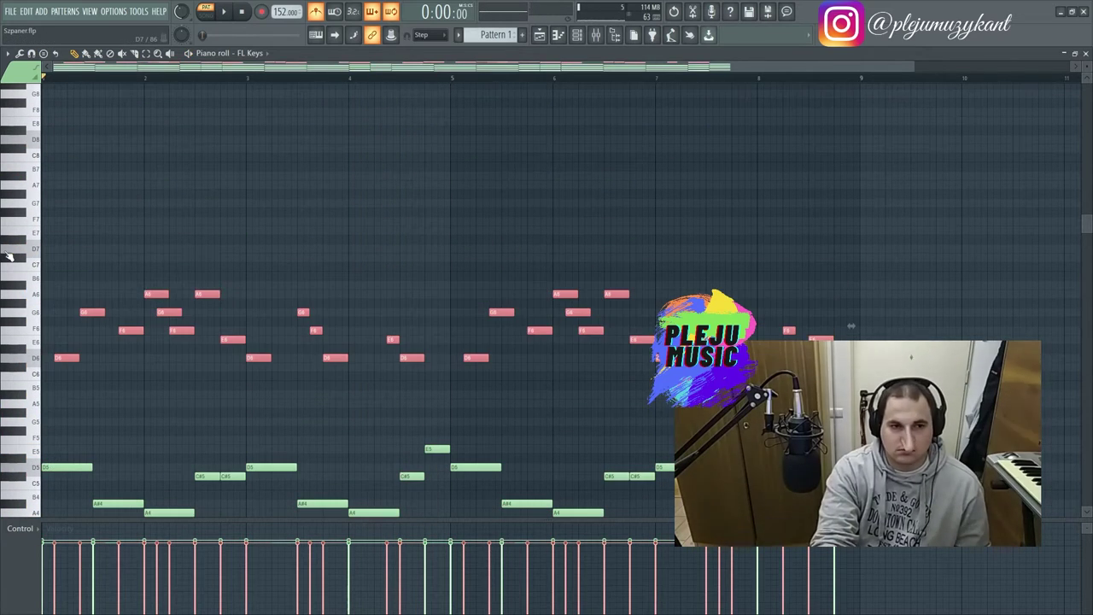
key(ctrl+Up)
key(space)
- Move the chord row around D5 up one octave across bars 1 to 8, leaving no stray note in bar 8
scroll(607, 285, down, 4)
drag(862, 369, 4, 250)
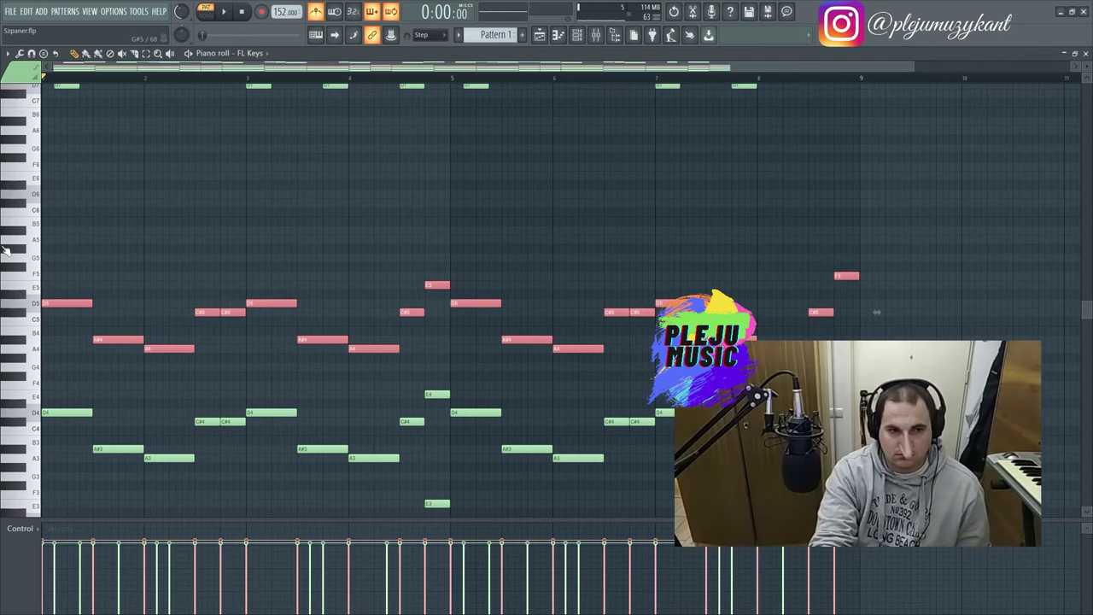
key(ctrl+Up)
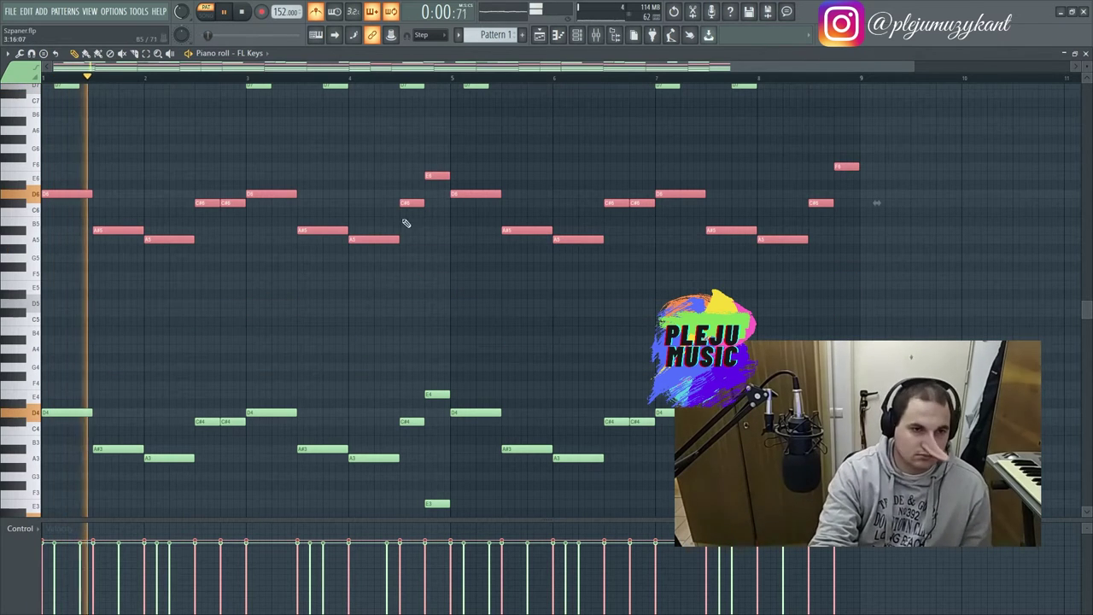
key(space)
click(839, 276)
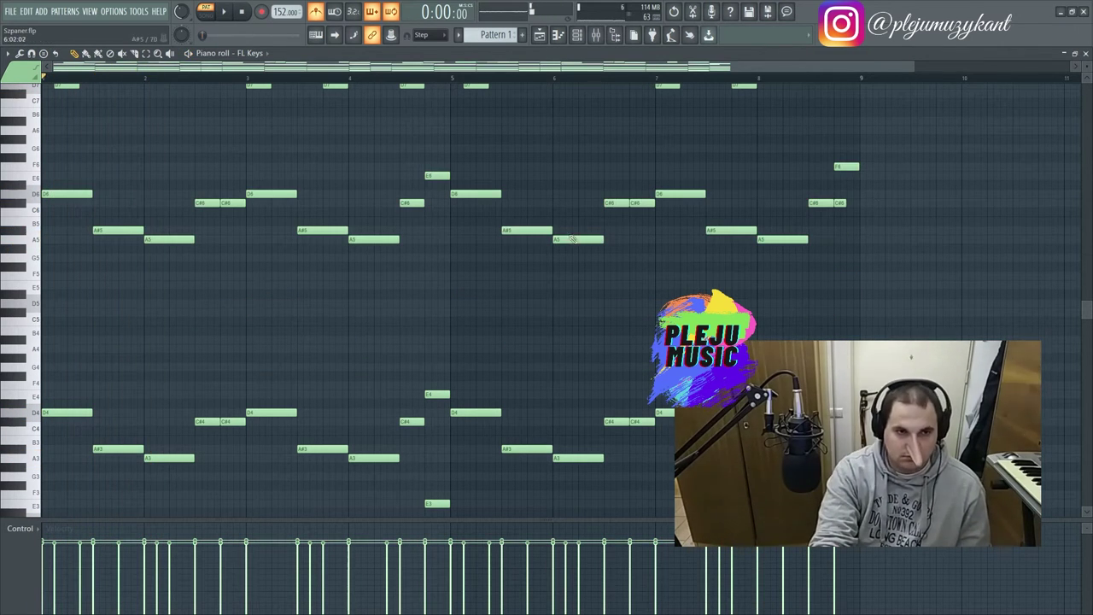
key(ctrl+z)
- Duplicate the chord row around D6 one octave lower across bars 1 to 8, and listen to the pattern
drag(886, 306, 47, 175)
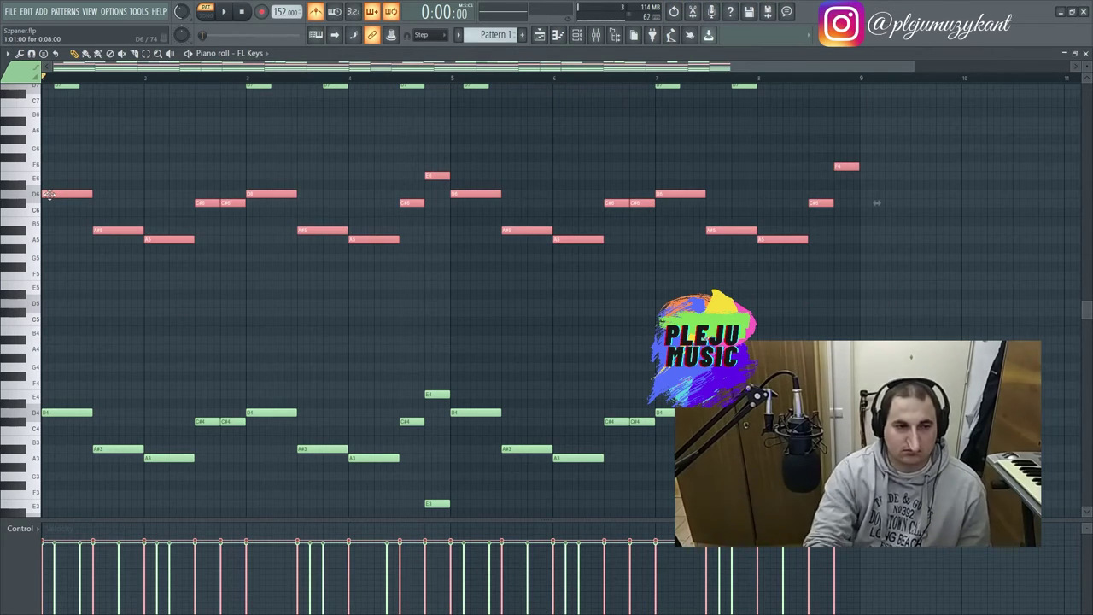
key(ctrl+Down)
key(space)
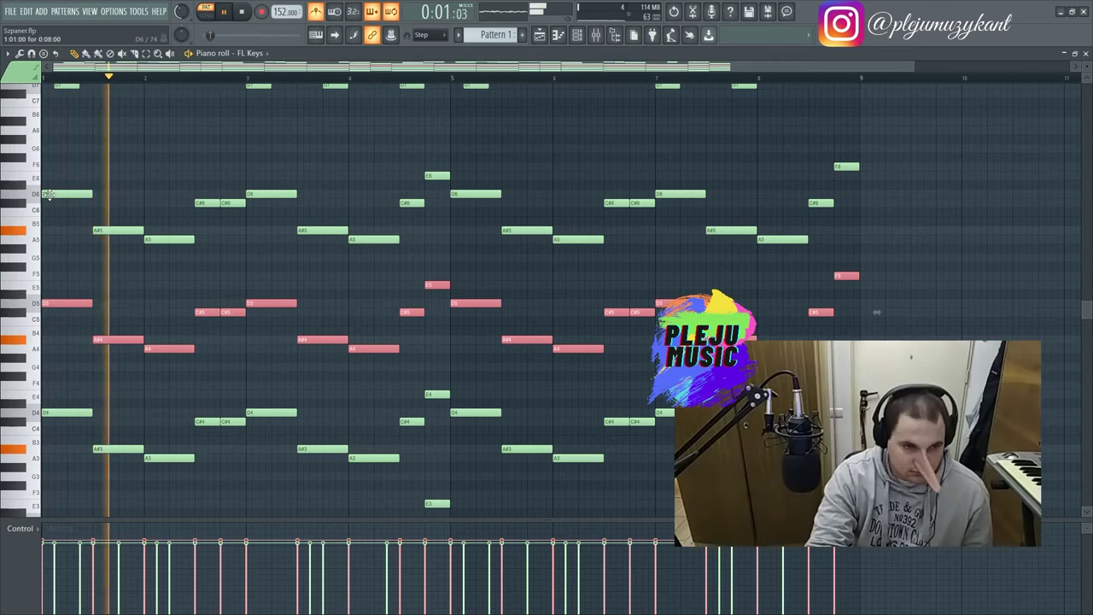
scroll(231, 247, up, 5)
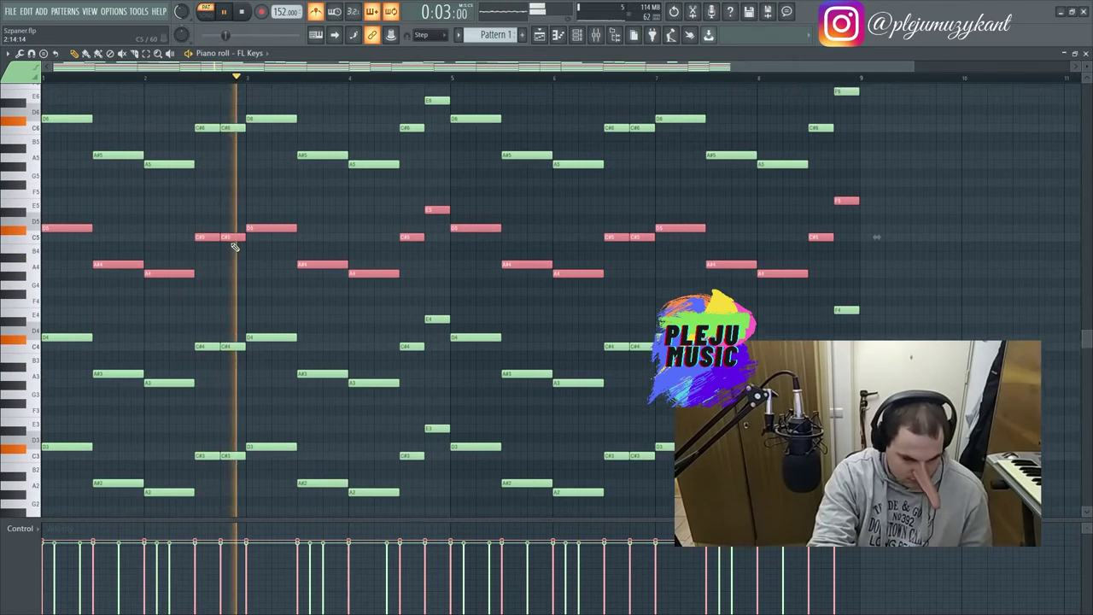
scroll(232, 247, up, 4)
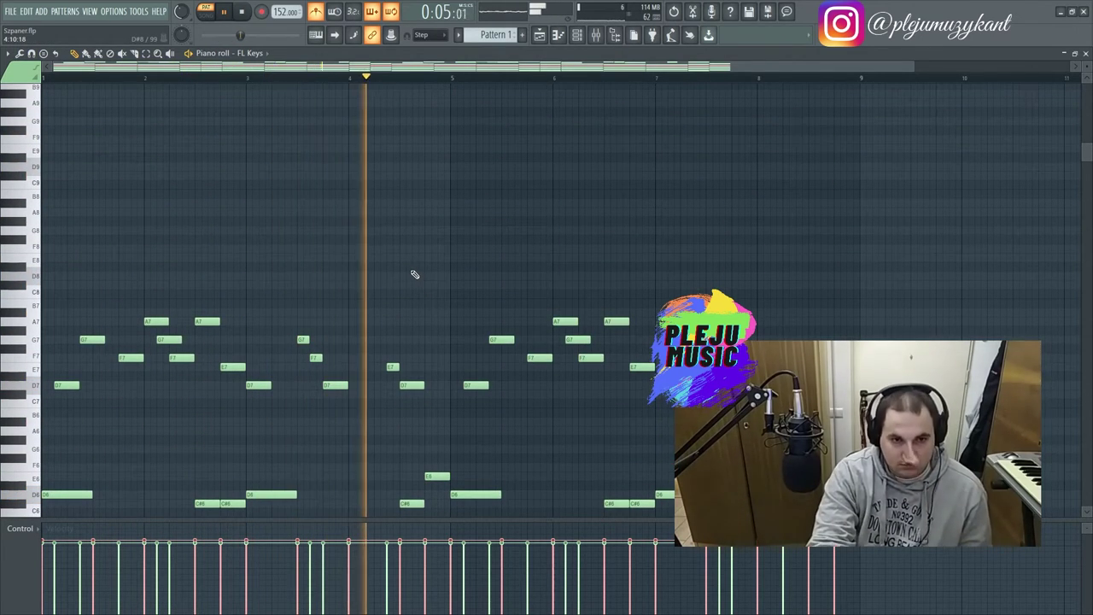
scroll(419, 277, down, 6)
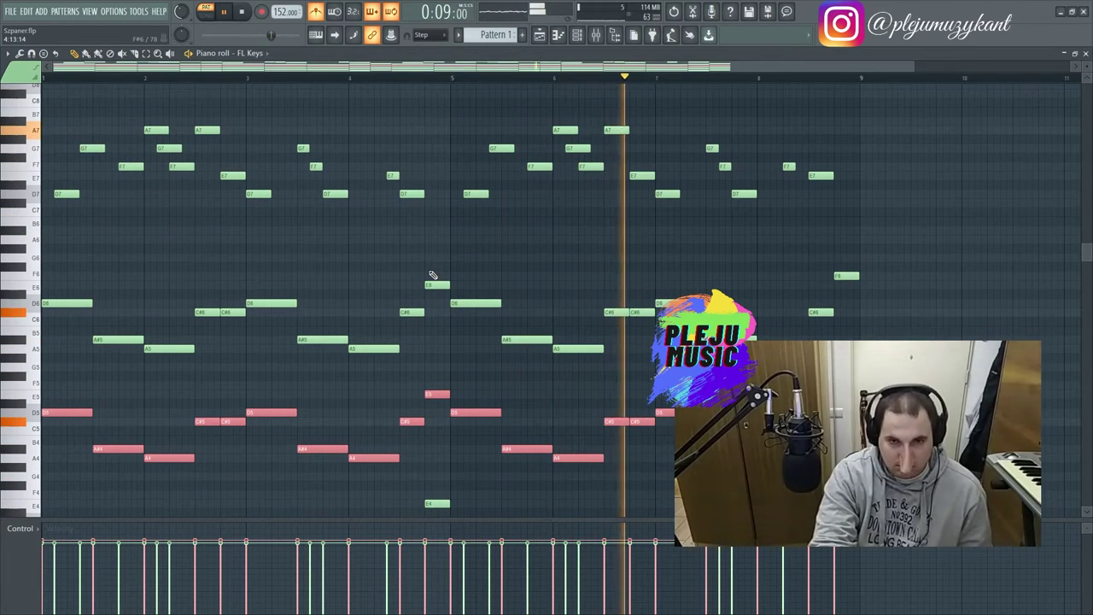
scroll(481, 305, up, 3)
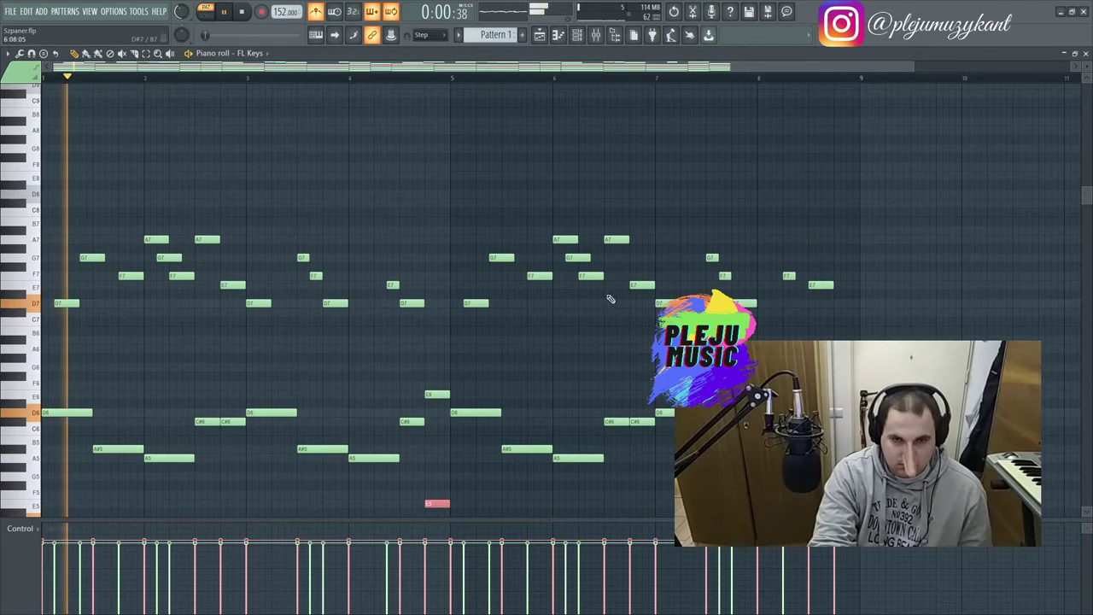
key(space)
- Open the Strumizer on the chord rows across bars 1 to 8 and reset its settings
drag(860, 333, 53, 202)
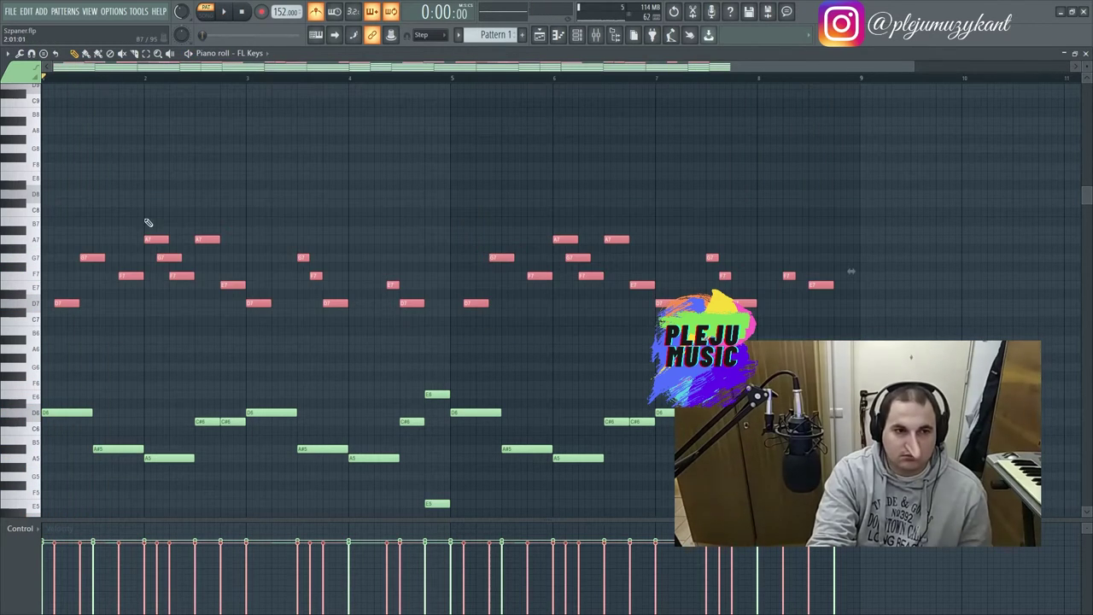
scroll(146, 224, down, 10)
drag(891, 482, 18, 5)
drag(36, 214, 38, 230)
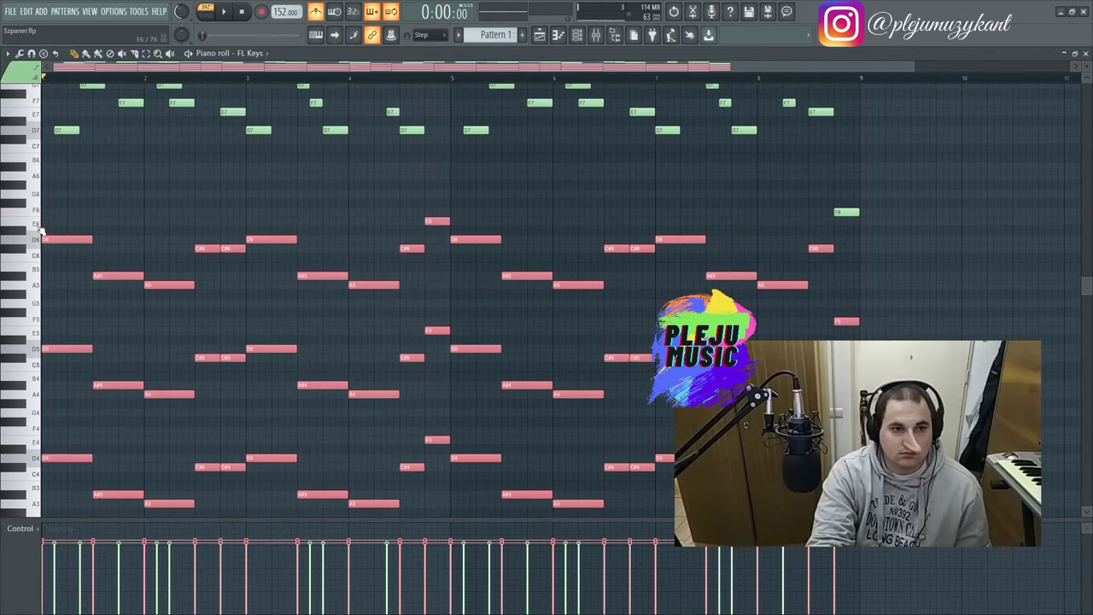
key(alt+s)
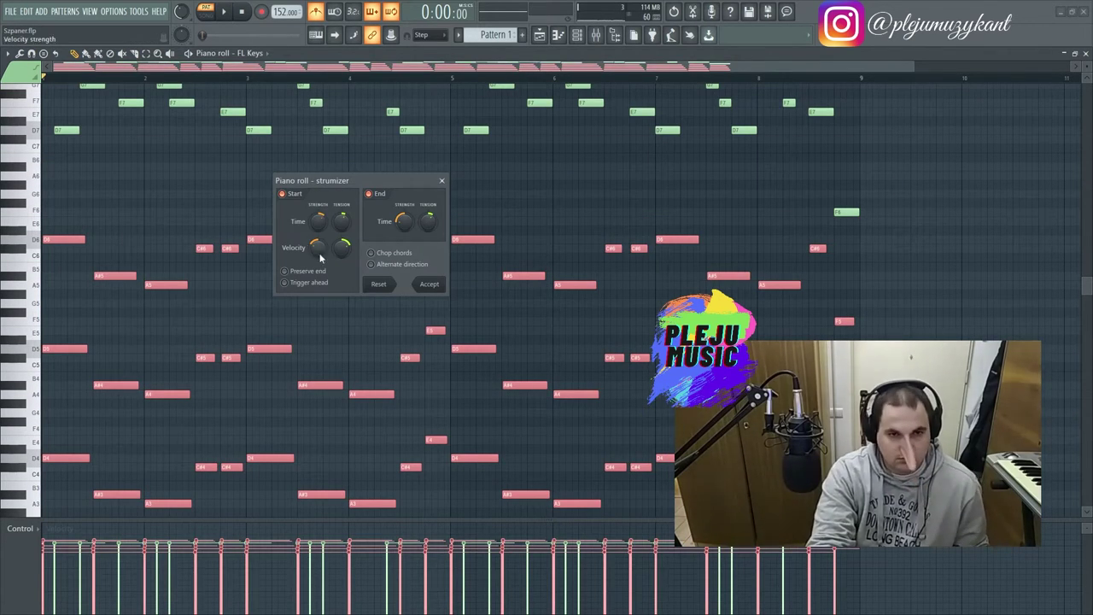
click(381, 284)
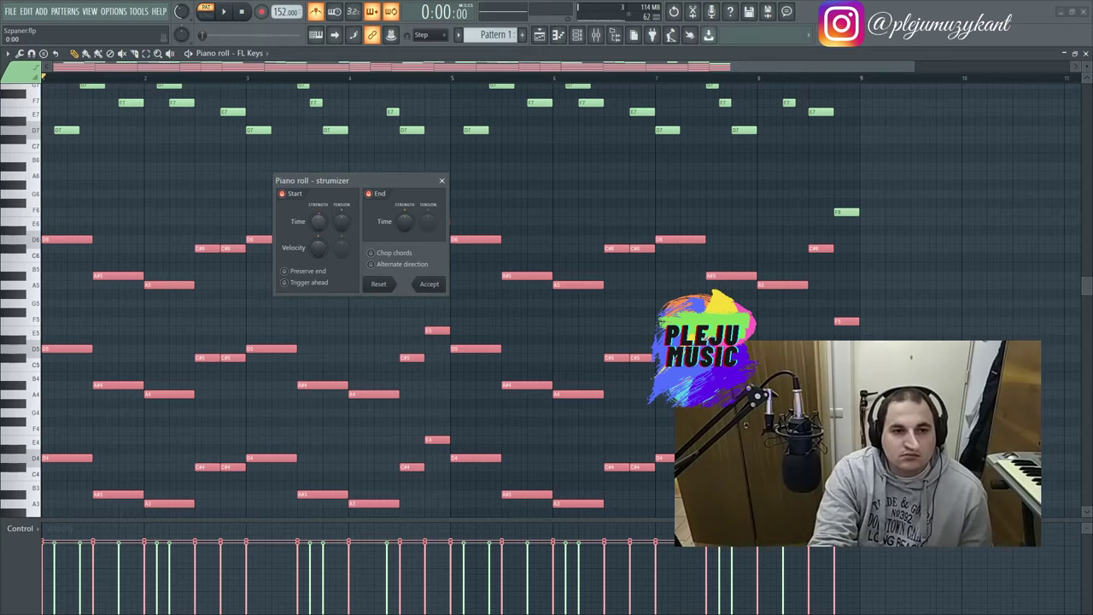
- Try a slight velocity strength and a stronger start-time strength in the Strumizer while playing the pattern
key(space)
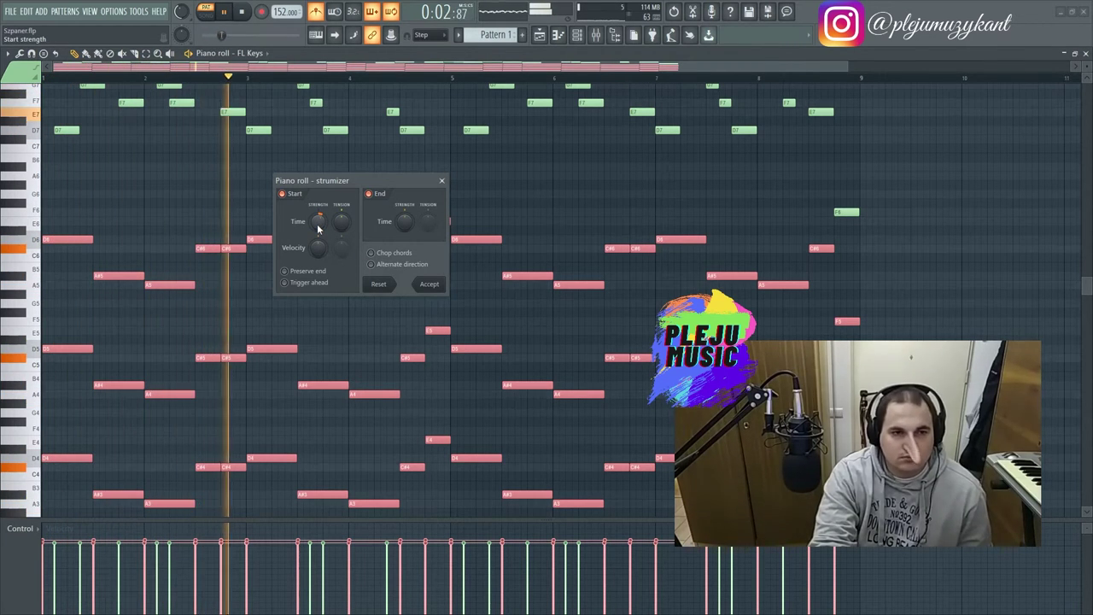
mouse_move(318, 247)
mouse_down()
mouse_move(318, 291)
mouse_move(317, 237)
mouse_up()
drag(318, 282, 320, 208)
key(space)
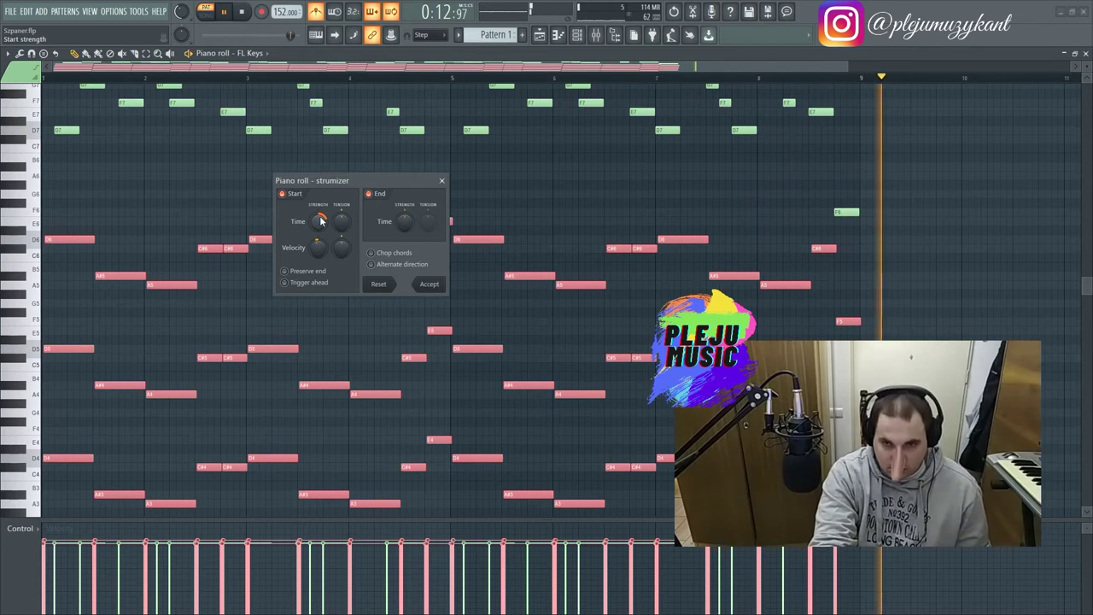
key(space)
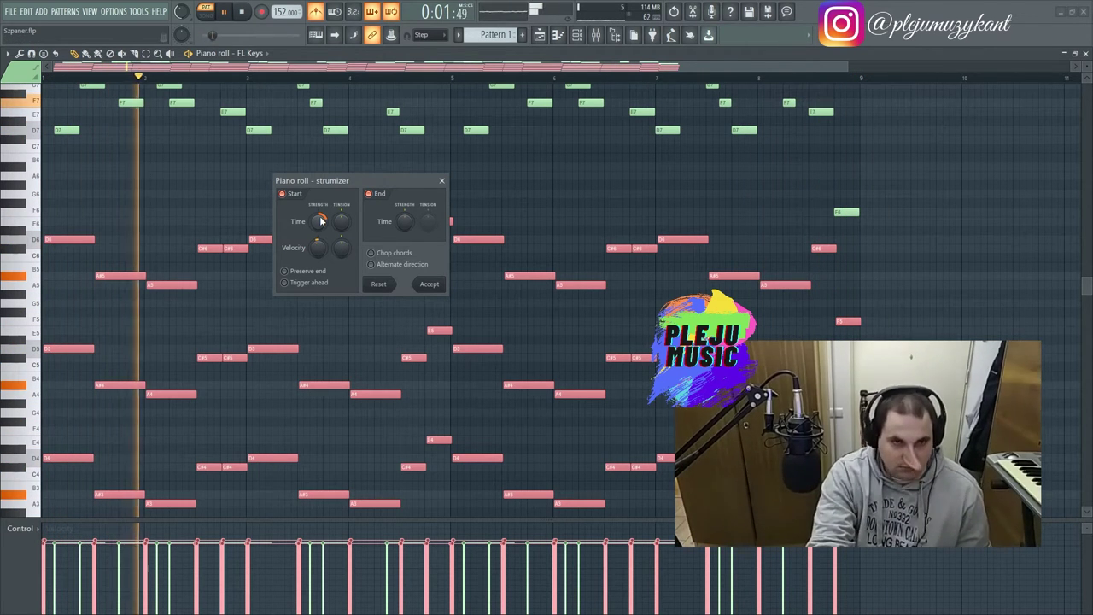
- Try a weaker start-time strength and earlier note ends in the Strumizer, and reset its settings before accepting
drag(320, 216, 316, 221)
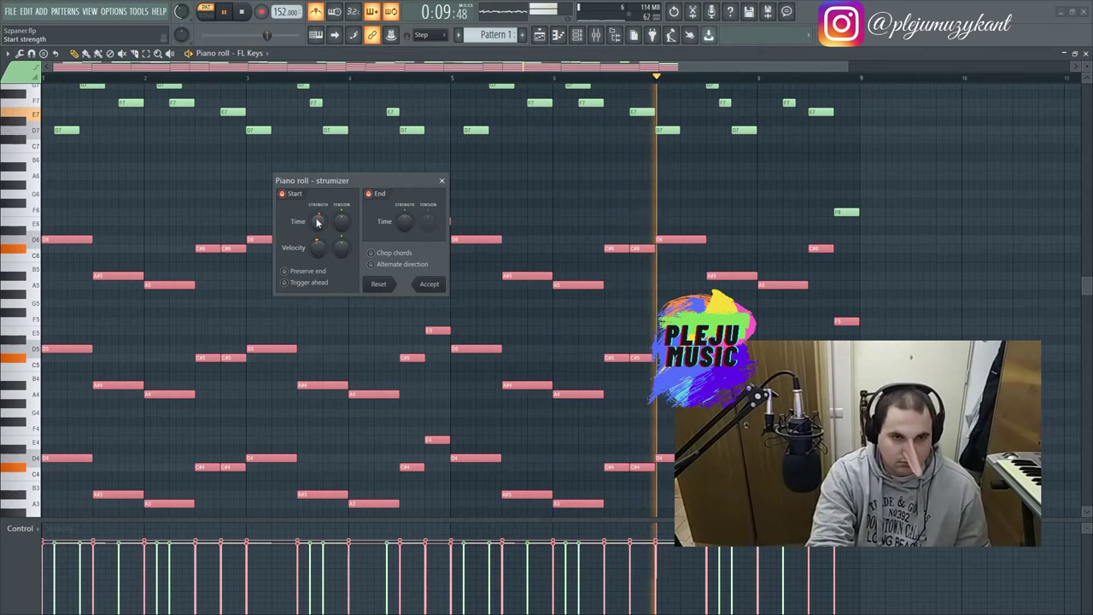
drag(405, 222, 405, 215)
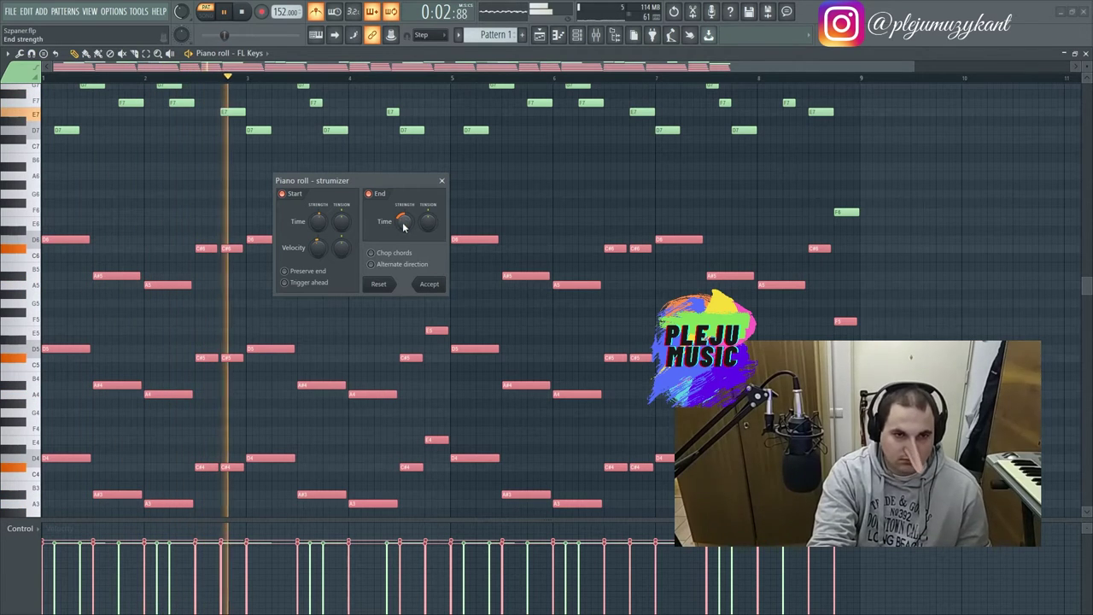
mouse_move(405, 225)
mouse_down()
mouse_move(405, 214)
mouse_move(405, 231)
mouse_up()
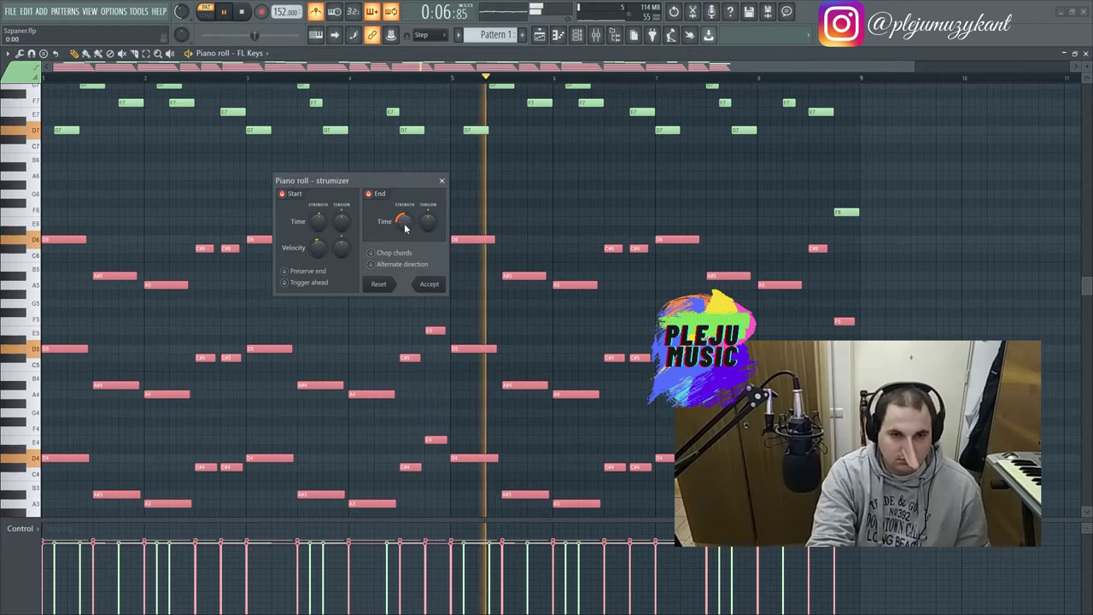
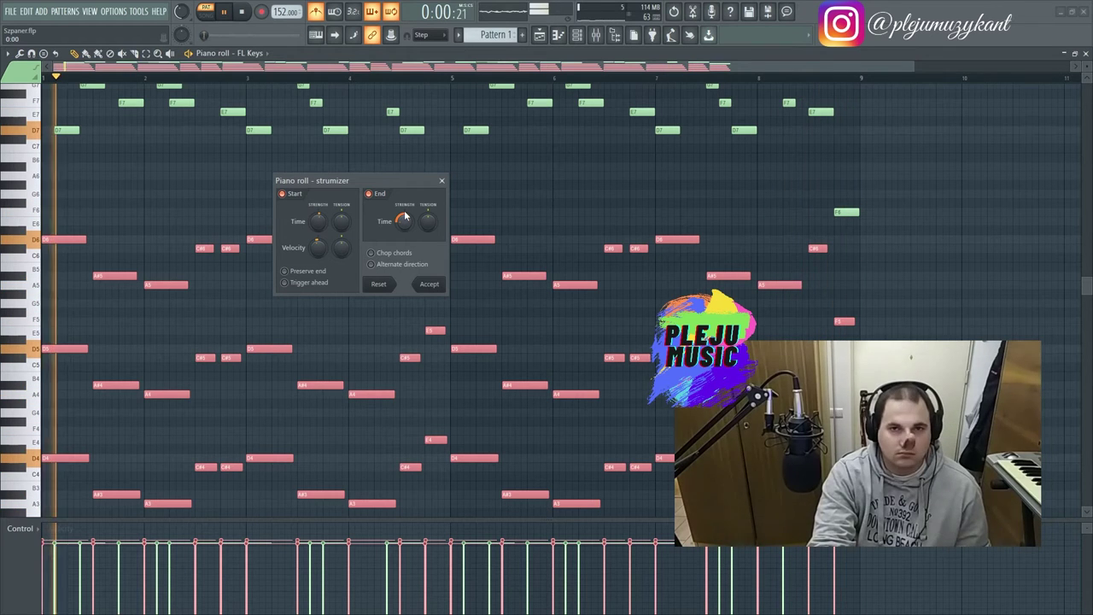
click(386, 285)
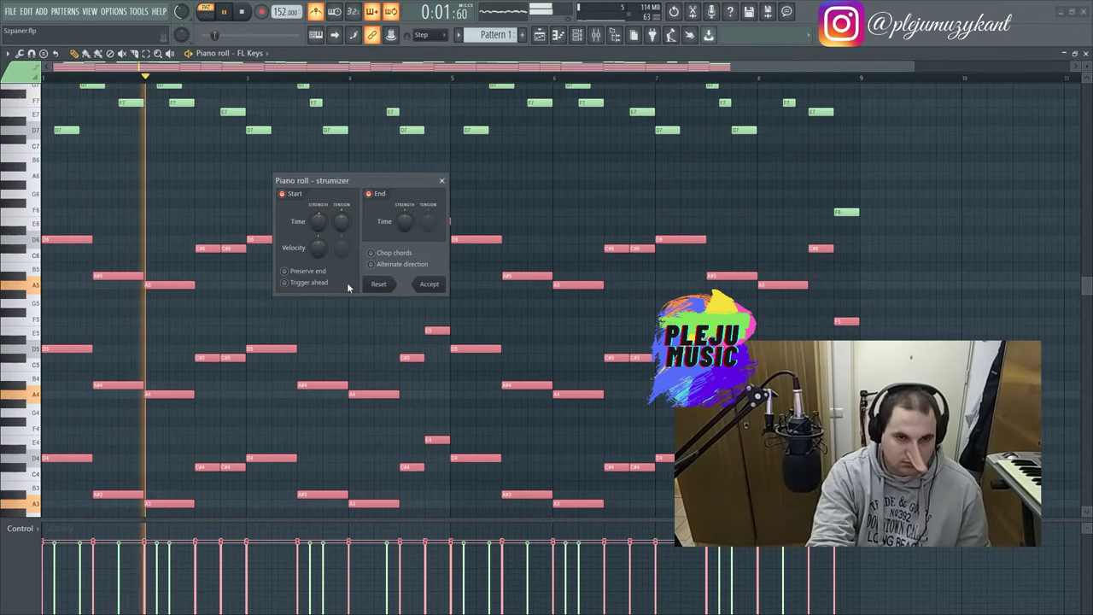
click(428, 283)
- Deselect the chords and remove all melody notes between D7 and A7 in bars 1 to 8 from FL Keys
scroll(515, 267, up, 4)
scroll(517, 269, up, 3)
scroll(524, 273, down, 4)
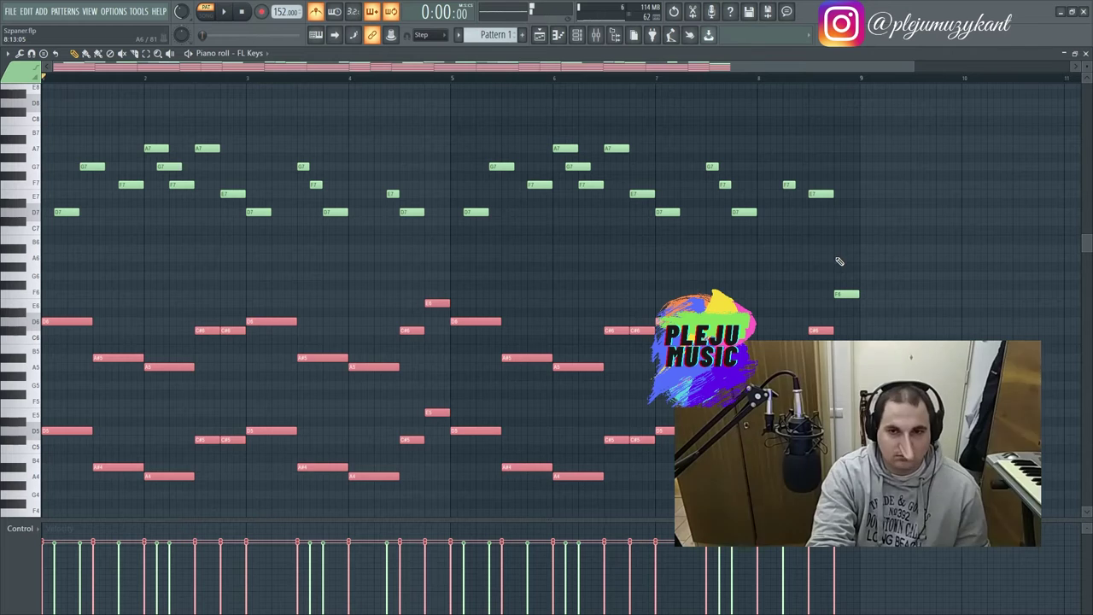
key(ctrl+d)
scroll(852, 296, down, 10)
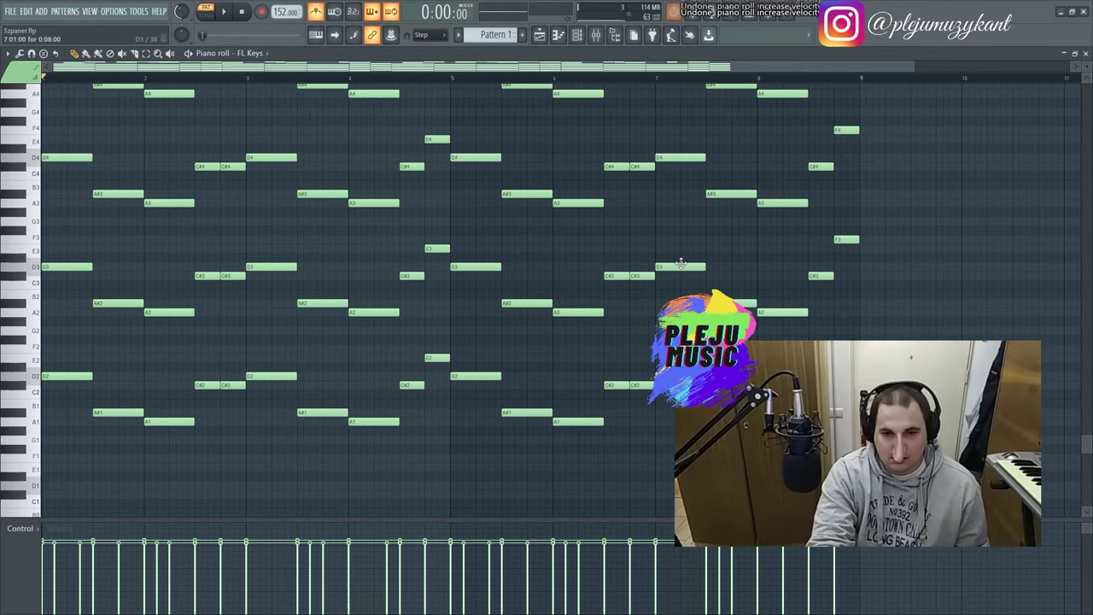
scroll(926, 255, up, 15)
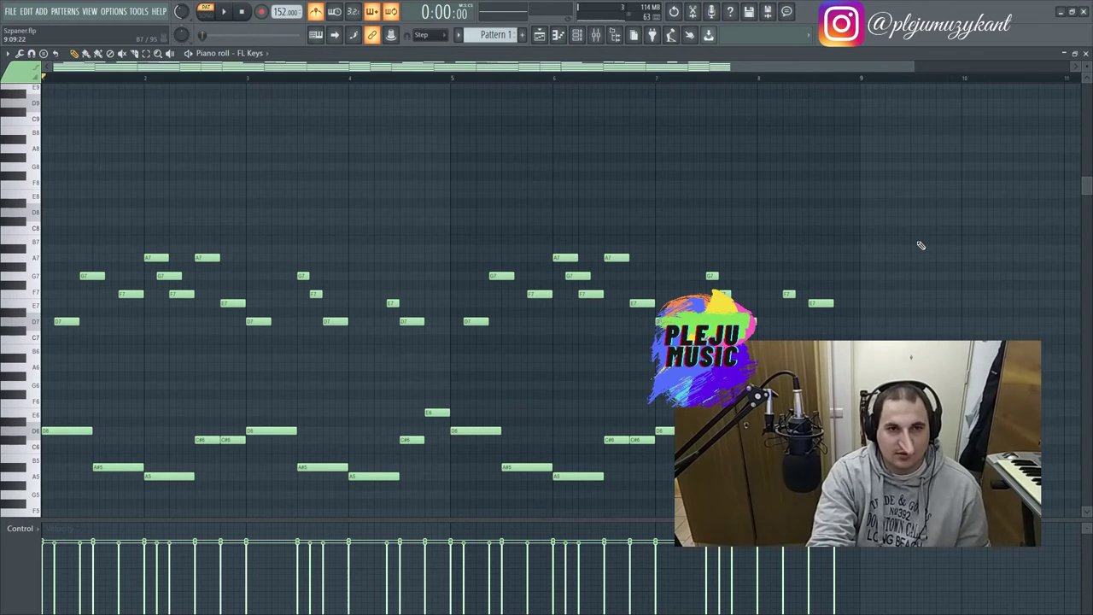
scroll(410, 145, down, 4)
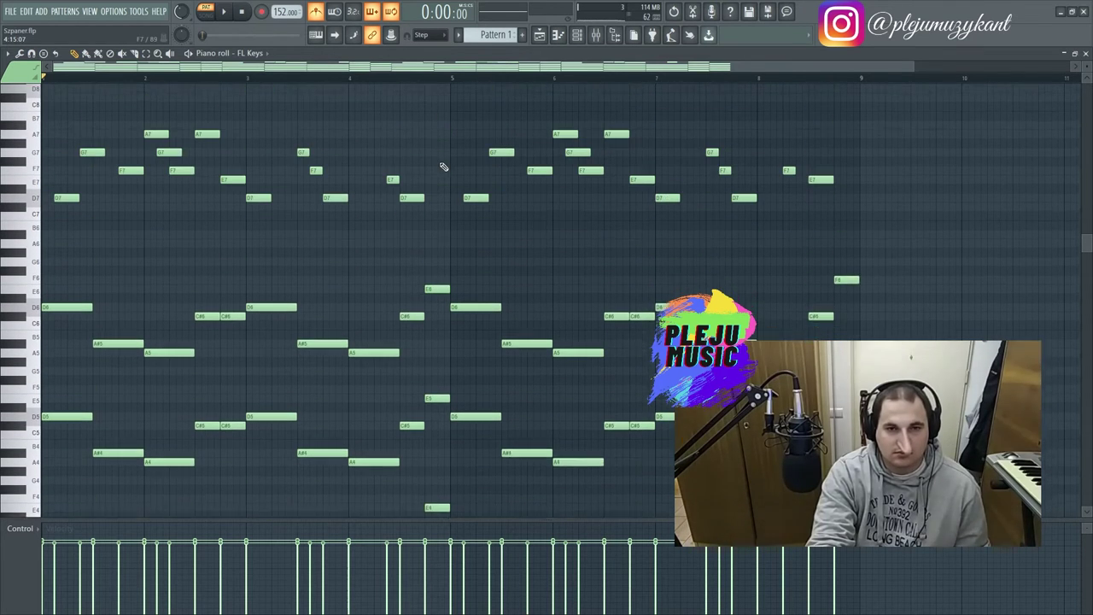
drag(871, 242, 34, 133)
key(Delete)
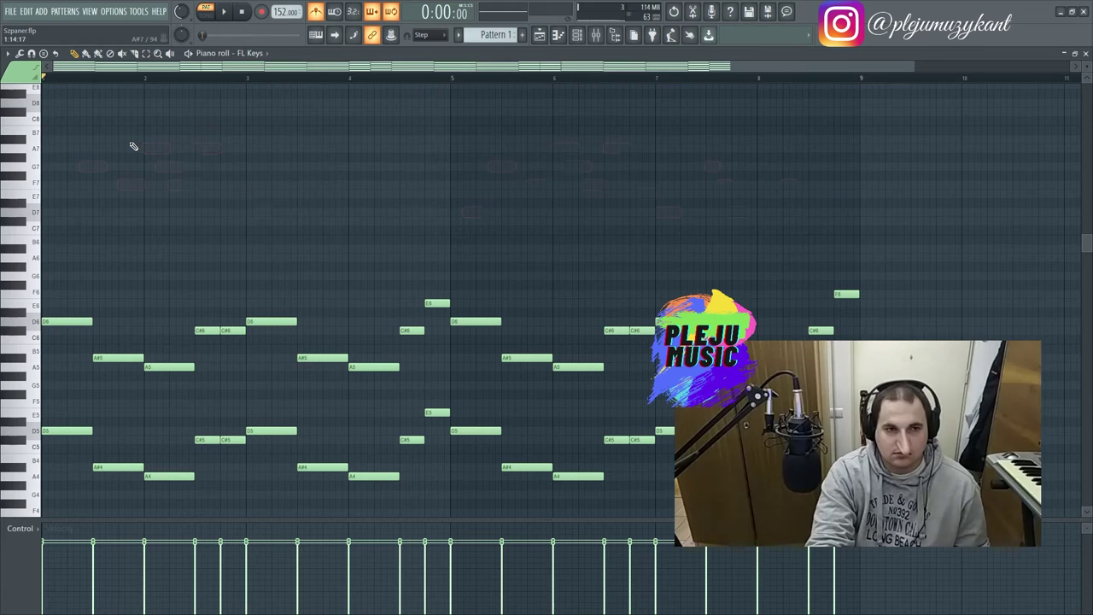
- Open the Spring channel and route it to mixer track 2
click(578, 35)
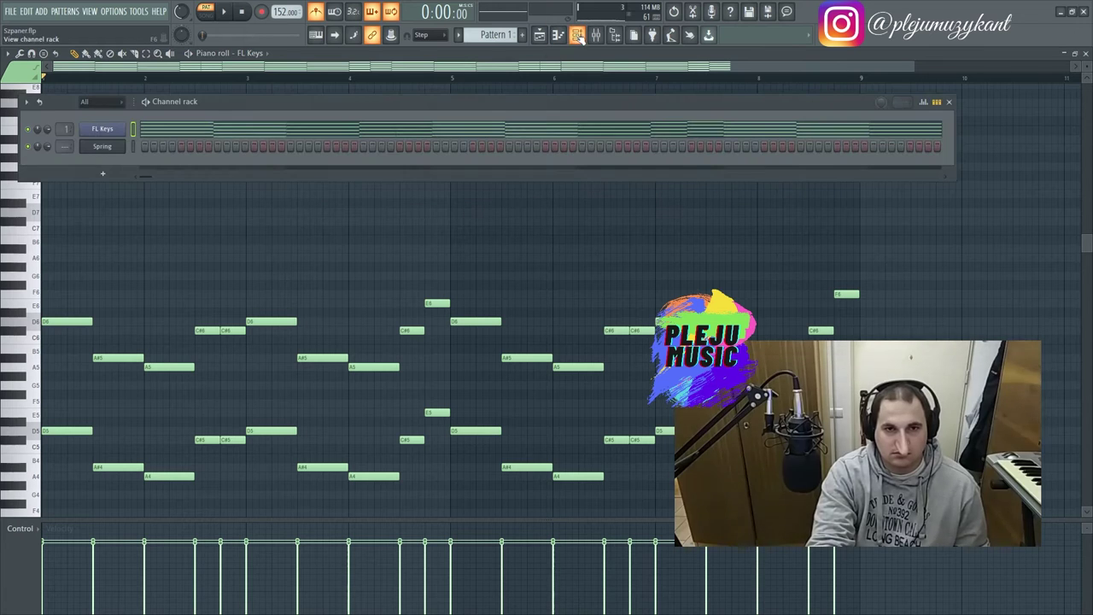
click(112, 149)
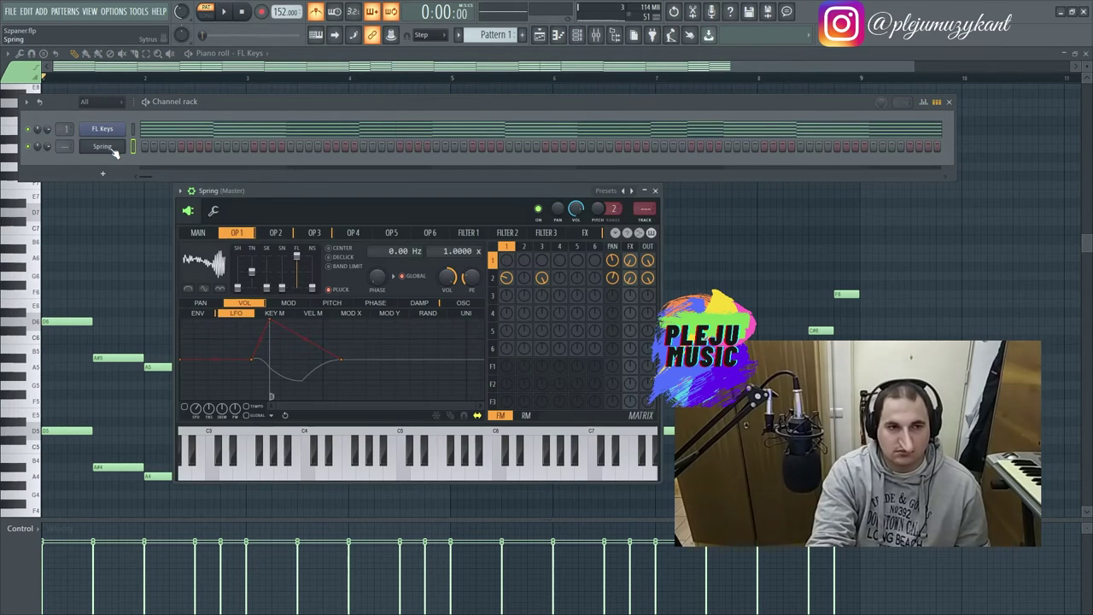
click(644, 220)
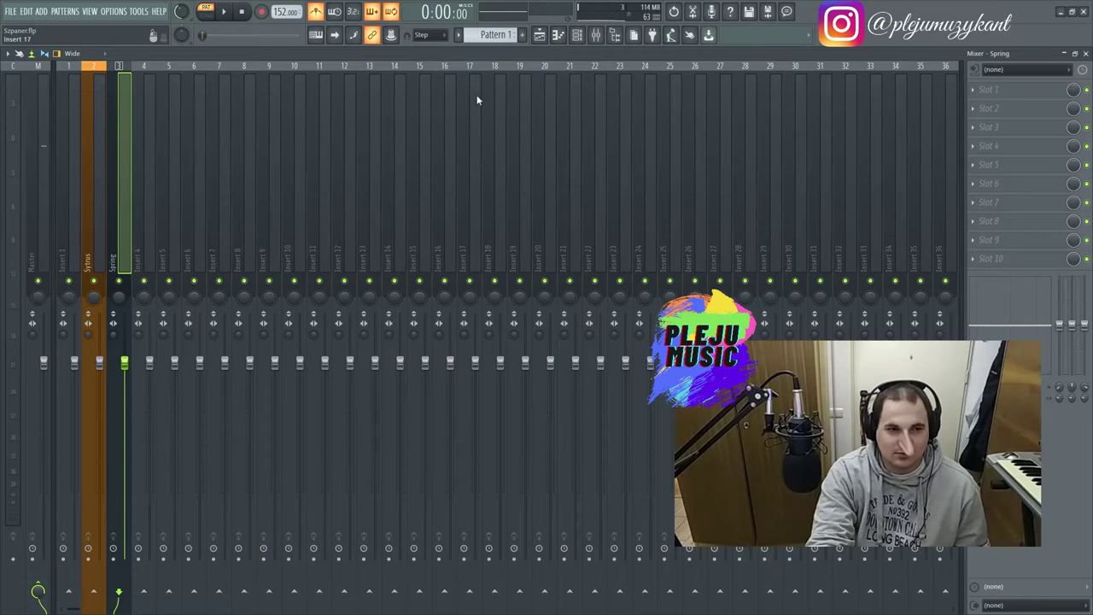
click(577, 35)
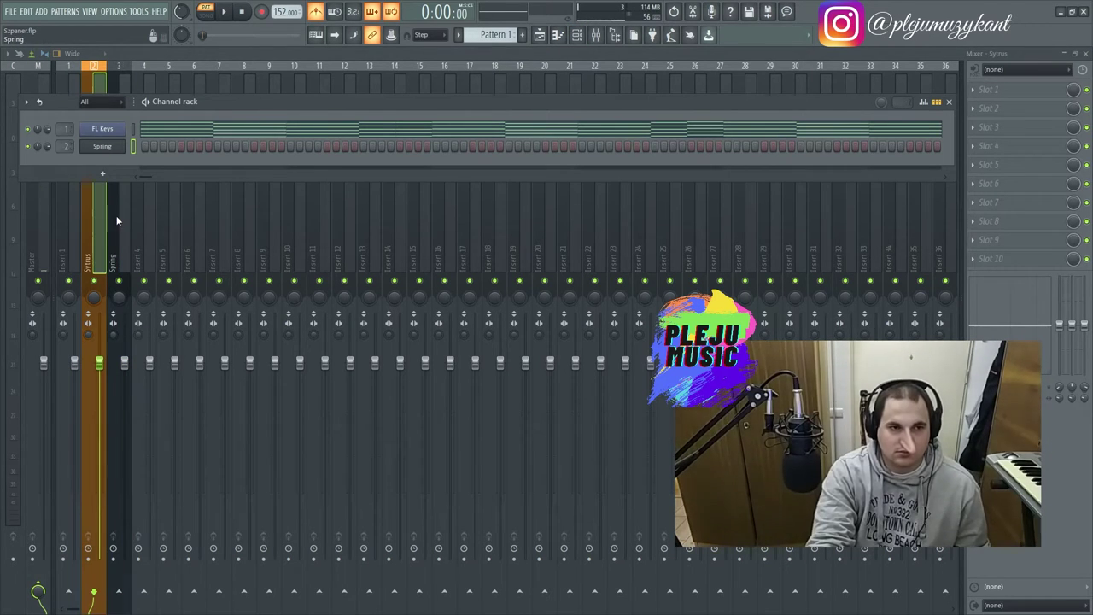
- Reset mixer track 3 with the Default mixer track state, and bring up the Channel rack
right_click(123, 188)
mouse_move(167, 128)
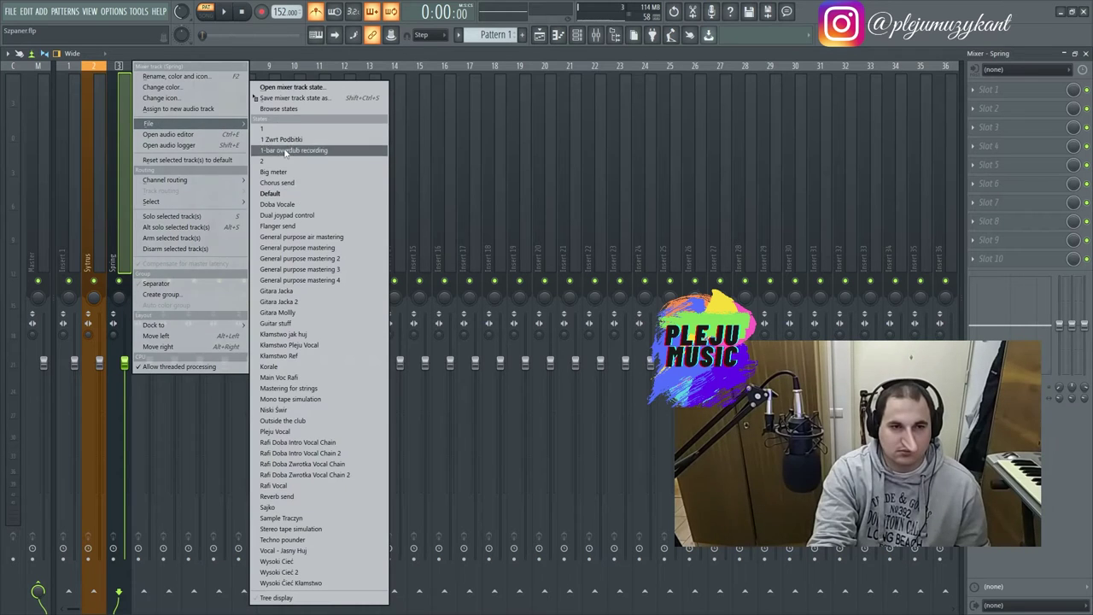
click(278, 193)
click(577, 35)
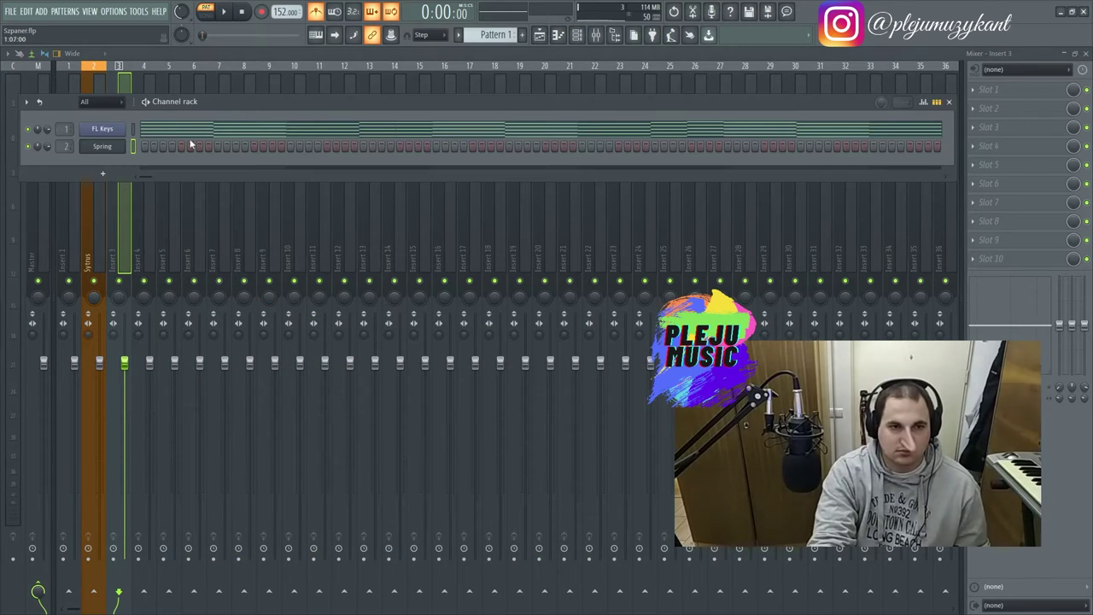
- Paste the melody into the piano roll of the Spring channel in bars 1 to 8 and play the pattern
right_click(101, 148)
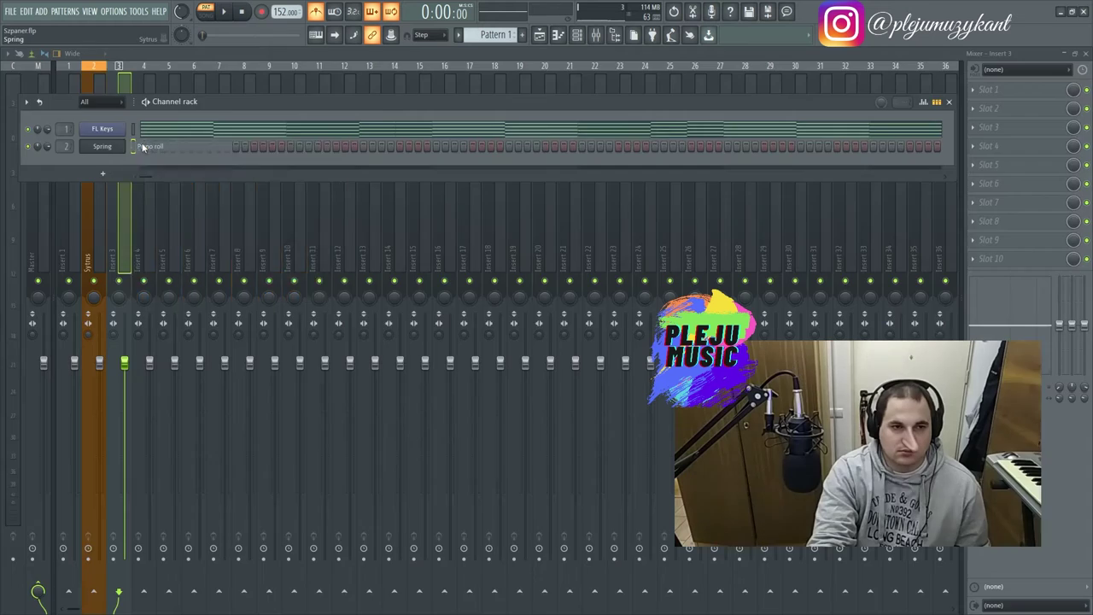
click(142, 148)
key(ctrl+v)
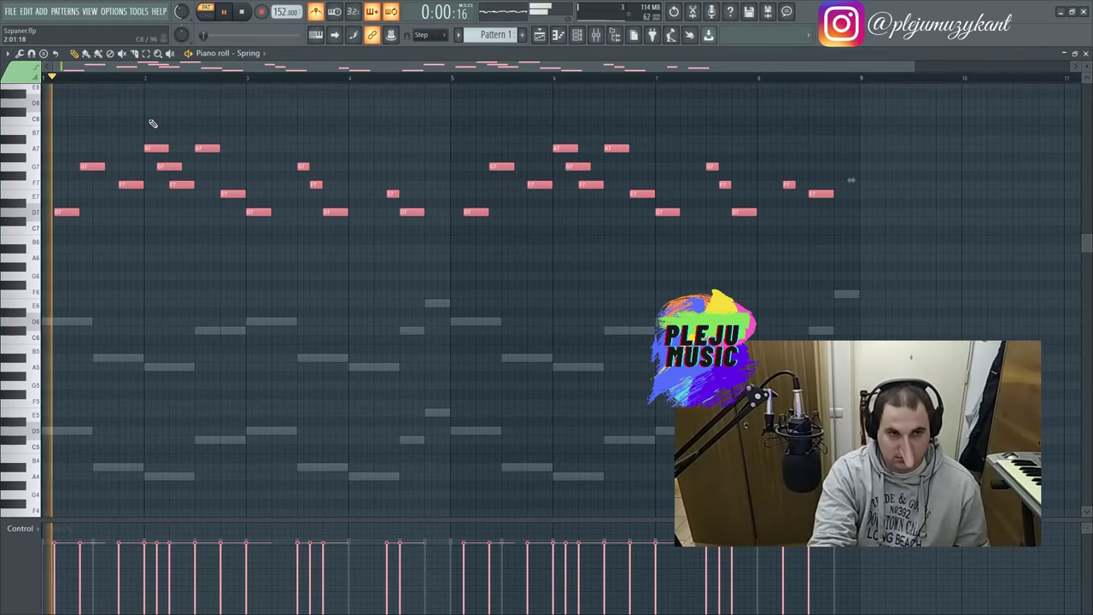
click(578, 37)
click(578, 36)
click(578, 36)
click(578, 36)
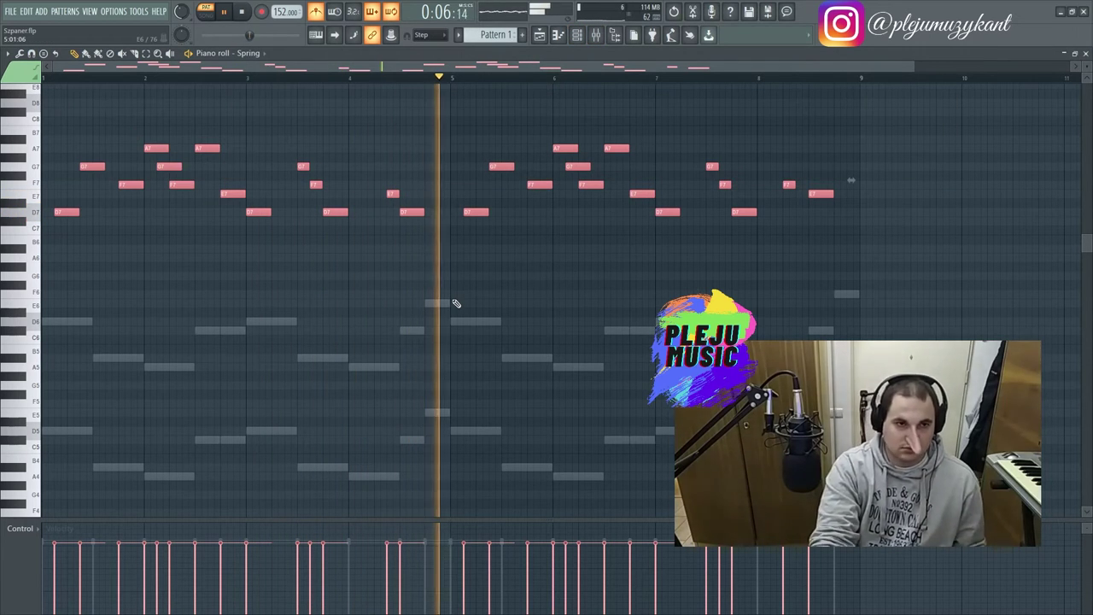
- Transpose the whole Spring melody down two octaves so it spans D5 to A5
key(ctrl+Down)
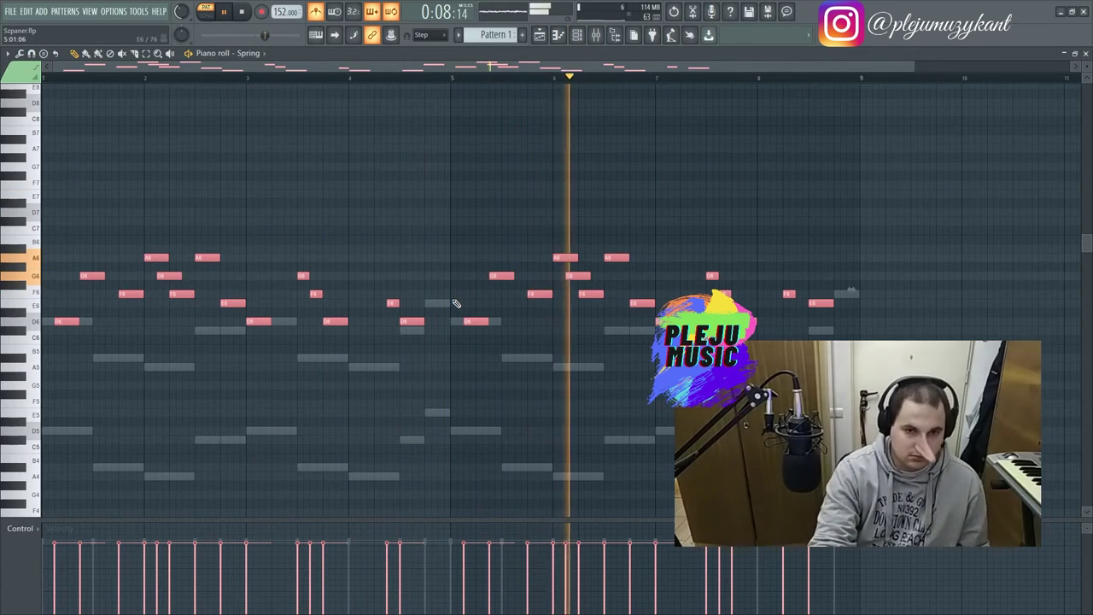
scroll(456, 303, down, 5)
key(ctrl+Down)
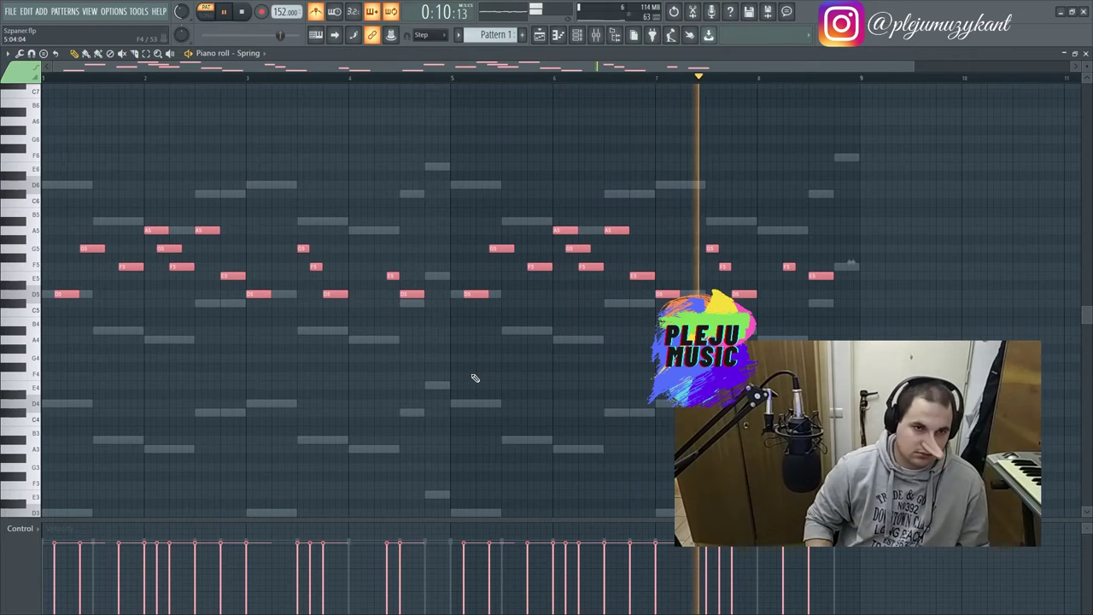
- Listen to the lowered melody with the Spring synthesizer and Channel rack shown, and stop playback
click(577, 35)
click(101, 146)
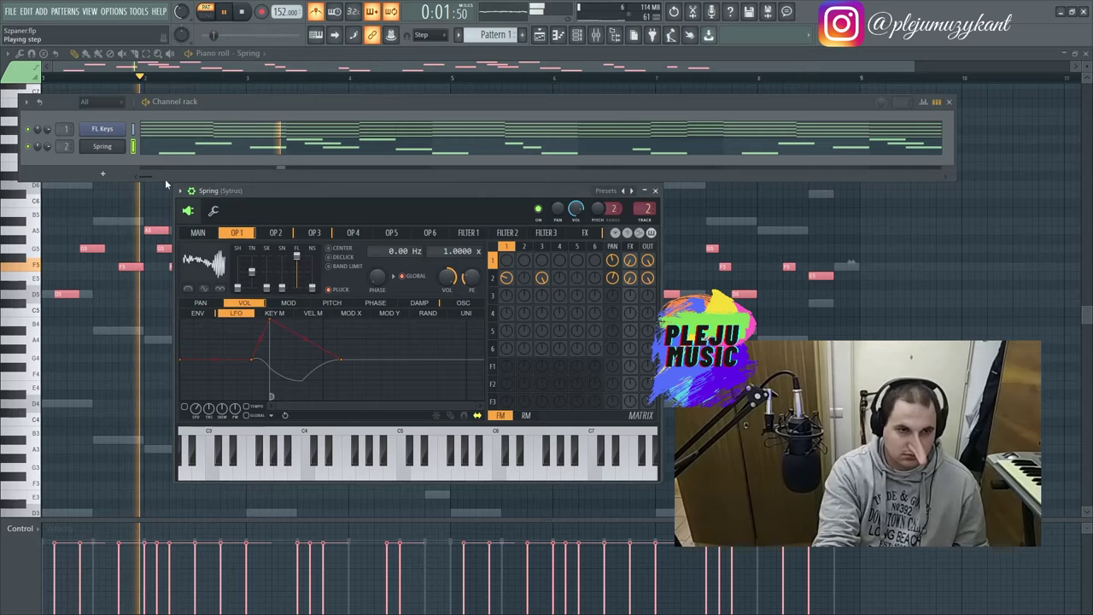
drag(226, 97, 493, 100)
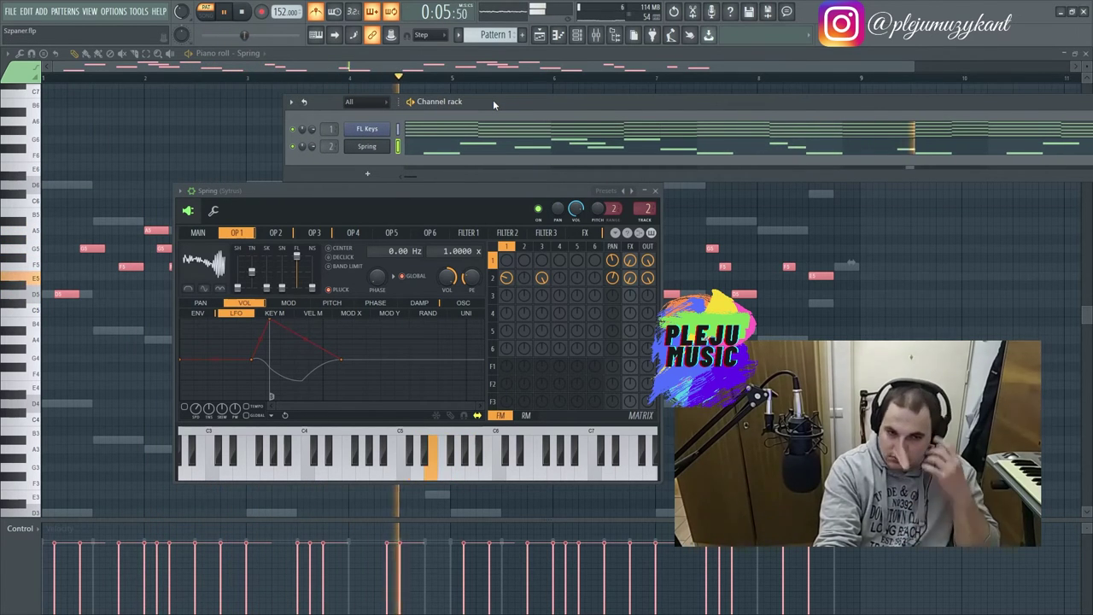
key(space)
key(Up)
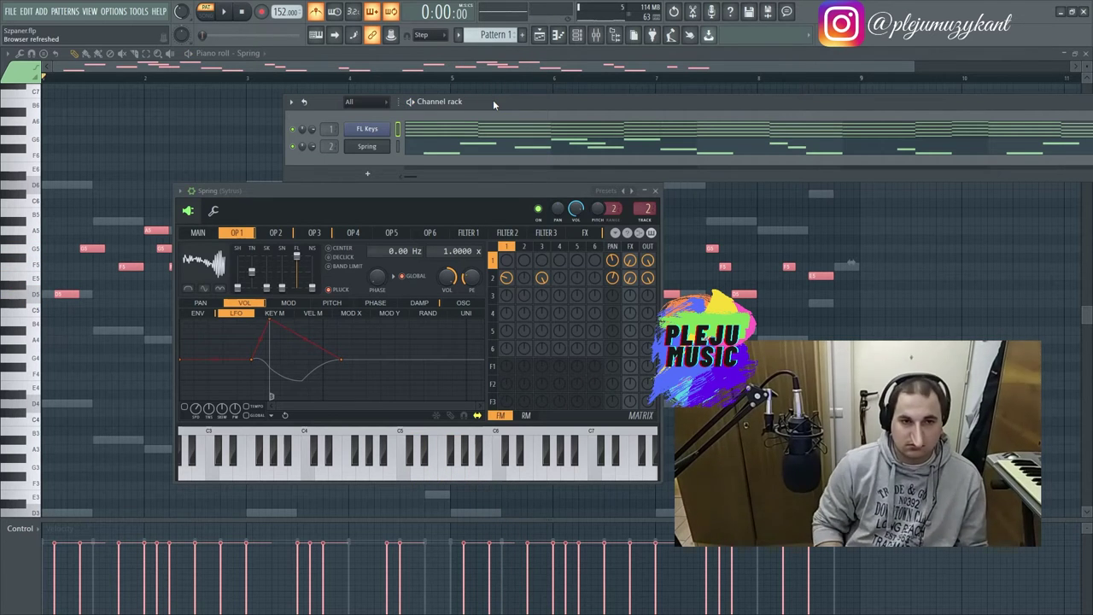
- Raise the Spring melody one octave so it spans D6 to A6, and play the pattern
click(295, 79)
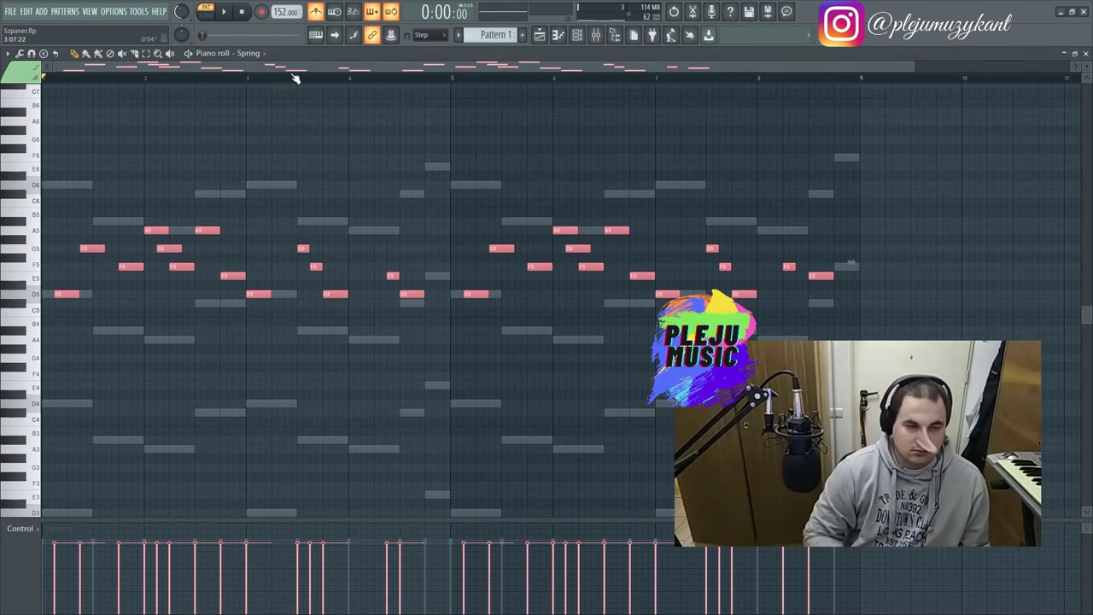
key(ctrl+Up)
key(space)
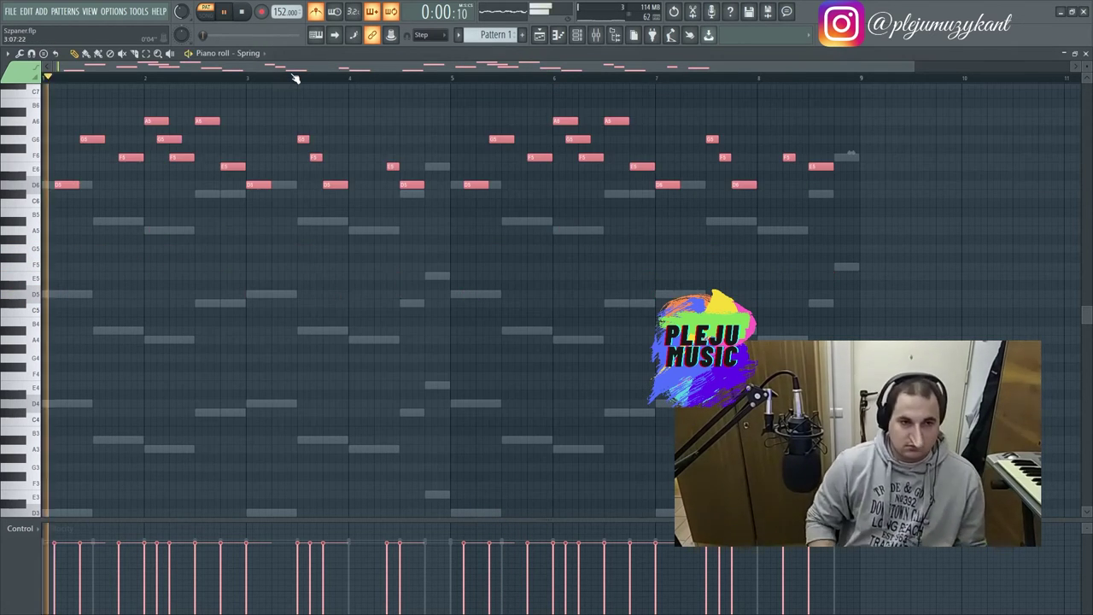
- Show the Channel rack above the piano roll and open the Spring channel's Sytrus window
click(593, 38)
drag(481, 115, 195, 137)
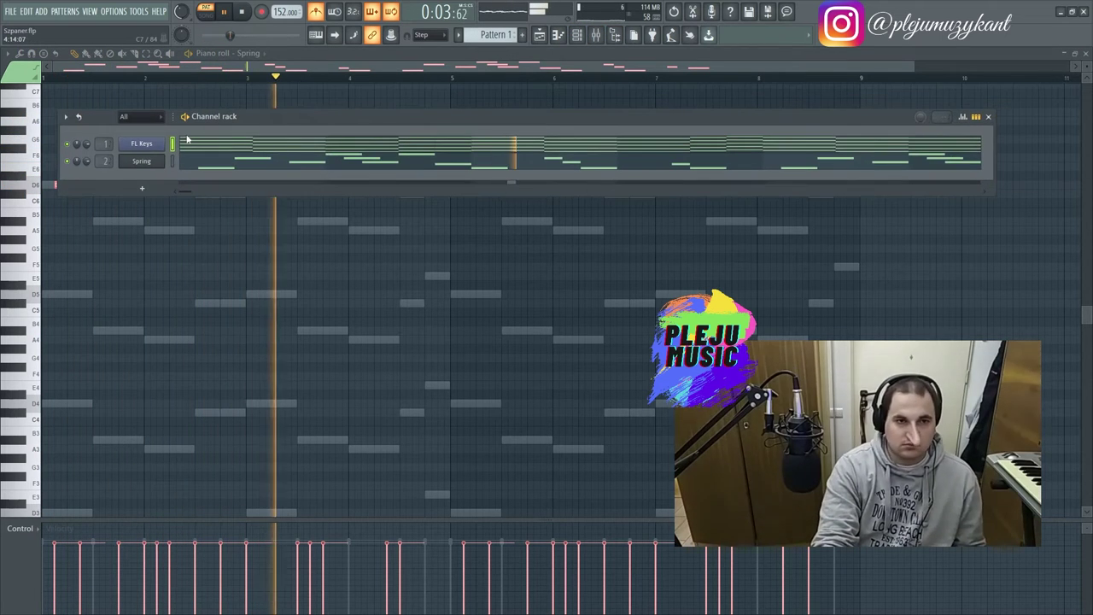
click(141, 160)
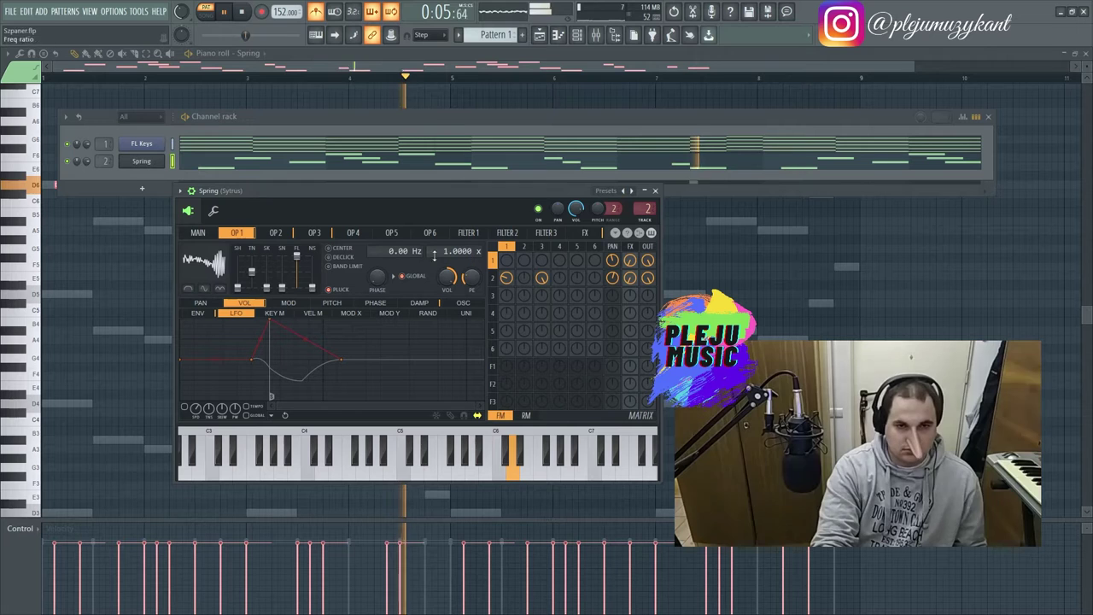
- Try the Sytrus presets Steel, 2-steppa, atez, Basic sub with LFO 2 and Fat saw on the melody channel
click(631, 190)
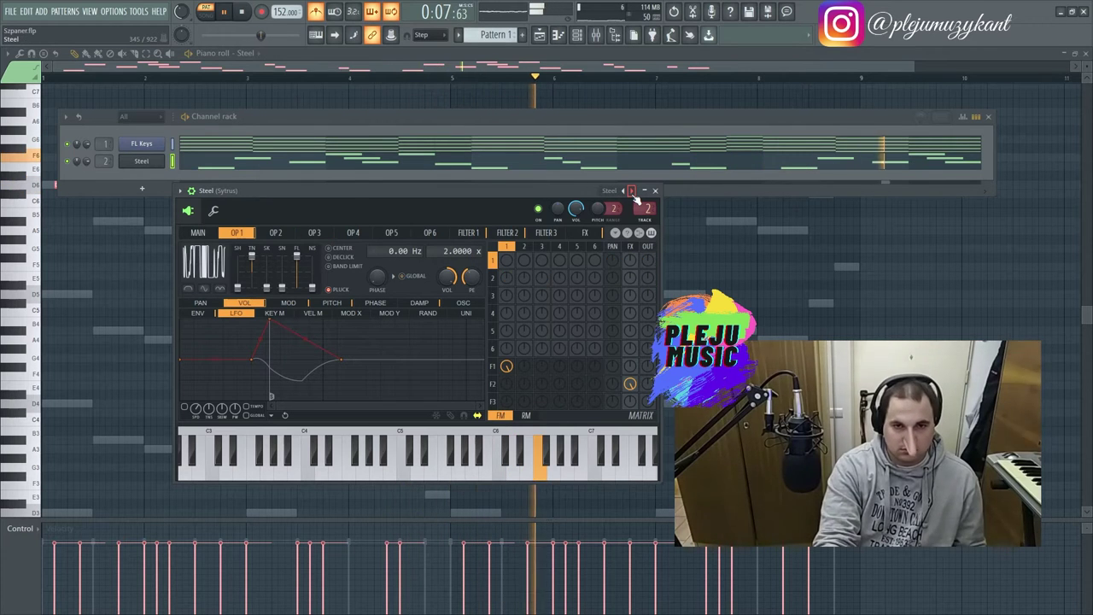
click(631, 190)
click(631, 191)
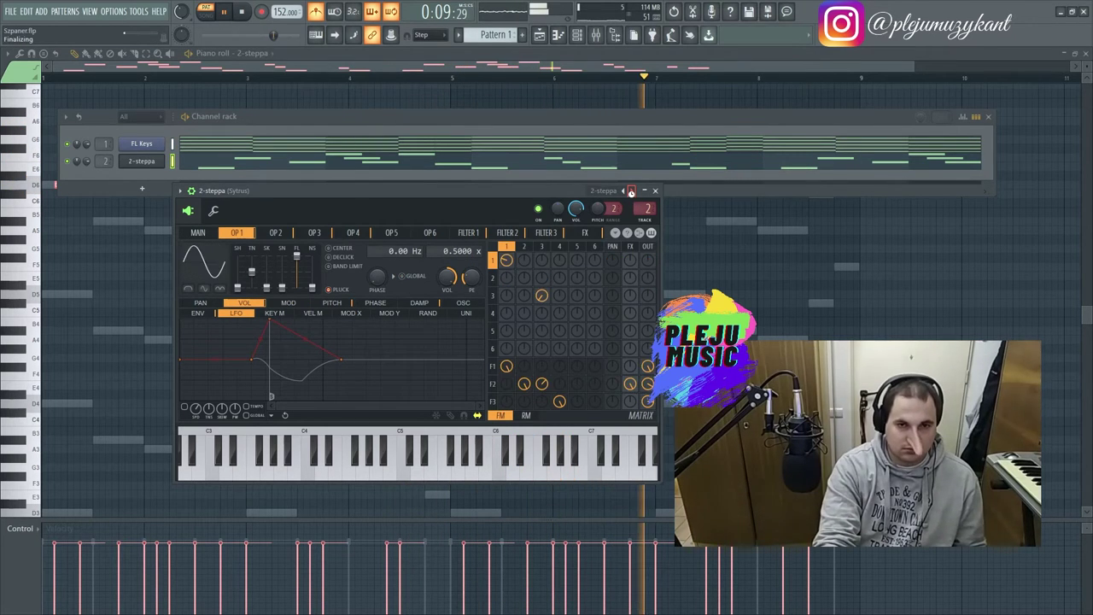
click(613, 191)
click(751, 335)
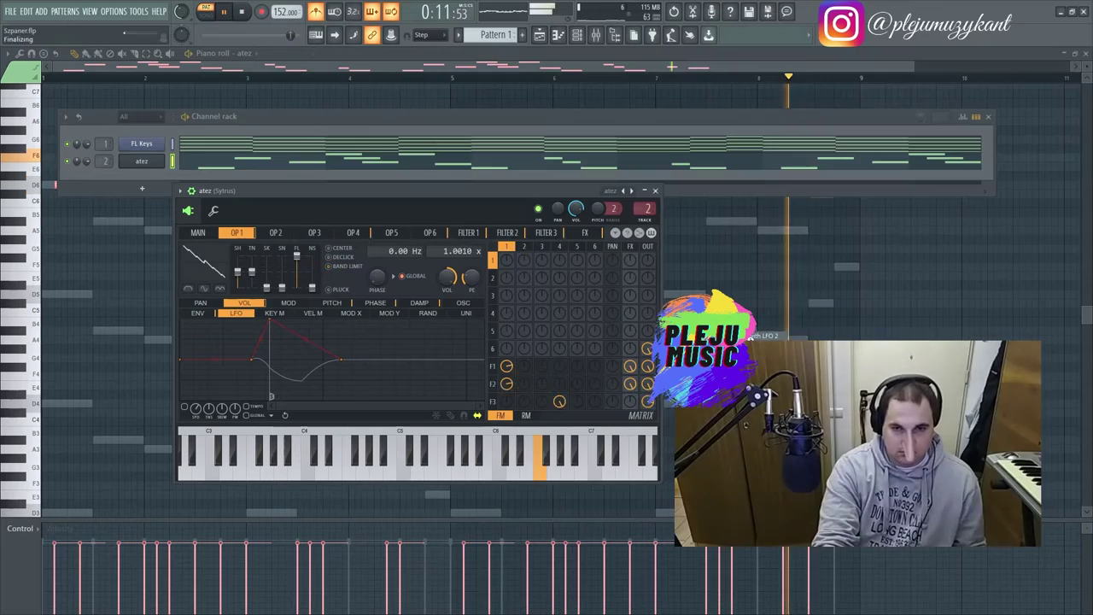
click(588, 193)
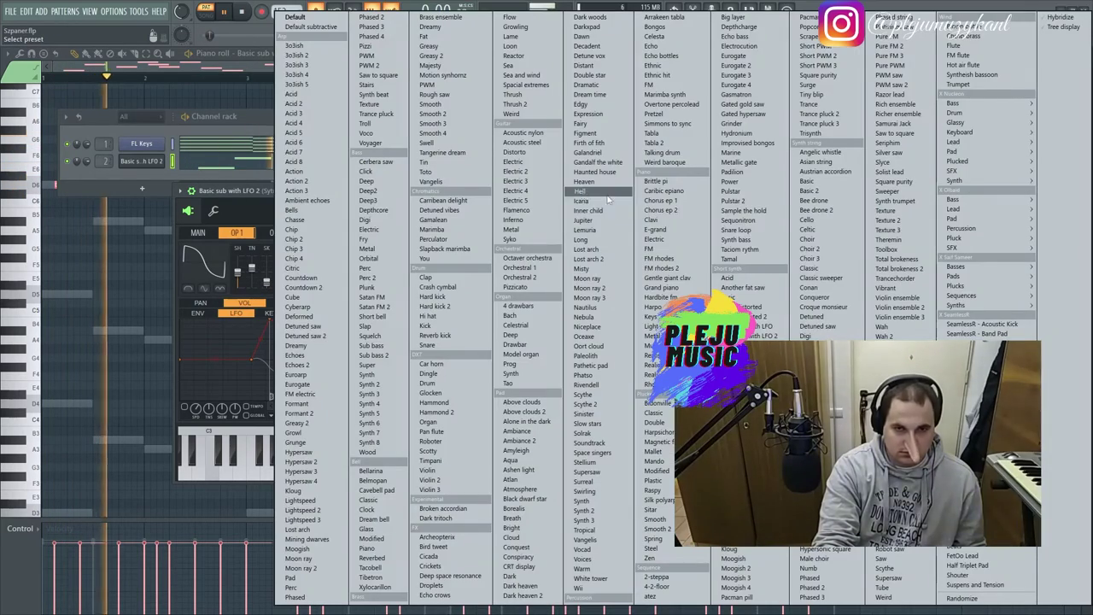
click(752, 359)
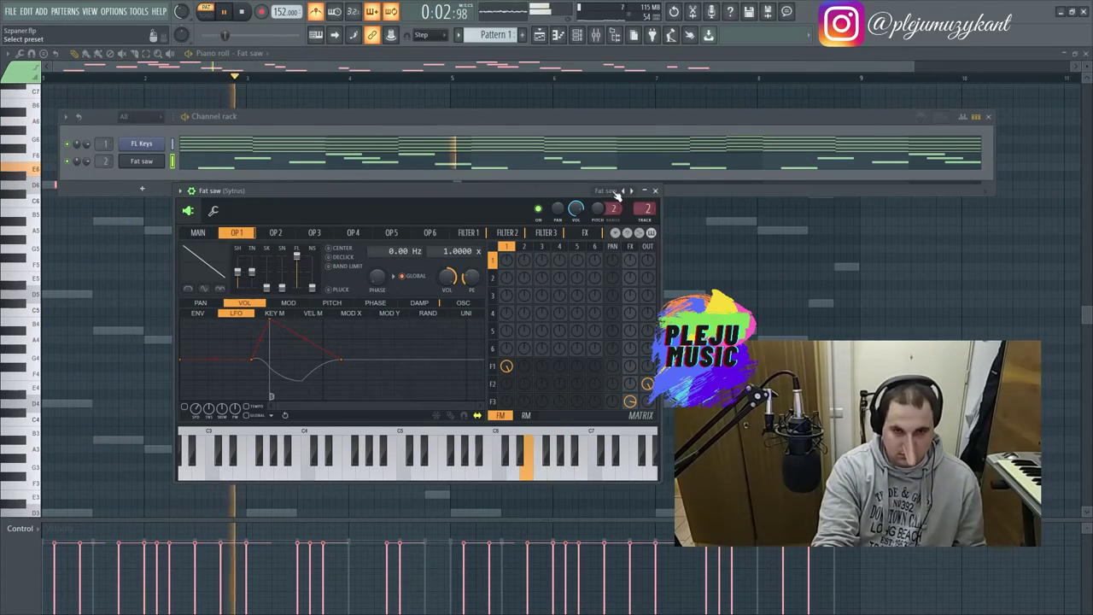
- Try the Pulstar, Ethnic and Echo presets in Sytrus for the melody
click(618, 192)
click(715, 196)
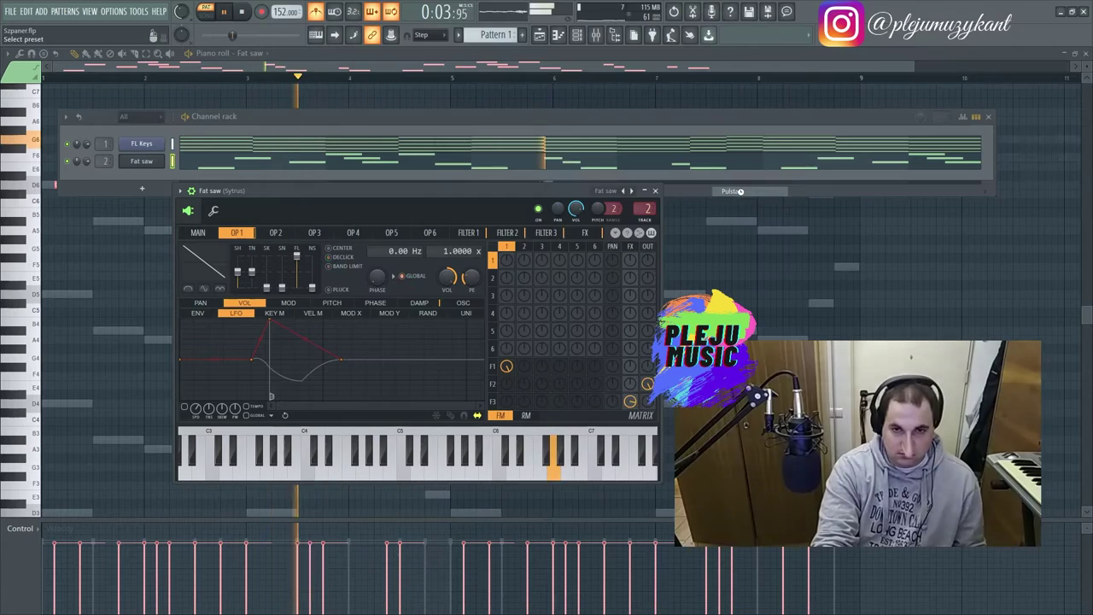
click(603, 193)
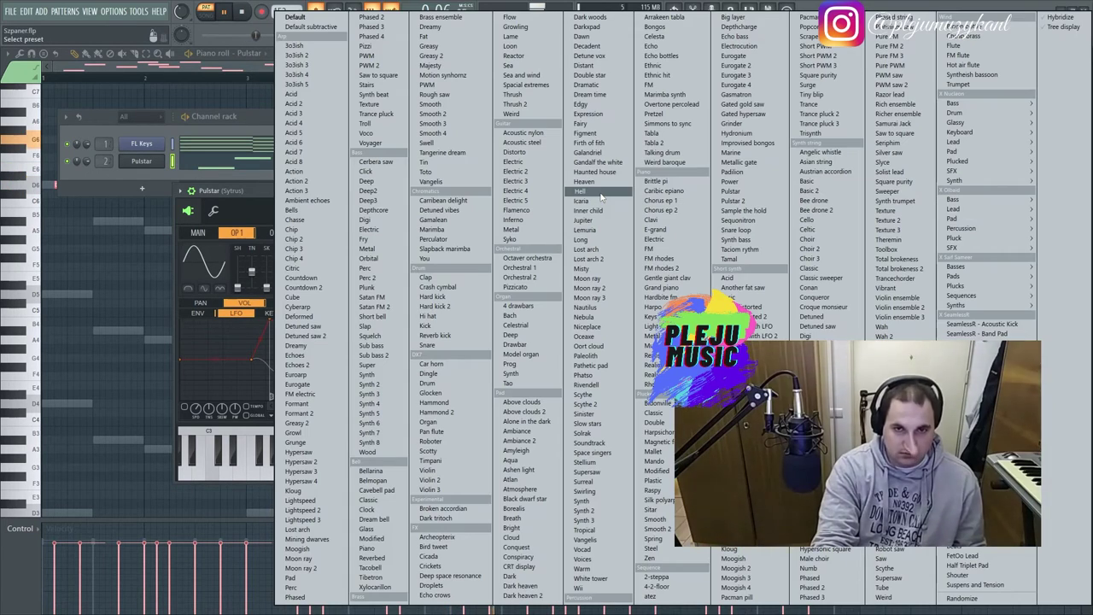
click(662, 65)
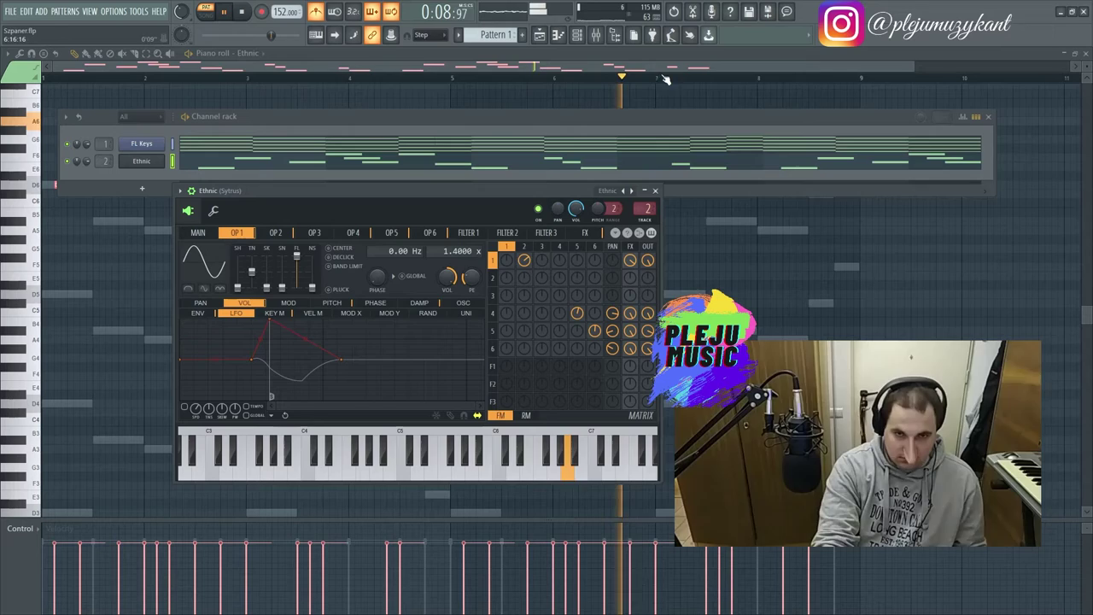
click(612, 195)
click(657, 55)
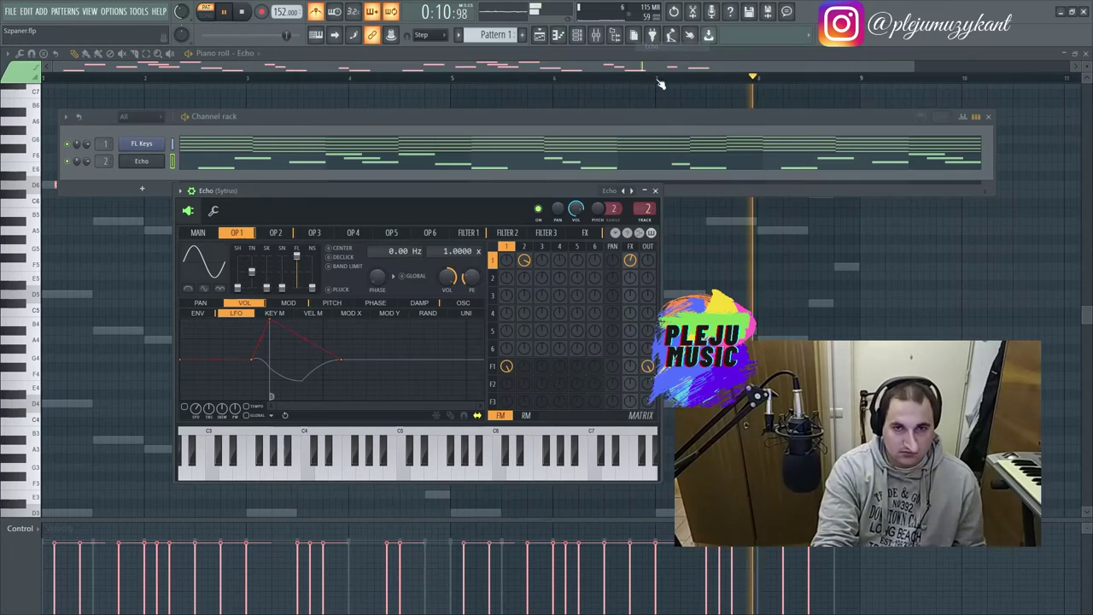
- Try the Eurogate and Acid presets in Sytrus while the pattern plays
click(607, 193)
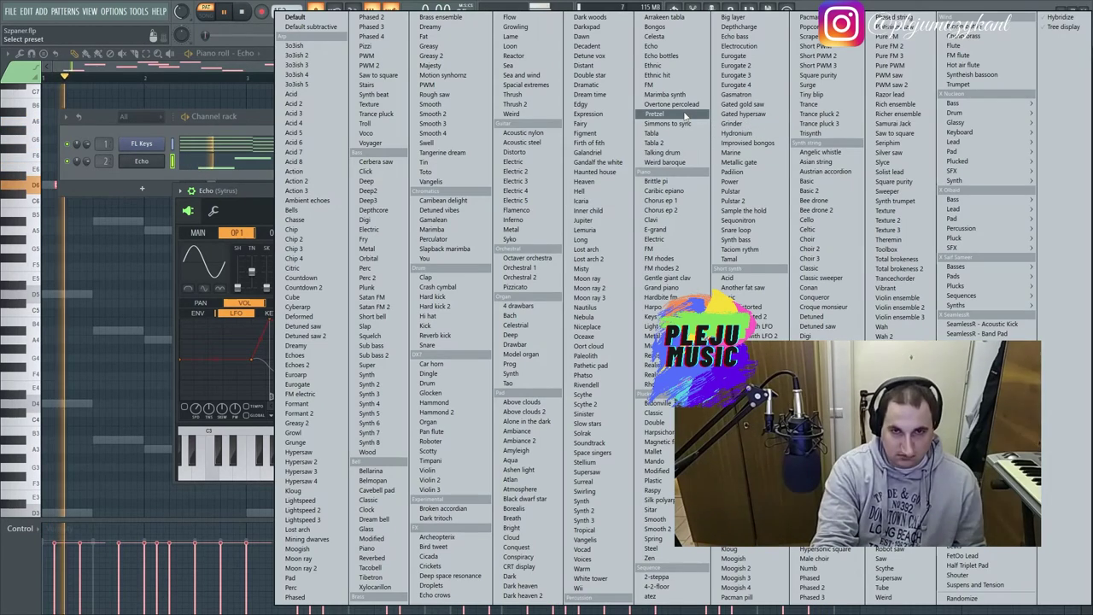
click(732, 56)
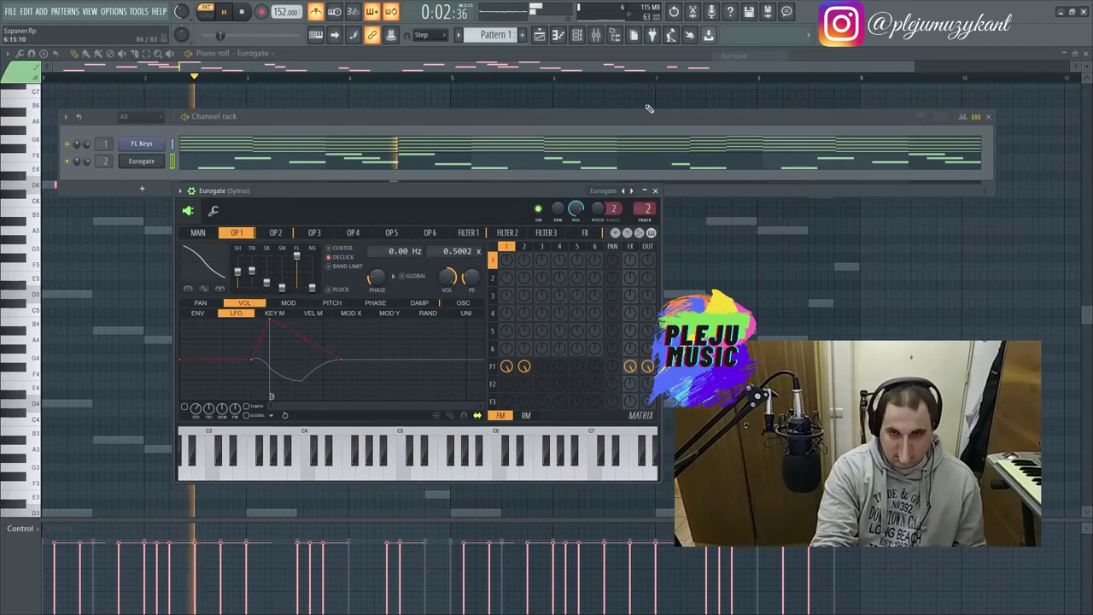
click(607, 193)
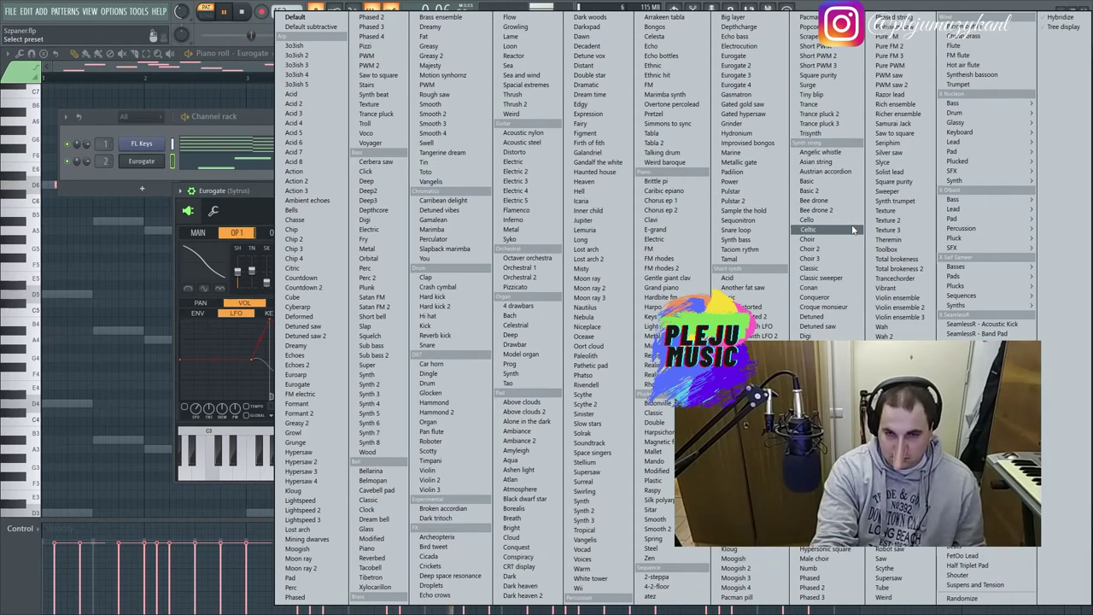
click(767, 277)
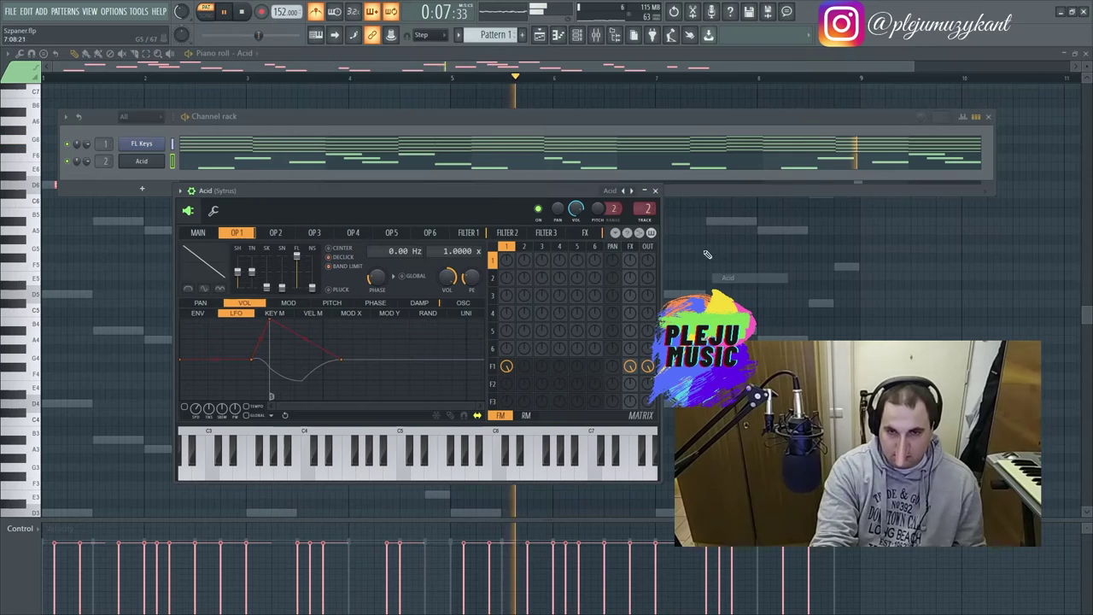
- Audition the consecutive Sytrus presets from Basic through Basic distorted 2 to Bassline square
click(629, 191)
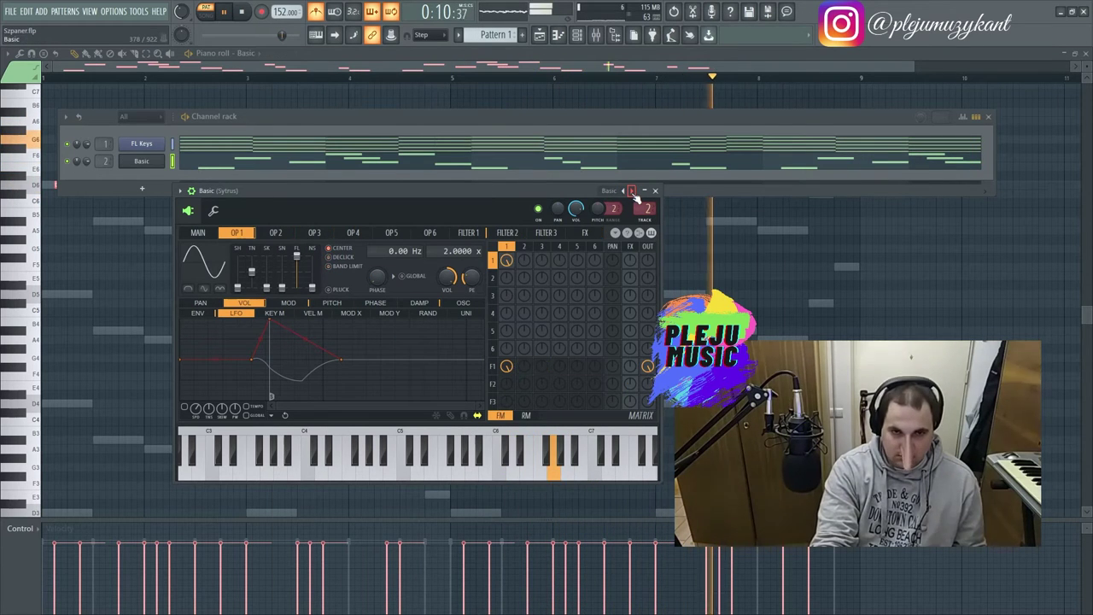
click(632, 192)
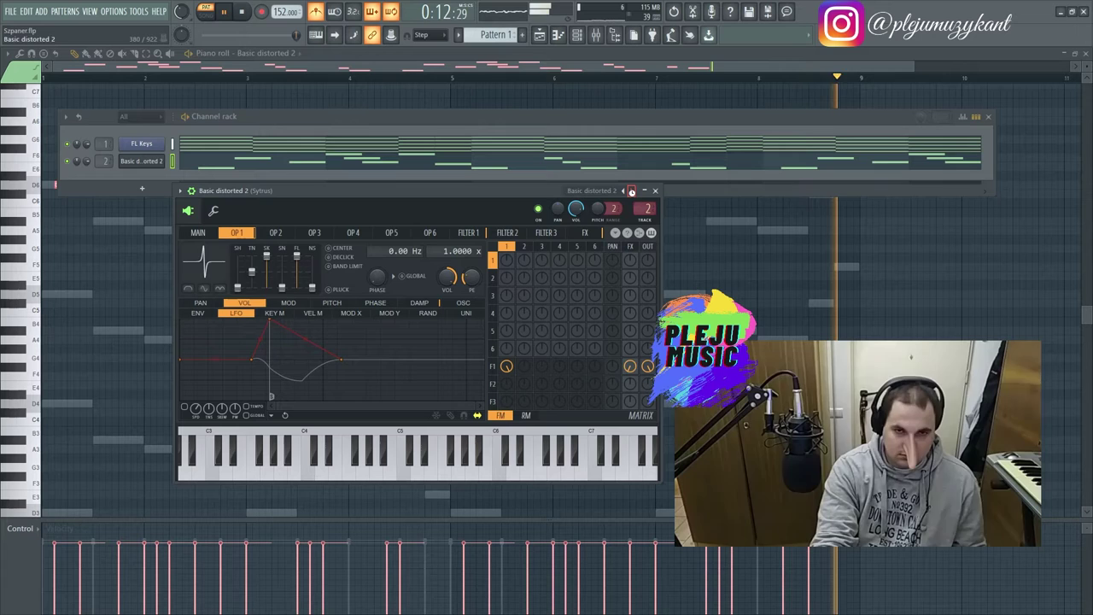
click(632, 191)
click(632, 191)
click(632, 191)
click(632, 192)
click(632, 191)
click(632, 192)
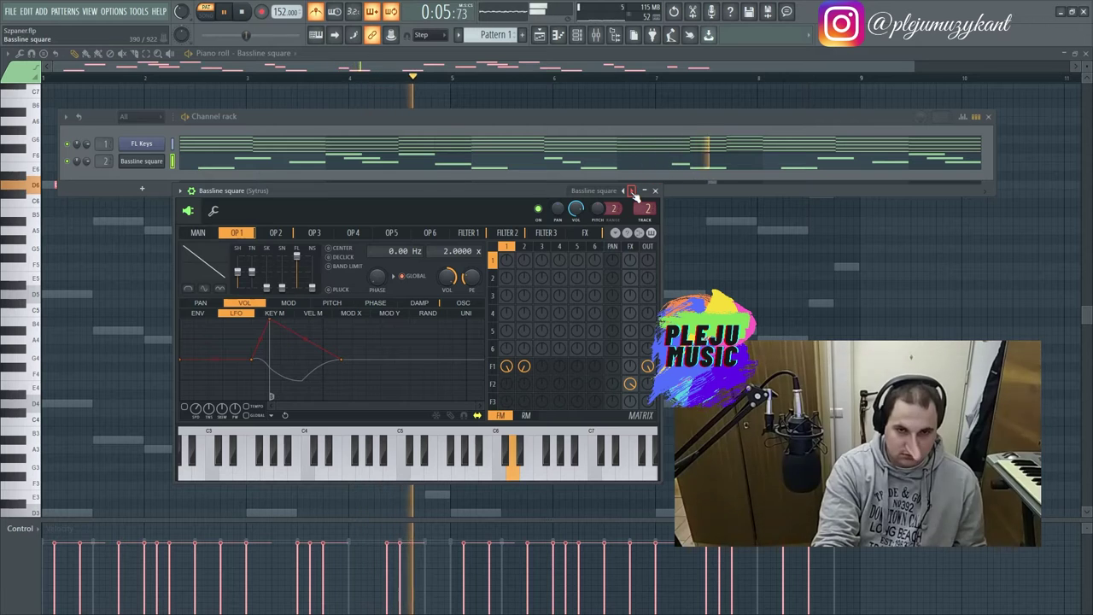
- Audition the following Sytrus presets from Celestial through Celestial 3 and Guitar harmonics to Kloug
click(632, 192)
click(632, 192)
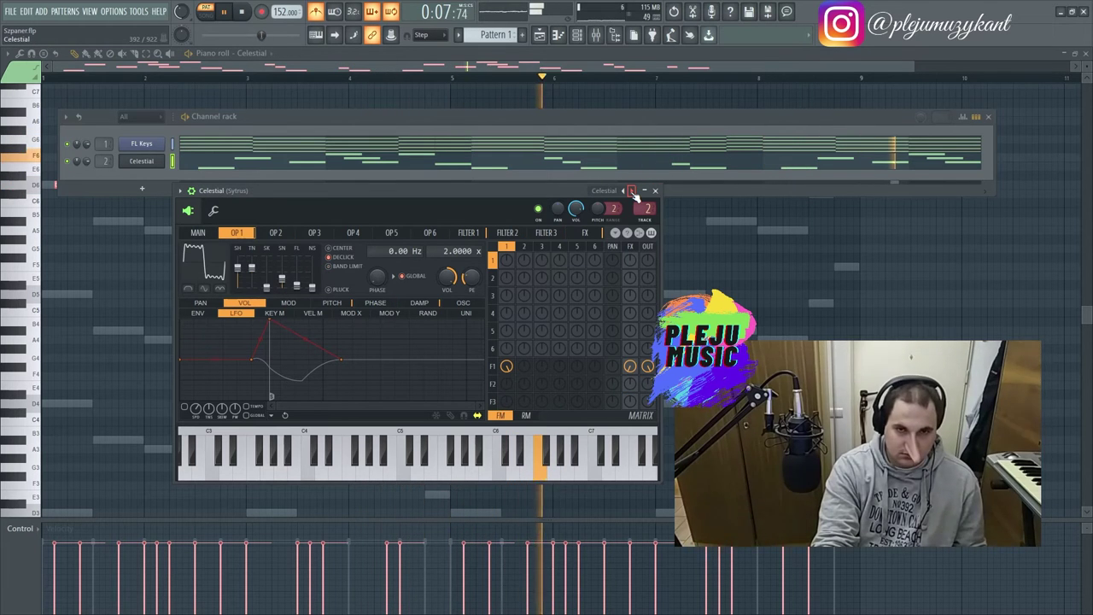
click(631, 191)
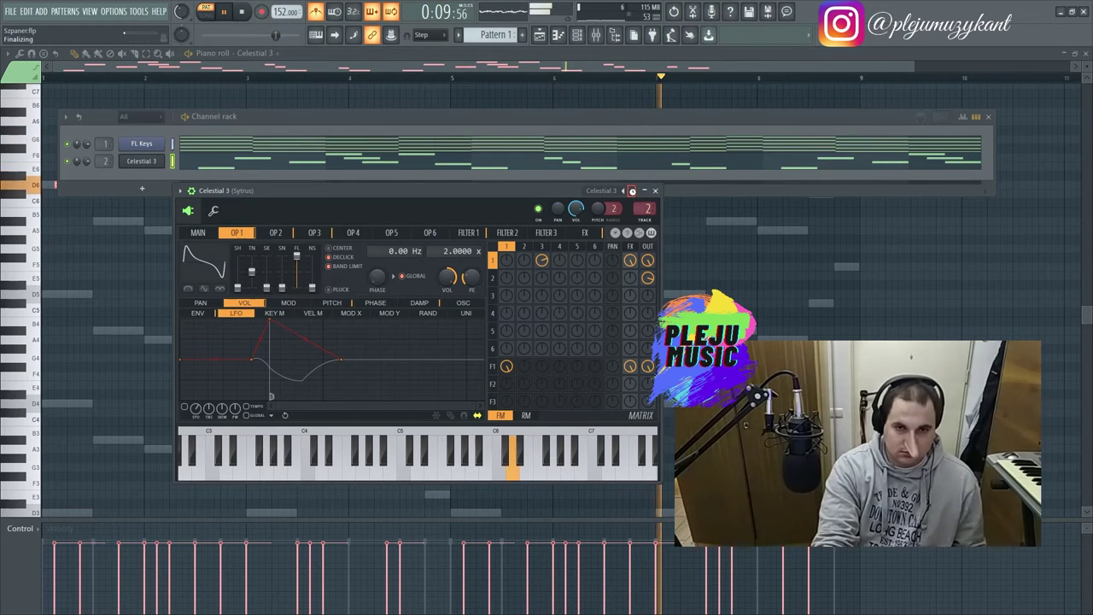
click(632, 192)
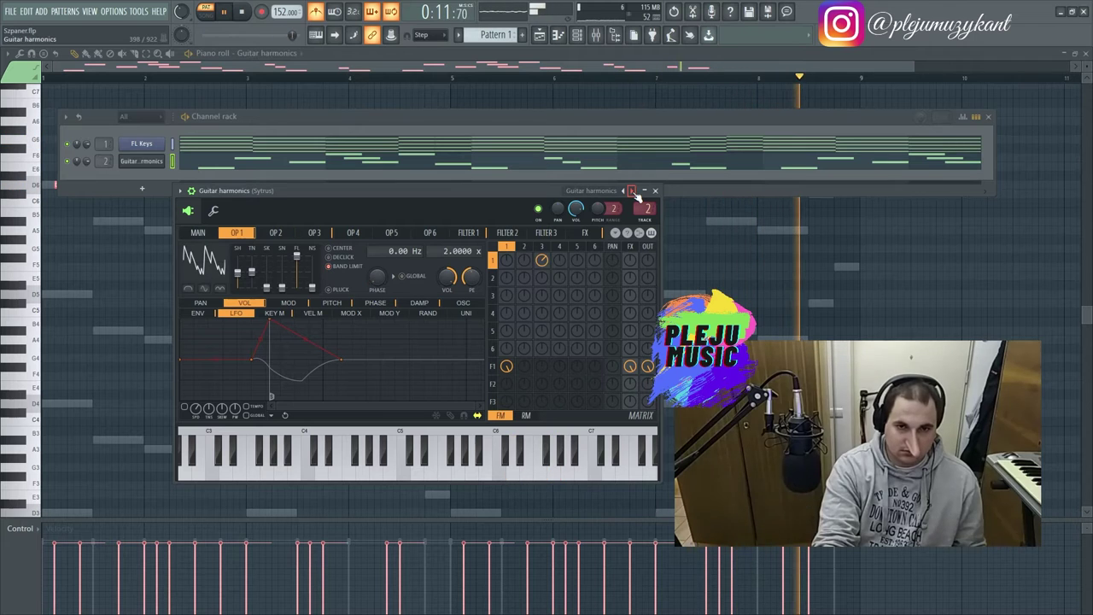
click(632, 191)
click(632, 191)
click(631, 191)
click(632, 192)
click(632, 191)
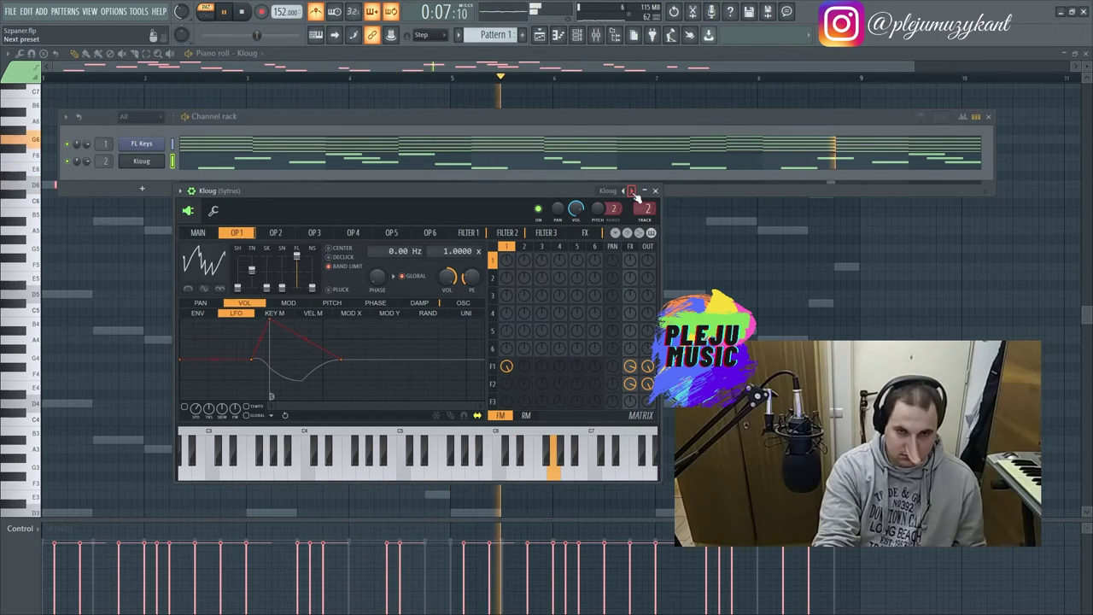
- Audition the Sytrus presets past Short PWM up to Tiny blip, and load Surge on the melody channel
click(632, 191)
click(632, 191)
click(632, 192)
click(632, 191)
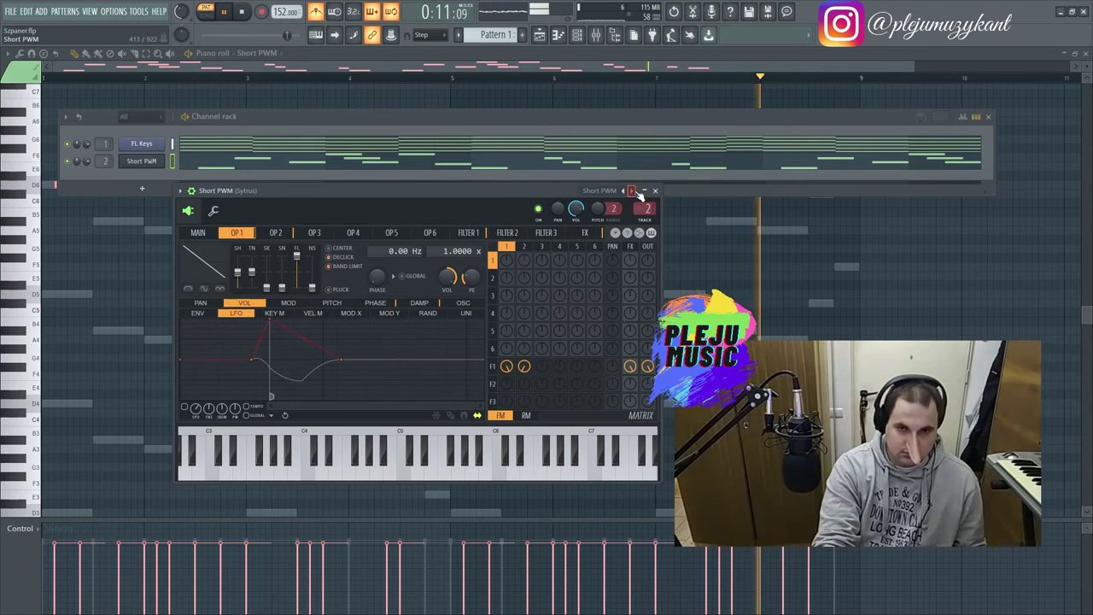
click(634, 190)
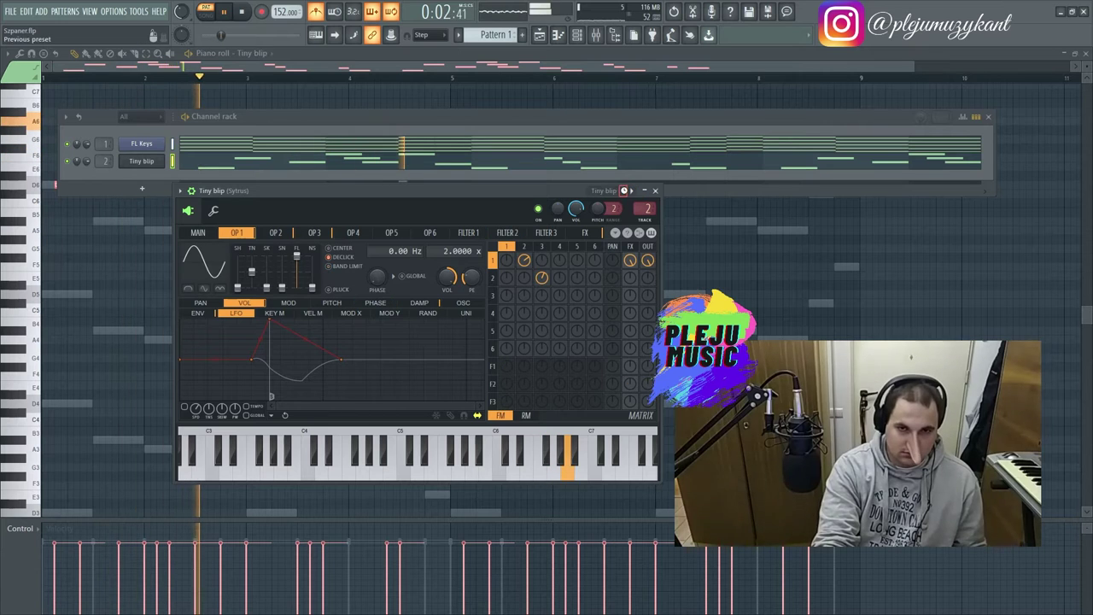
click(634, 190)
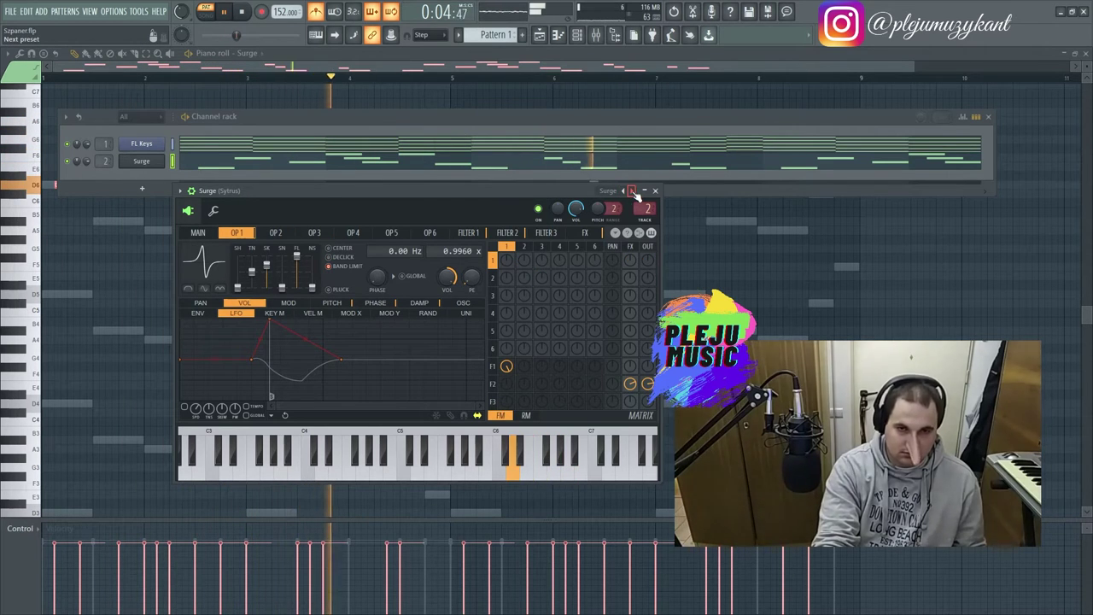
- Audition the Sytrus presets from Trance through Trance pluck 2 up to Basic 2 while the pattern plays
click(633, 191)
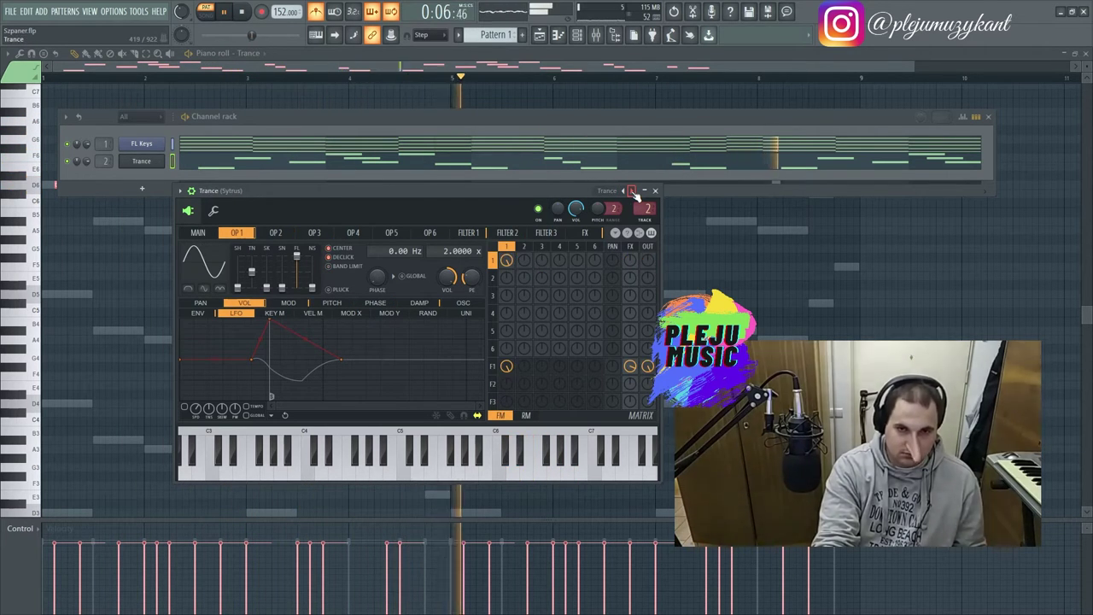
click(633, 190)
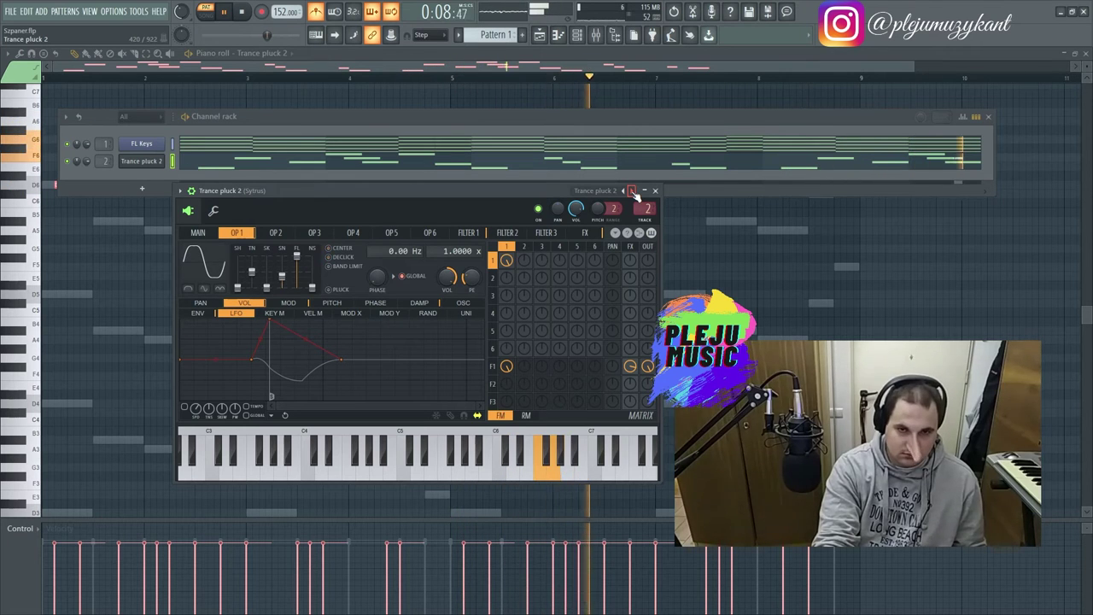
click(633, 190)
click(634, 191)
click(634, 191)
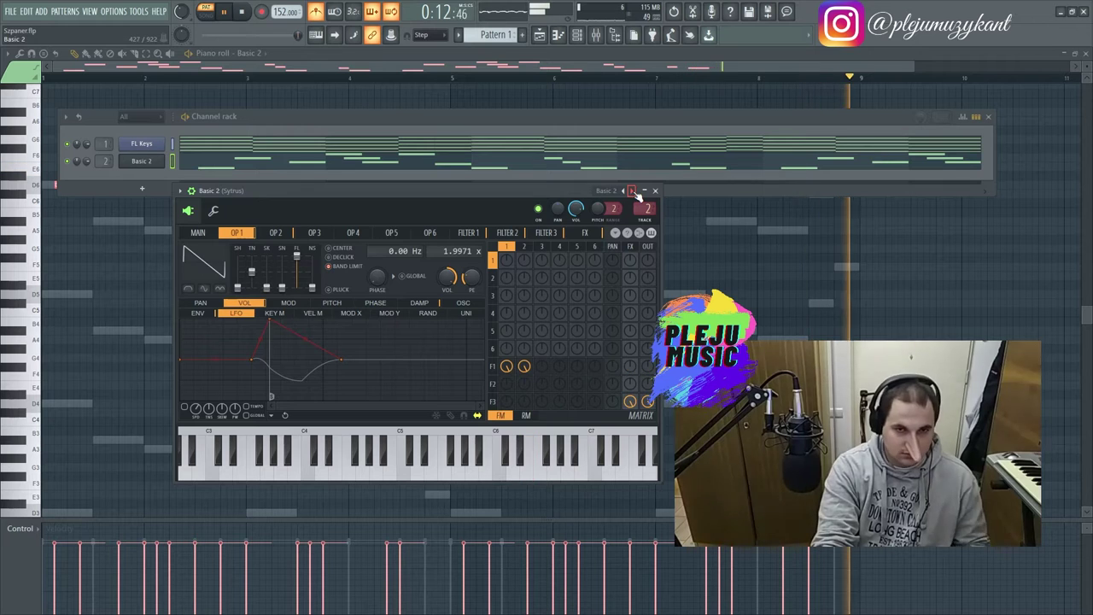
- Audition the following Sytrus presets through Celtic and Choir 2 to Classic sweeper
click(634, 191)
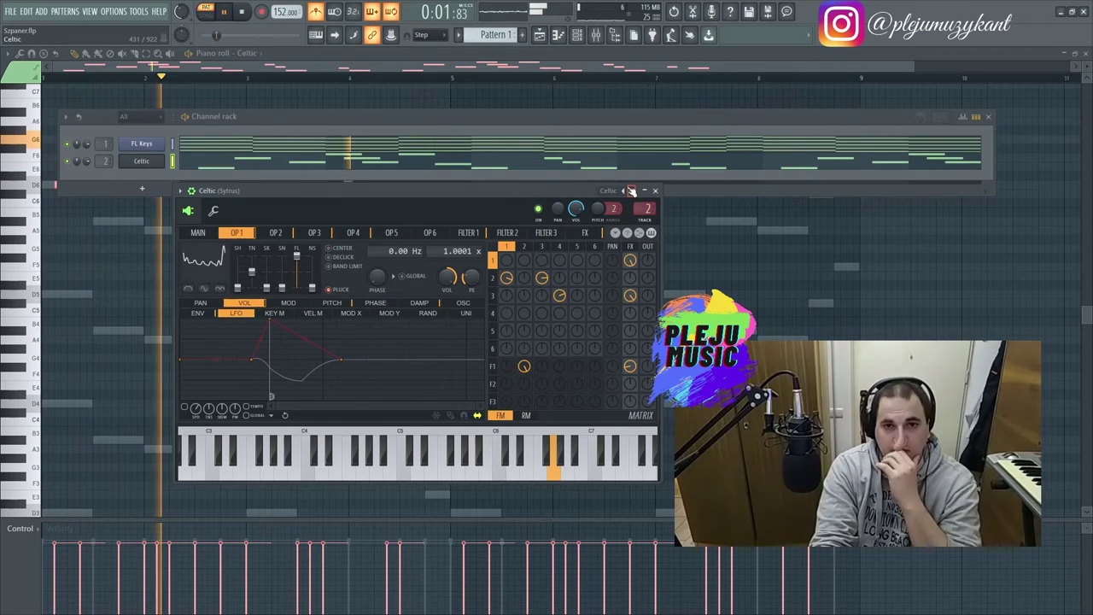
click(633, 190)
click(632, 192)
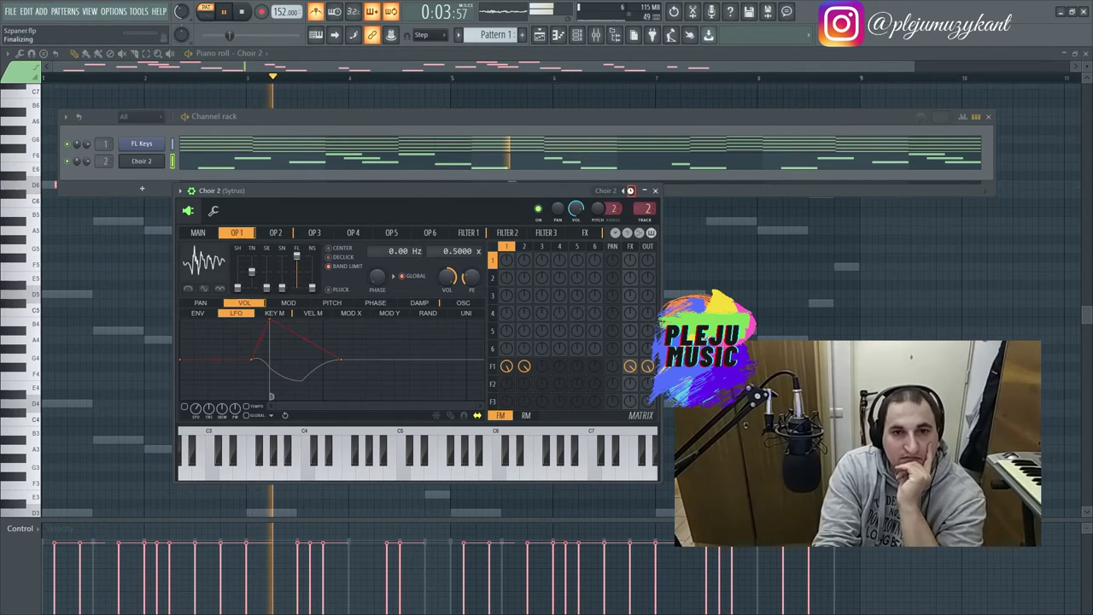
click(632, 192)
click(632, 192)
- Jump to the end of the Sytrus preset list and audition Barking Wobble, FetOo Lead, Half Triplet Pad and Shouter
click(611, 191)
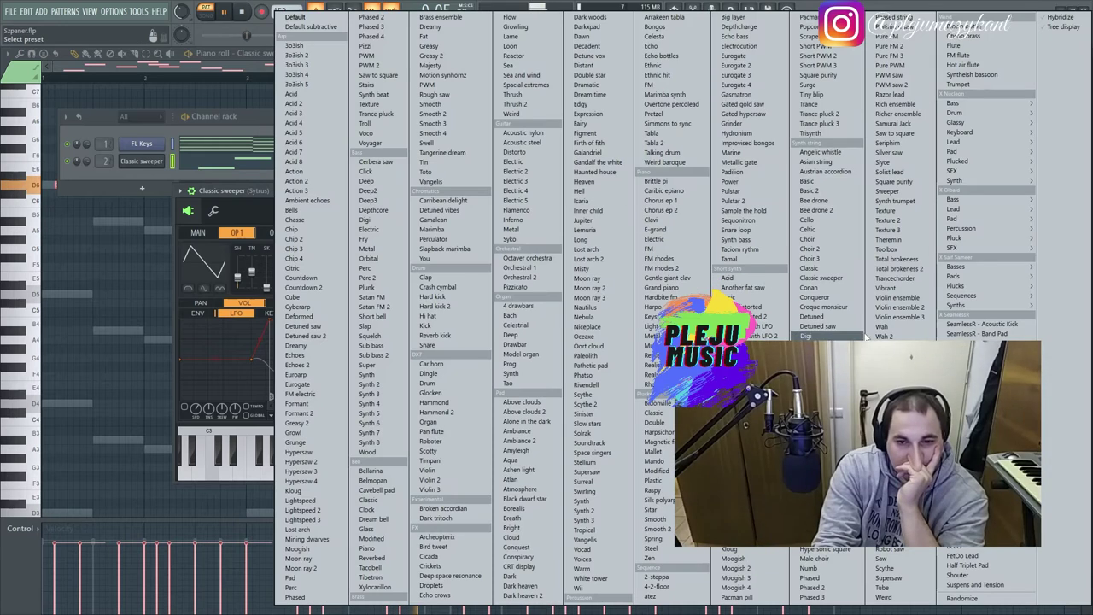
click(969, 537)
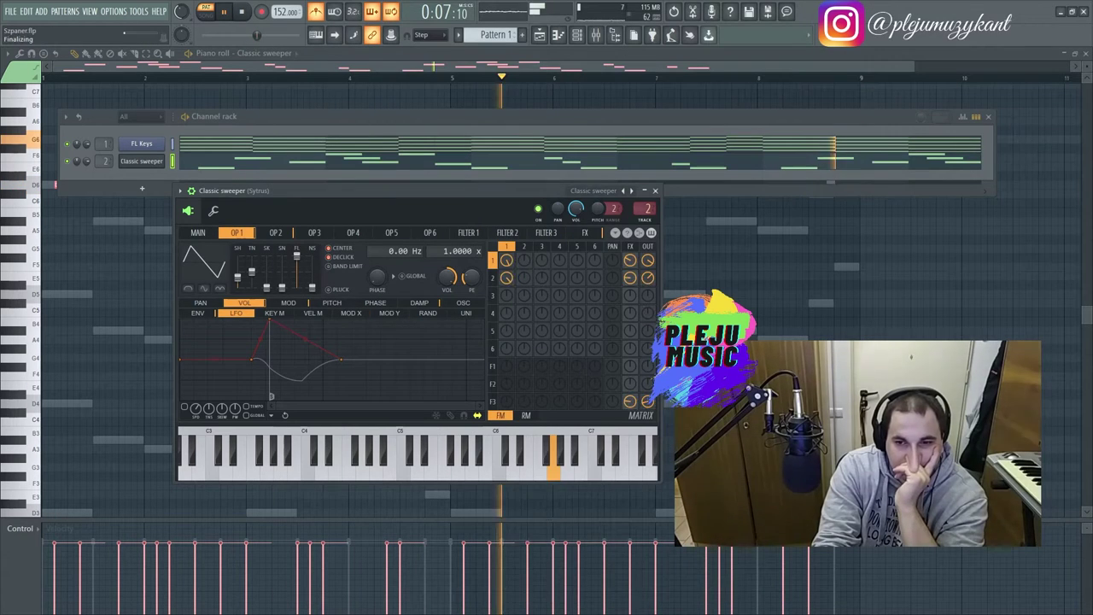
click(633, 192)
click(630, 191)
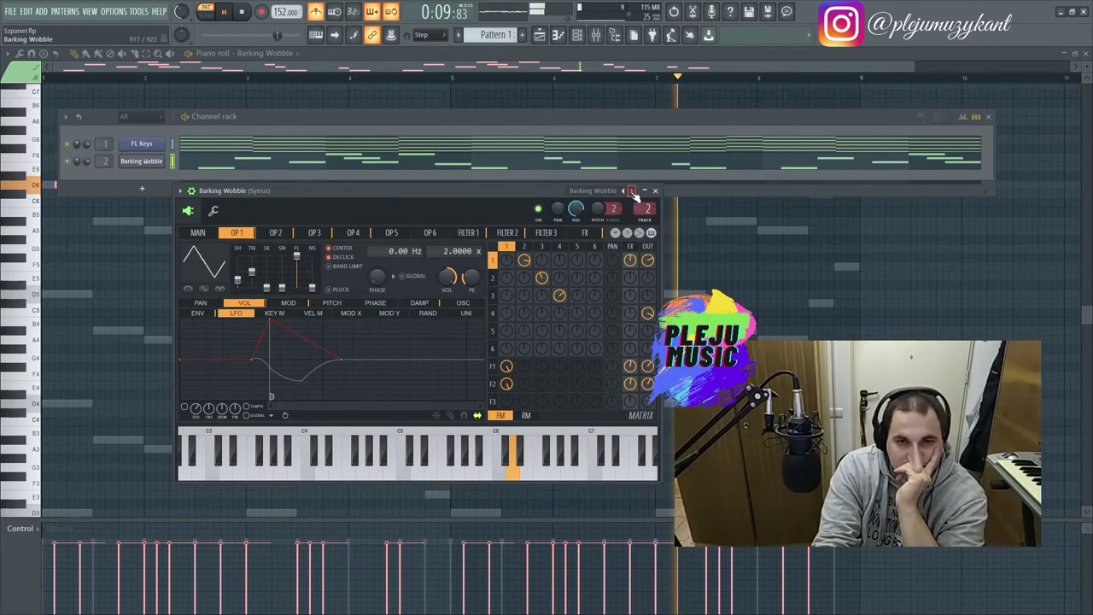
click(630, 190)
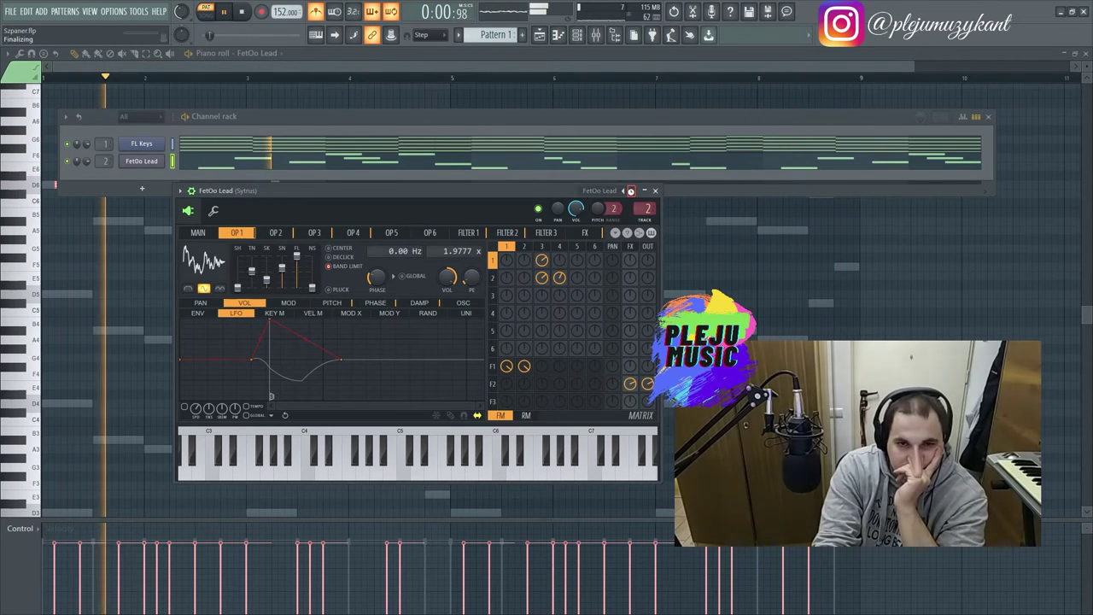
click(630, 190)
click(610, 191)
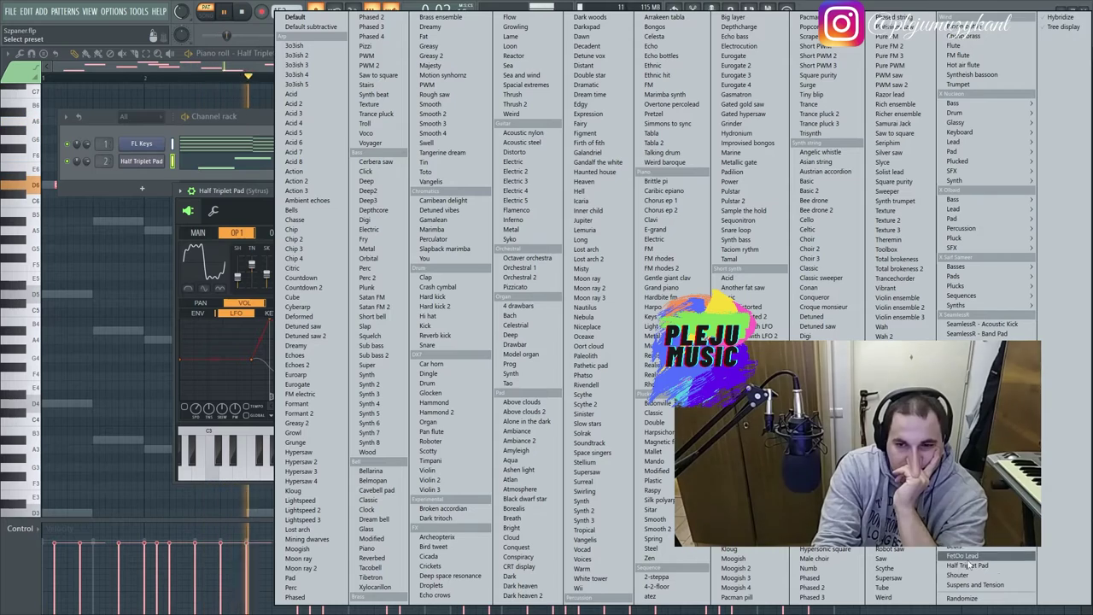
click(612, 265)
click(623, 190)
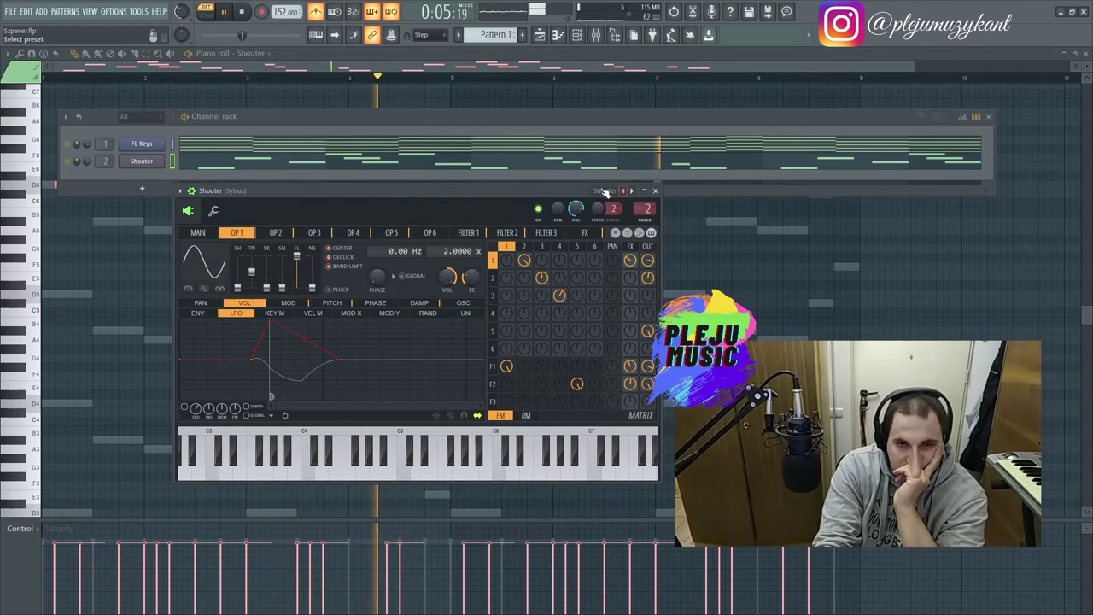
- Audition Acid Box and Chordal Synth from the Nucleon Synth presets, and load Drift on the melody channel
click(608, 191)
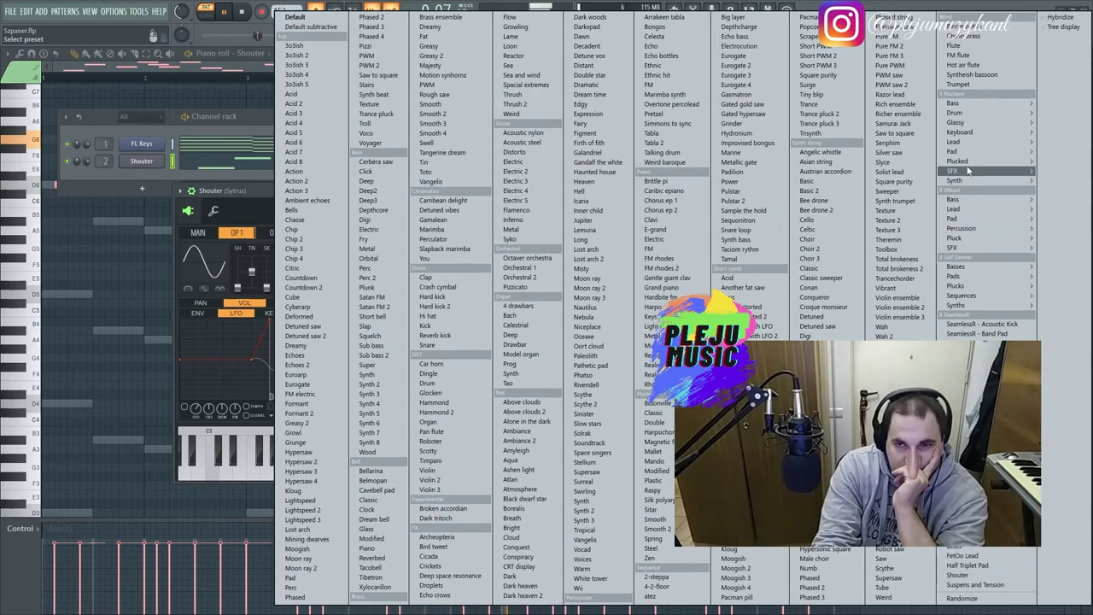
mouse_move(980, 187)
click(901, 189)
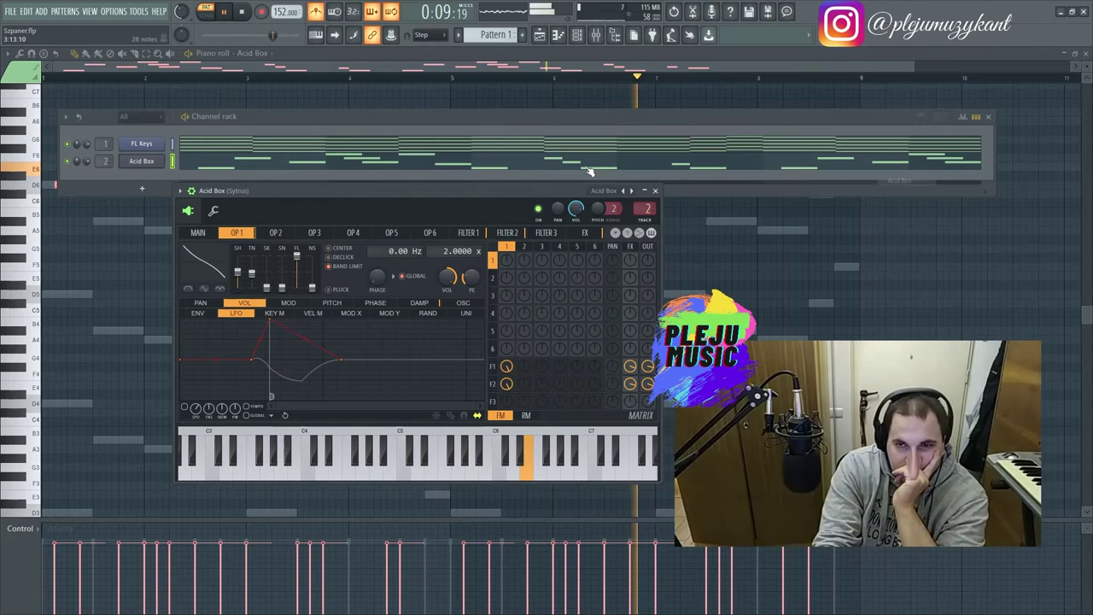
click(633, 190)
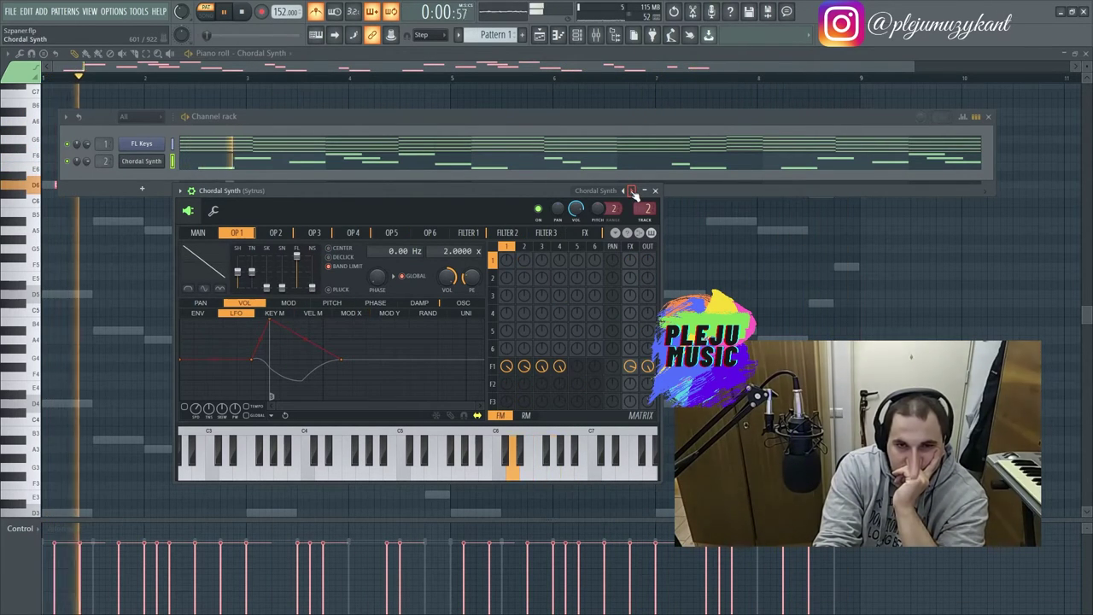
click(633, 191)
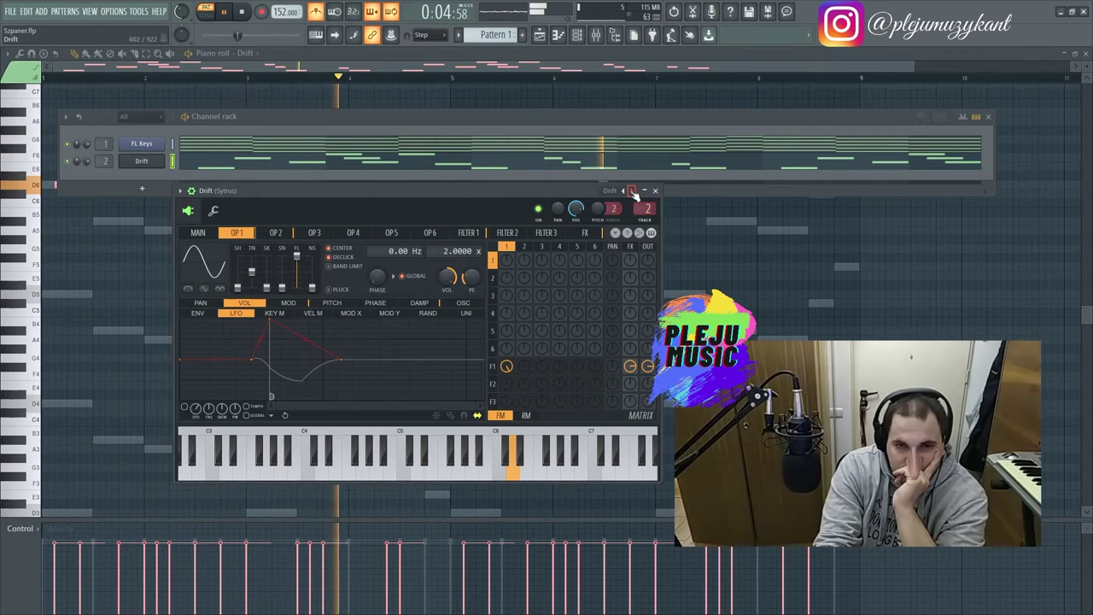
- Insert Fruity Parametric EQ 2 in slot 10 of the Sytrus mixer track
key(F9)
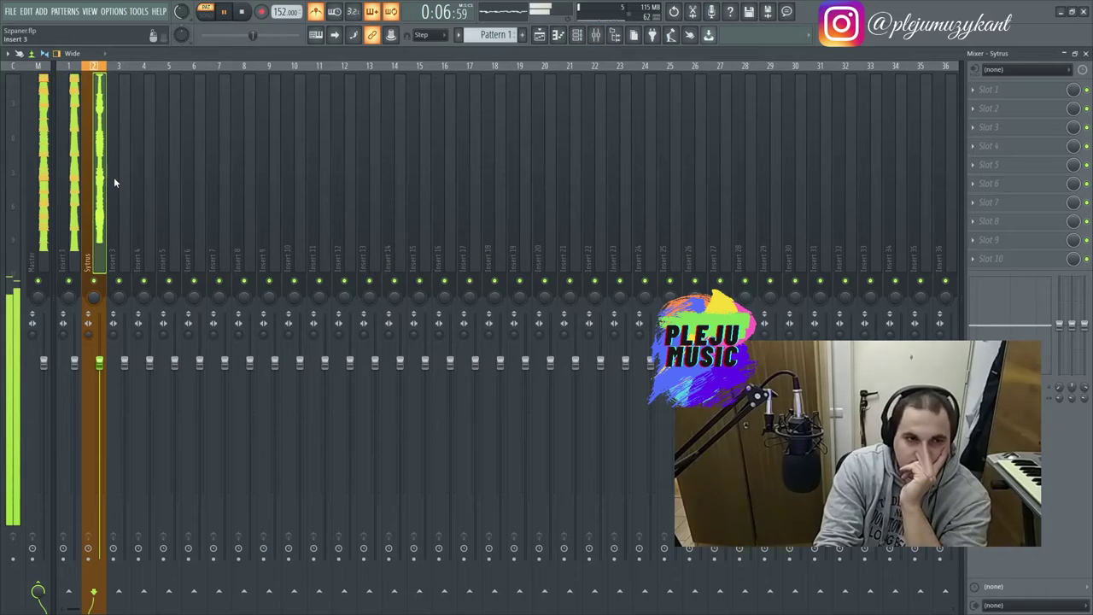
click(973, 92)
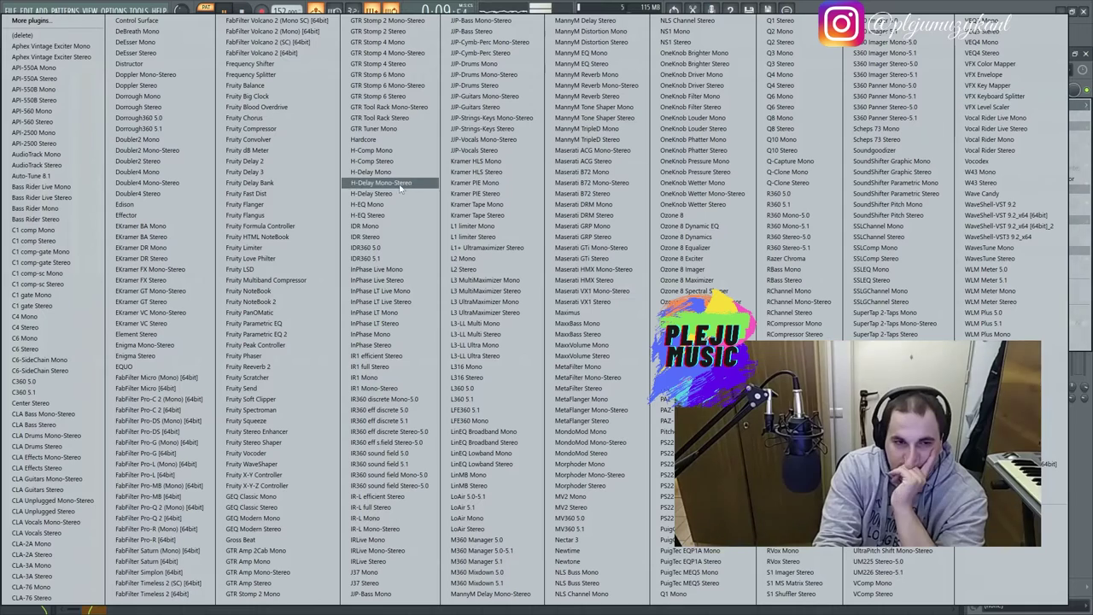
click(710, 4)
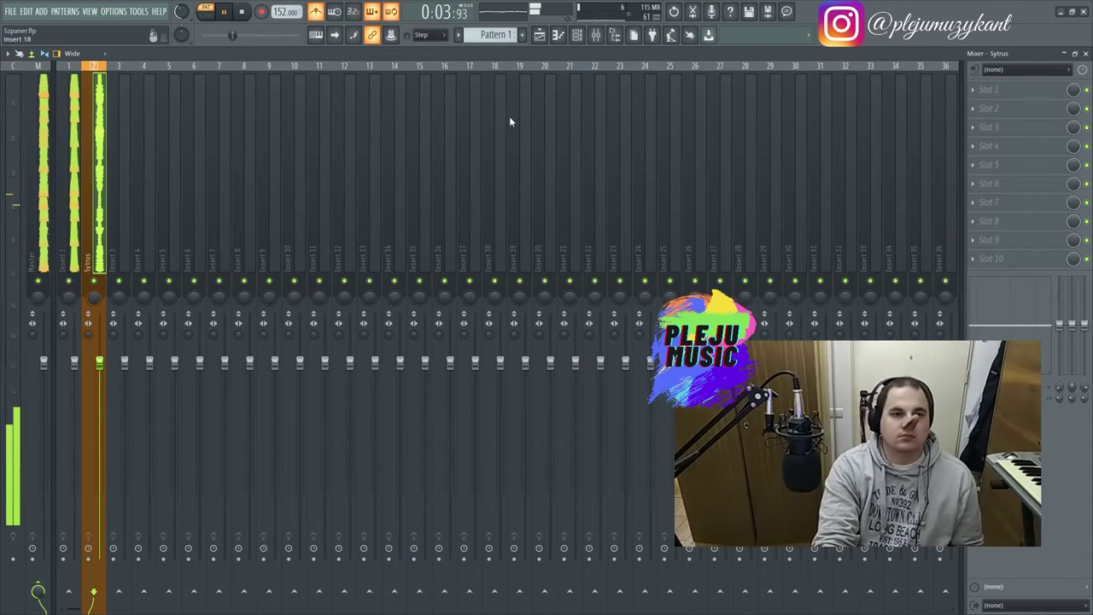
click(973, 242)
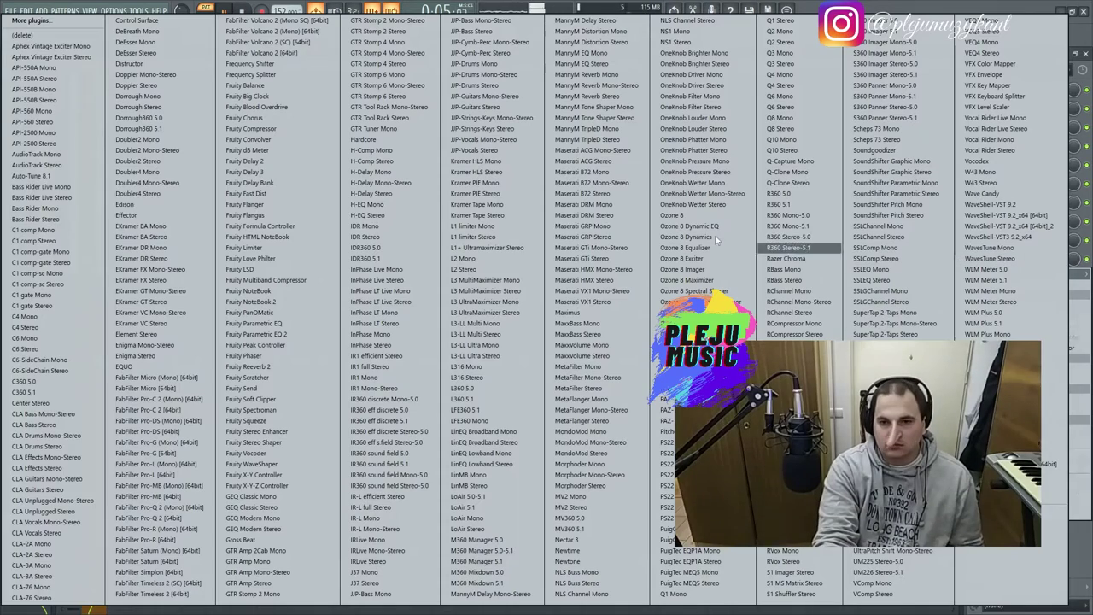
click(298, 332)
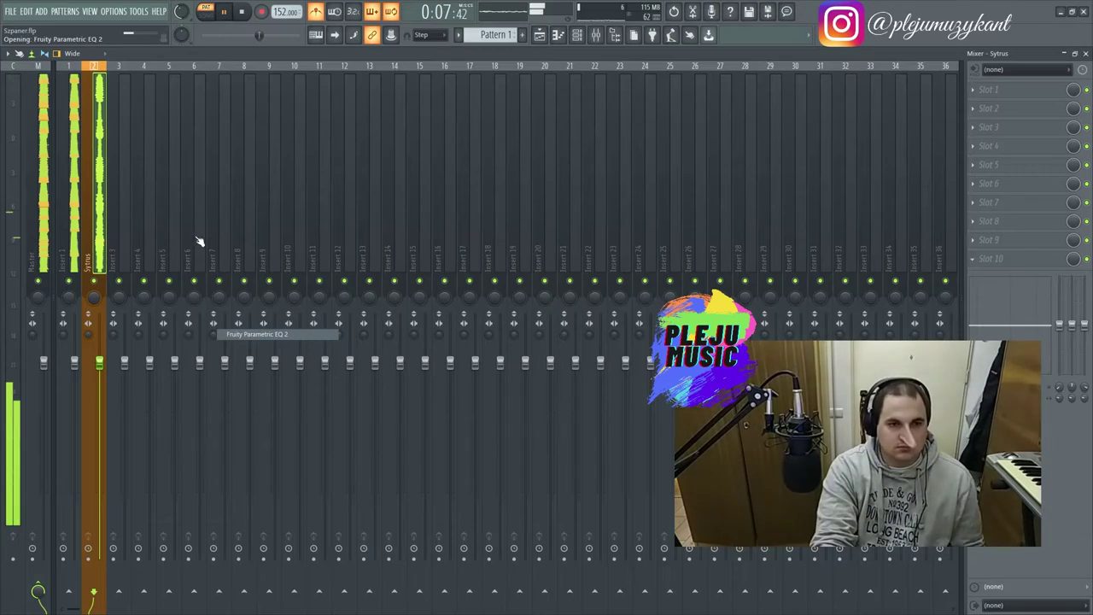
- Load the 20Hz + 18kHz cut preset in the equalizer and raise its low cut to about 123 Hz
click(441, 210)
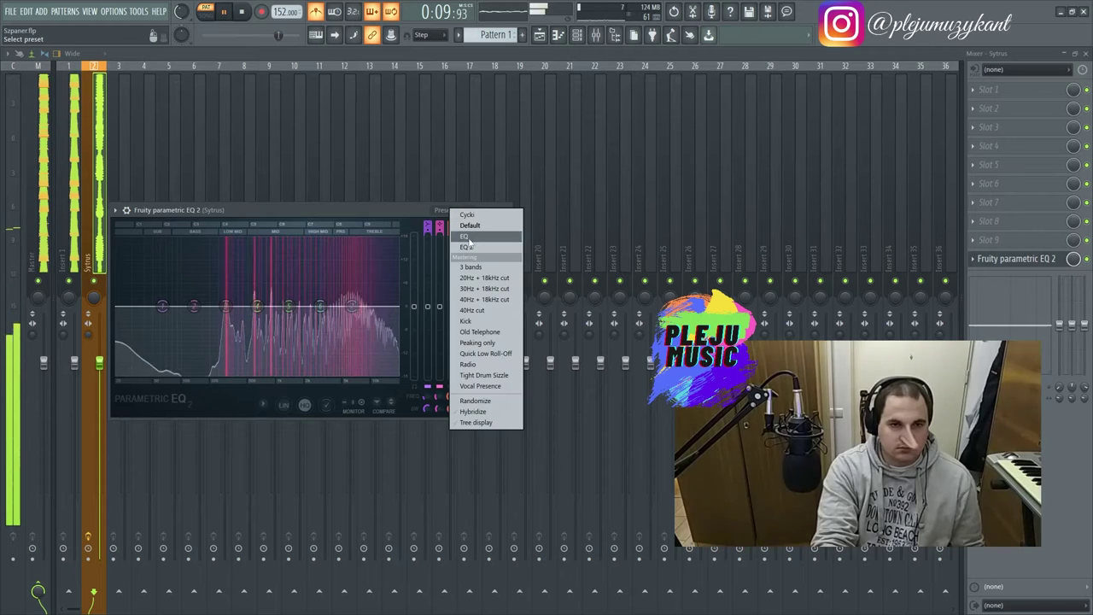
click(484, 278)
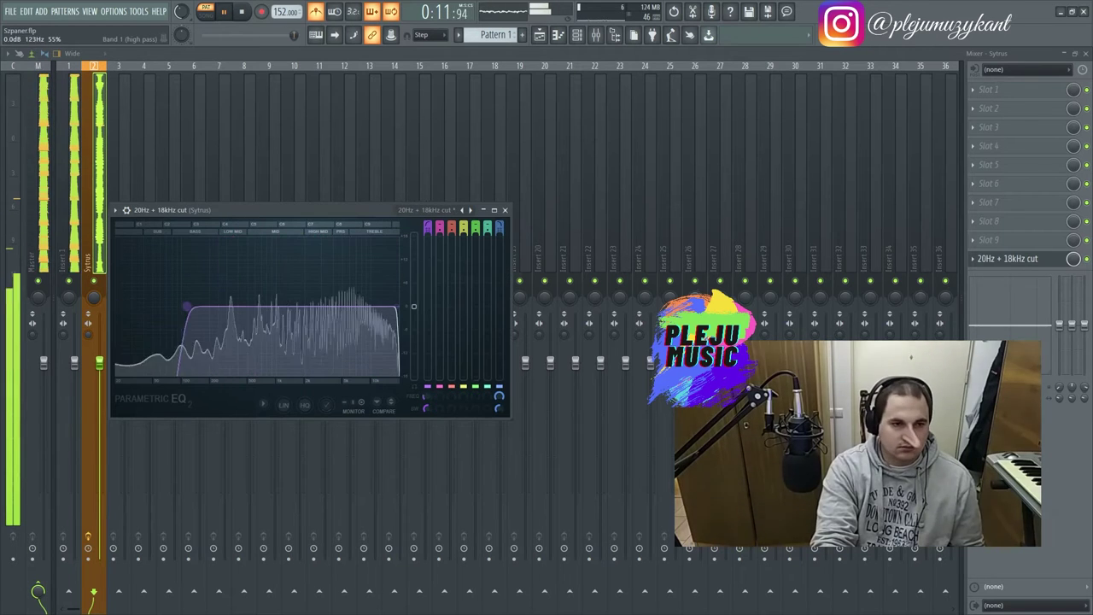
click(504, 209)
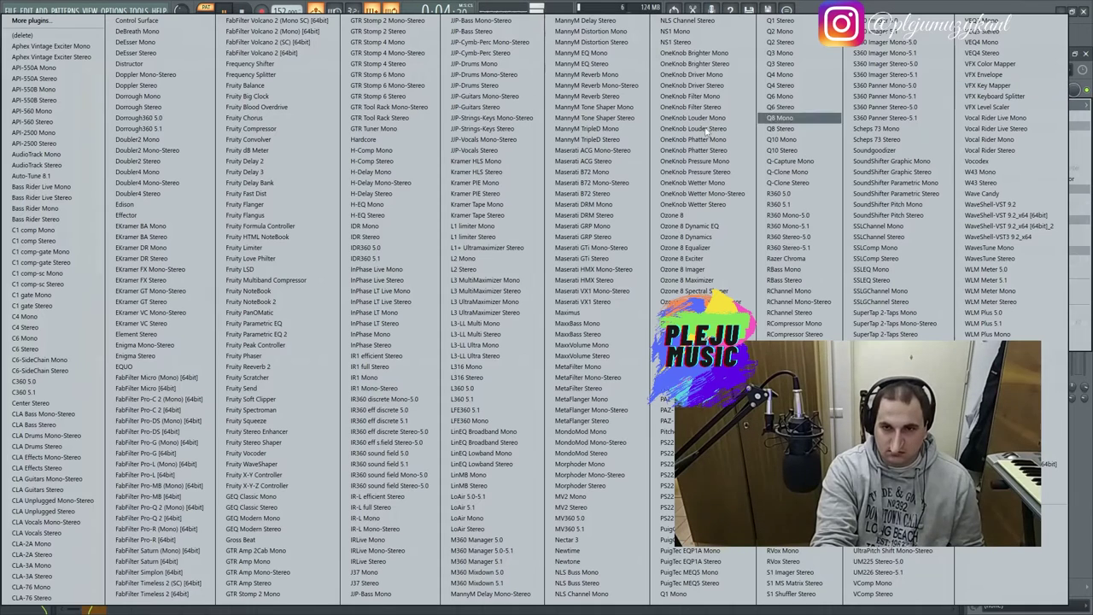
- Browse the available effects for slot 1 of the Sytrus mixer track
click(988, 90)
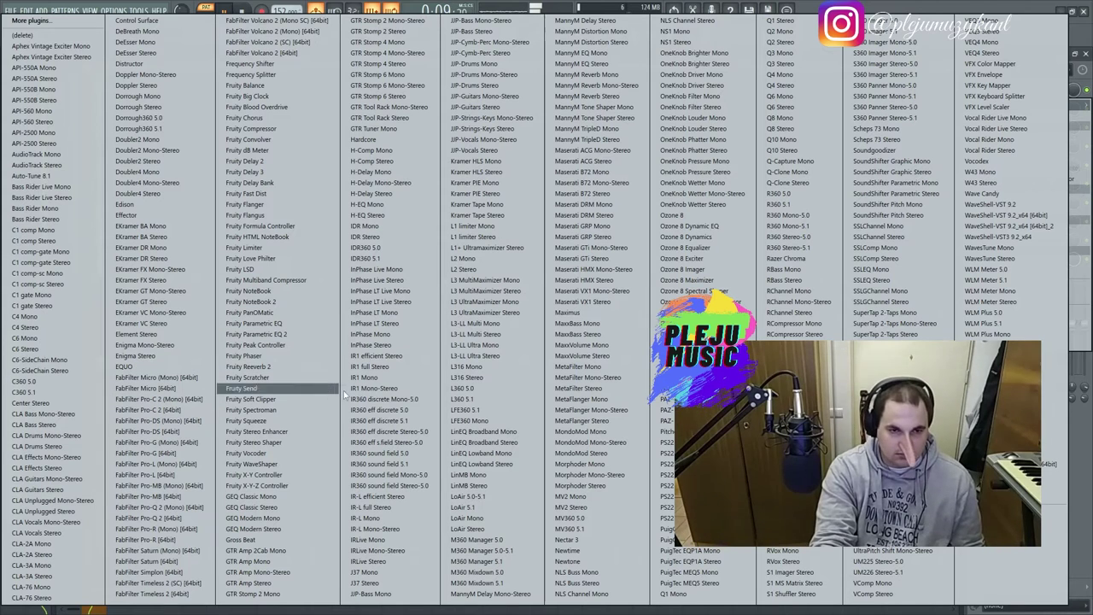
- Load Gross Beat in the Sytrus track's first effect slot and choose the 1/2 Bt Gate volume preset
click(261, 539)
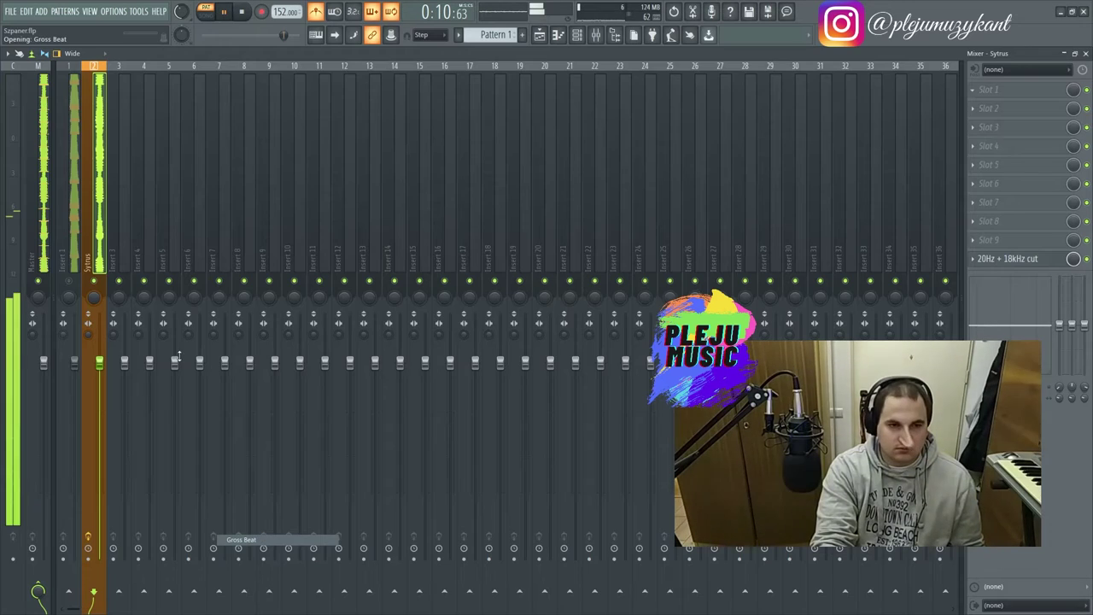
click(222, 366)
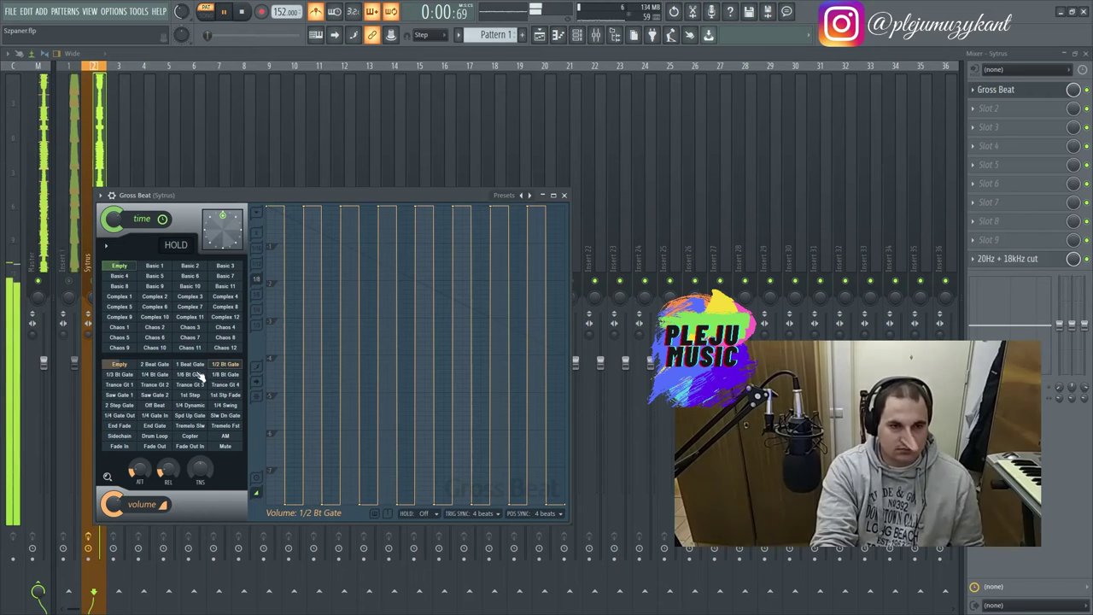
key(space)
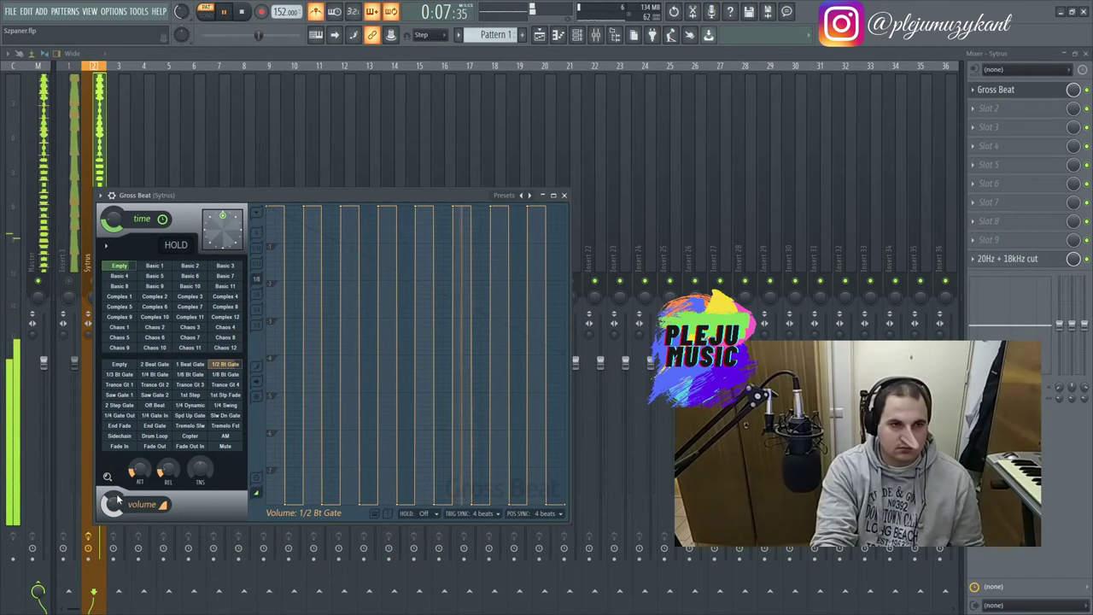
- Audition the Complex 7 time preset in Gross Beat, switch to Complex 4 and close the plugin
click(189, 306)
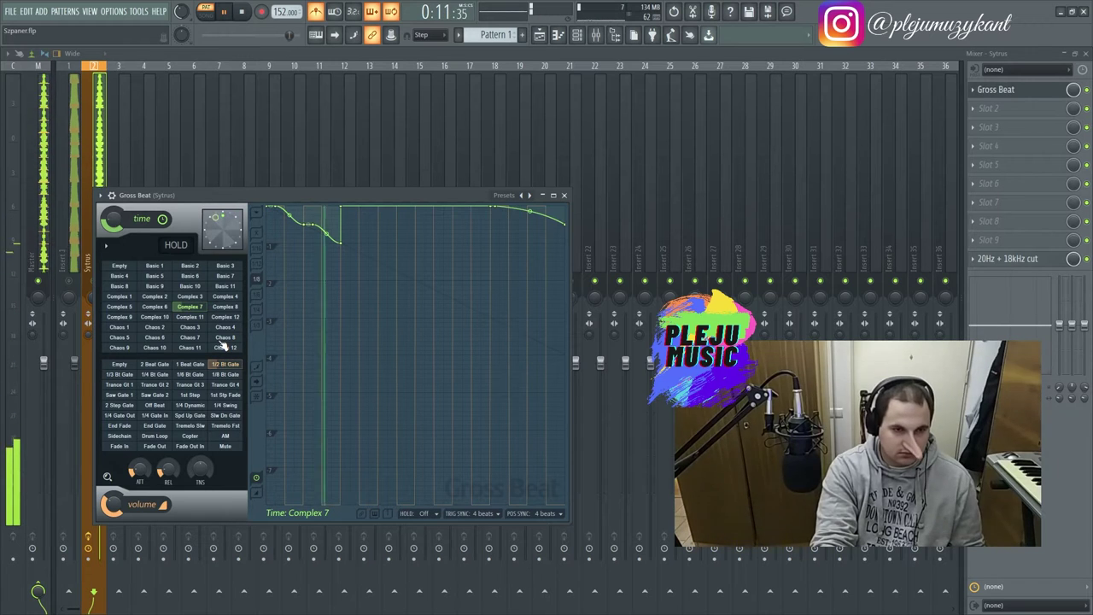
click(224, 296)
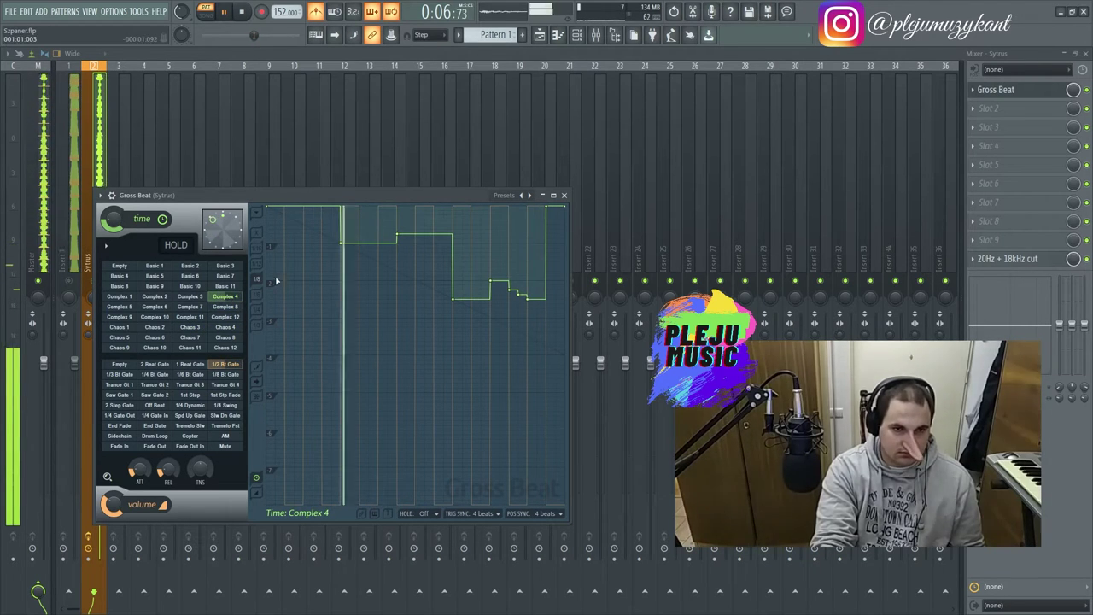
click(563, 195)
- Load FabFilter Pro-R in the second slot with the Comb Filtered Space A preset and lower the slot's mix level
click(978, 115)
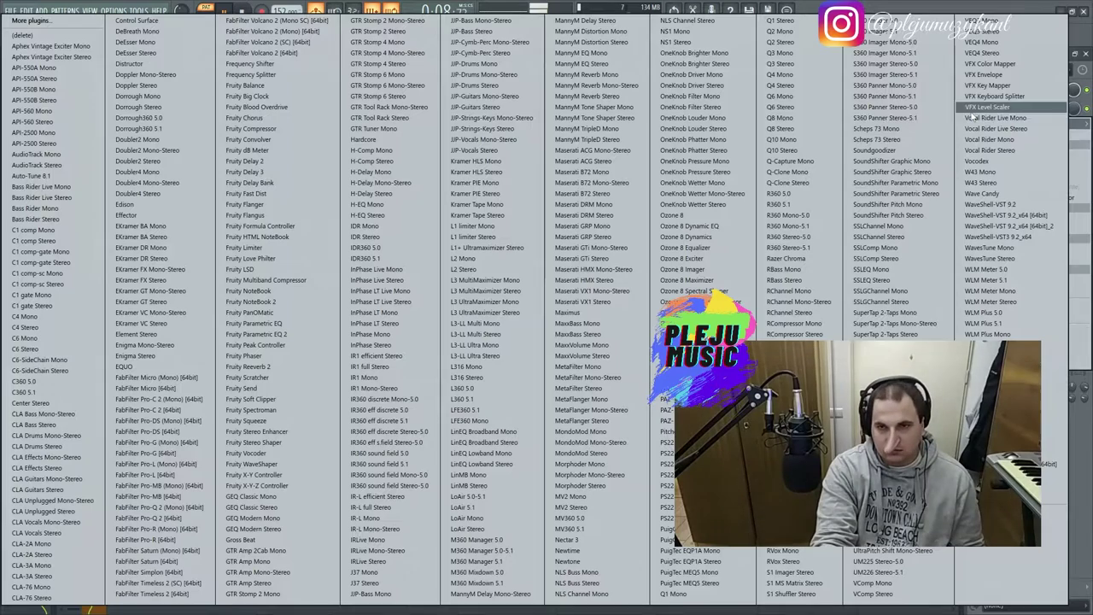
click(177, 541)
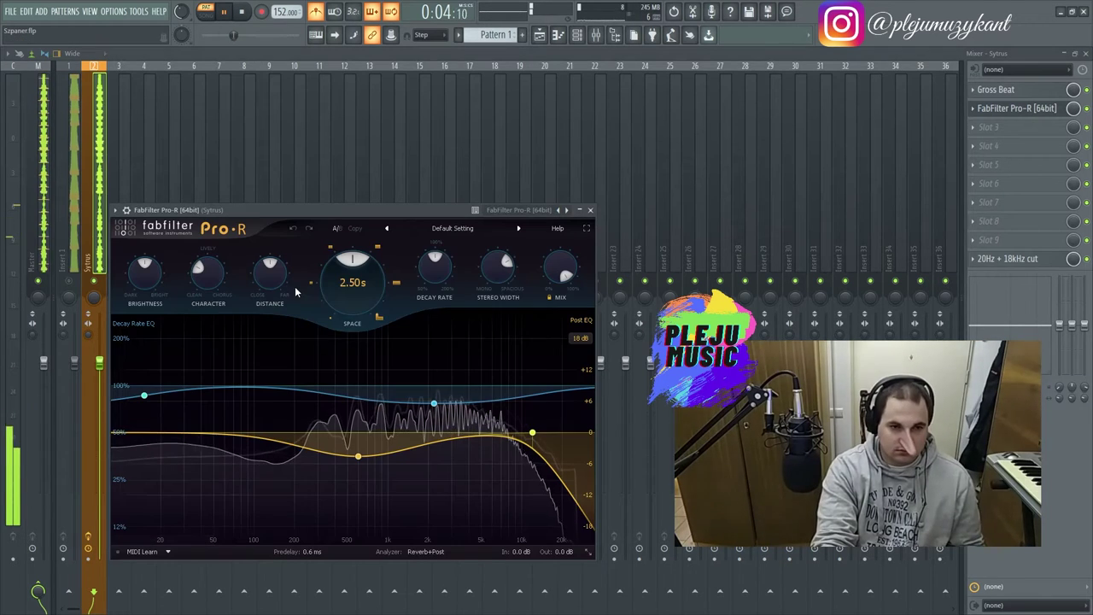
click(449, 229)
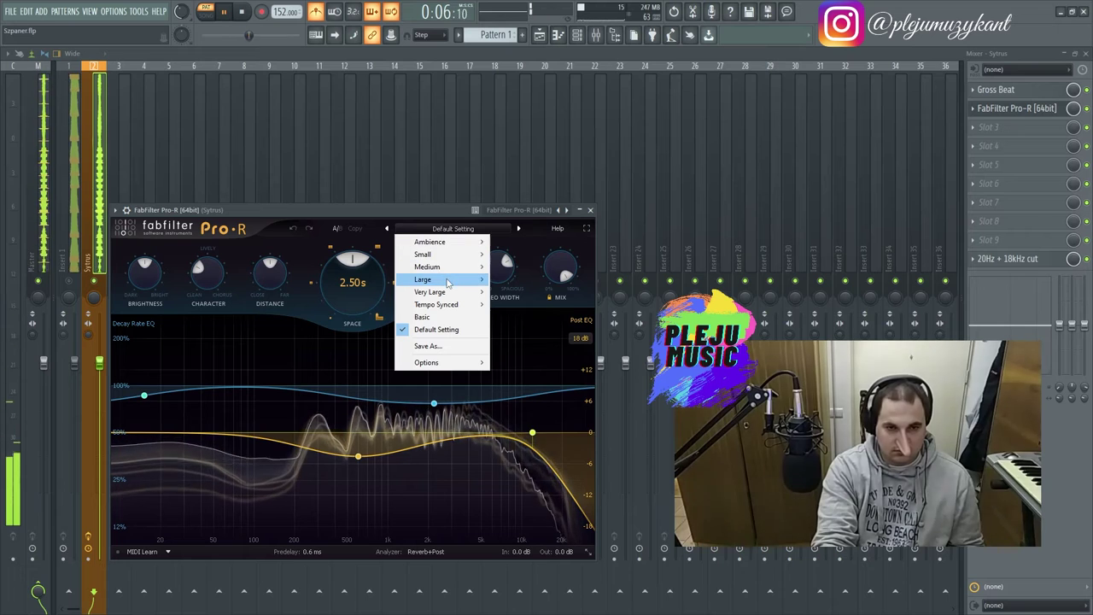
mouse_move(427, 280)
click(570, 231)
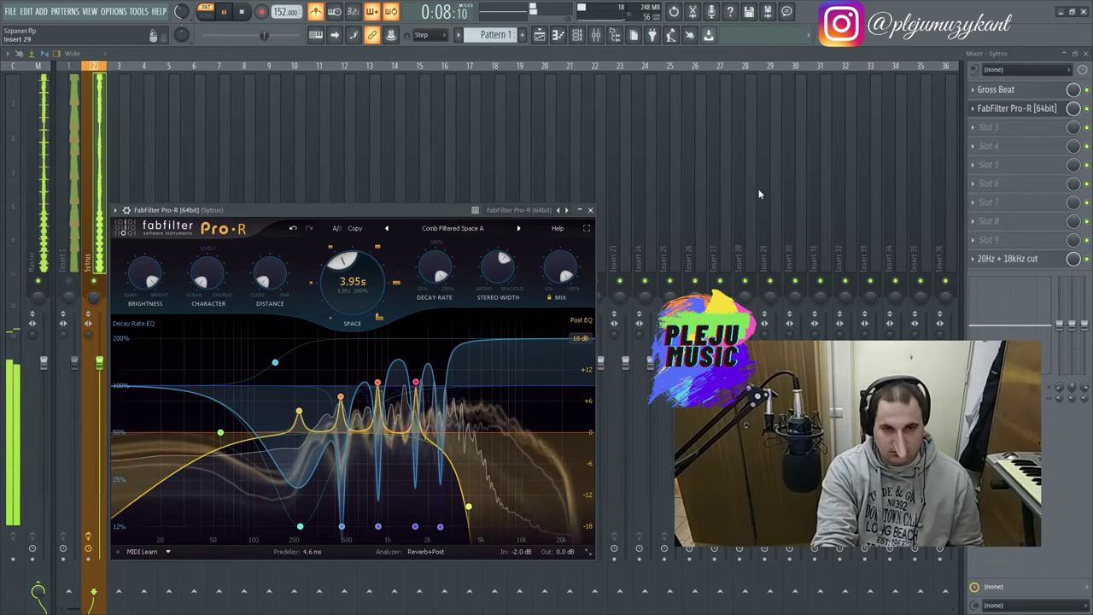
drag(1074, 108, 1073, 149)
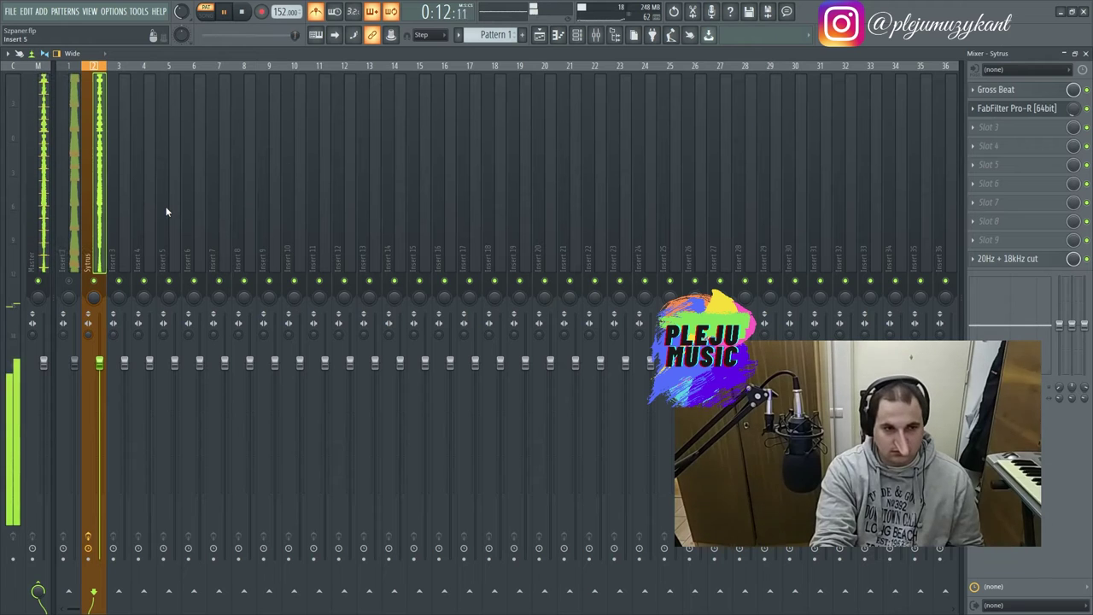
- Show the channel rack and open the Dzikie sample > L.MD Sound Pack > Bass(808) Kicks sample folder
click(586, 37)
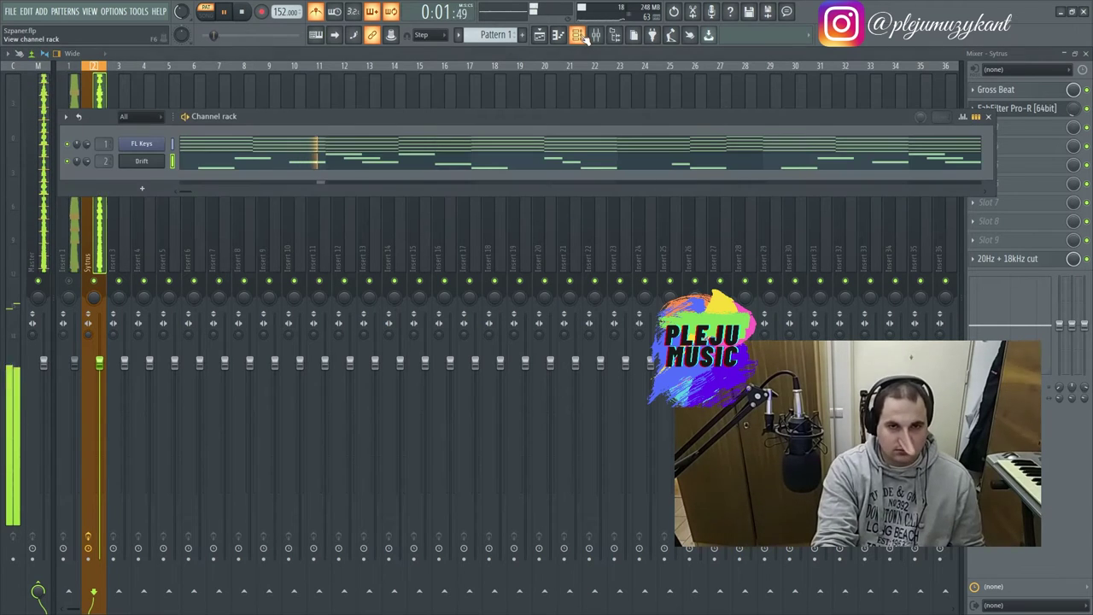
right_click(146, 164)
click(310, 172)
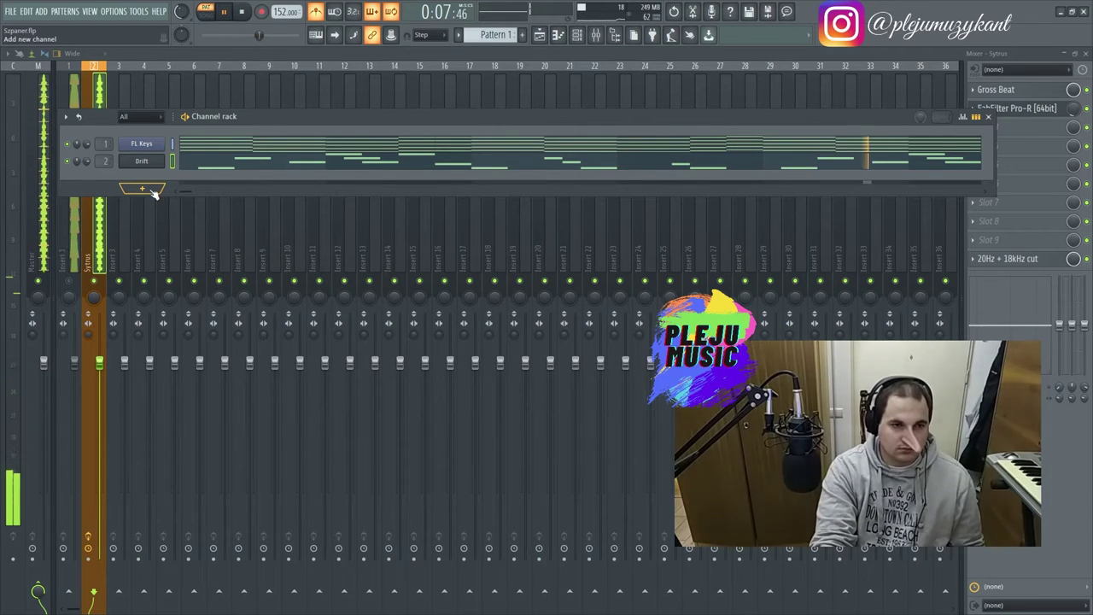
click(615, 35)
scroll(52, 223, up, 10)
click(68, 290)
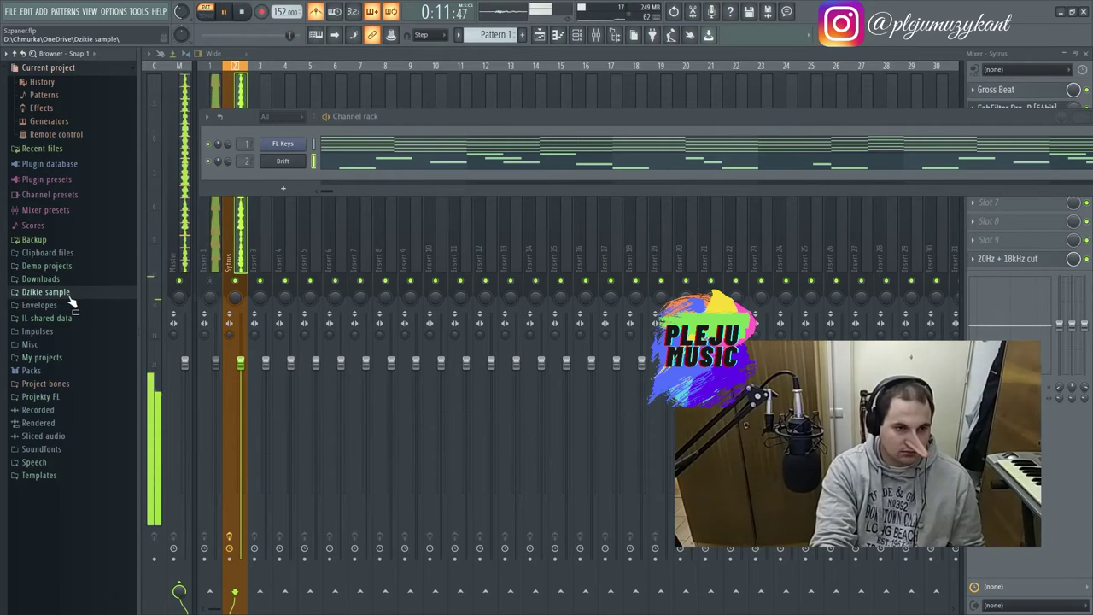
click(72, 295)
click(74, 317)
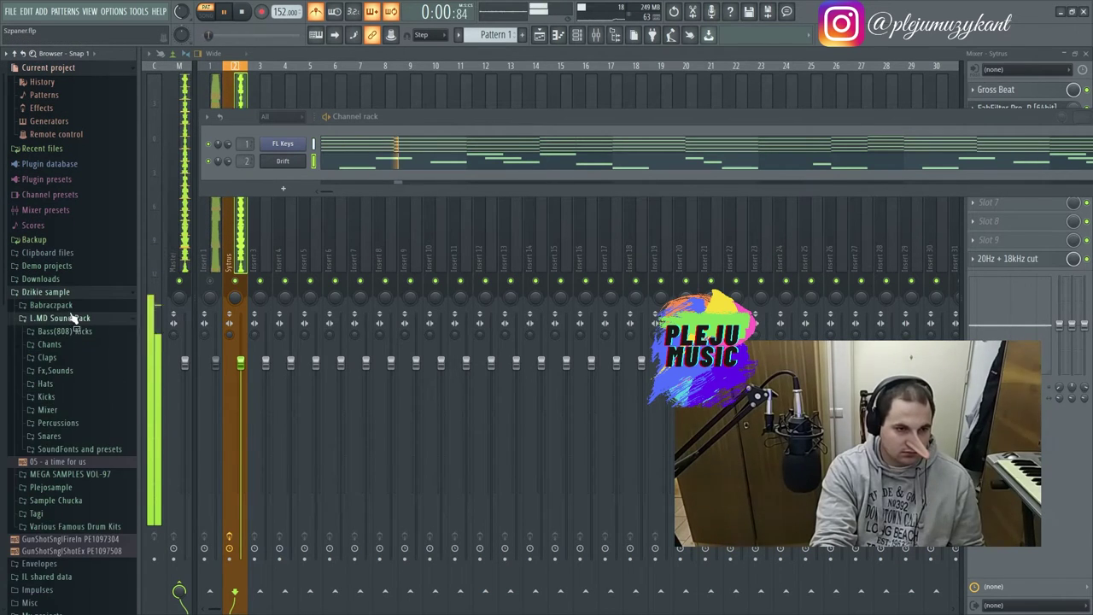
click(84, 333)
- Preview the L.MD 808 samples 1, 7 and 10, and add L.MD 808 (1) as a new channel
click(84, 345)
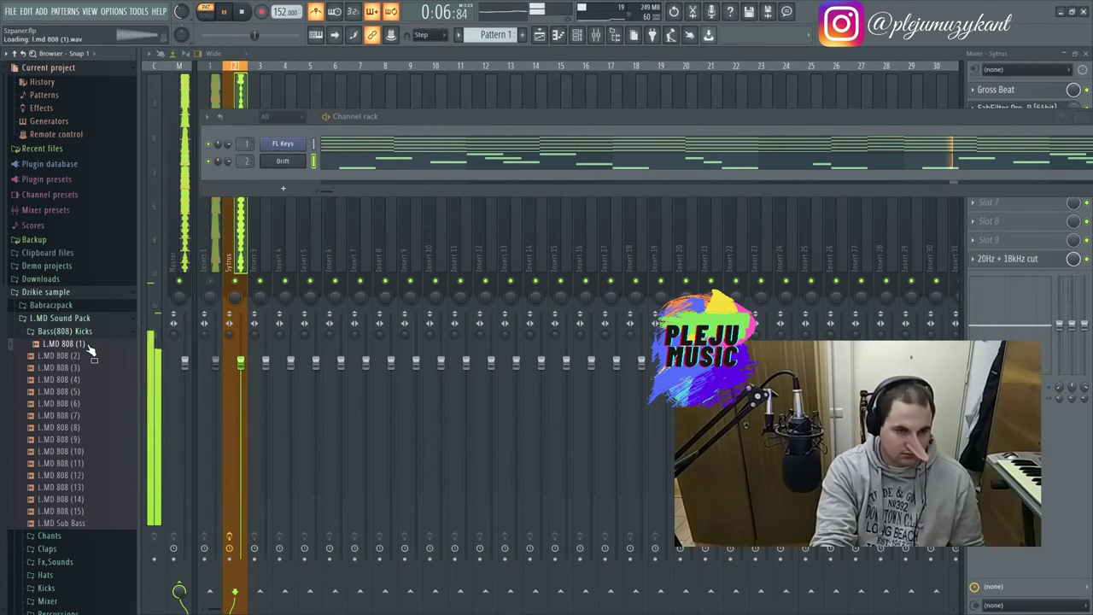
click(84, 415)
click(84, 452)
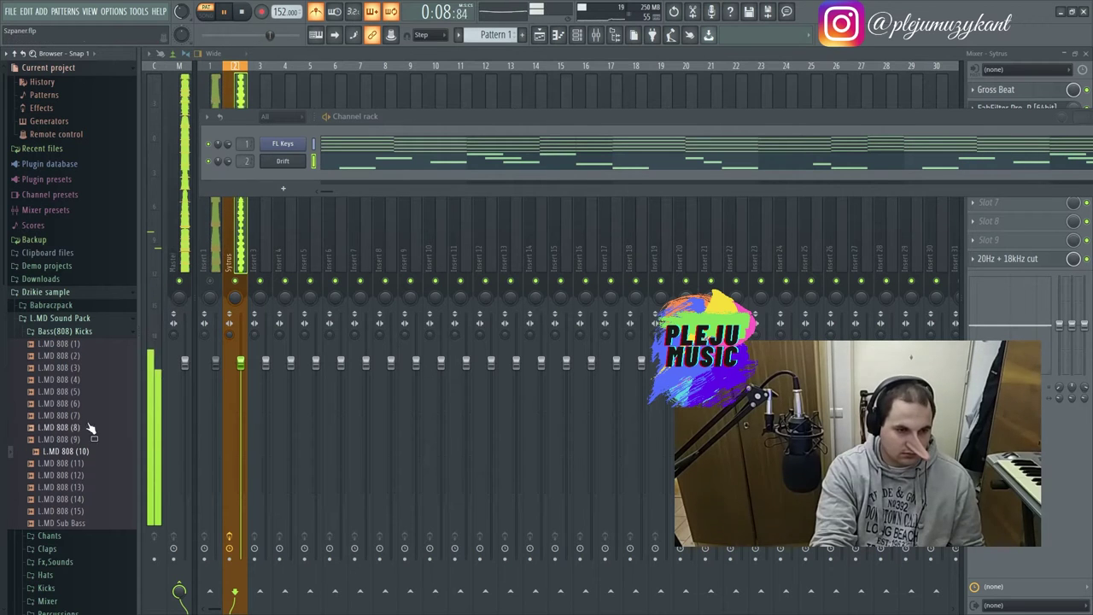
click(88, 345)
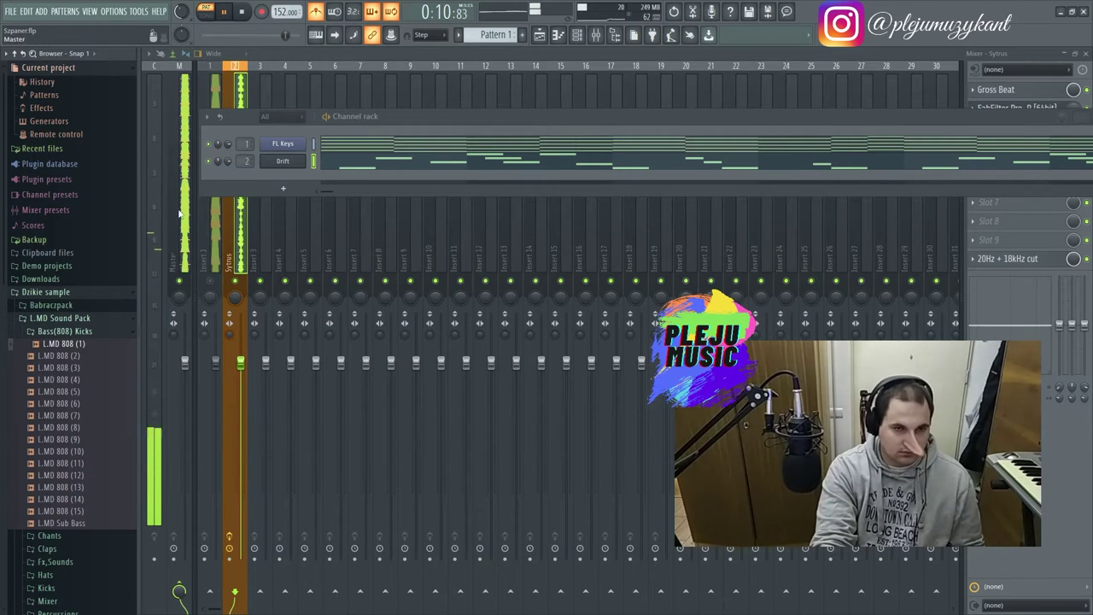
drag(292, 175, 290, 177)
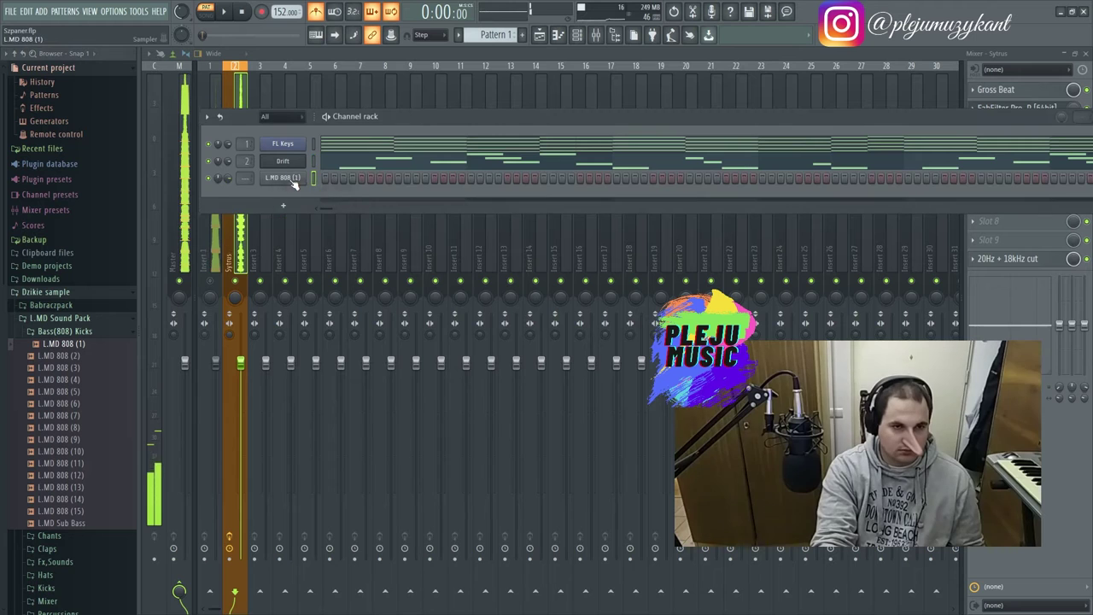
- Limit the L.MD 808 (1) channel's maximum polyphony to 1 and enable its volume envelope with 0% decay
click(282, 177)
click(256, 172)
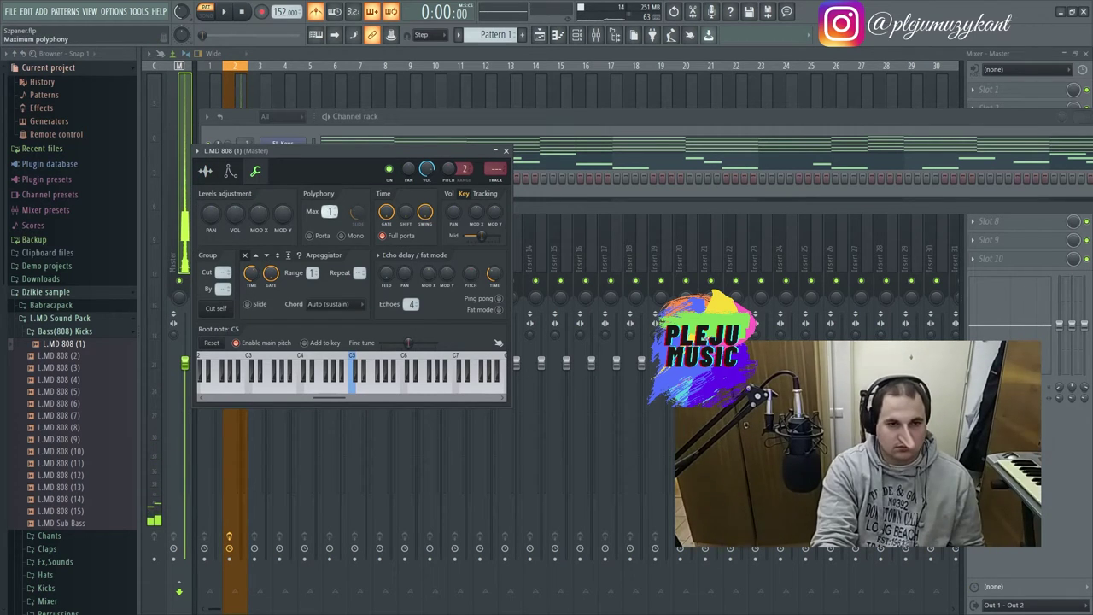
click(232, 171)
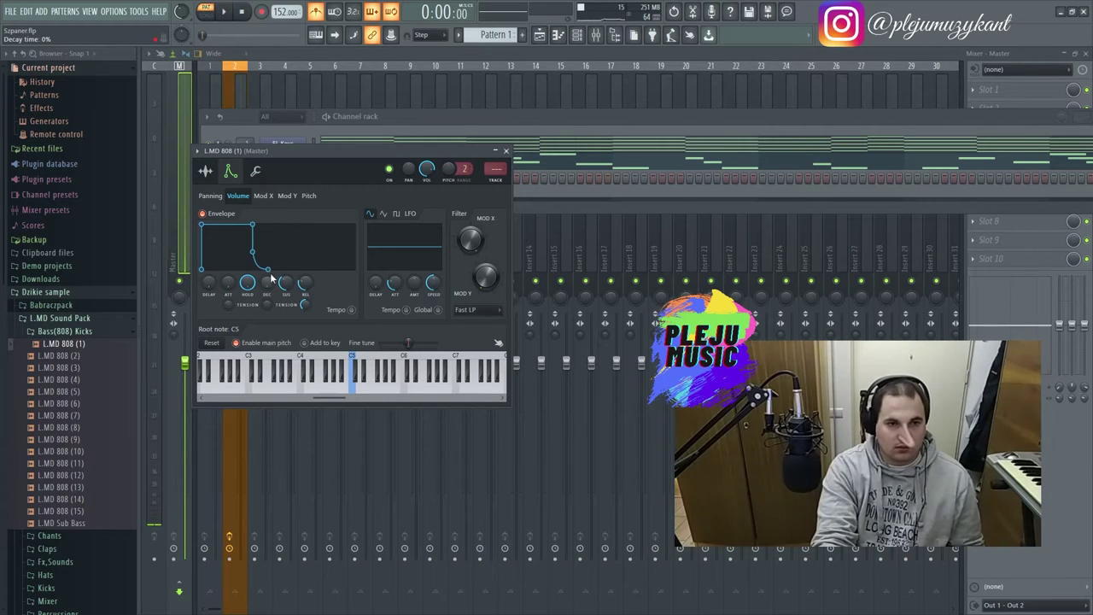
- Open the 808 sample in the Edison audio editor and run pitch region detection on it
click(207, 171)
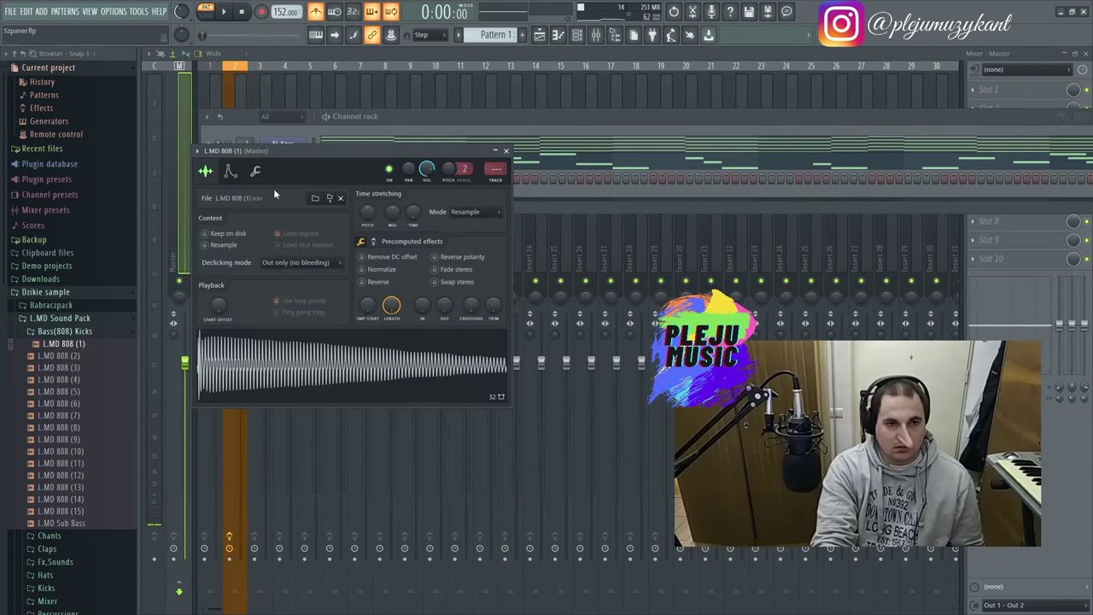
right_click(288, 362)
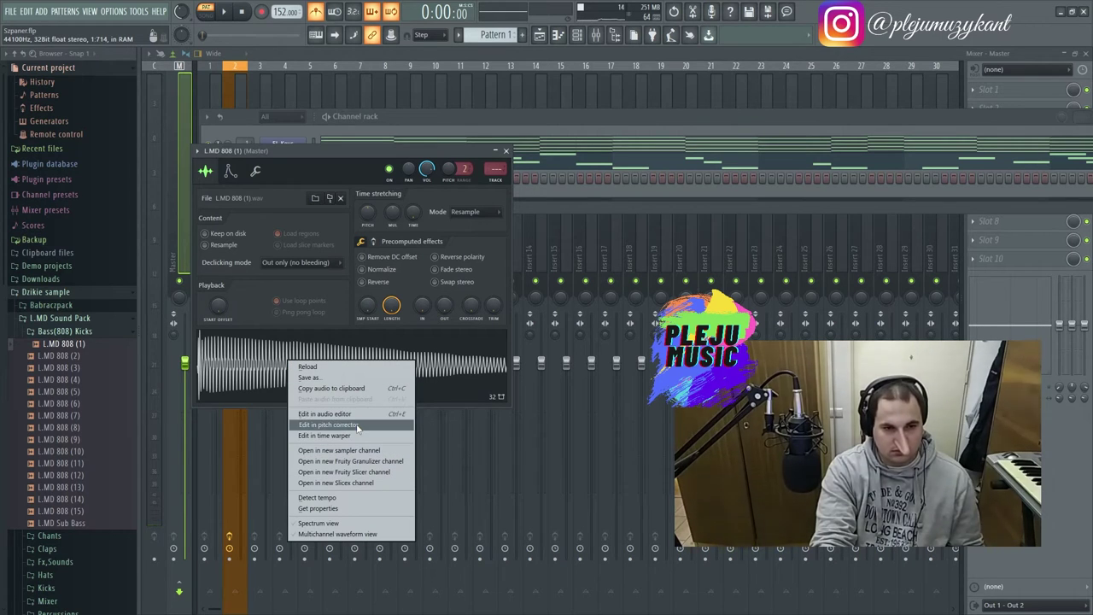
click(352, 414)
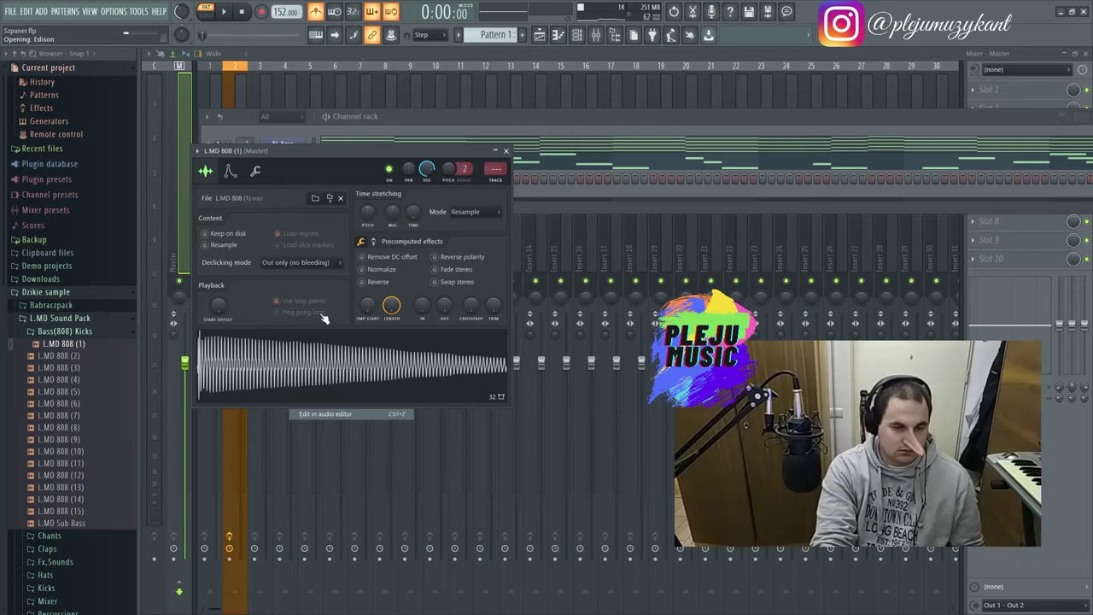
click(318, 245)
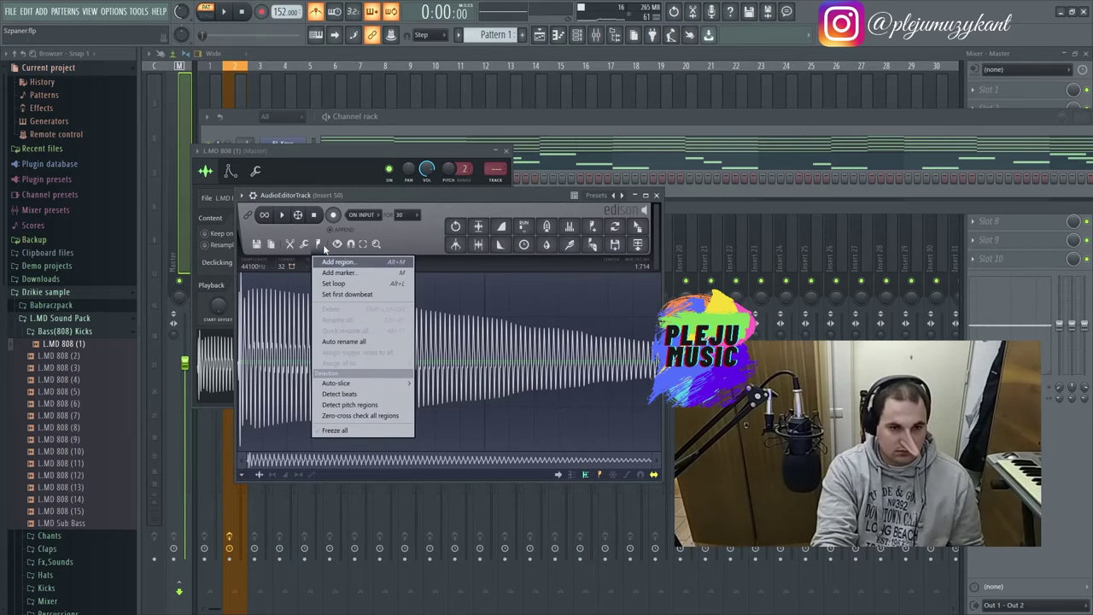
click(350, 405)
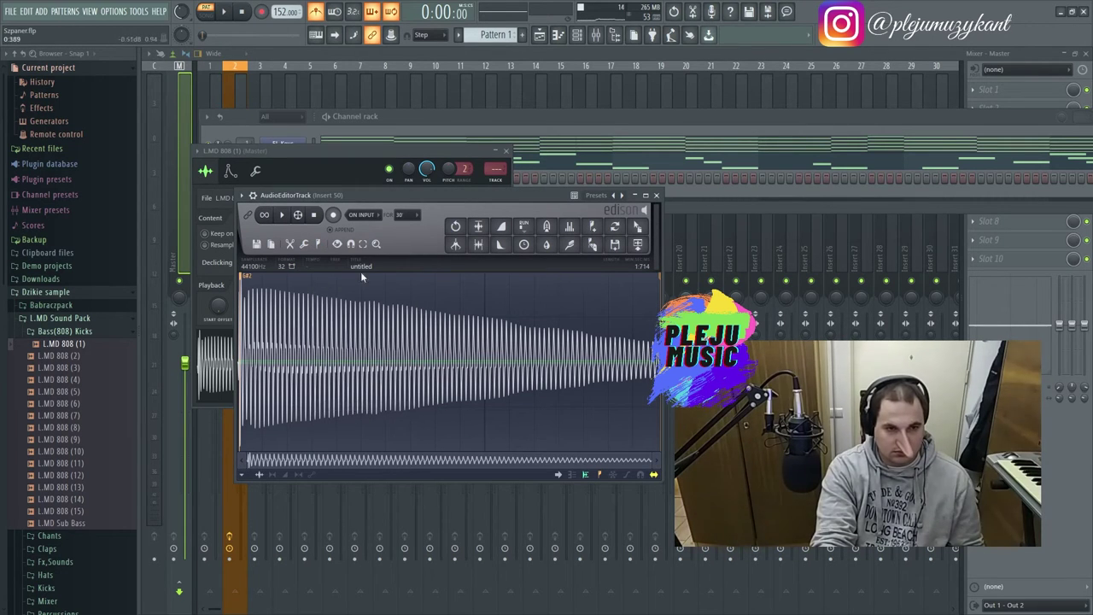
key(F9)
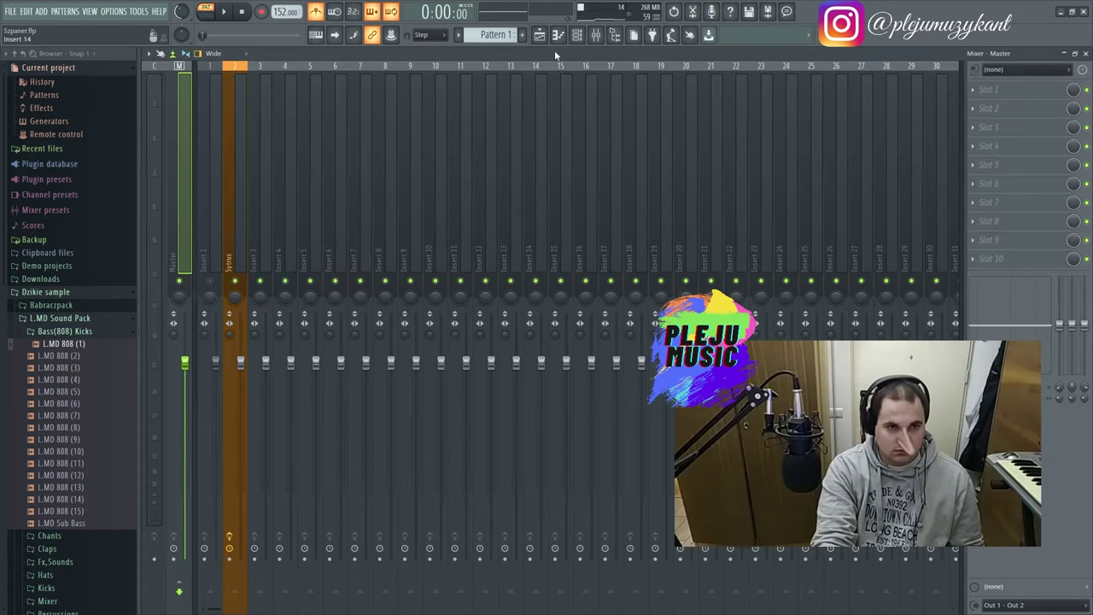
- Play test notes on the L.MD 808 (1) channel with the typing keyboard and set its root note to G#4
key(F6)
click(275, 178)
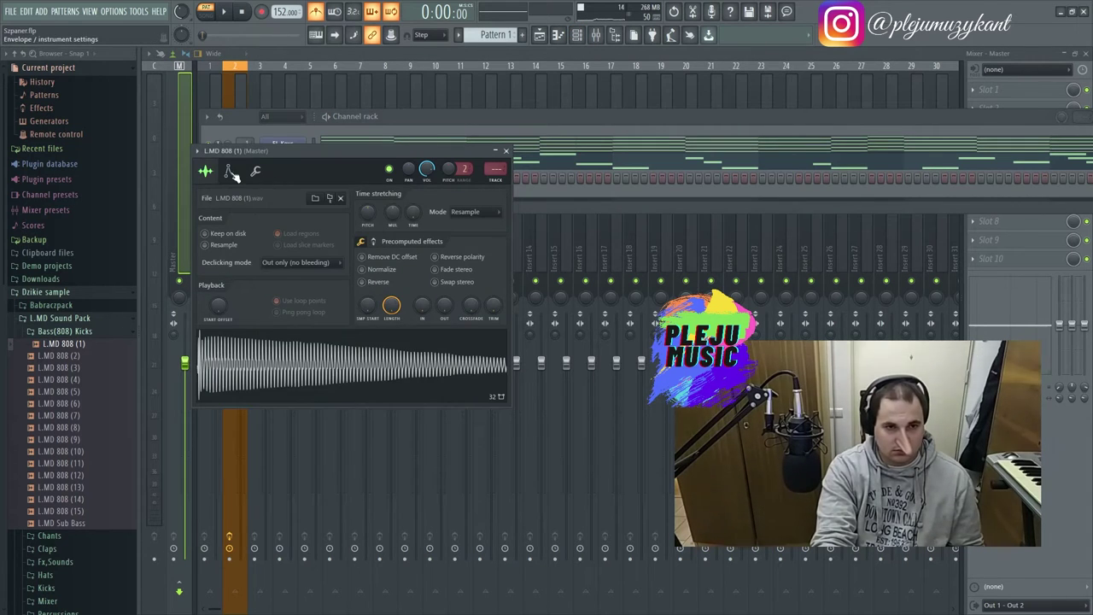
click(257, 171)
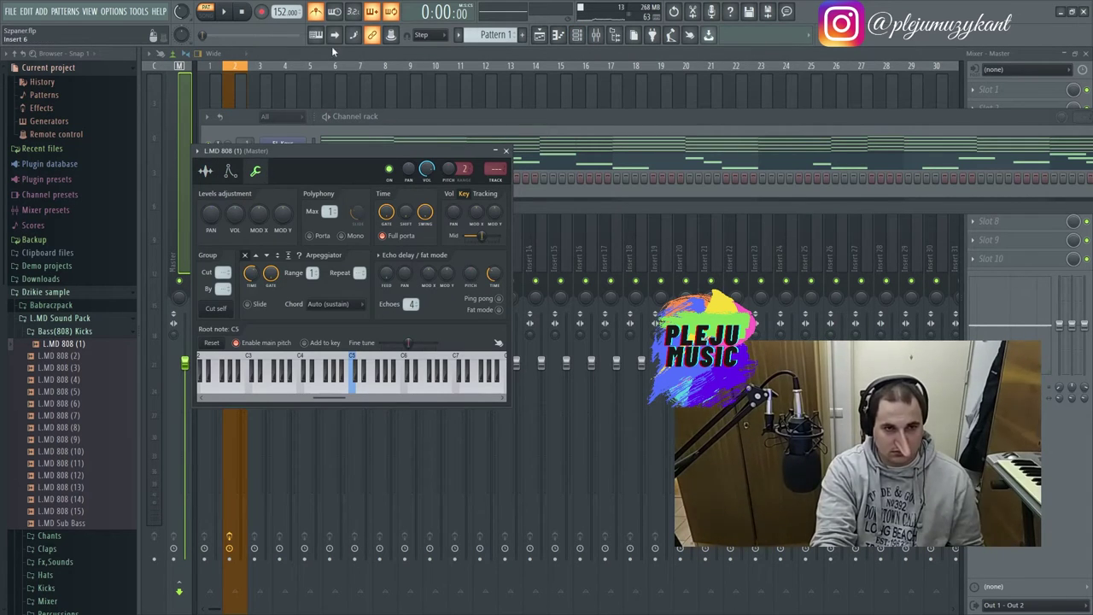
key(s)
key(z)
key(z)
key(z)
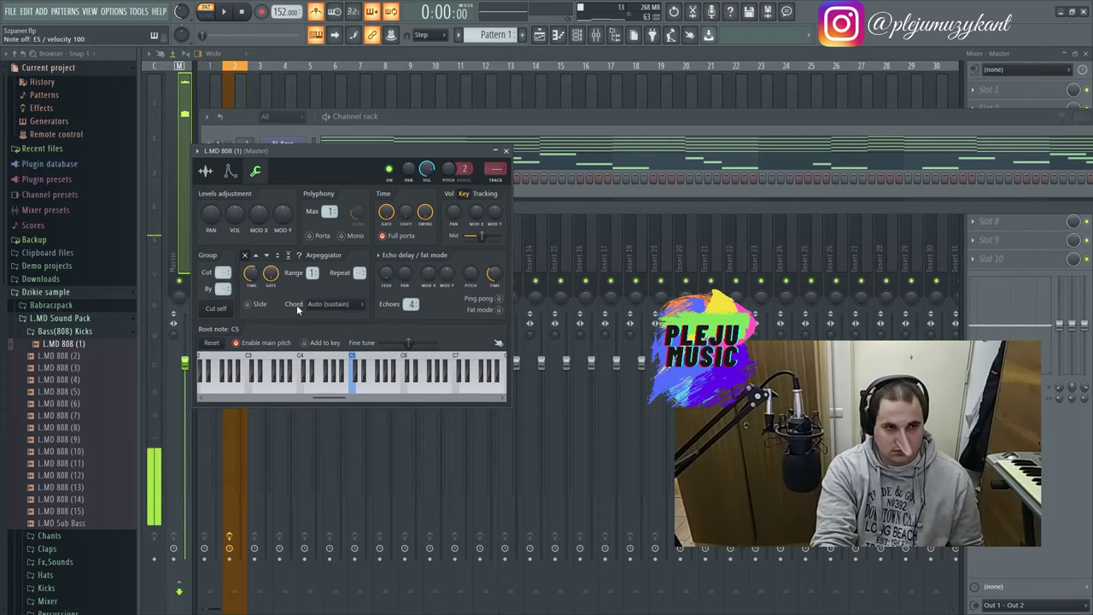
key(h)
key(h)
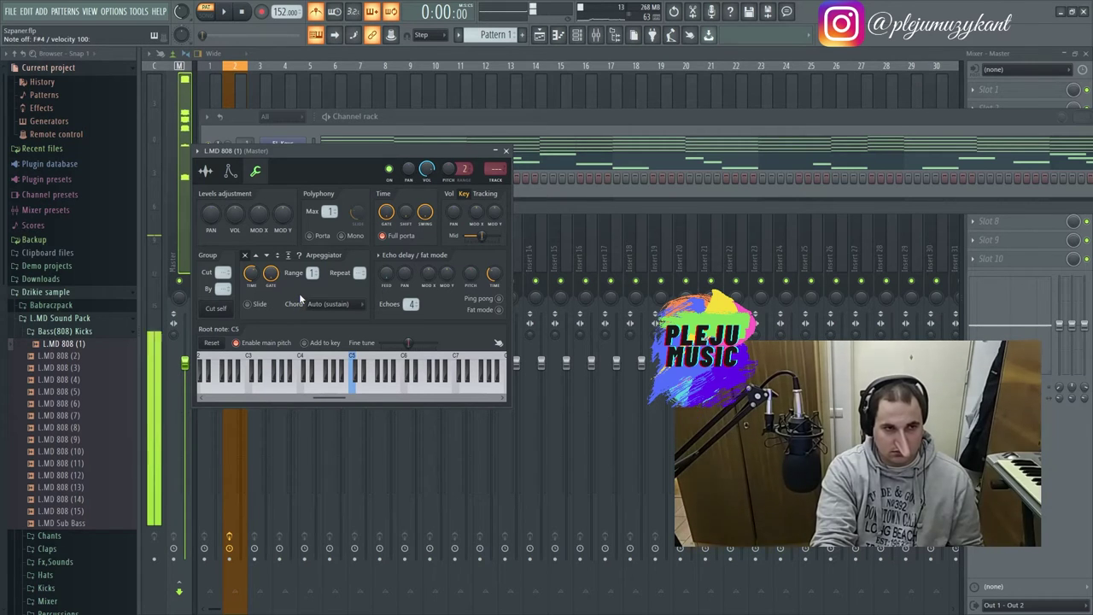
key(h)
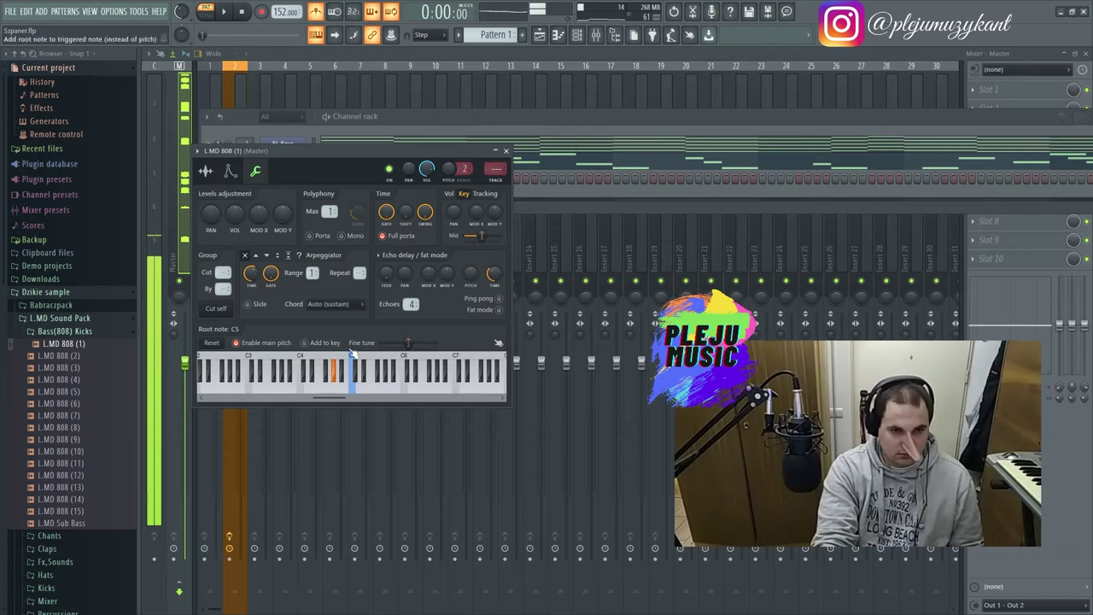
right_click(336, 368)
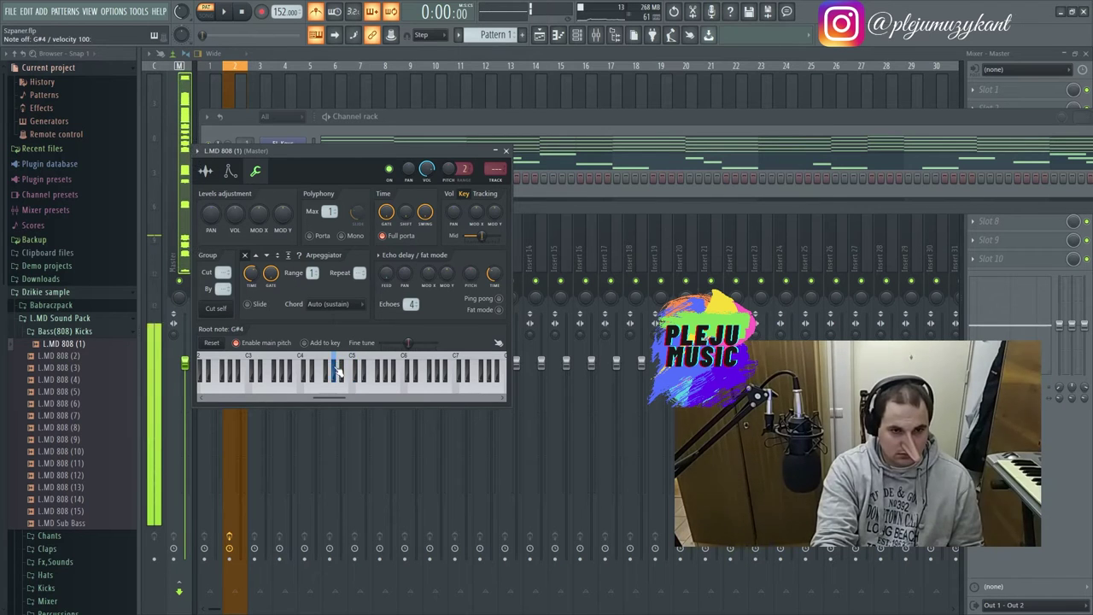
- Check the 808 channel's envelope and sample settings, and route the channel to mixer track 3
click(232, 171)
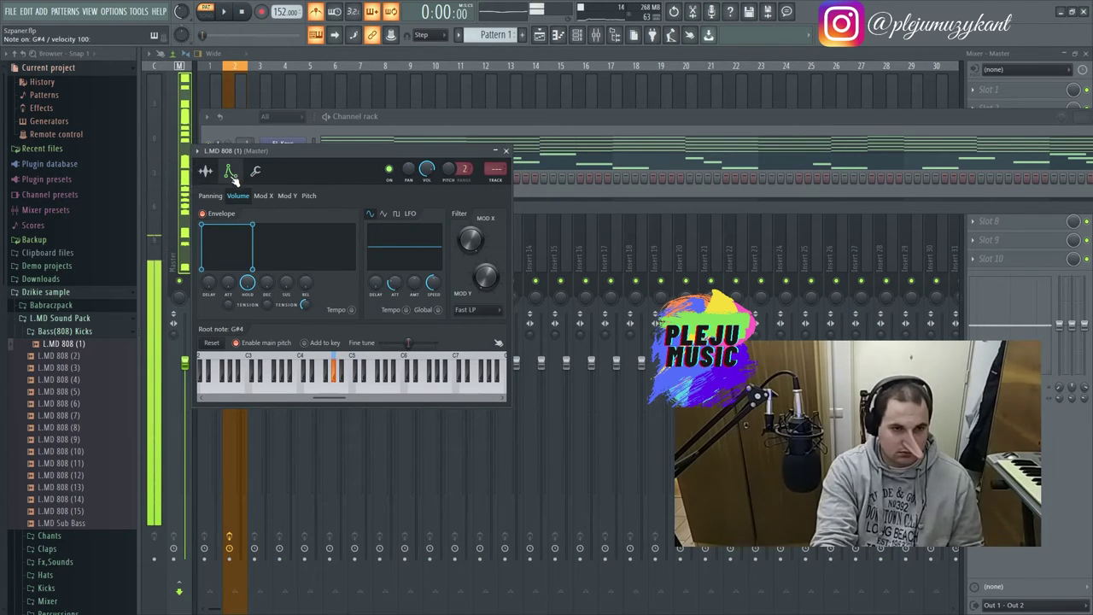
click(206, 172)
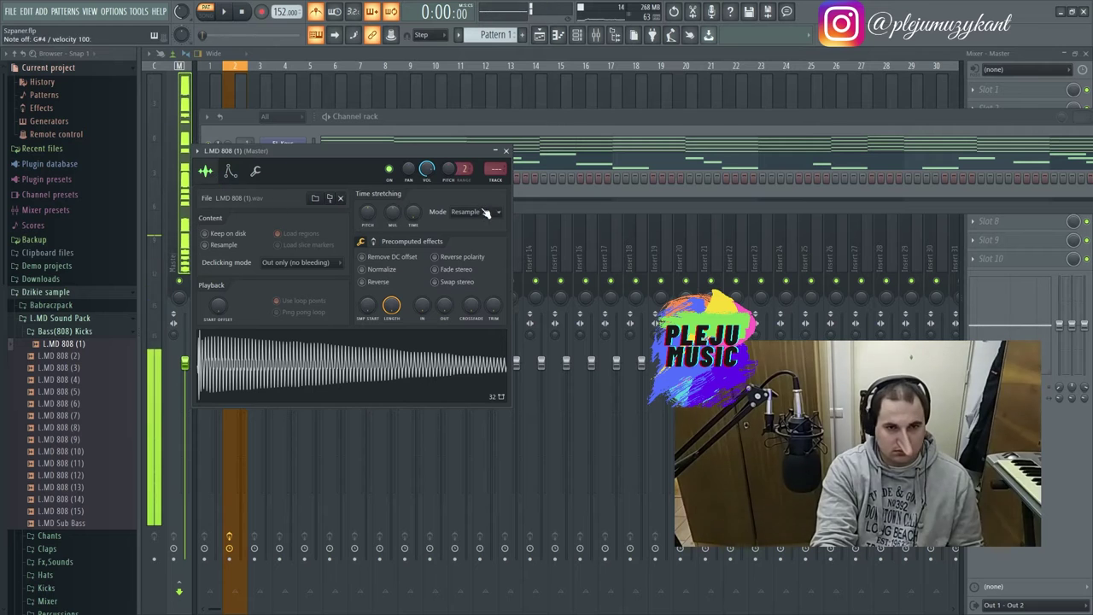
key(ctrl+l)
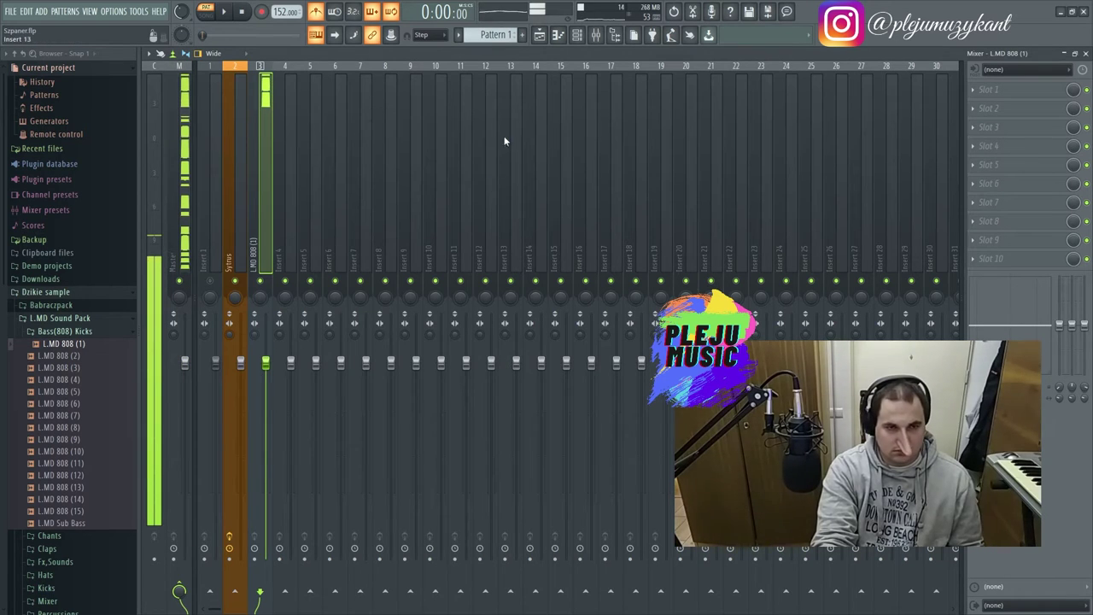
click(577, 35)
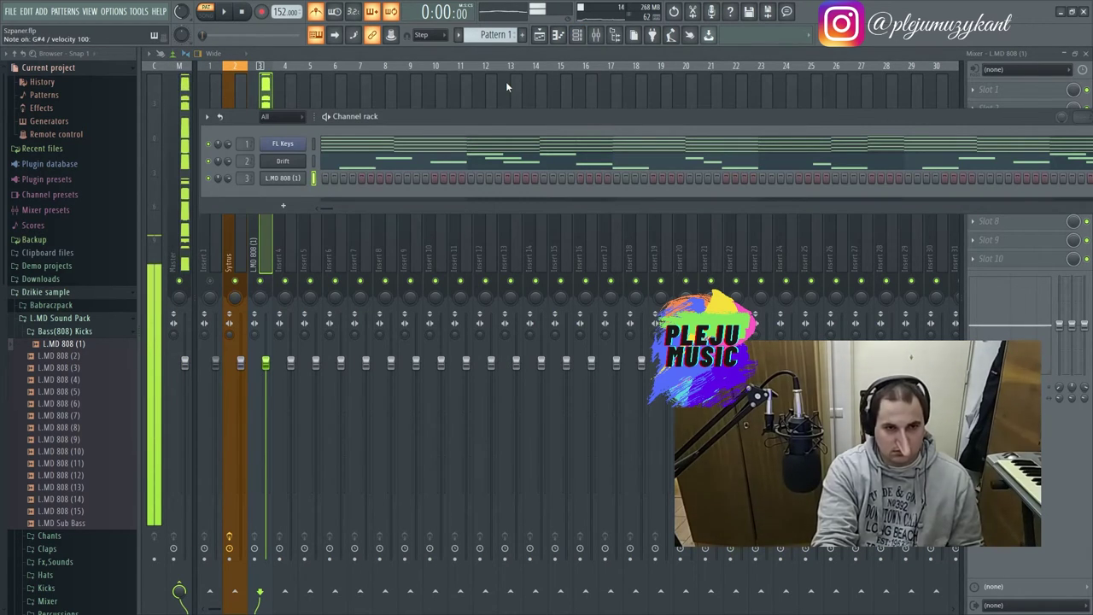
right_click(299, 174)
click(306, 180)
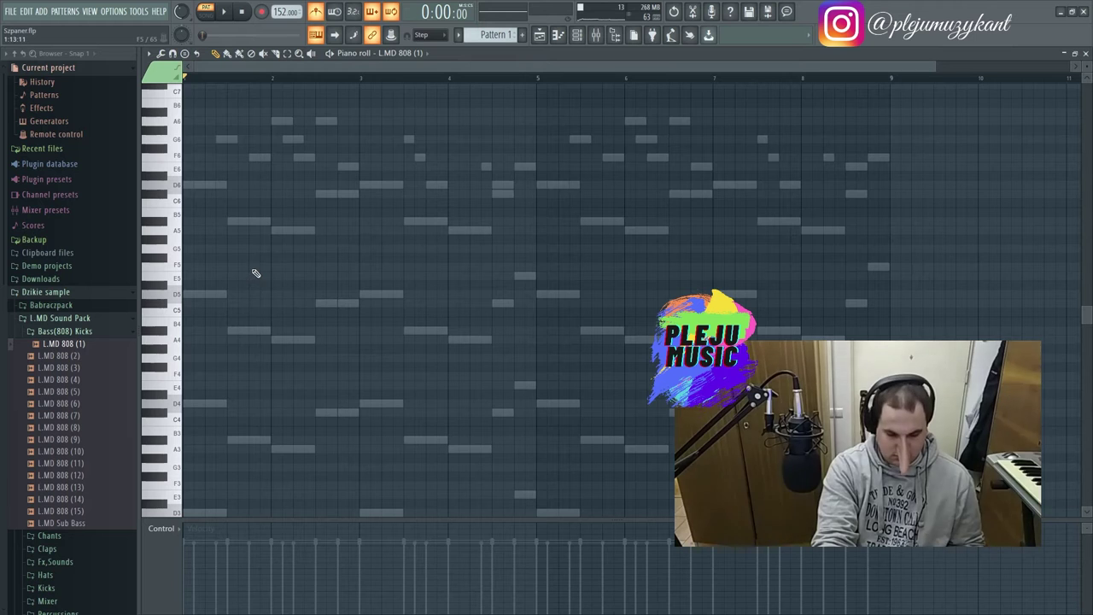
- Open the FL Keys piano roll and copy its lowest octave of bass notes across all eight bars
click(577, 35)
right_click(298, 162)
click(431, 172)
right_click(286, 178)
right_click(293, 147)
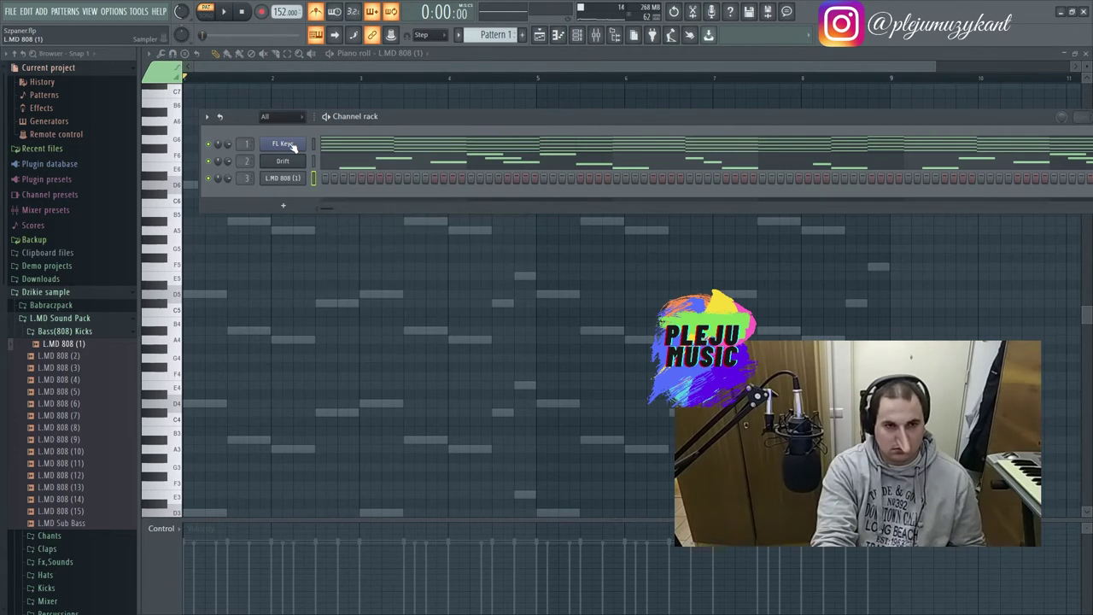
click(292, 147)
right_click(291, 146)
click(330, 144)
scroll(498, 269, down, 3)
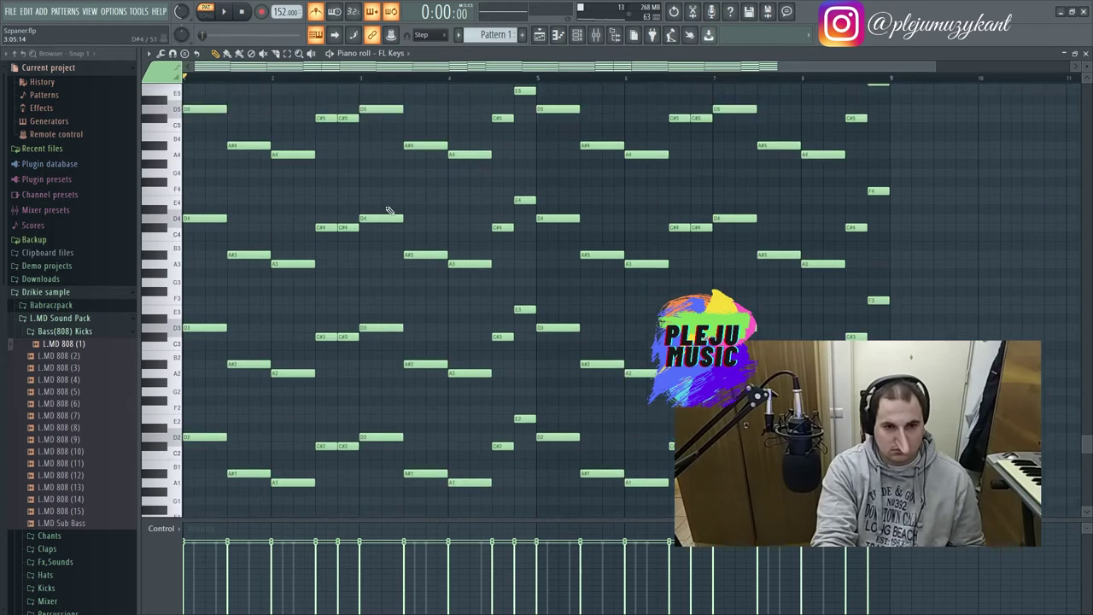
drag(906, 389, 195, 248)
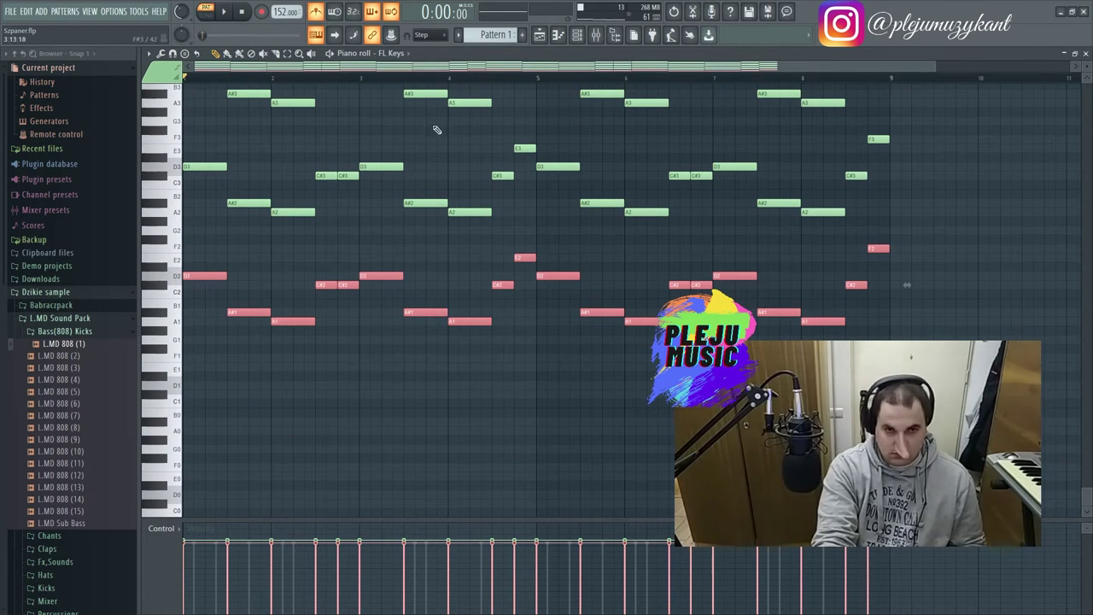
- Paste the copied bass notes into the piano roll of the L.MD 808 (1) channel
click(577, 36)
right_click(298, 179)
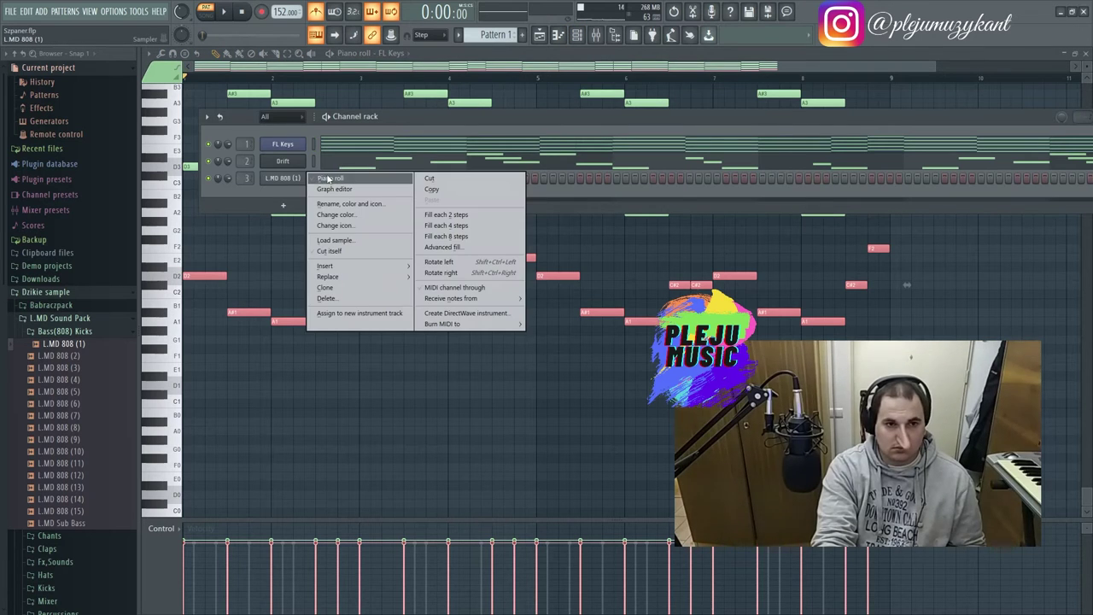
click(328, 178)
key(ctrl+v)
scroll(366, 218, up, 4)
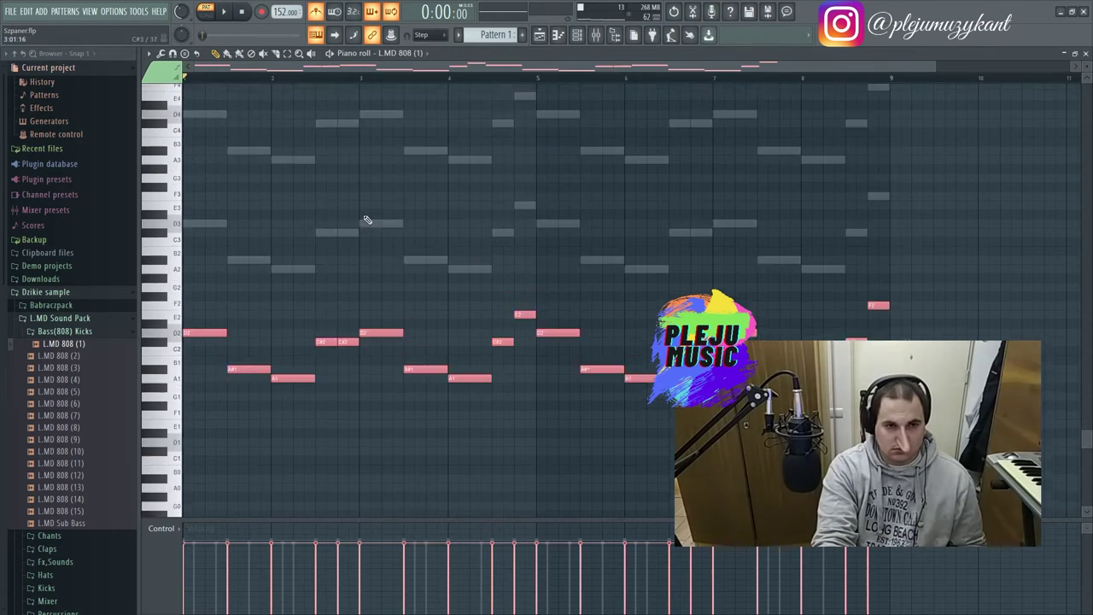
- Transpose the pasted 808 notes up three octaves so the line starts on D5, previewing the pattern along the way
key(space)
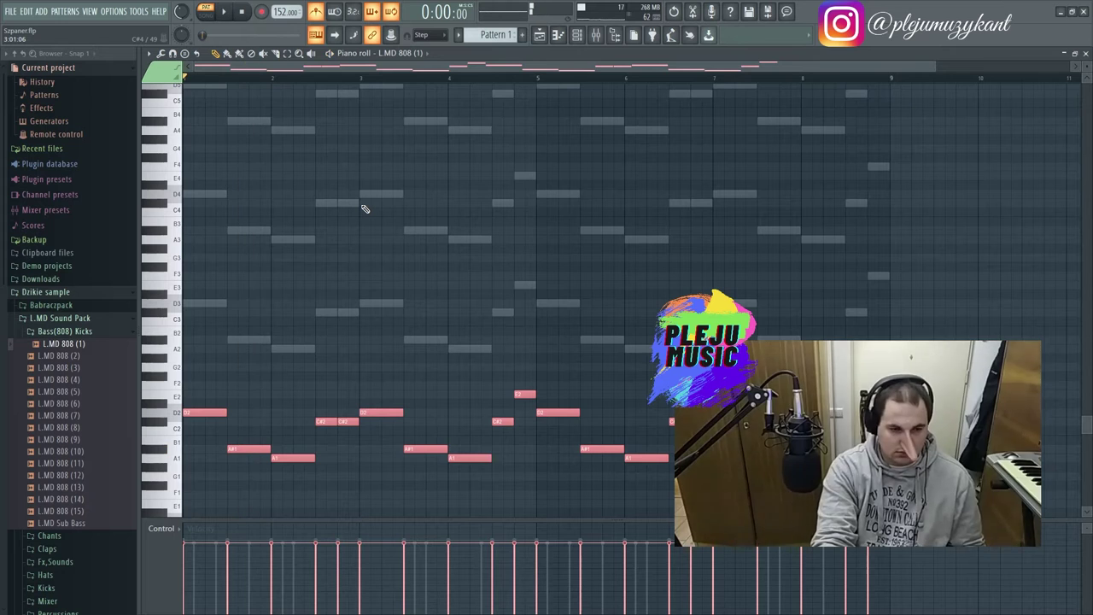
key(ctrl+Up)
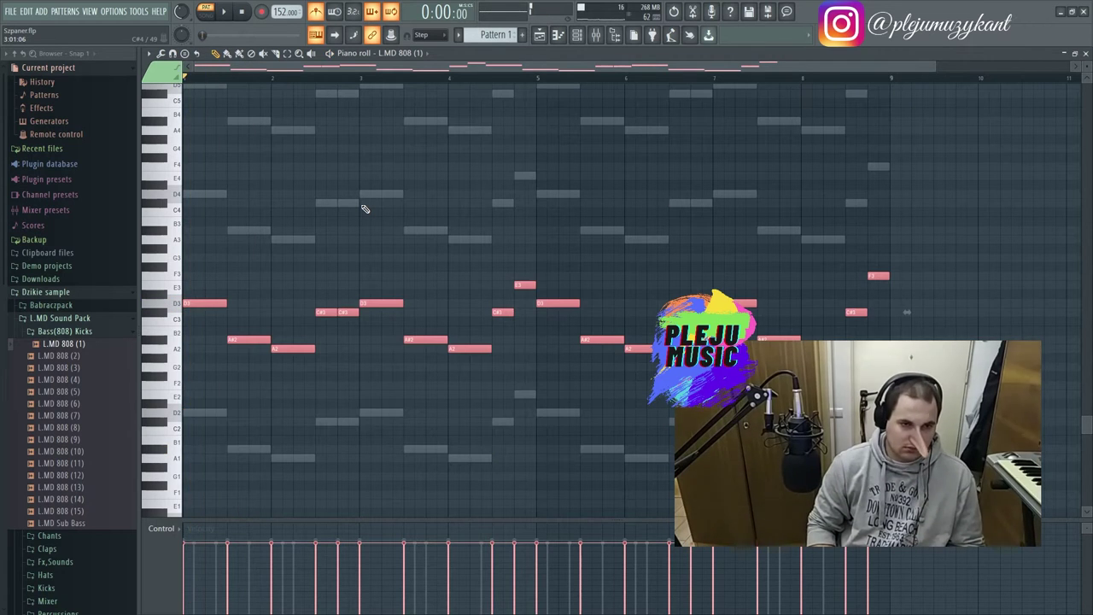
key(ctrl+Up)
key(space)
key(ctrl+Up)
key(space)
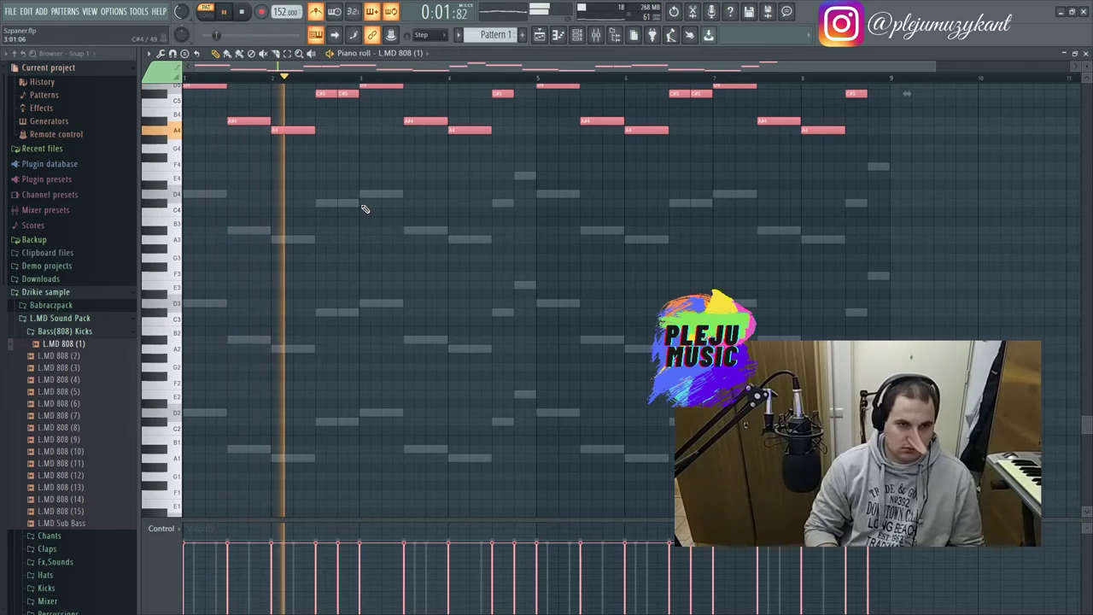
key(space)
scroll(375, 171, up, 4)
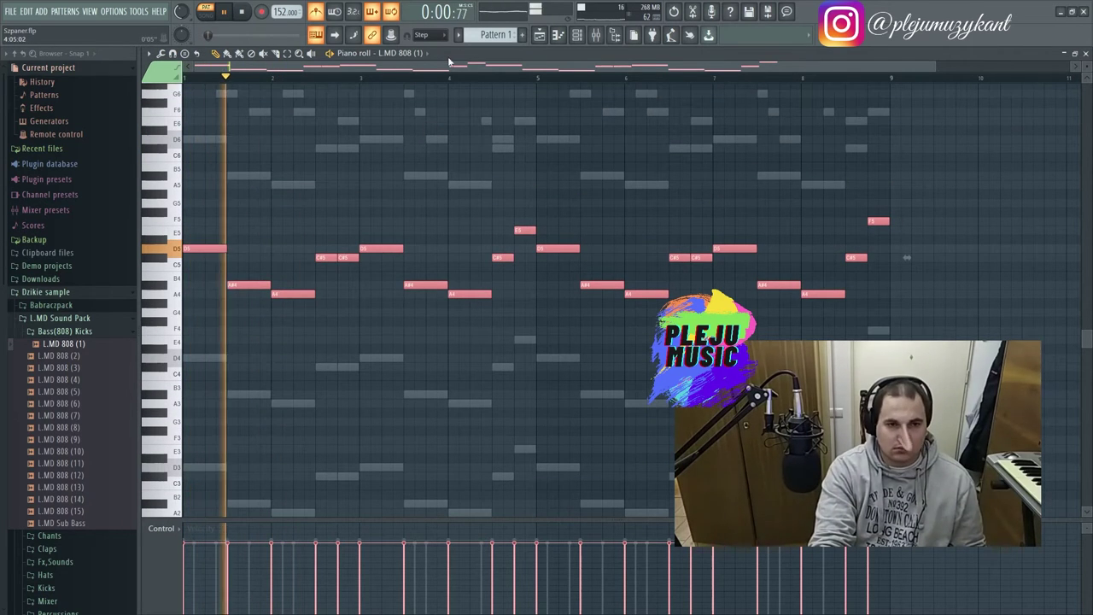
- Raise the 808 notes one more octave to start on D6 and preview the pattern
click(429, 35)
click(431, 131)
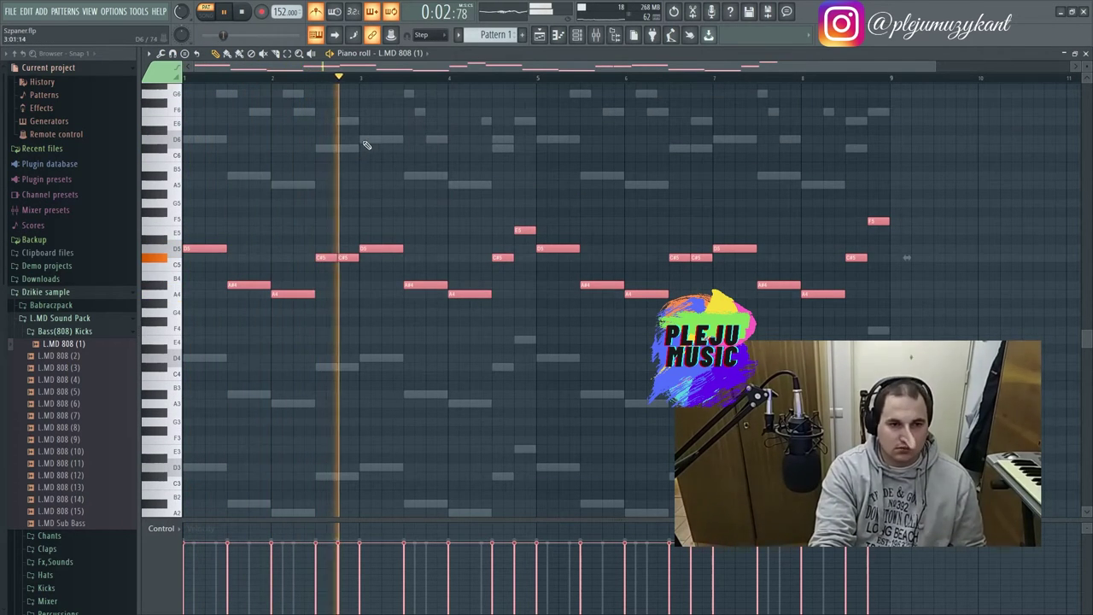
key(space)
key(ctrl+Up)
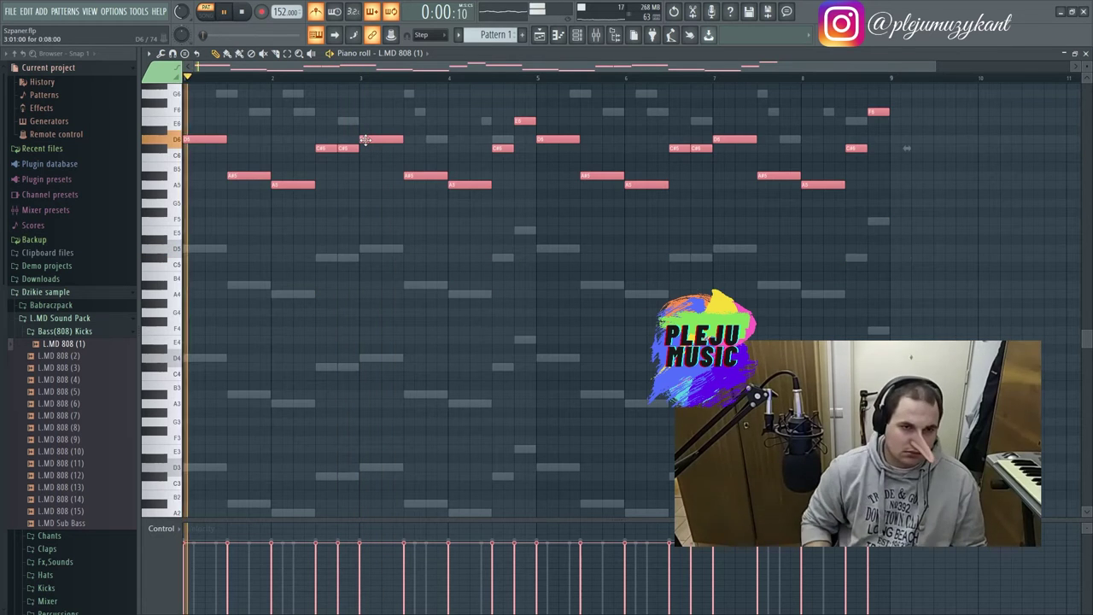
scroll(392, 120, up, 2)
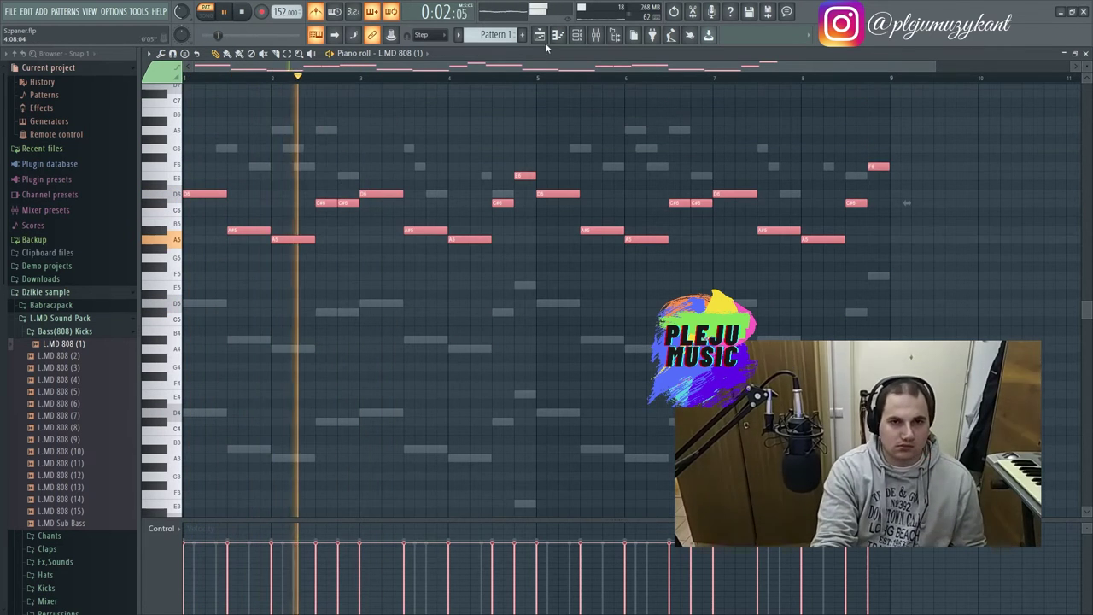
- Add Fruity Parametric EQ 2 to slot 10 of mixer track Insert 1 and cut its low frequencies with band 1
click(577, 35)
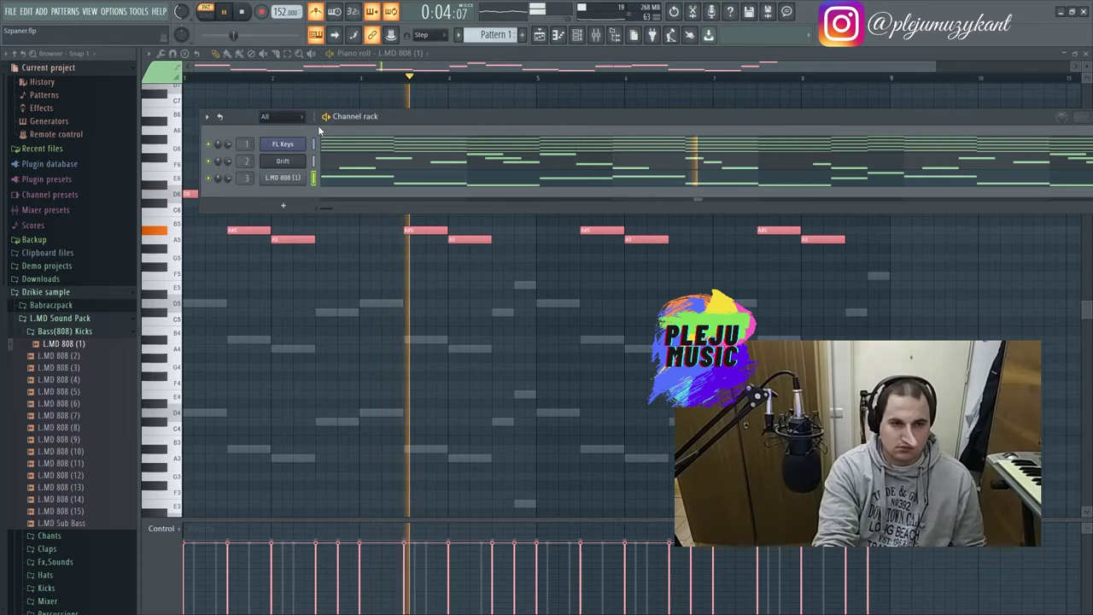
key(F6)
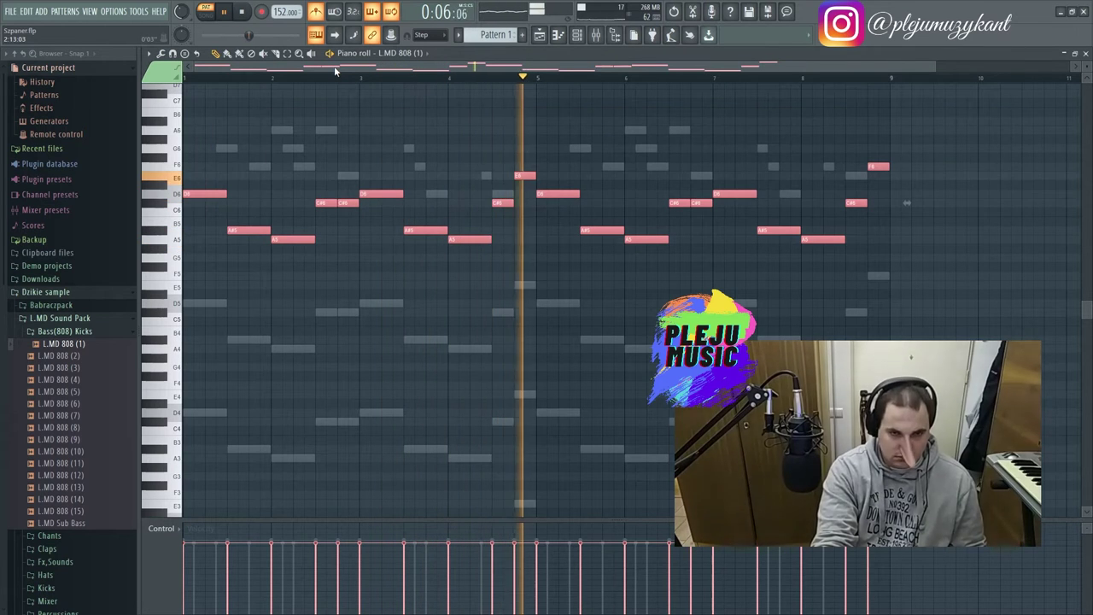
key(F9)
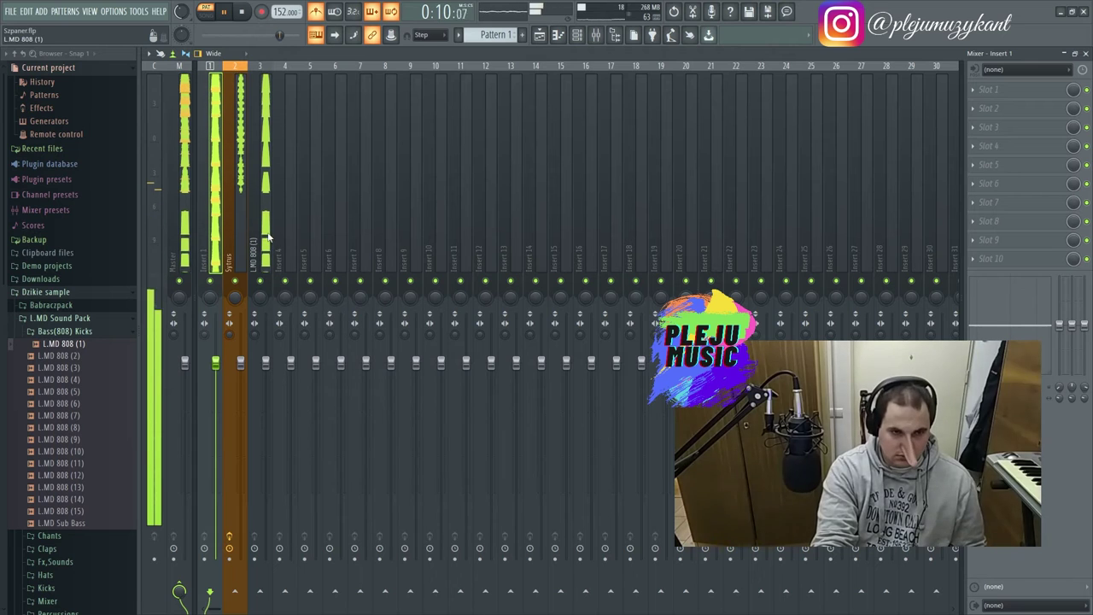
click(980, 263)
click(288, 333)
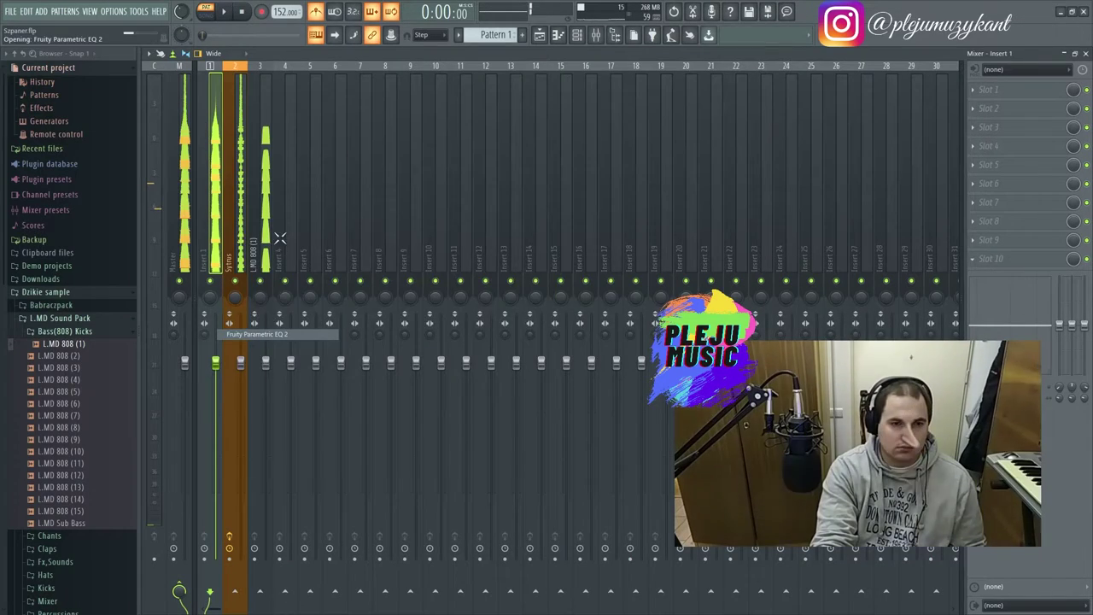
mouse_move(358, 343)
mouse_down()
mouse_move(344, 344)
mouse_move(375, 346)
mouse_move(380, 333)
mouse_move(365, 345)
mouse_up()
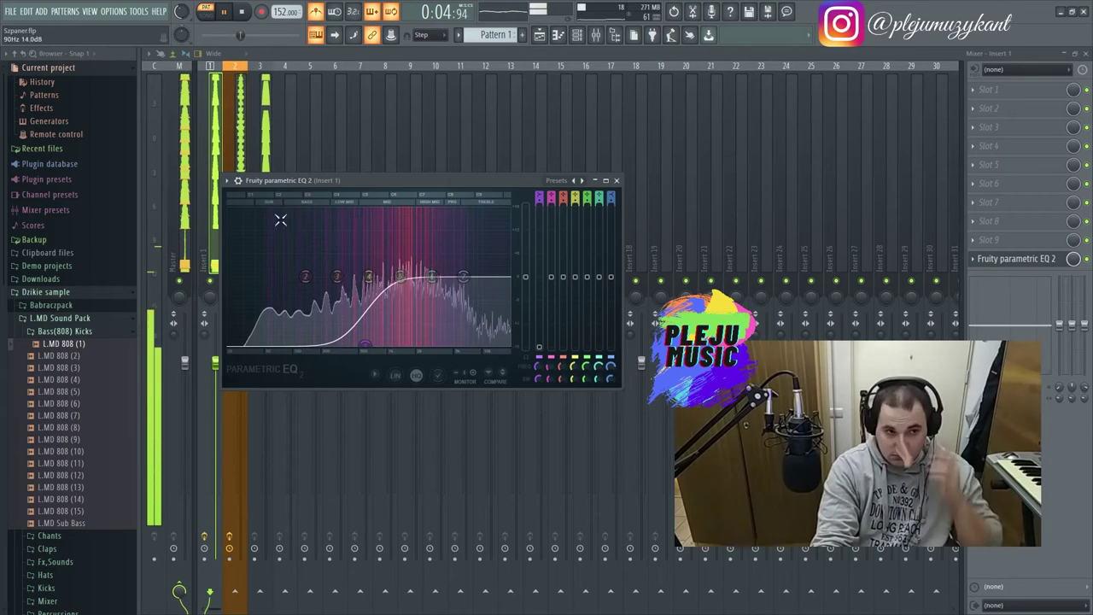
- Collapse the Dzikie sample folder in the browser and save the project
click(49, 278)
click(54, 278)
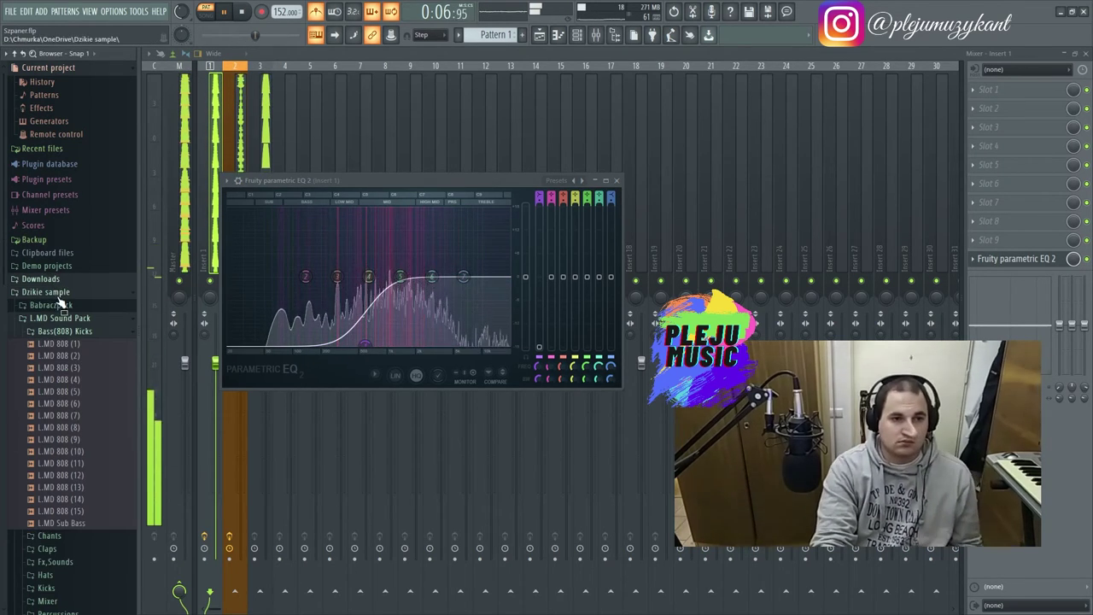
click(51, 292)
key(ctrl+s)
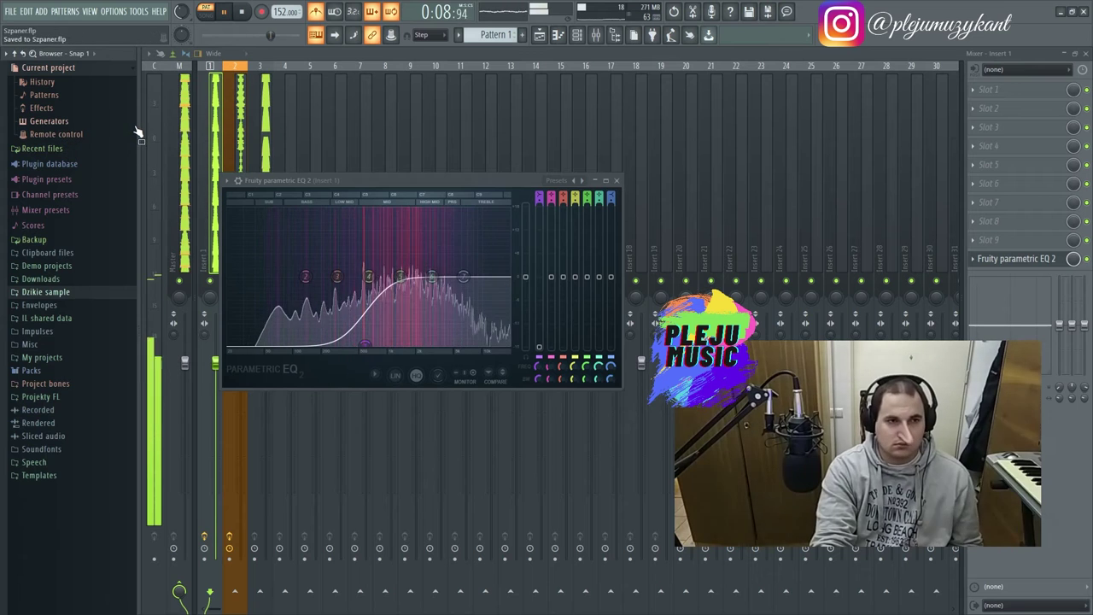
- Check the L.MD 808 (1) mixer track during playback and inspect the channel's sampler settings
click(539, 35)
click(595, 37)
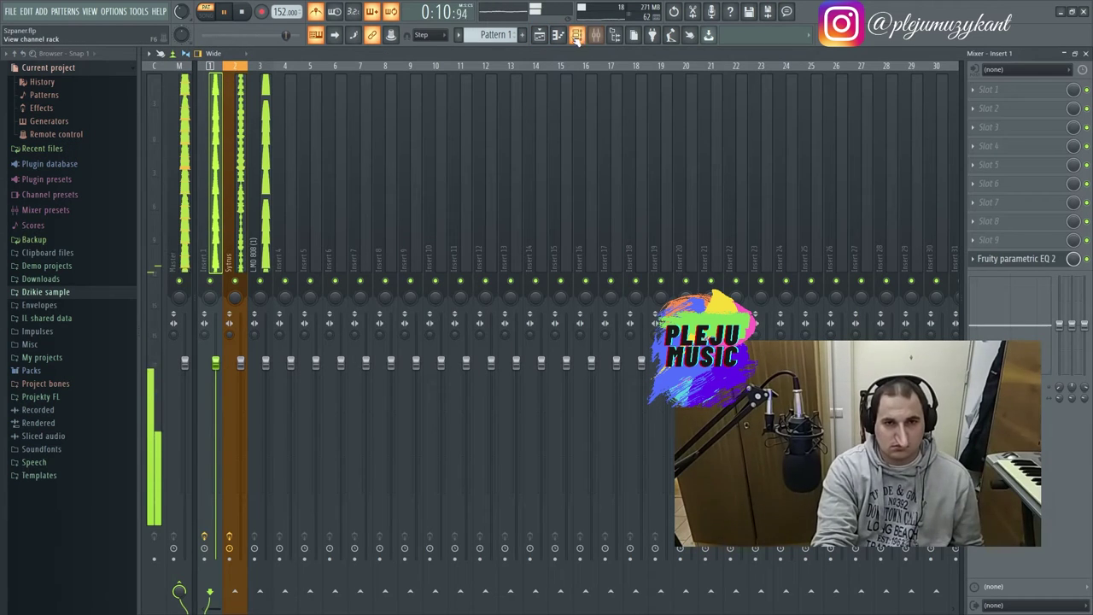
click(252, 256)
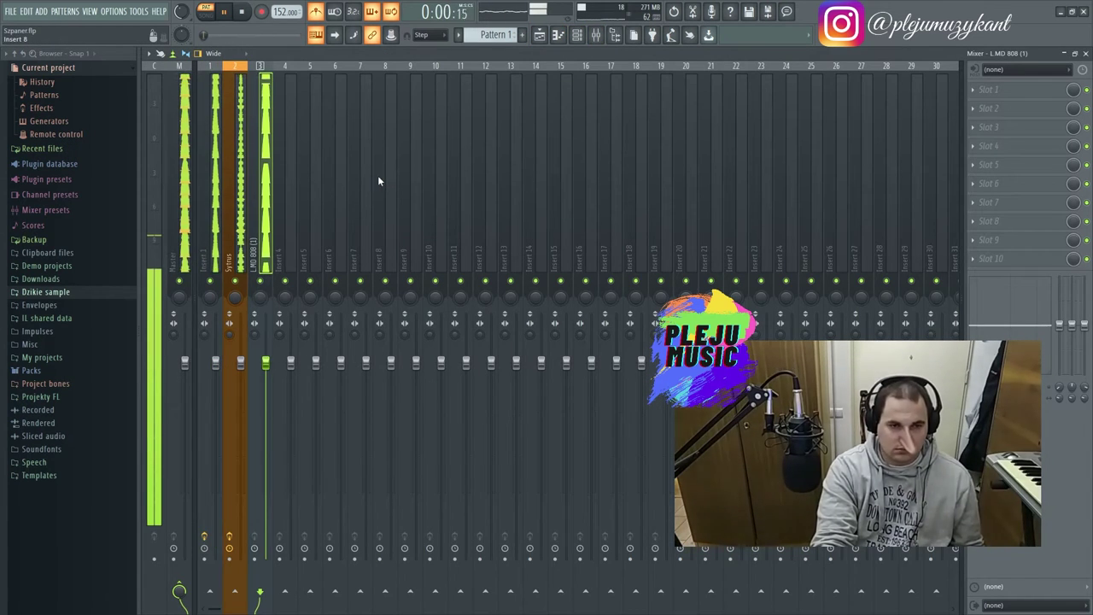
key(space)
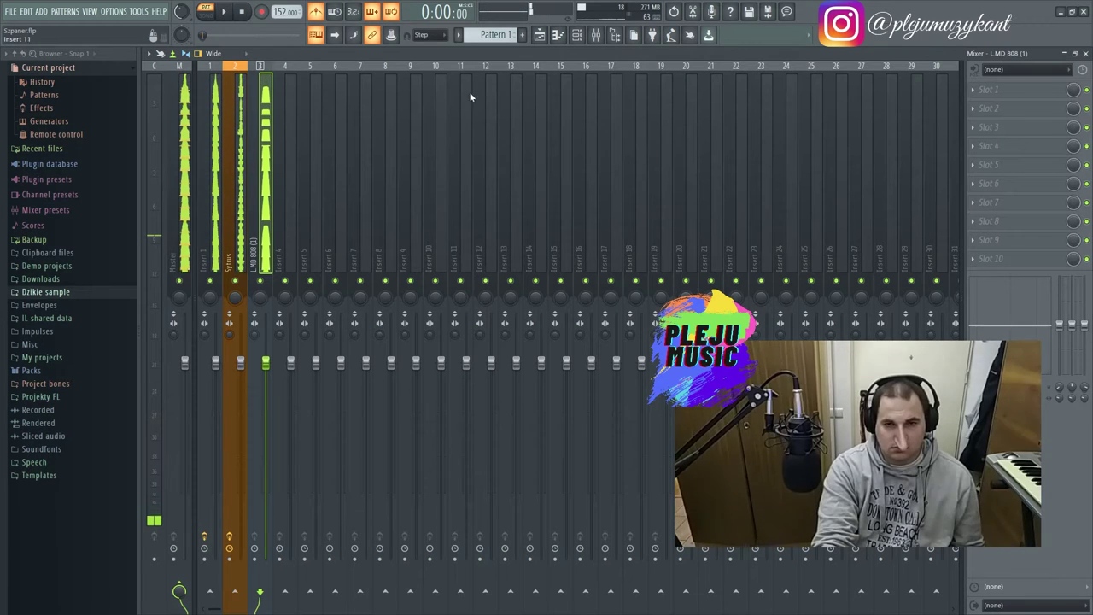
key(F6)
click(287, 181)
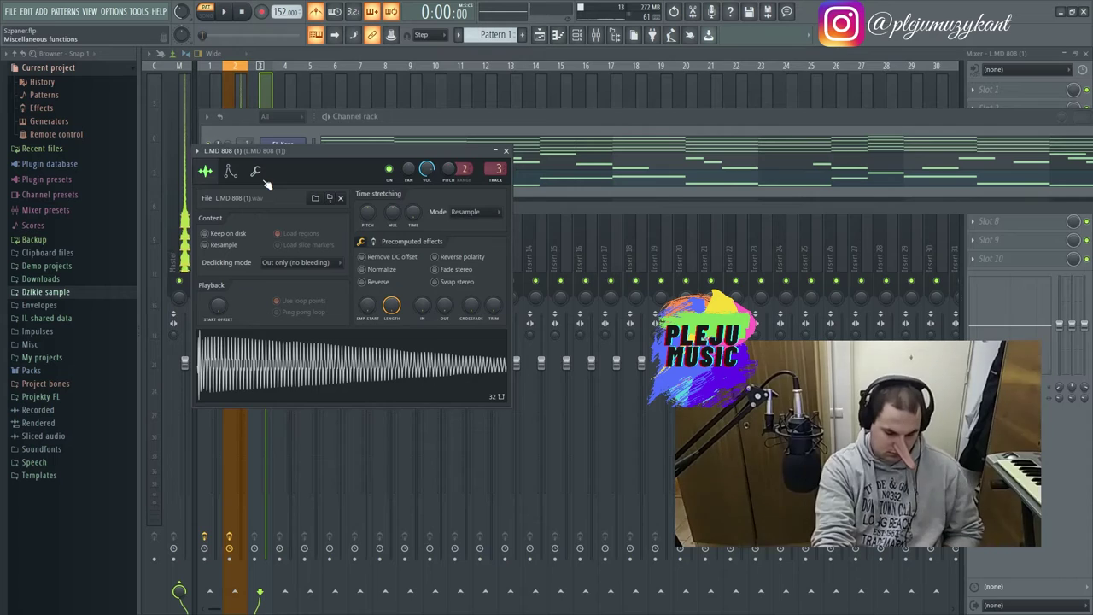
- Rework bar 1 of the 808 line into four-step D6 notes at steps 1 and 7, deleting the A#5 note
key(F7)
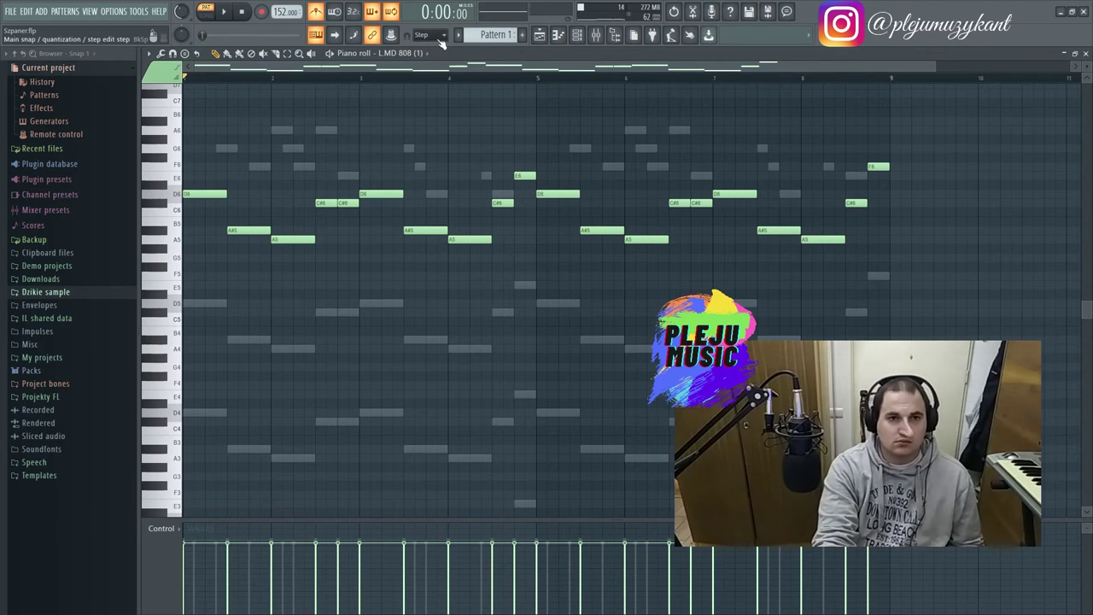
key(space)
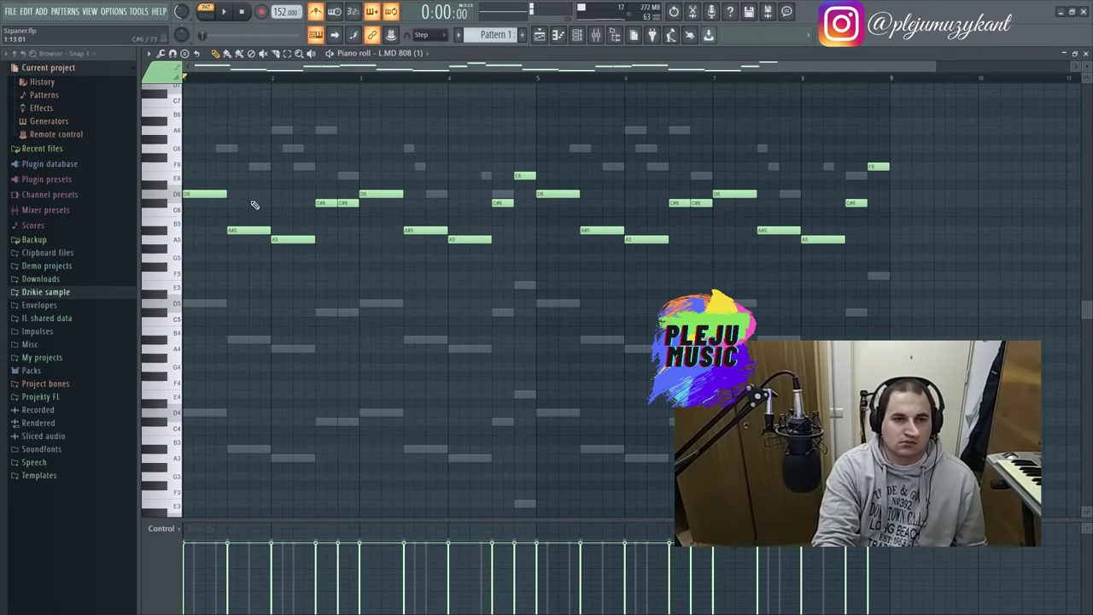
drag(935, 66, 386, 67)
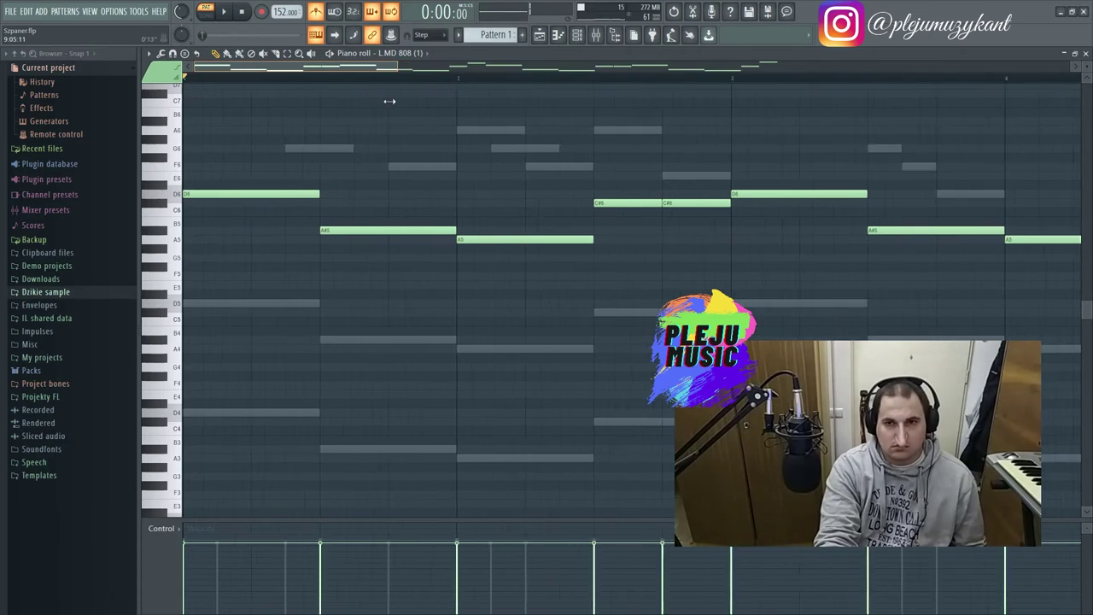
key(space)
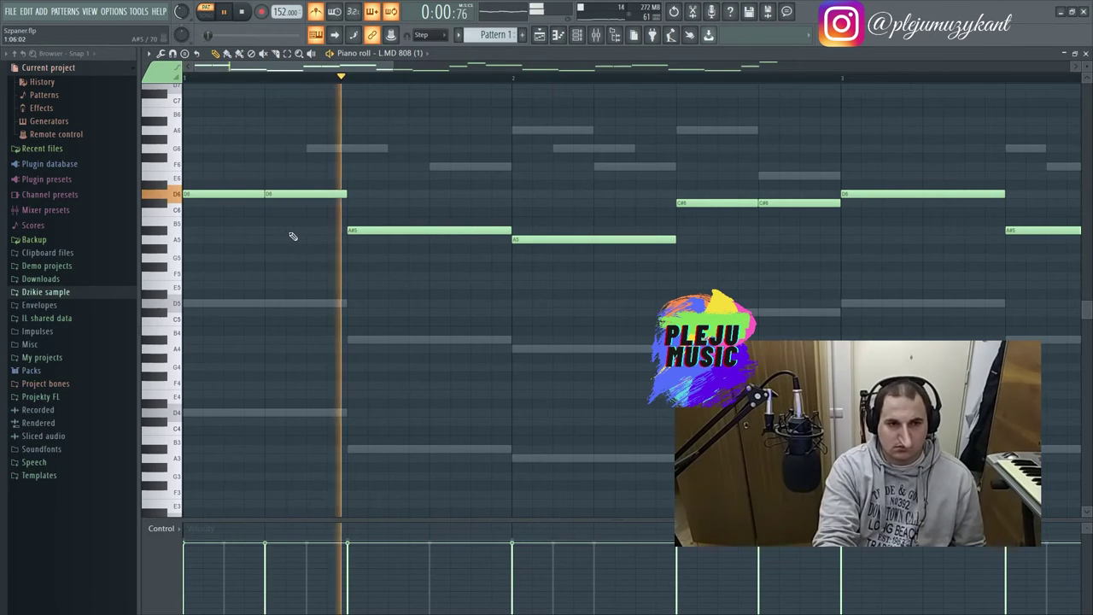
right_click(350, 230)
key(space)
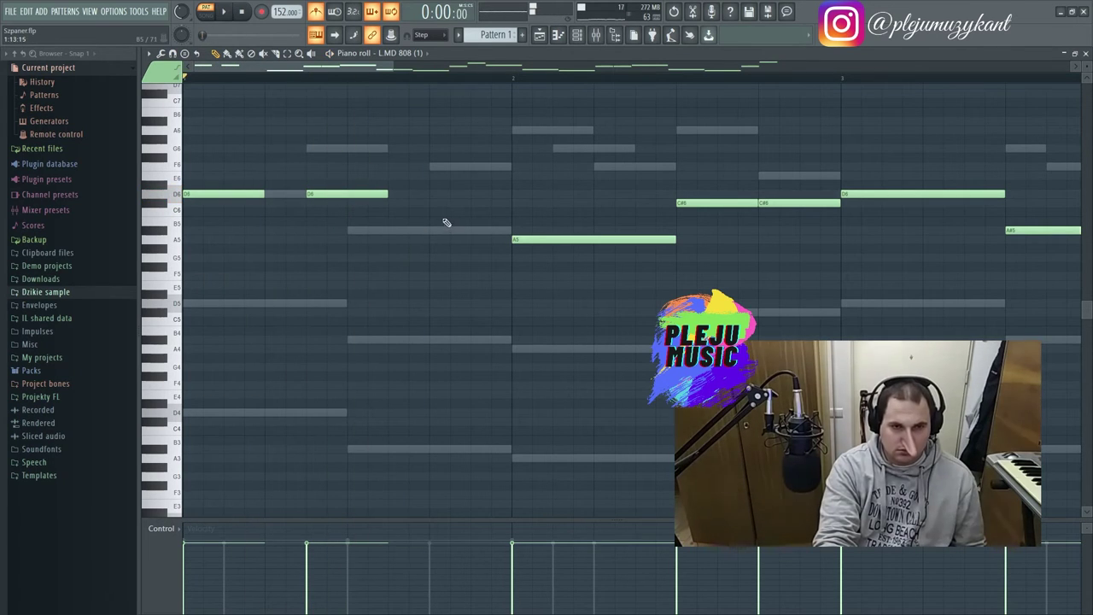
- Add a four-step D6 note at step 13 of bar 1 and delete the A5 note at the start of bar 2
key(space)
click(432, 194)
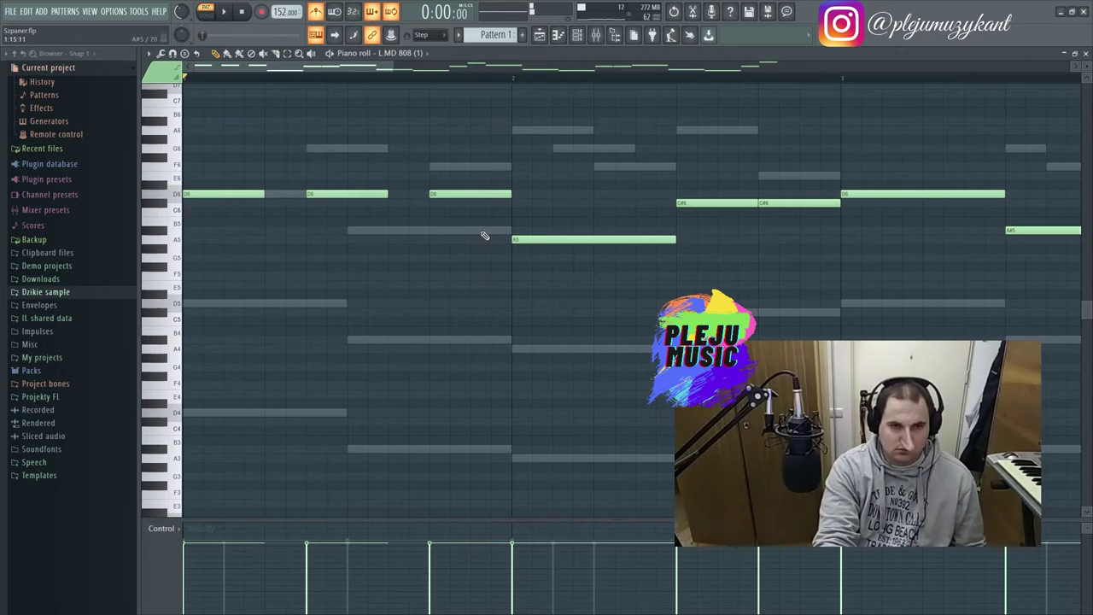
right_click(539, 240)
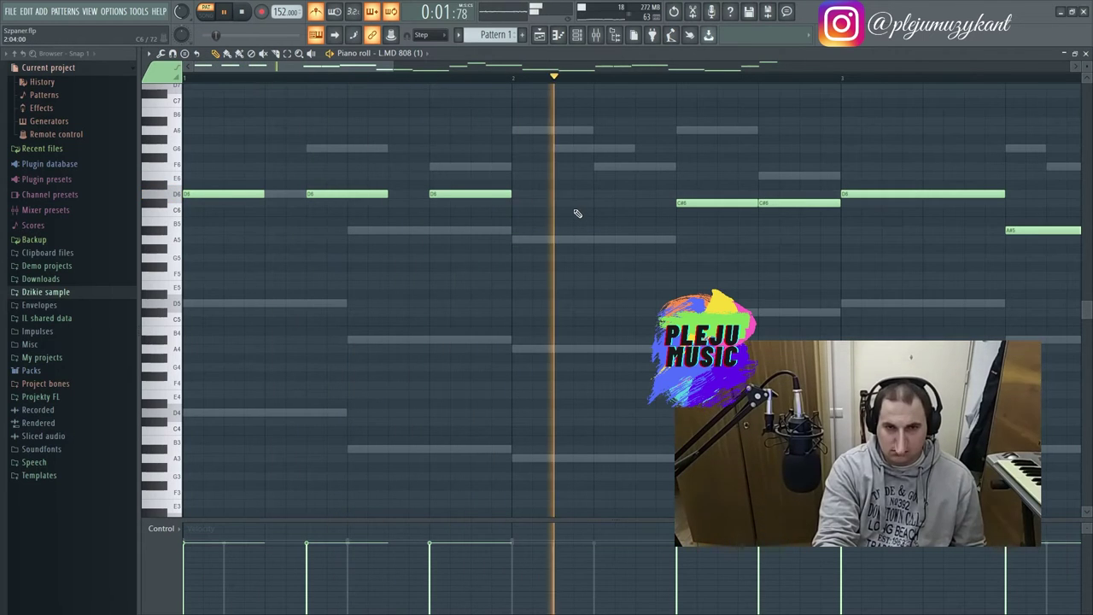
- Play back the edited 808 opening from the start of the pattern
key(space)
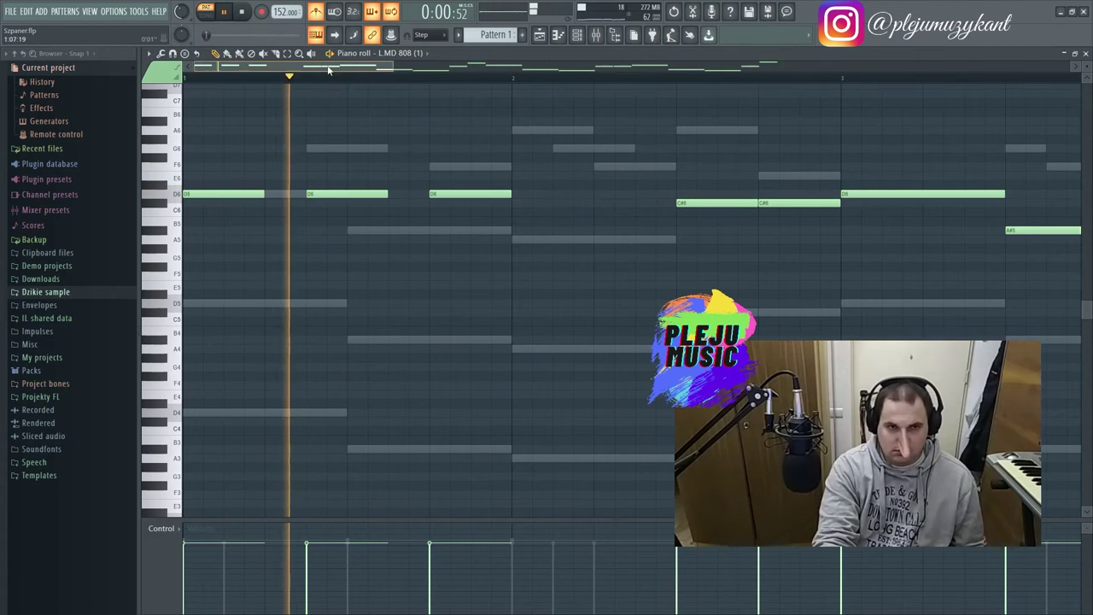
drag(329, 68, 357, 69)
scroll(439, 205, up, 2)
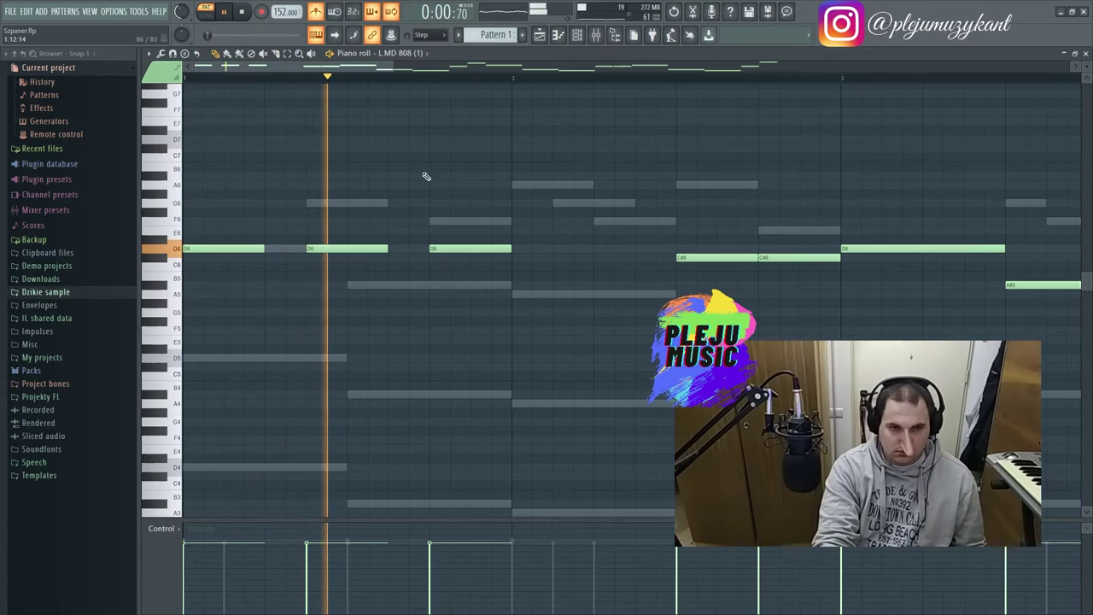
key(space)
key(space)
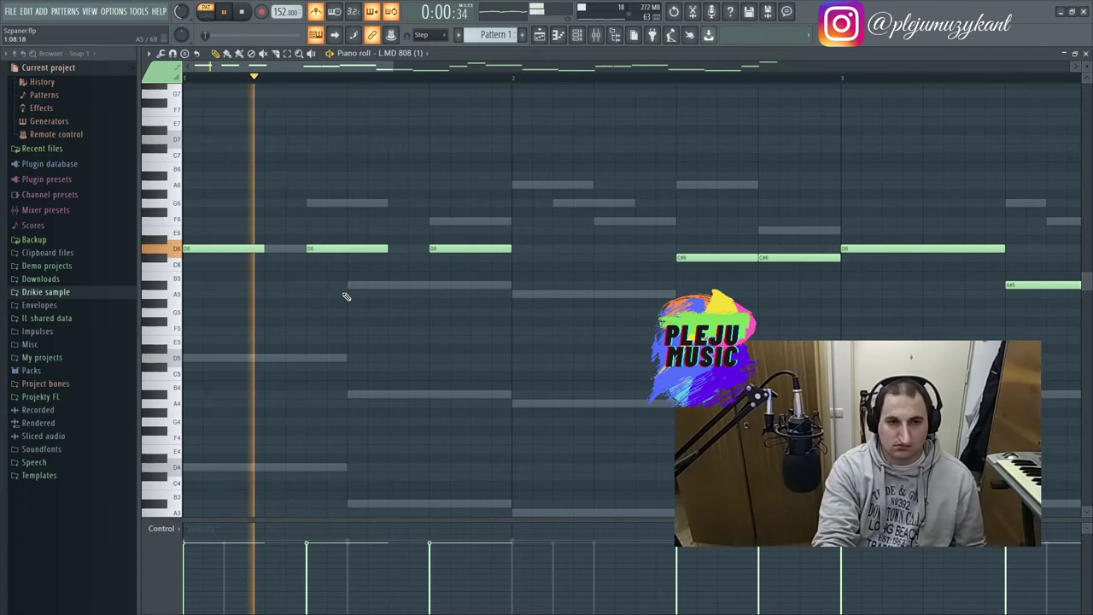
- Return the third D6 note to step 13 of bar 1 and add a four-step D6 note at step 3 of bar 2
key(space)
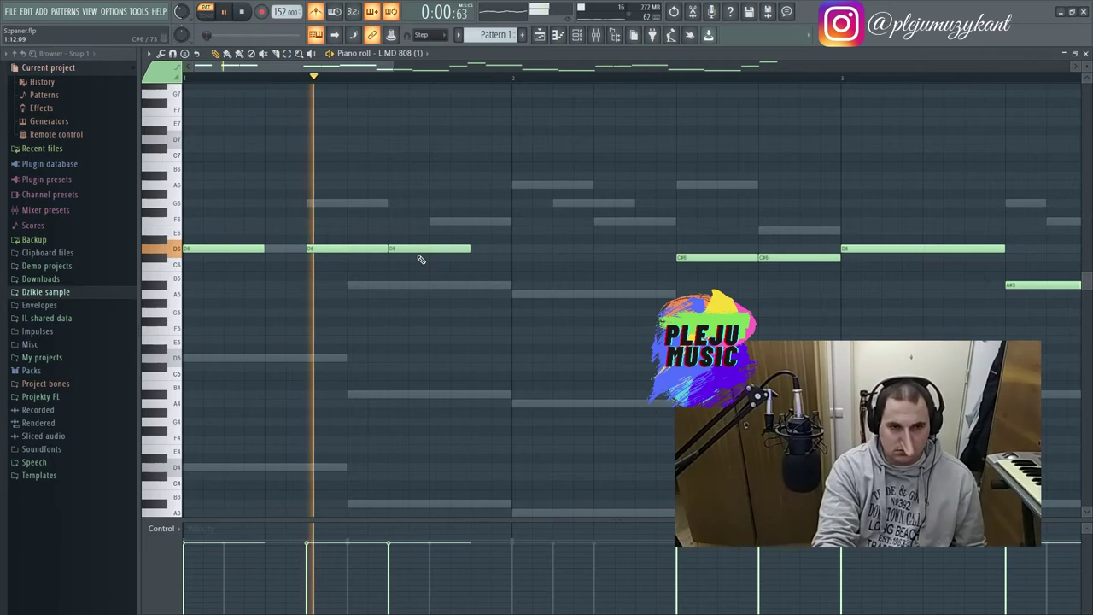
key(space)
key(space)
mouse_move(412, 250)
mouse_down()
mouse_move(501, 248)
mouse_move(463, 248)
mouse_up()
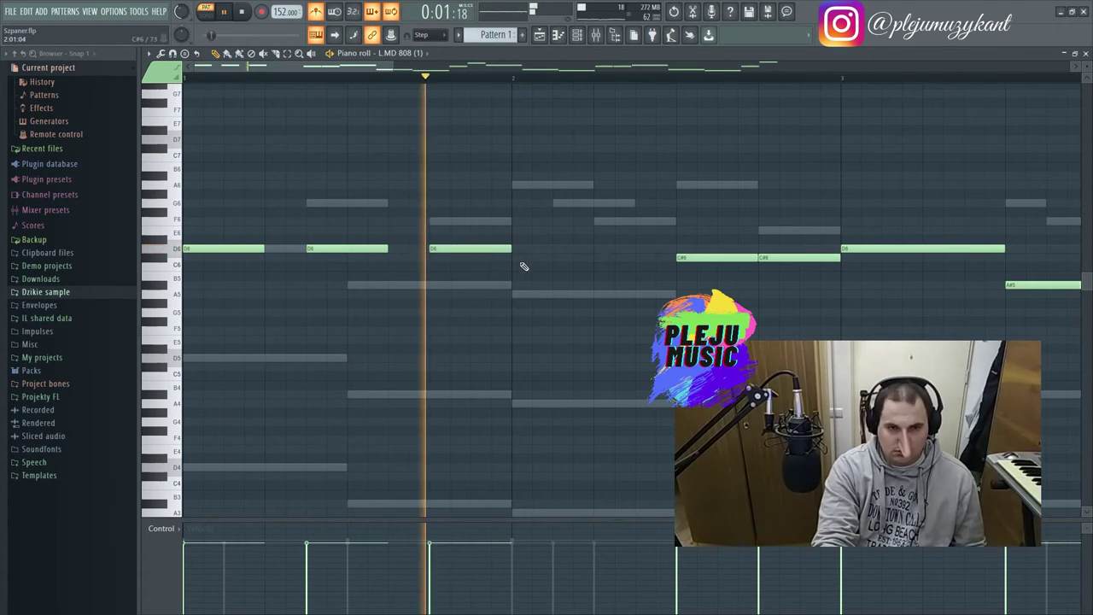
click(559, 248)
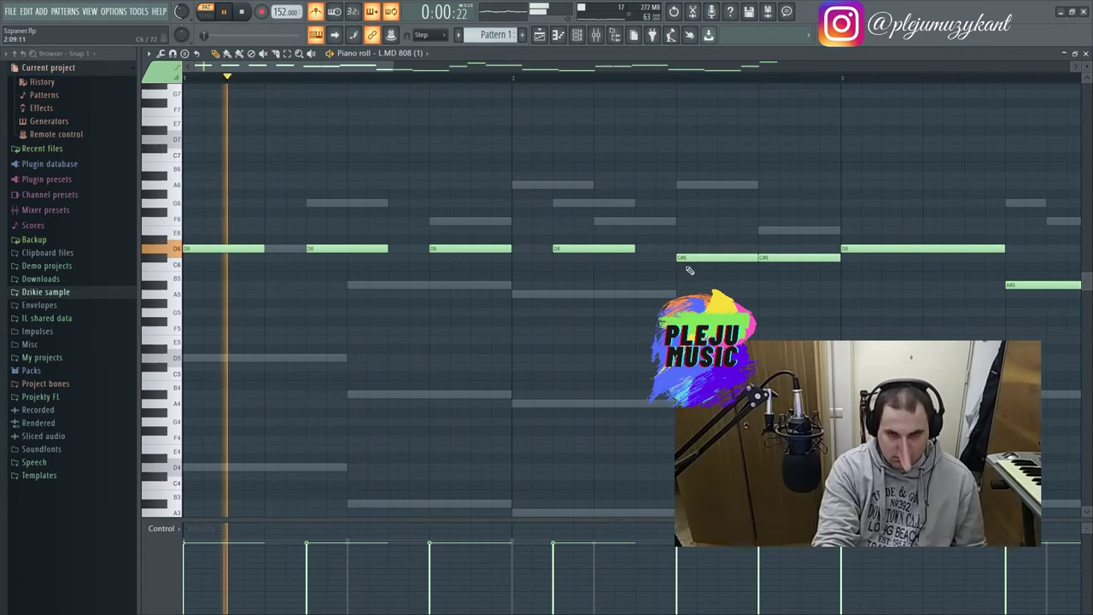
- Shorten the D6, A#5 and A5 notes in bars 3 and 4 to four steps each while checking playback
drag(334, 70, 440, 75)
key(space)
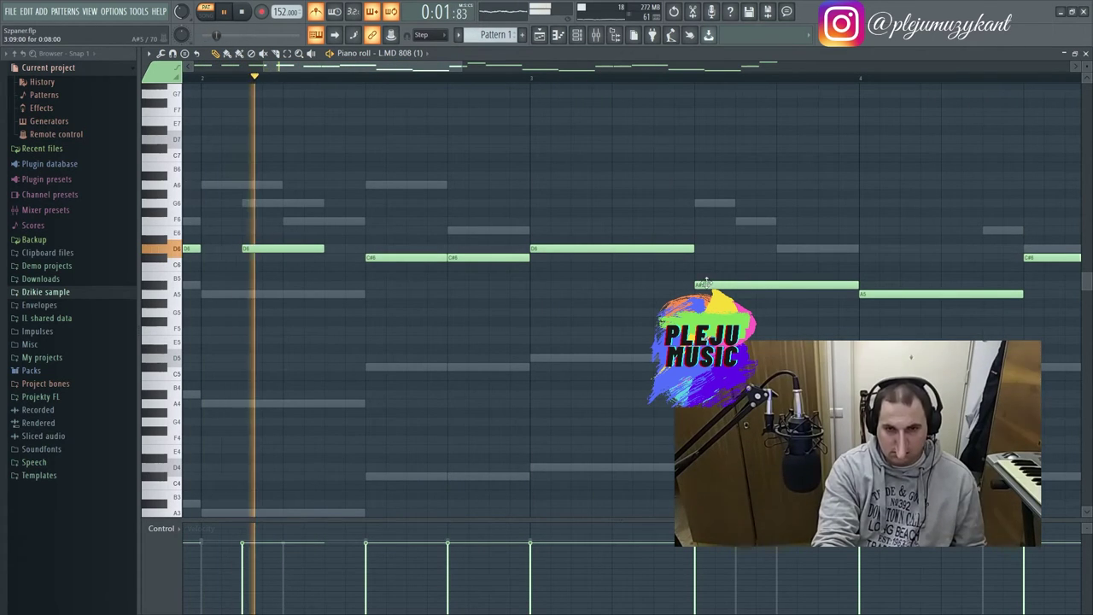
drag(418, 70, 556, 68)
key(space)
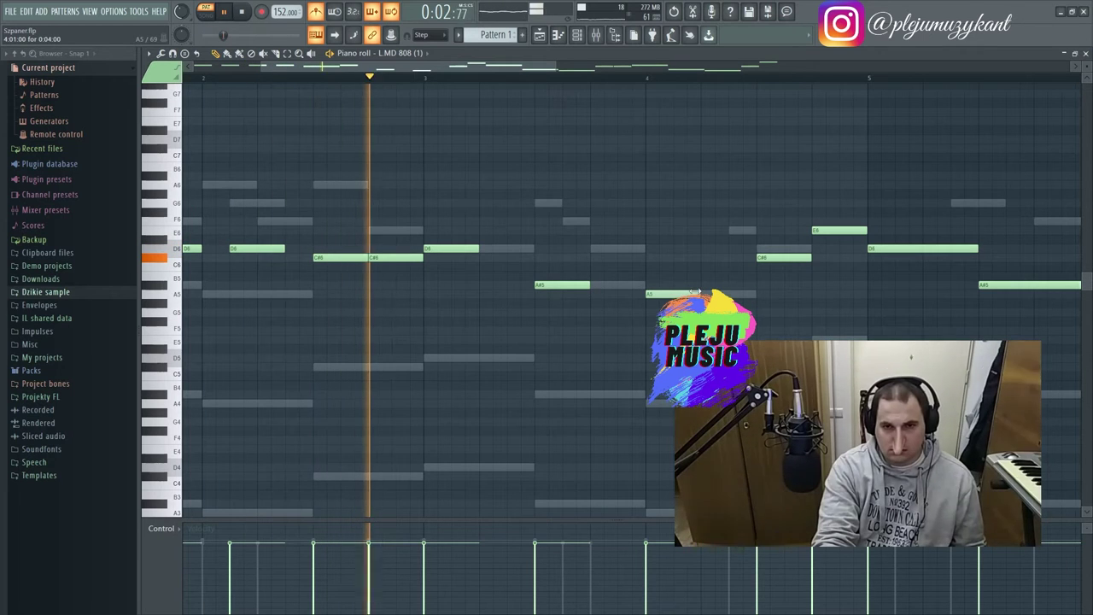
drag(504, 68, 558, 69)
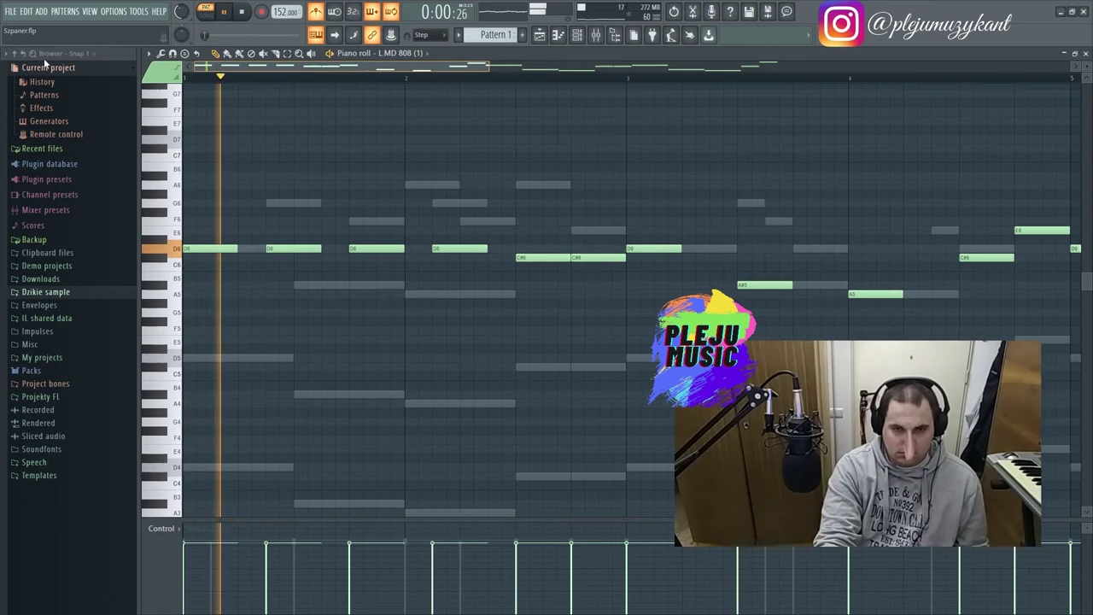
- Transpose the entire 808 line down one octave and play it back
key(space)
key(ctrl+a)
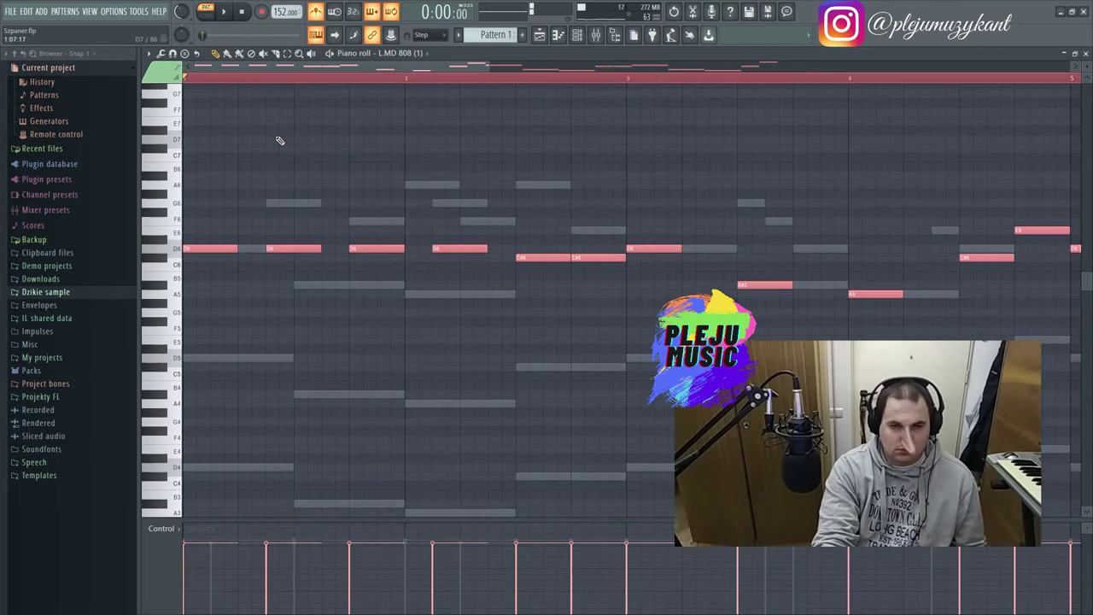
key(ctrl+Down)
key(space)
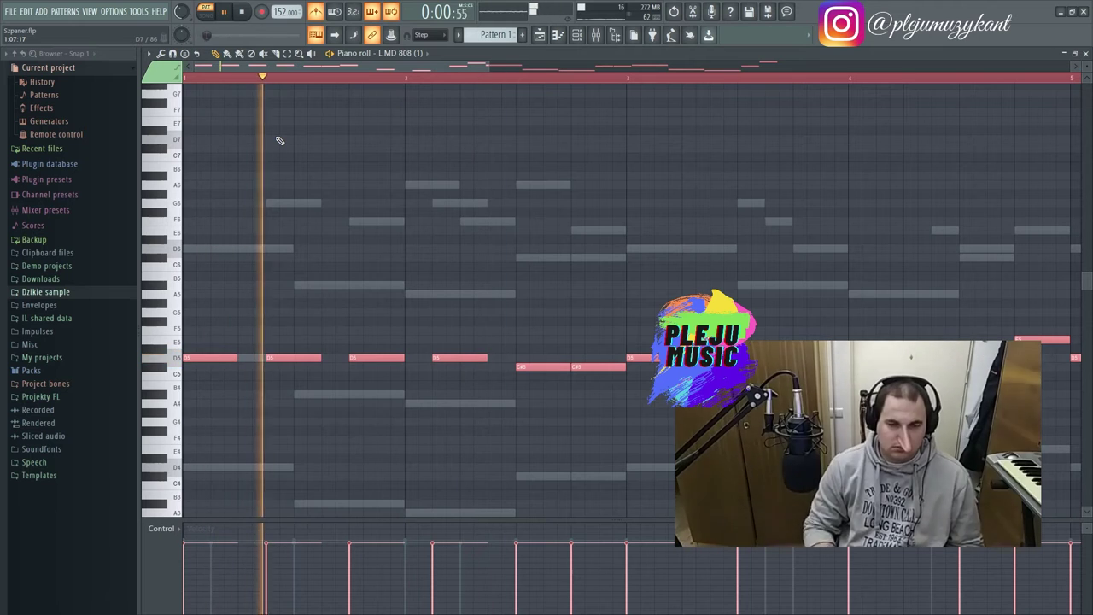
- Replace the D5 notes at step 13 of bar 1 and step 3 of bar 2 with one four-step D5 at step 5 of bar 2
right_click(446, 362)
key(space)
right_click(371, 356)
click(475, 360)
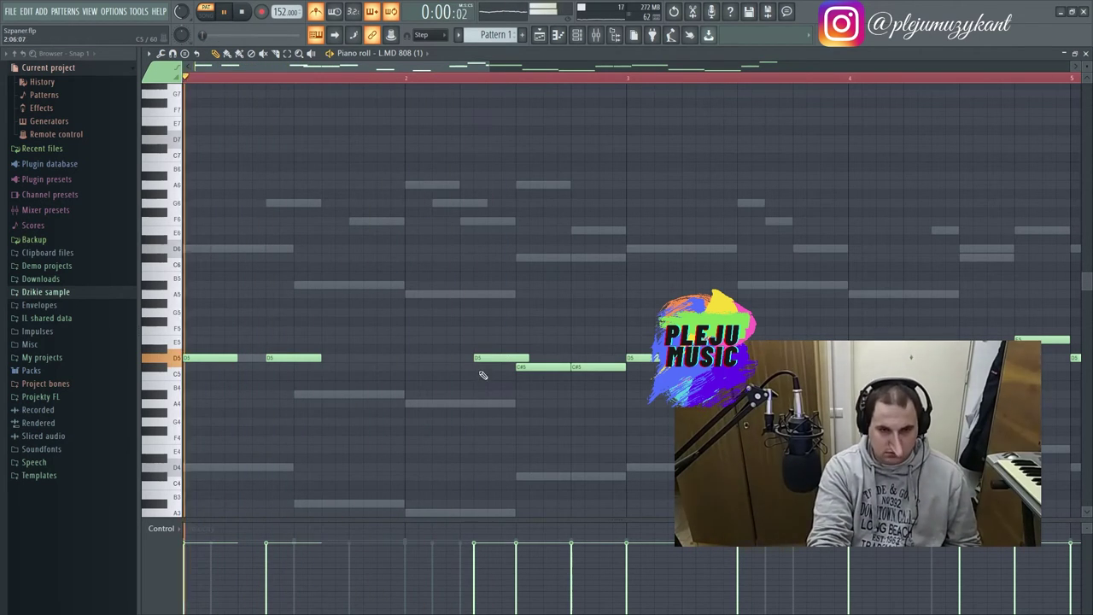
key(space)
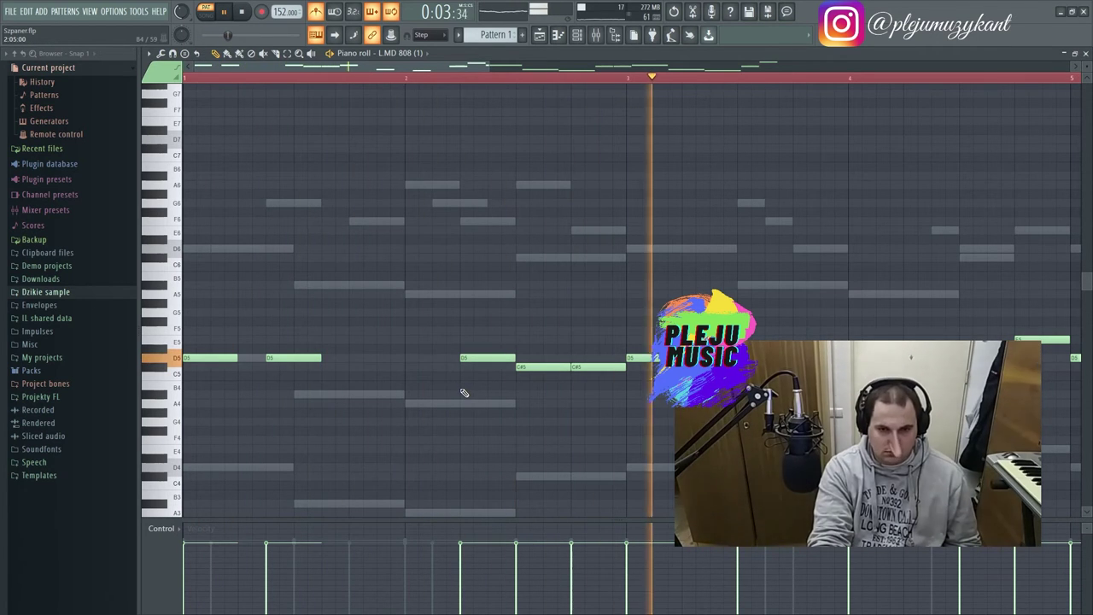
key(space)
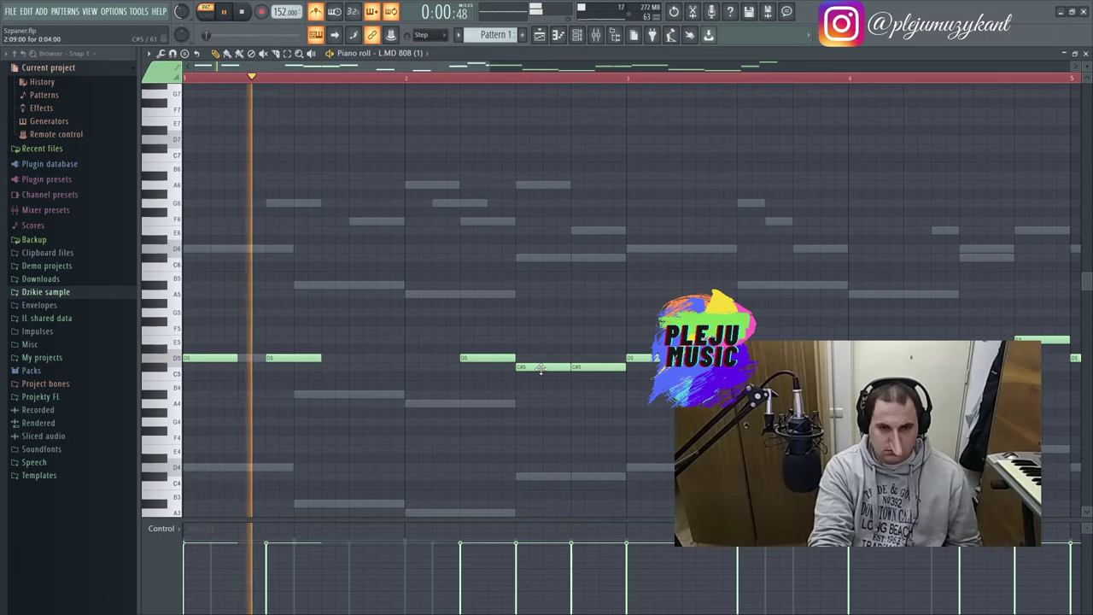
- Delete both C#5 notes in bar 2 and try a four-step F#5 note at step 9 instead
right_click(538, 369)
right_click(577, 369)
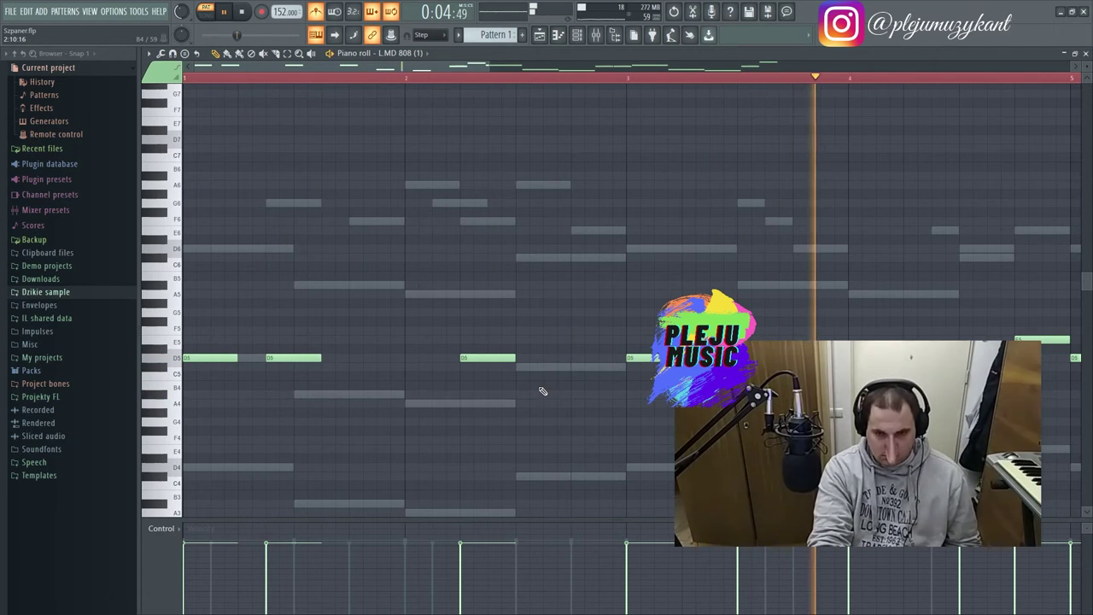
key(space)
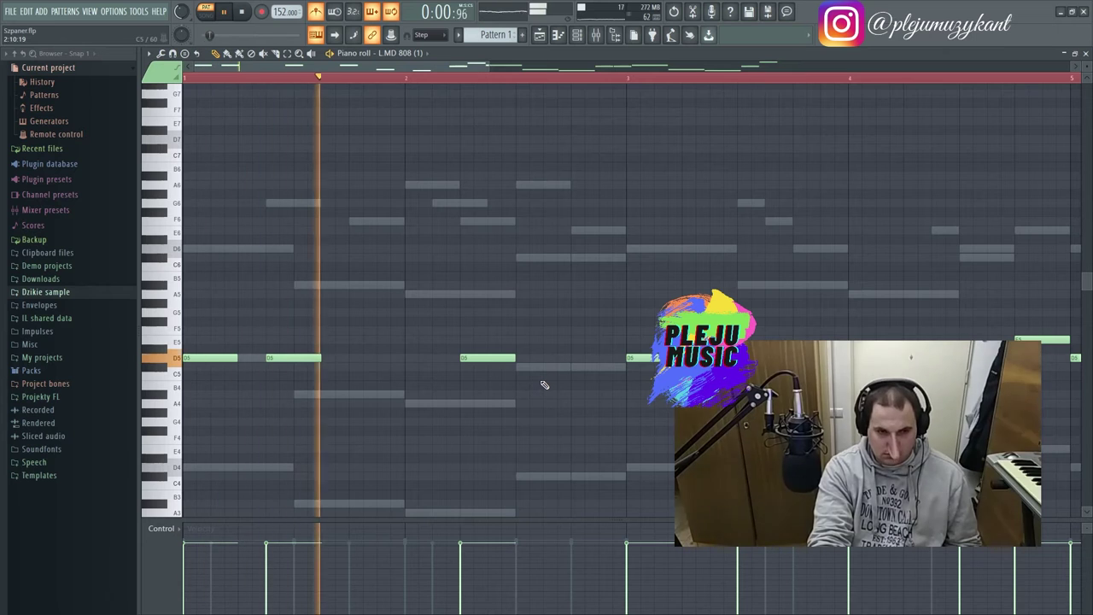
click(530, 321)
key(space)
key(space)
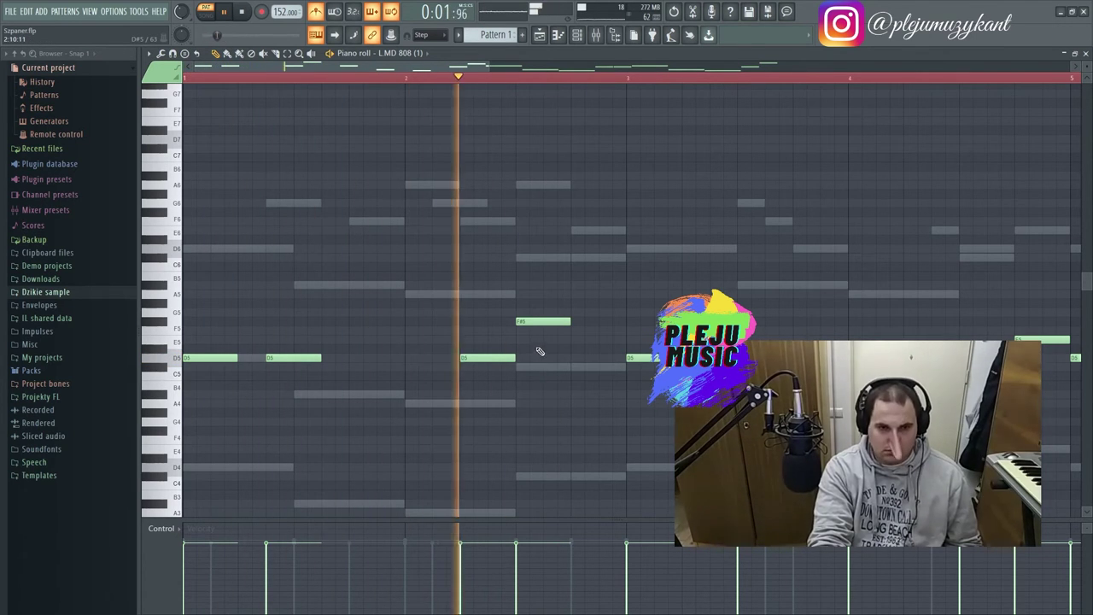
- Undo the 808 edits back to the long D6, A#5 and A5 chord-following notes
key(ctrl+z)
key(ctrl+alt+z)
key(ctrl+alt+z)
key(ctrl+alt+z)
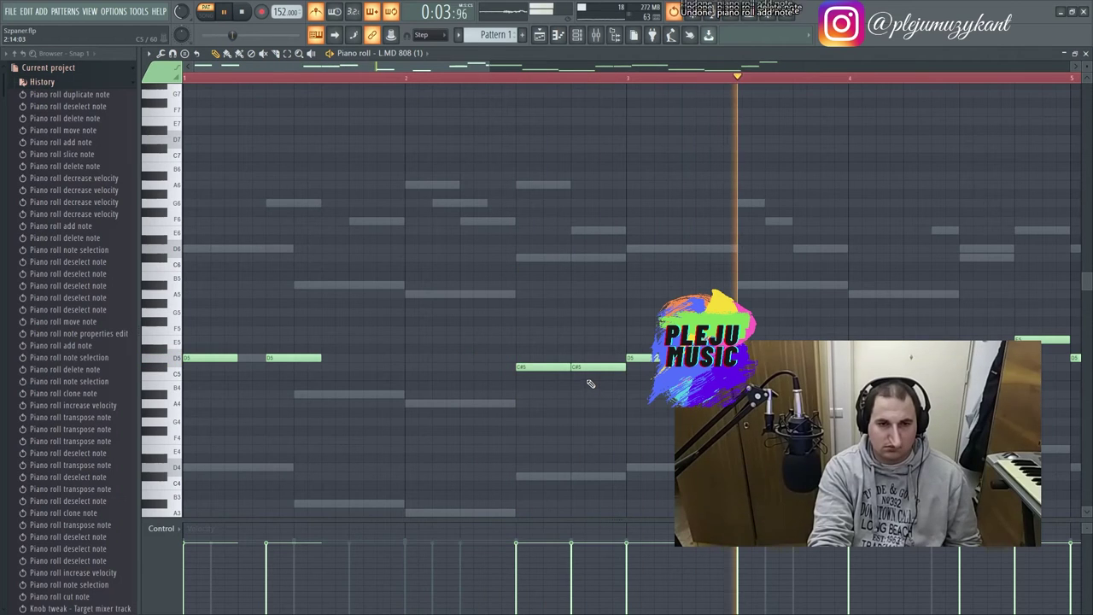
key(ctrl+alt+z)
key(ctrl+alt+z)
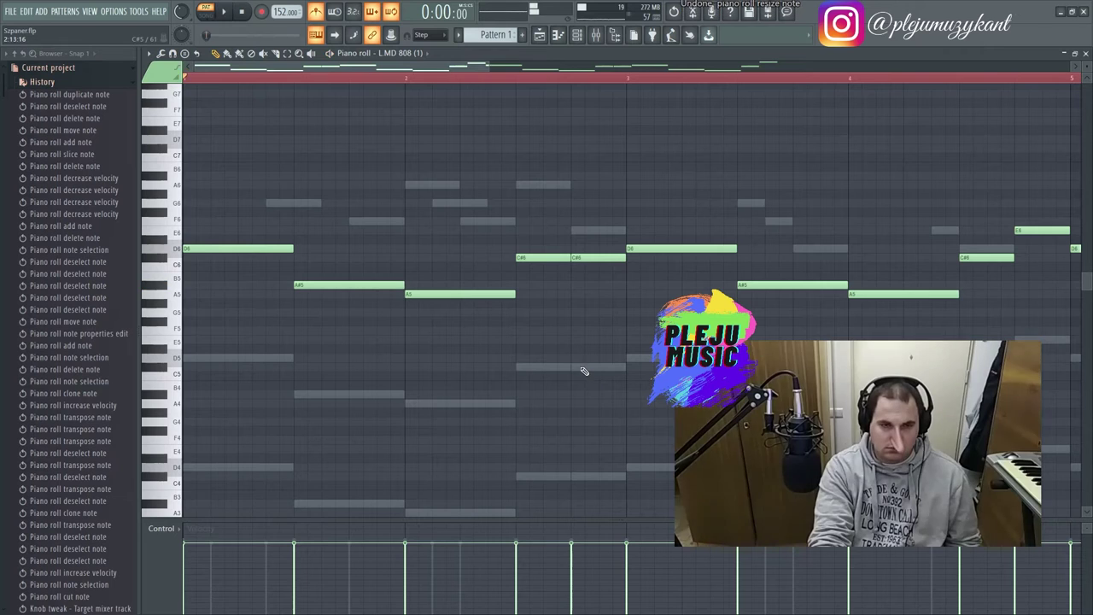
- Transpose the entire 808 line down two octaves, play it back and deselect the notes
key(ctrl+a)
key(ctrl+Down)
key(ctrl+Down)
key(space)
scroll(608, 383, down, 2)
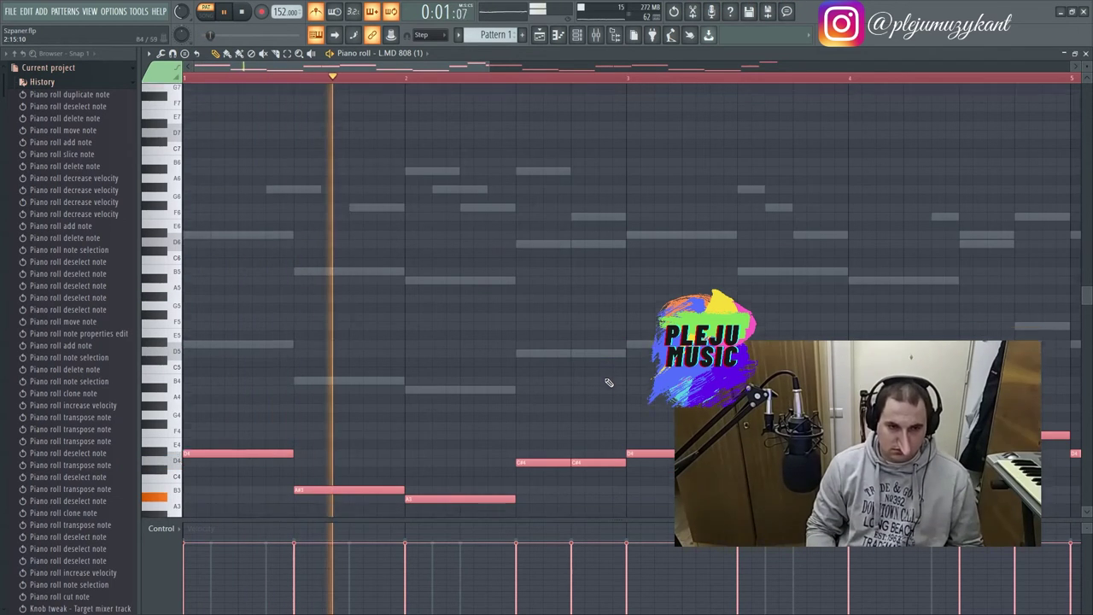
scroll(498, 422, down, 3)
key(space)
key(ctrl+d)
key(space)
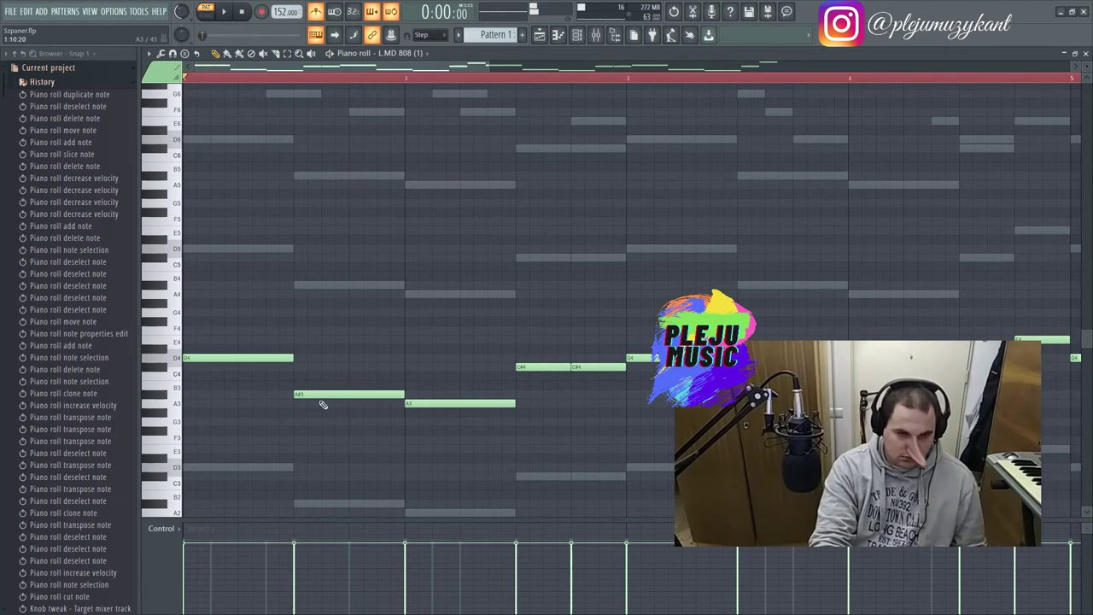
- Shorten the opening D4 note to four steps and turn the A#3 note into a four-step D4 at step 7
scroll(359, 419, down, 6)
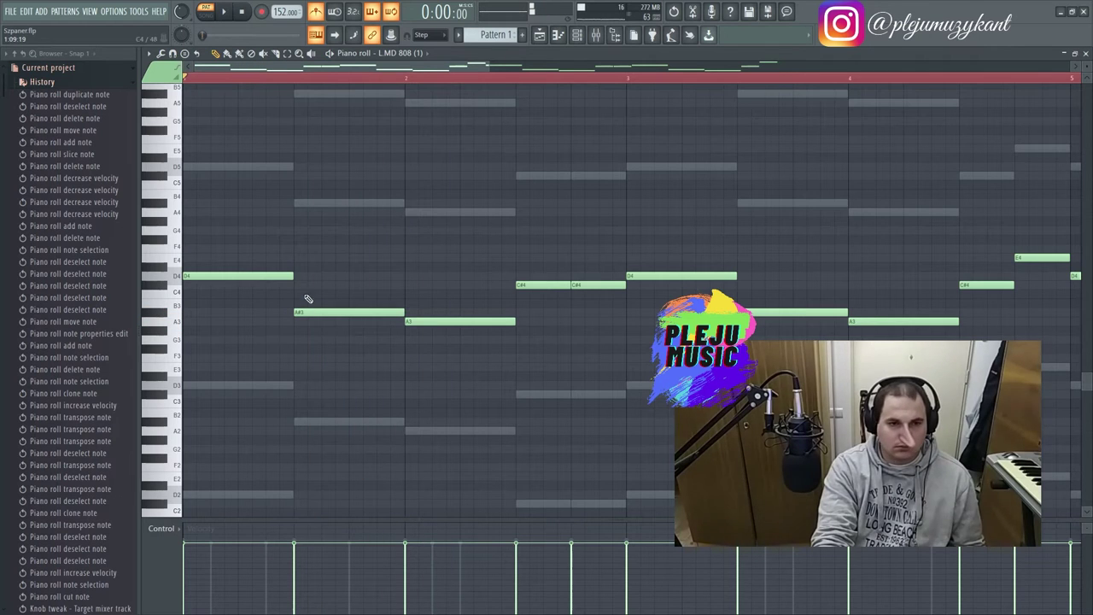
key(space)
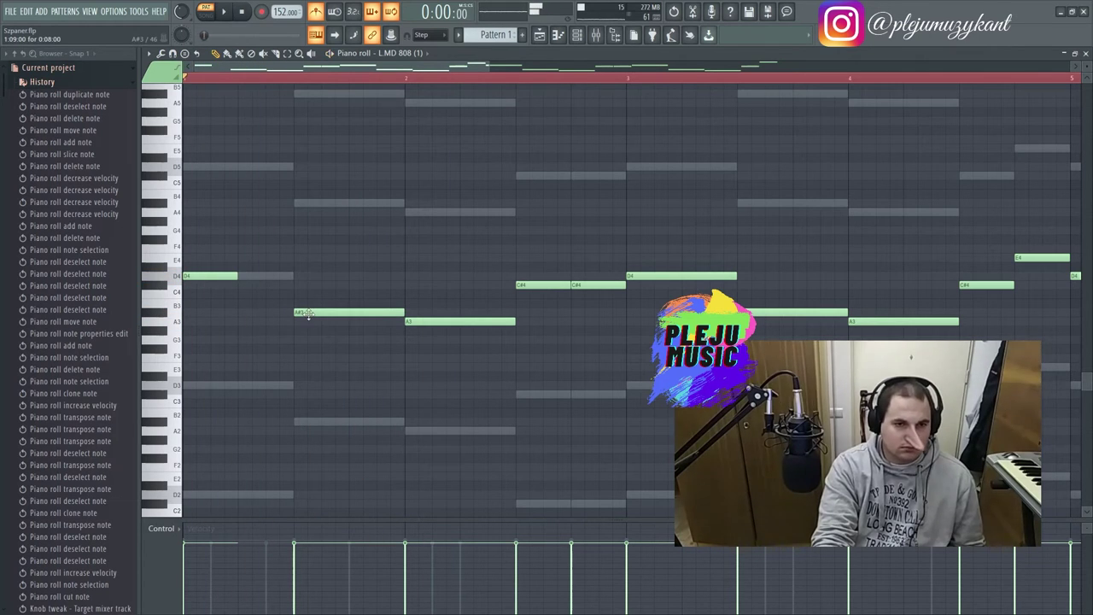
key(space)
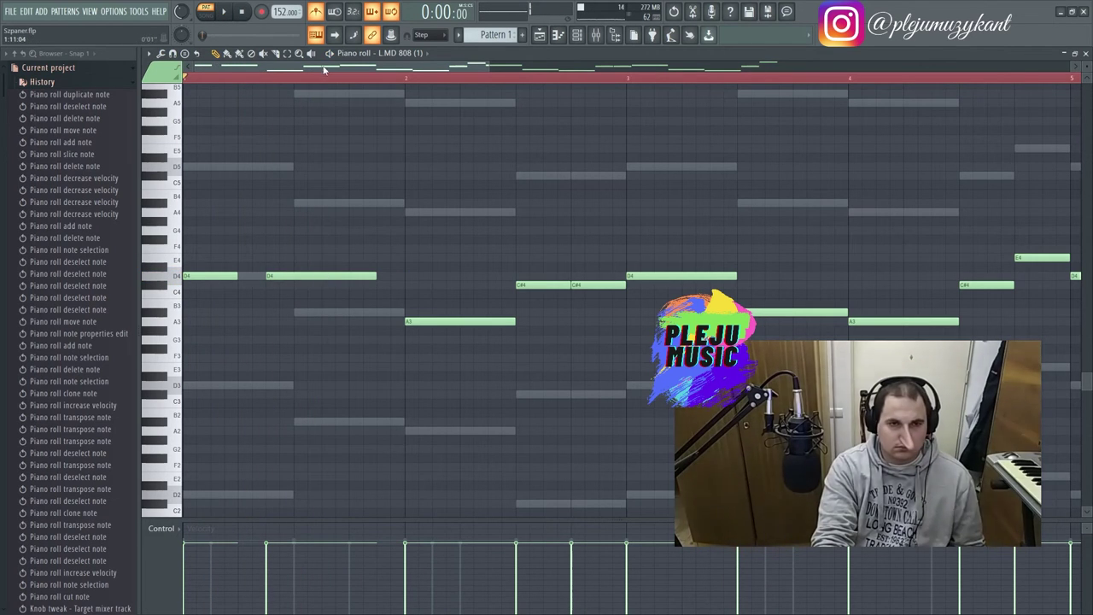
right_click(342, 313)
click(361, 327)
- Delete the A3 note at the start of bar 2 and add a four-step D4 note at step 13 of bar 1
drag(424, 322, 410, 311)
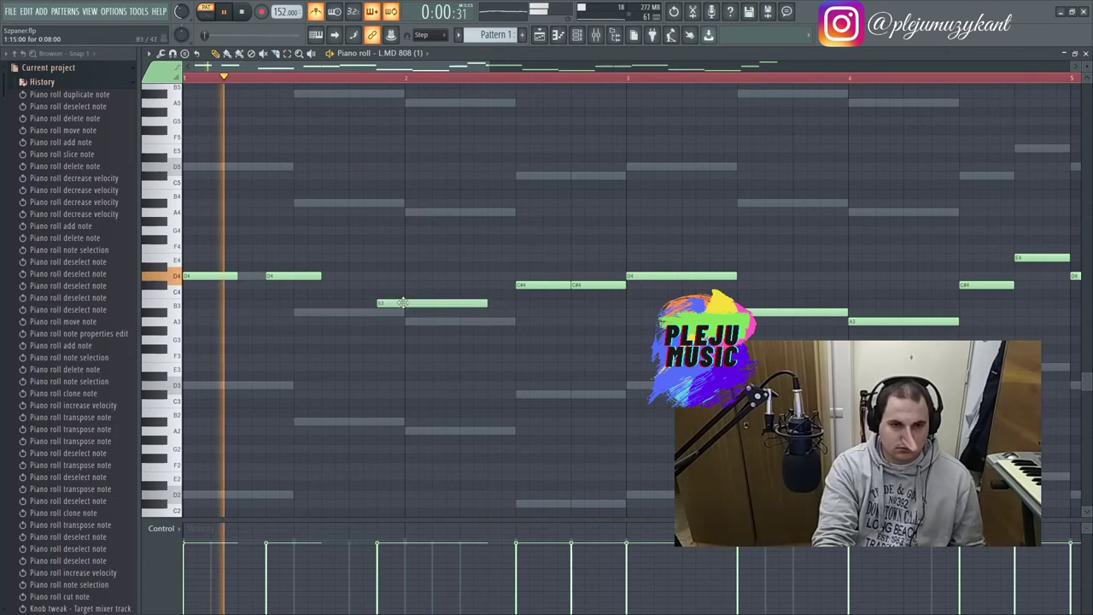
right_click(410, 310)
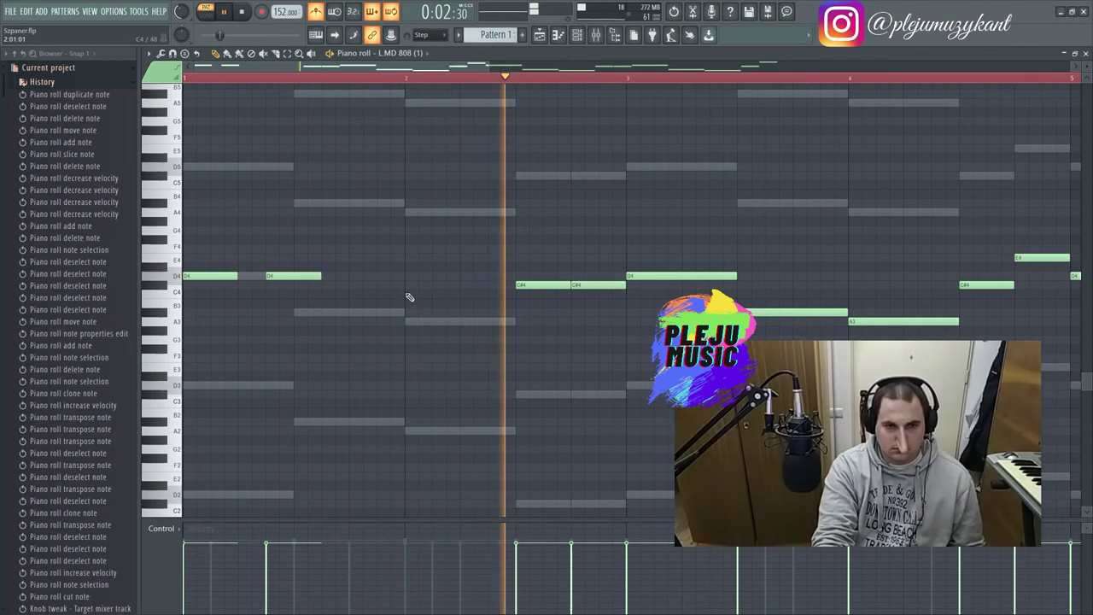
right_click(405, 305)
key(space)
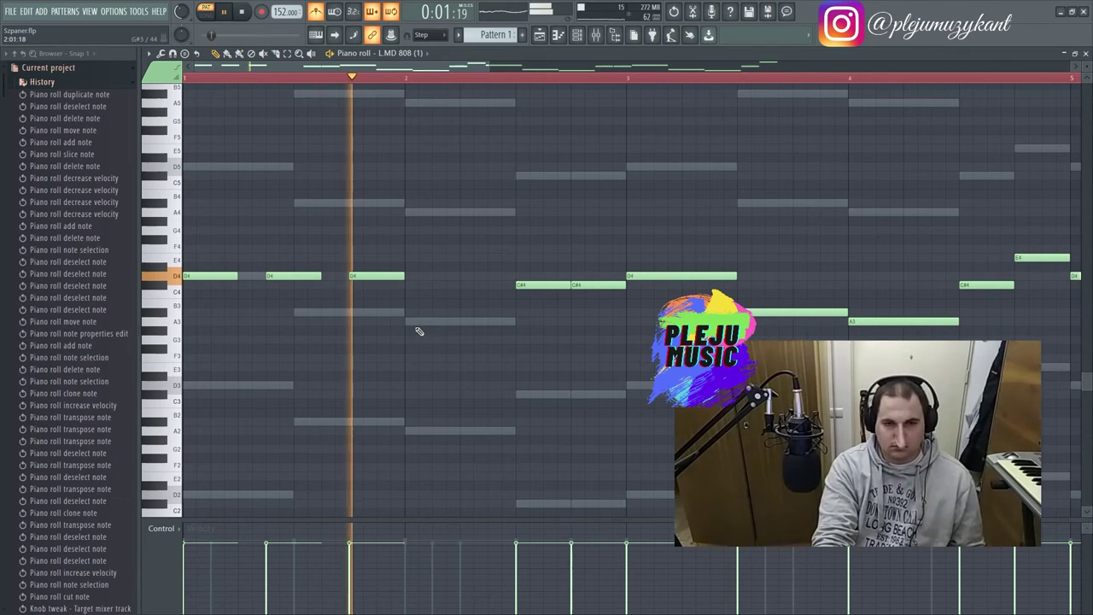
key(space)
- Move the first C#4 note of bar 2 to D4 at step 5 and raise the second C#4 to D4 at step 13
drag(534, 284, 479, 275)
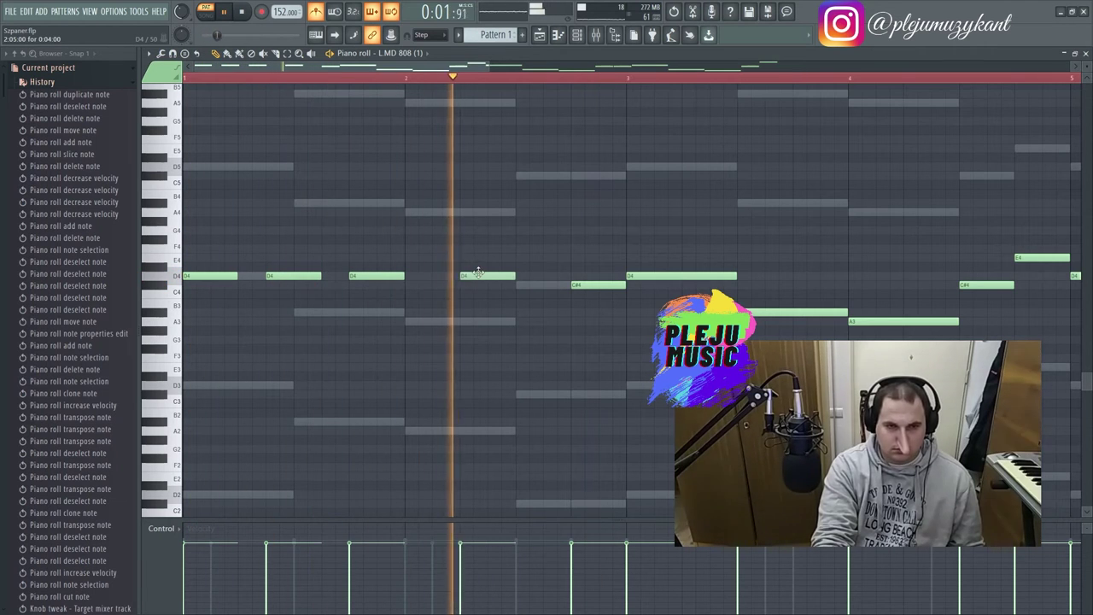
key(space)
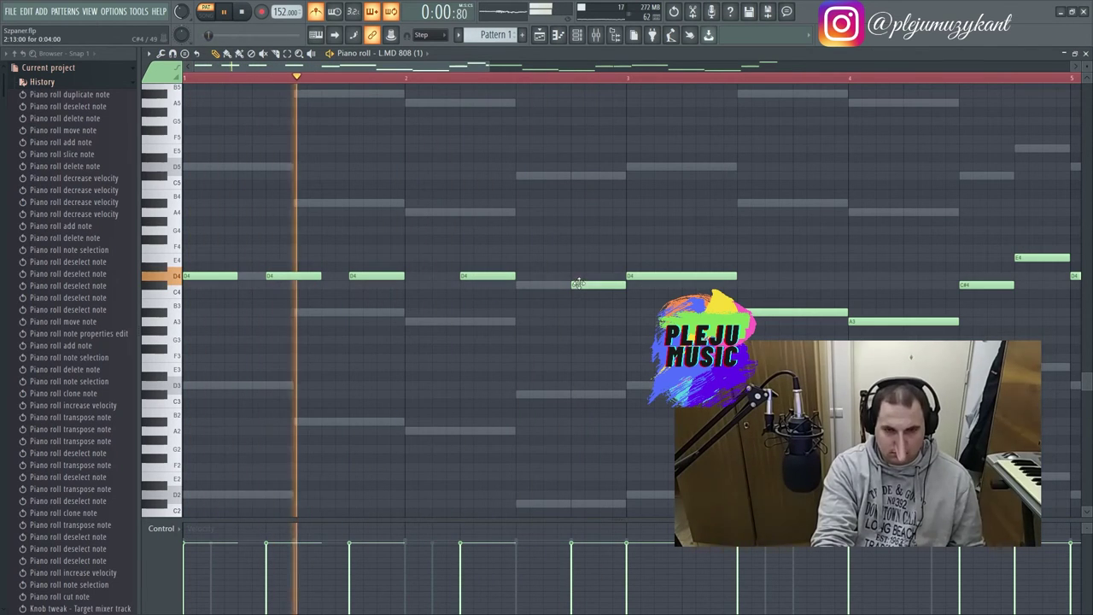
drag(579, 284, 578, 275)
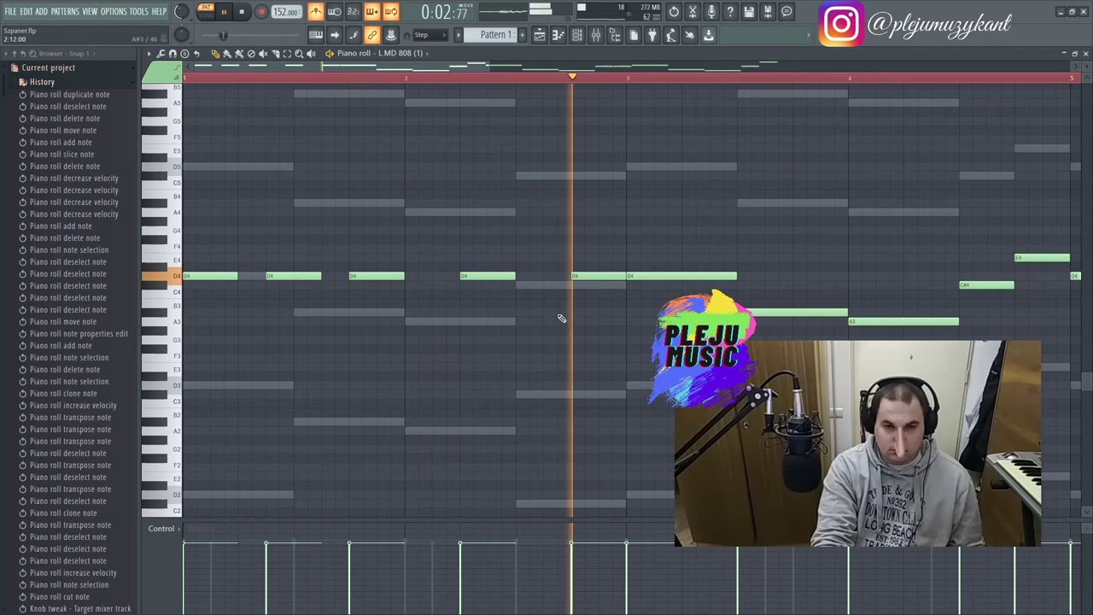
- Delete the D4 note at the start of bar 3 and split the opening D4 into two two-step notes
right_click(683, 278)
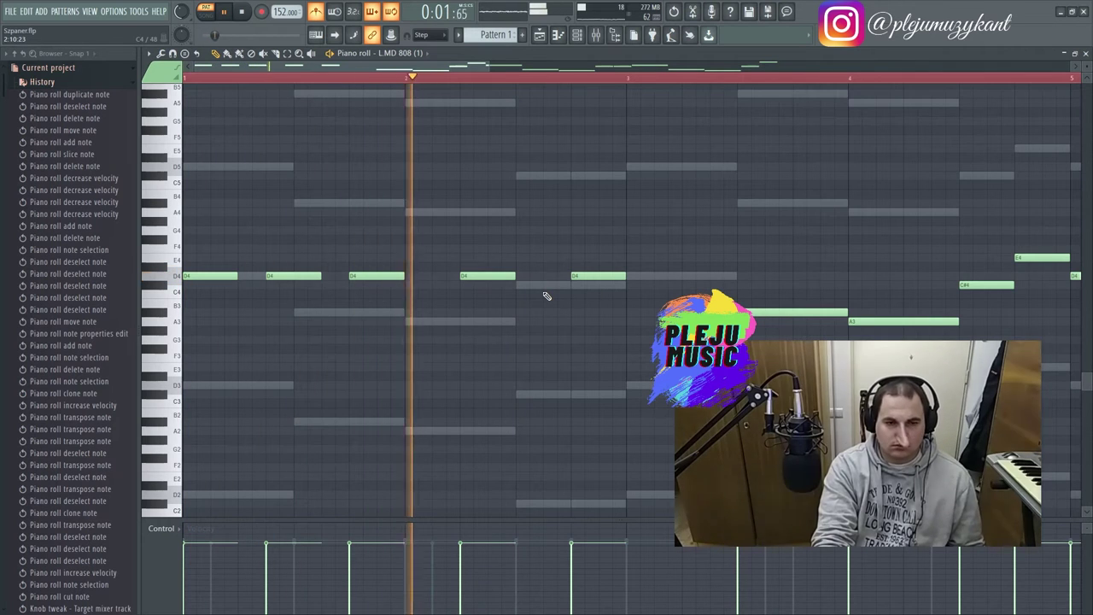
key(space)
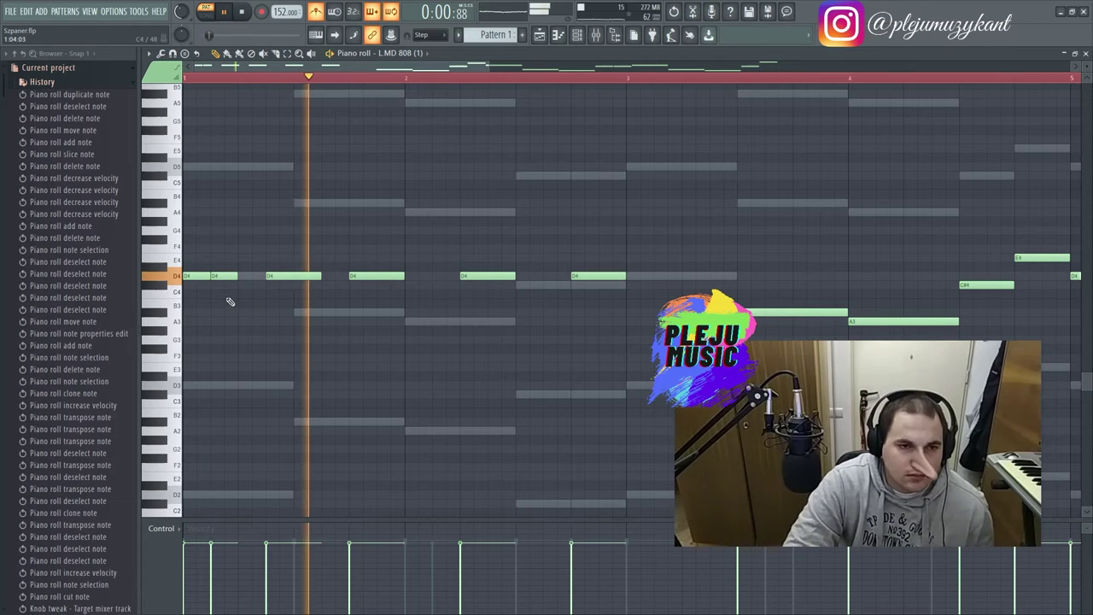
key(space)
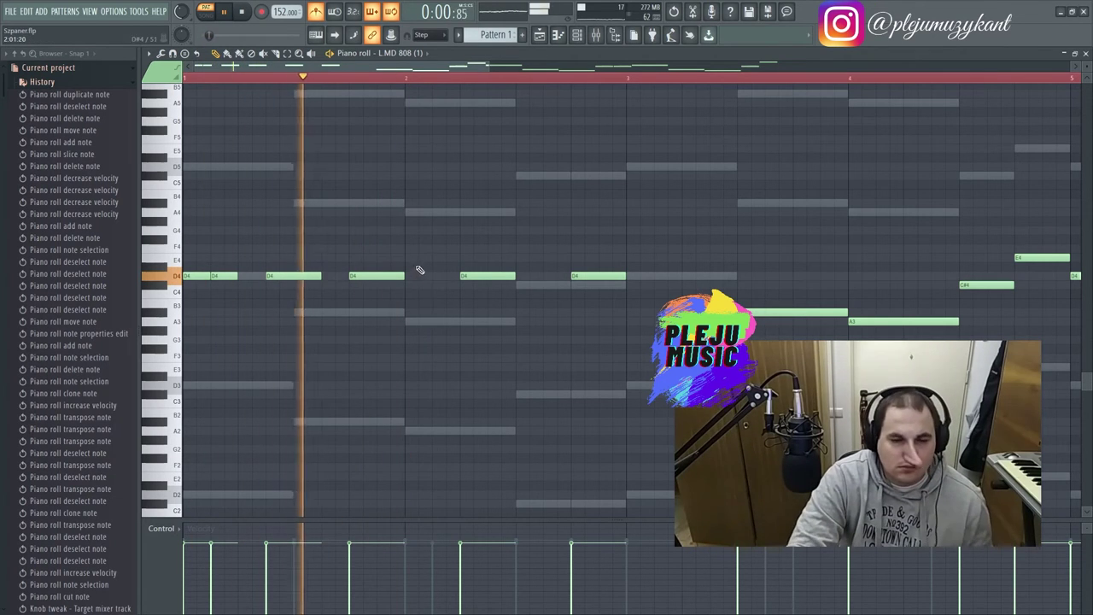
- Add a two-step note at the start of bar 2, try it at A3, and move it to A4 at step 3
click(413, 230)
drag(410, 233, 412, 322)
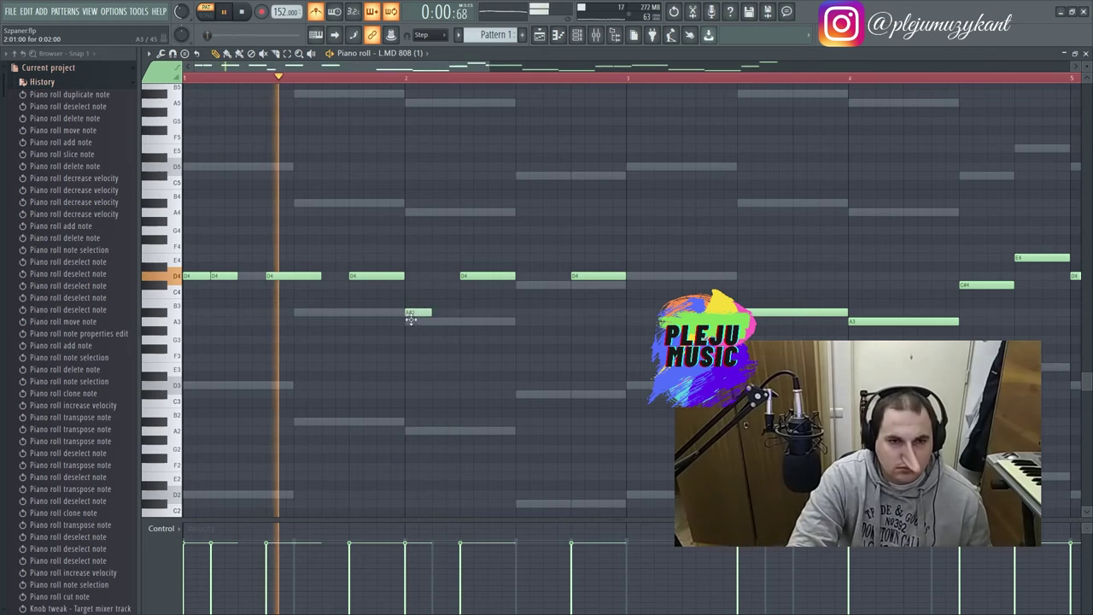
key(space)
drag(429, 320, 447, 212)
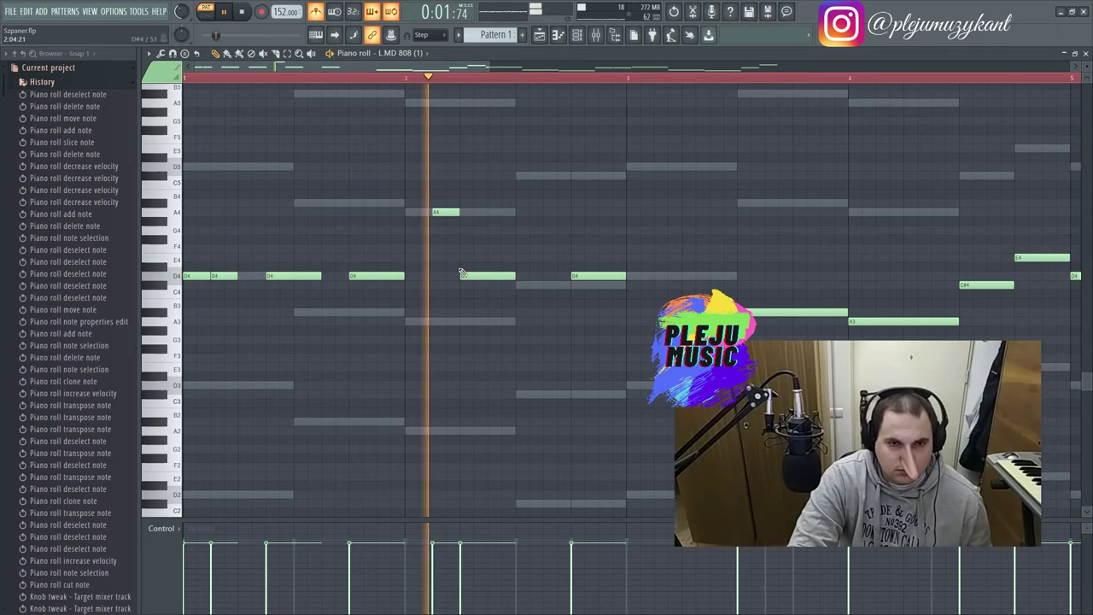
- Move the two-step A4 note to C#5 at step 11 of bar 2 and play back the line
drag(446, 212, 556, 176)
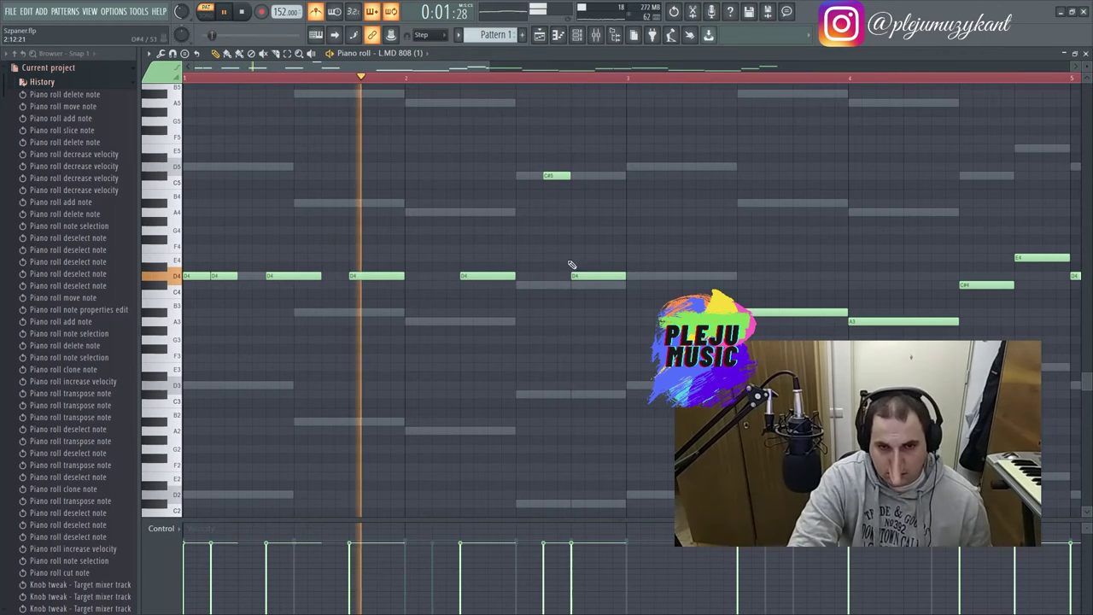
scroll(578, 232, up, 3)
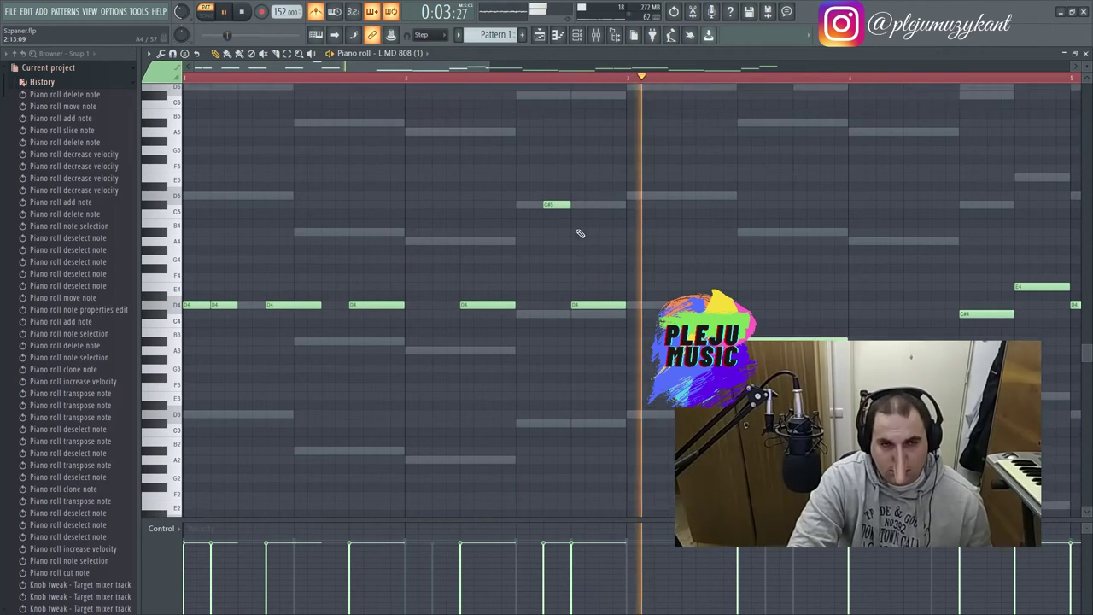
scroll(582, 248, down, 3)
key(space)
key(space)
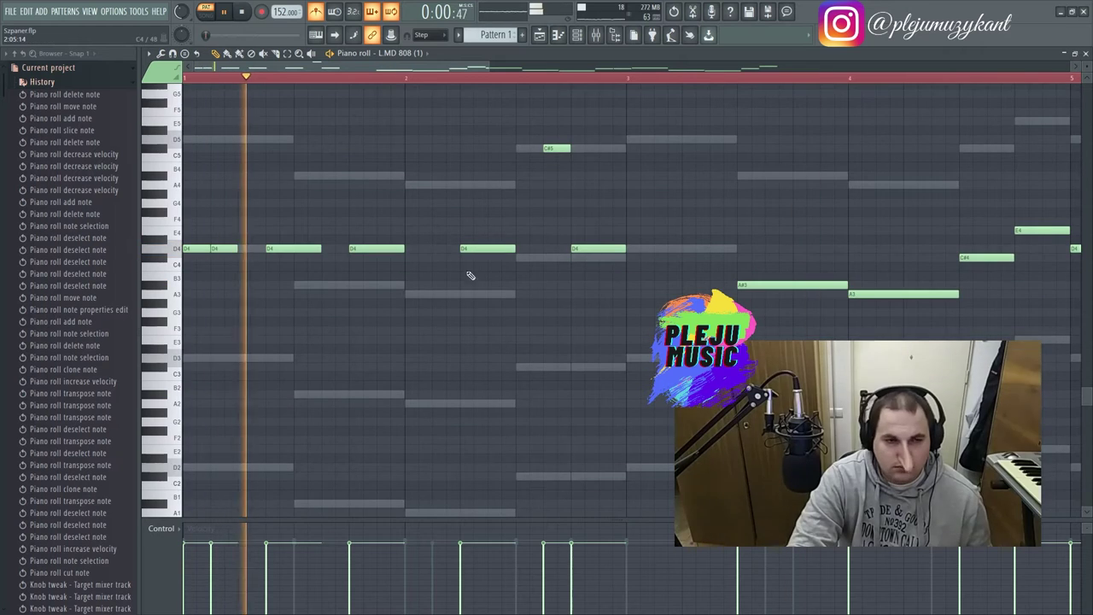
- Transpose the whole 808 line up one octave, so the main notes sit on D5, and play it back
scroll(466, 278, up, 3)
key(space)
key(ctrl+Up)
key(space)
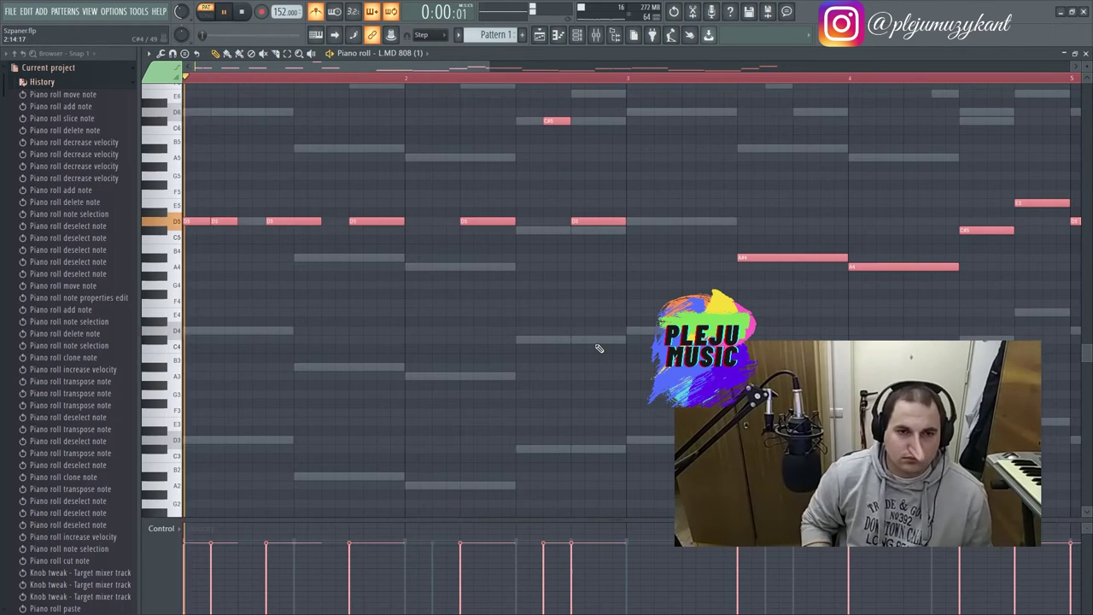
scroll(572, 457, up, 4)
key(ctrl+d)
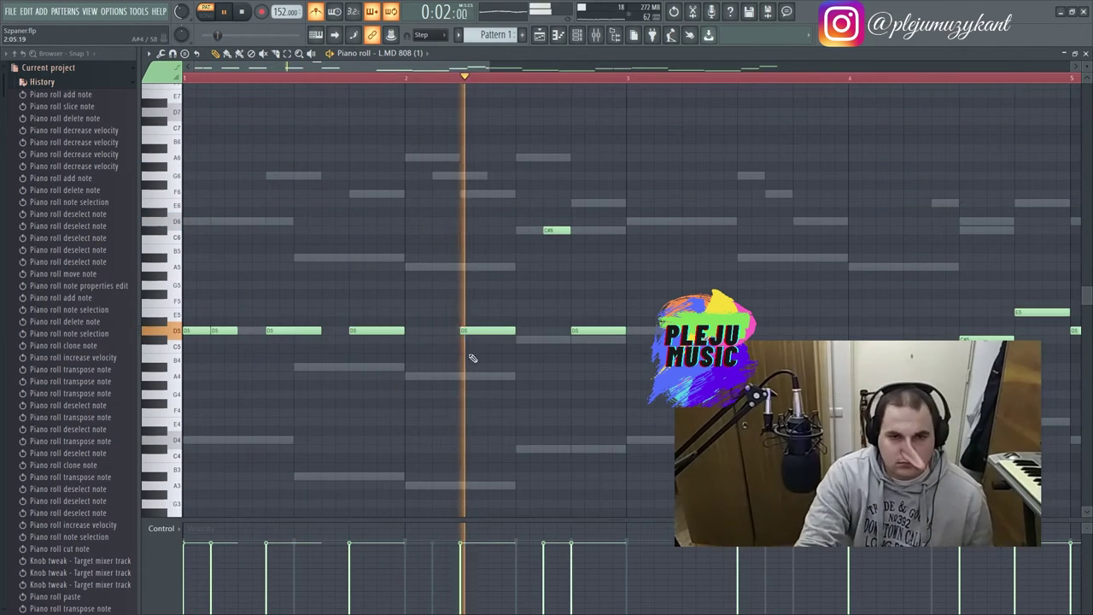
key(space)
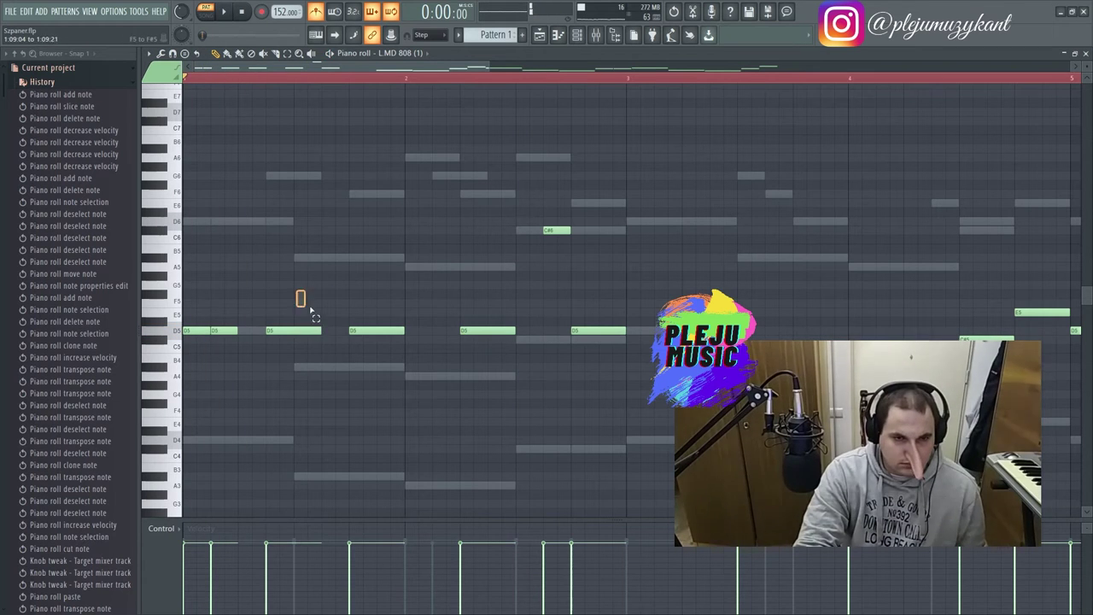
- Shorten the four longer D5 notes in bars 1 and 2 to two steps each
drag(311, 313, 604, 369)
click(323, 323)
right_click(324, 323)
drag(284, 299, 623, 371)
drag(321, 331, 298, 331)
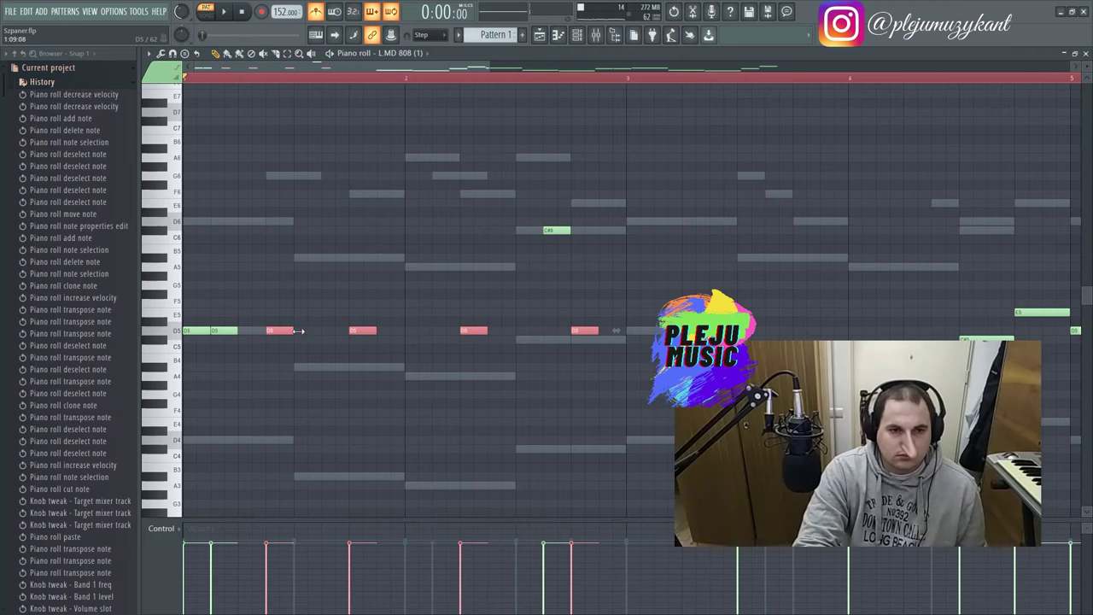
click(320, 286)
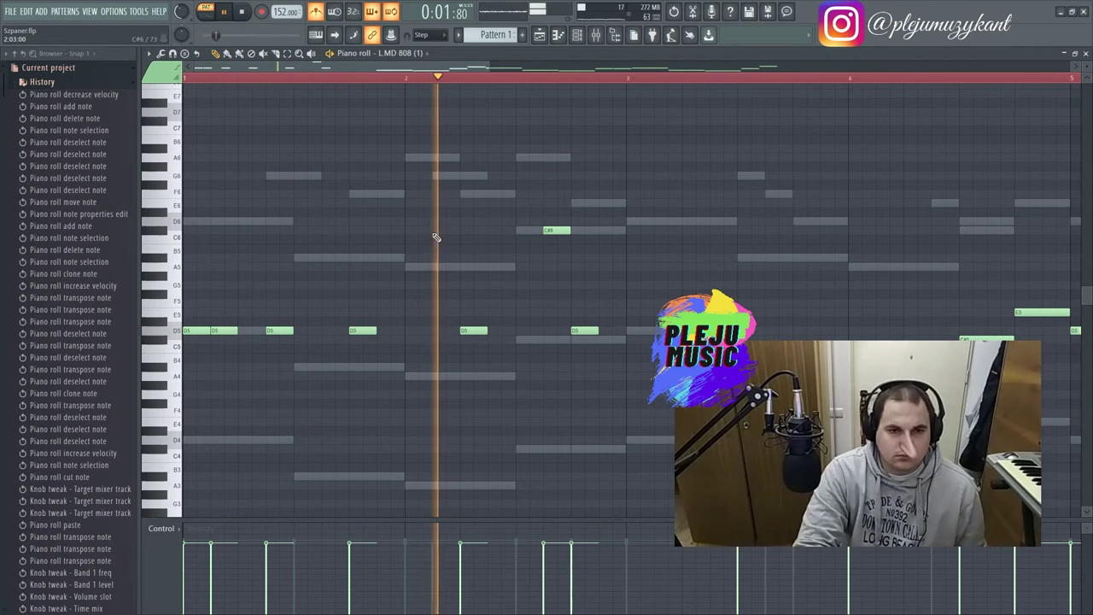
- Examine the L.MD 808 channel's volume envelope, miscellaneous functions and sample settings during playback, and return to its notes
click(578, 36)
key(space)
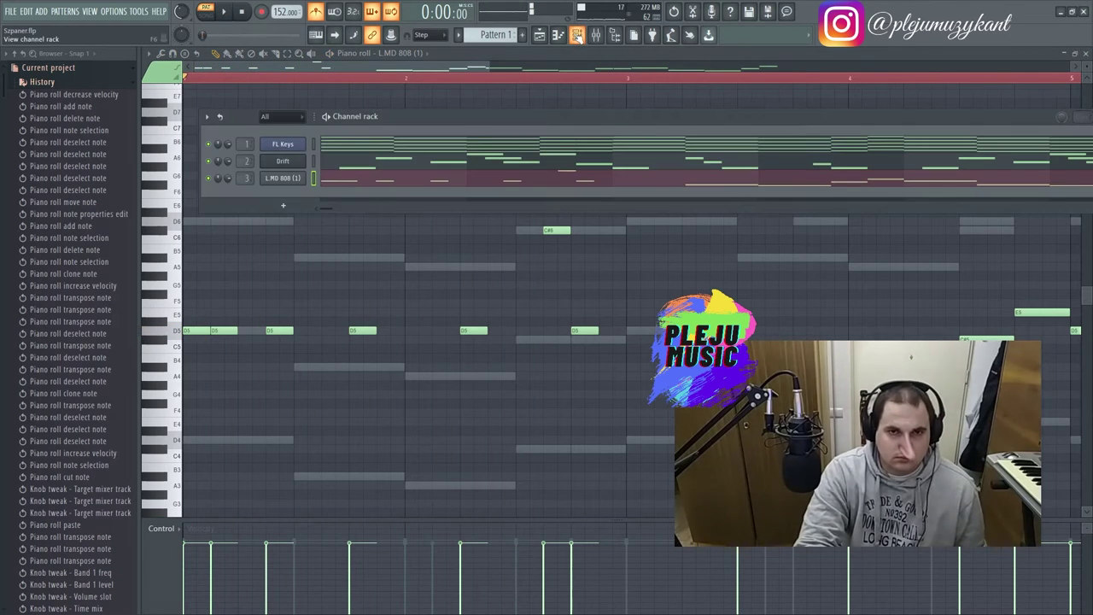
click(293, 177)
click(229, 171)
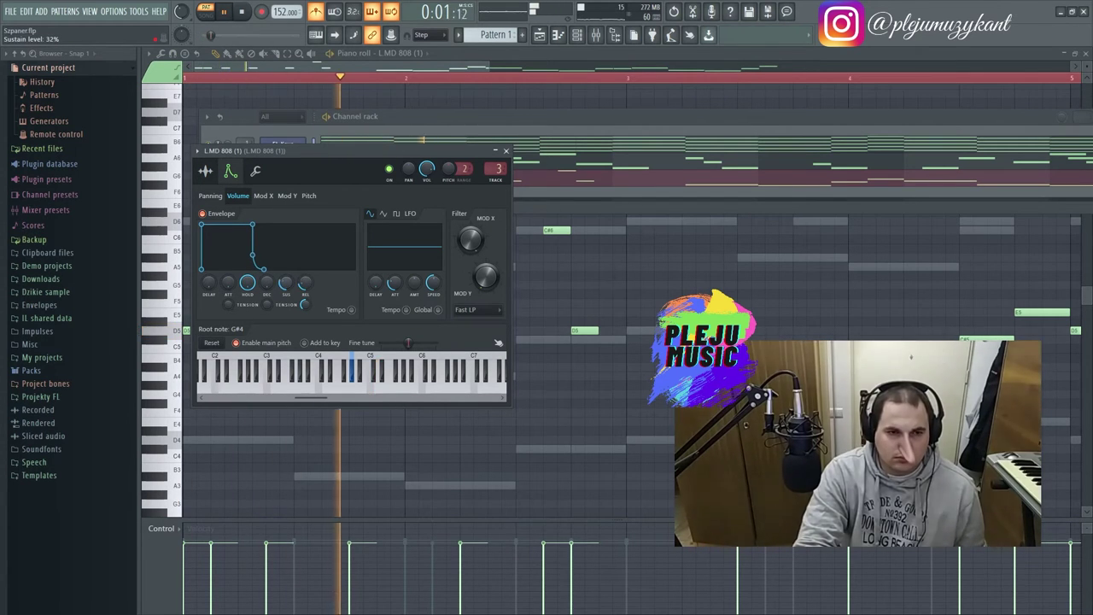
key(space)
key(space)
click(256, 172)
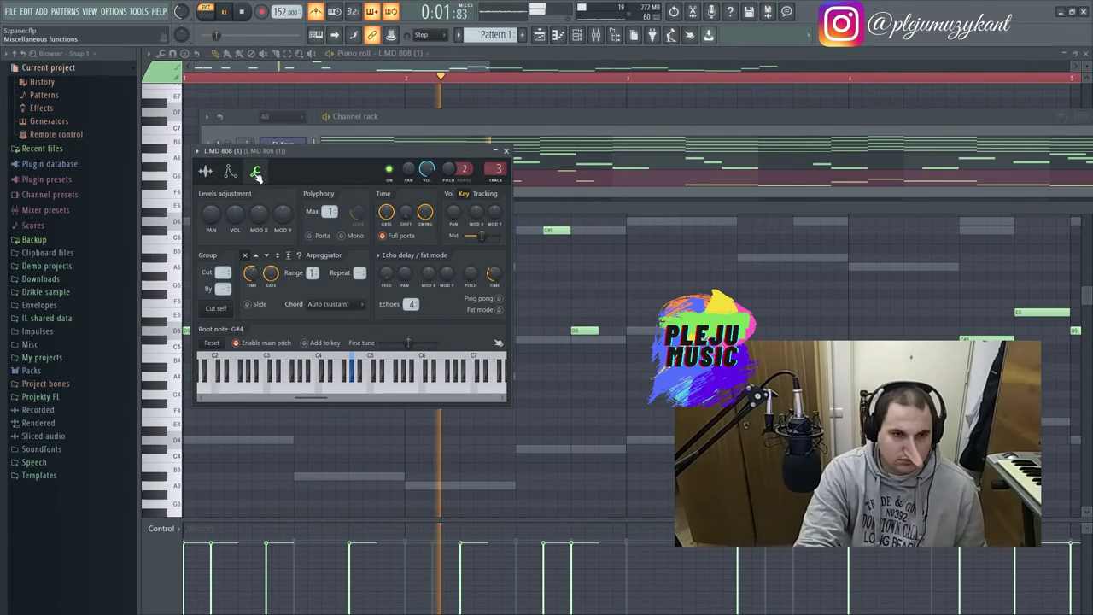
click(229, 171)
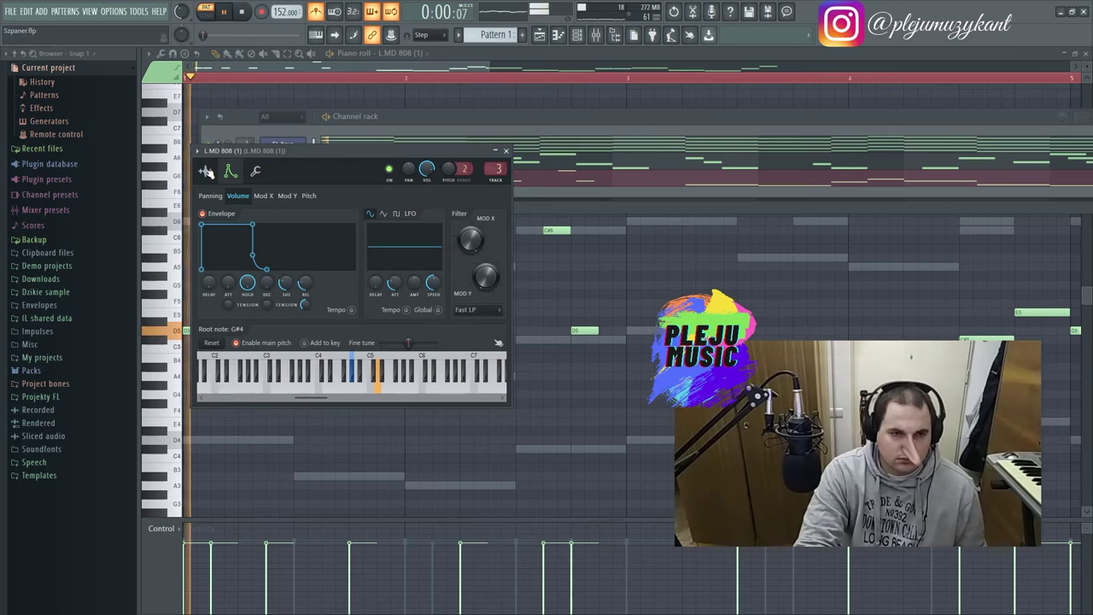
click(206, 172)
click(506, 151)
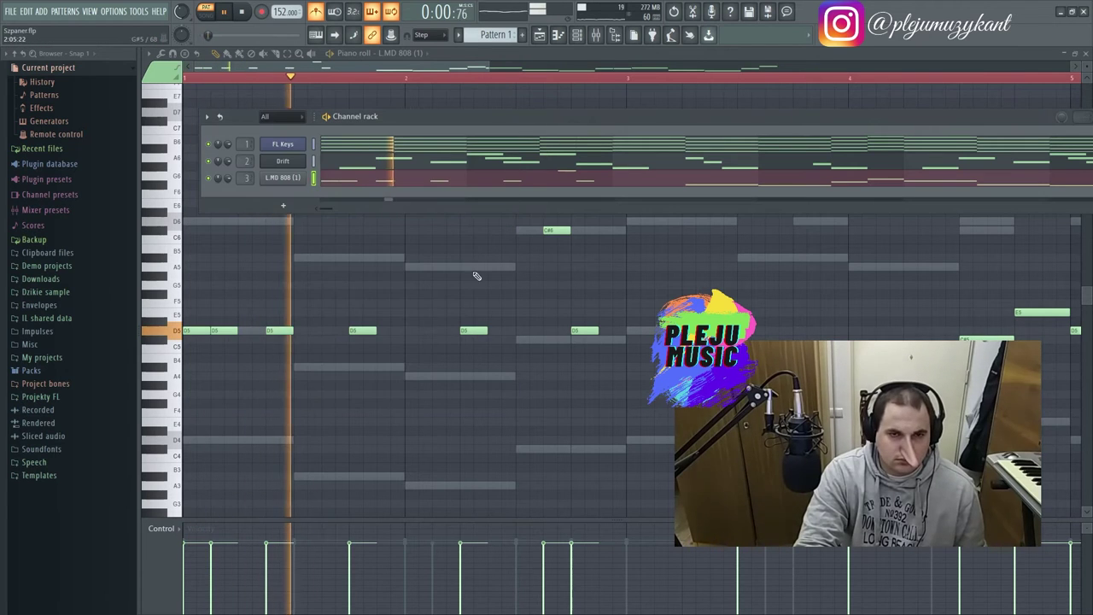
scroll(504, 346, up, 2)
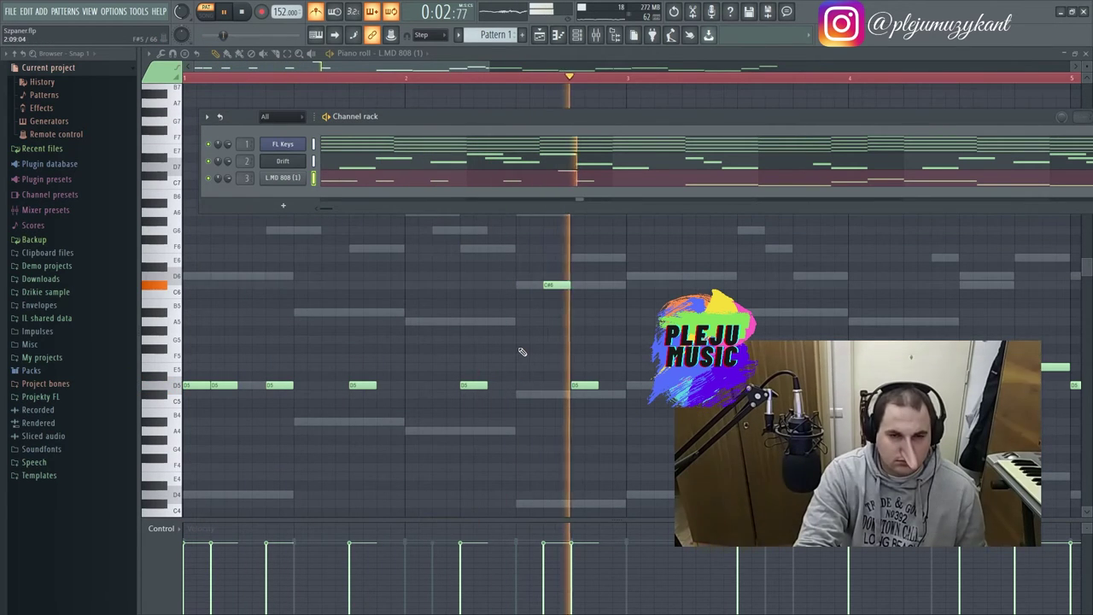
key(F6)
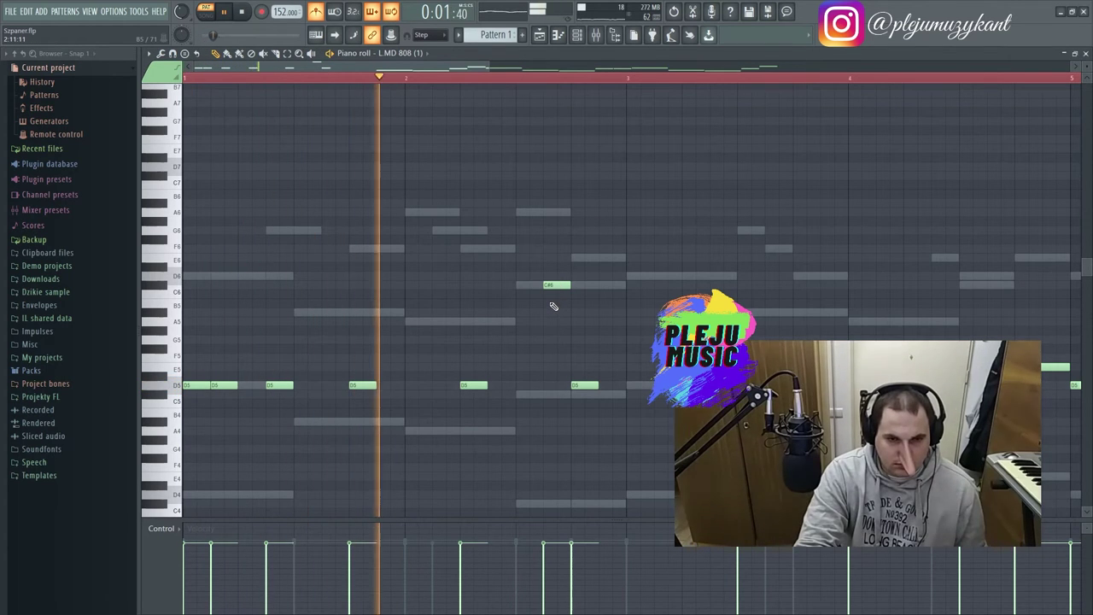
- Try the D5 note at step 13 of bar 2 on C#5 and a higher pitch during playback
key(space)
drag(577, 388, 577, 394)
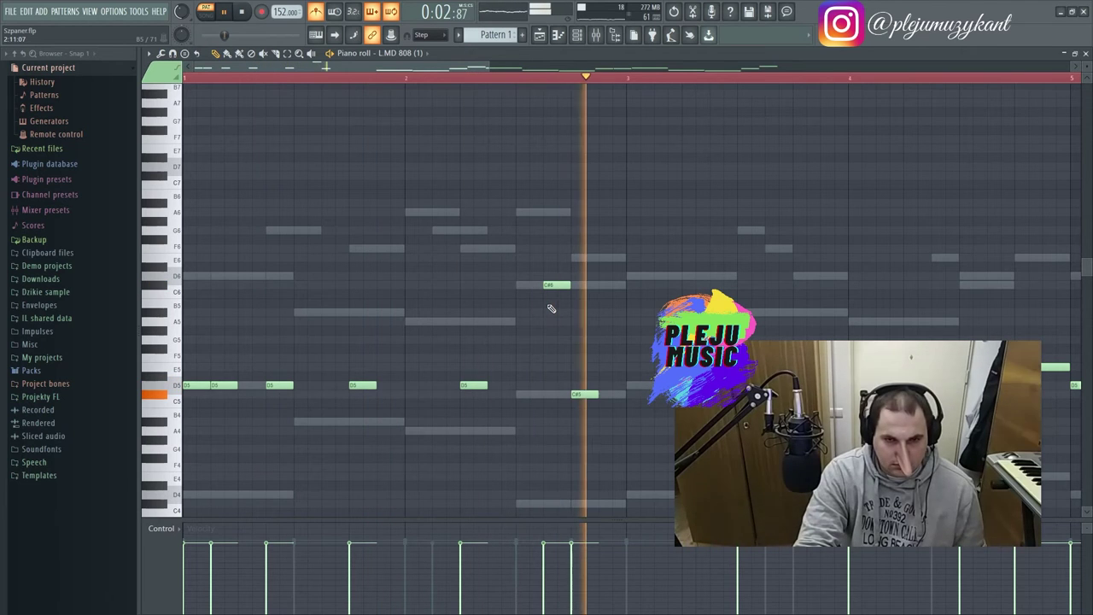
drag(578, 394, 578, 375)
key(space)
key(space)
- Lower the C#6 accent at step 11 of bar 2 to C#5, keep step 13 on D5, and play back
drag(559, 285, 585, 385)
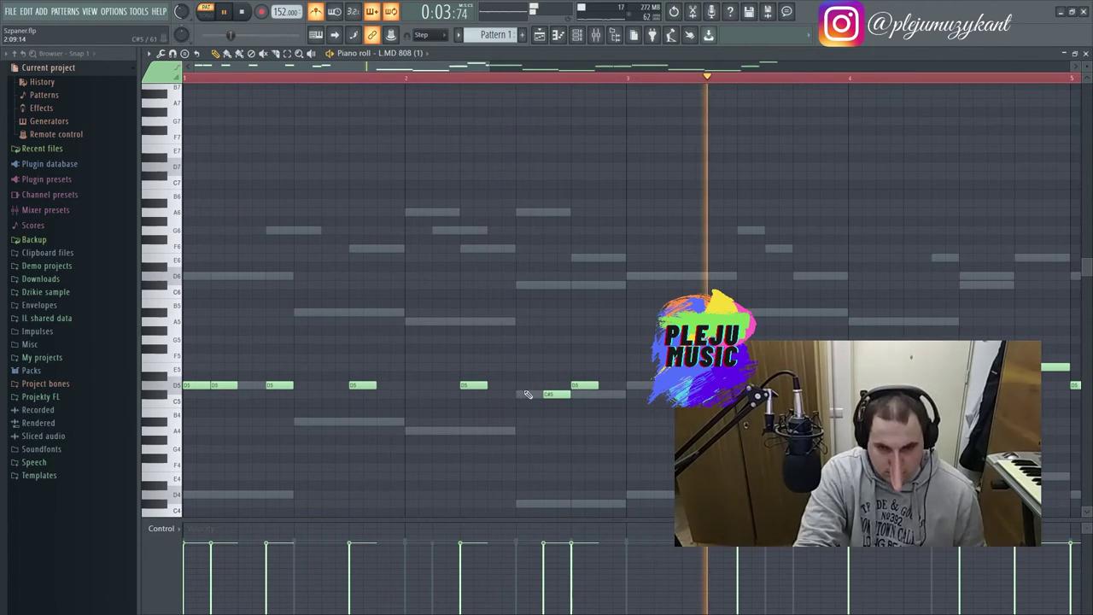
scroll(513, 387, down, 2)
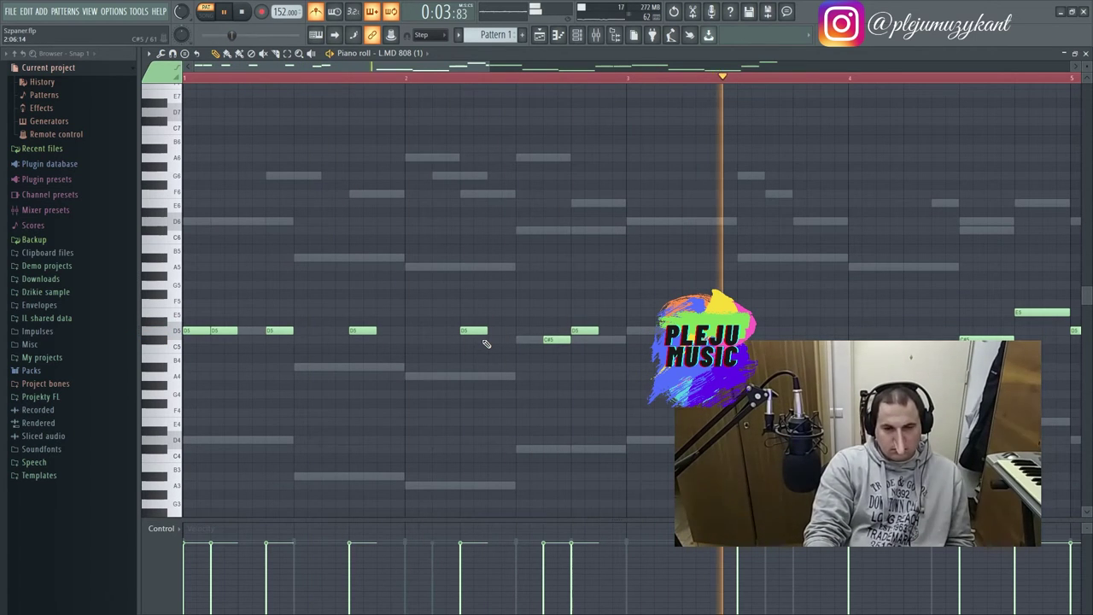
key(space)
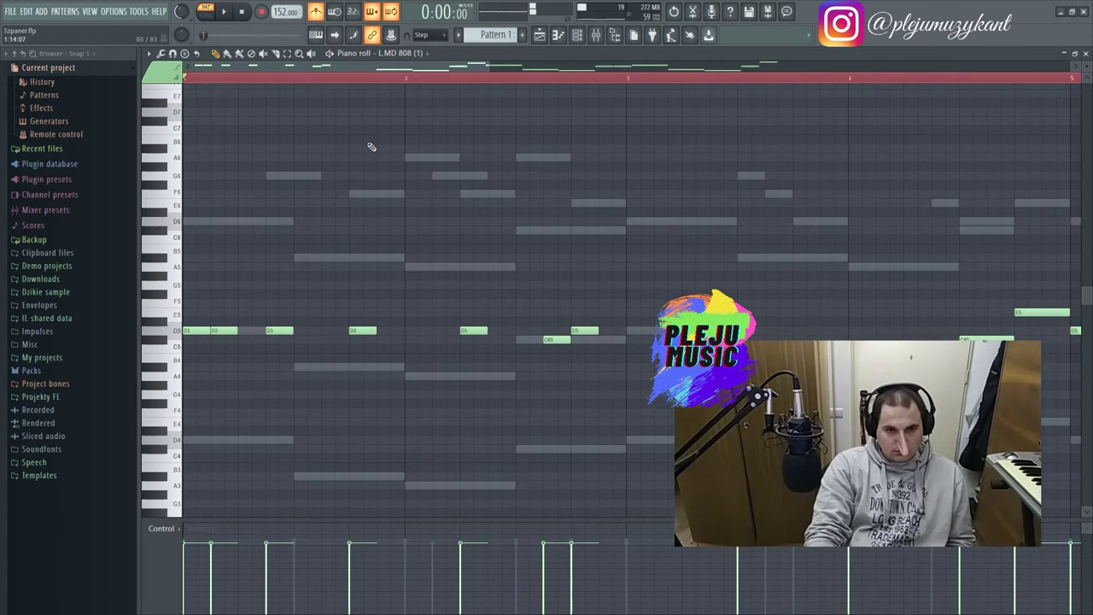
key(space)
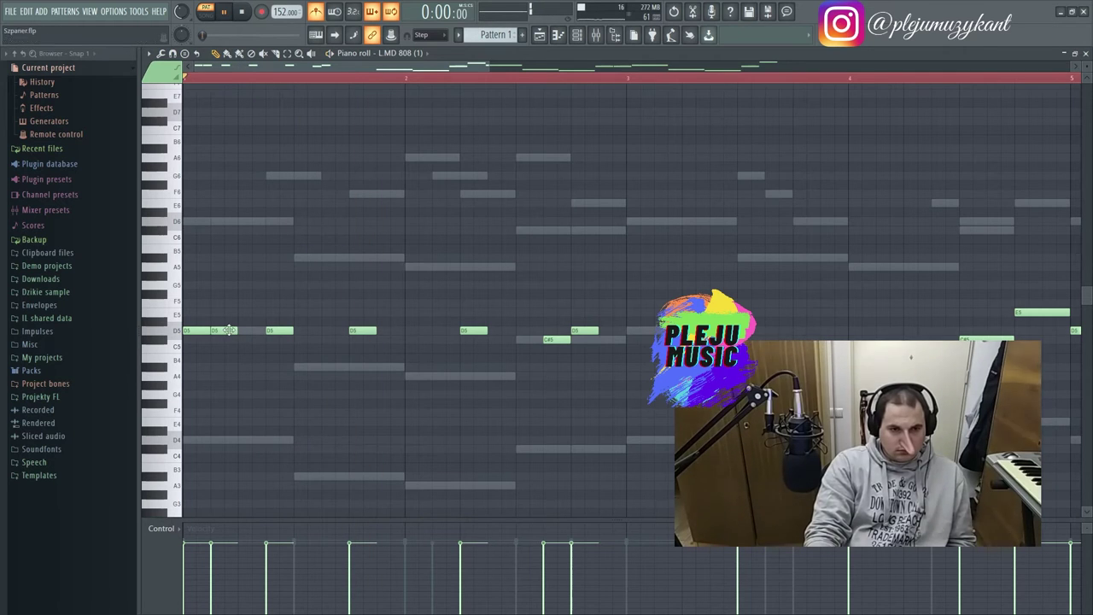
- Try the second D5 note of bar 1 at steps 5 and 4, and the third at step 9
key(space)
drag(229, 330, 245, 330)
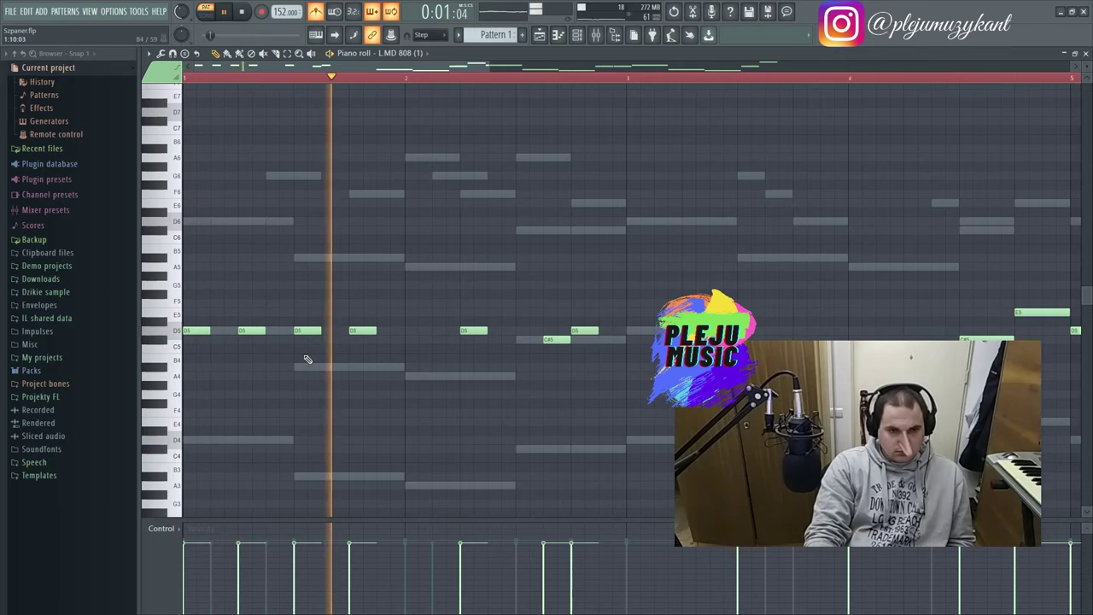
drag(243, 331, 231, 333)
key(space)
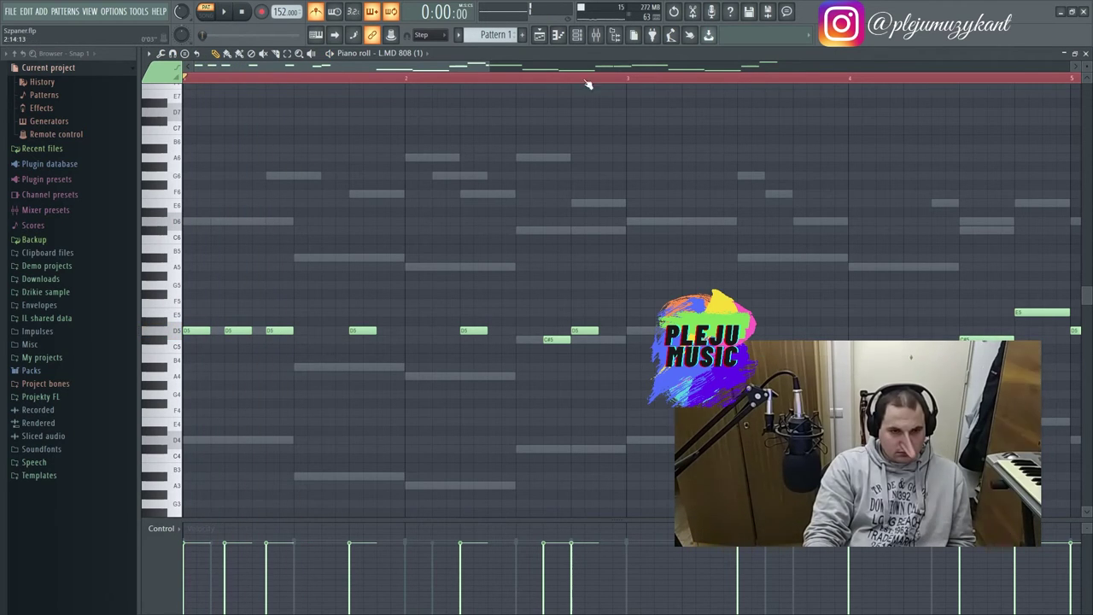
- Compare the second and third D5 notes of bar 1 at steps 5 and 9, and return them to steps 3 and 7
scroll(487, 65, up, 4)
key(space)
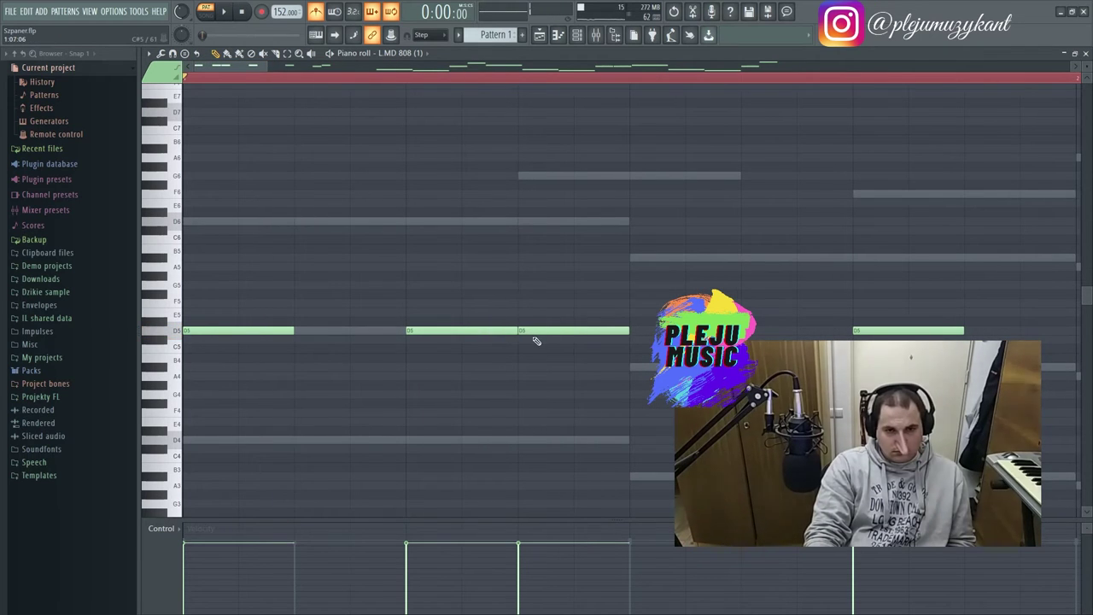
key(space)
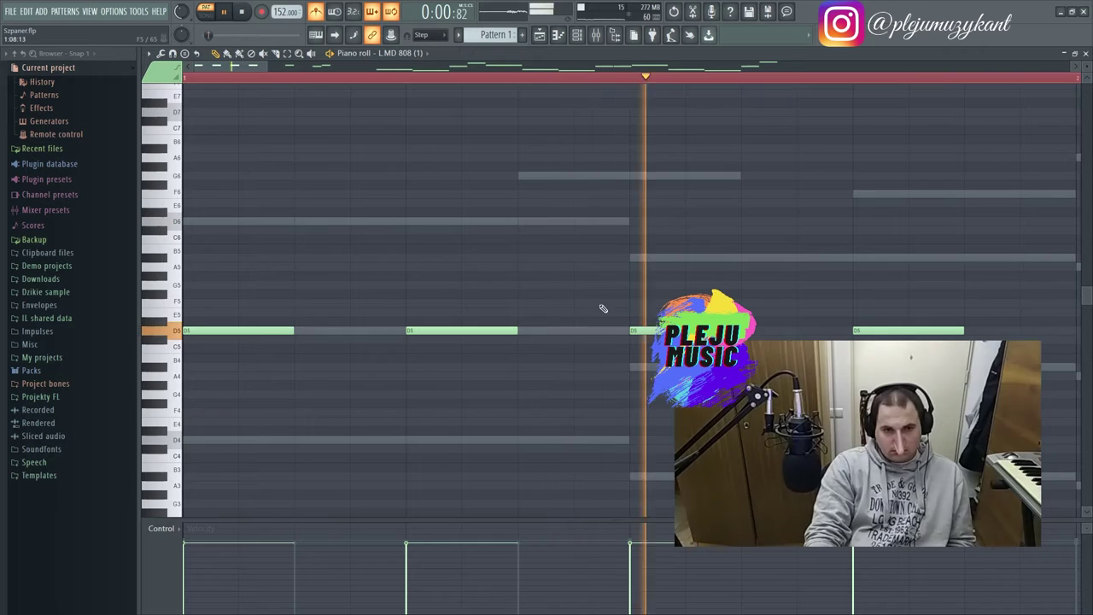
drag(351, 329, 295, 330)
key(space)
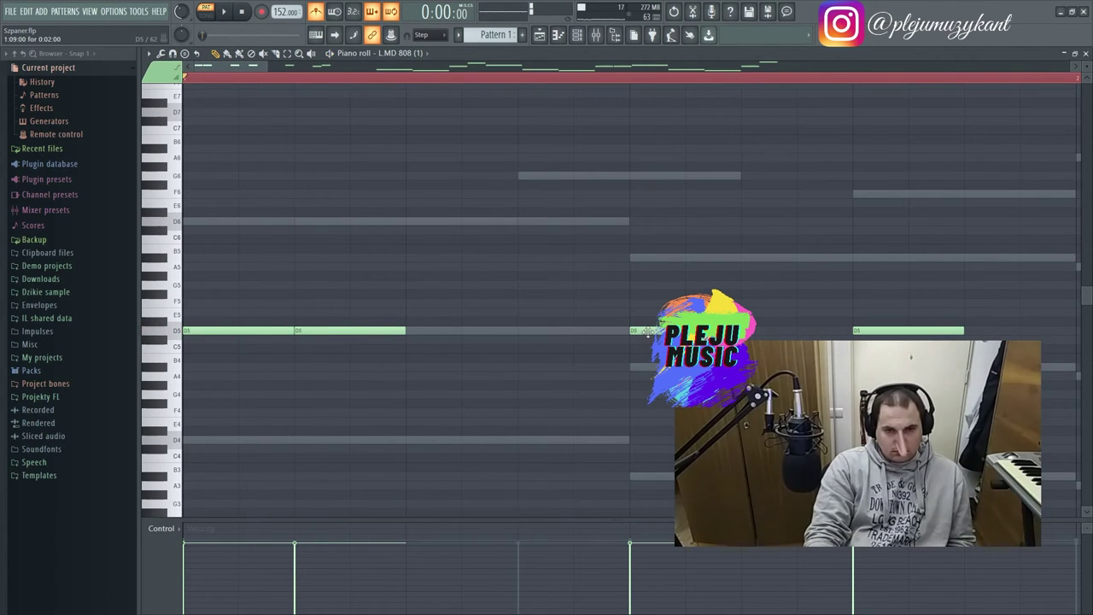
key(space)
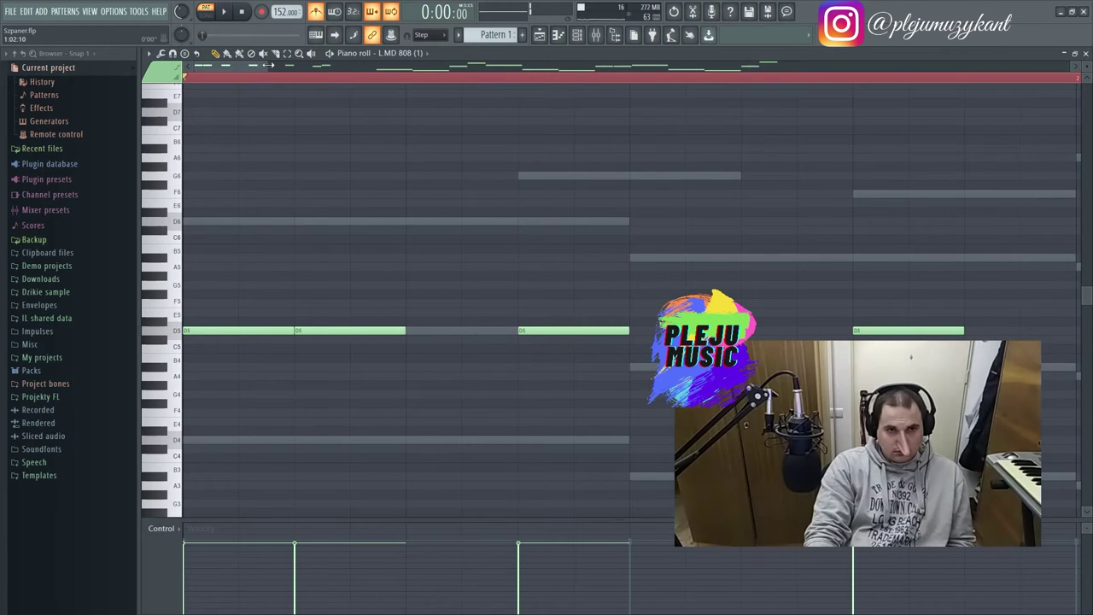
- Delete the C#5 note at step 11 of bar 2 and the D5 note at step 3 of bar 1, and play back
drag(270, 65, 447, 83)
key(space)
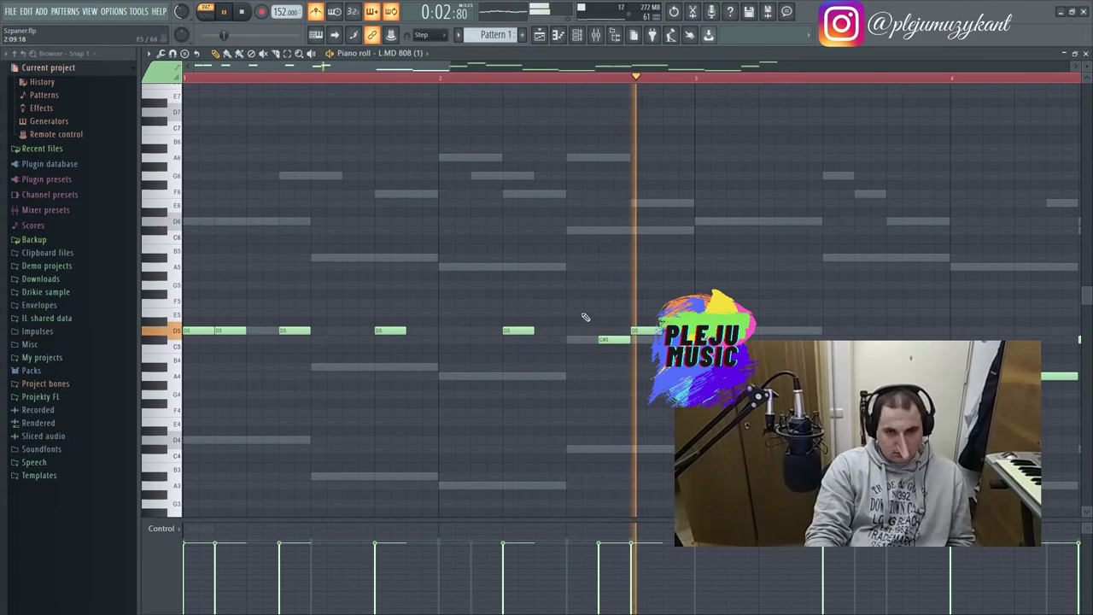
key(space)
drag(445, 66, 556, 72)
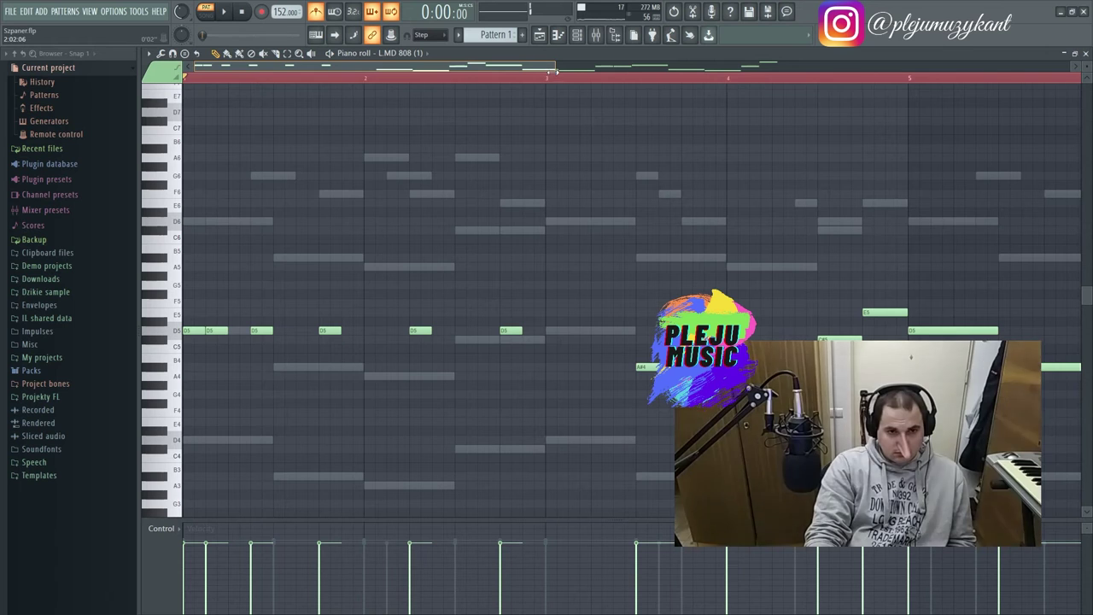
key(space)
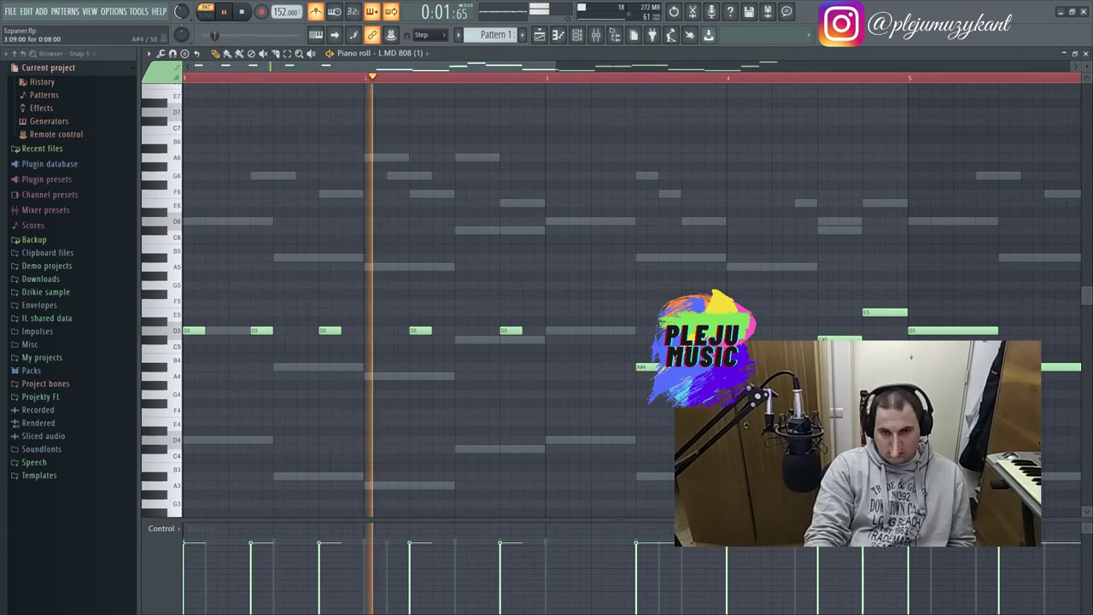
- Delete all remaining 808 notes from bar 3 to the end of the pattern and play from the start
right_click(840, 339)
right_click(884, 312)
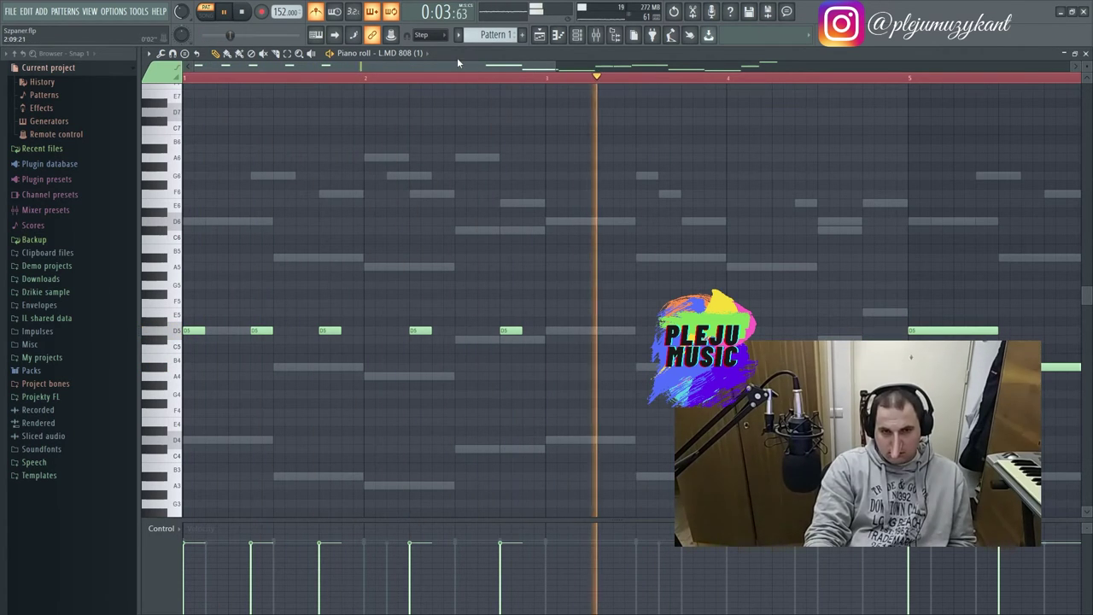
drag(459, 65, 859, 70)
right_click(764, 339)
right_click(809, 339)
right_click(879, 331)
right_click(581, 367)
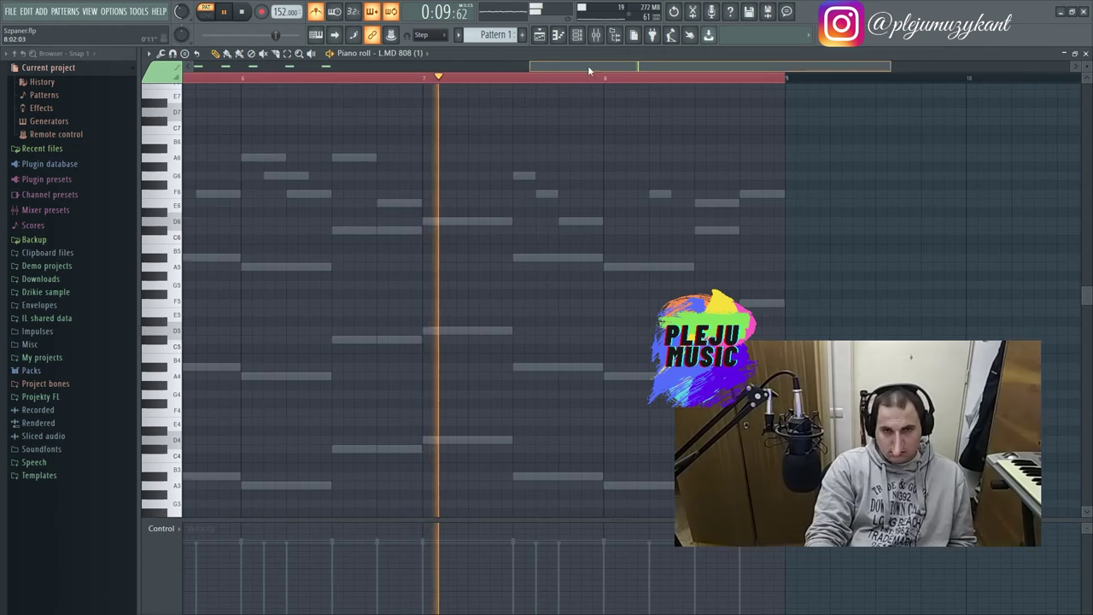
drag(587, 65, 143, 89)
key(space)
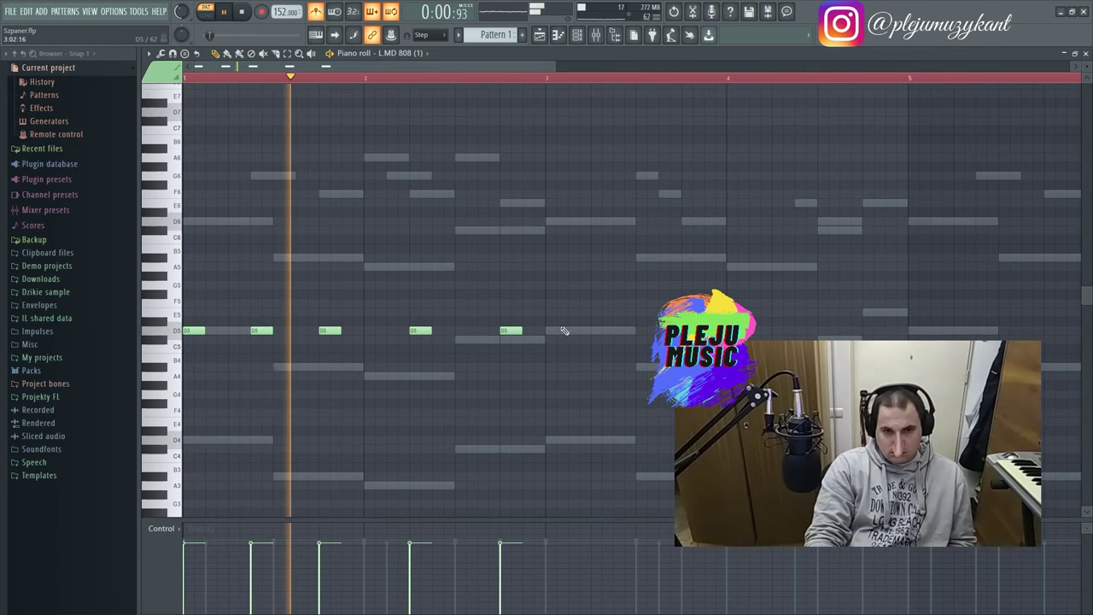
- Add two-step D5 notes at steps 1, 3, 7 and 13 of bar 3, removing the trial note at step 5
click(592, 331)
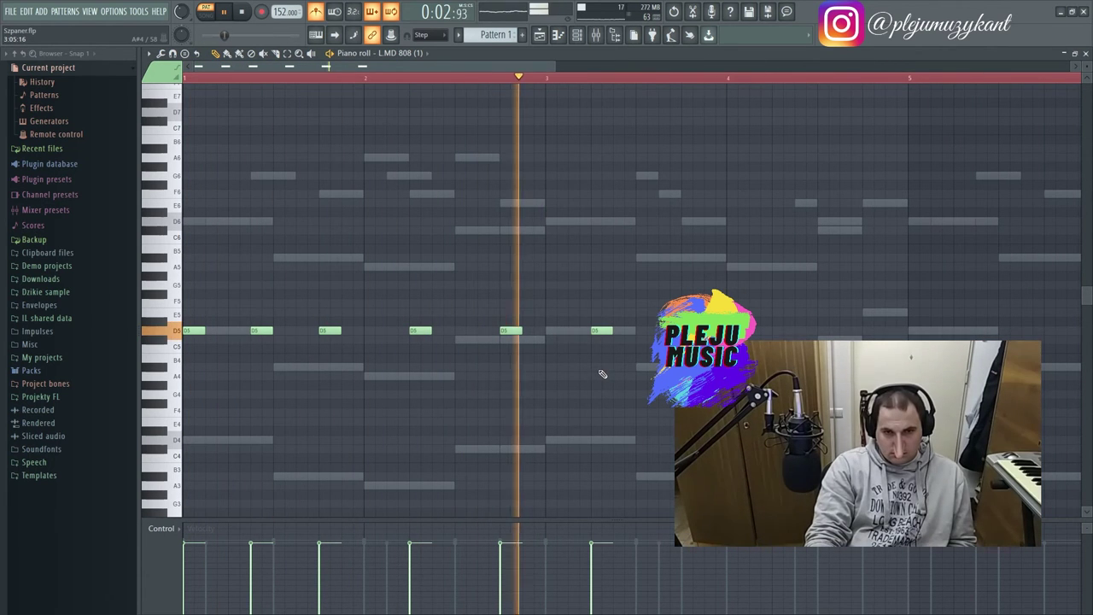
click(553, 331)
click(572, 332)
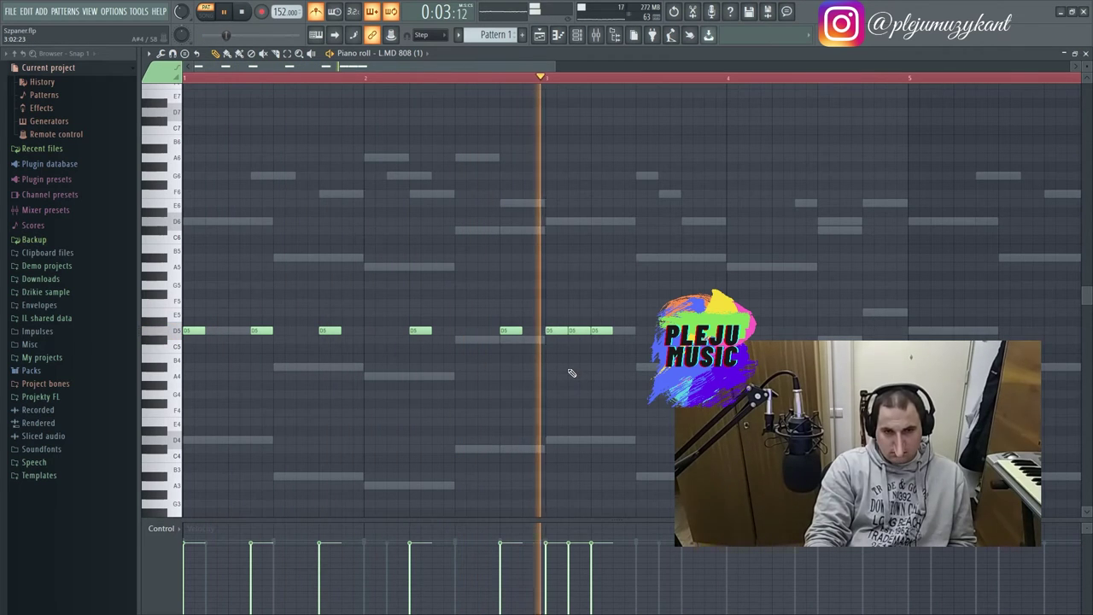
key(space)
key(space)
right_click(602, 330)
click(614, 330)
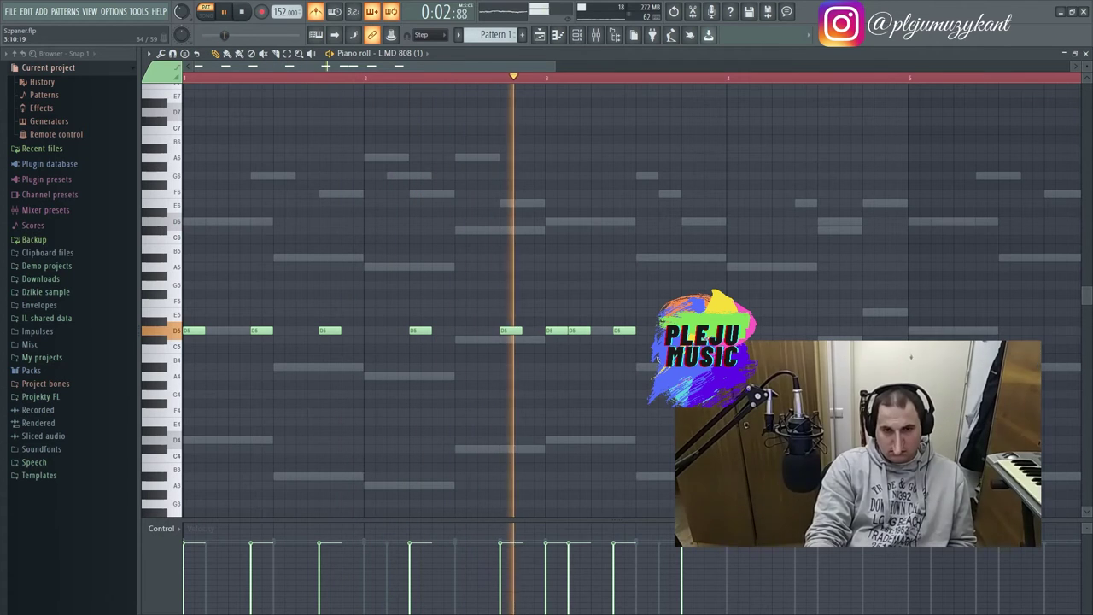
- Add an 808 note at the start of bar 4 and a two-step D5 note at step 7, and play back
click(798, 322)
key(space)
drag(801, 324, 801, 336)
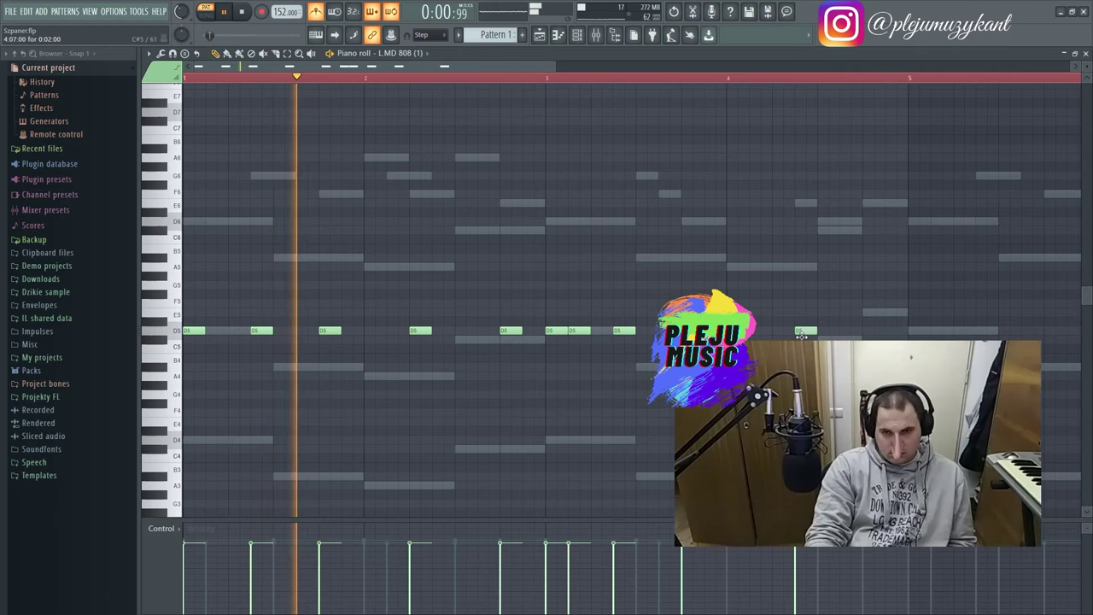
drag(801, 333, 757, 339)
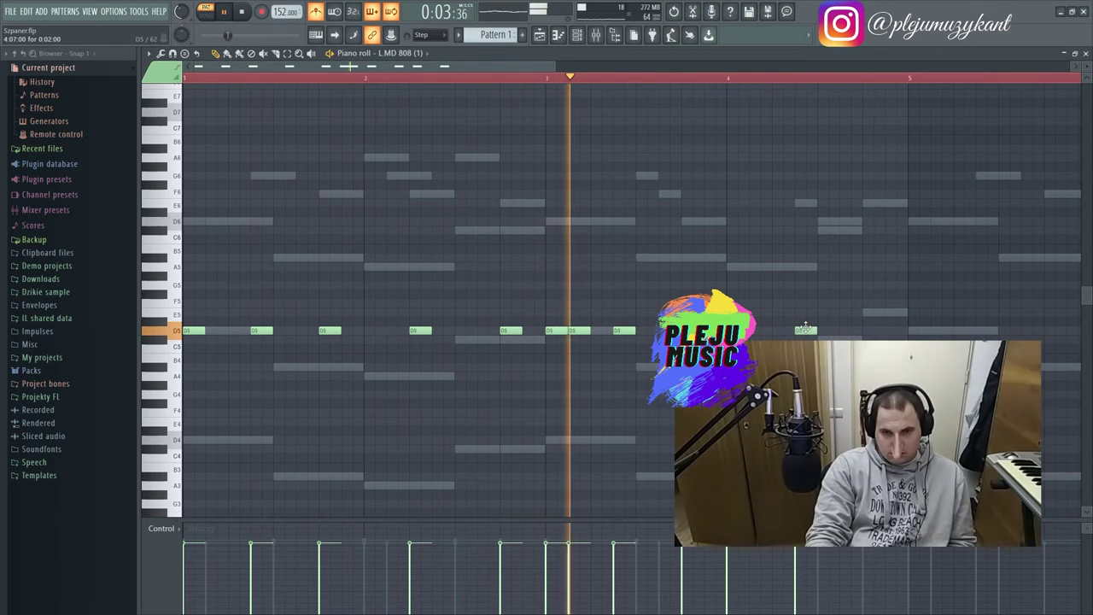
drag(789, 338, 805, 327)
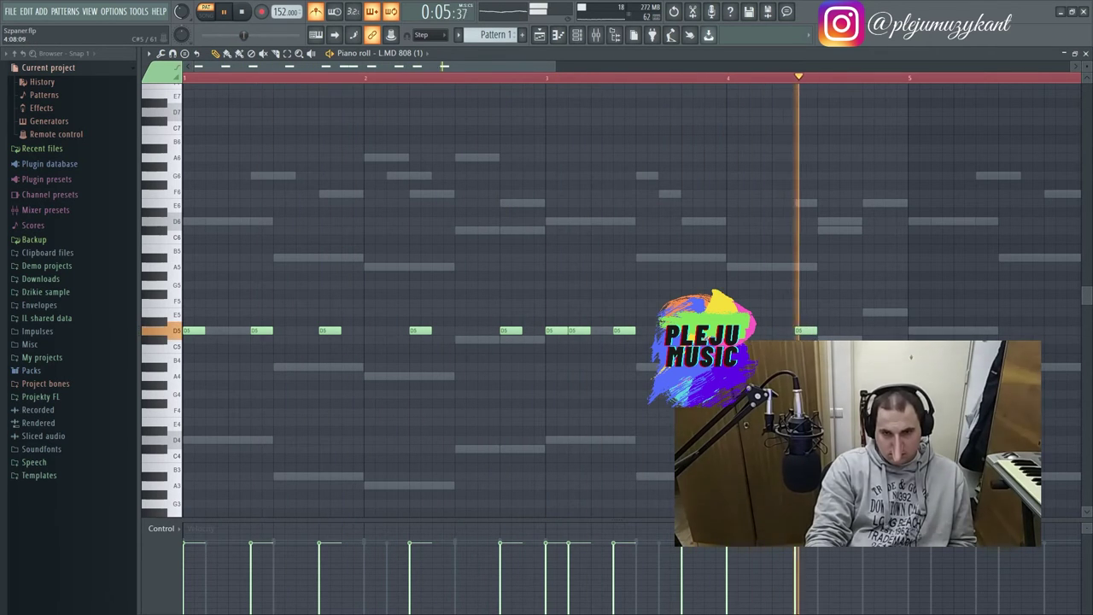
- Move the 808 note at the start of bar 4 to step 3 and add a two-step D5 note at step 12
drag(737, 330, 749, 330)
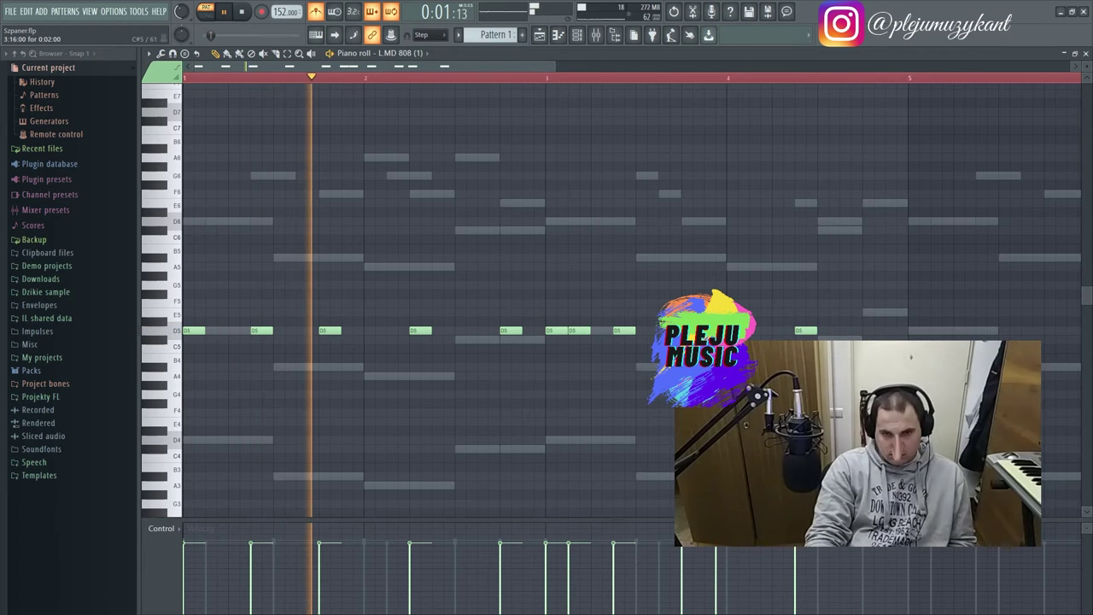
drag(745, 333, 754, 334)
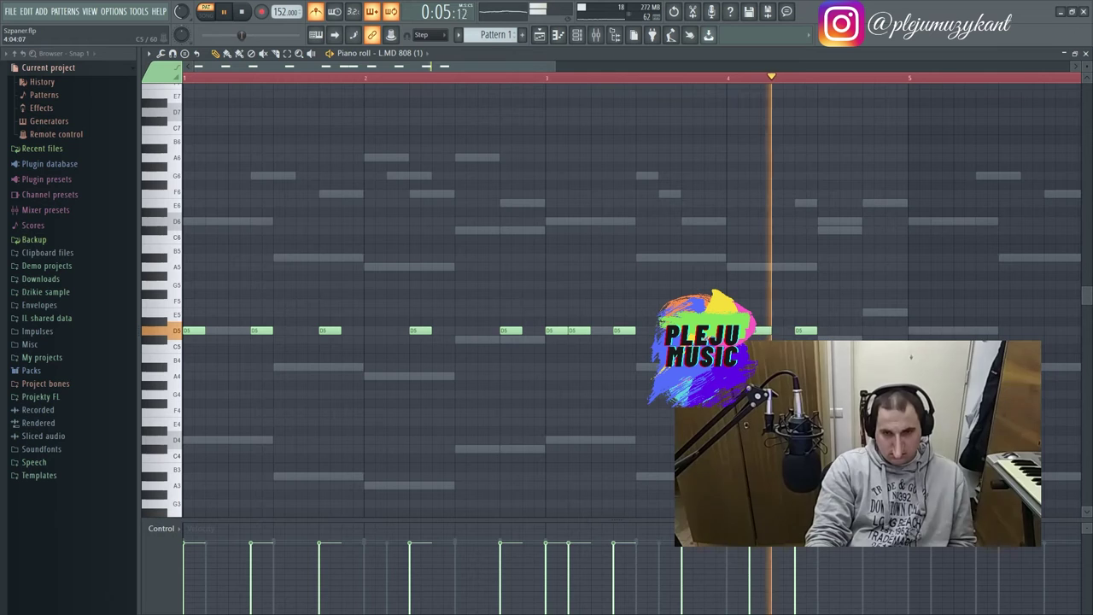
click(855, 330)
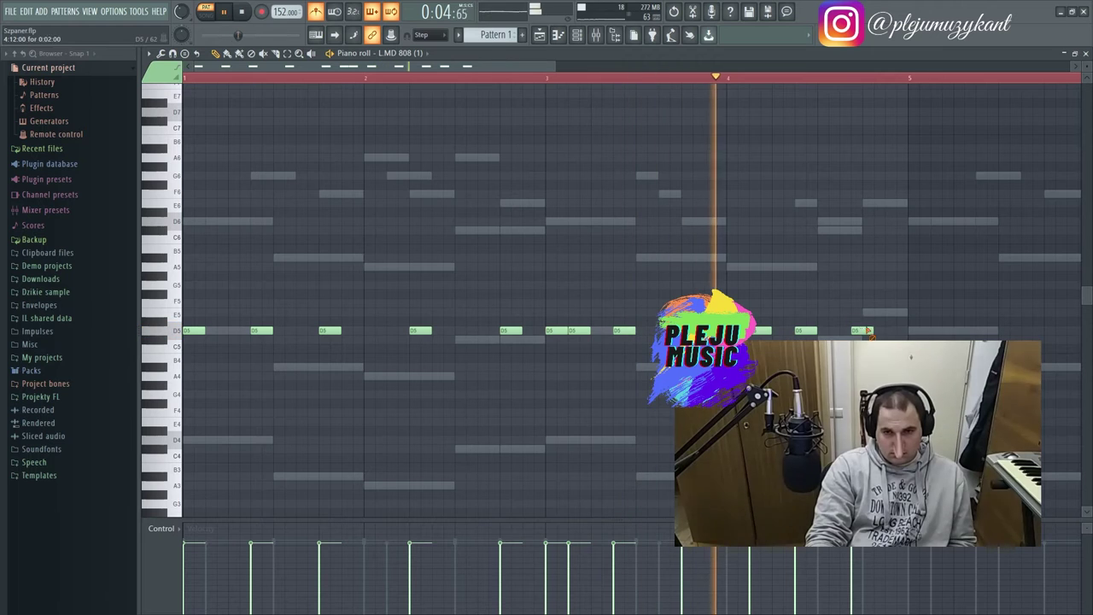
- Delete all 808 notes from bar 3 to the end of the pattern and stop playback
right_click(579, 331)
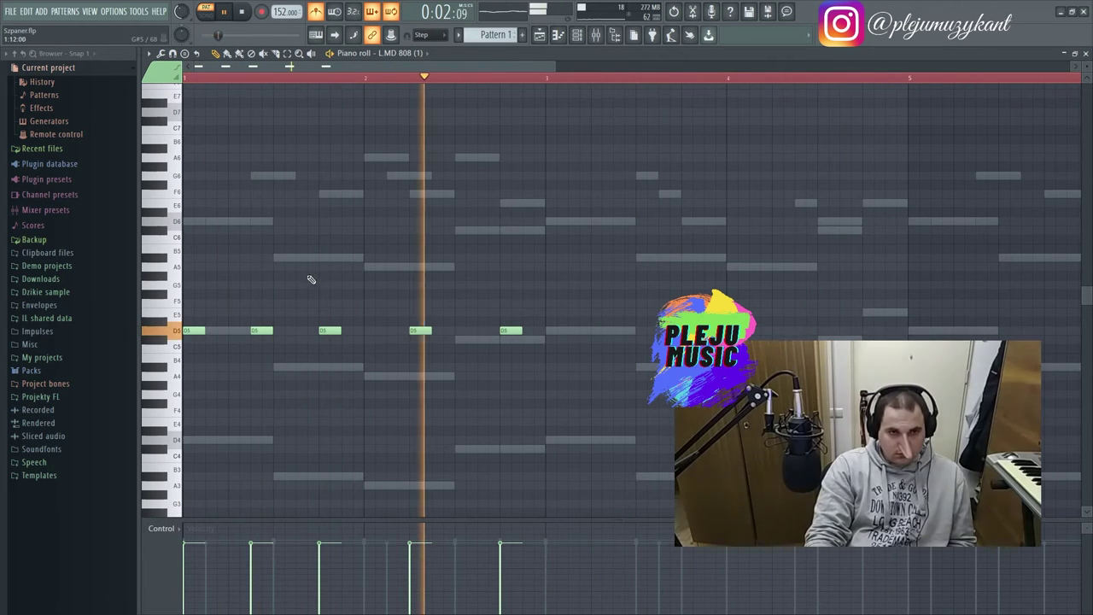
key(space)
- Browse the saved scores, load the Melodia Banita score into the 808 piano roll and play it back
click(149, 54)
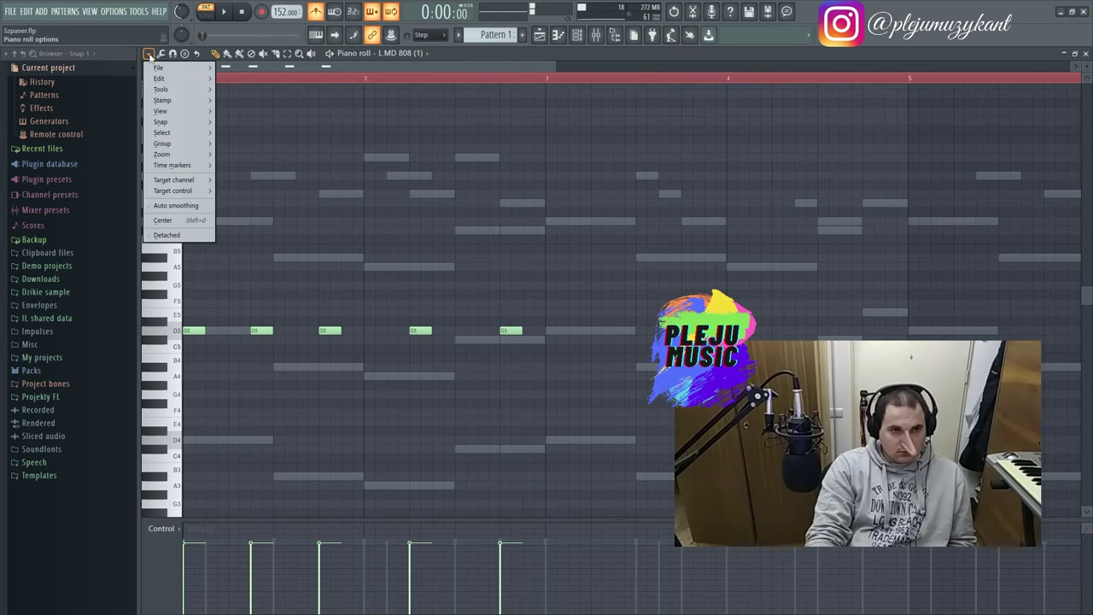
mouse_move(159, 67)
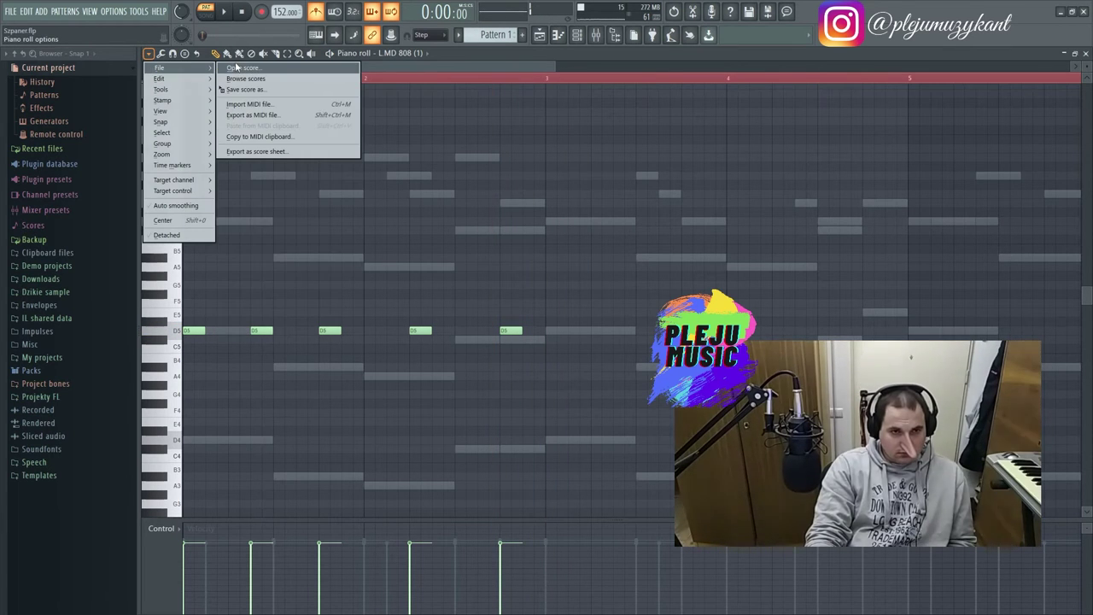
click(267, 79)
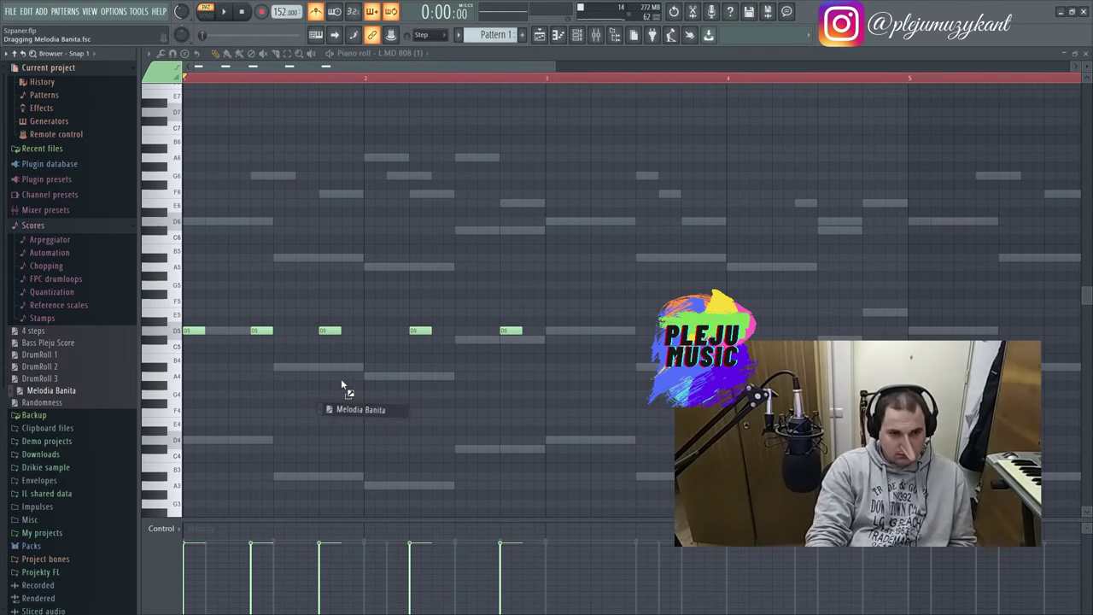
drag(341, 382, 342, 392)
scroll(357, 338, up, 4)
key(space)
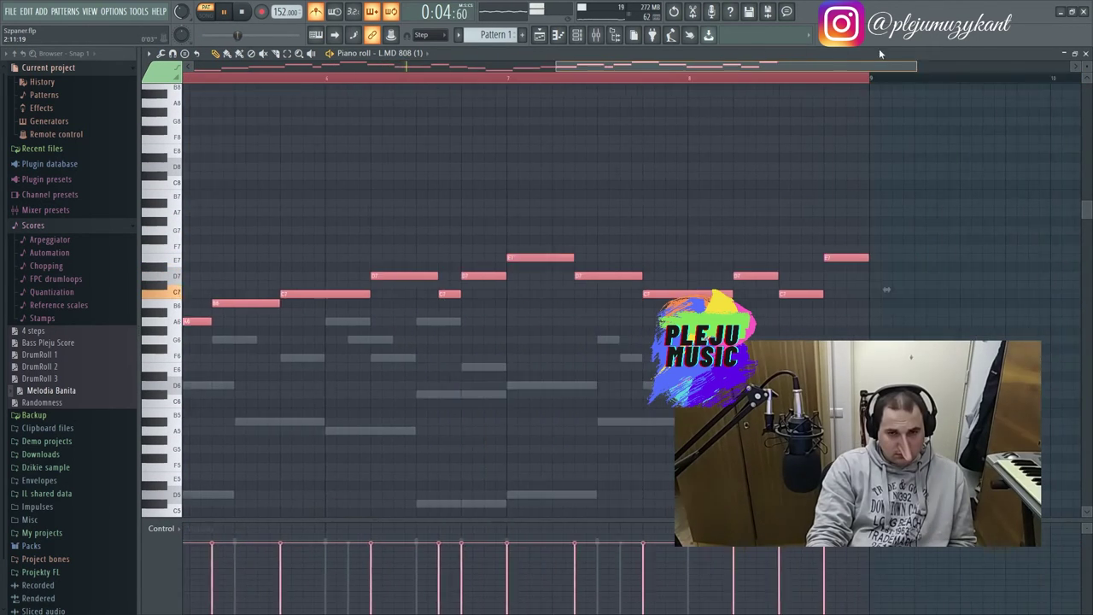
- Stop playback and replace the 808 notes with the Bass Pleju Score
key(space)
click(149, 53)
mouse_move(182, 79)
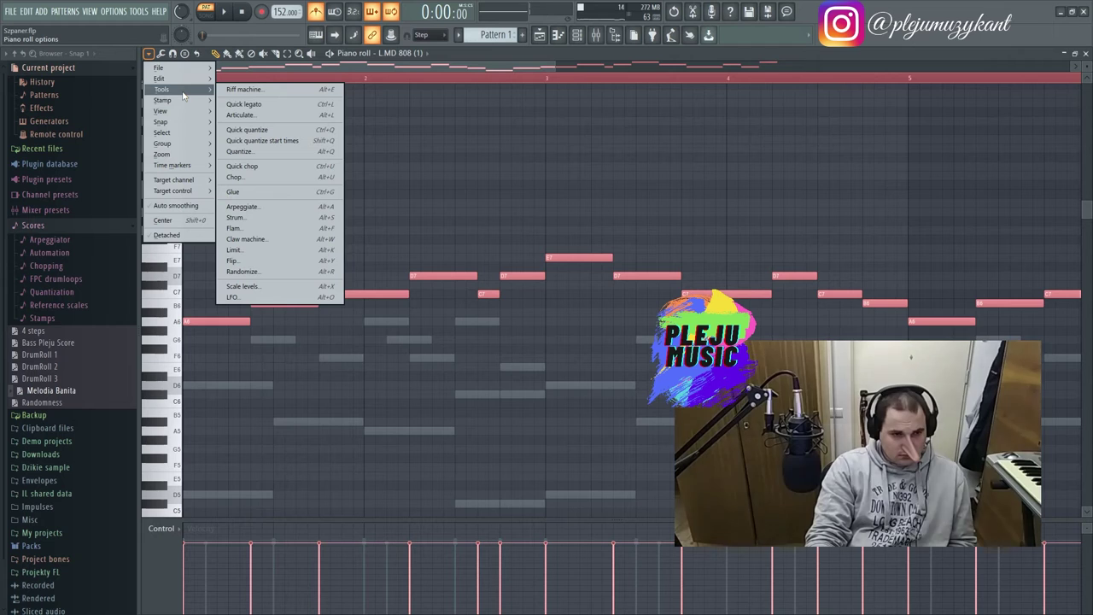
click(62, 342)
drag(65, 347, 137, 354)
drag(346, 425, 350, 423)
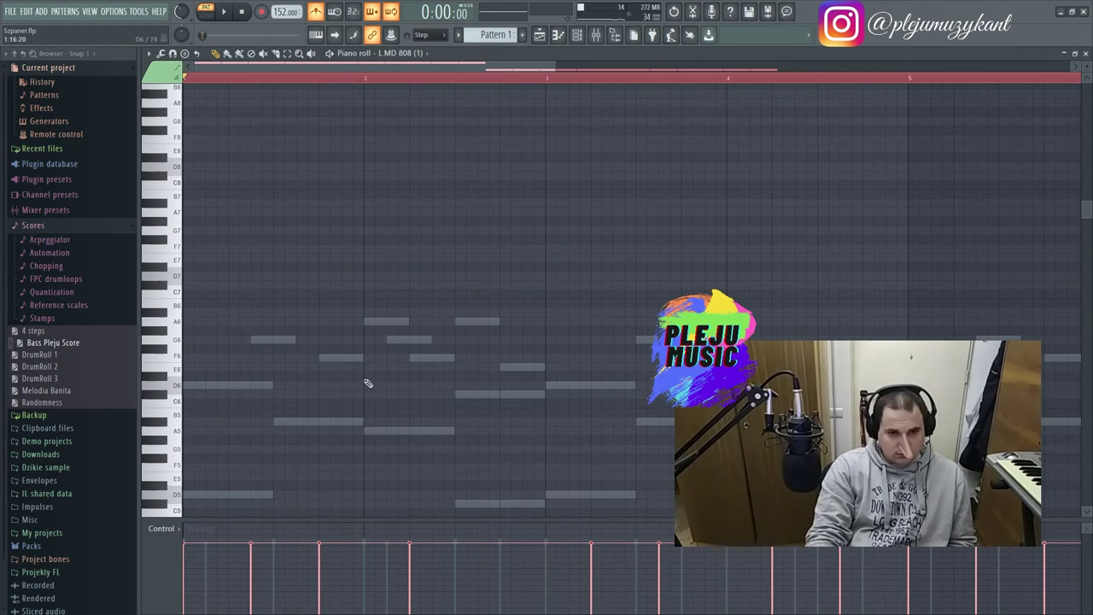
- Transpose all the imported 808 notes down three semitones so the line starts on D4, and deselect them
scroll(367, 383, down, 5)
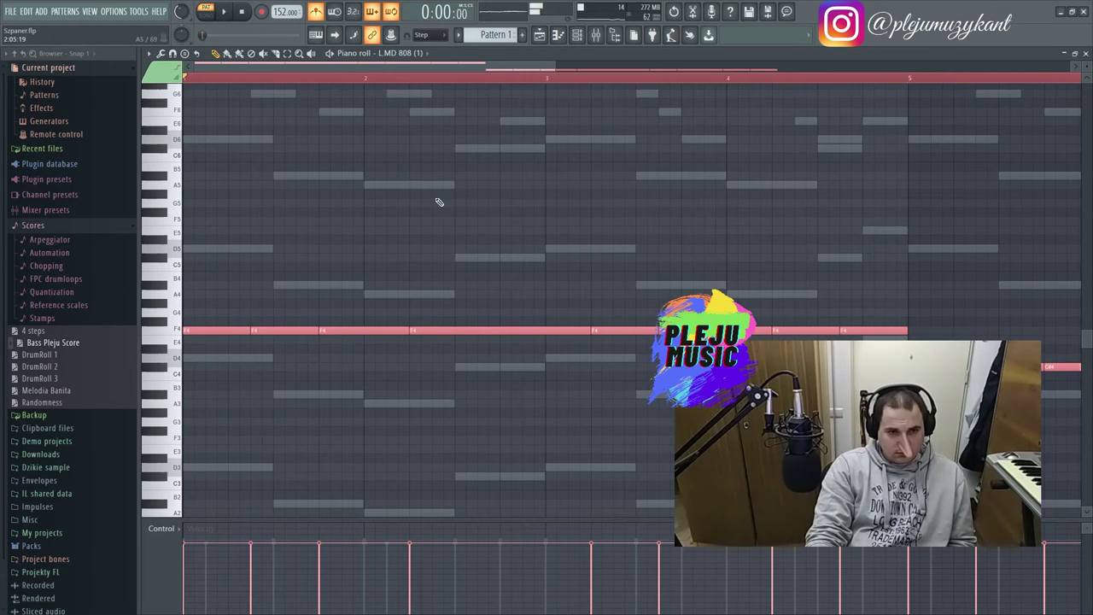
scroll(440, 354, down, 2)
scroll(449, 363, up, 2)
key(ctrl+d)
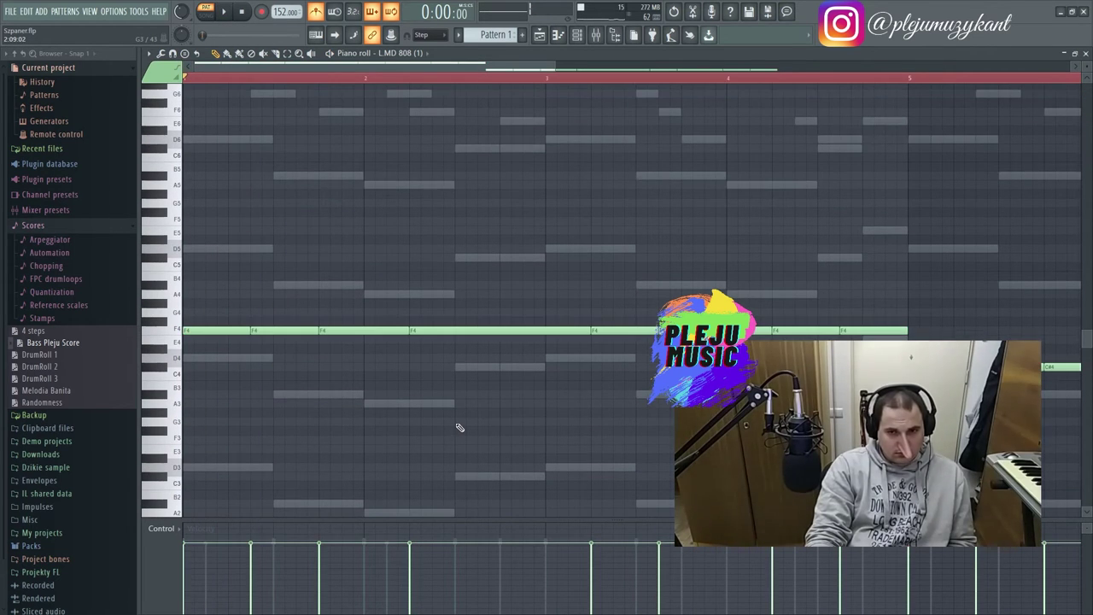
key(ctrl+a)
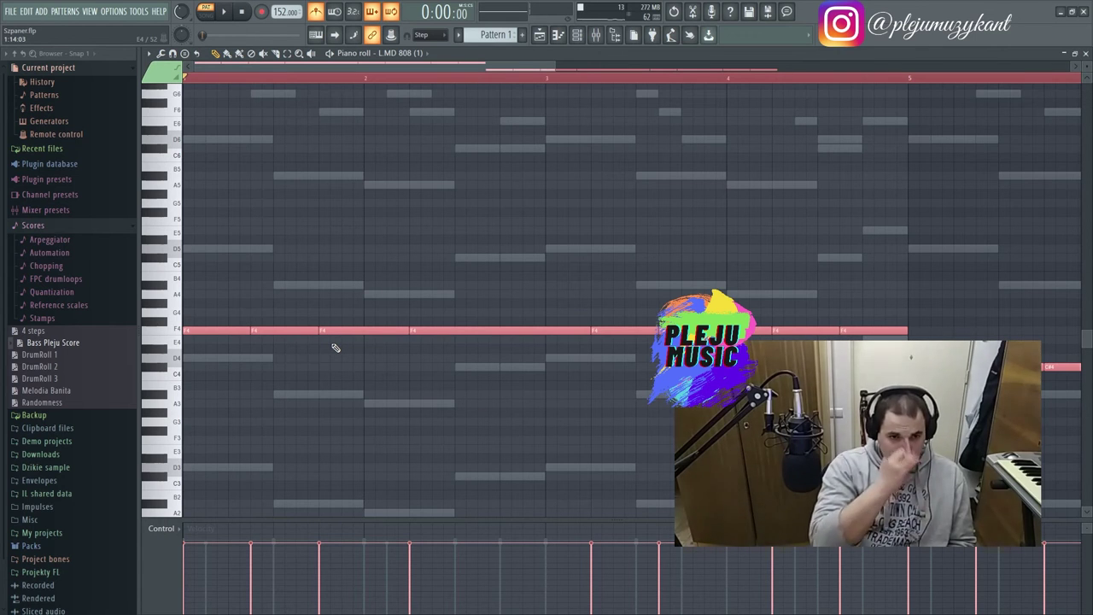
drag(233, 332, 228, 362)
key(ctrl+d)
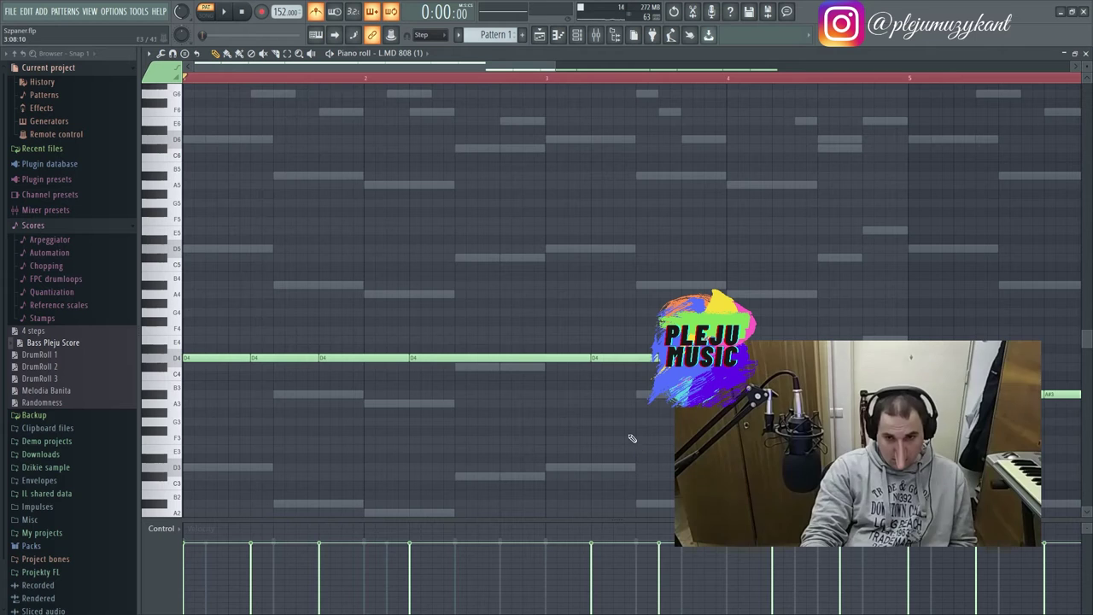
- Play back the 808 line and try moving the notes of bars 5 to 8 down to A3
key(space)
scroll(563, 95, down, 2)
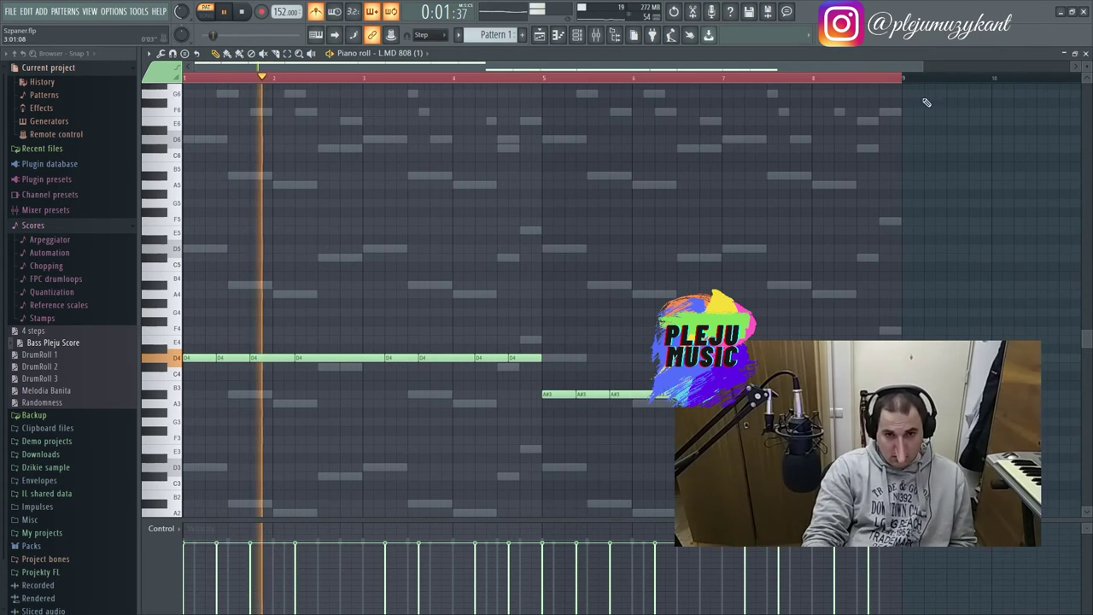
drag(595, 67, 696, 67)
scroll(586, 224, down, 3)
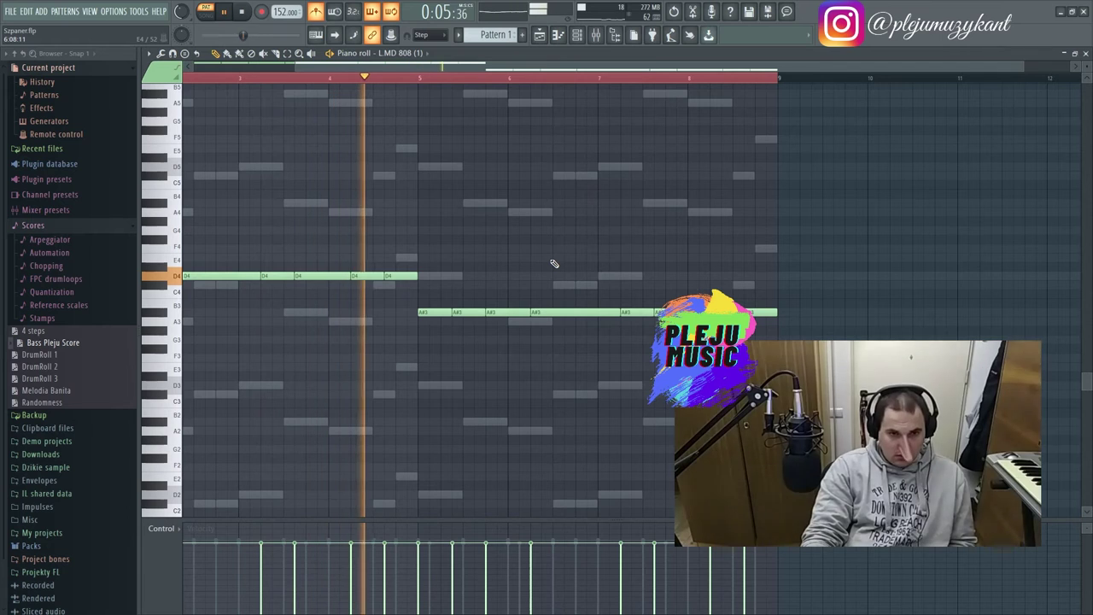
key(space)
drag(817, 383, 431, 322)
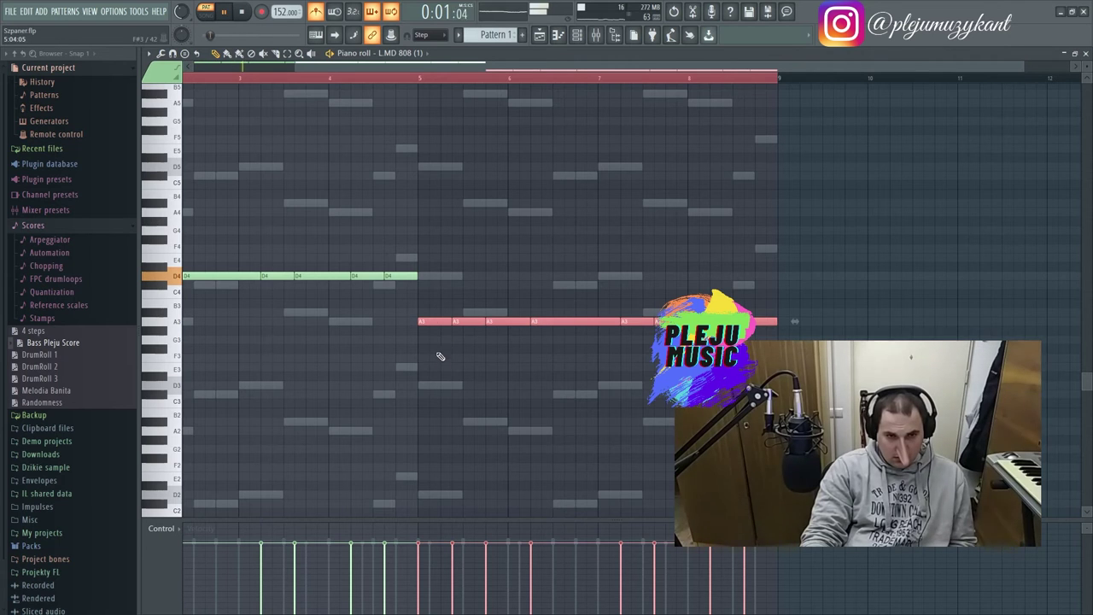
- Raise all 808 notes by one octave, to D5 and A4, and play the pattern
scroll(441, 357, up, 2)
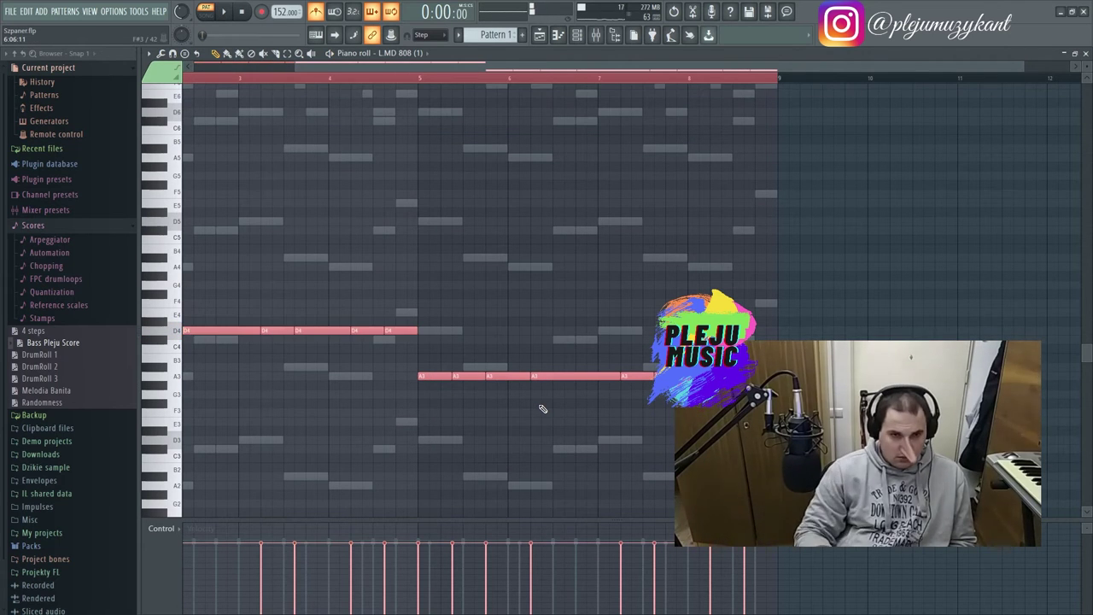
key(ctrl+Up)
key(space)
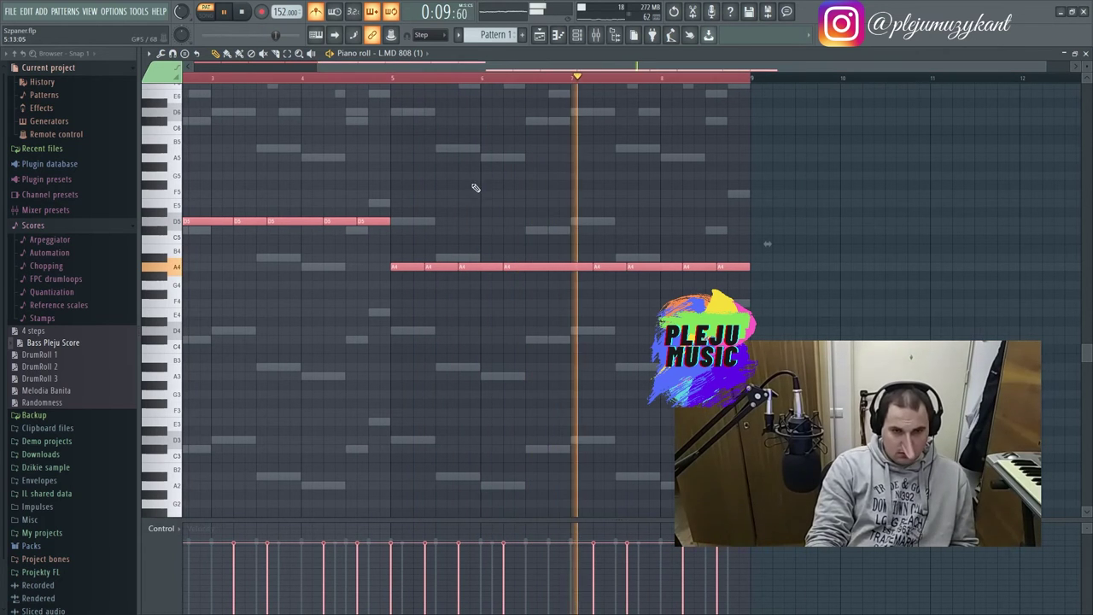
- Select the 808 notes of bars 5 to 8, try them at G4 and stop playback
ctrl+click(421, 289)
drag(415, 253, 719, 302)
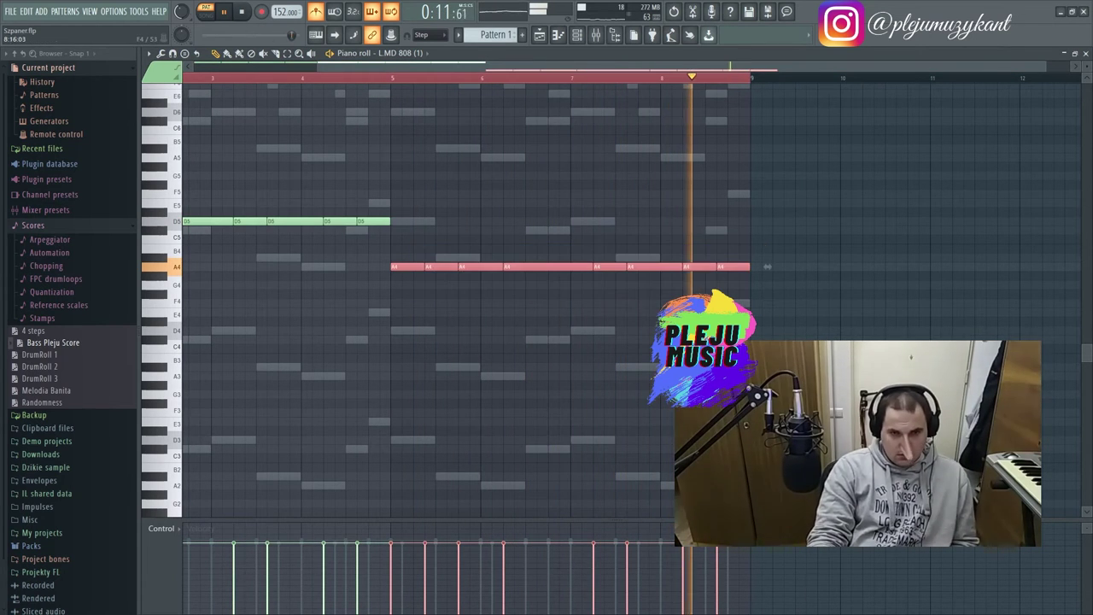
drag(409, 275, 407, 285)
key(space)
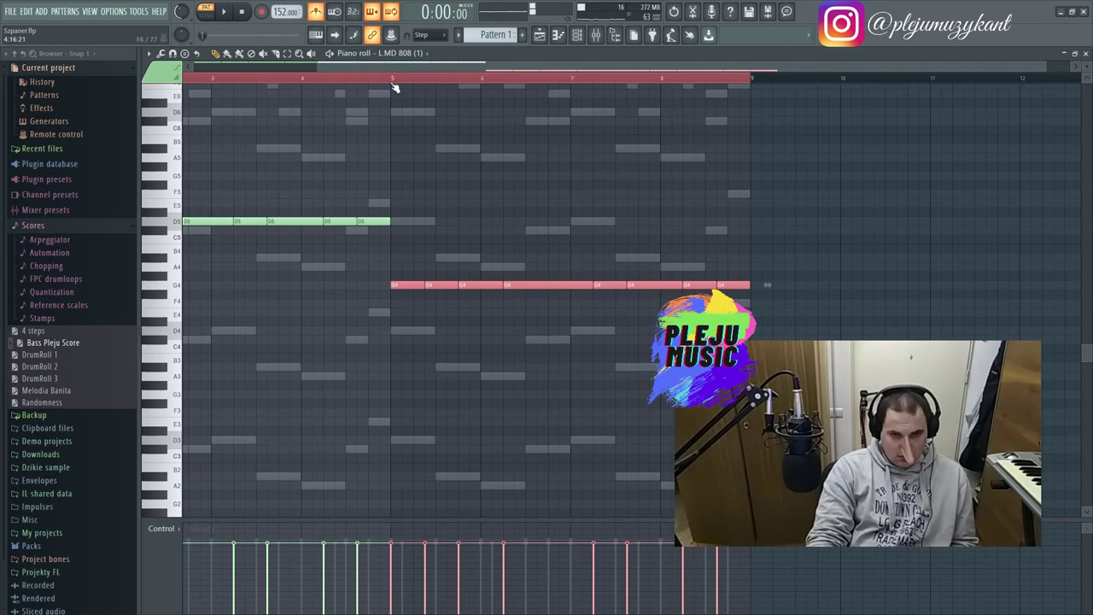
- Set the playback start to the last D5 note of bar 4 and try the notes of bars 5 to 8 at E4
click(363, 77)
click(357, 78)
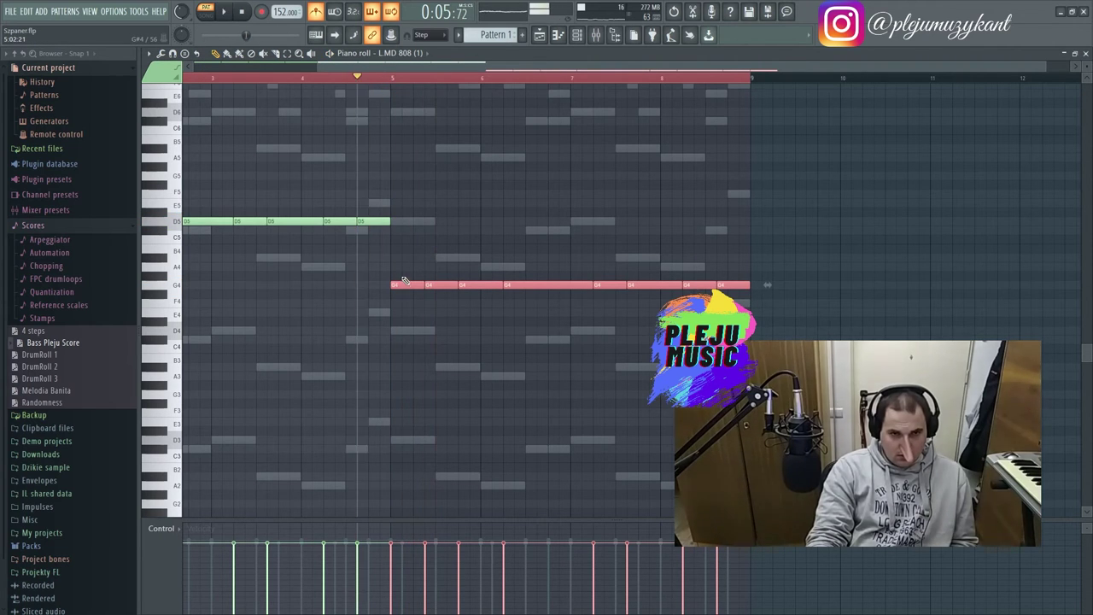
drag(402, 282, 404, 313)
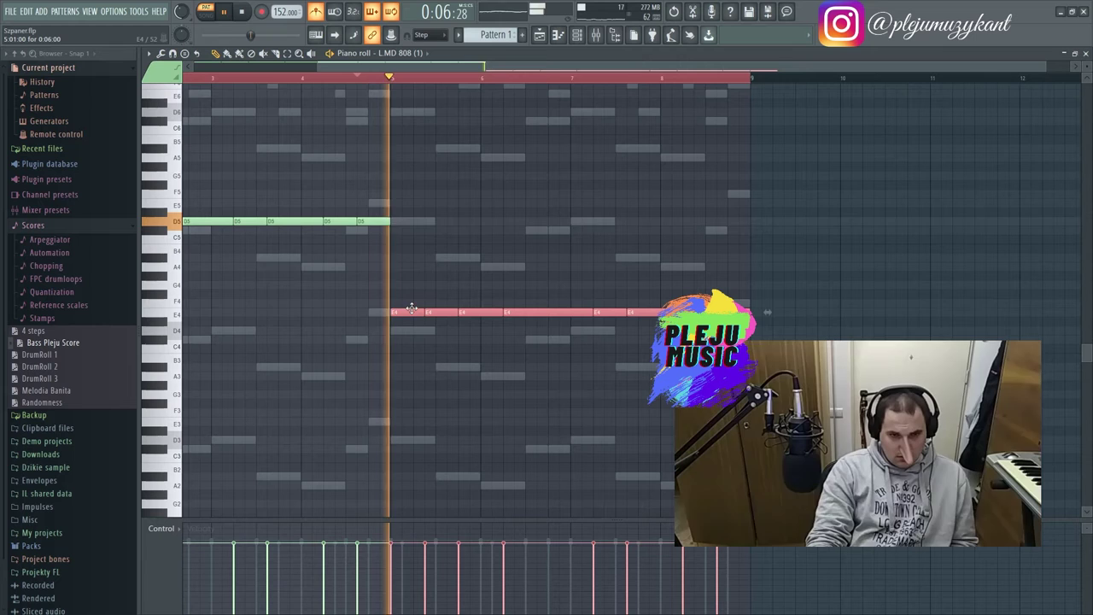
key(space)
- Move the 808 notes of bars 5 to 8 up to A#4 and listen to the result
drag(413, 313, 415, 252)
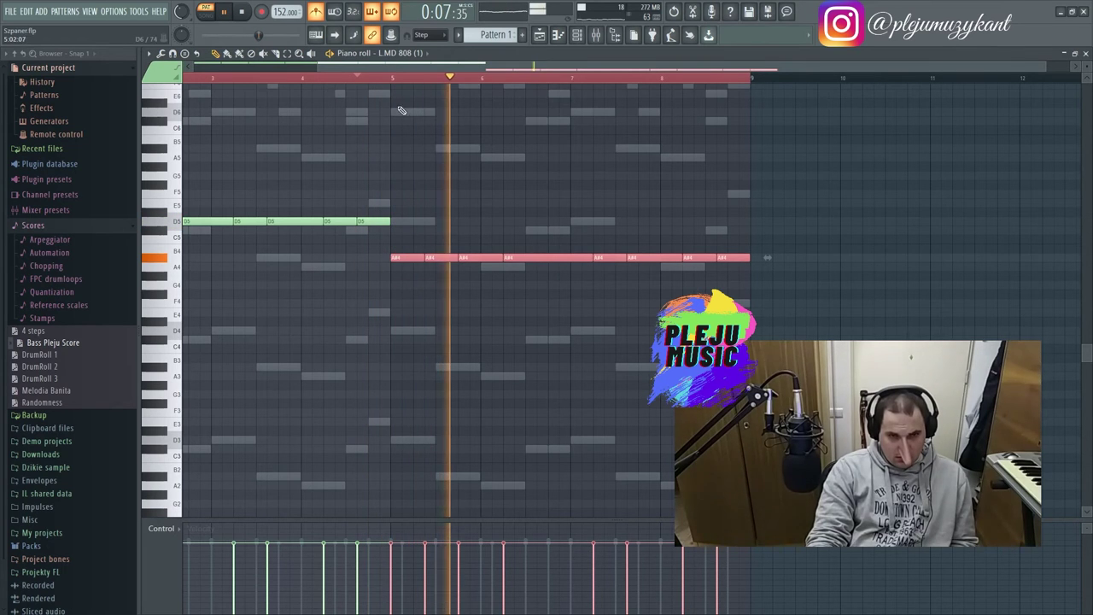
drag(389, 67, 247, 67)
scroll(456, 219, up, 3)
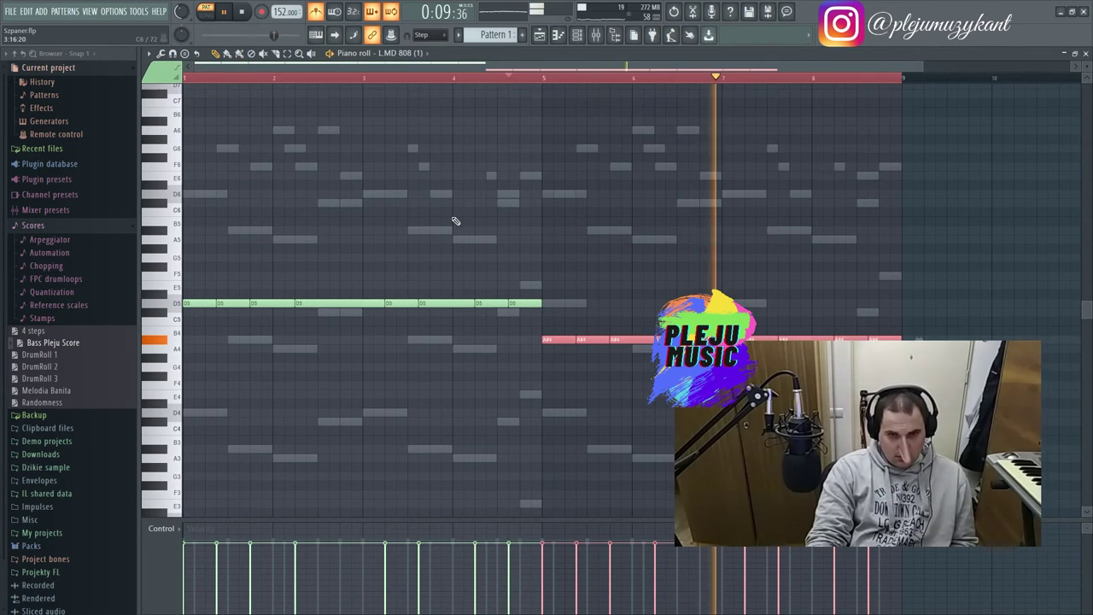
key(space)
- Raise the whole 808 line another octave, to D6 and A#5, and start playback
key(ctrl+Up)
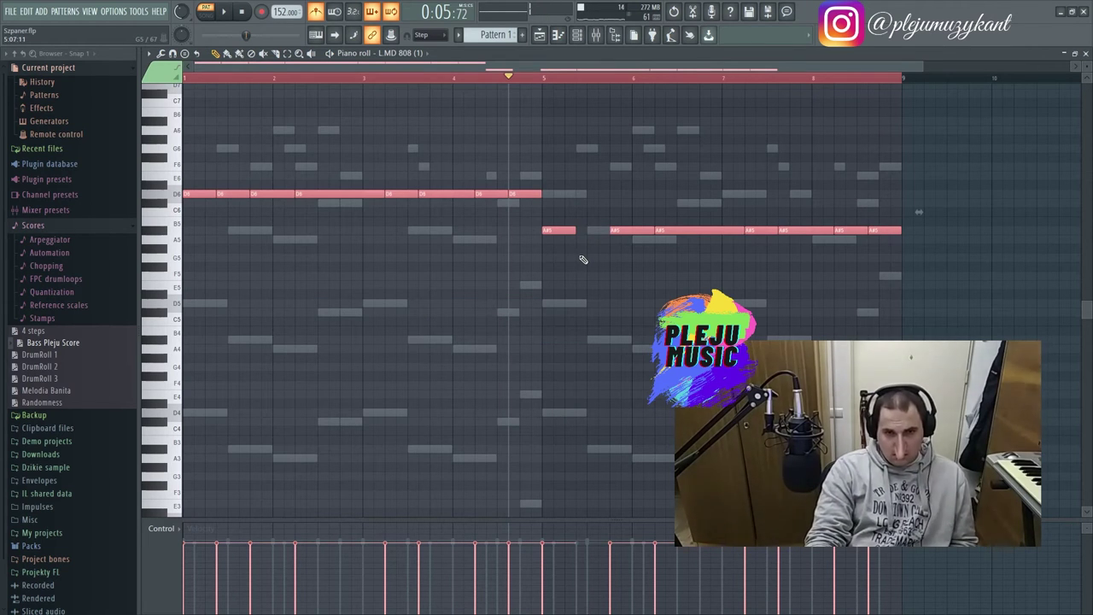
drag(561, 231, 945, 298)
key(ctrl+d)
key(space)
- Audition the notes of bars 5 to 8 at A5 and C#6, and return them to A#5
drag(556, 230, 555, 238)
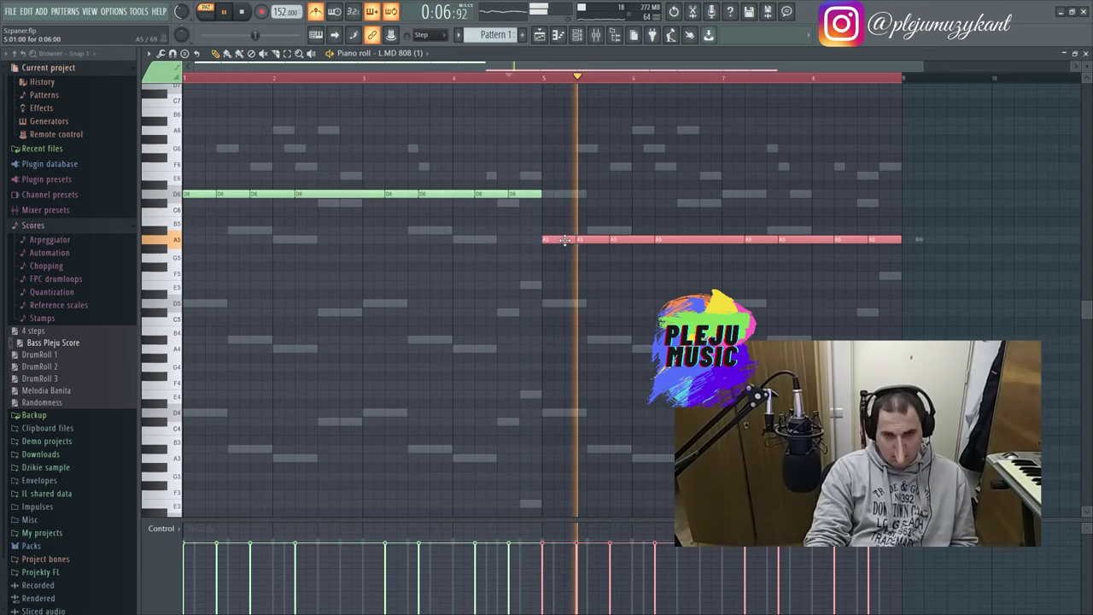
key(space)
drag(564, 240, 564, 202)
key(space)
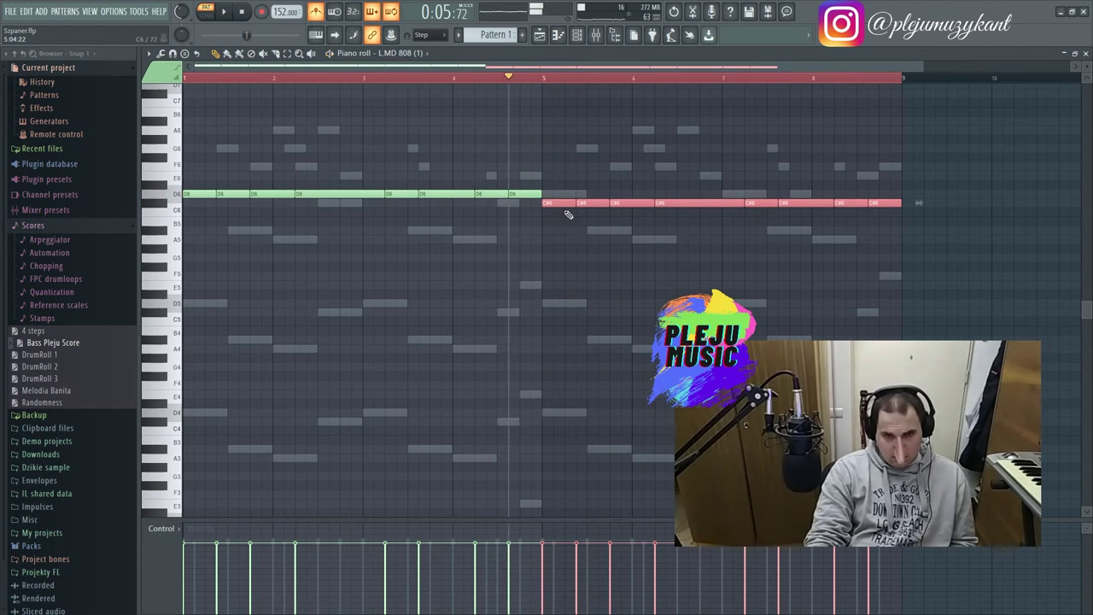
drag(561, 208, 563, 232)
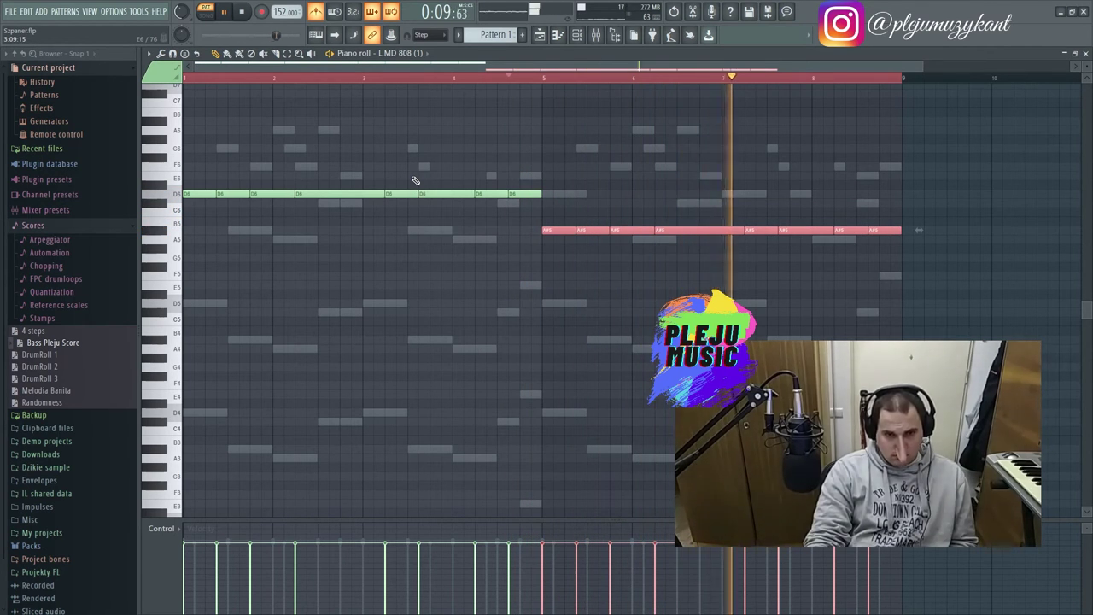
- Set the snap to Step and add a D6 note three steps long at step 4 of bar 1
click(430, 53)
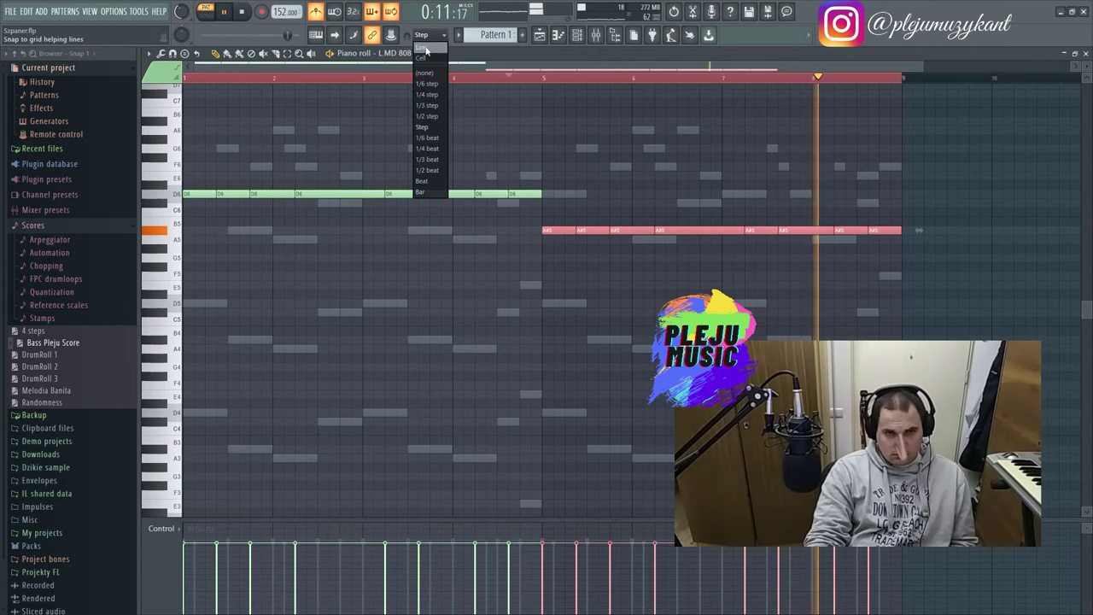
click(421, 125)
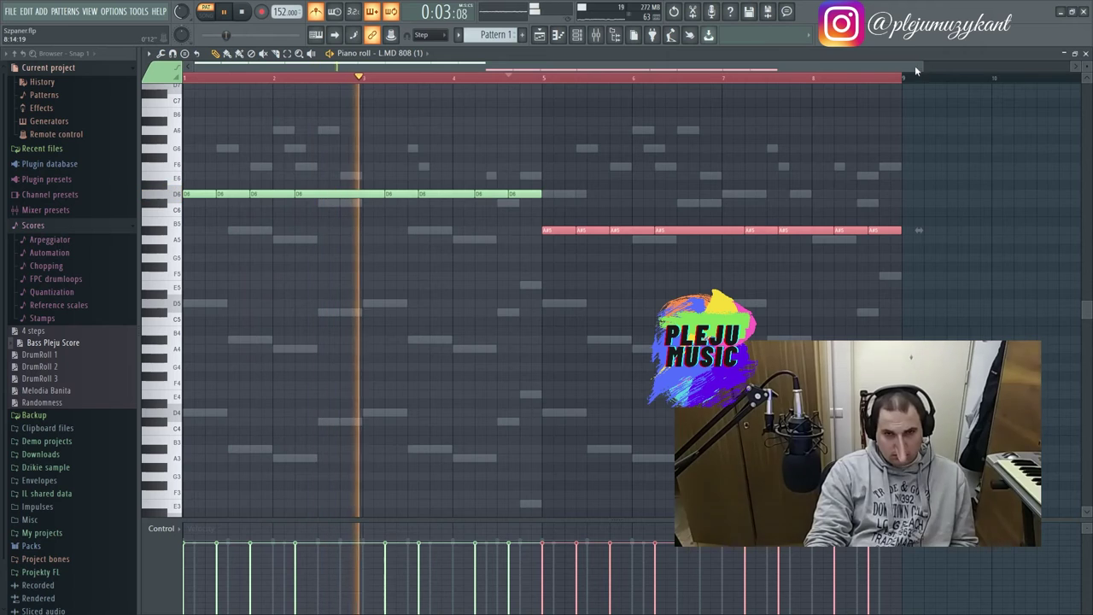
drag(918, 69, 450, 82)
scroll(450, 82, down, 4)
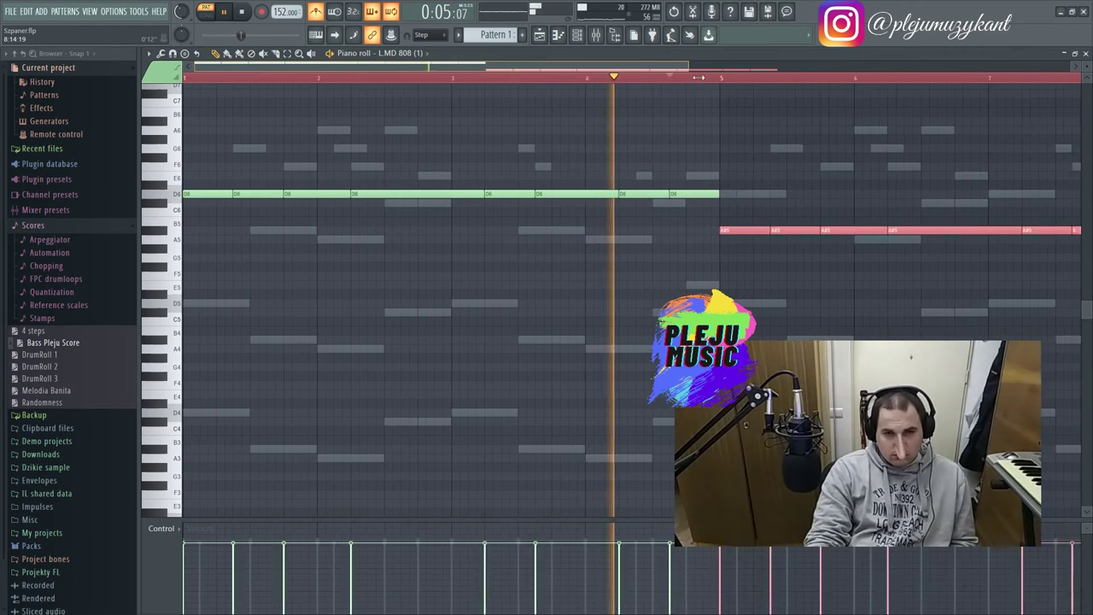
click(435, 33)
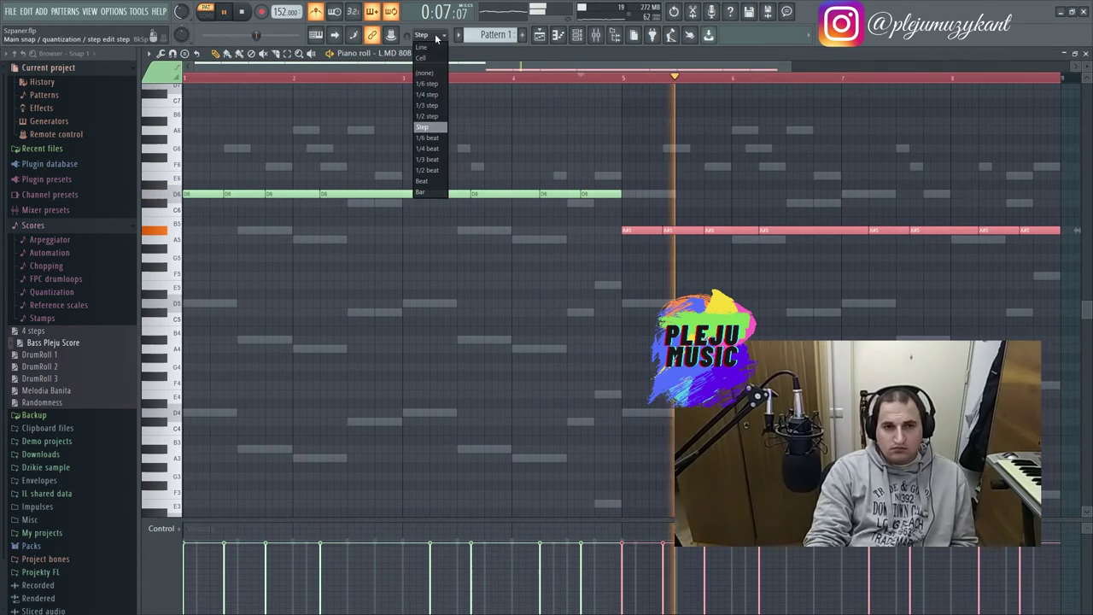
click(431, 127)
right_click(458, 230)
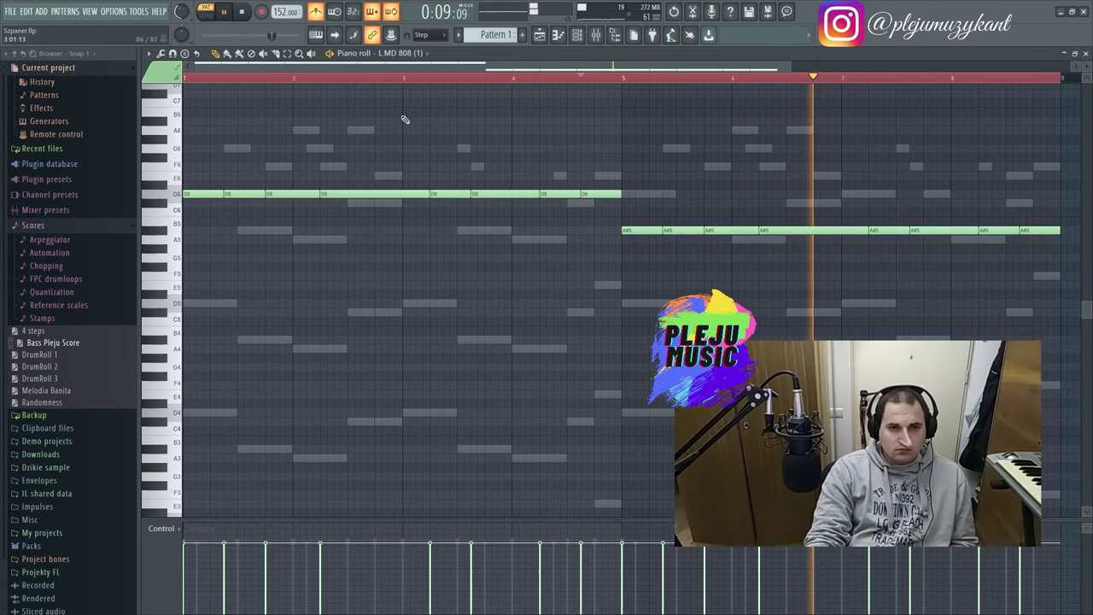
click(210, 194)
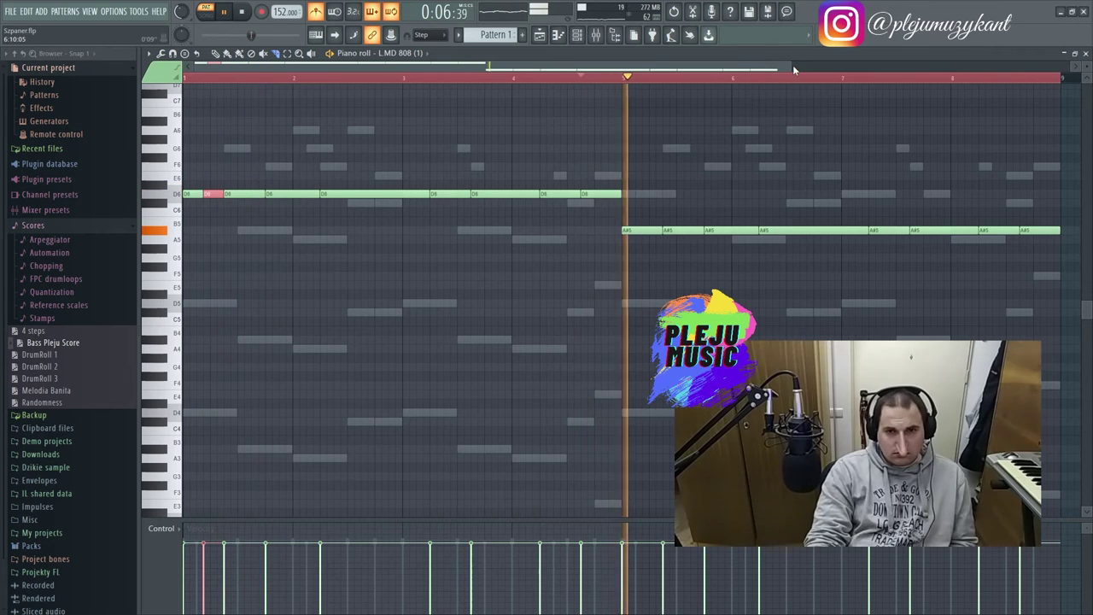
- Remove the three-step D6 note at step 4 of bar 1 and listen to the 808 line
drag(788, 67, 341, 87)
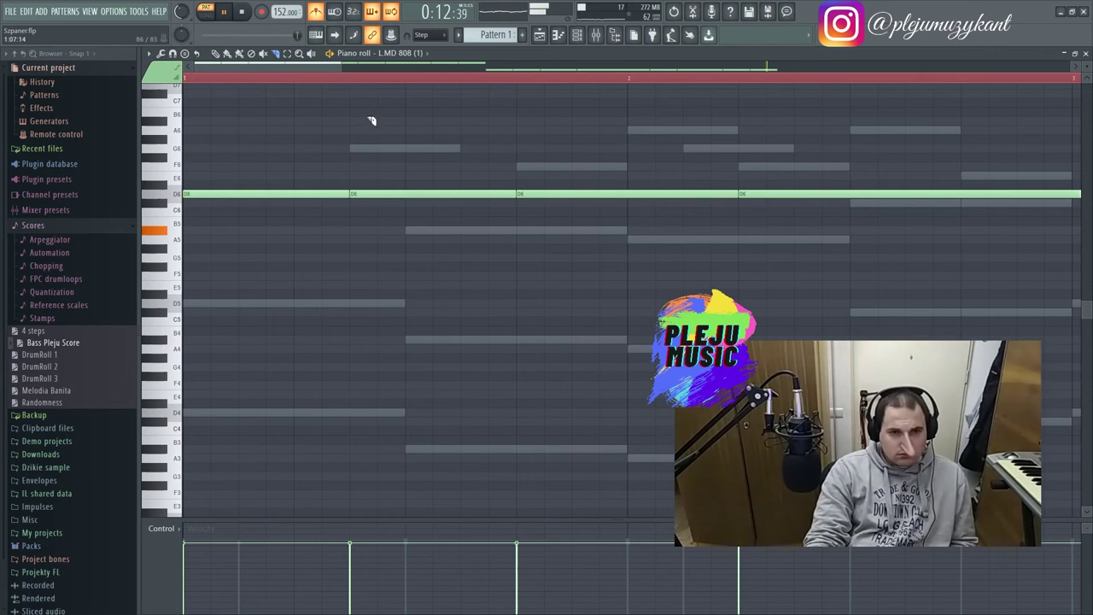
drag(485, 66, 675, 65)
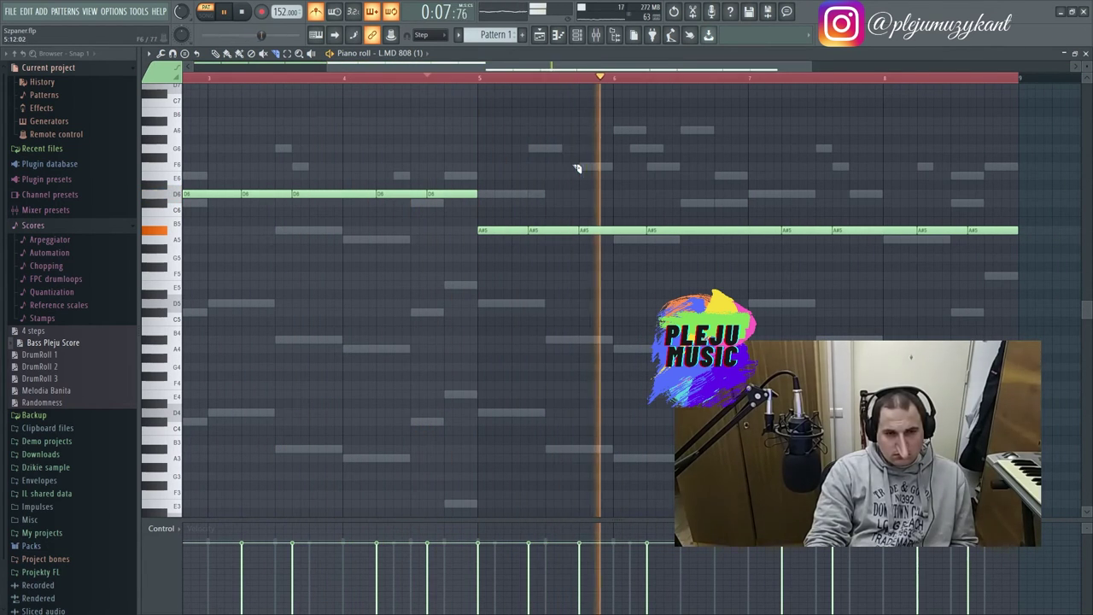
- Audition the whole 808 line with its first half lowered to C6, A#5 and A5, and return it to D6
key(ctrl+a)
drag(569, 69, 393, 68)
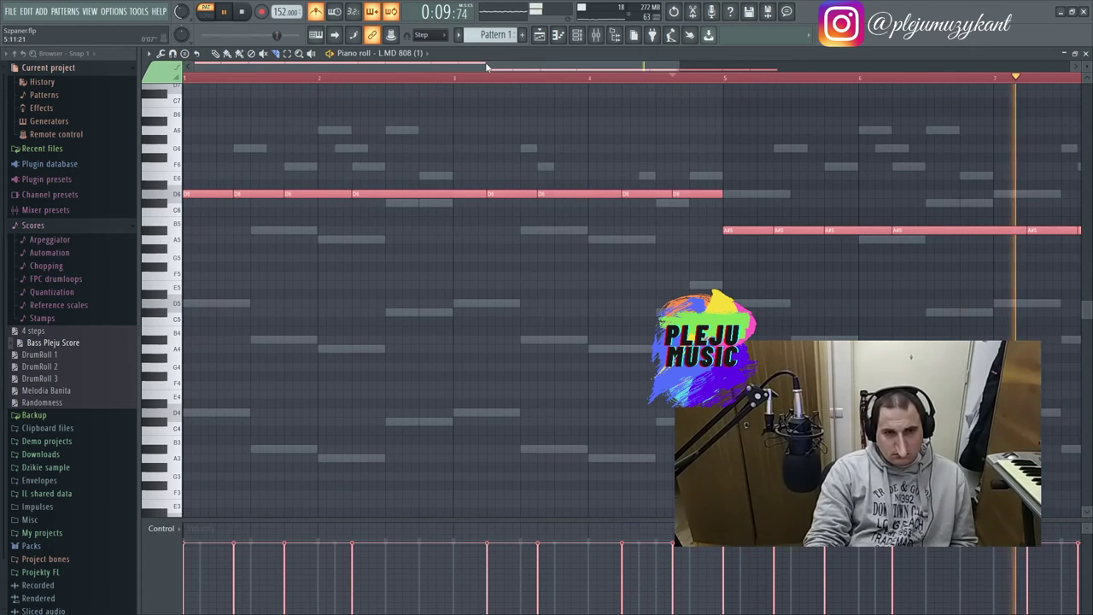
right_click(227, 195)
click(238, 211)
mouse_move(199, 191)
mouse_down()
mouse_move(204, 172)
mouse_move(196, 210)
mouse_up()
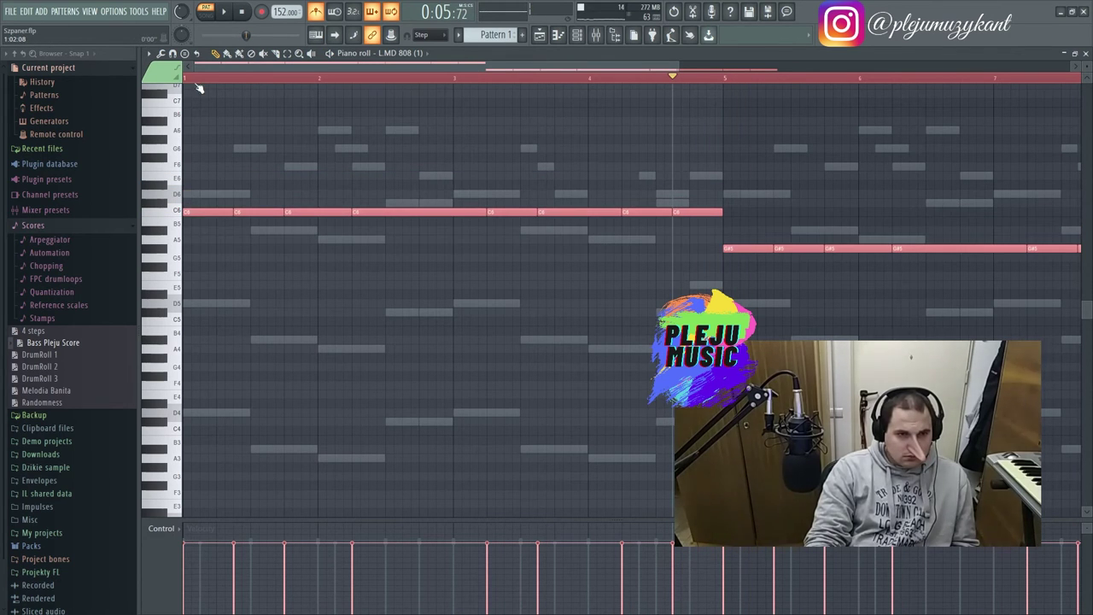
key(space)
drag(196, 211, 201, 230)
key(space)
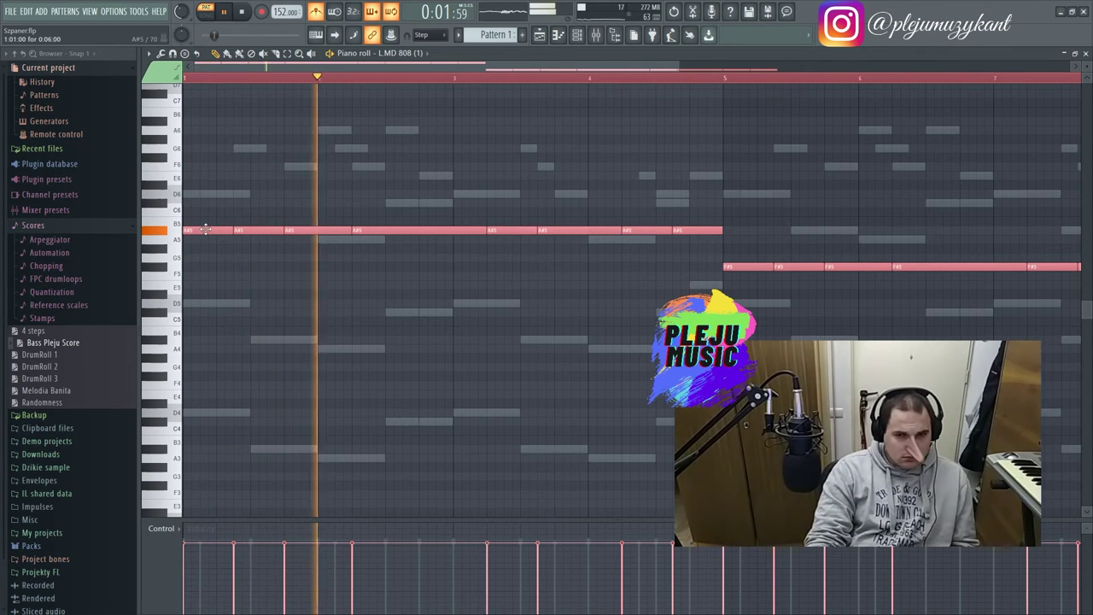
drag(203, 239, 203, 238)
key(space)
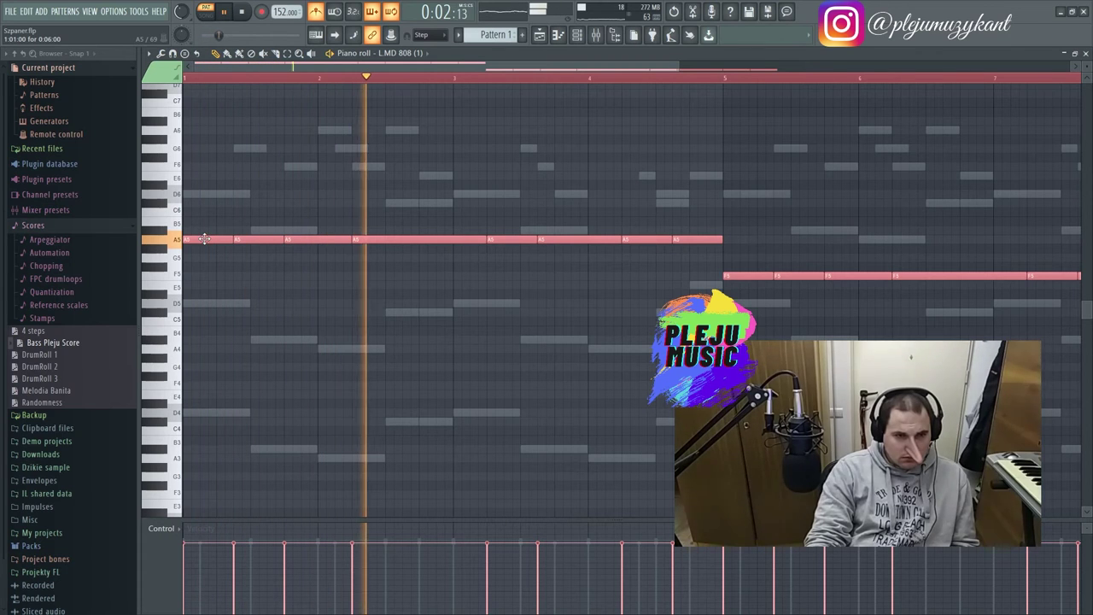
drag(205, 239, 205, 194)
ctrl+click(512, 274)
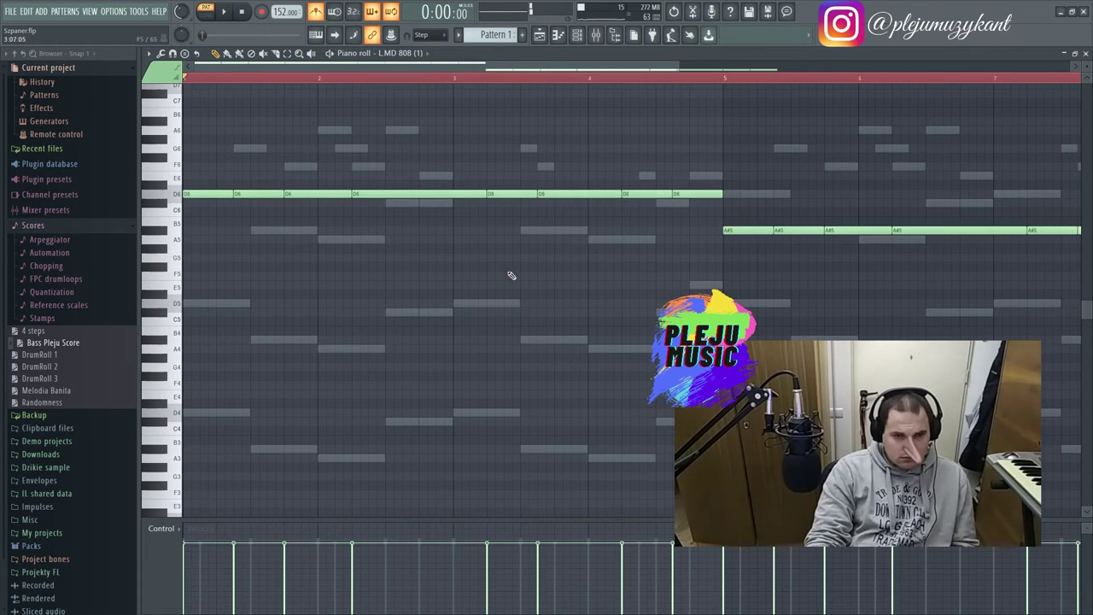
- Audition the 808 notes of bars 5 to 8 at E6 and return them to A#5
drag(545, 72, 736, 65)
ctrl+drag(921, 299, 400, 198)
key(space)
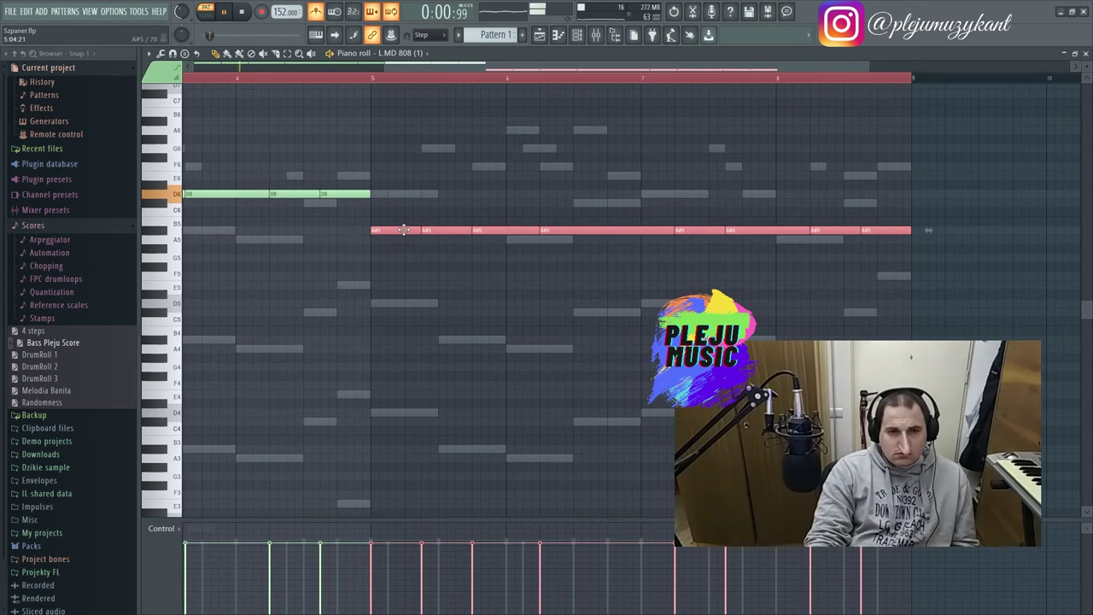
drag(403, 229, 403, 174)
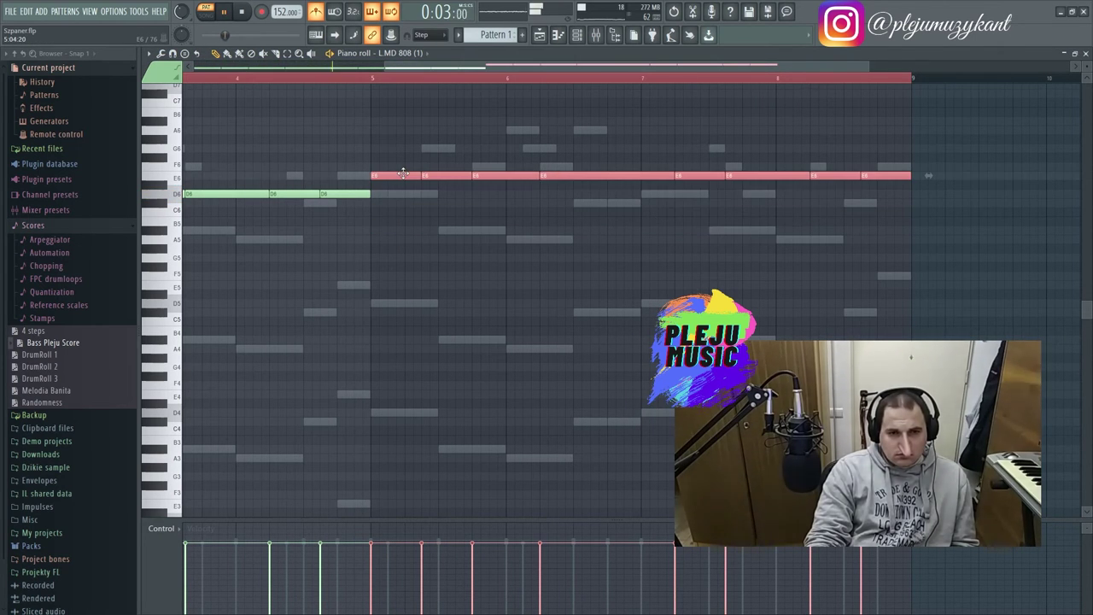
key(space)
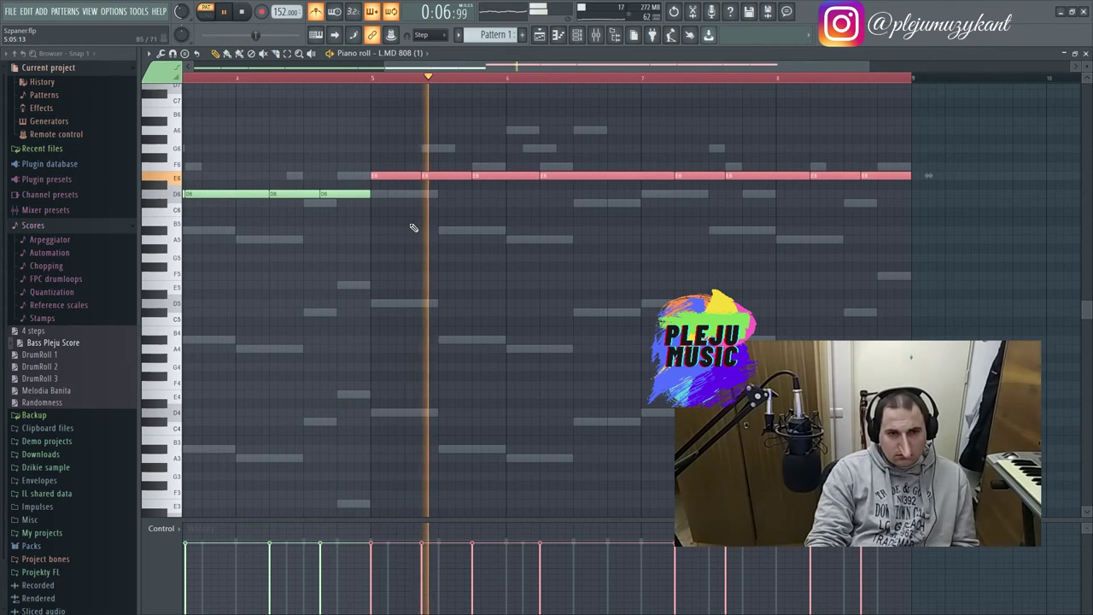
drag(395, 186, 389, 232)
click(415, 261)
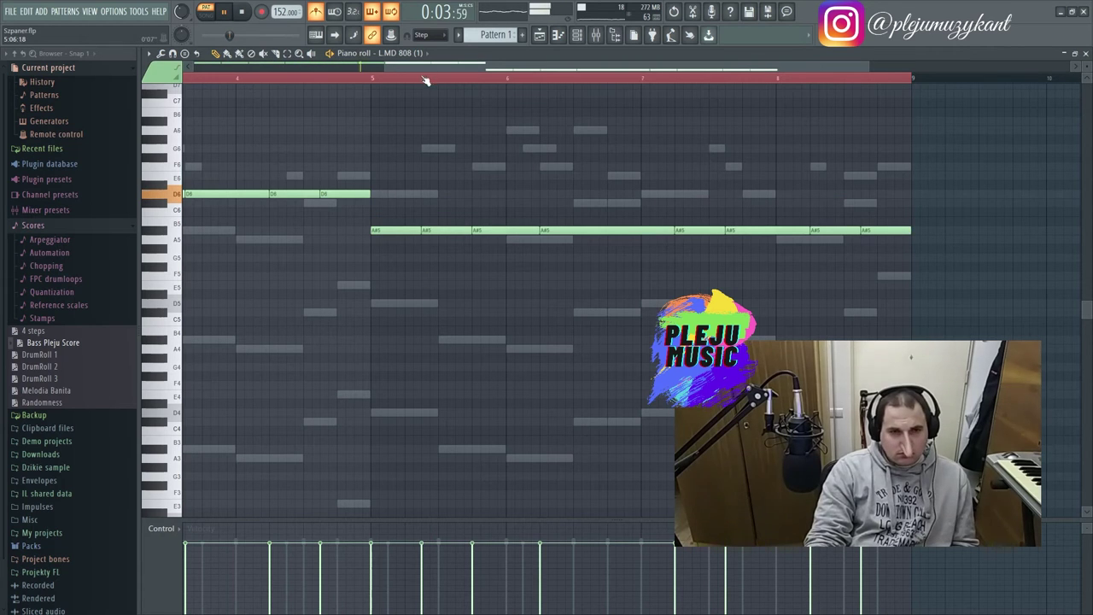
- Listen to the 808 line from bar 1 with the snap set to Step
key(space)
drag(678, 66, 400, 79)
key(space)
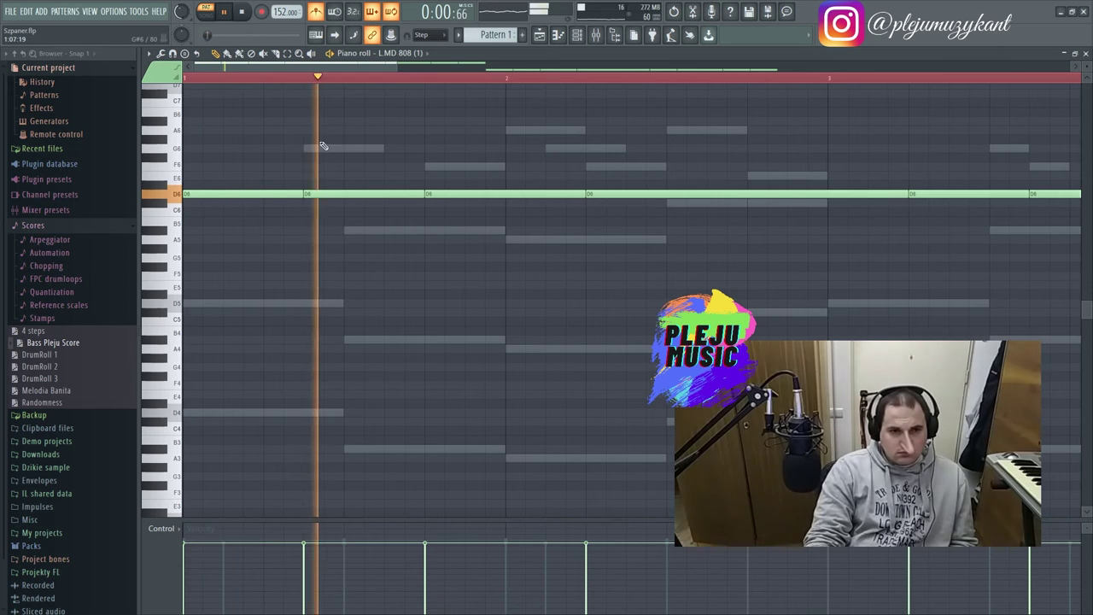
click(430, 34)
click(425, 116)
key(space)
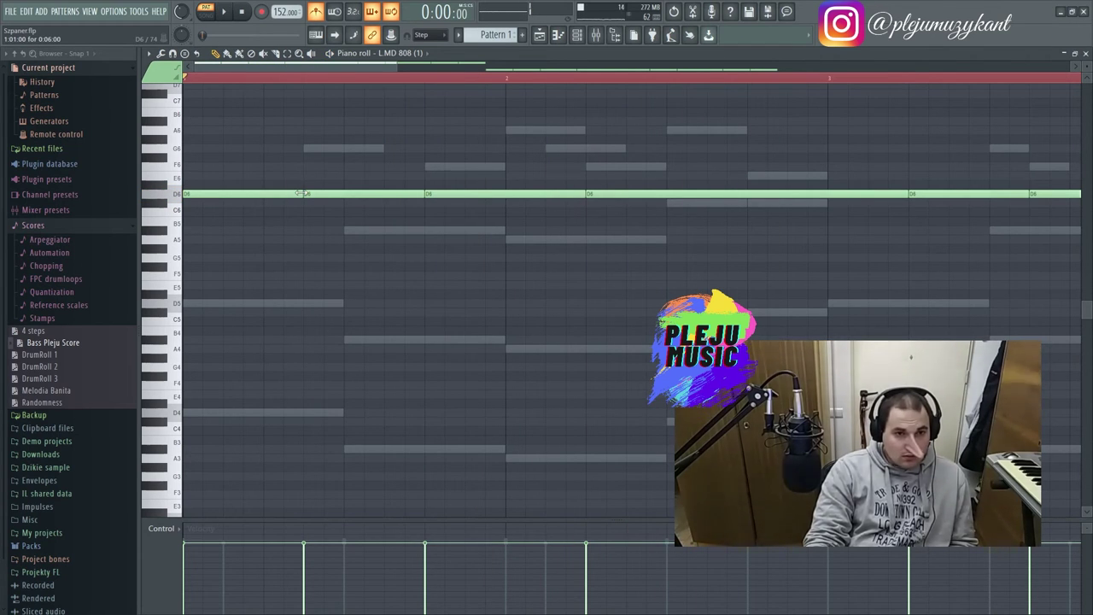
- Select all 808 notes and shorten each one by three steps to leave gaps between them
drag(392, 65, 817, 66)
drag(1032, 307, 198, 135)
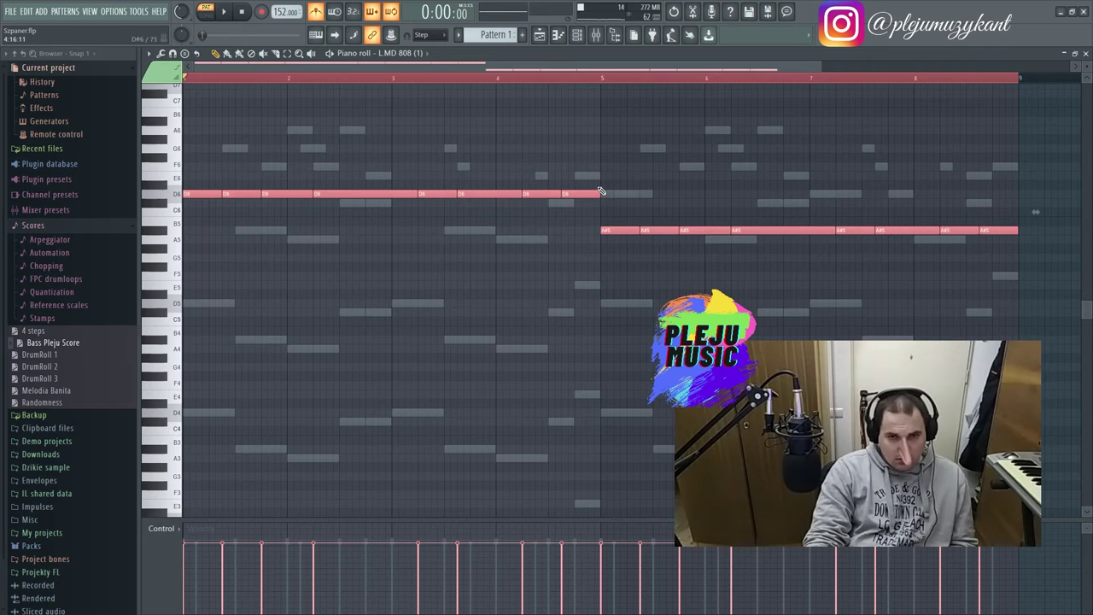
drag(819, 64, 596, 68)
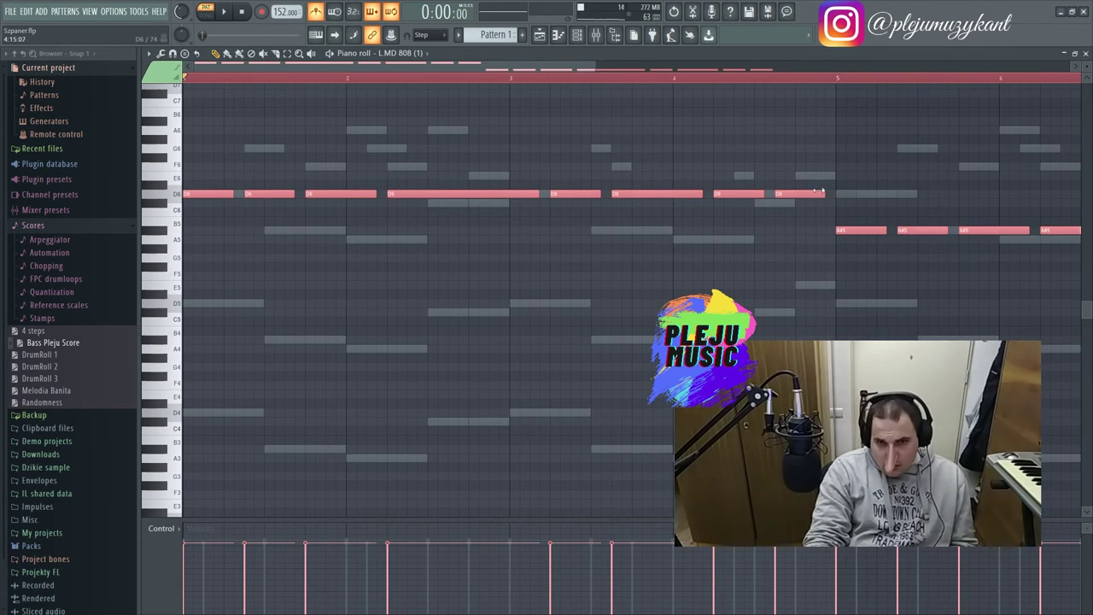
key(ctrl+d)
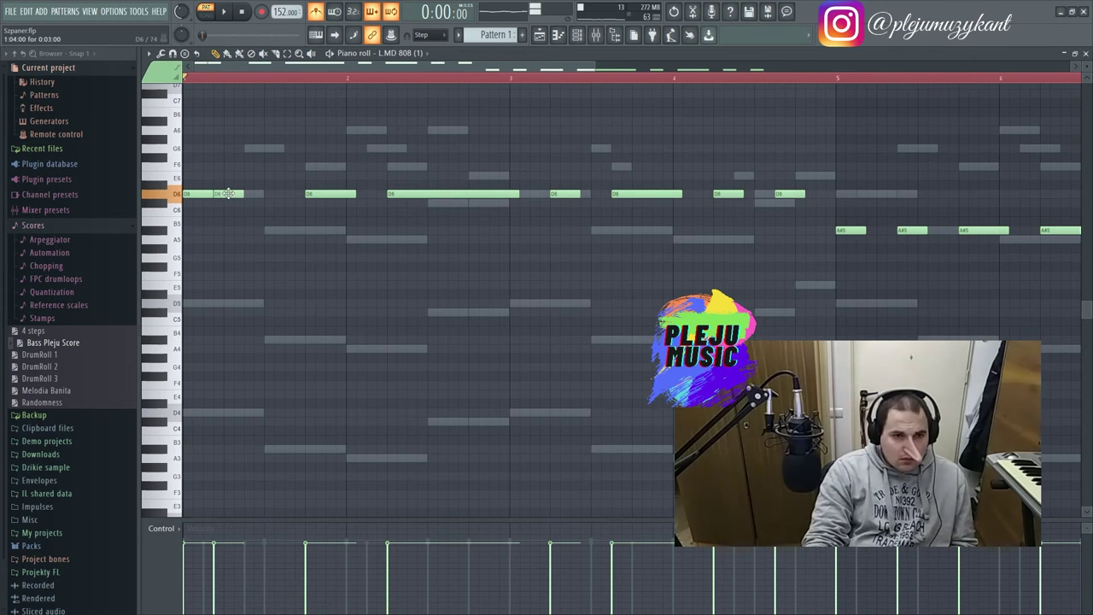
- Try the second D6 note of bar 1 at steps 4, 5 and 6, and return it to step 7
key(space)
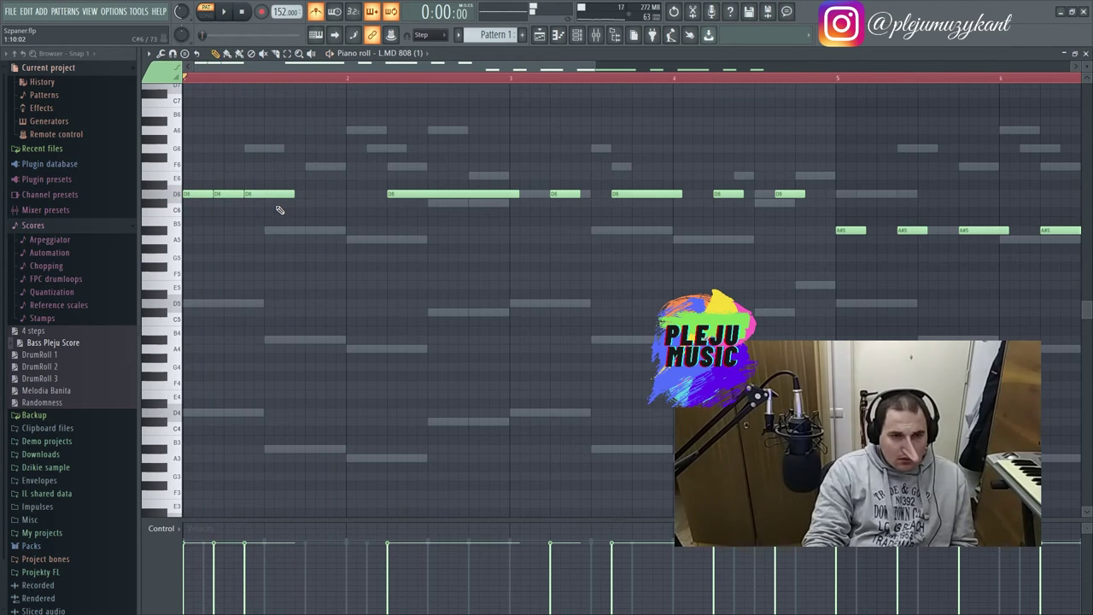
key(ctrl+z)
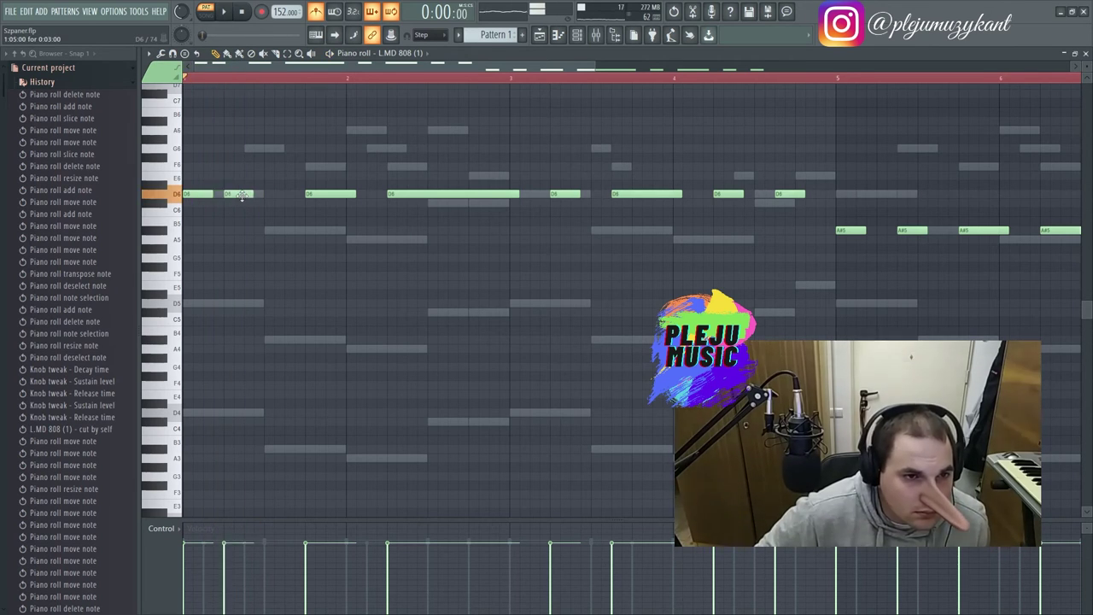
drag(245, 194, 256, 191)
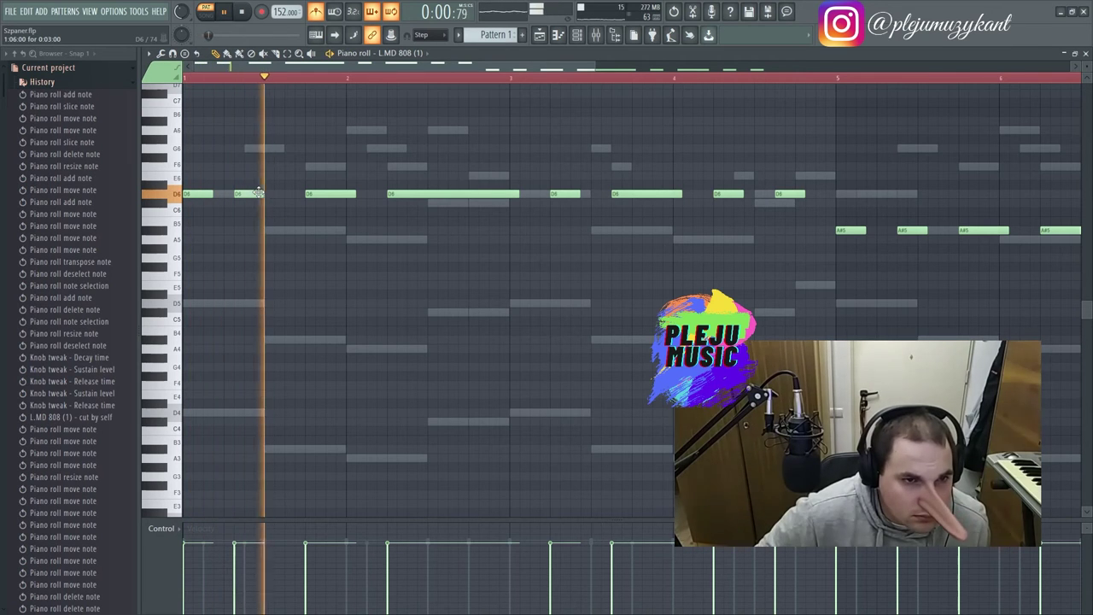
drag(246, 193, 249, 191)
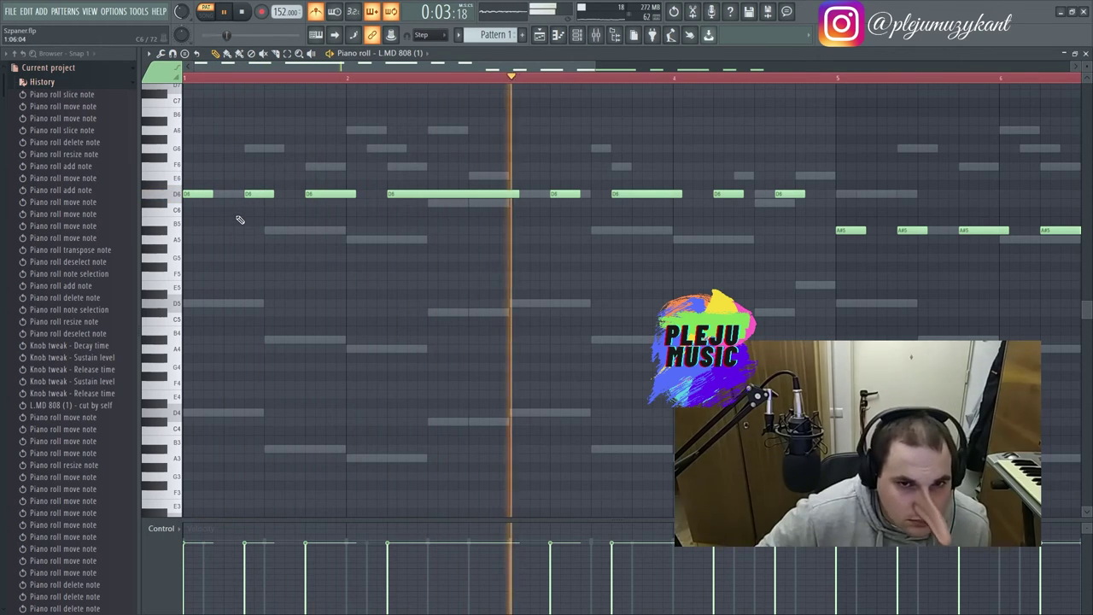
- Compare the sound of mixer Insert 1 with Fruity parametric EQ 2 bypassed and enabled
drag(368, 68, 625, 100)
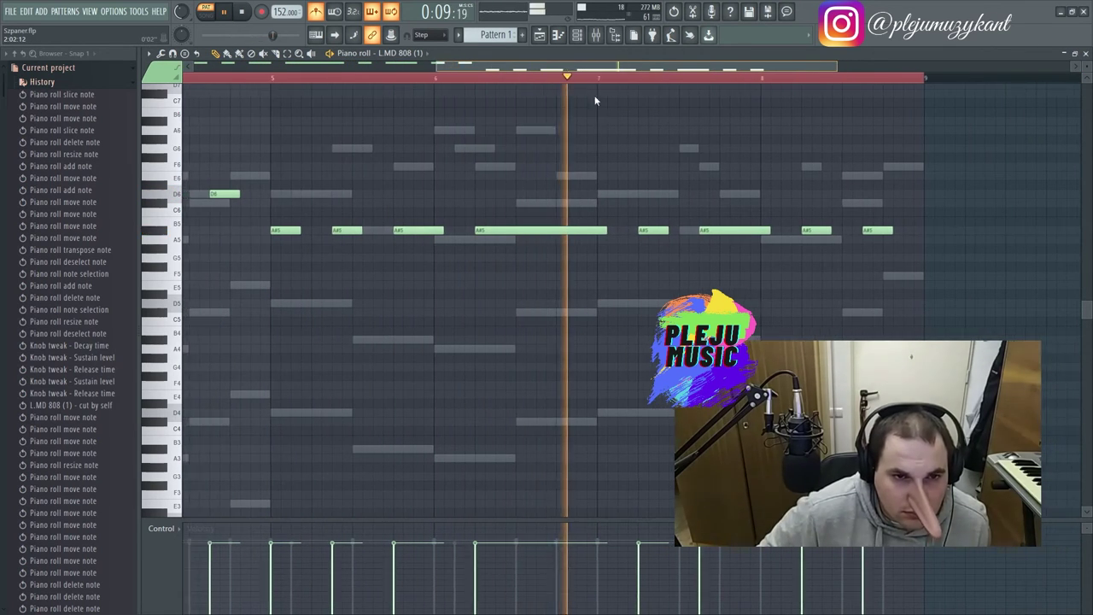
click(595, 34)
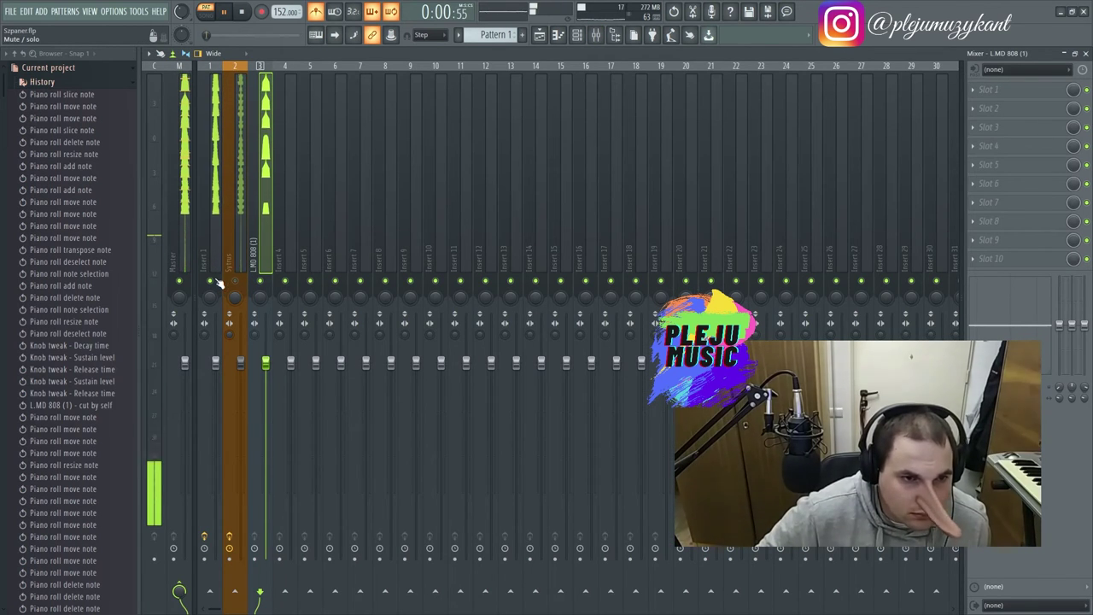
click(211, 290)
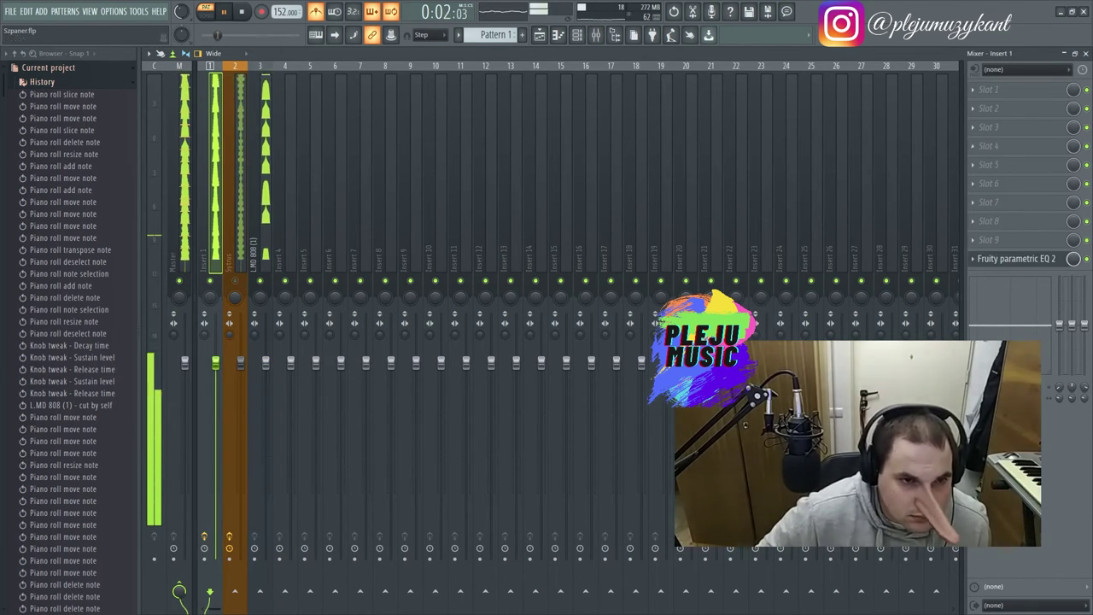
click(1086, 260)
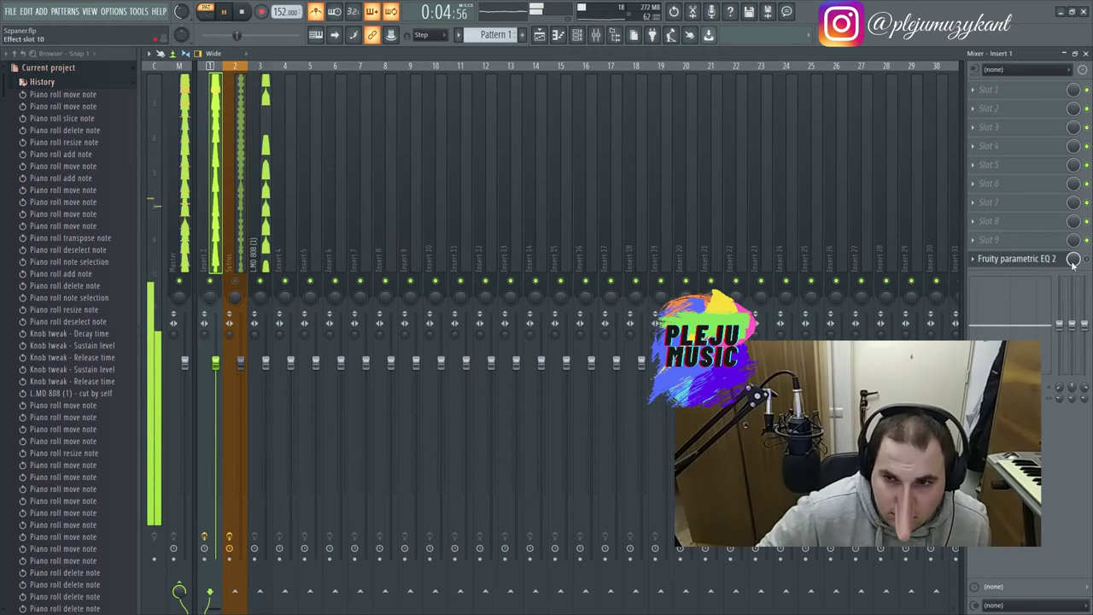
- Reopen the piano roll of the L.MD 808 channel and collapse the project history in the browser
click(577, 36)
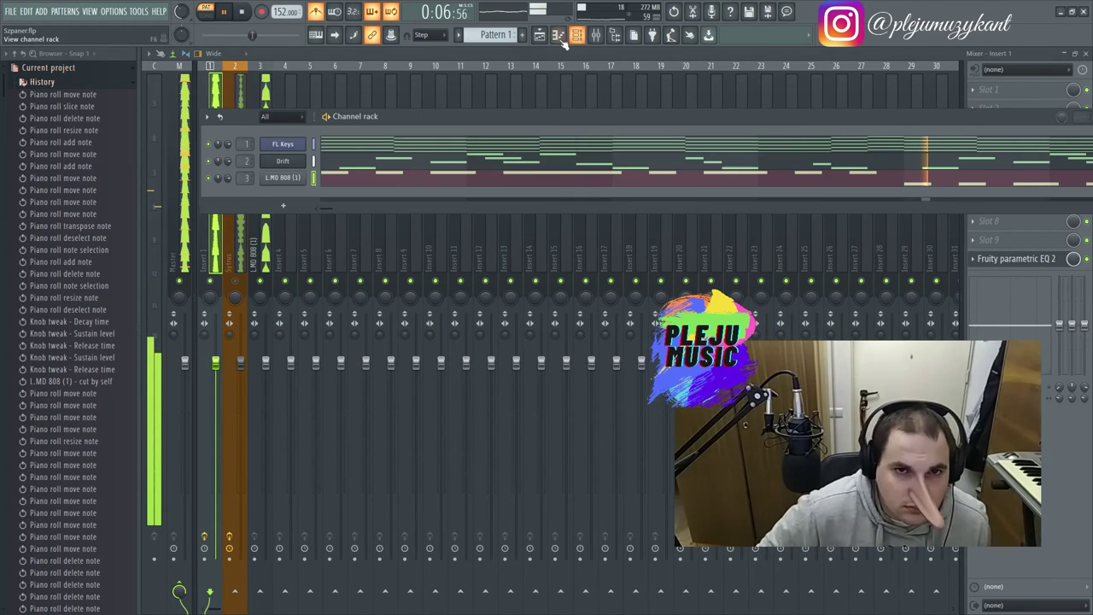
click(540, 36)
click(579, 37)
right_click(286, 179)
click(318, 181)
right_click(294, 180)
click(322, 179)
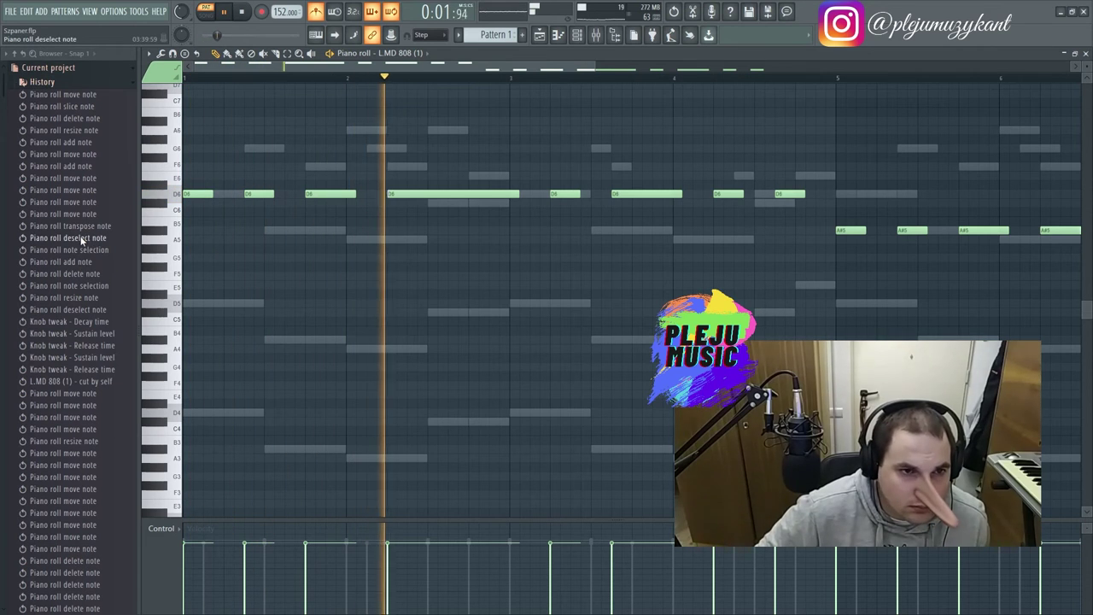
click(39, 81)
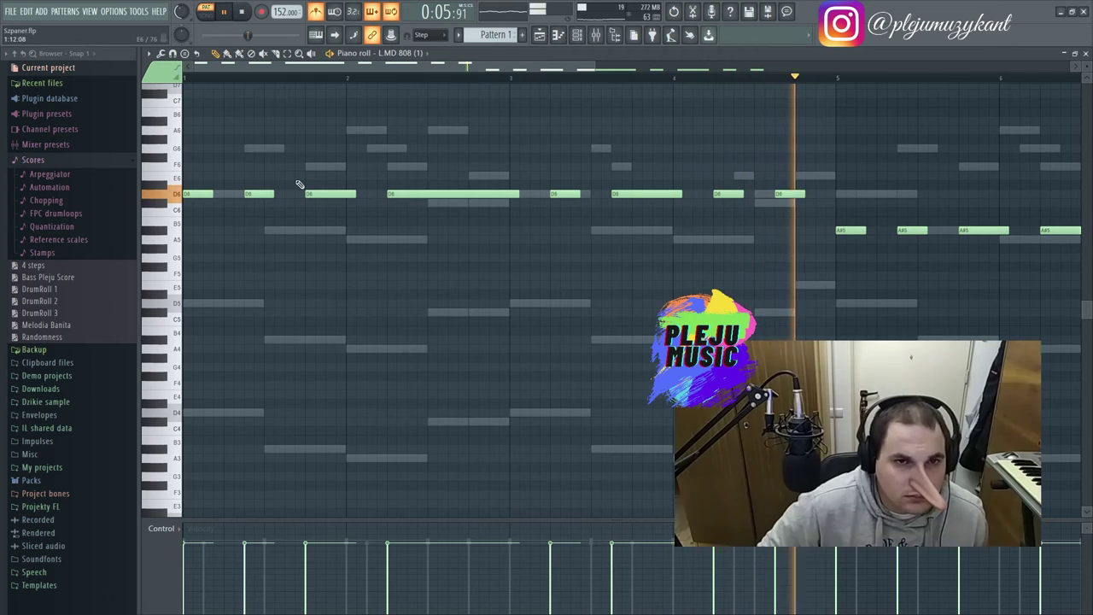
- Audition the first 808 note of bar 1 at E6 and return it to D6
key(space)
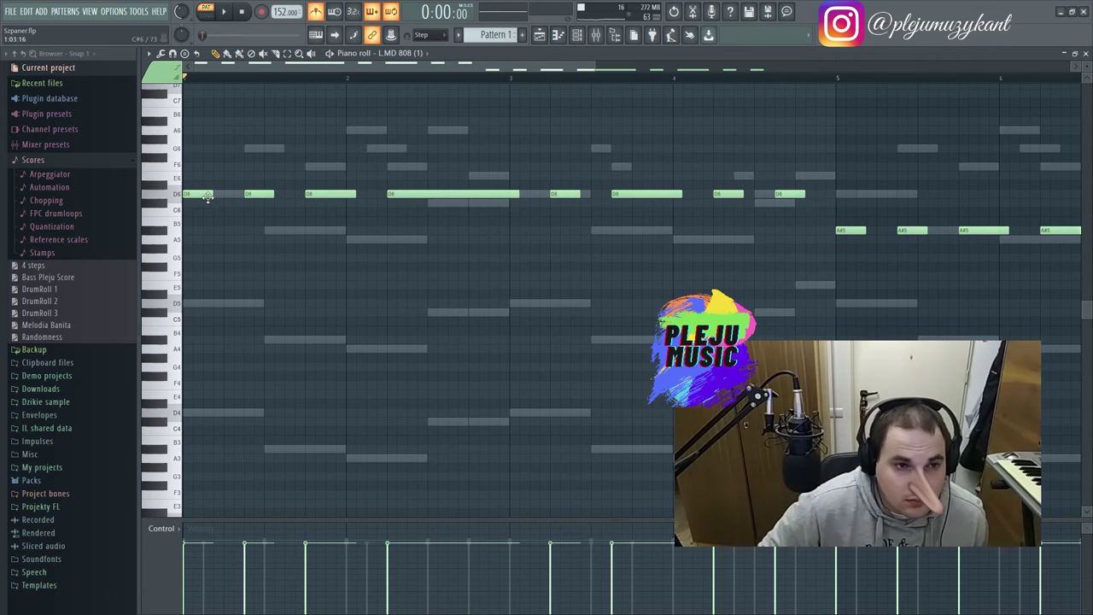
key(space)
key(space)
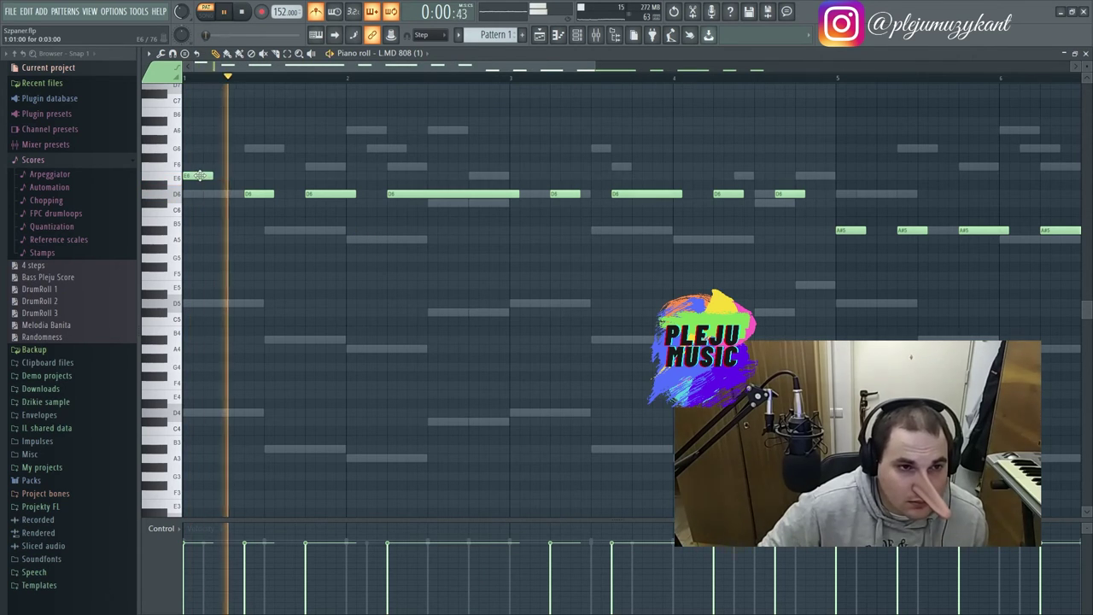
key(space)
drag(206, 174, 206, 194)
key(space)
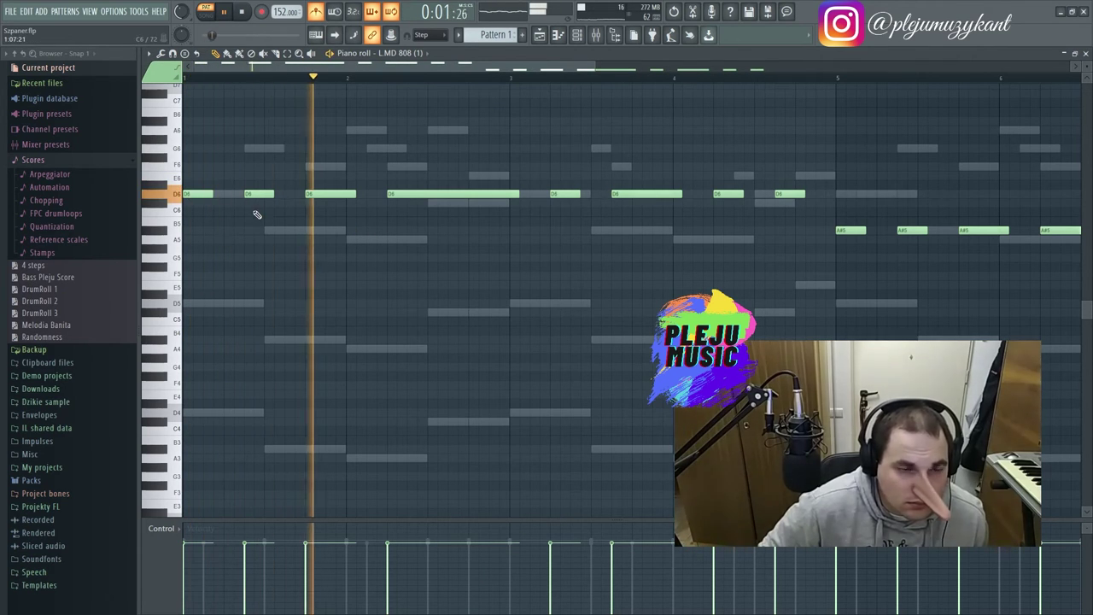
- Collapse the Scores folder in the browser
click(53, 253)
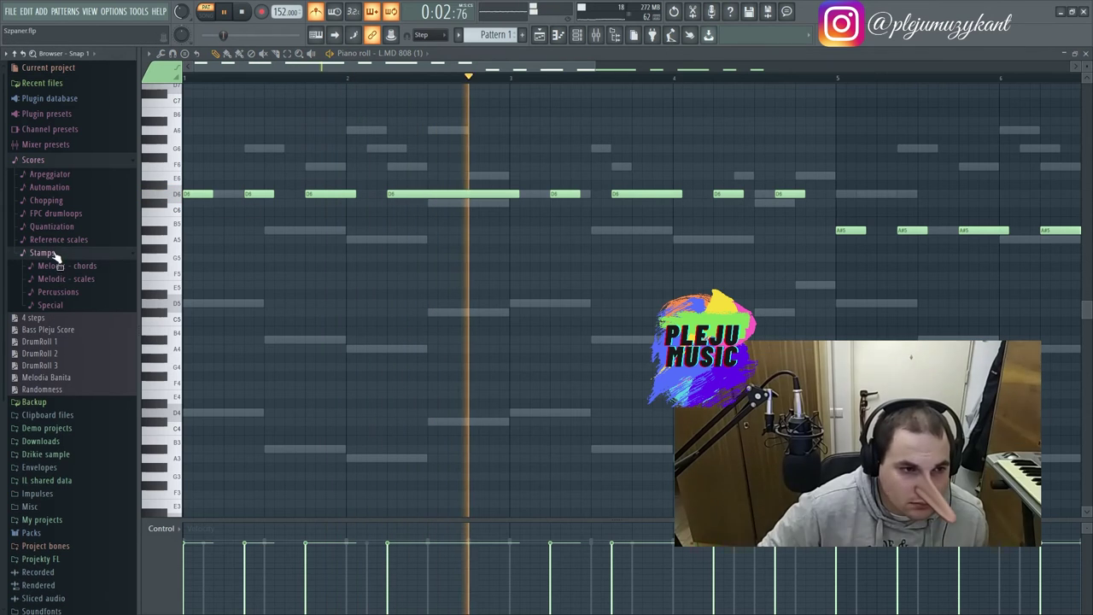
click(34, 160)
- Select all 808 notes, extend each to the start of the next, and lower the line one octave to D5 and A#4
drag(476, 81, 880, 81)
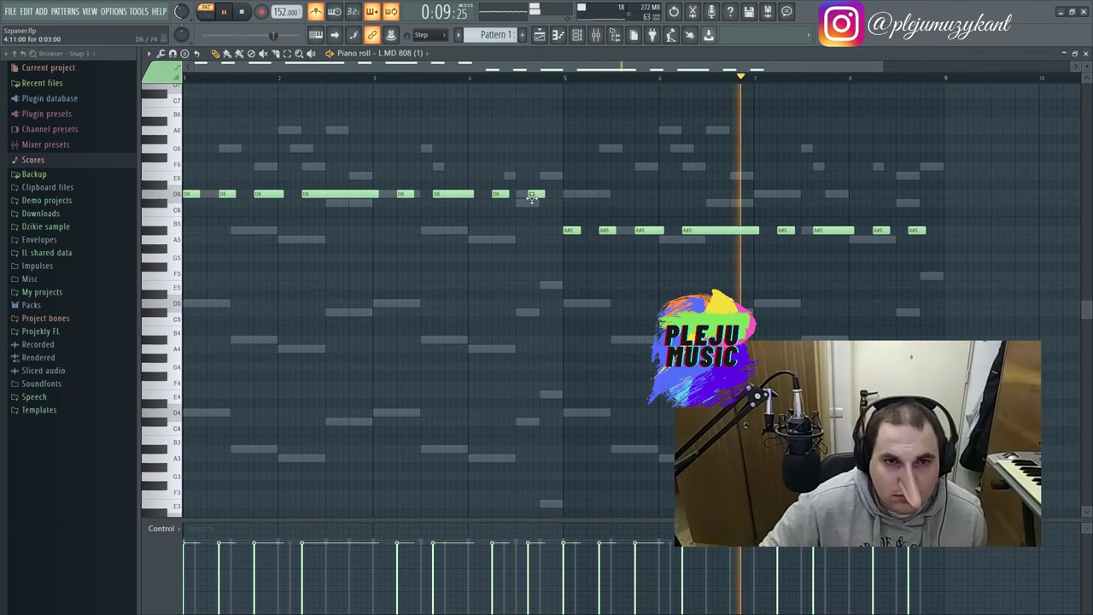
key(ctrl+a)
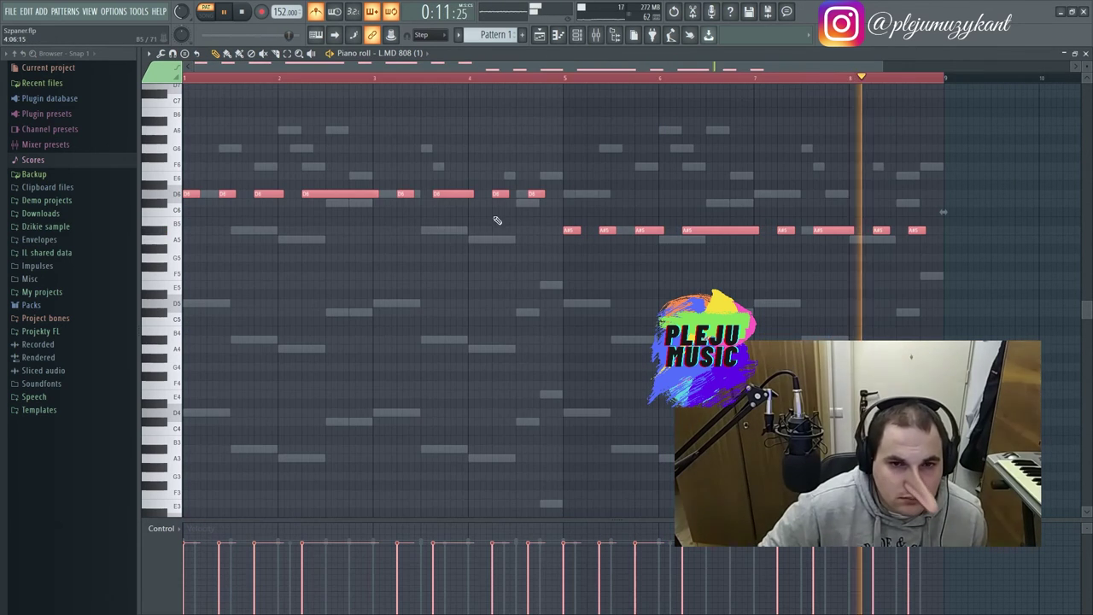
key(ctrl+l)
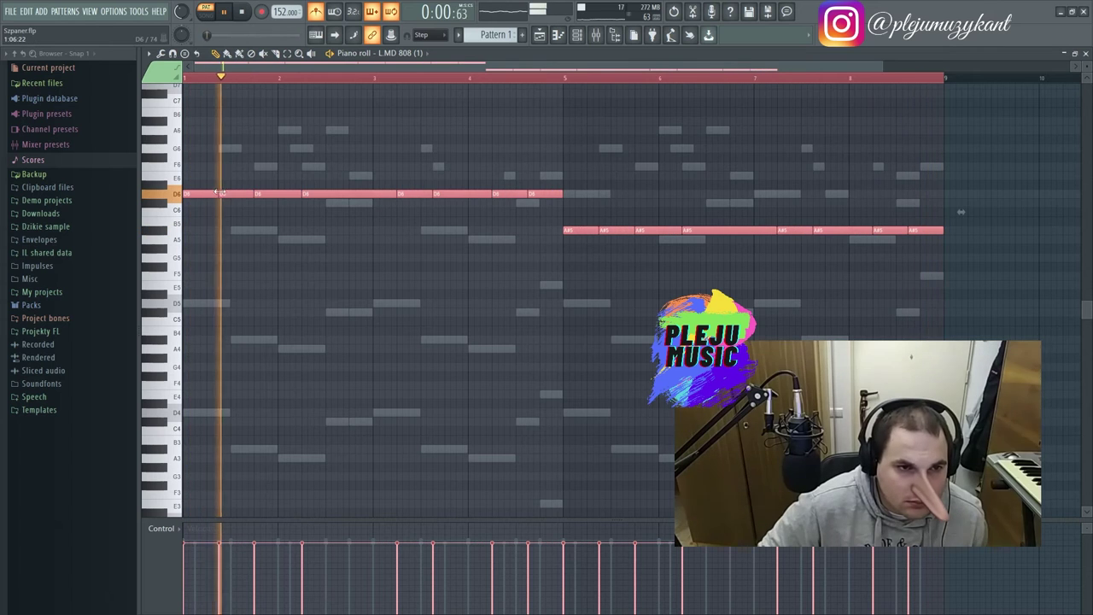
key(ctrl+Down)
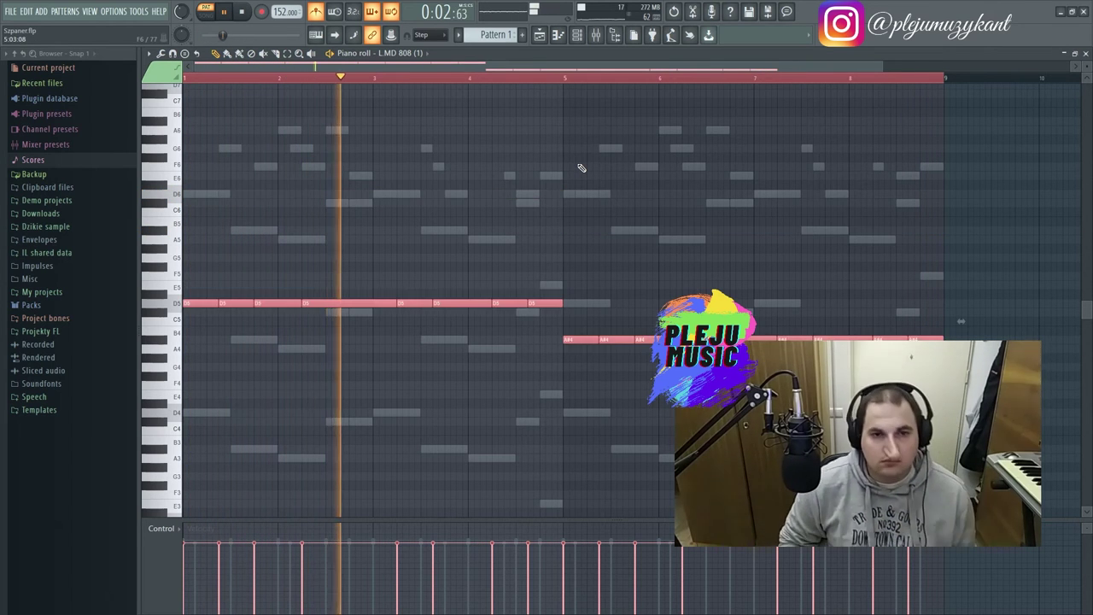
- Try the 808 line one octave lower at D4 and A#3, return it to D5 and A#4, and restart playback
key(ctrl+Down)
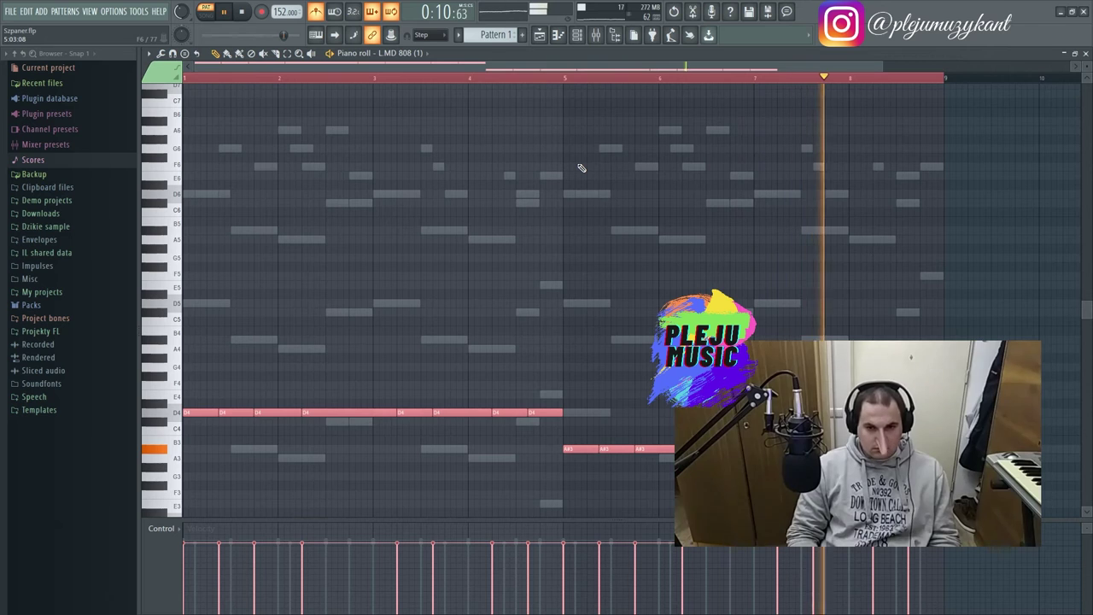
key(ctrl+Up)
key(space)
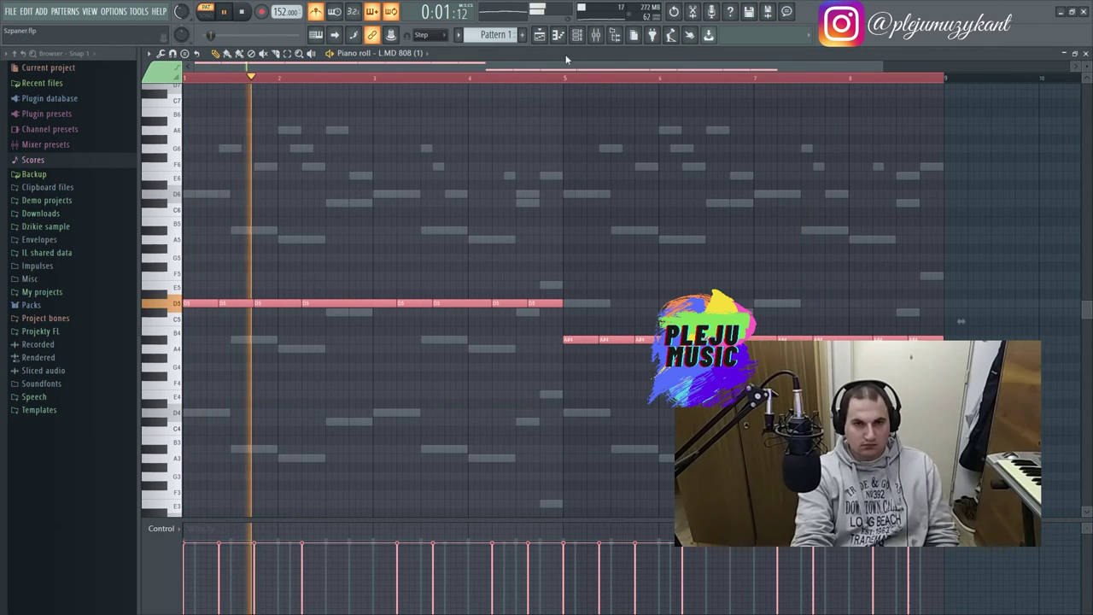
- Add Fruity Parametric EQ 2 to the last effect slot of the L.MD 808 mixer track and load the 20Hz + 18kHz cut preset
click(601, 39)
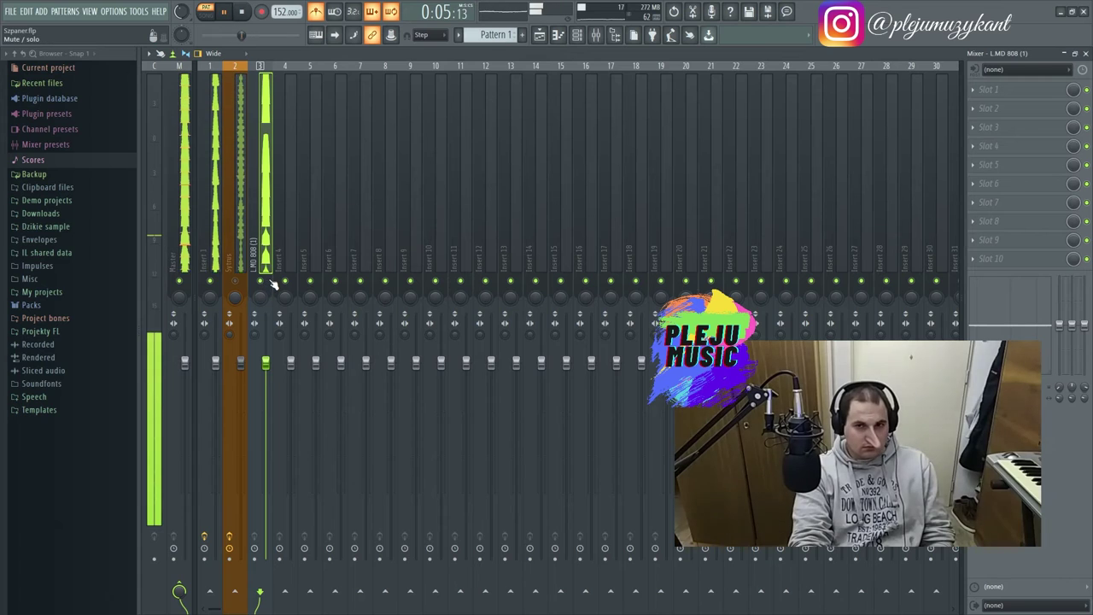
click(975, 258)
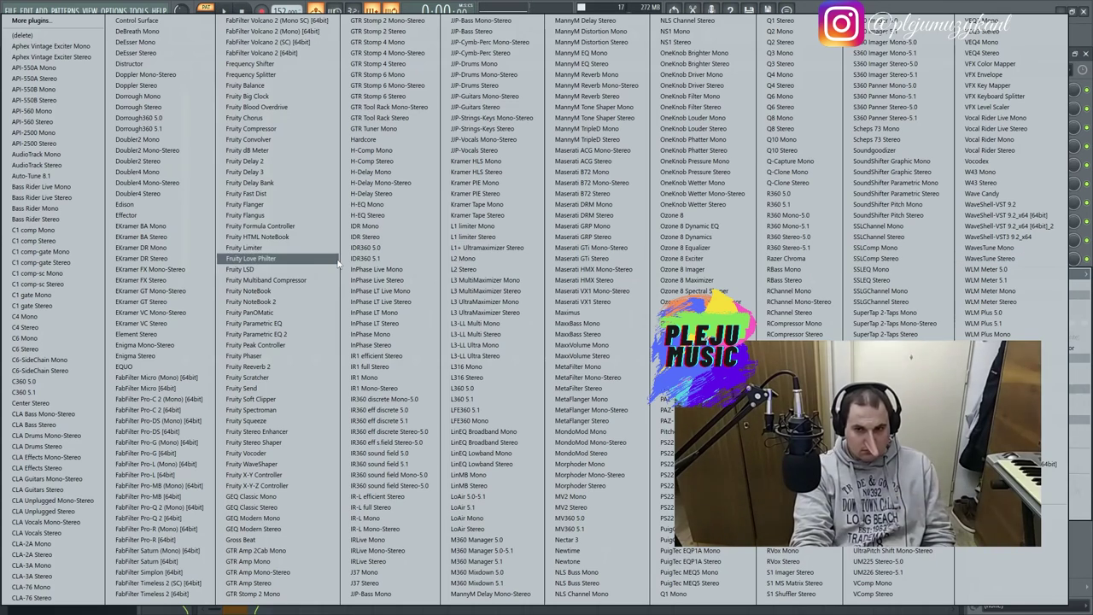
click(257, 334)
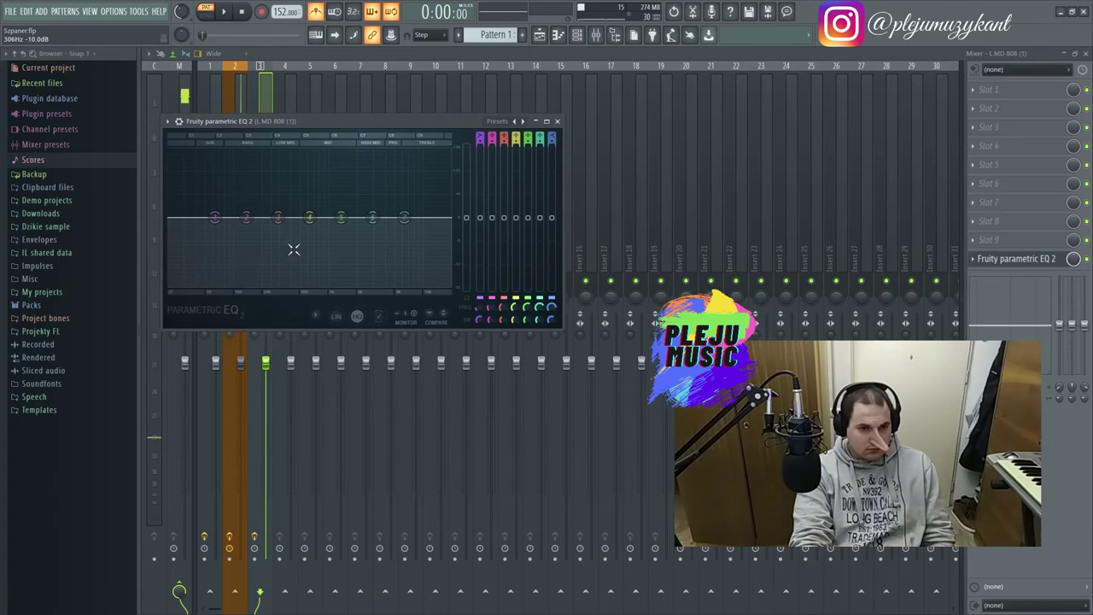
click(499, 124)
click(532, 188)
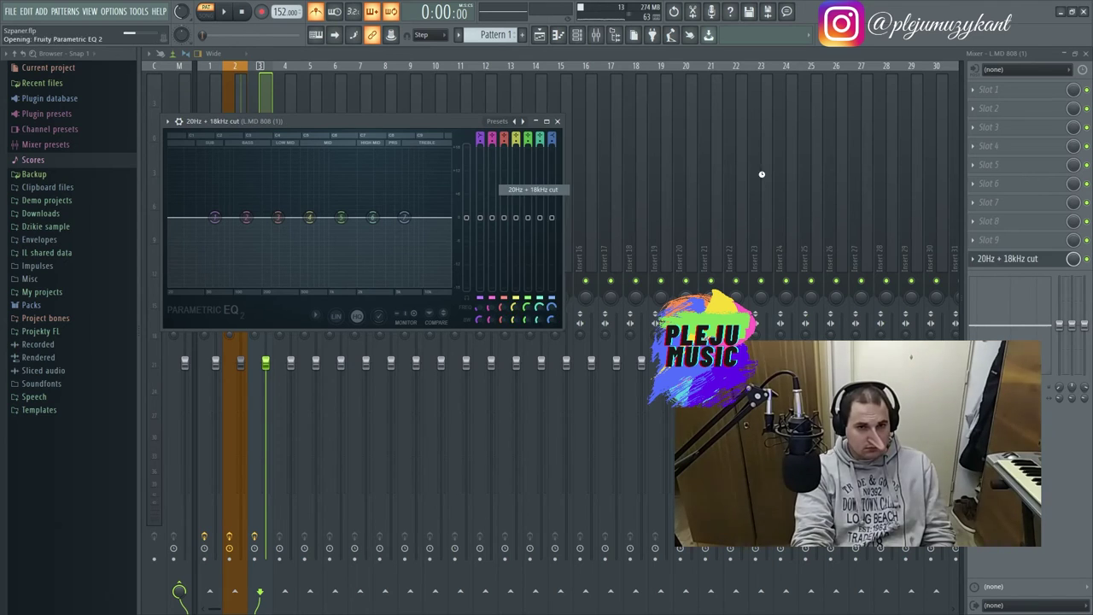
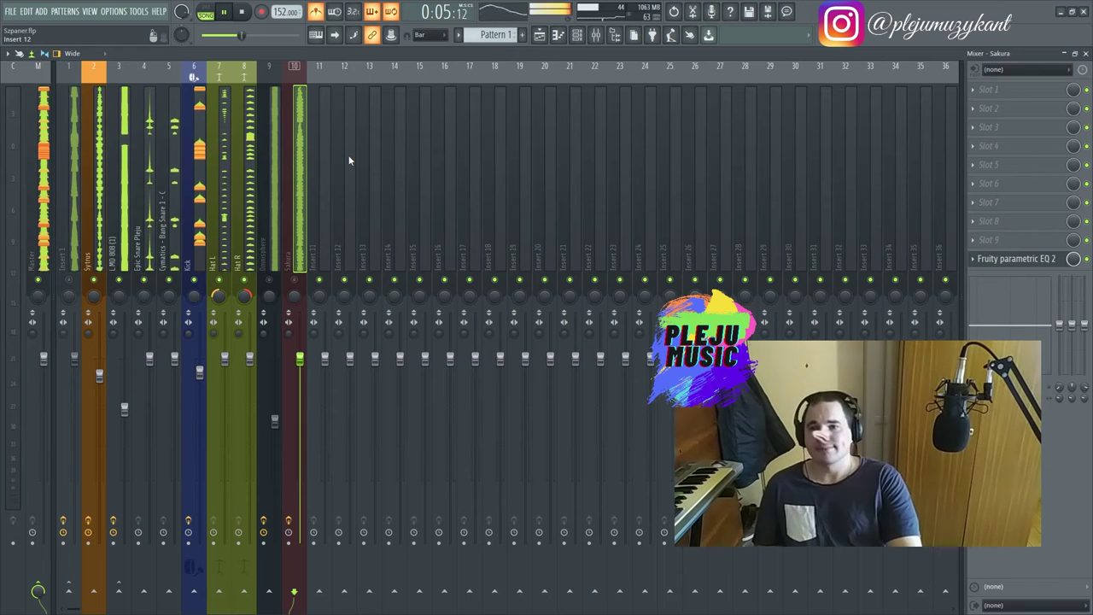
- Unmute the Omnisphere and Sakura mixer tracks and select the Sakura track
click(273, 256)
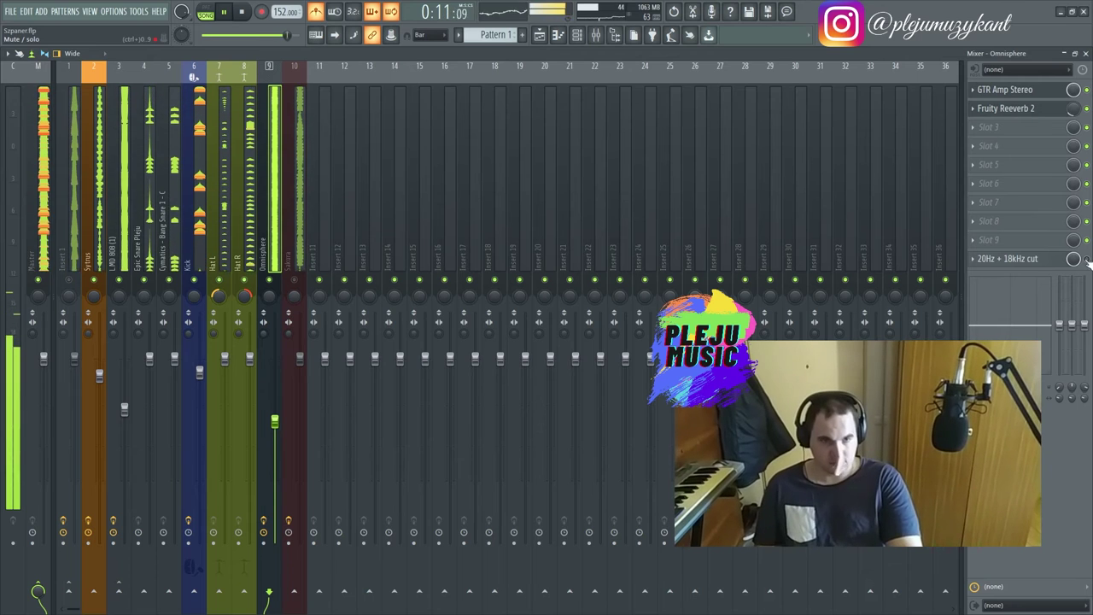
click(301, 250)
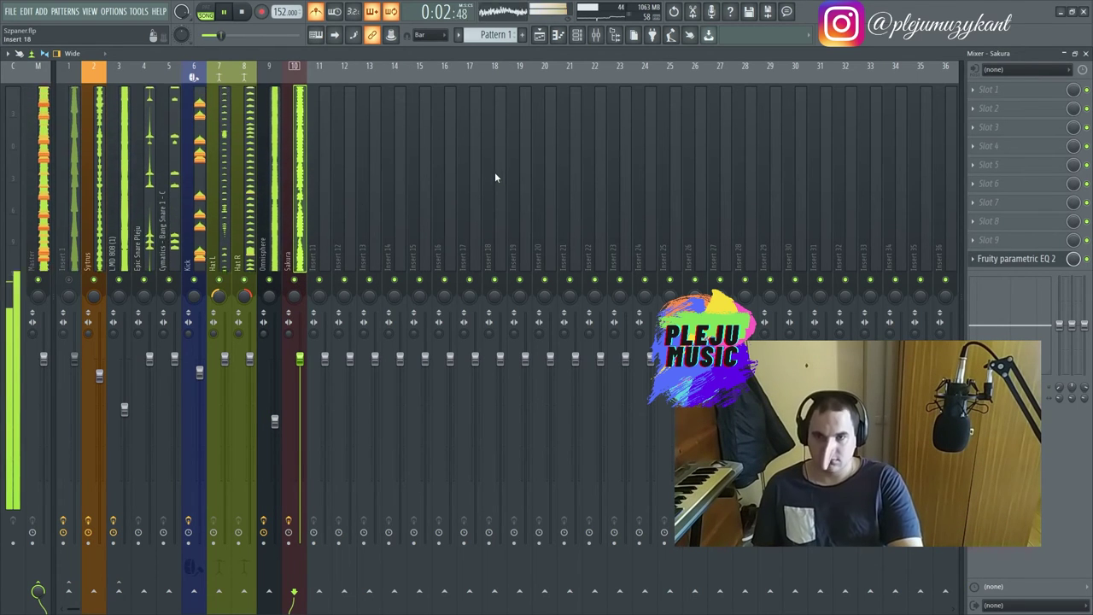
- Check the name of the PoiZone channel and rename mixer track 10 as PoiZone
click(576, 35)
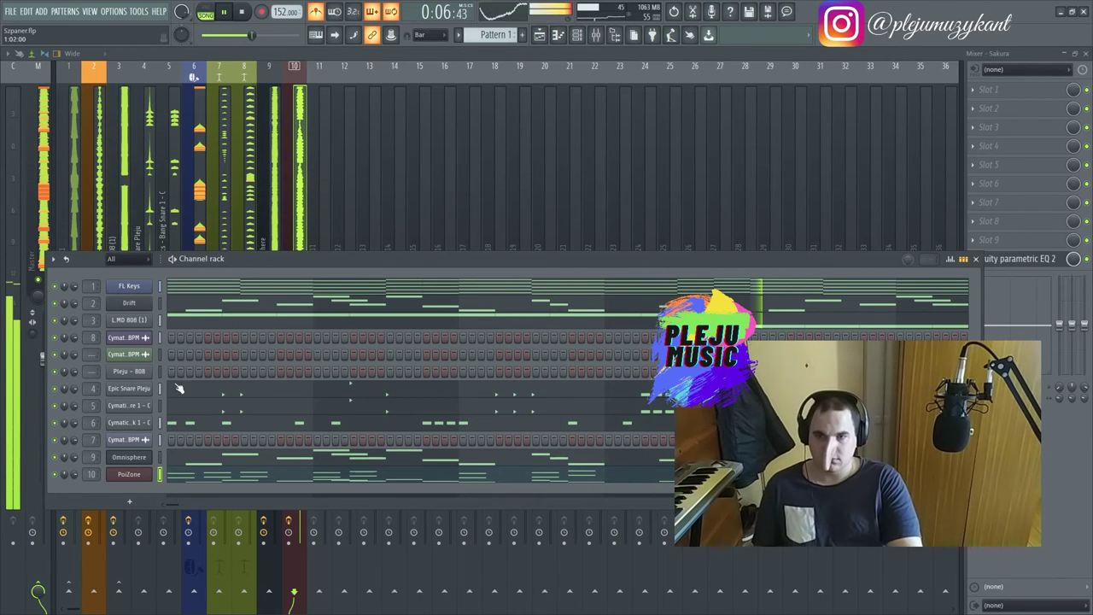
right_click(133, 478)
right_click(128, 477)
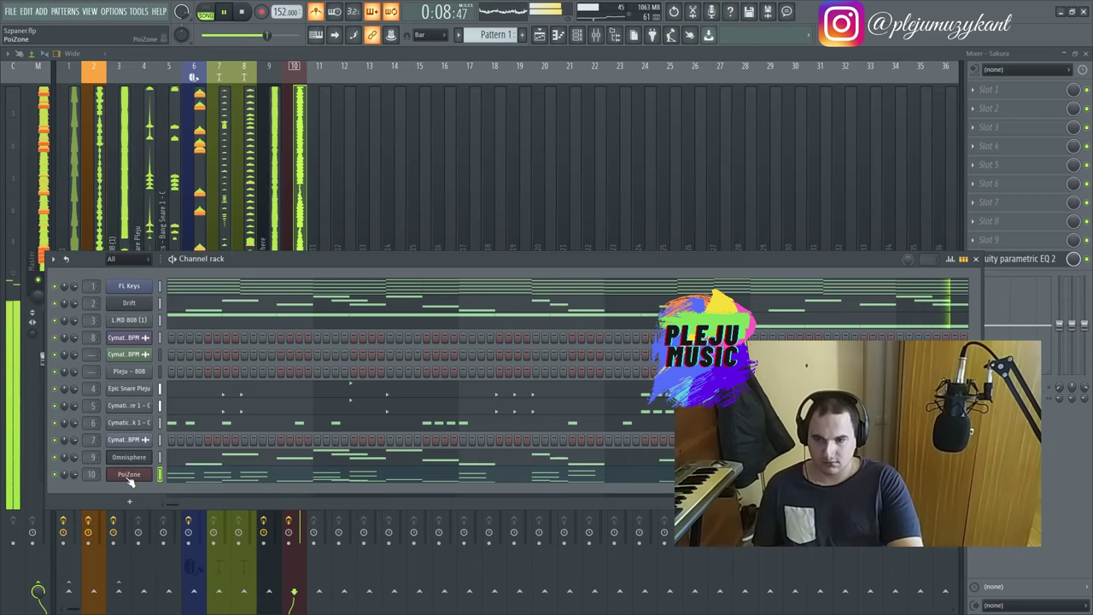
right_click(125, 481)
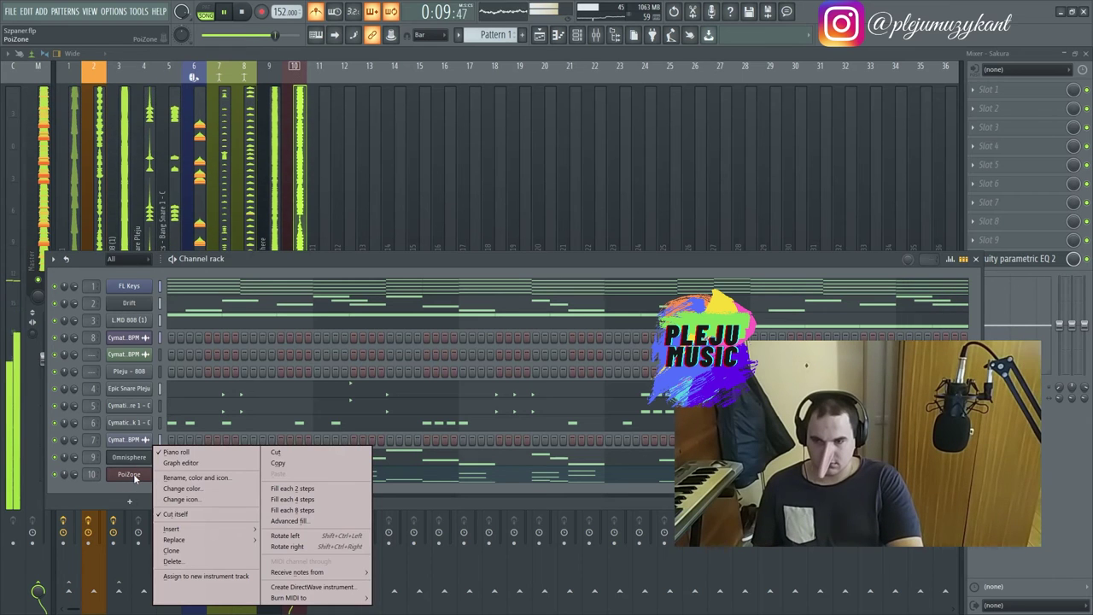
click(184, 477)
click(99, 482)
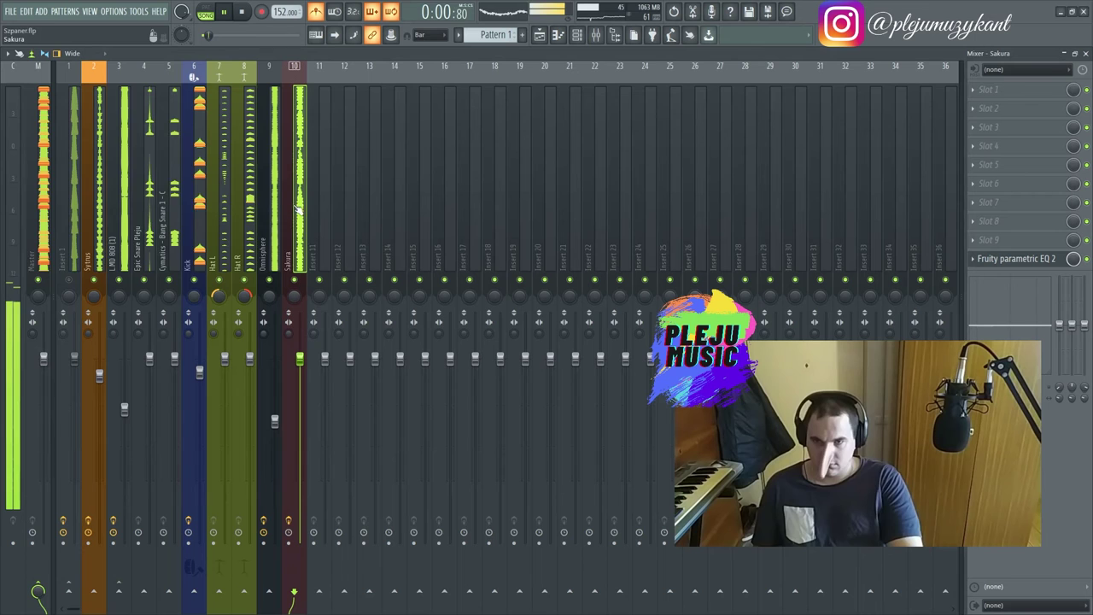
key(F2)
click(176, 205)
click(246, 253)
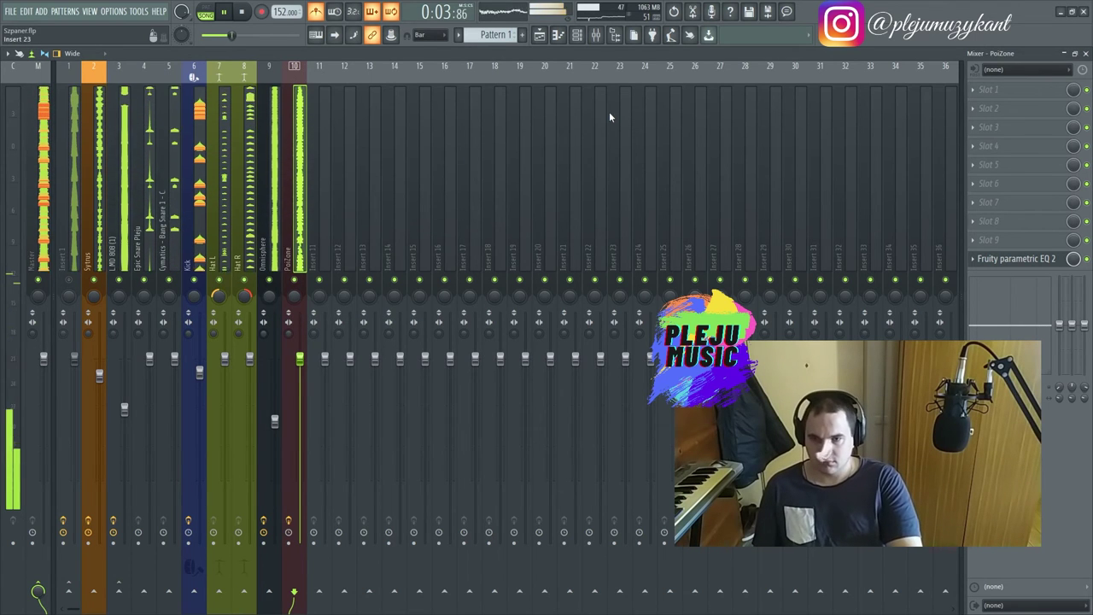
- Open the PoiZone channel's piano roll and examine its notes from the lower to the upper octaves
click(577, 35)
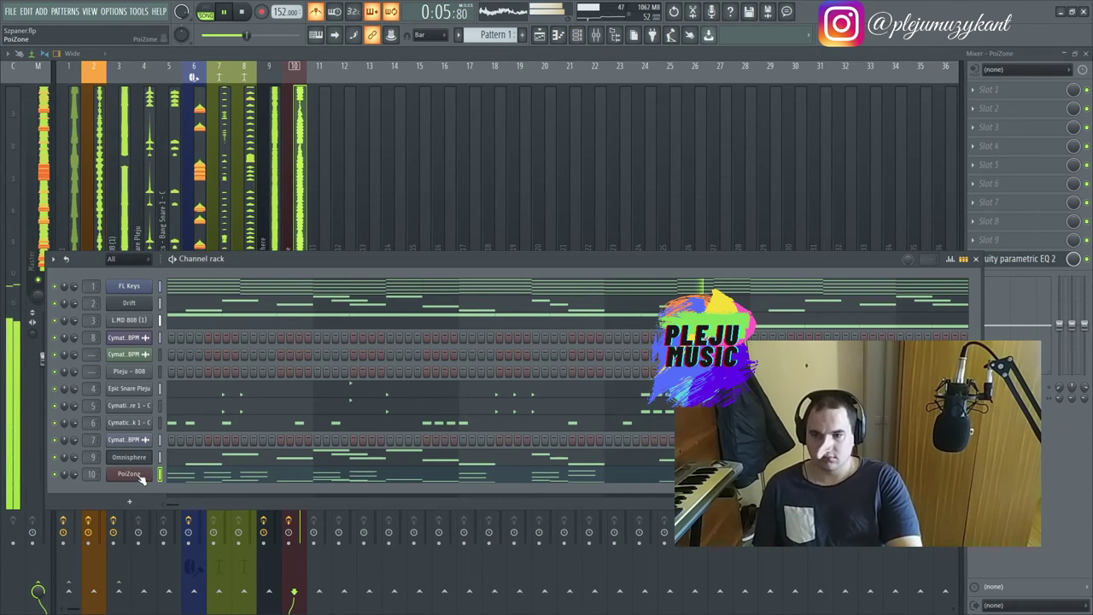
click(139, 475)
drag(486, 99, 561, 73)
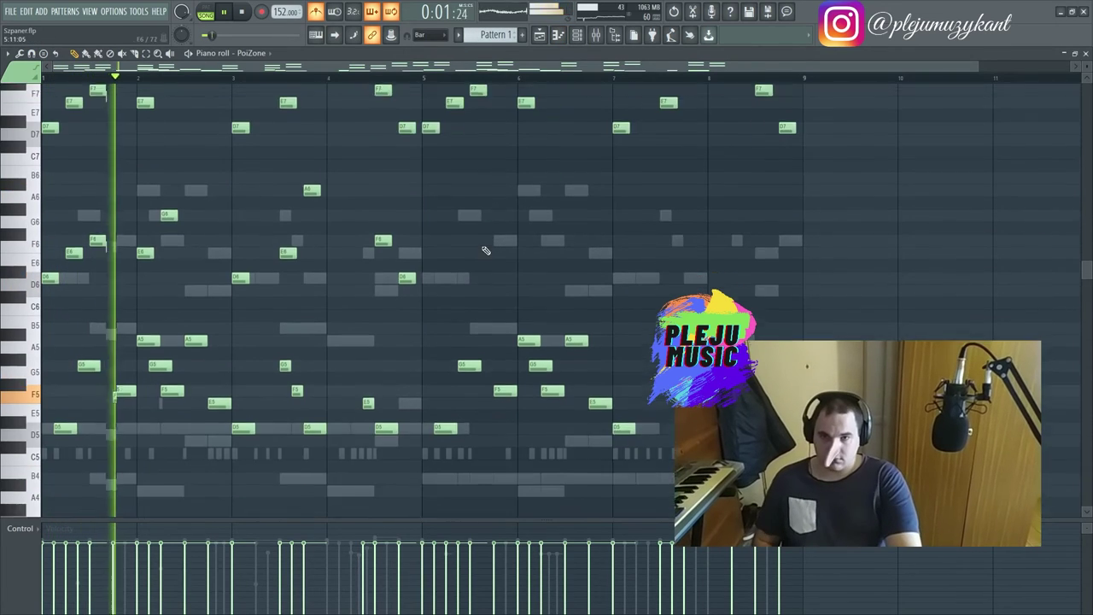
scroll(440, 386, down, 8)
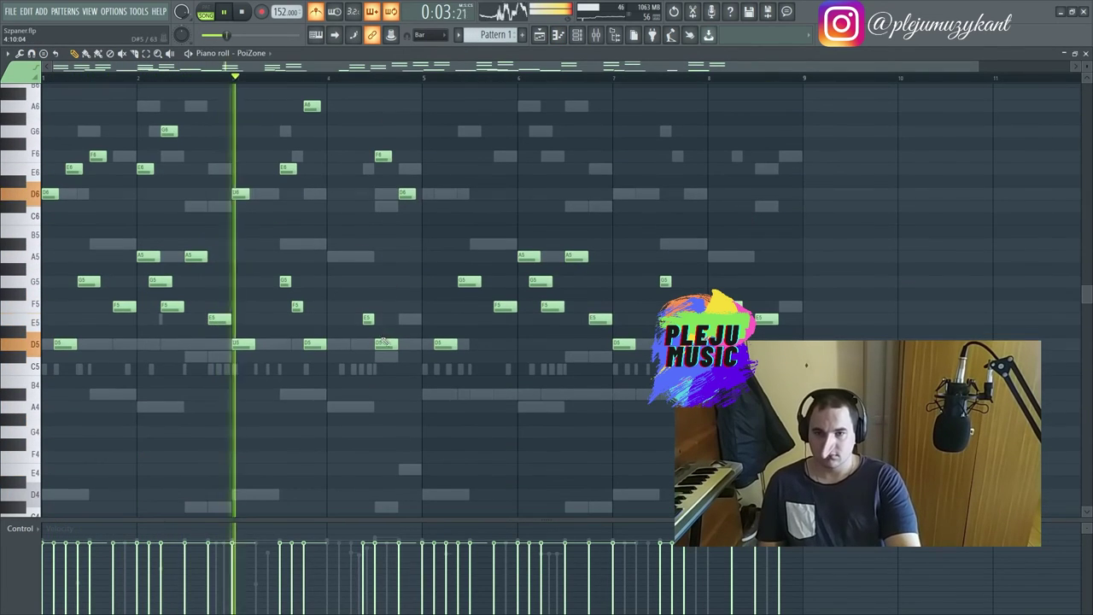
scroll(379, 346, up, 8)
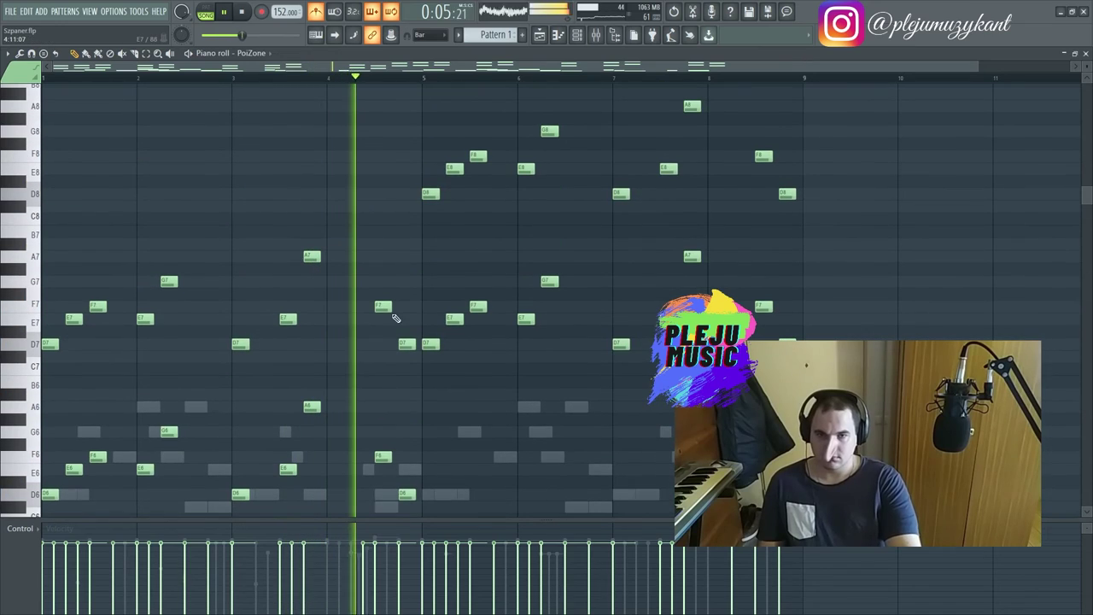
- Add FabFilter Pro-R [64bit] to the first effect slot of the PoiZone mixer track
key(F9)
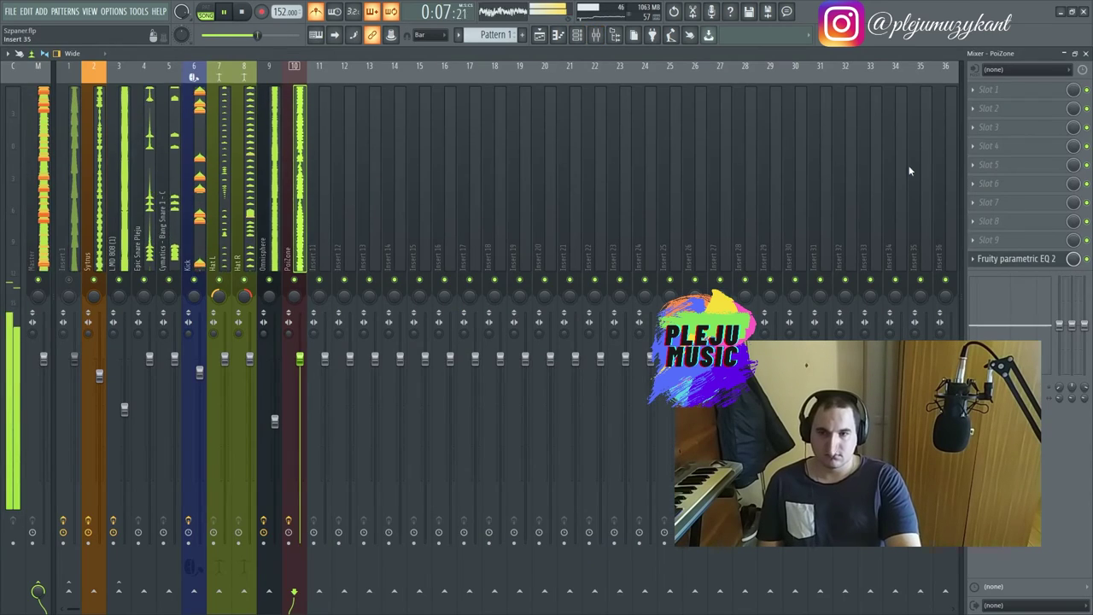
click(974, 91)
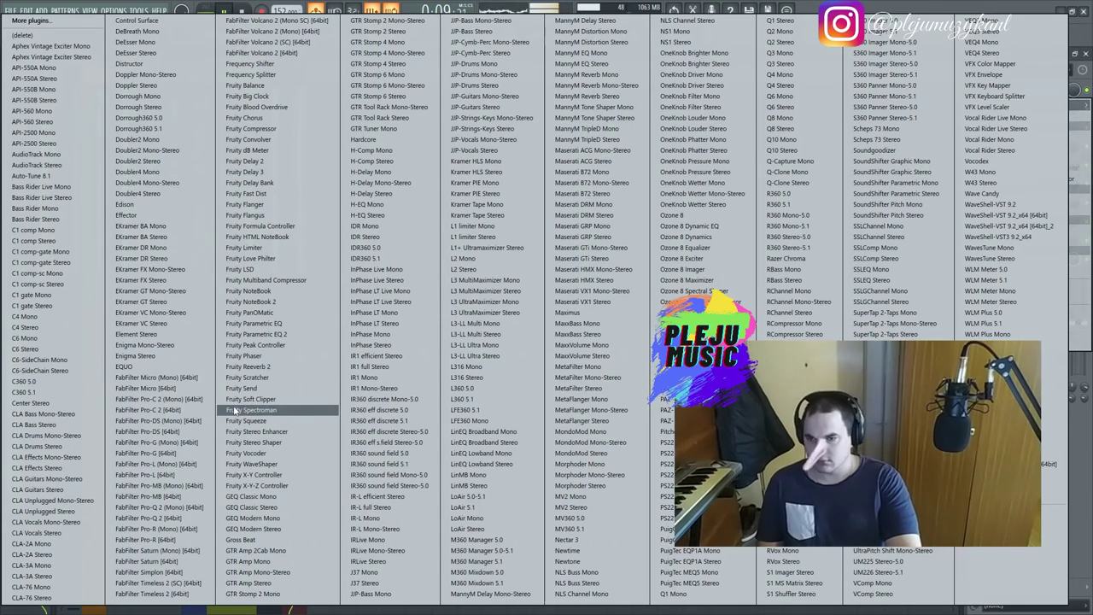
click(186, 539)
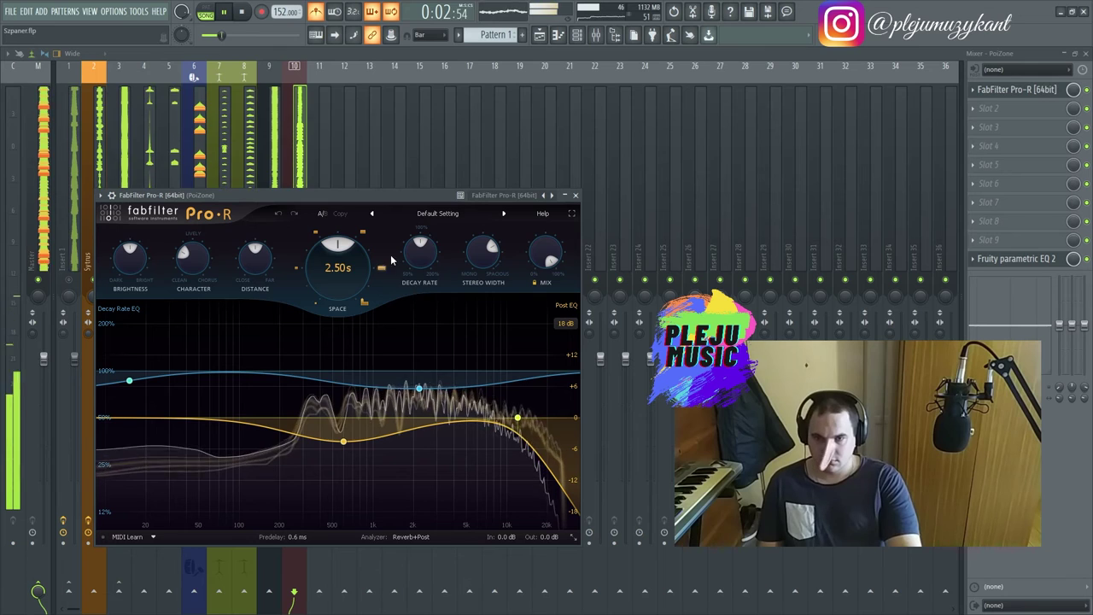
- Lower the reverb's Distance toward Close and set its Mix to about 9%
drag(254, 256, 248, 332)
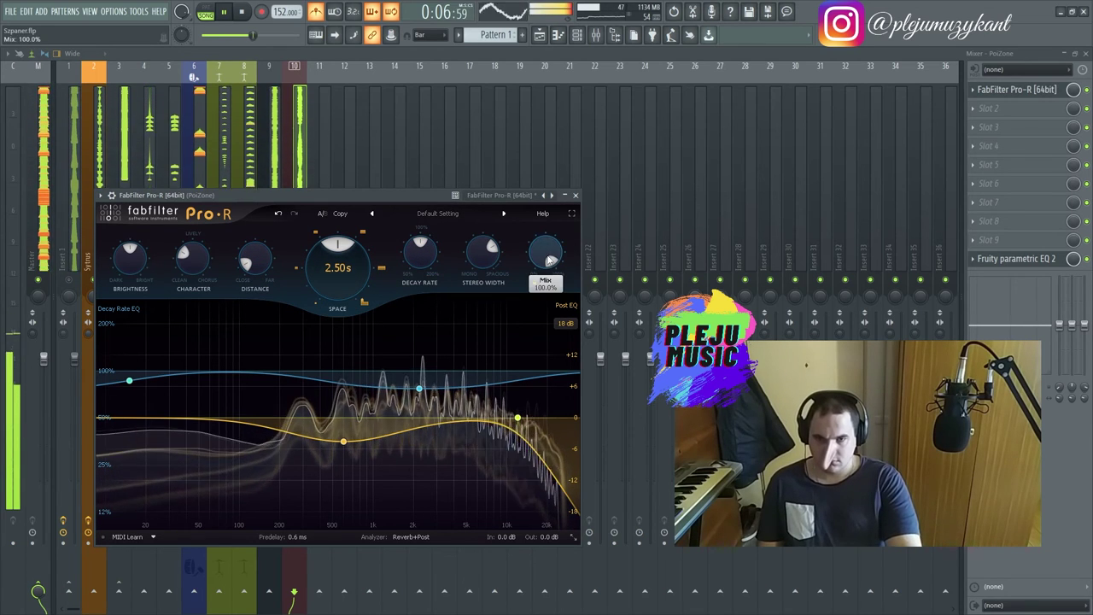
drag(547, 254, 545, 381)
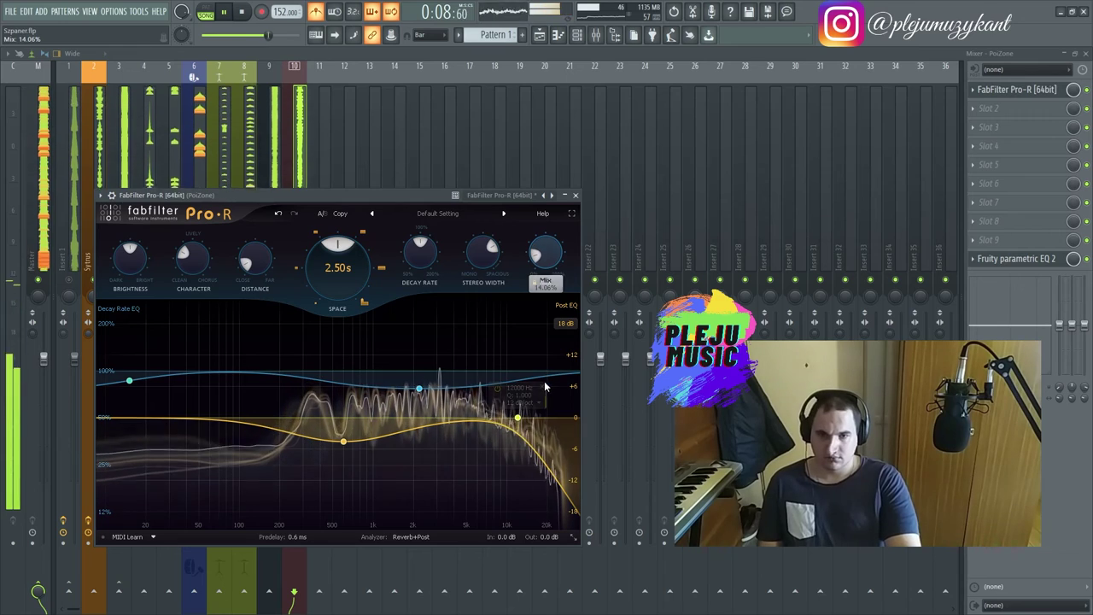
drag(543, 255, 544, 268)
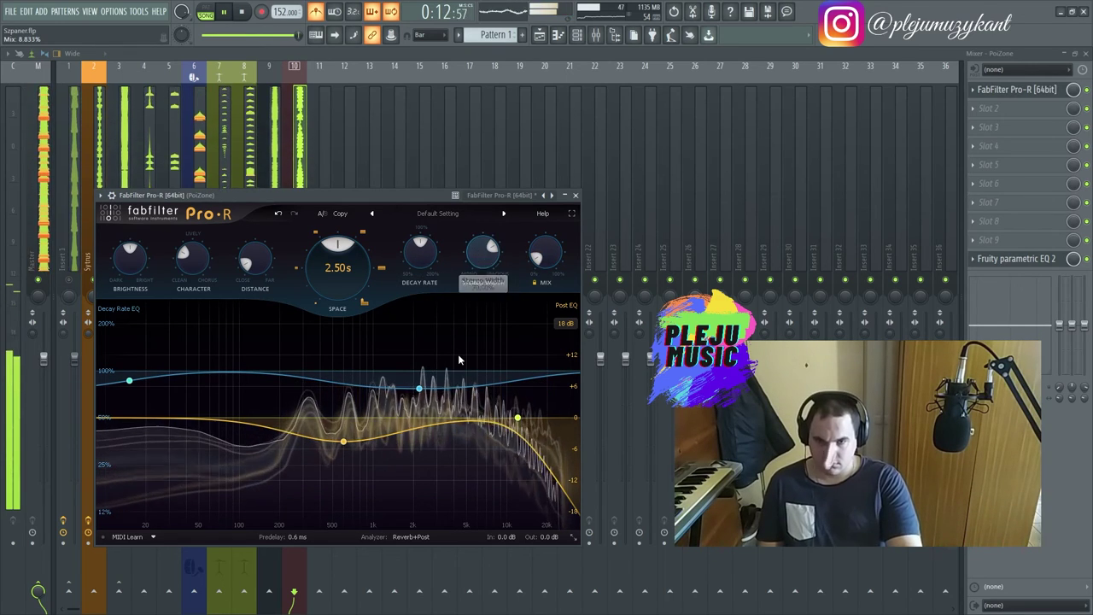
- Set the reverb's Stereo Width to about 51% and its Space to 4.80 s, and close the reverb
drag(483, 249, 461, 296)
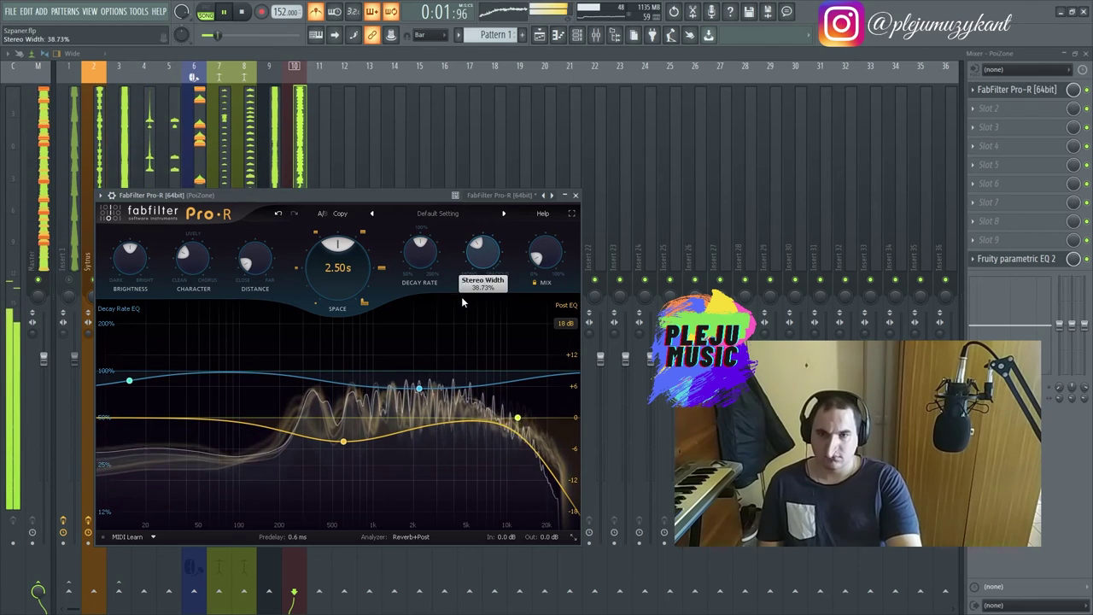
mouse_move(480, 251)
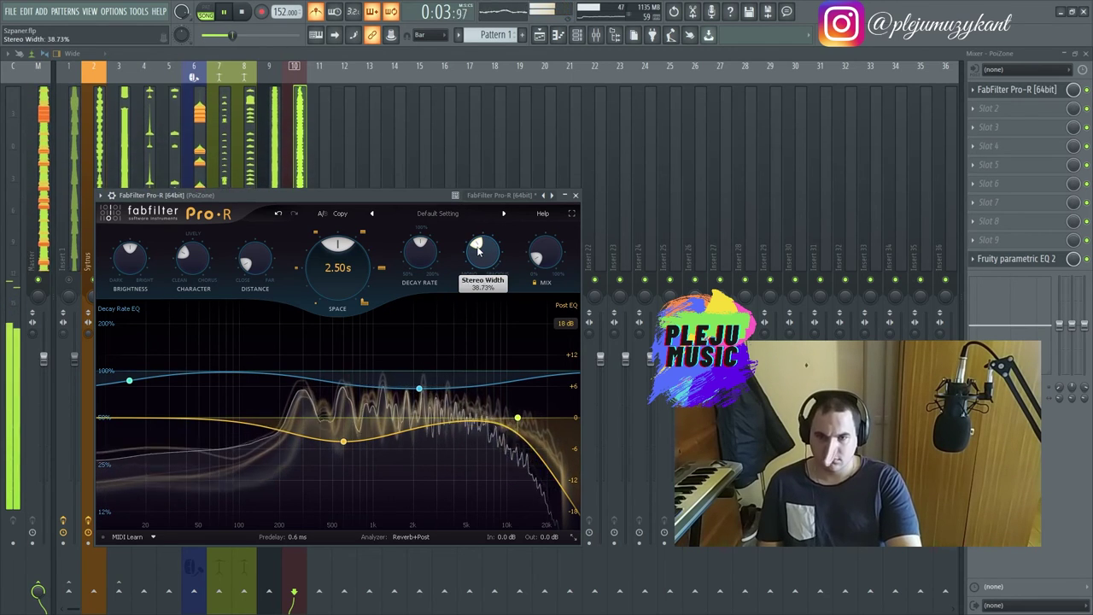
drag(480, 251, 480, 233)
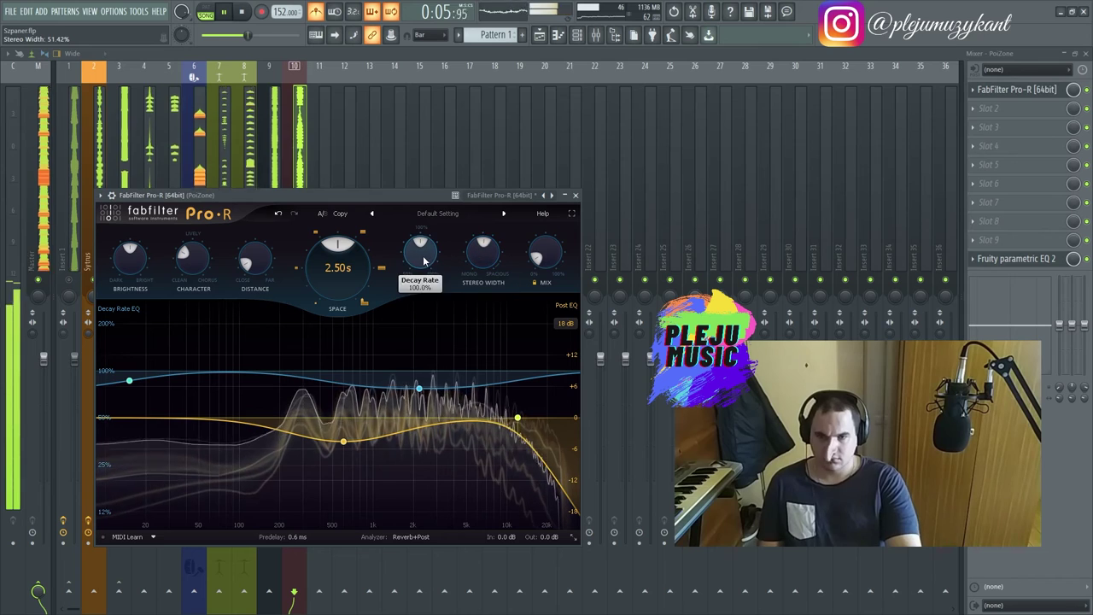
drag(345, 269, 346, 243)
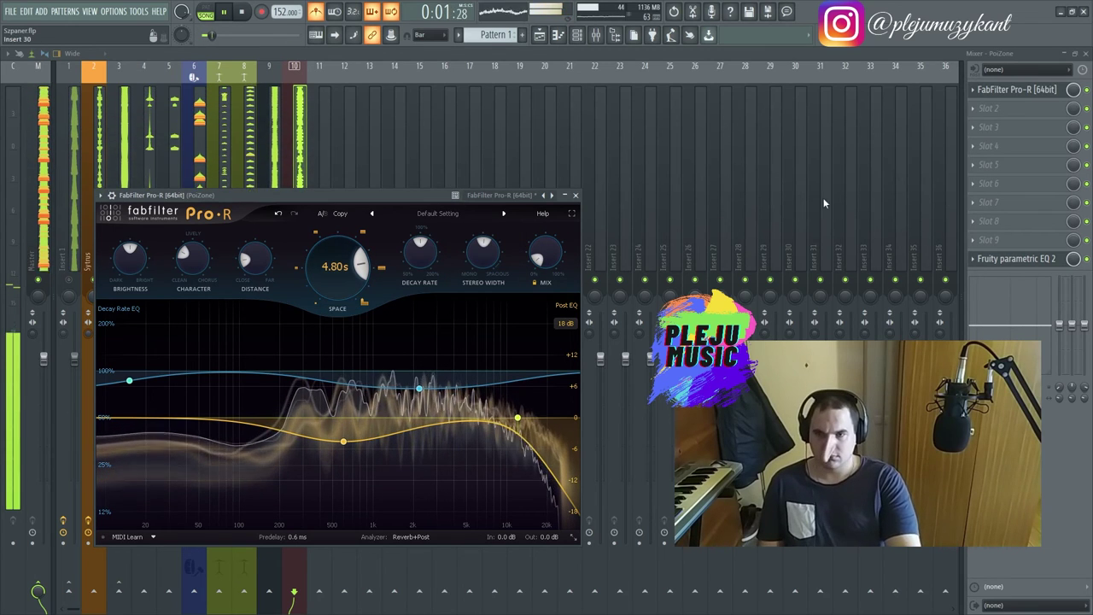
click(1017, 89)
- Load the 20Hz + 18kHz cut preset in the PoiZone track's equalizer and raise its low cut to remove more bass
click(1016, 258)
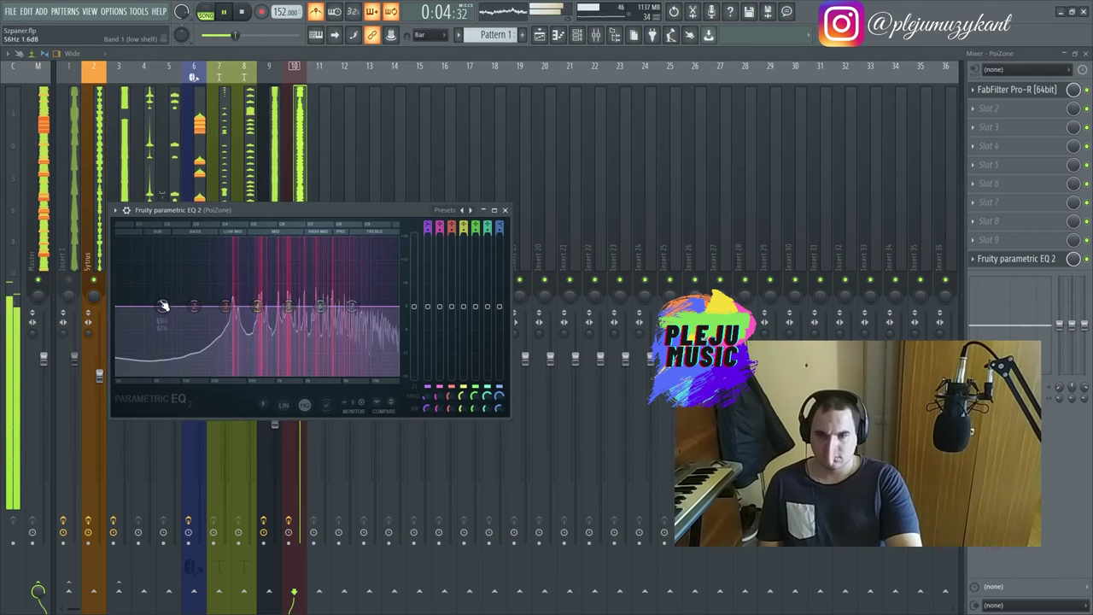
click(445, 210)
click(485, 281)
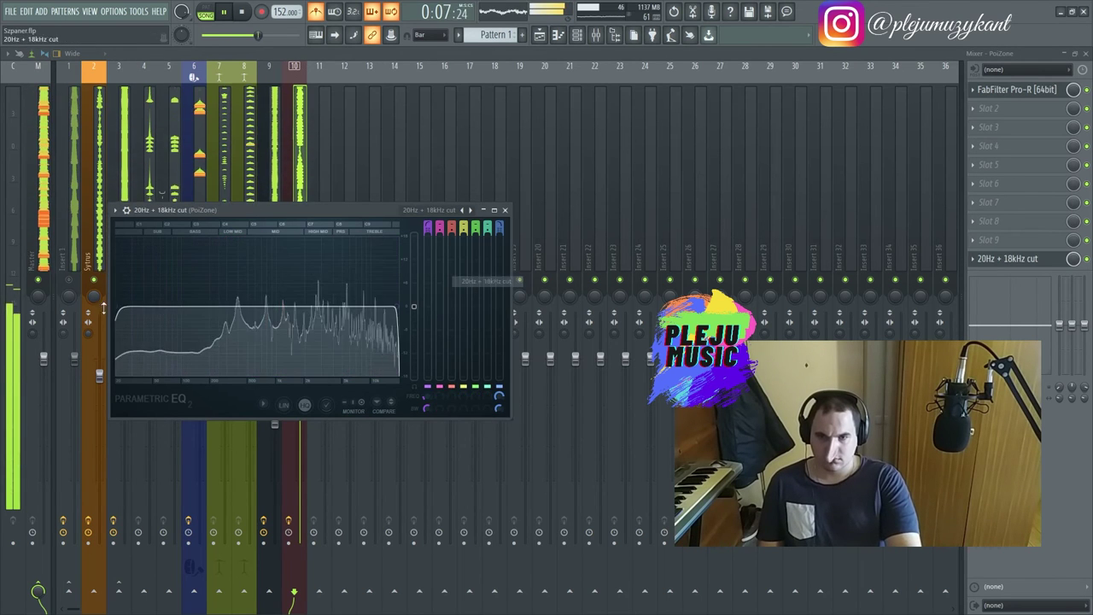
drag(219, 308, 237, 312)
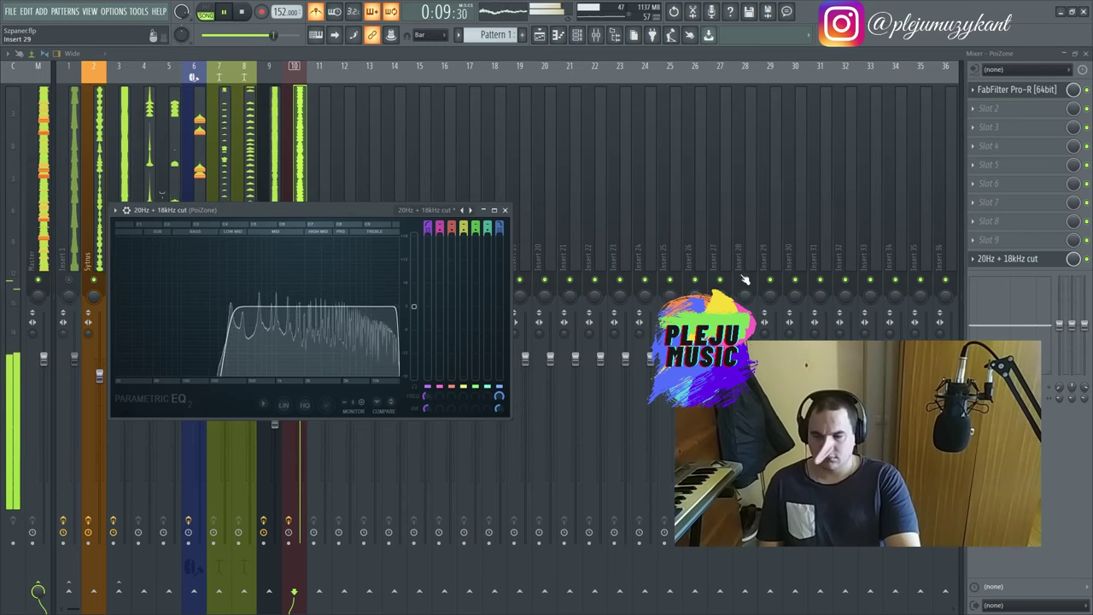
- Add Fruity Delay 3 to the second effect slot of the PoiZone mixer track
click(975, 110)
mouse_move(1000, 121)
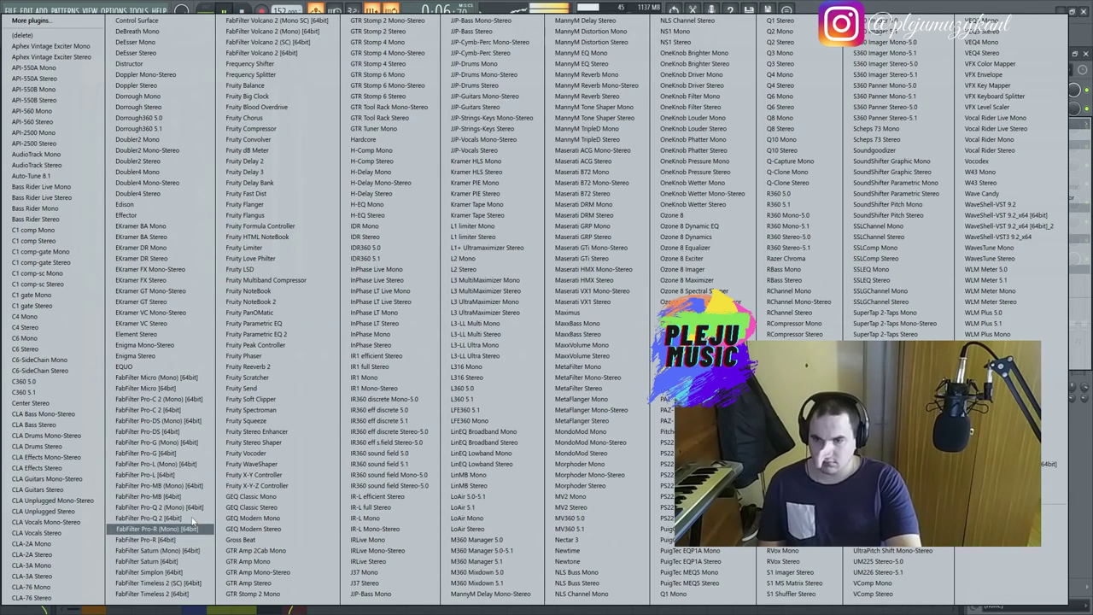
click(256, 175)
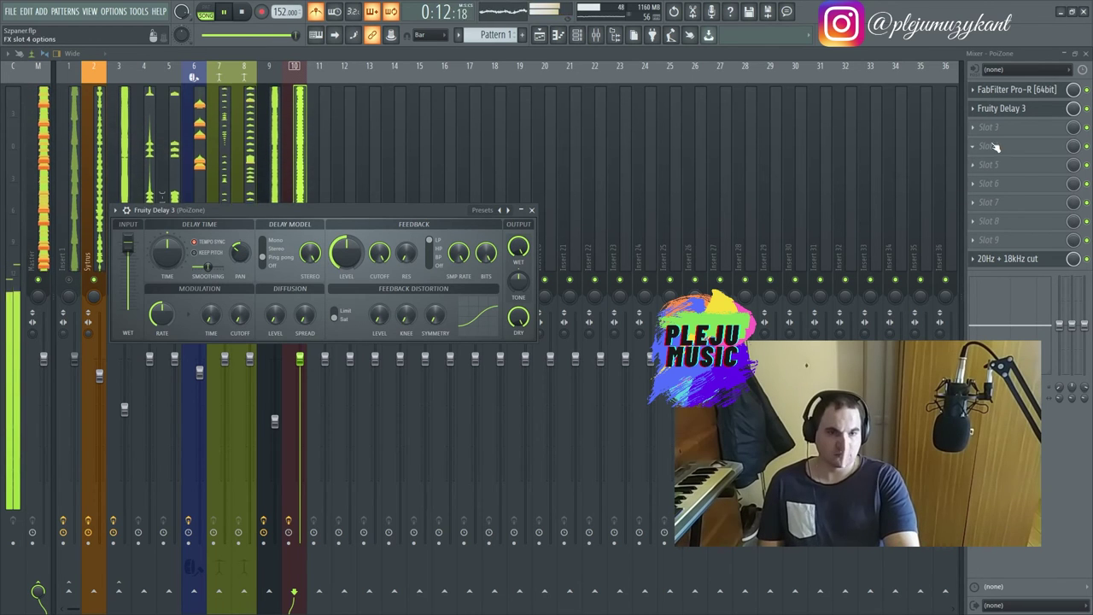
- Raise the low cut of the PoiZone track's equalizer further and reopen Fruity Delay 3
click(1003, 258)
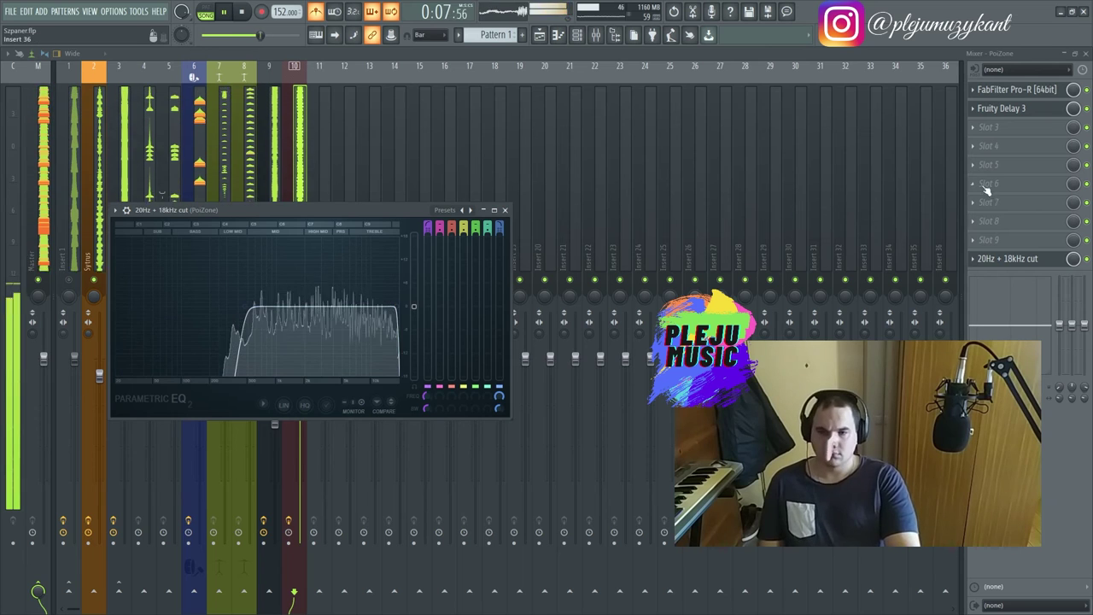
click(1015, 114)
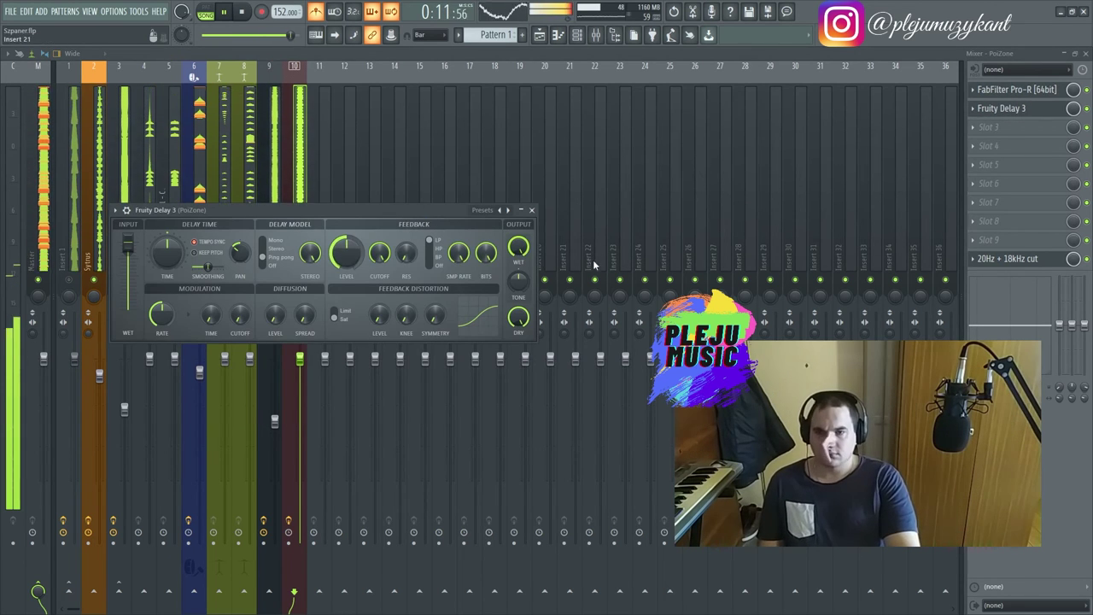
- Set the mix level of Fruity Delay 3 on the PoiZone track to 20% and select the Sytrus track
drag(1072, 110, 1071, 171)
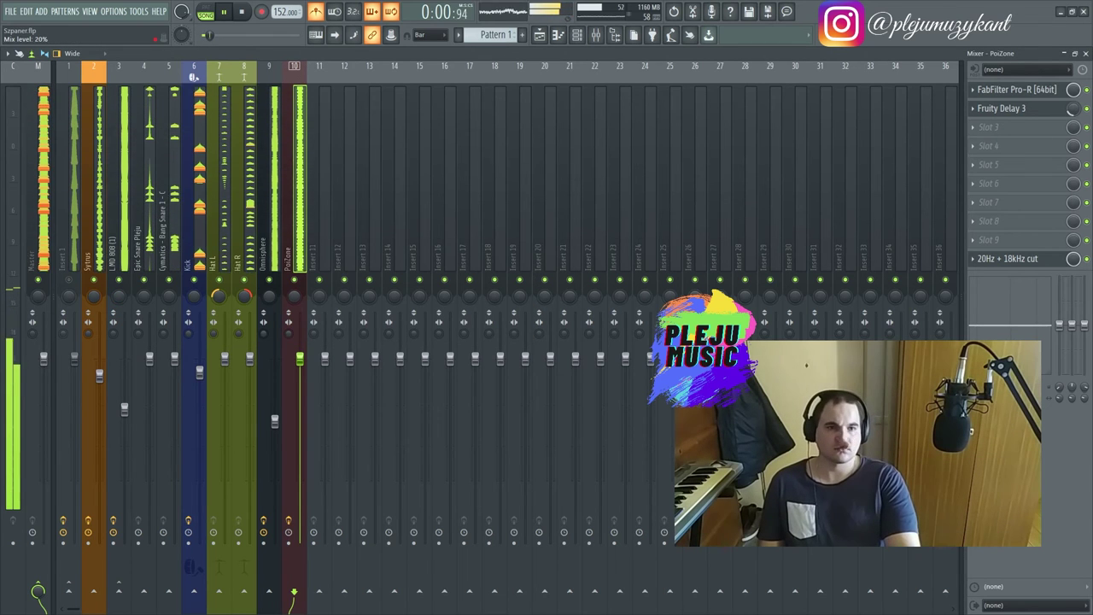
click(263, 220)
click(99, 250)
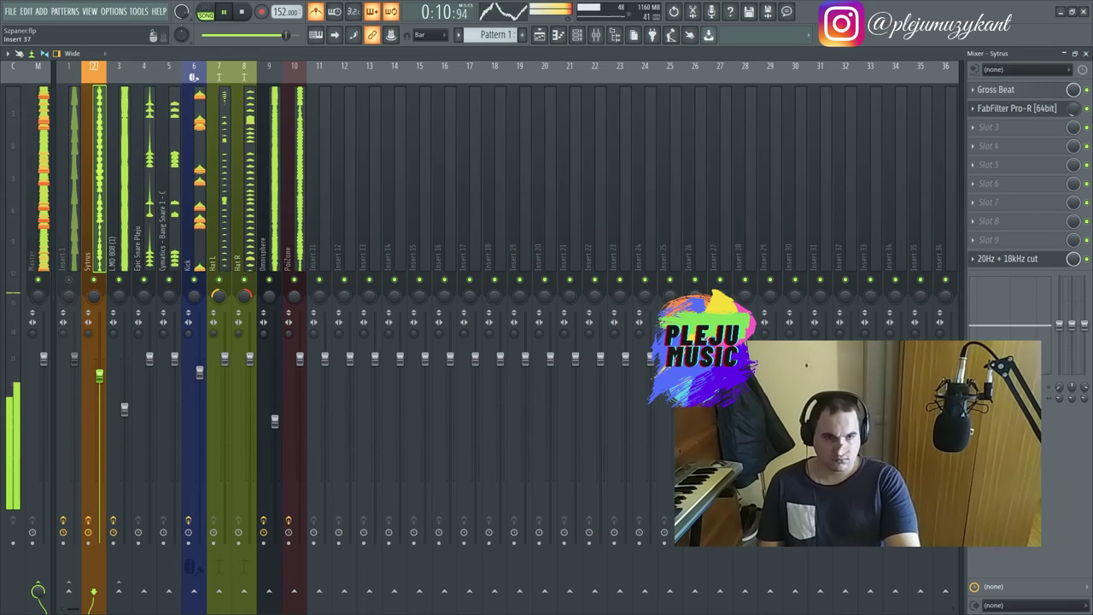
- Mute the Omnisphere track and raise the PoiZone track's volume fader
click(295, 281)
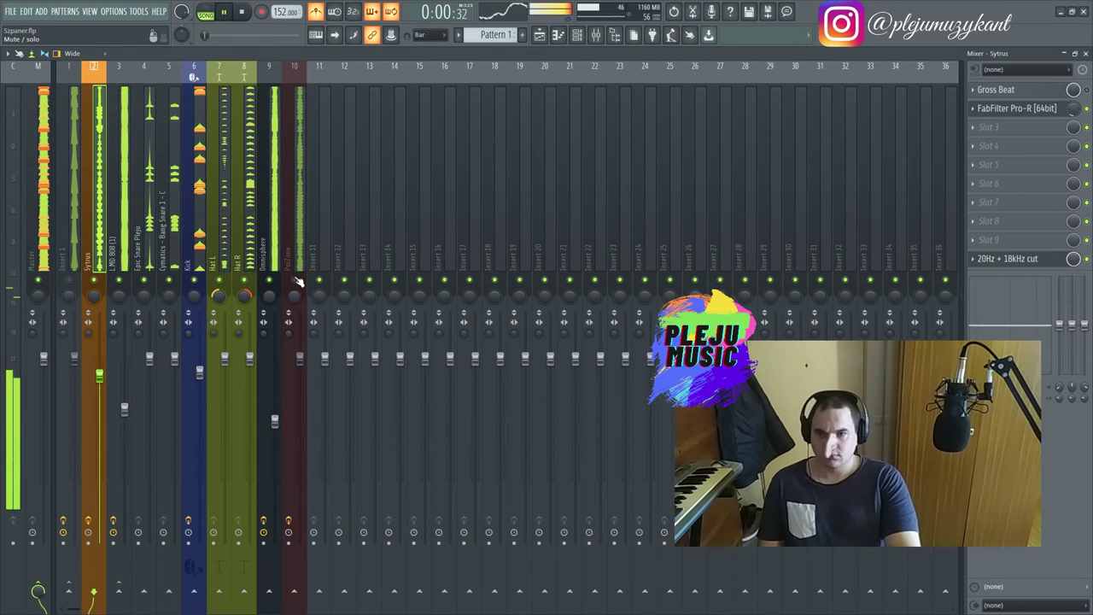
click(269, 280)
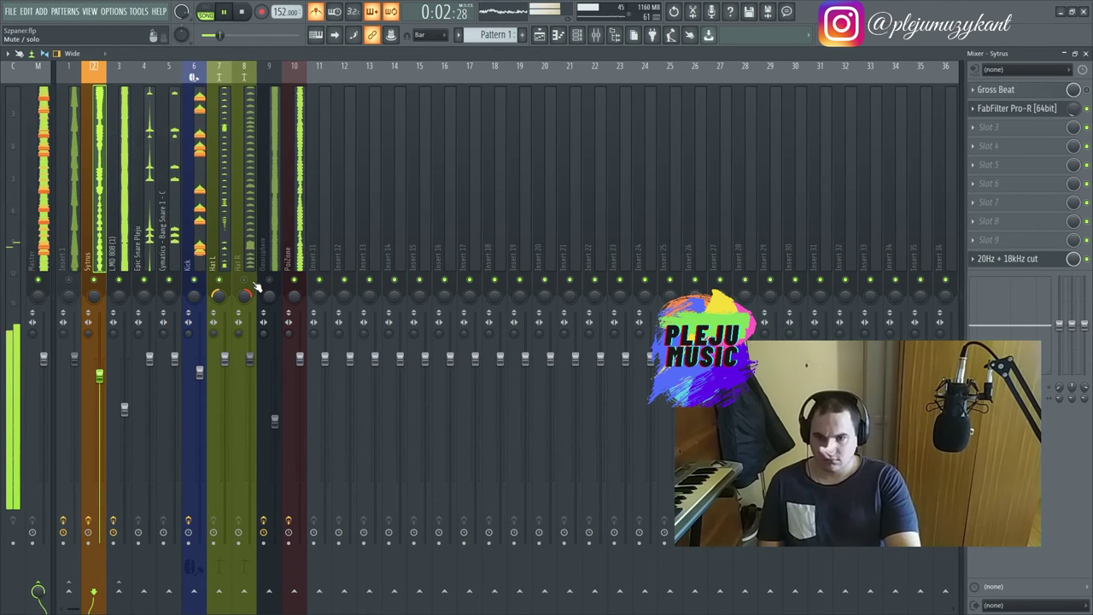
click(299, 256)
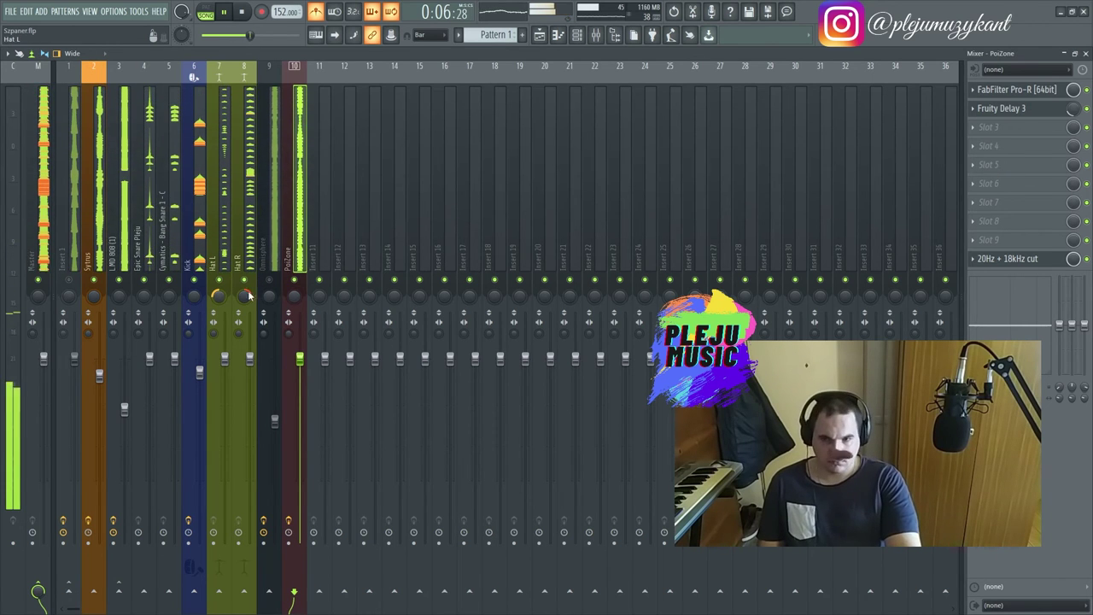
drag(300, 359, 297, 341)
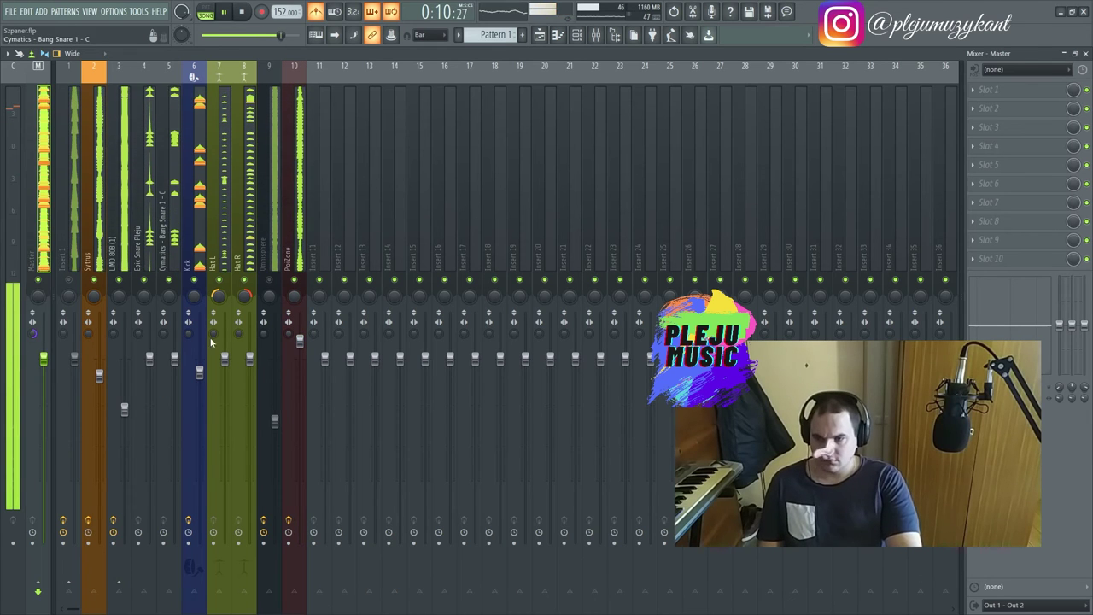
drag(299, 340, 299, 327)
- Reset the master track's stereo separation and save the project
right_click(34, 333)
click(42, 333)
right_click(35, 332)
click(47, 337)
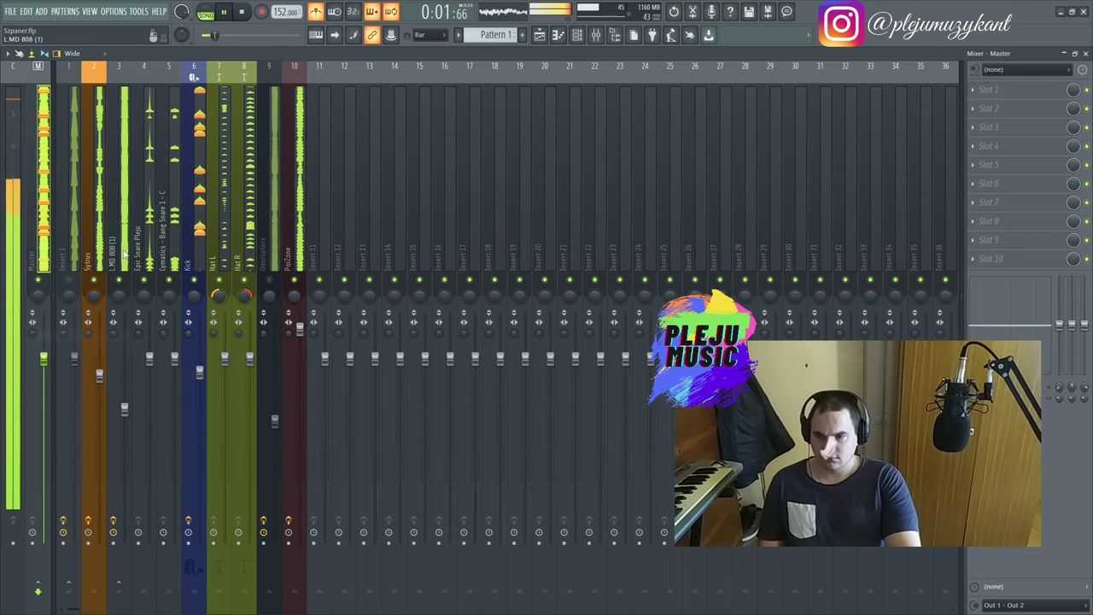
key(ctrl+s)
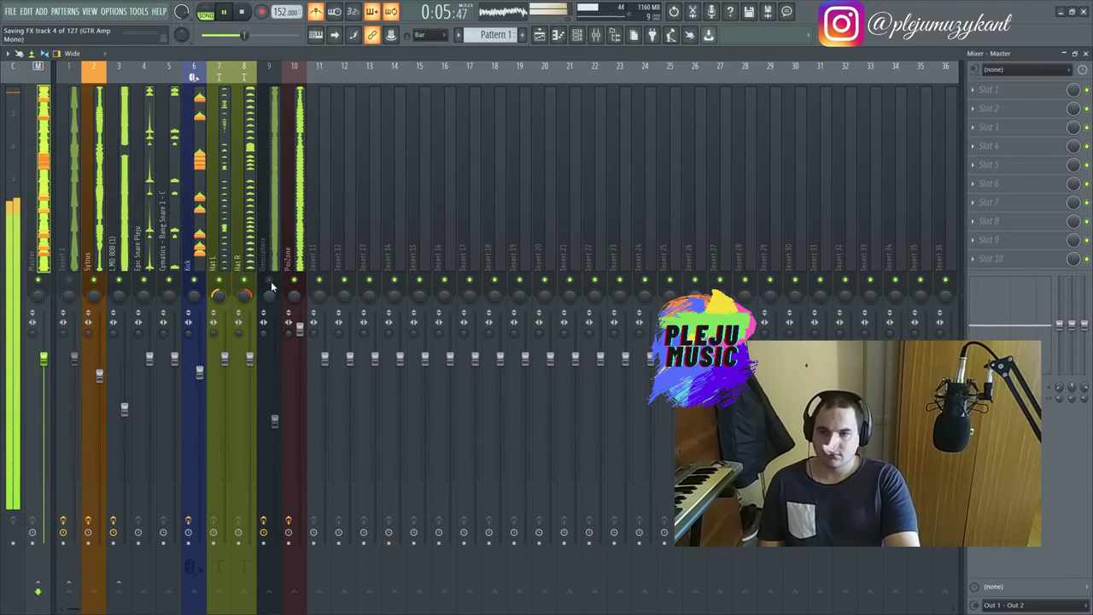
- Mute PoiZone, raise the Omnisphere track's volume fader and review Omnisphere's 20Hz + 18kHz cut equalizer
click(290, 248)
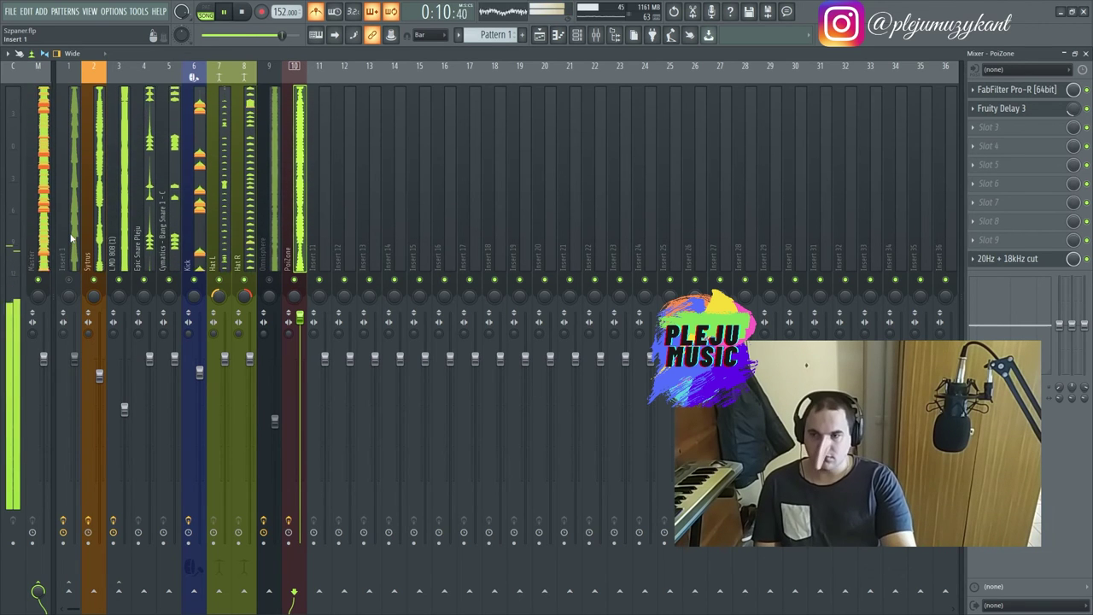
click(294, 280)
click(275, 260)
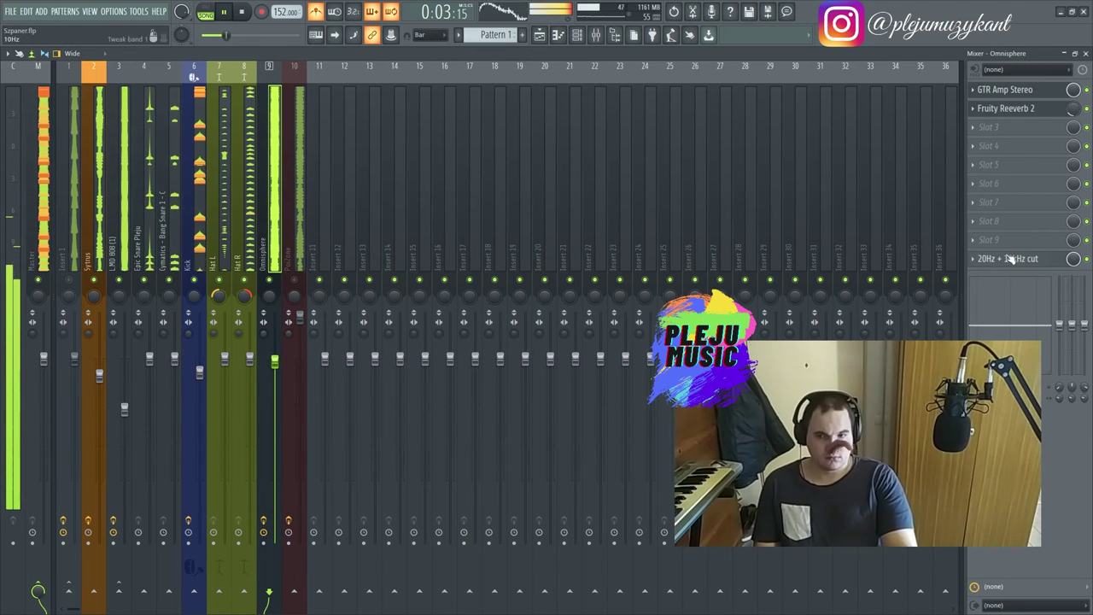
click(1008, 259)
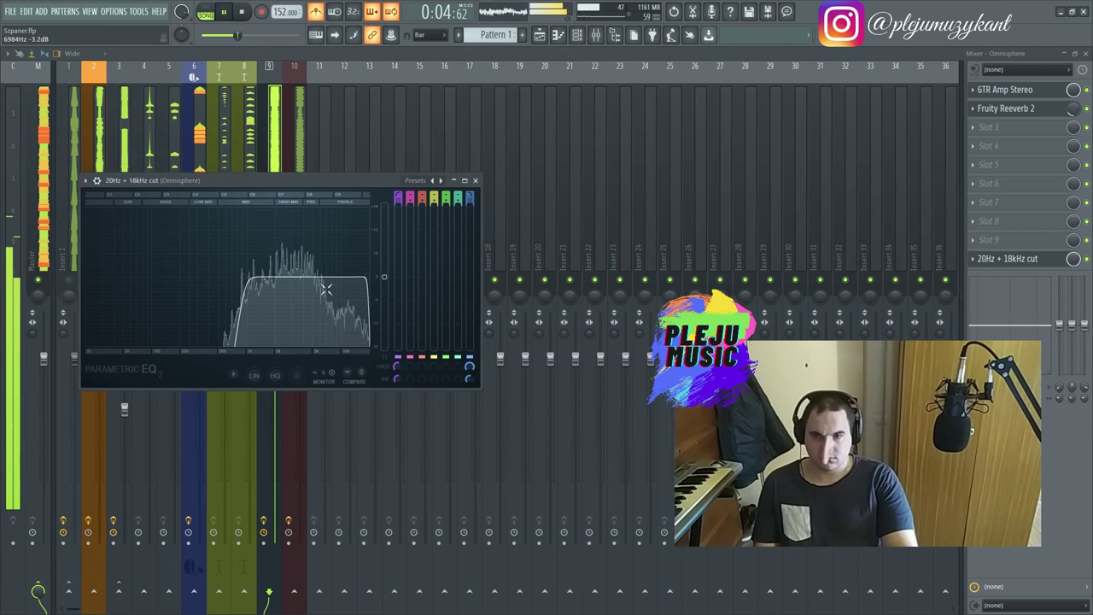
click(475, 181)
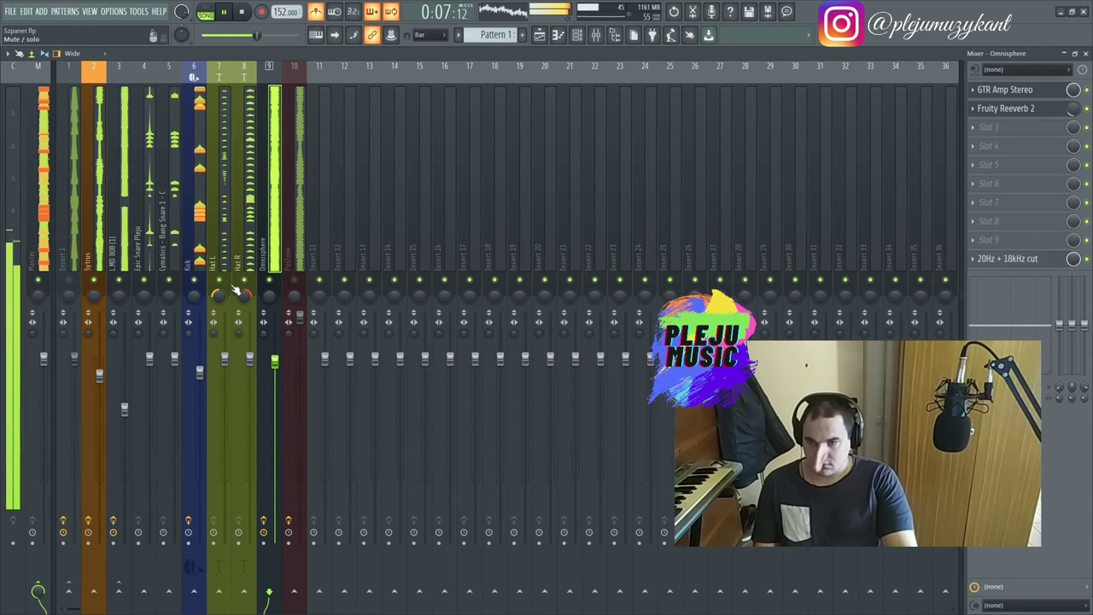
- Listen to the mix with the Sytrus track muted and look over the clips in the playlist
click(94, 280)
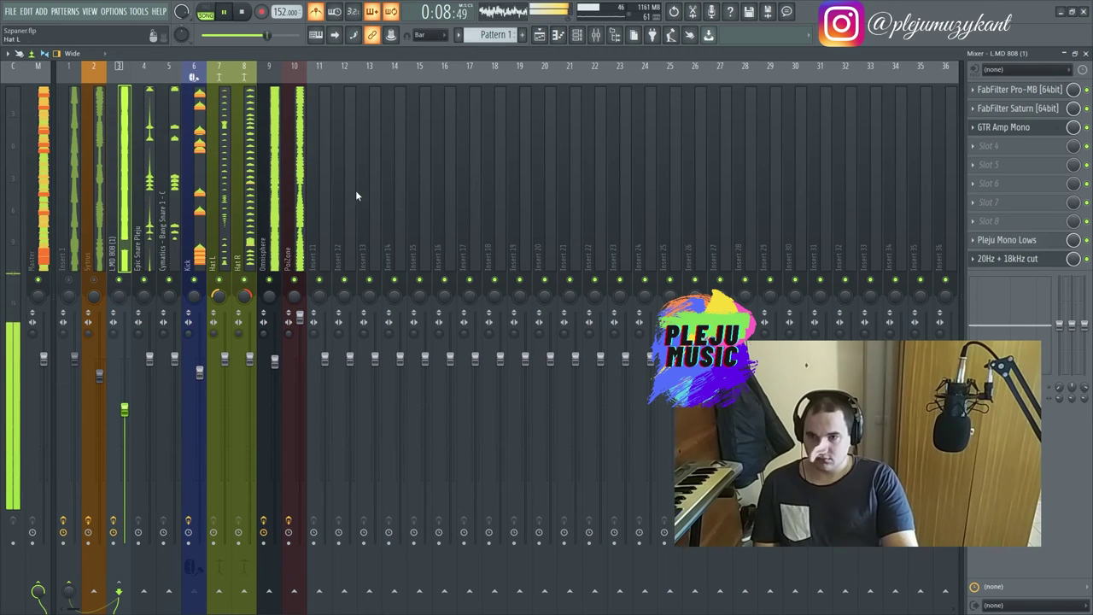
click(539, 35)
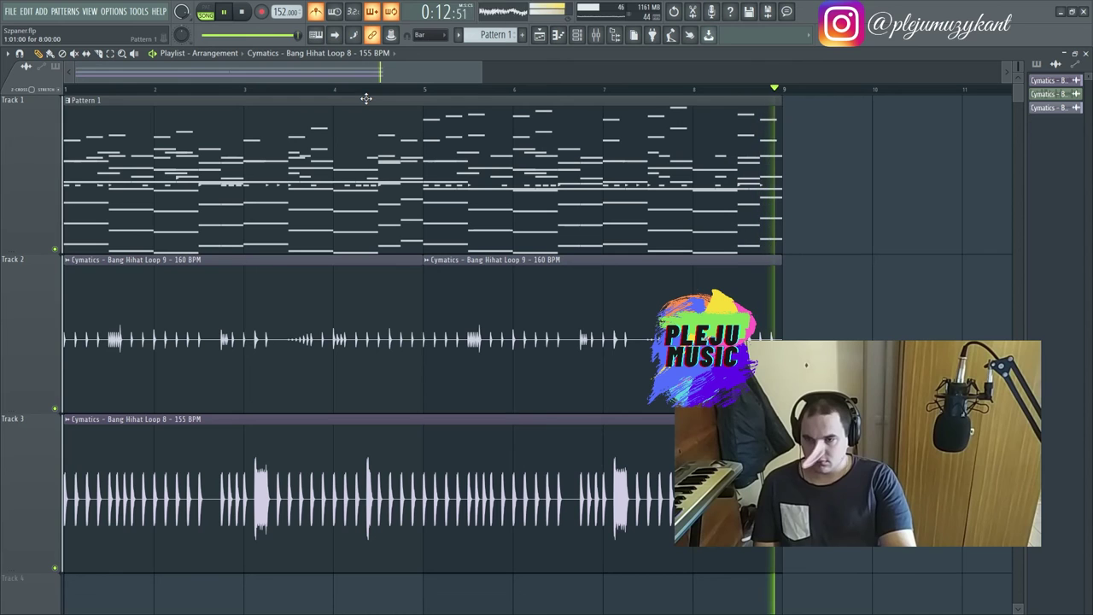
scroll(376, 223, down, 2)
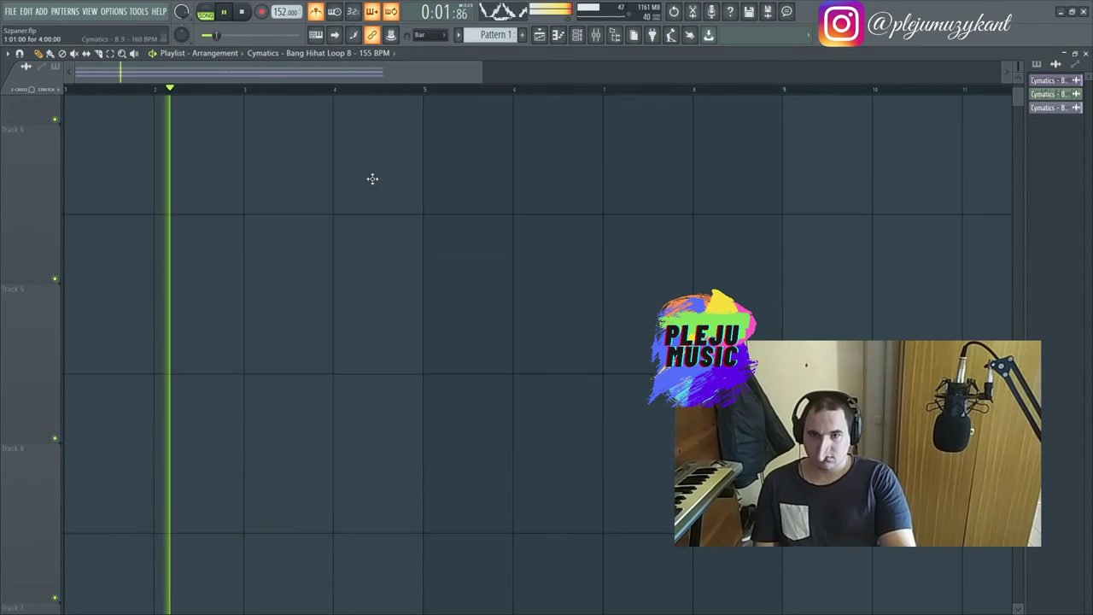
scroll(376, 224, up, 1)
key(F9)
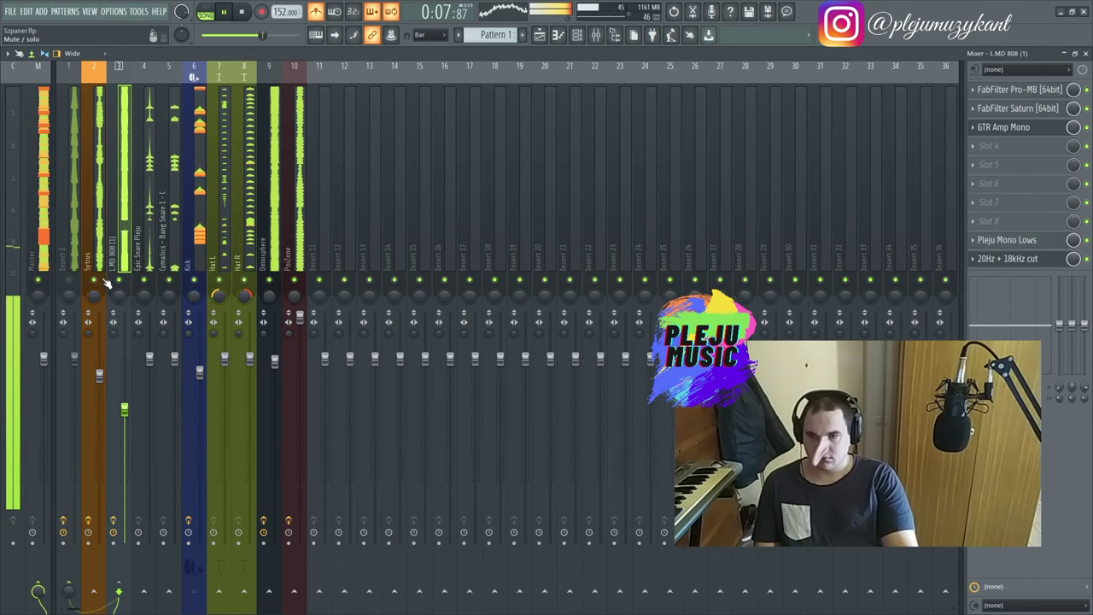
- Enable the Gross Beat effect on the Sytrus track and check its settings
click(101, 256)
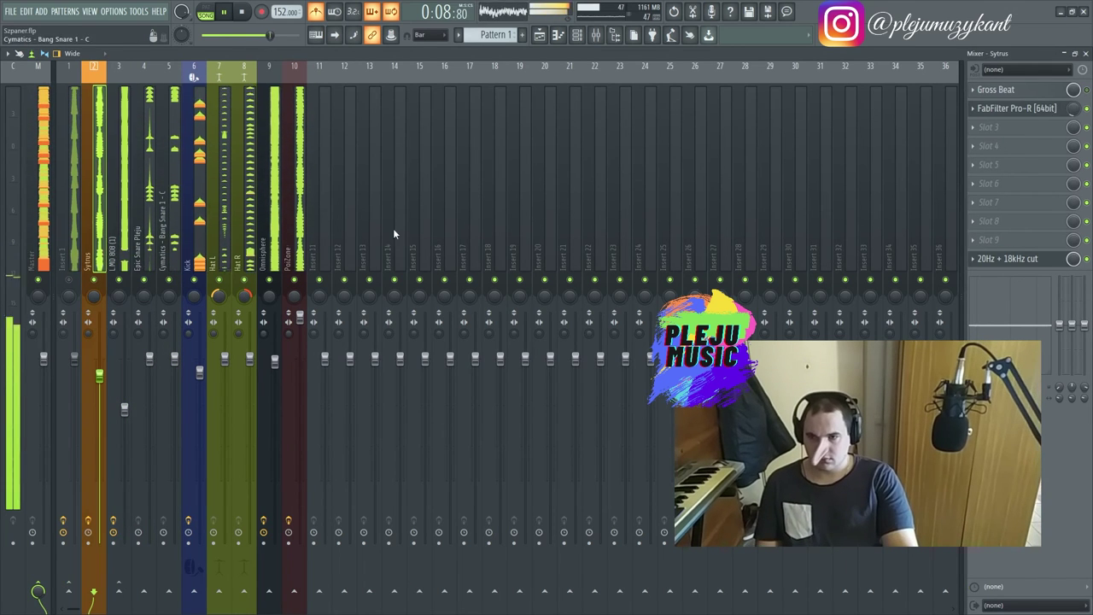
click(1008, 258)
click(1072, 91)
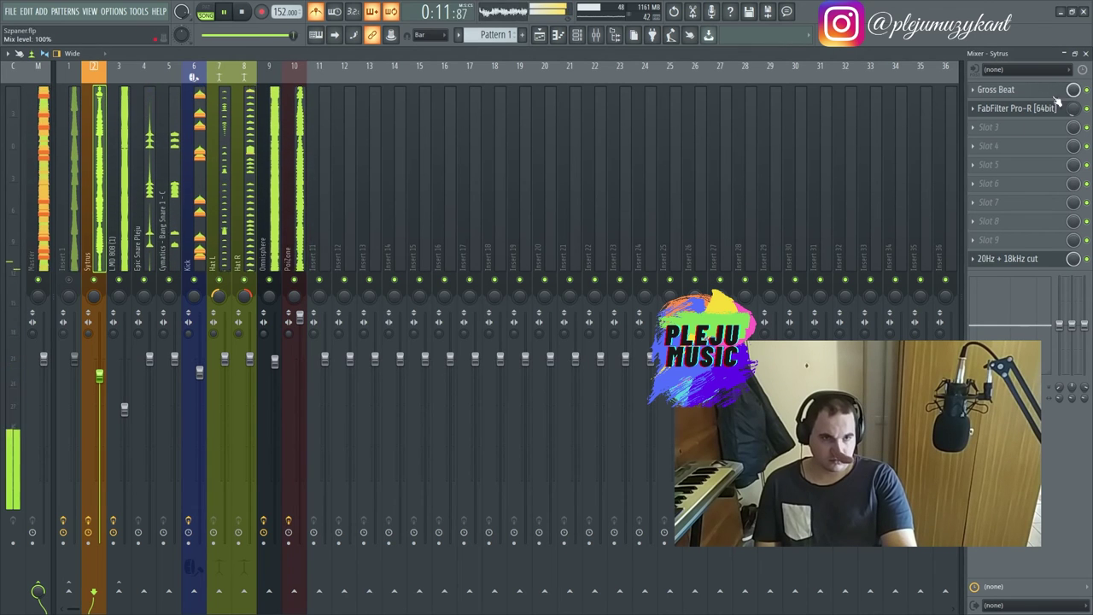
click(1028, 92)
click(1028, 92)
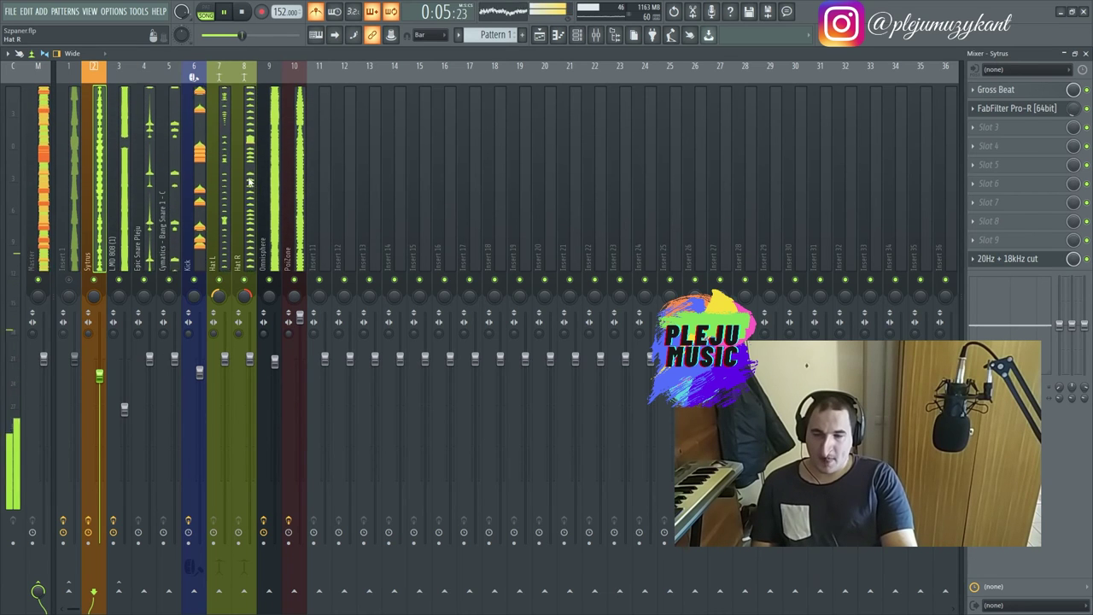
- Try lowering the Omnisphere track's volume to 82% and undo the change
click(286, 230)
click(274, 239)
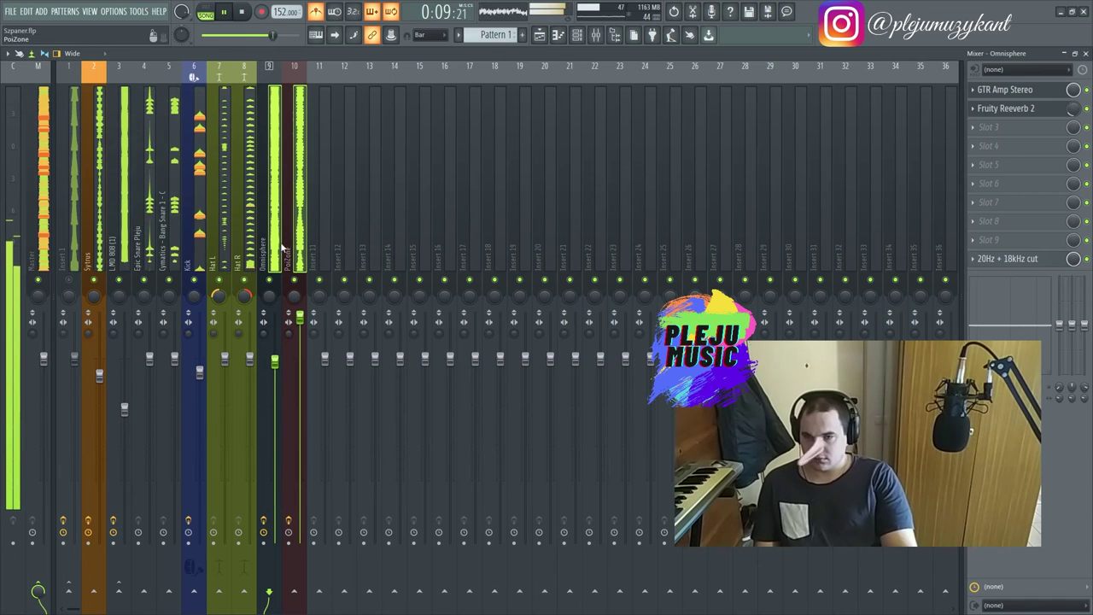
mouse_move(279, 369)
mouse_down()
mouse_move(276, 400)
mouse_move(281, 390)
mouse_up()
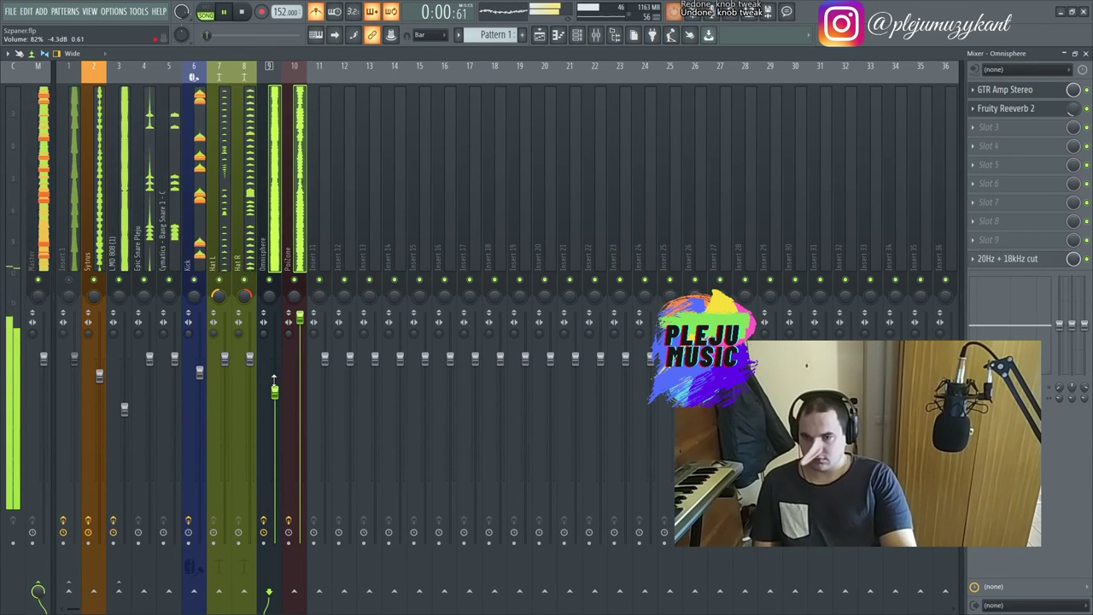
key(ctrl+z)
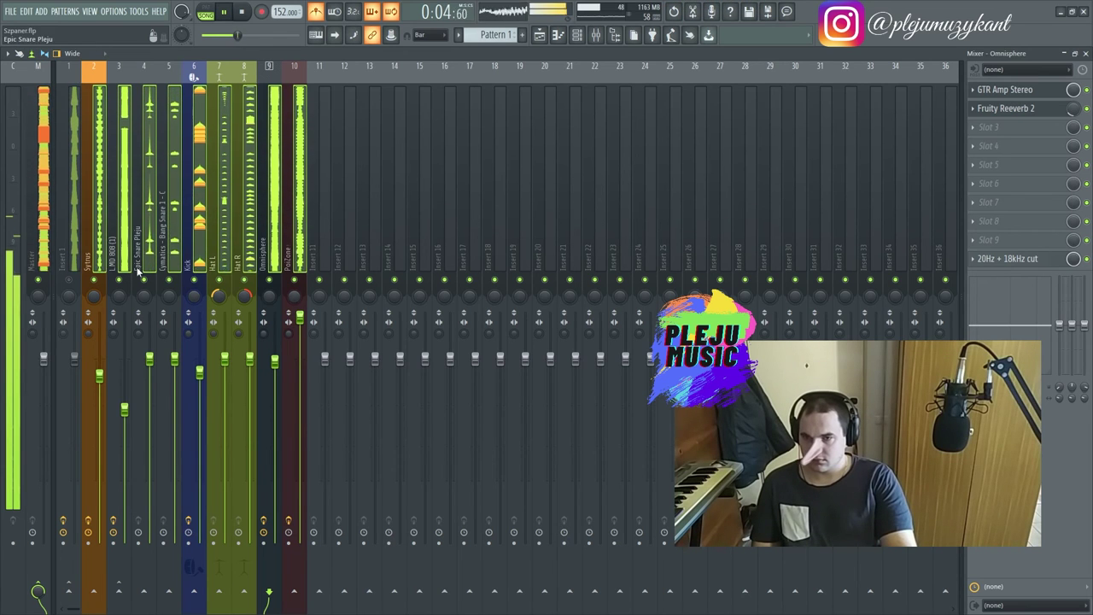
- Lower the volume faders of all tracks from Insert 1 to PoiZone together, keeping Insert 1 muted
ctrl+shift+click(69, 261)
drag(75, 359, 74, 436)
click(68, 280)
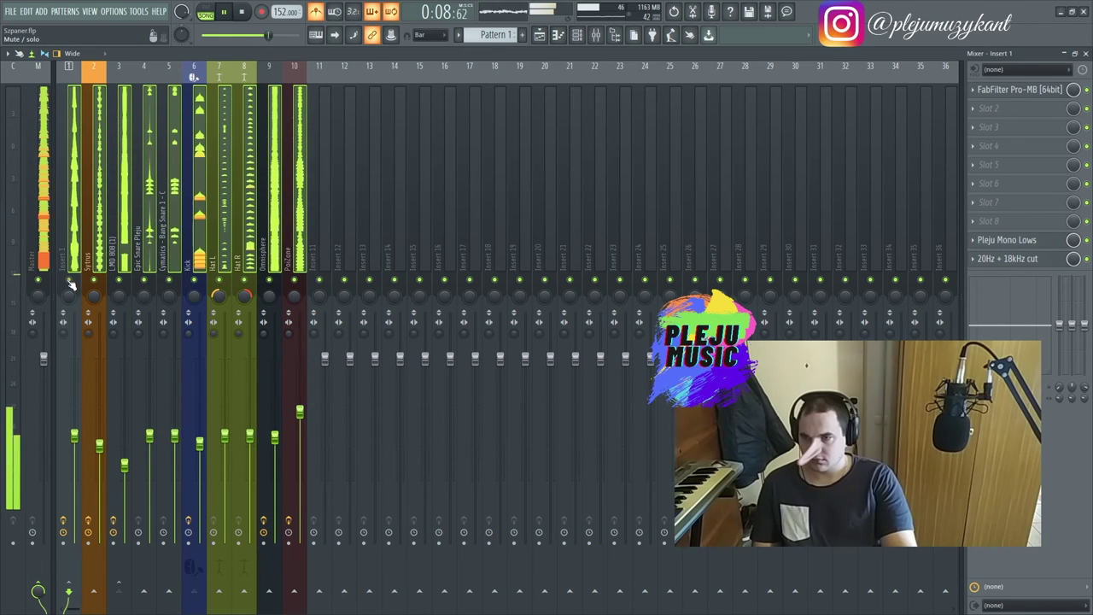
click(99, 248)
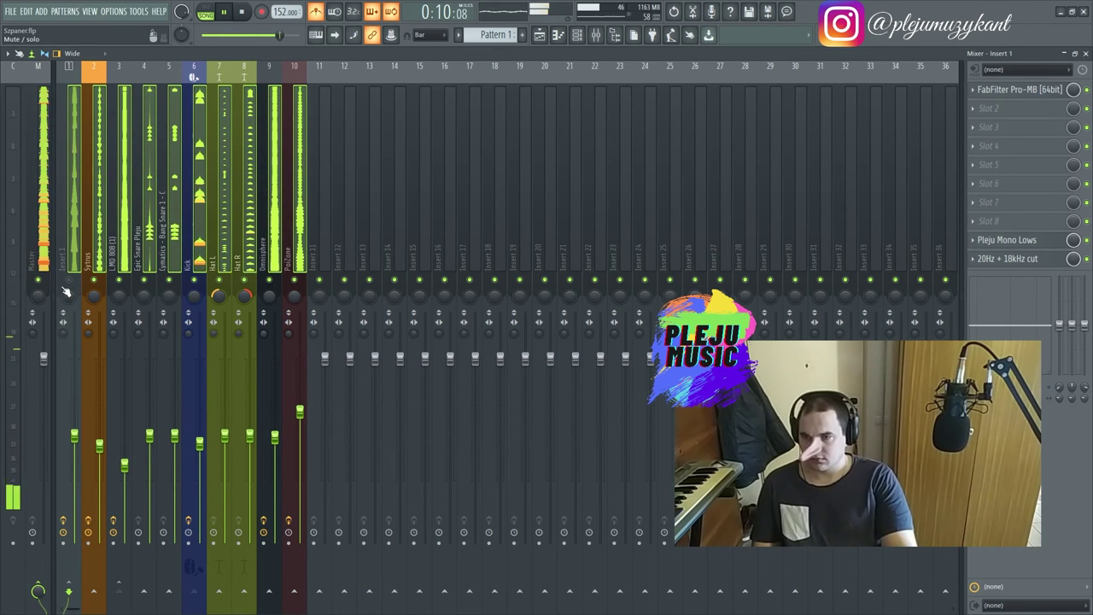
click(115, 245)
click(101, 242)
- Reset the main volume and add Fruity Limiter to the master track's first effect slot
right_click(183, 12)
click(208, 20)
click(44, 359)
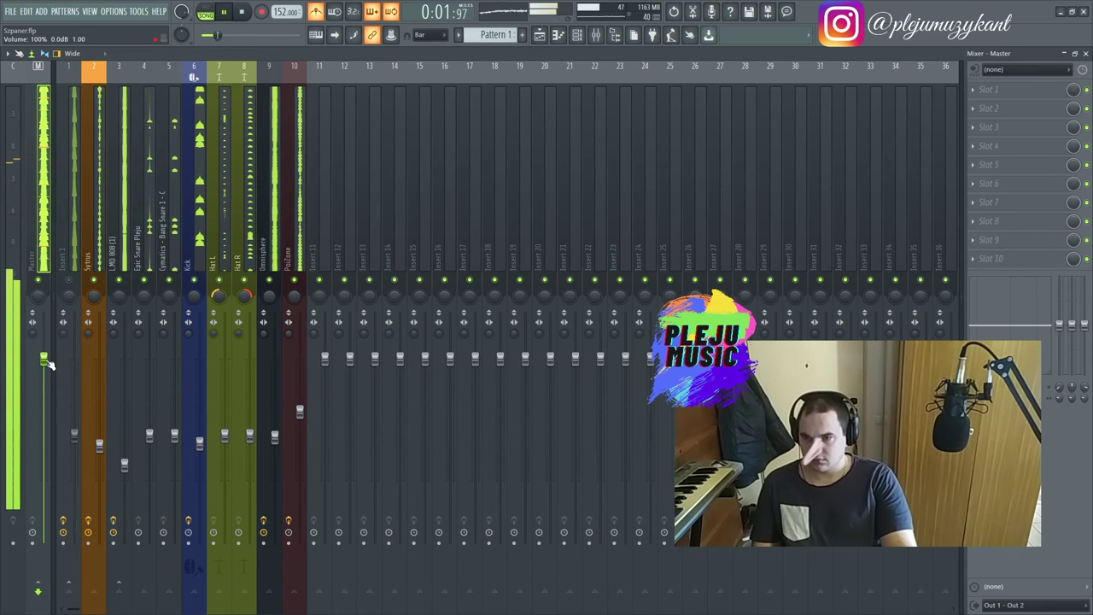
click(989, 89)
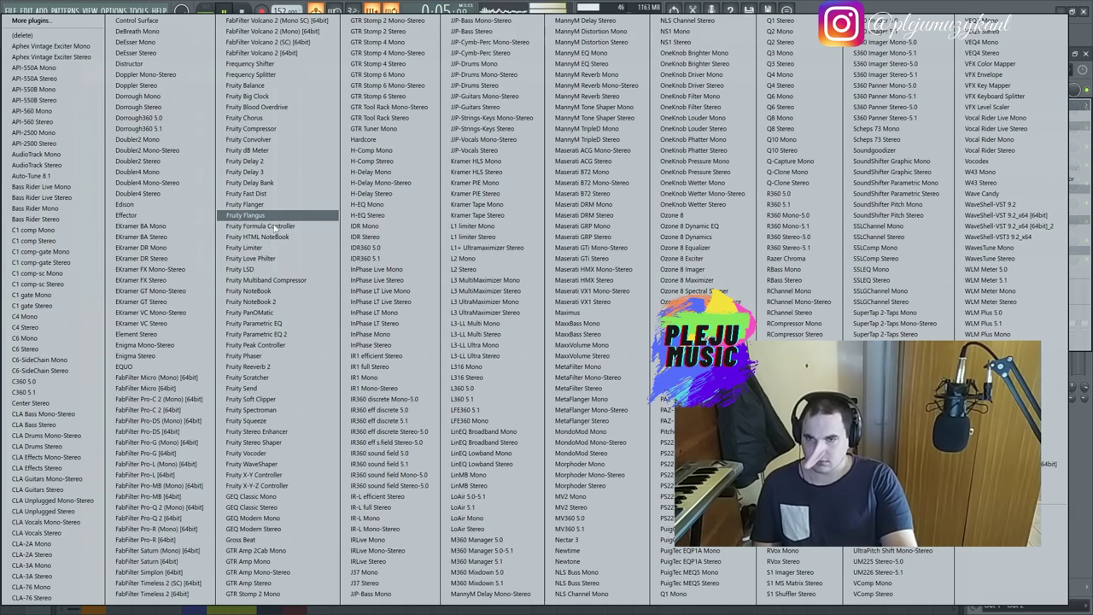
click(261, 248)
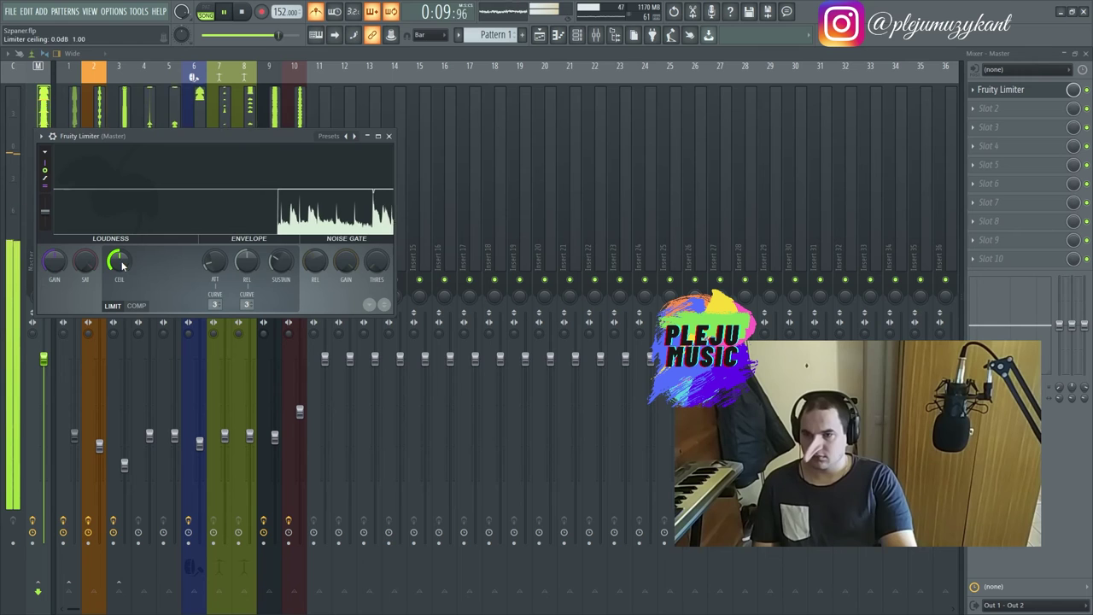
- Raise the Fruity Limiter's gain, set its ceiling to 7.2 dB and move its window clear of the used tracks
scroll(103, 264, up, 7)
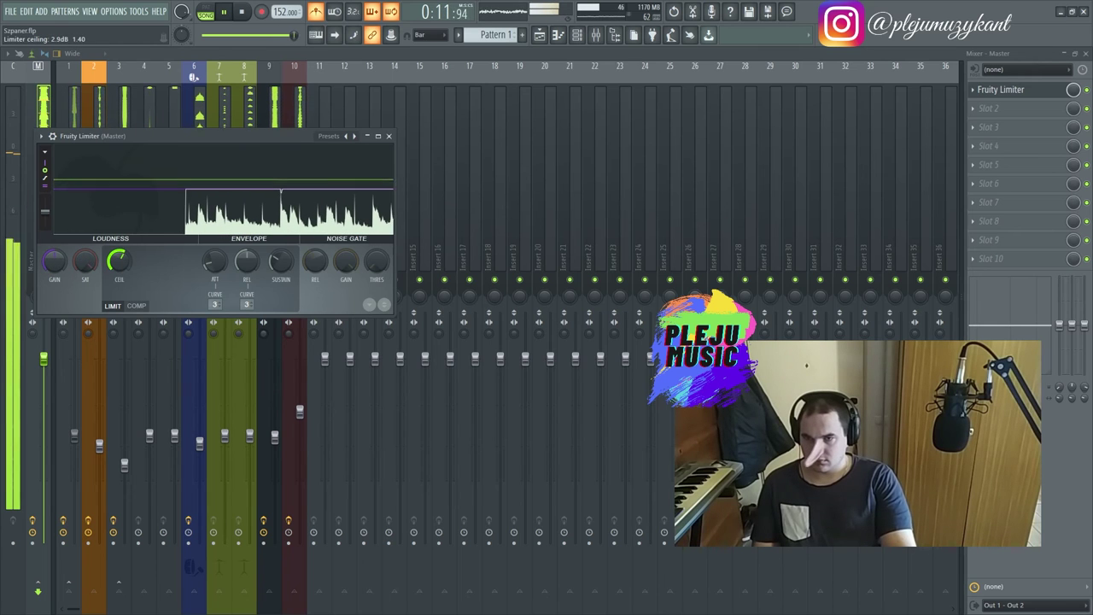
drag(55, 262, 54, 219)
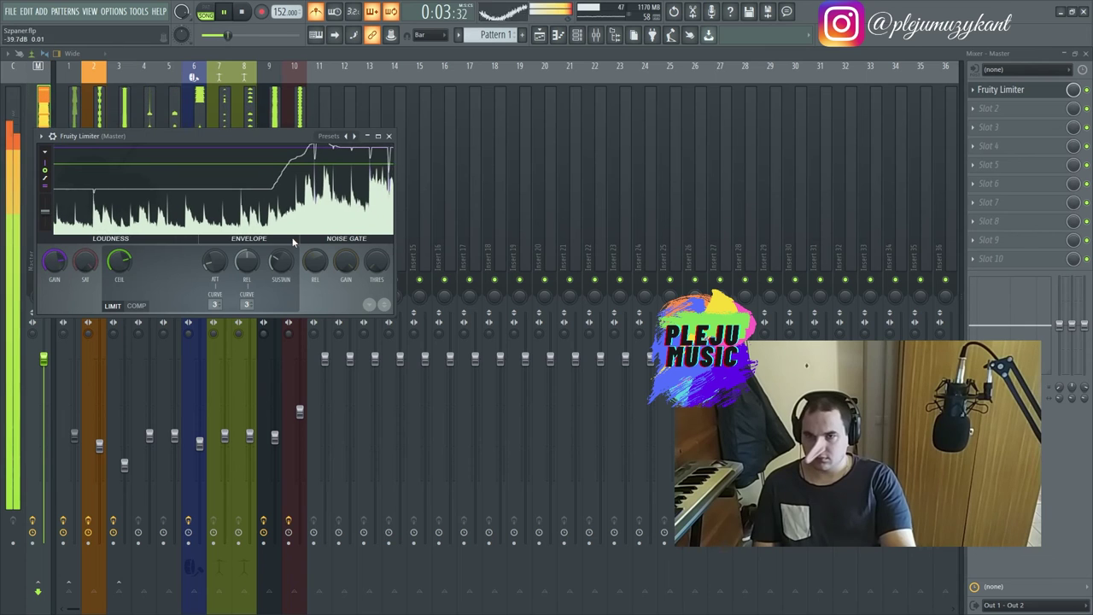
drag(119, 262, 119, 272)
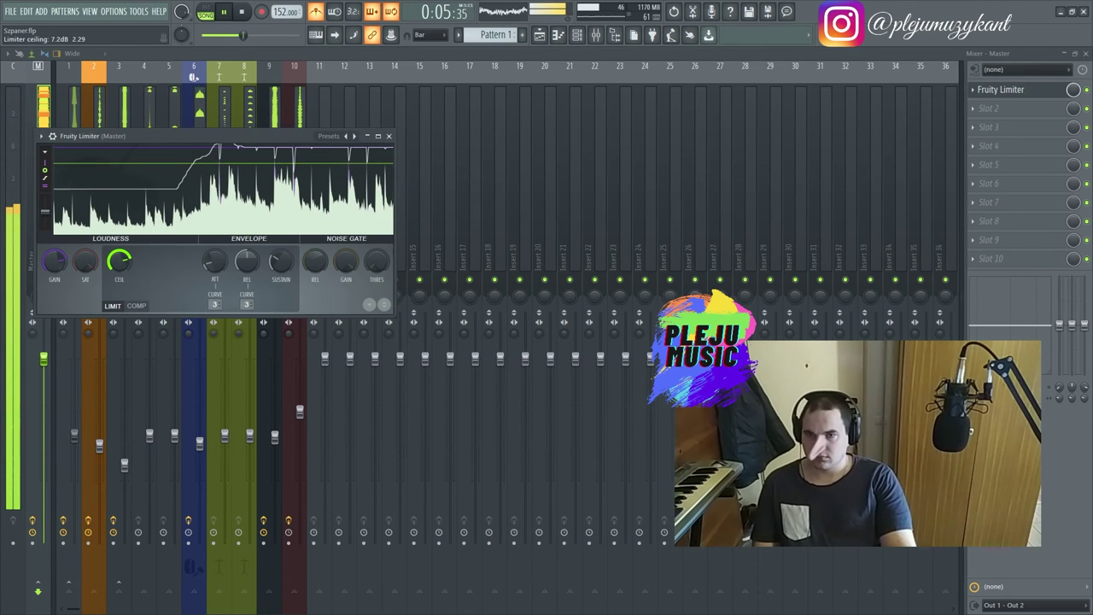
drag(169, 139, 447, 90)
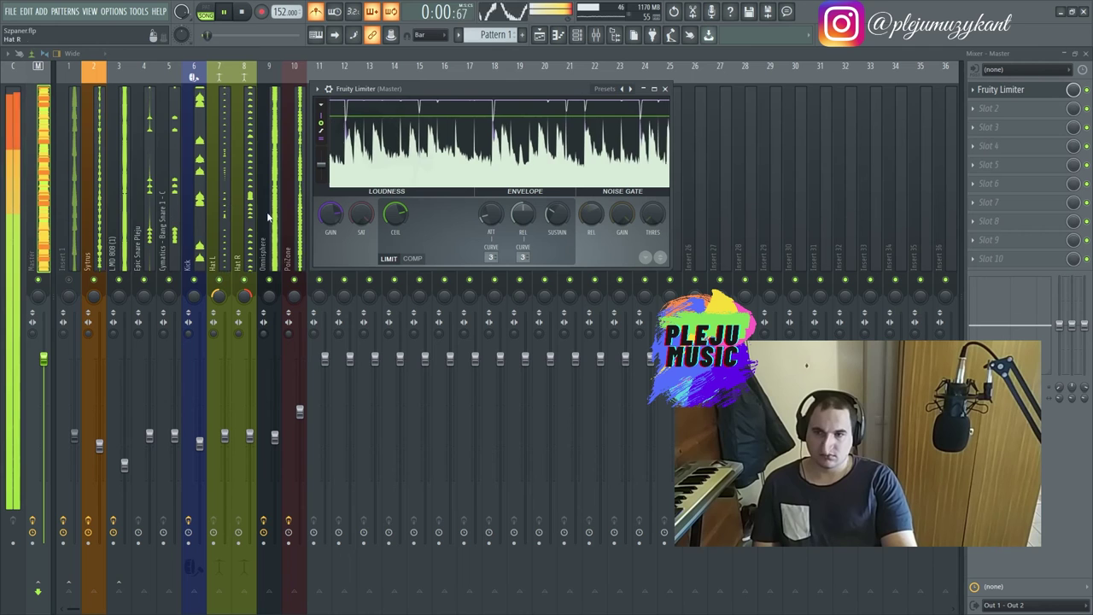
- Review the L.MD 808 and Sytrus tracks during playback and restart the song from the beginning
click(72, 250)
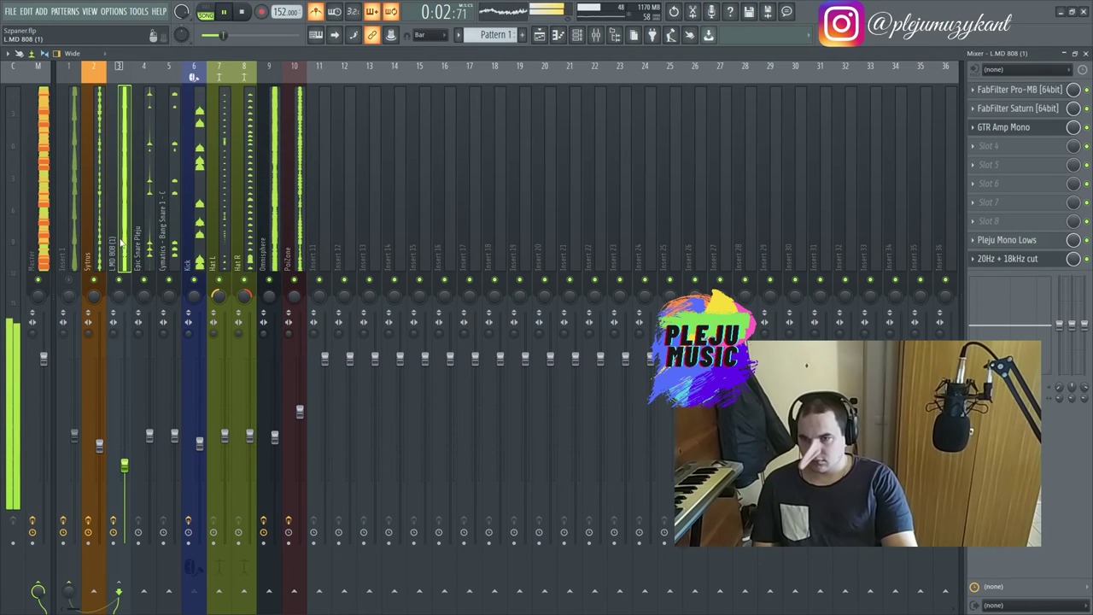
click(94, 243)
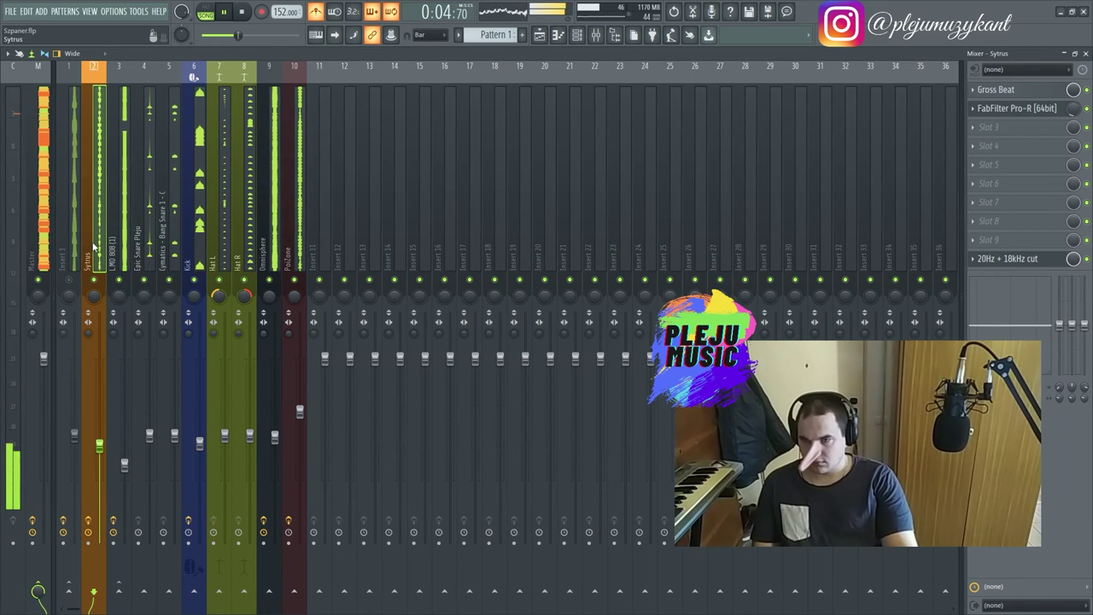
key(space)
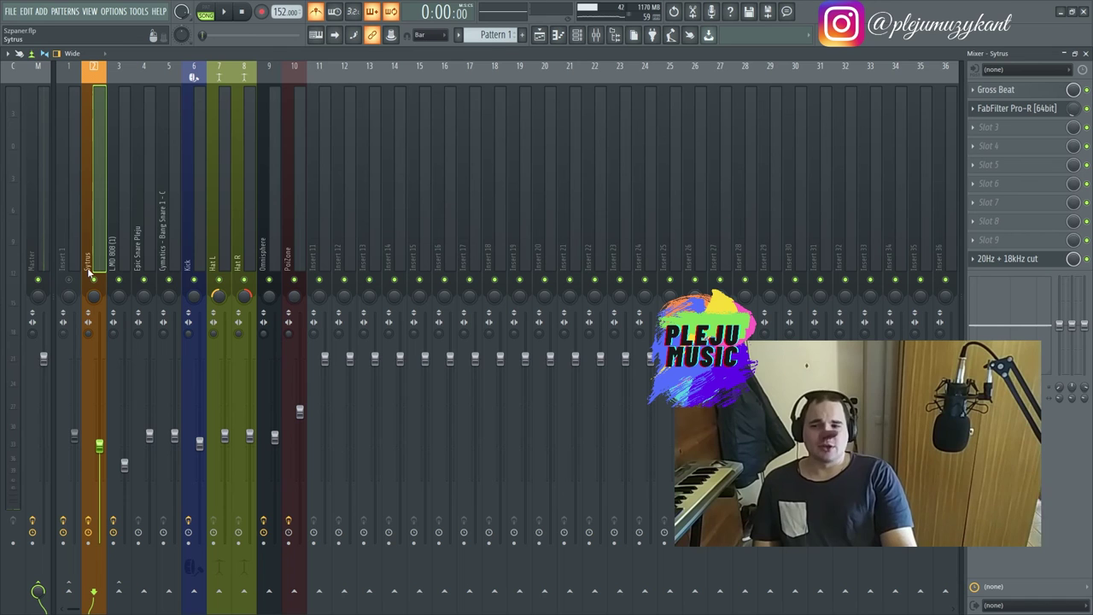
key(space)
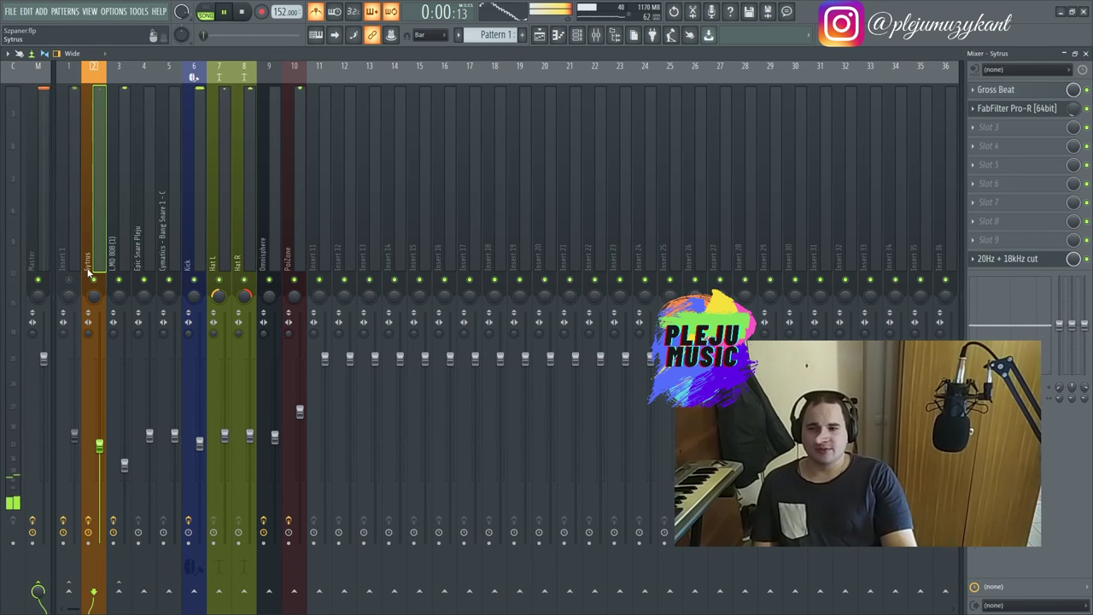
- Check the snare tracks and the L.MD 808 track's effect chain during playback
click(125, 249)
click(152, 240)
click(170, 246)
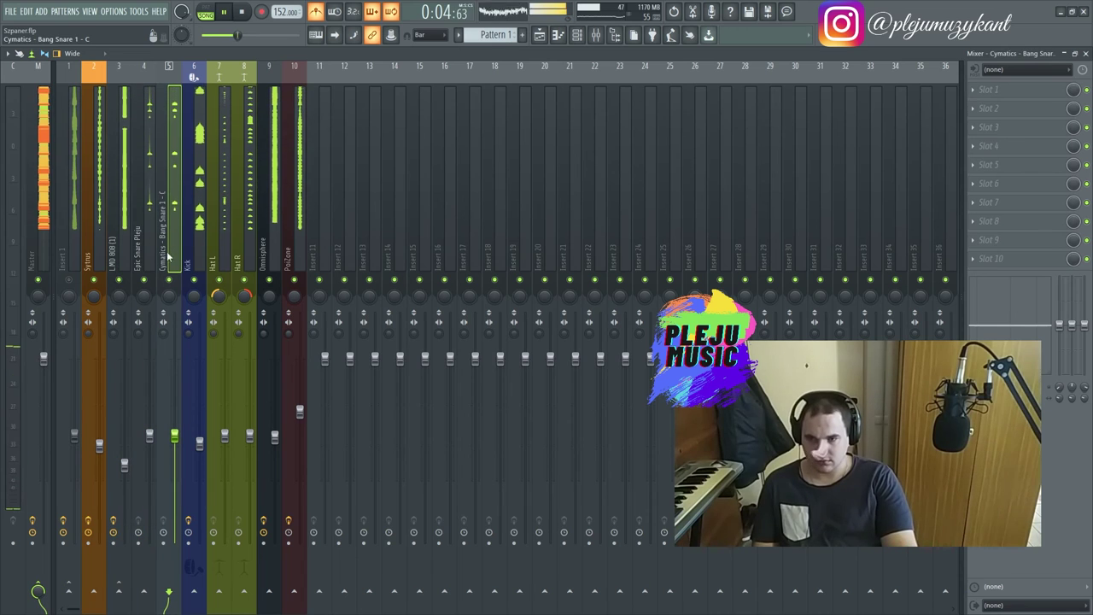
click(124, 254)
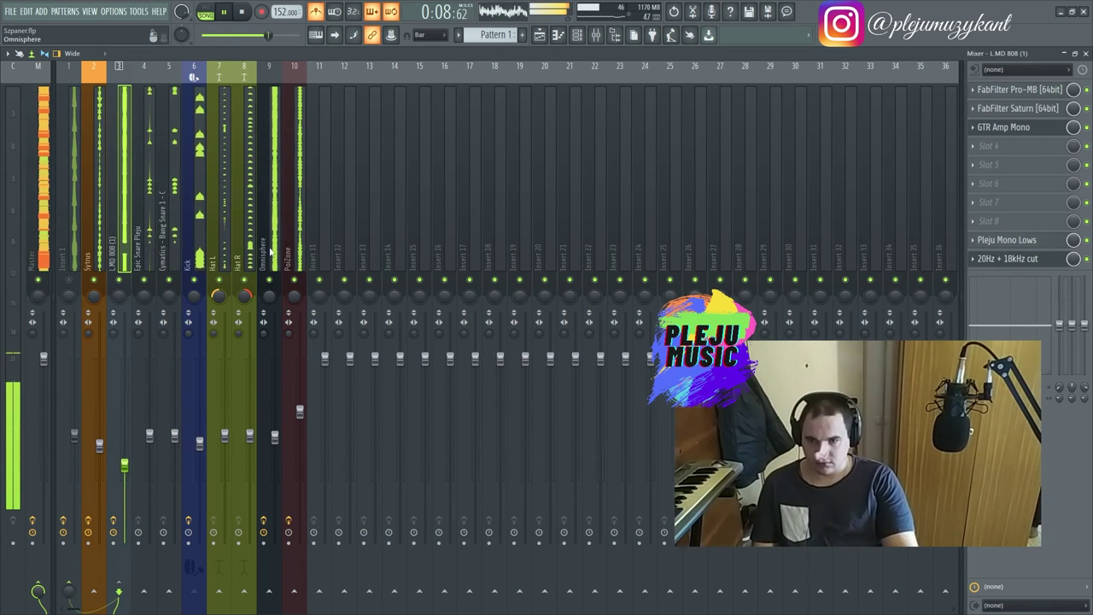
- Rebalance the melody layers by lowering the Omnisphere track's volume and raising the PoiZone track's slightly
click(269, 431)
drag(269, 431, 269, 453)
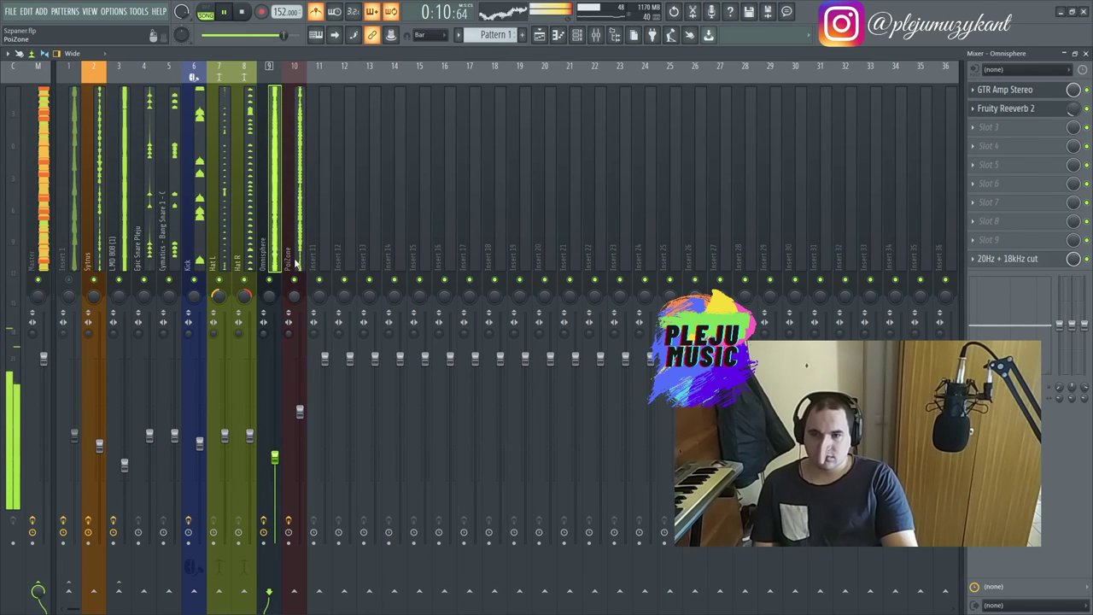
click(299, 372)
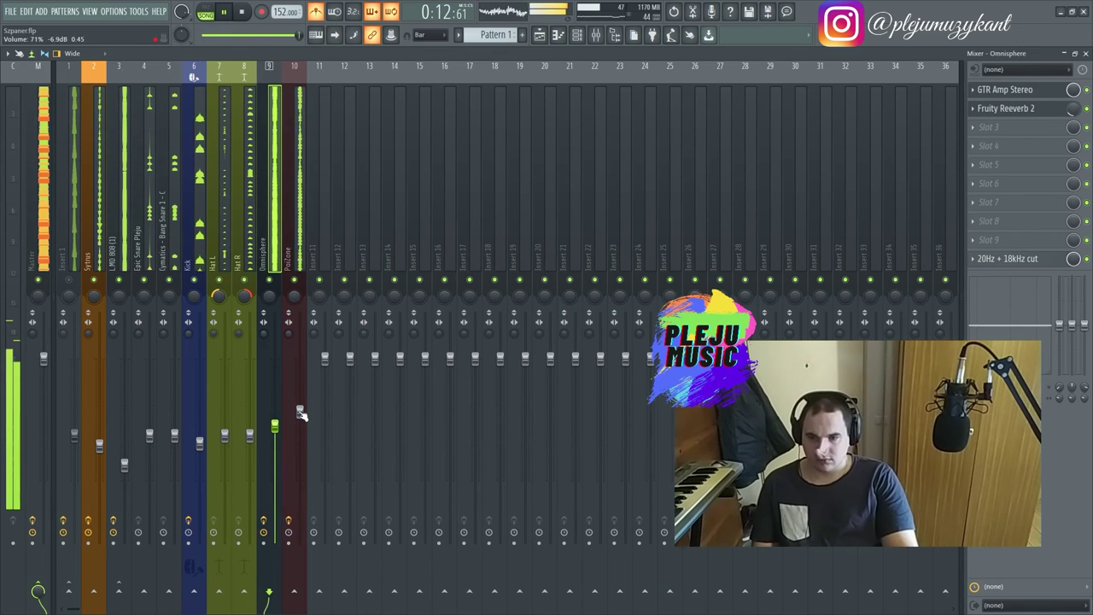
drag(300, 413, 301, 451)
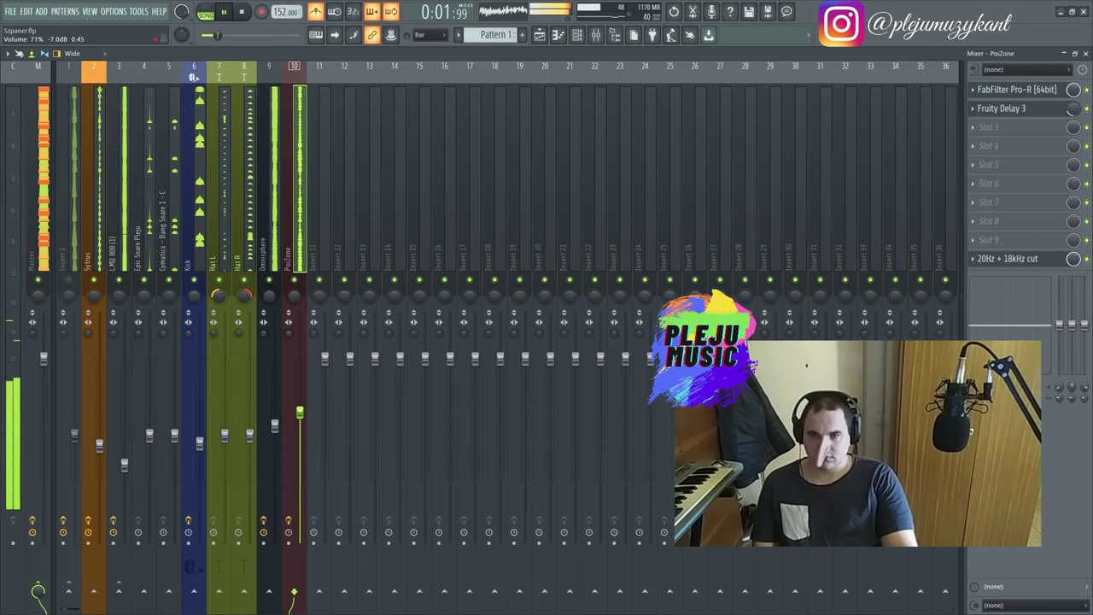
drag(274, 427, 300, 394)
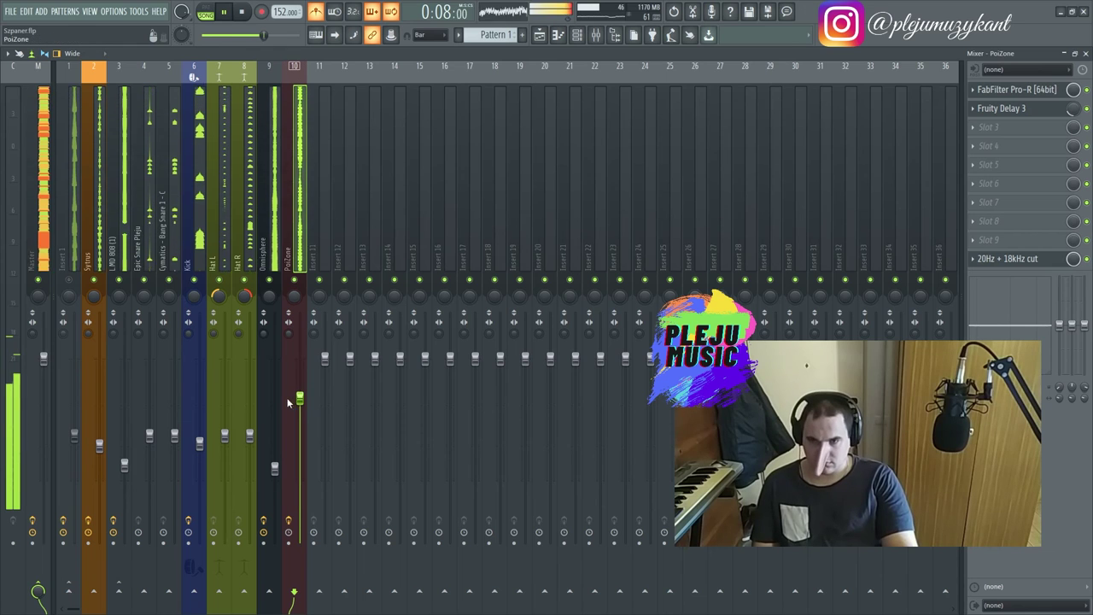
drag(275, 472, 276, 479)
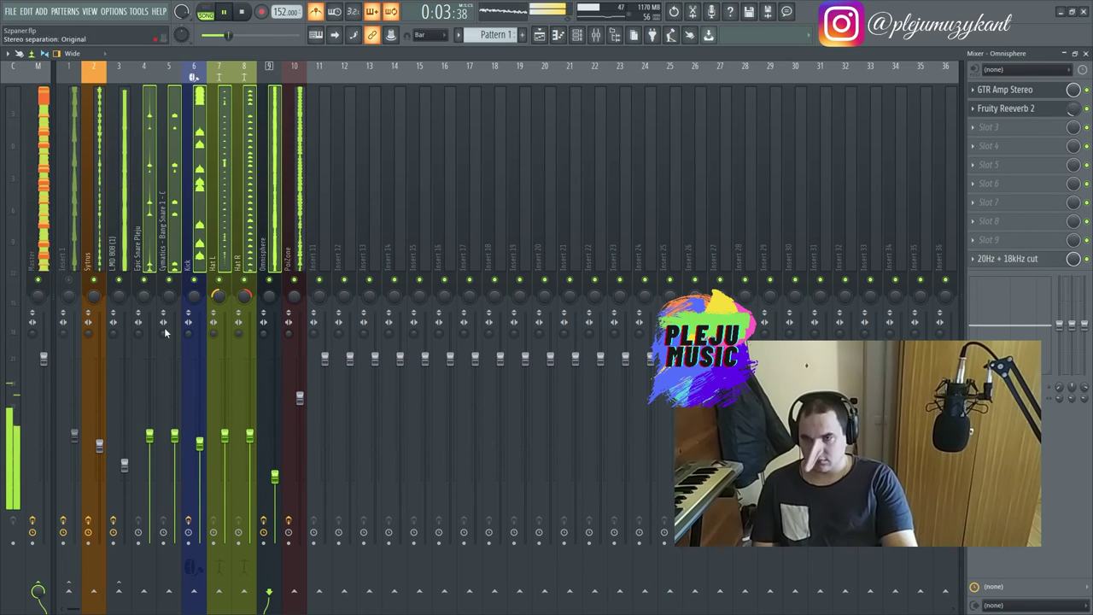
- Raise the volume faders of both snares, the kick and both hats together, and lift Omnisphere and the master slightly
drag(151, 438, 150, 432)
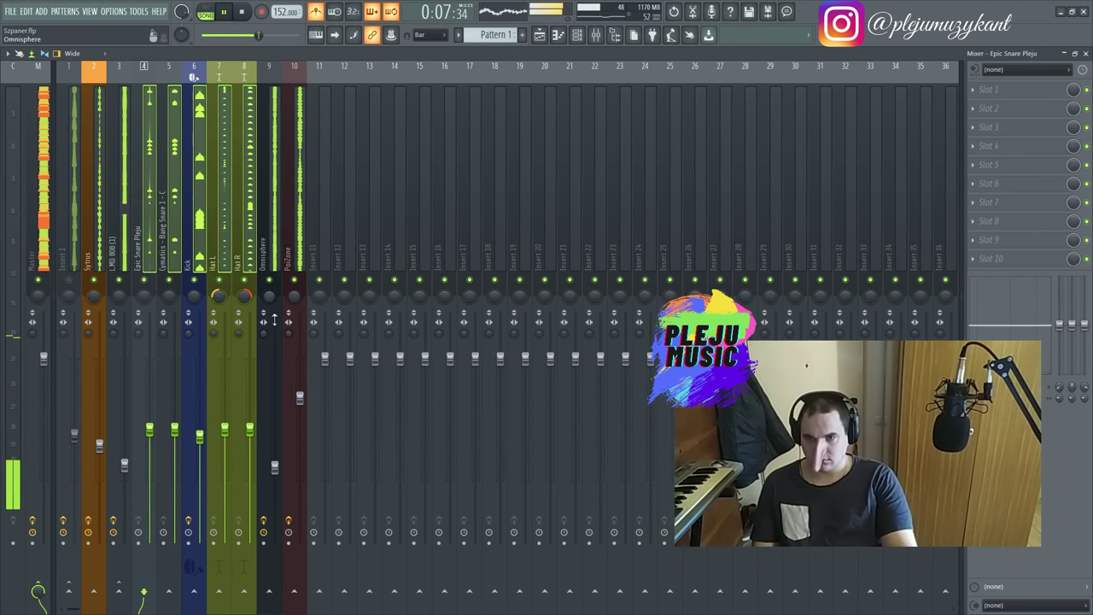
click(275, 469)
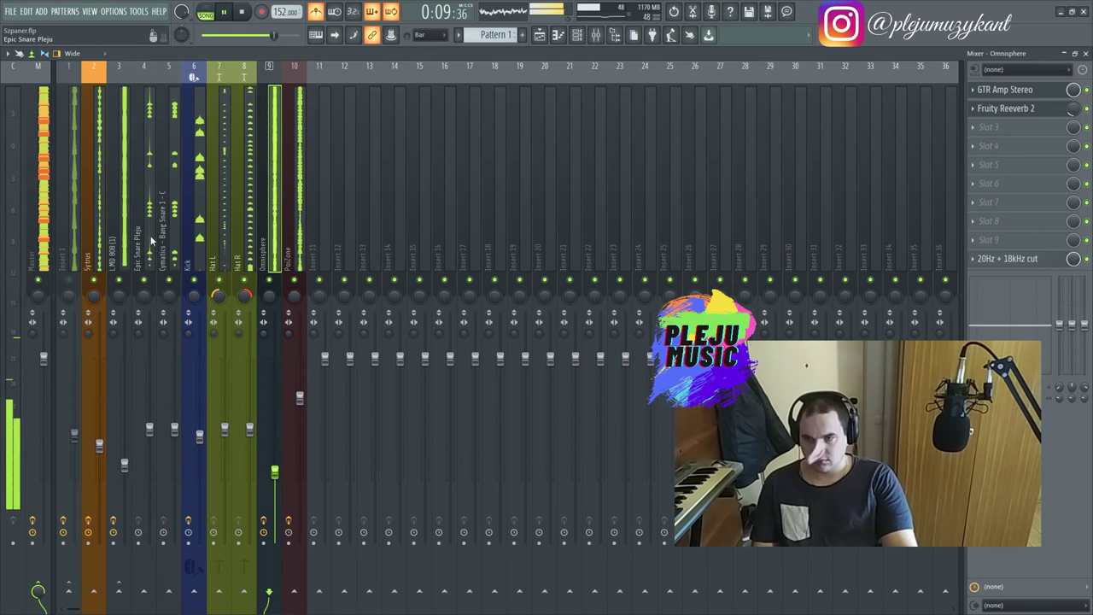
drag(151, 430, 151, 422)
click(39, 331)
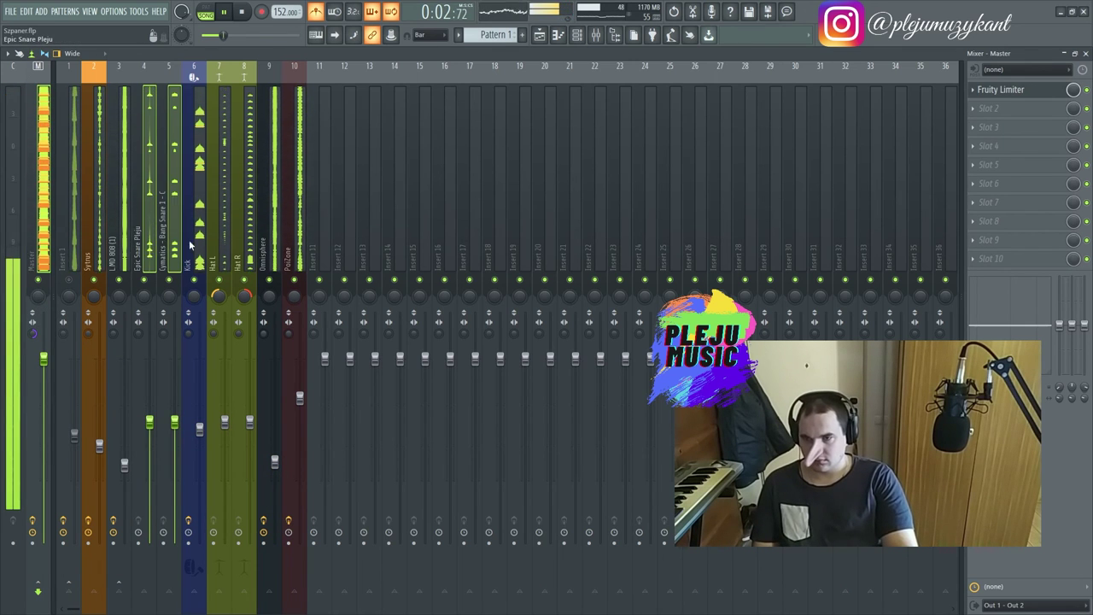
drag(150, 425, 150, 407)
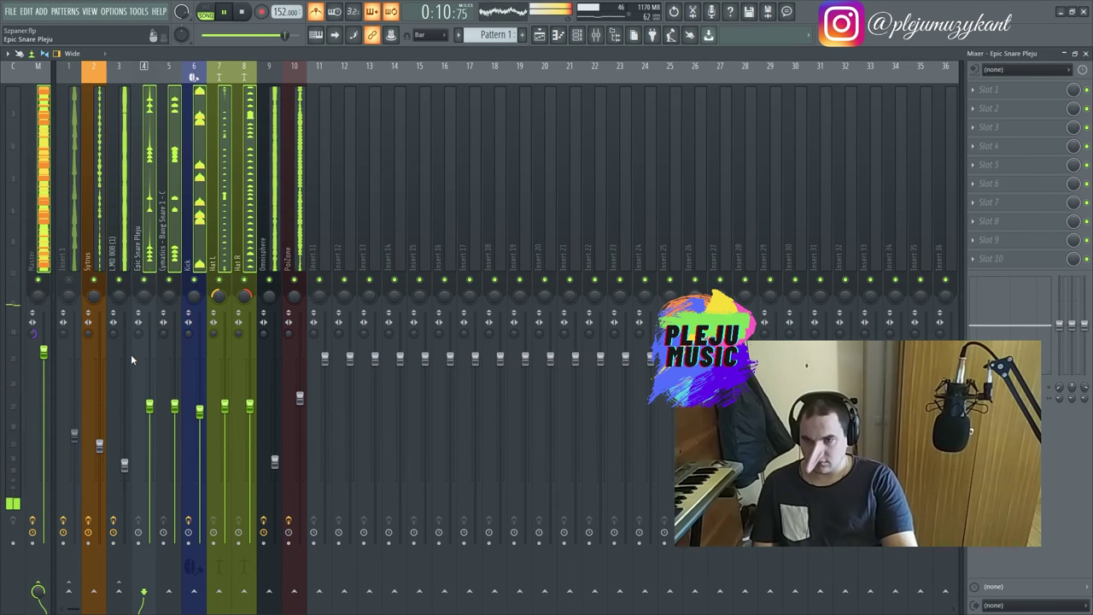
- Raise the L.MD 808 track's volume to 57% (-10.6 dB) and reset the master track's stereo separation
click(126, 265)
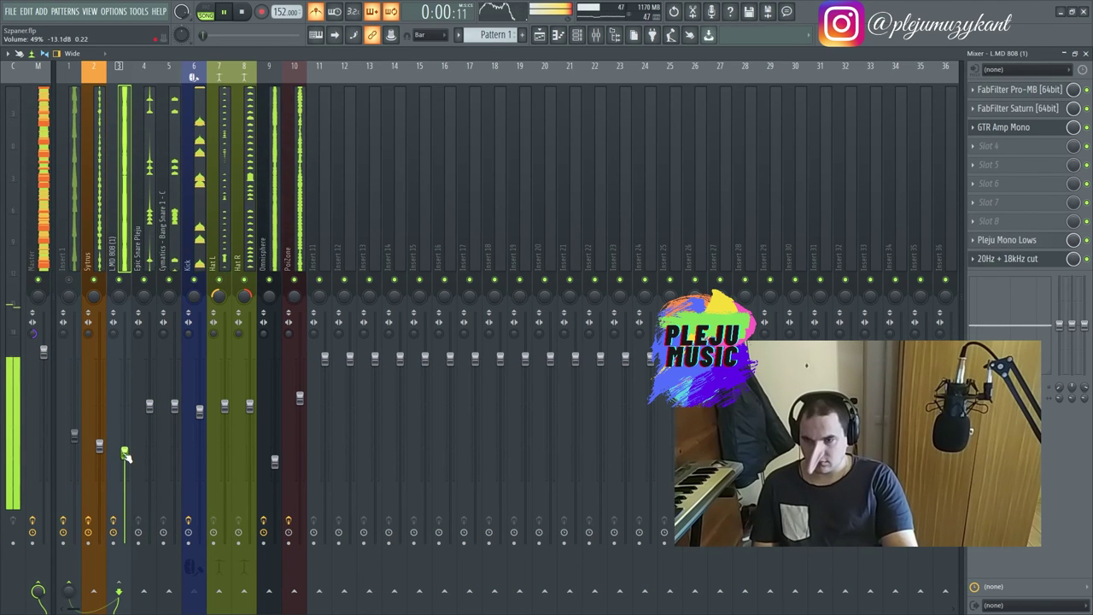
drag(125, 439, 124, 438)
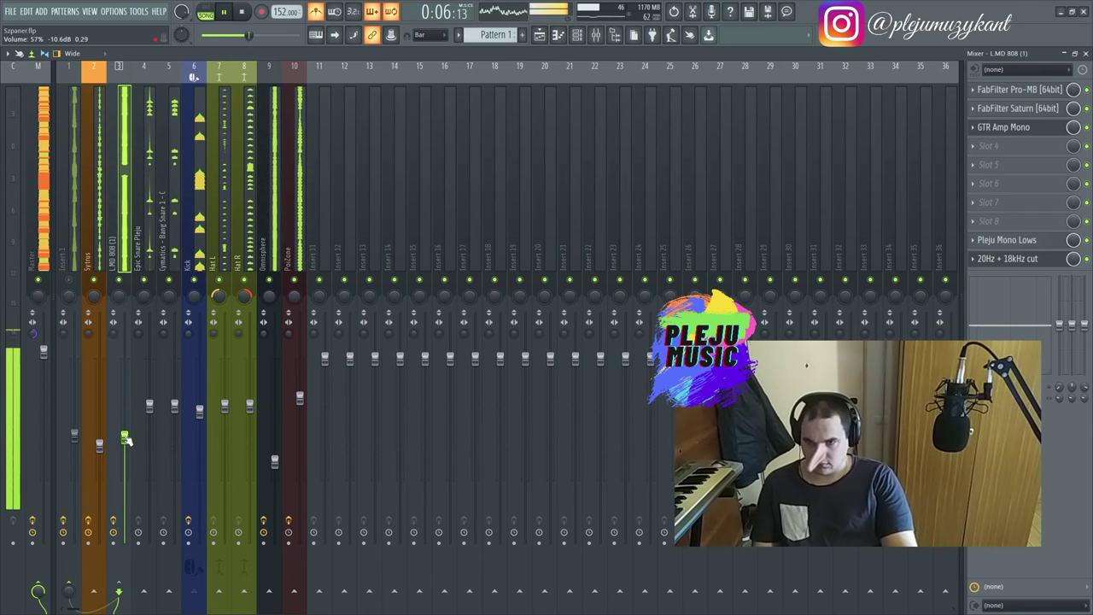
right_click(34, 336)
click(43, 345)
- Raise the ceiling of the master track's Fruity Limiter and close its window
click(40, 256)
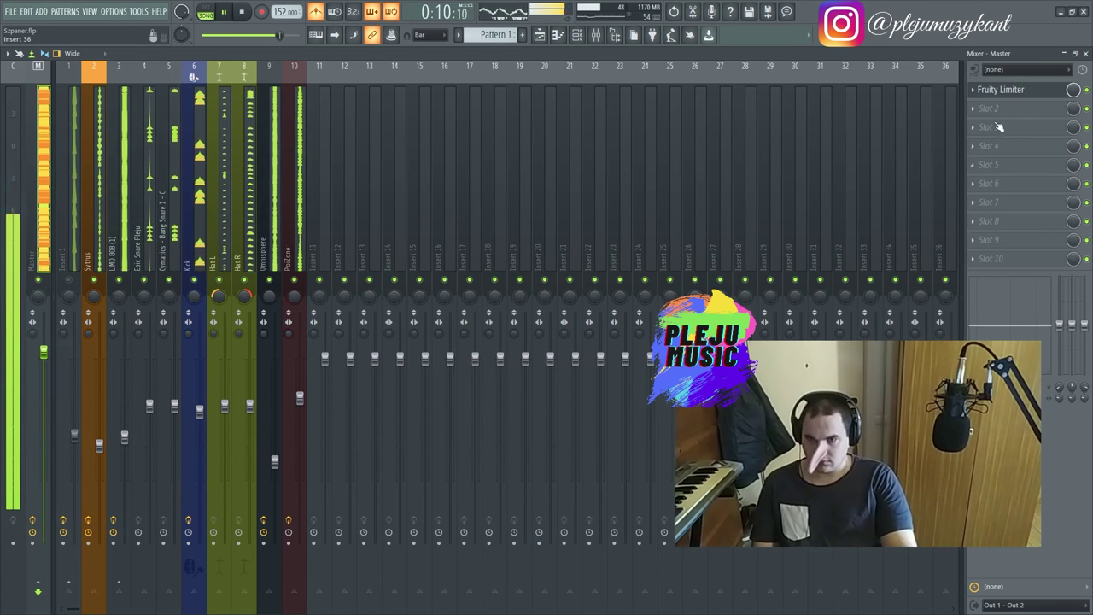
click(1001, 88)
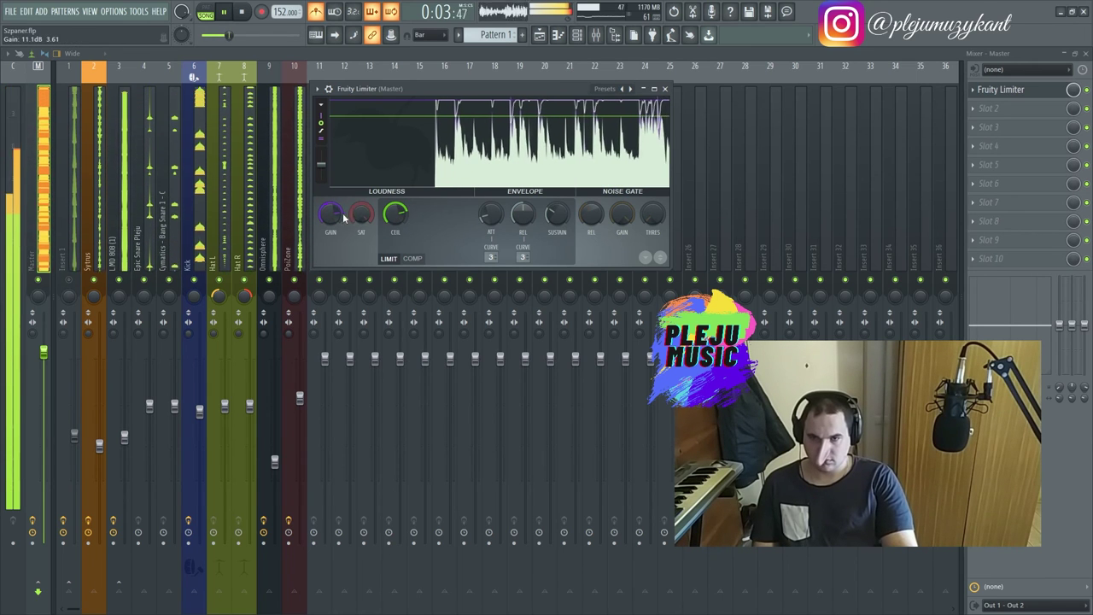
drag(396, 214, 396, 188)
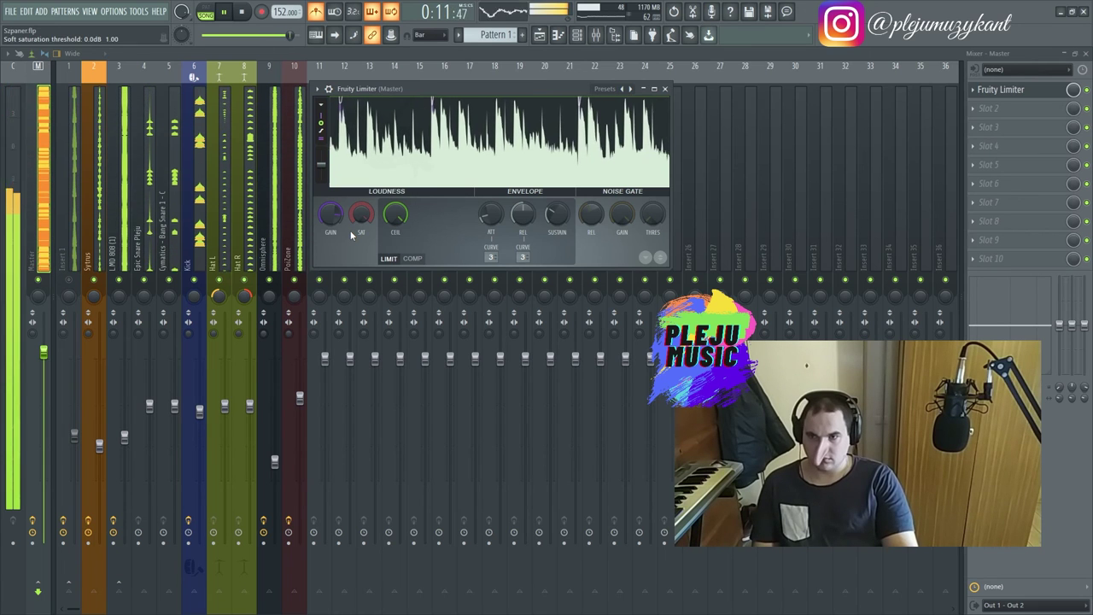
click(665, 89)
- Remove Fruity Limiter from the master track's first effect slot and turn down the main volume
click(972, 90)
mouse_move(973, 105)
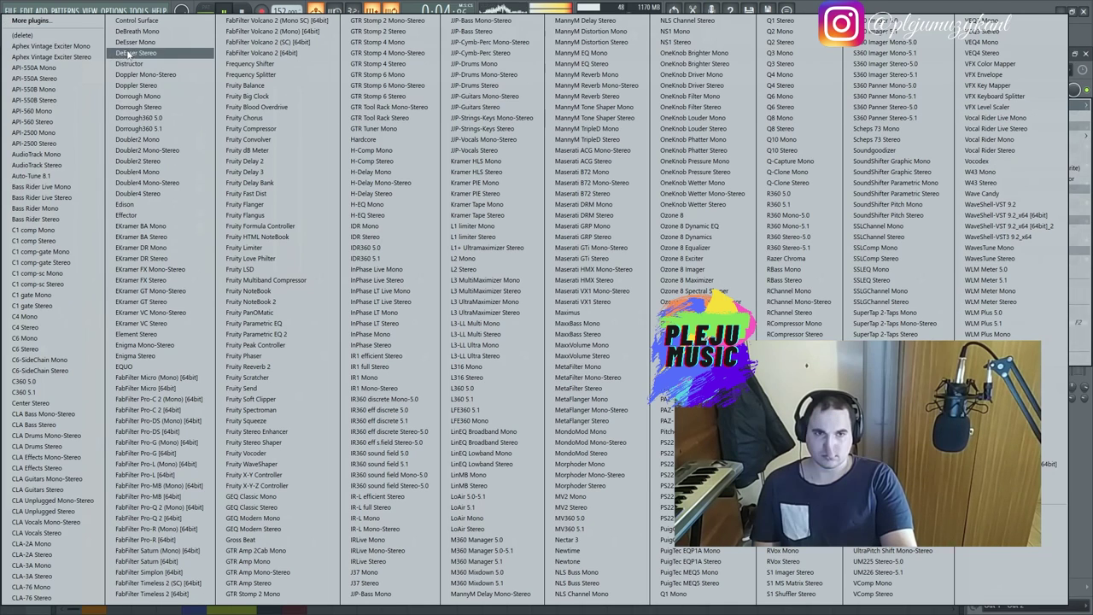
click(84, 38)
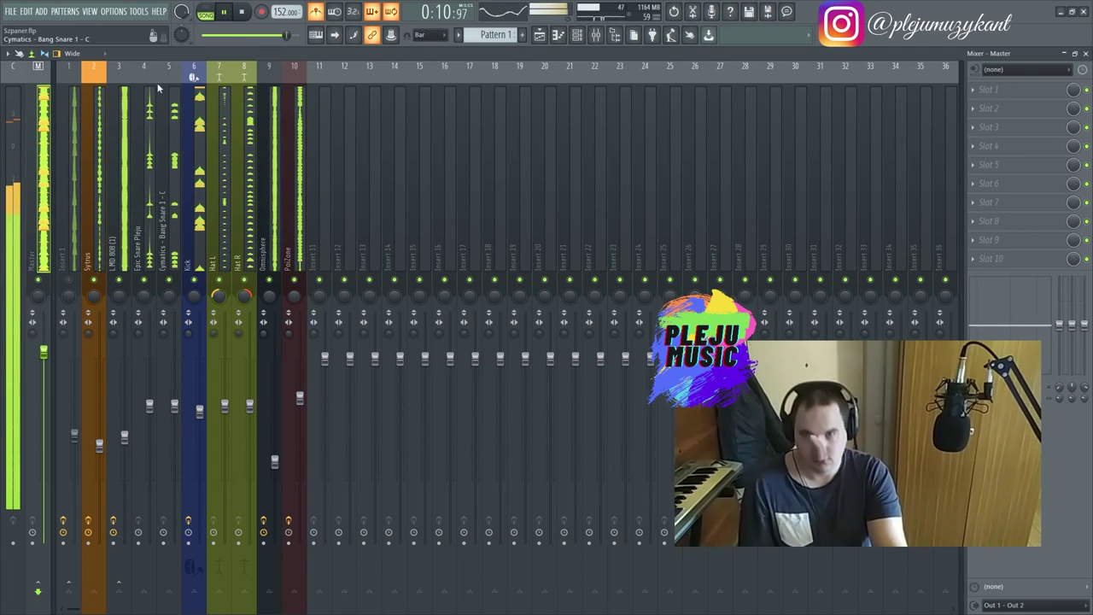
drag(181, 12, 182, 62)
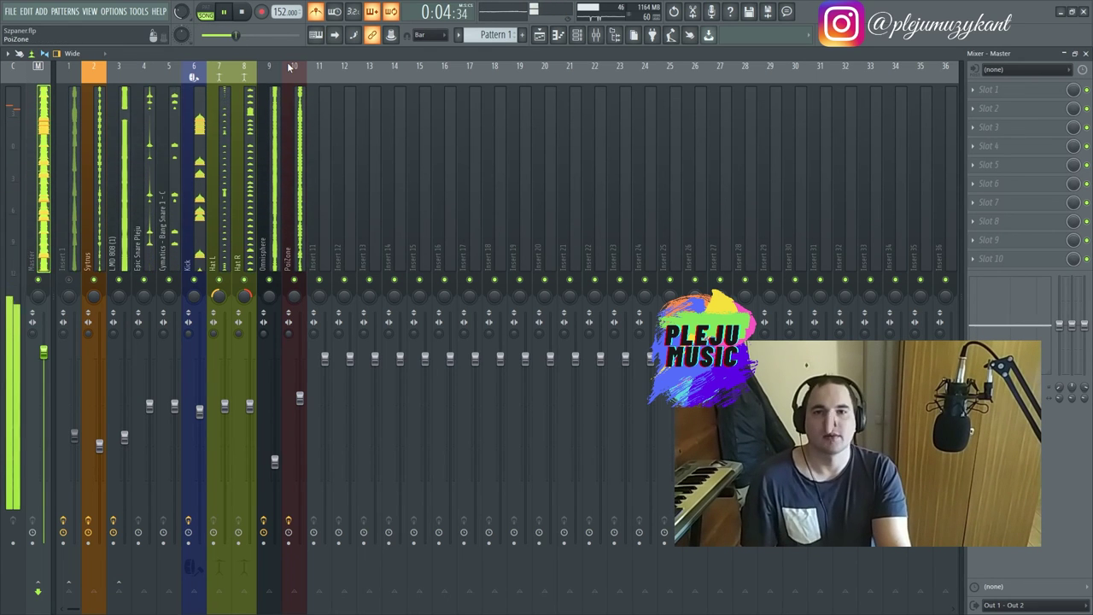